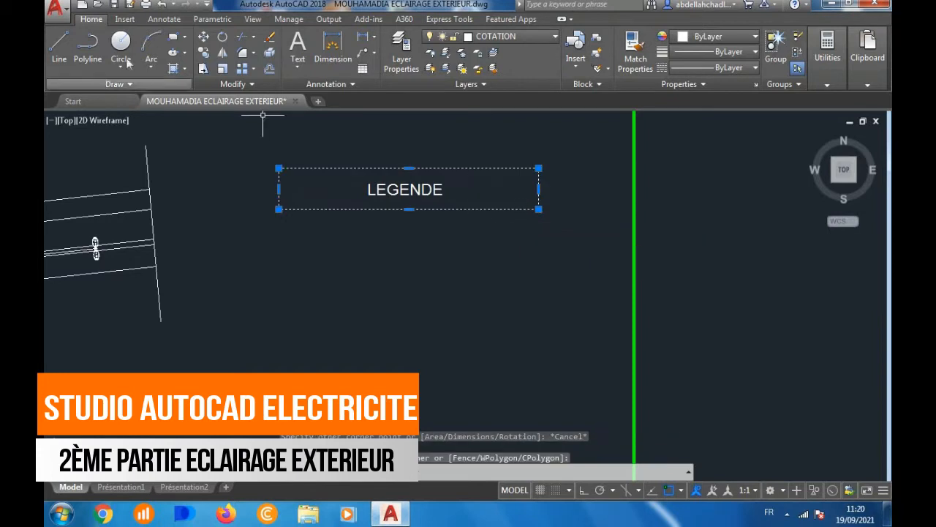
Step: Copy the LEGENDE header rectangle straight down five times so the copies stack edge to edge as legend rows
{"action": "left_click", "coordinate": [205, 54]}
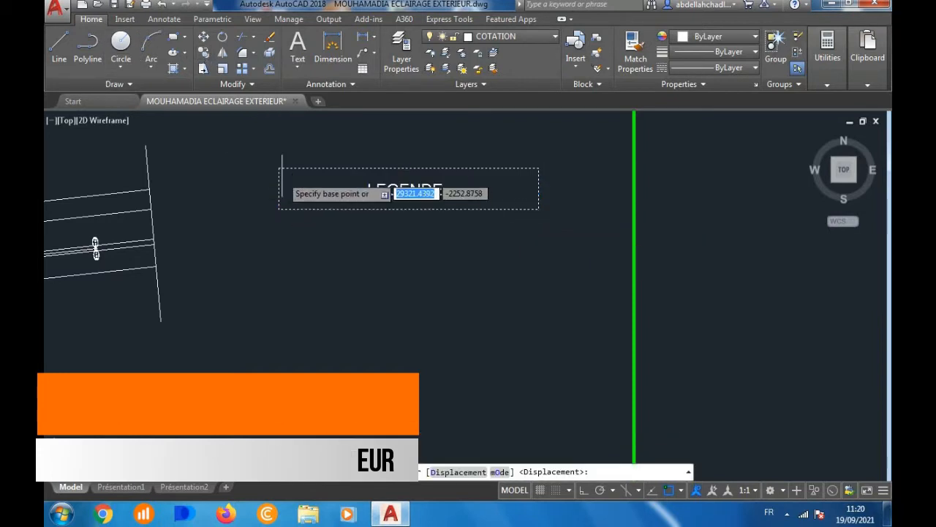
{"action": "left_click", "coordinate": [278, 168]}
{"action": "left_click", "coordinate": [281, 209]}
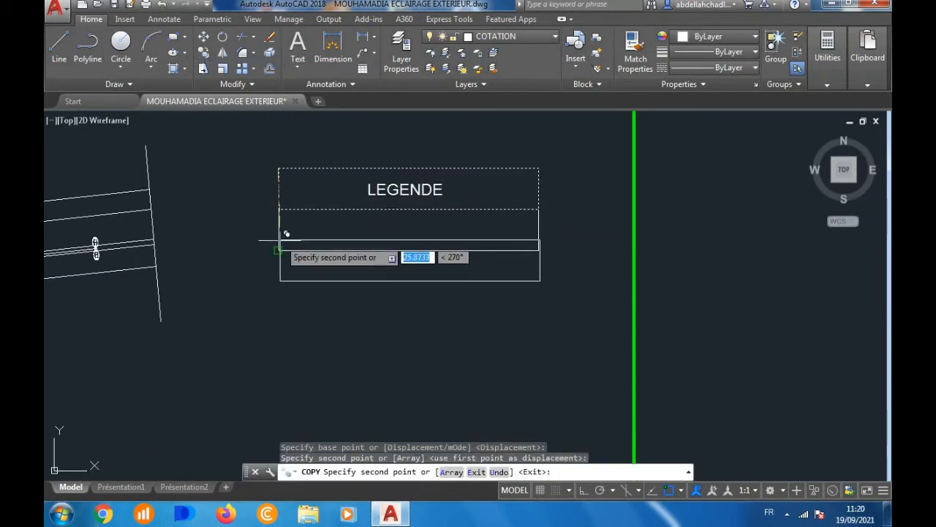
{"action": "left_click", "coordinate": [279, 250]}
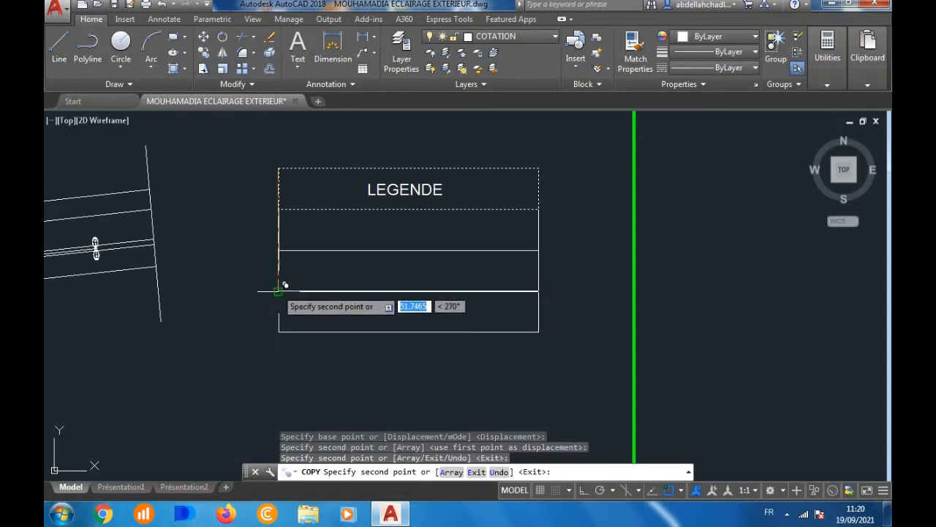
{"action": "left_click", "coordinate": [278, 291]}
{"action": "left_click", "coordinate": [279, 332]}
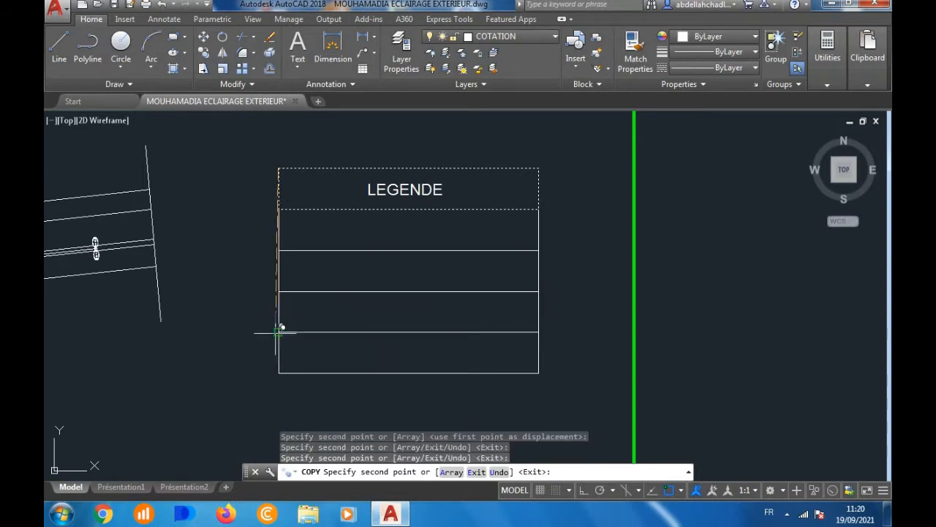
{"action": "left_click", "coordinate": [278, 373]}
{"action": "key", "text": "Escape"}
{"action": "key", "text": "Escape"}
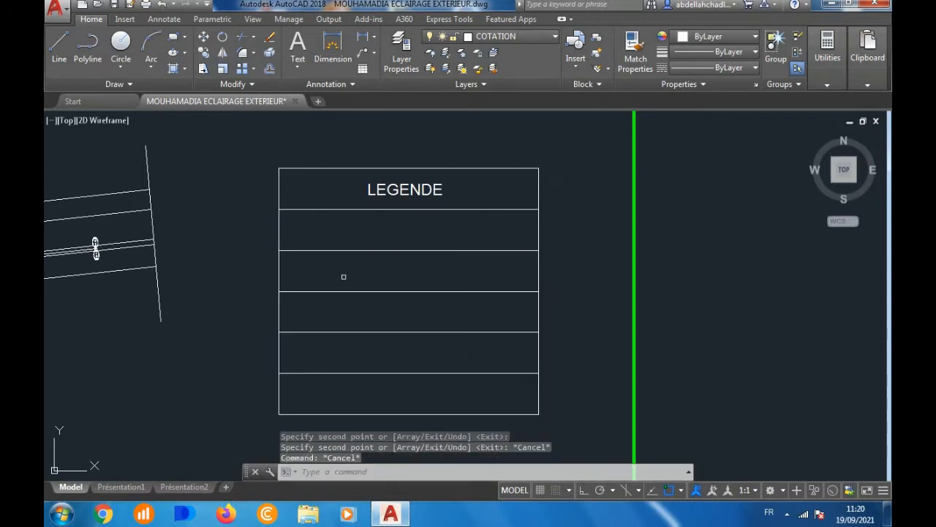
Step: Change the font of the LEGENDE title text to Times New Roman
{"action": "left_click", "coordinate": [368, 189]}
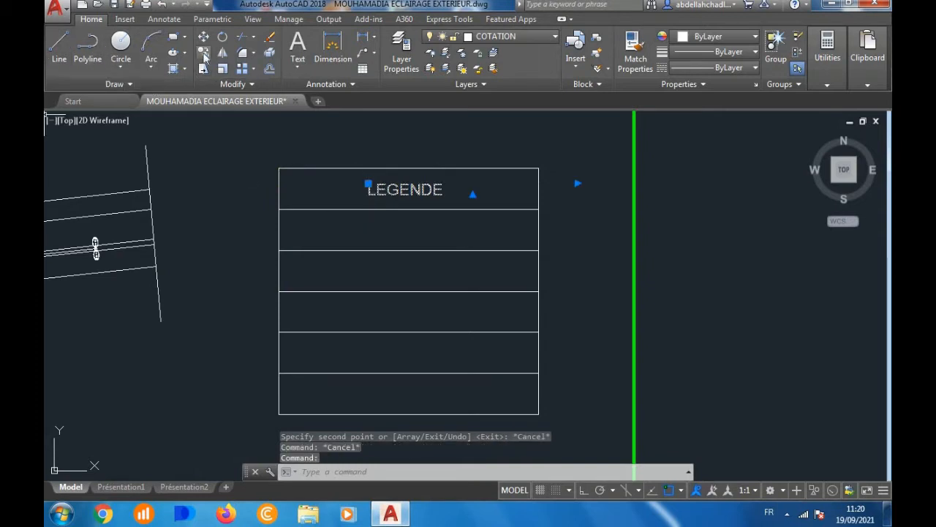
{"action": "double_click", "coordinate": [388, 188]}
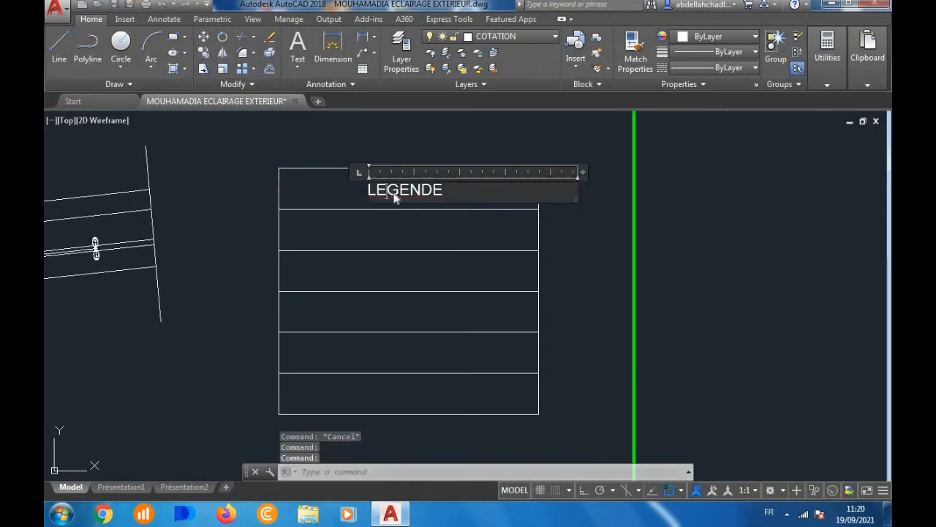
{"action": "left_click_drag", "start_coordinate": [472, 196], "coordinate": [366, 192]}
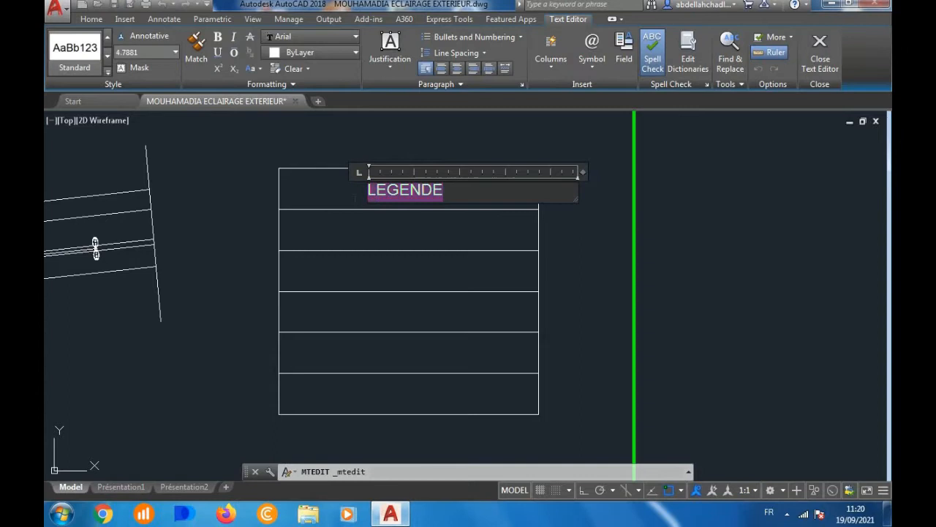
{"action": "left_click", "coordinate": [319, 37]}
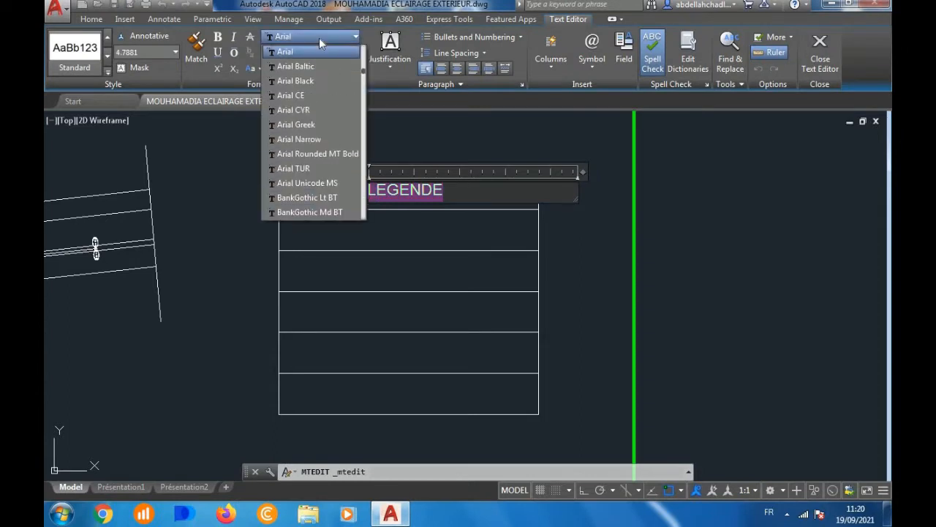
{"action": "type", "text": "ti"}
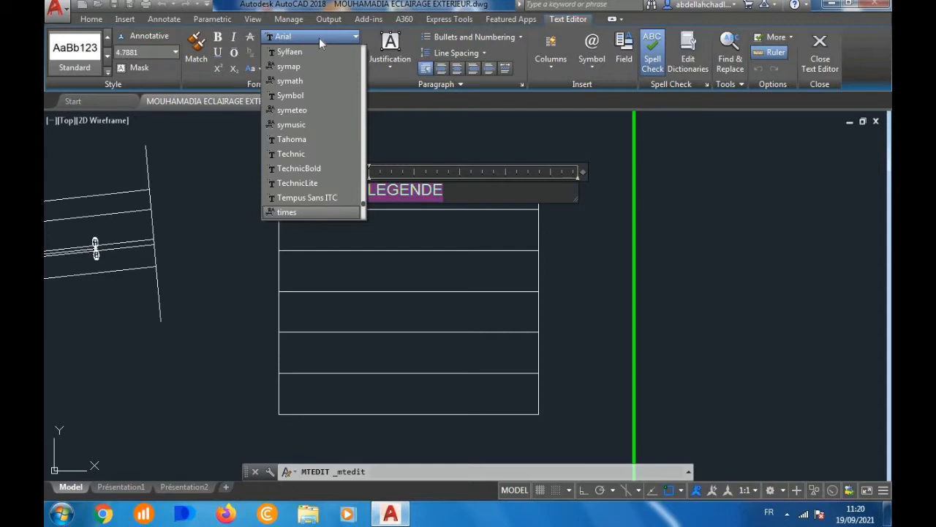
{"action": "scroll", "coordinate": [362, 209], "scroll_direction": "down", "scroll_amount": 3}
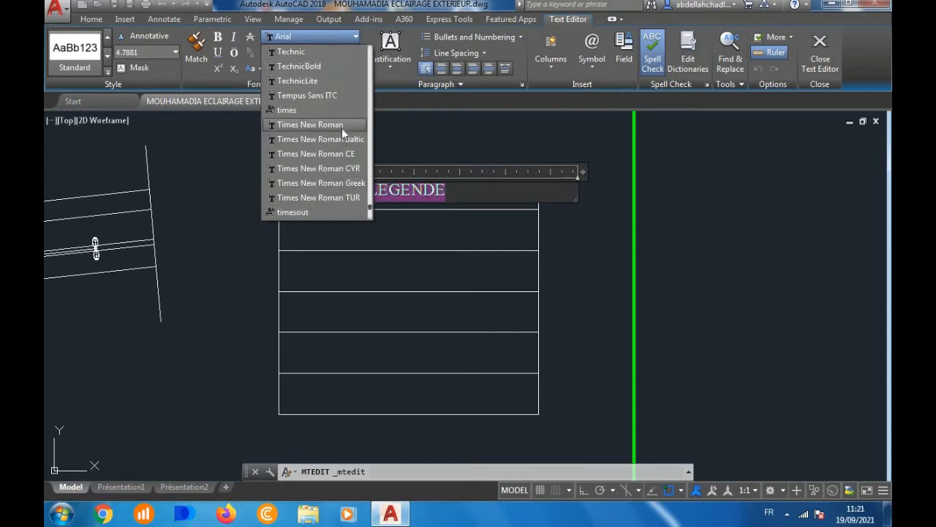
{"action": "left_click", "coordinate": [342, 126]}
{"action": "left_click", "coordinate": [347, 190]}
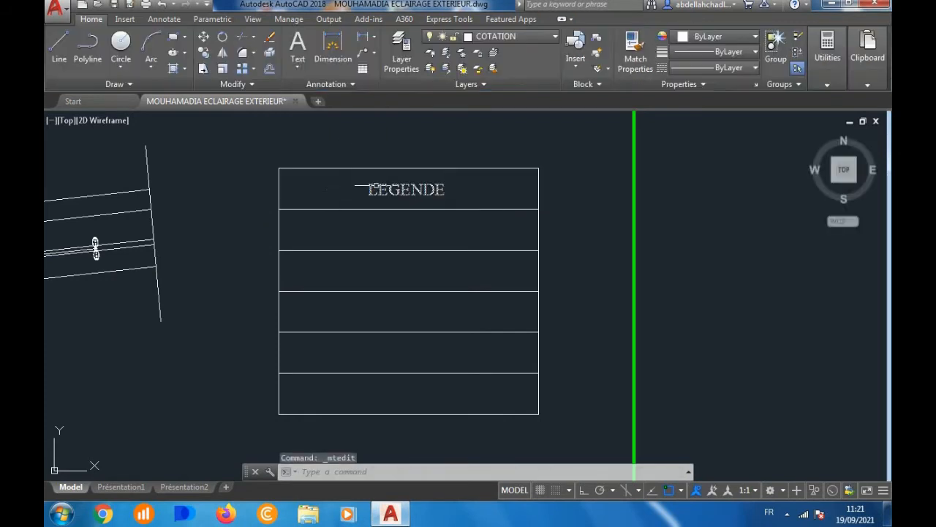
{"action": "left_click", "coordinate": [379, 186]}
{"action": "left_click", "coordinate": [326, 195]}
{"action": "scroll", "coordinate": [262, 139], "scroll_direction": "down", "scroll_amount": 2}
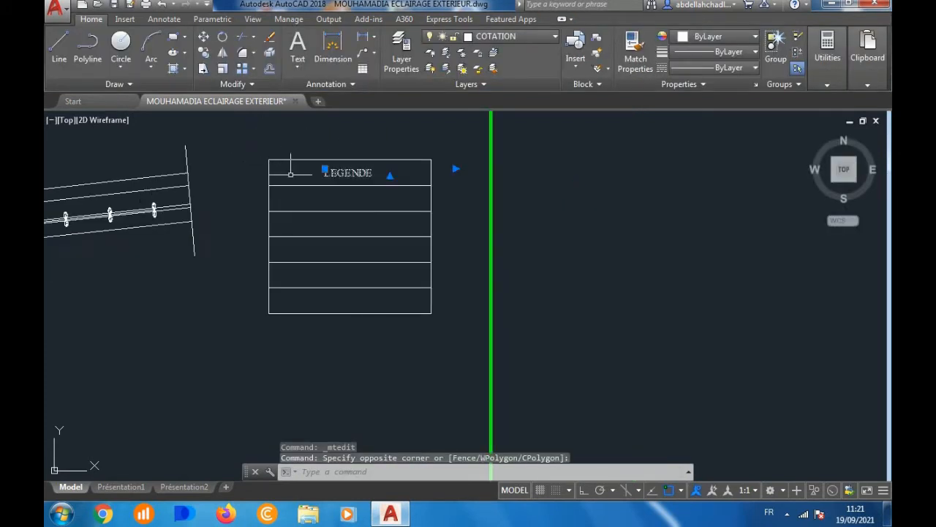
{"action": "scroll", "coordinate": [331, 173], "scroll_direction": "up", "scroll_amount": 2}
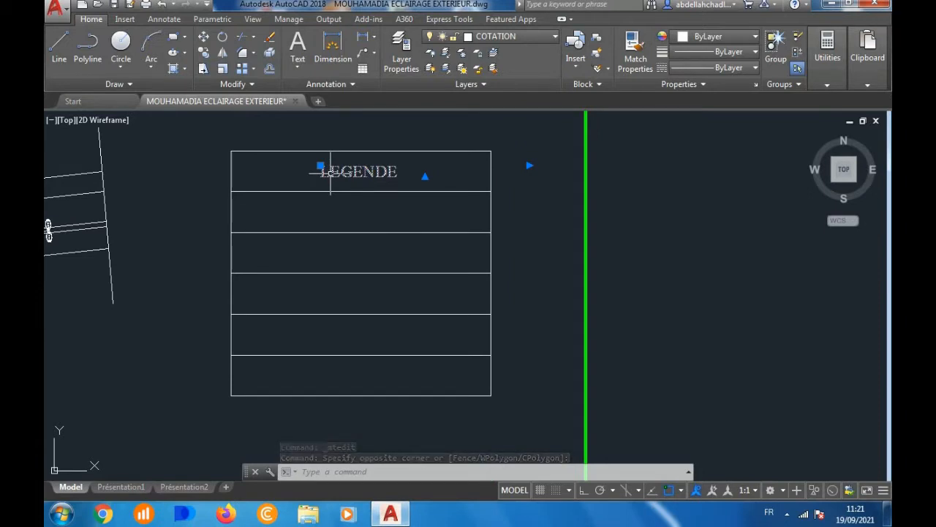
Step: Draw a vertical line with Ortho on from inside the header row, just before the title, to the table's lower edge
{"action": "left_click", "coordinate": [58, 48]}
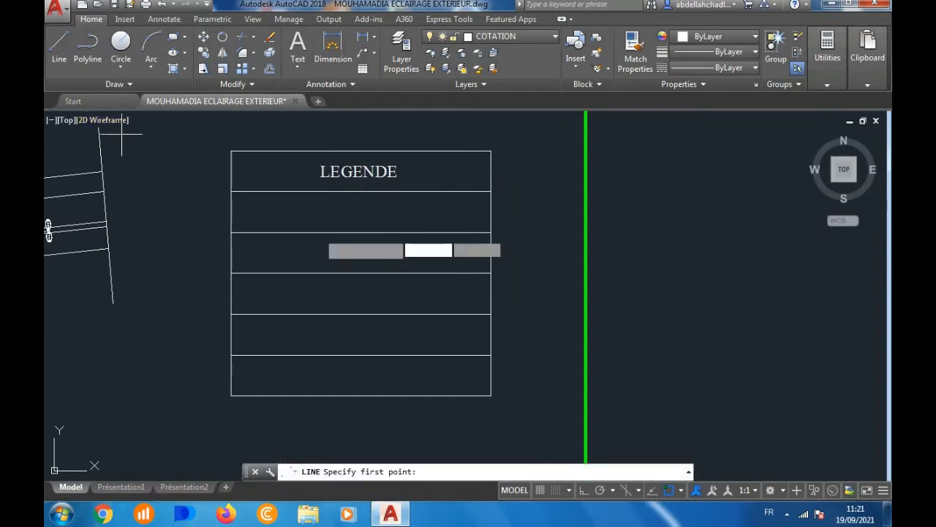
{"action": "left_click", "coordinate": [310, 183]}
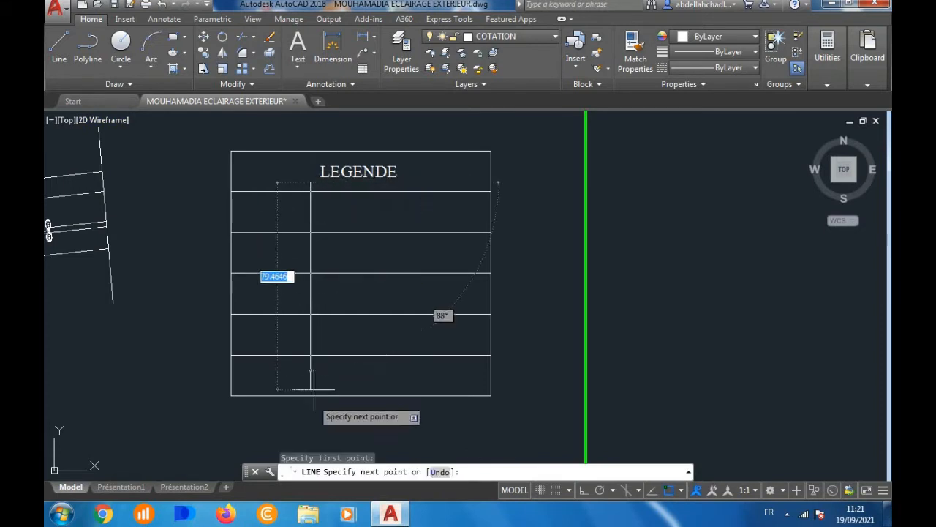
{"action": "key", "text": "F8"}
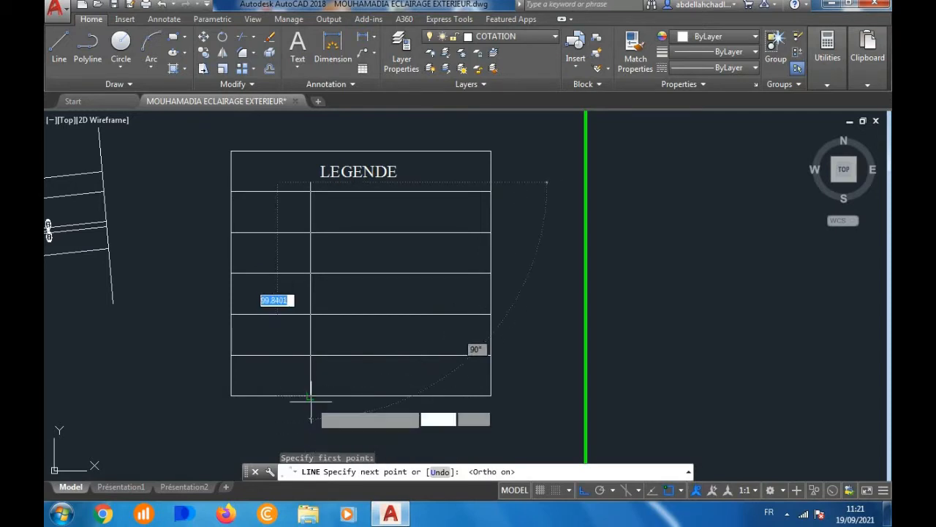
{"action": "left_click", "coordinate": [314, 395]}
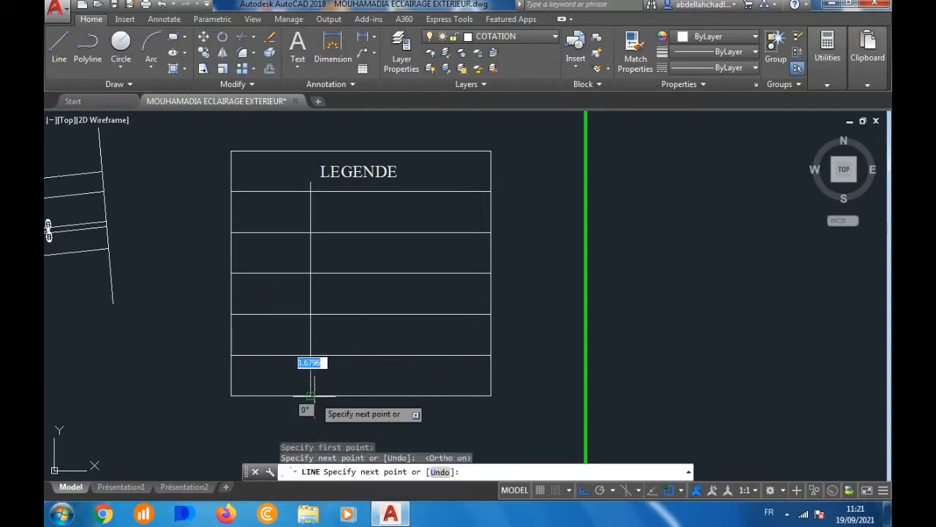
{"action": "key", "text": "Return"}
Step: Shorten the vertical divider by stretching its upper end down to the header row's lower edge
{"action": "scroll", "coordinate": [302, 196], "scroll_direction": "up", "scroll_amount": 4}
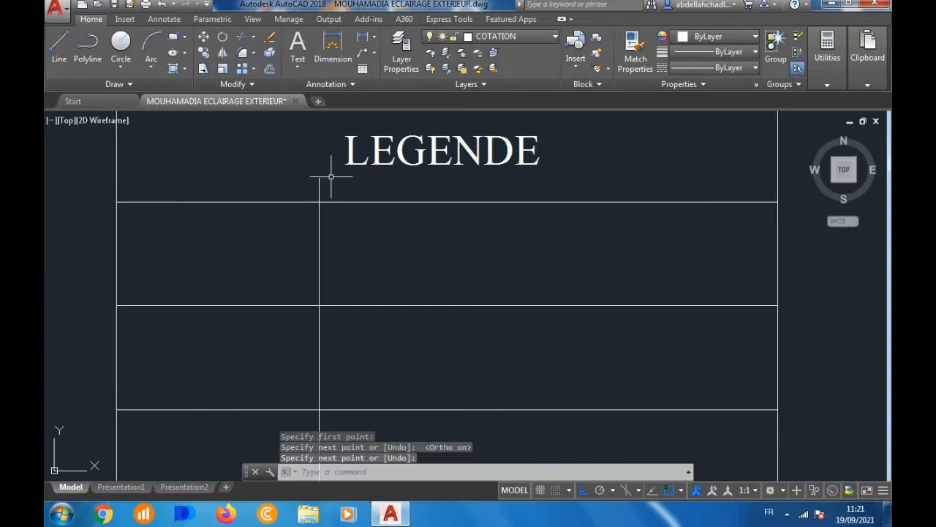
{"action": "left_click", "coordinate": [319, 180]}
{"action": "left_click", "coordinate": [319, 178]}
{"action": "left_click", "coordinate": [319, 178]}
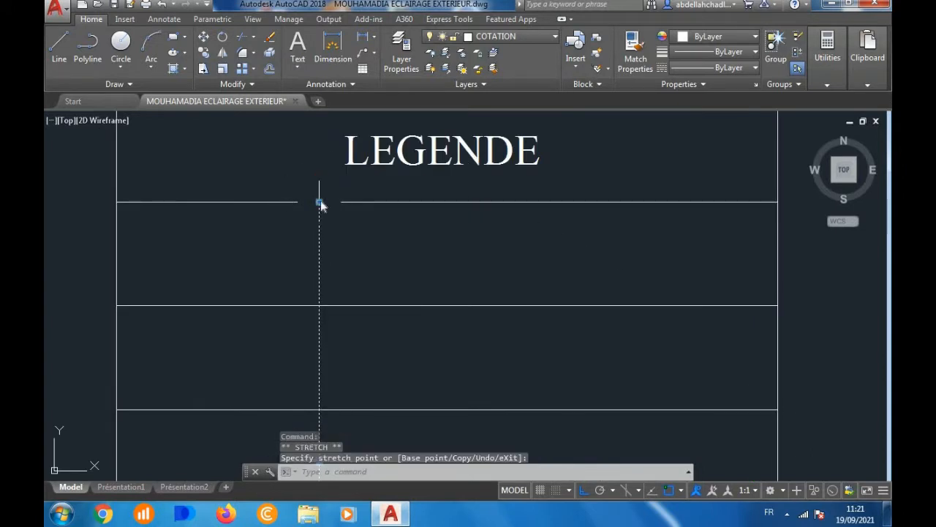
{"action": "key", "text": "Escape"}
{"action": "scroll", "coordinate": [341, 227], "scroll_direction": "down", "scroll_amount": 4}
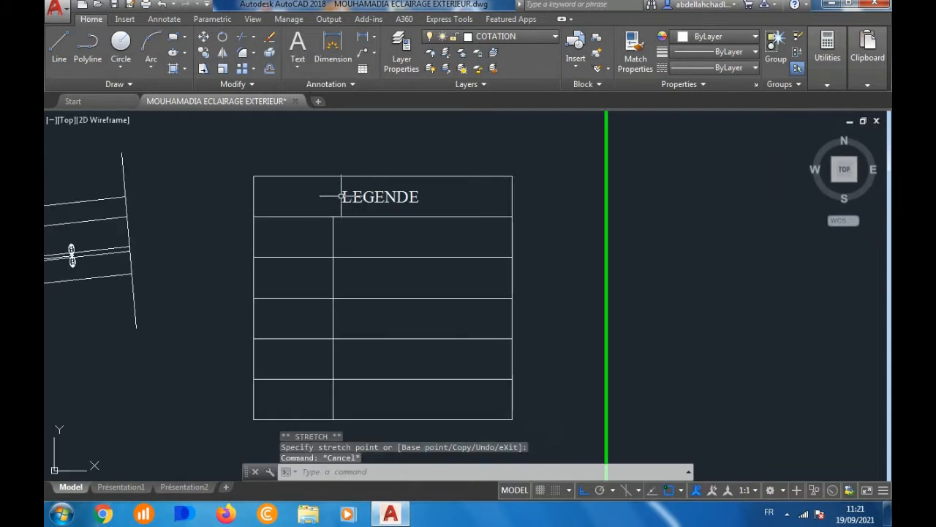
Step: Copy the LEGENDE title straight down into the wide column of the first row below the header
{"action": "left_click", "coordinate": [342, 196]}
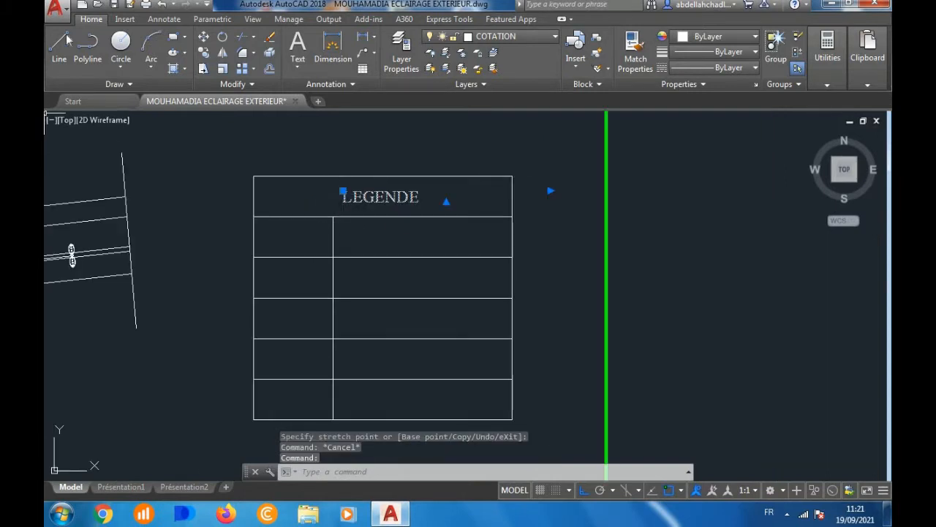
{"action": "left_click", "coordinate": [204, 53]}
{"action": "left_click", "coordinate": [342, 197]}
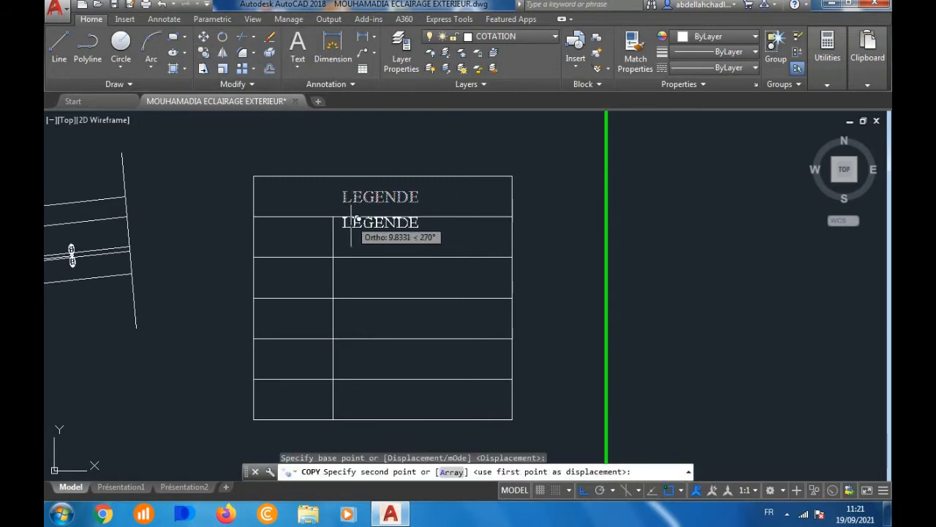
{"action": "scroll", "coordinate": [336, 233], "scroll_direction": "up", "scroll_amount": 3}
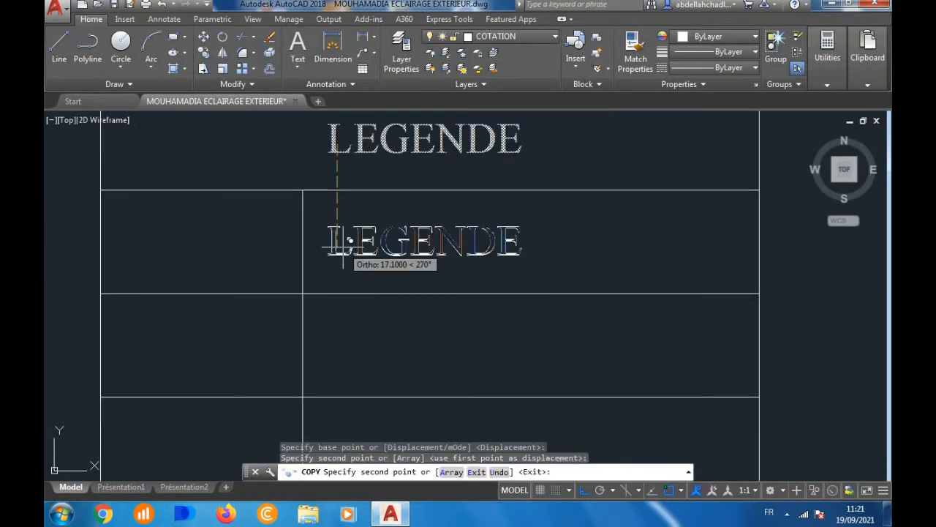
{"action": "left_click", "coordinate": [336, 241]}
{"action": "key", "text": "Escape"}
Step: Scale the copied LEGENDE text in the first row by a factor of 0.7 from its left end
{"action": "left_click", "coordinate": [329, 232]}
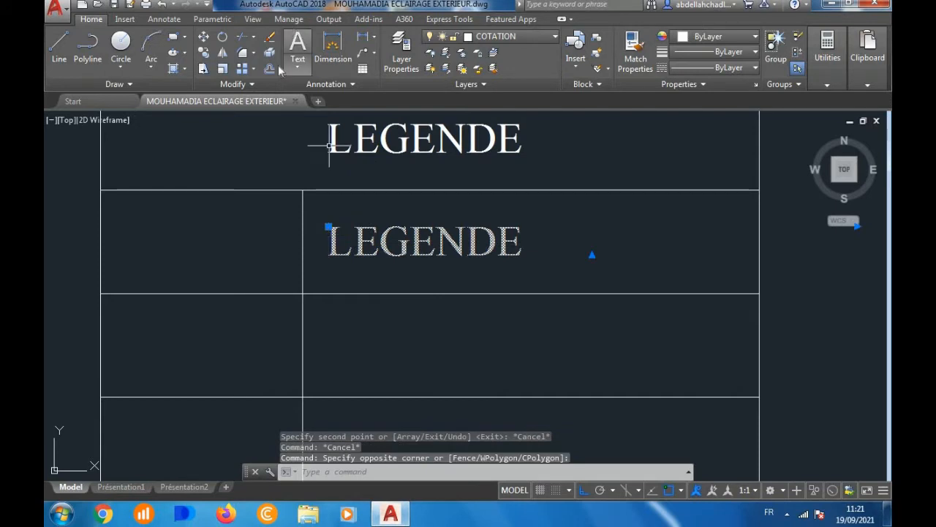
{"action": "left_click", "coordinate": [222, 68]}
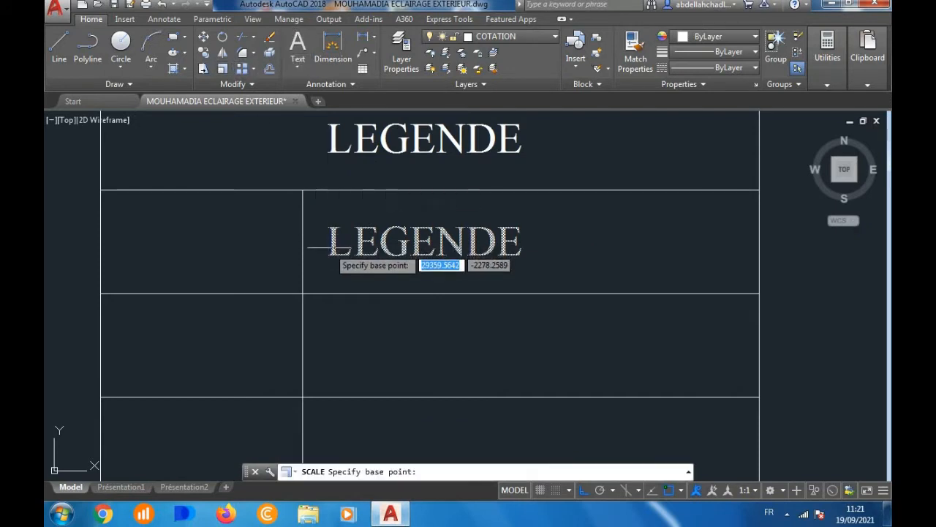
{"action": "left_click", "coordinate": [331, 242]}
{"action": "type", "text": "."}
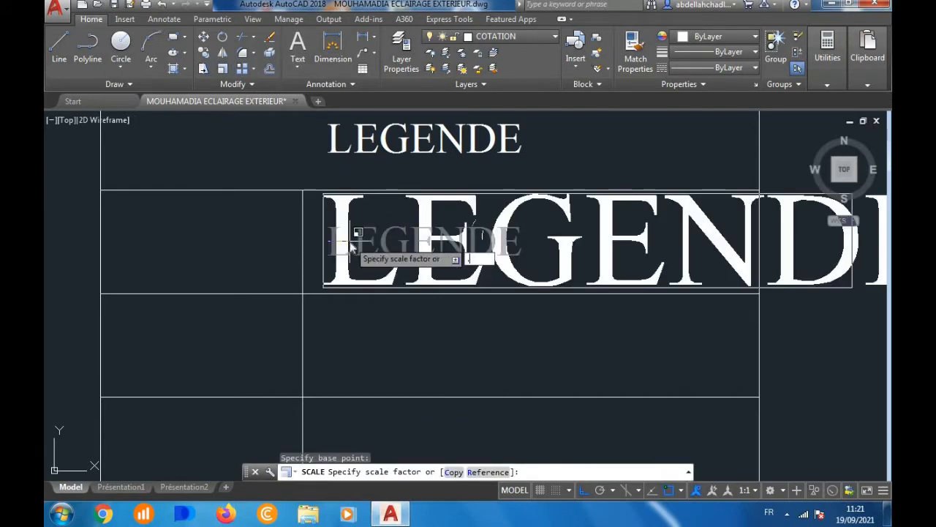
{"action": "type", "text": "7"}
{"action": "key", "text": "Return"}
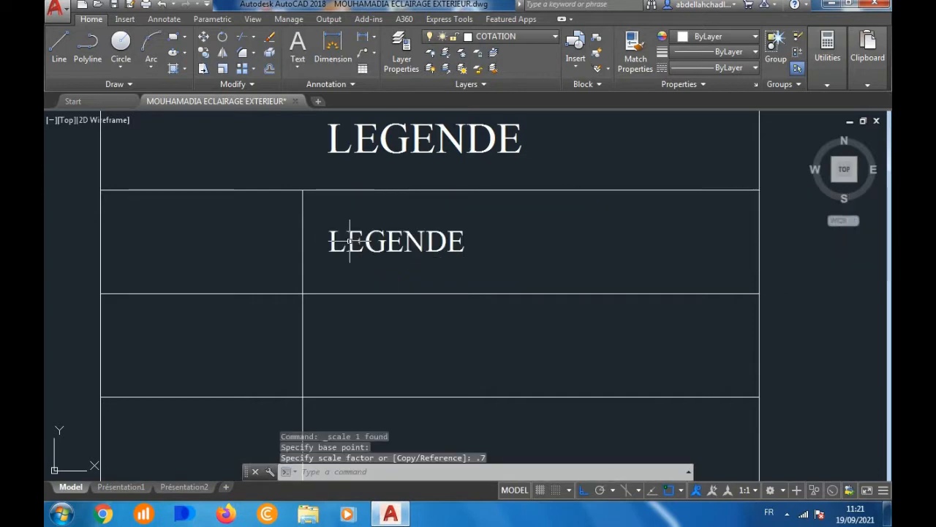
{"action": "scroll", "coordinate": [426, 248], "scroll_direction": "down", "scroll_amount": 5}
{"action": "scroll", "coordinate": [407, 248], "scroll_direction": "up", "scroll_amount": 5}
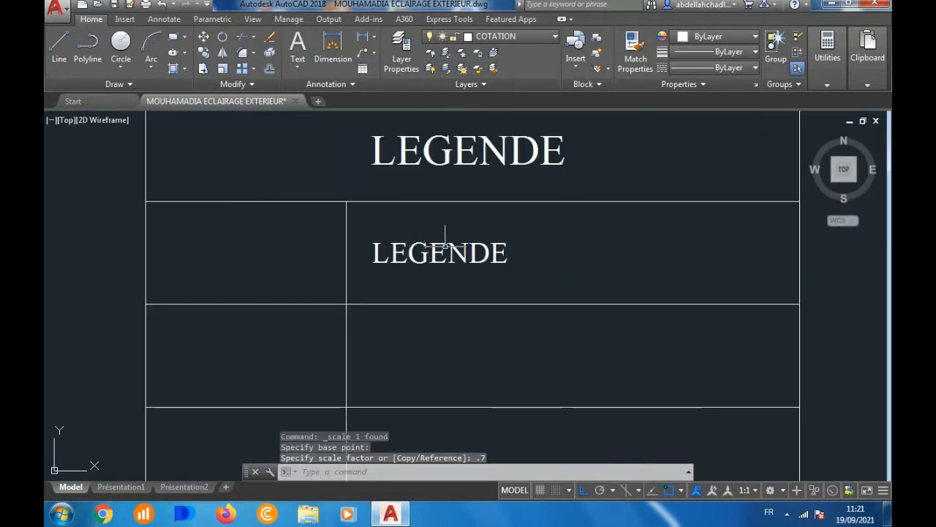
Step: Copy the upper half of the road's last double street-light symbol, with Ortho off, into the first row's narrow cell
{"action": "scroll", "coordinate": [324, 264], "scroll_direction": "down", "scroll_amount": 5}
{"action": "scroll", "coordinate": [234, 261], "scroll_direction": "up", "scroll_amount": 5}
{"action": "left_click", "coordinate": [327, 166]}
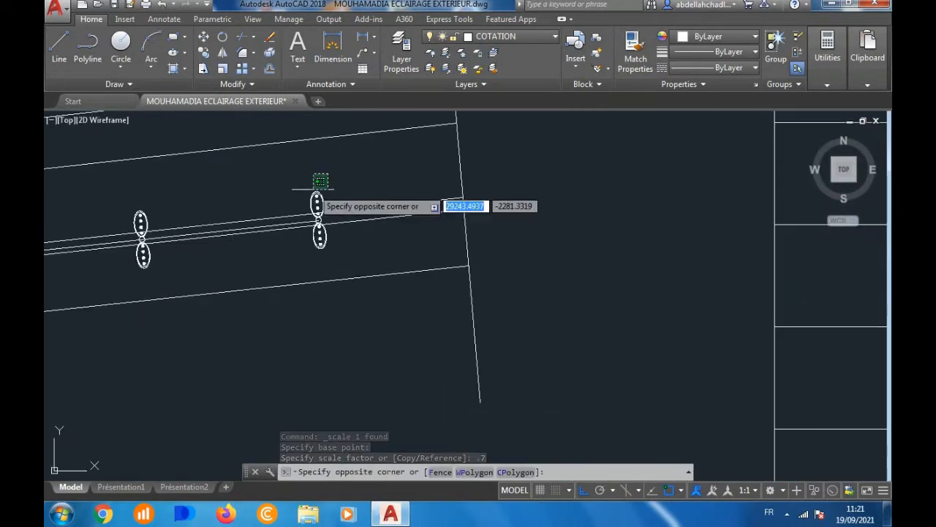
{"action": "left_click", "coordinate": [318, 201]}
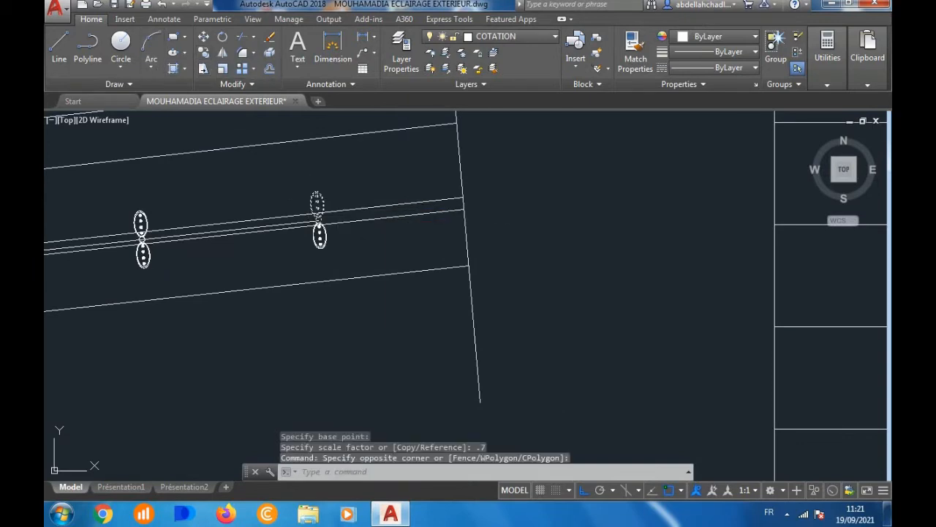
{"action": "type", "text": "co"}
{"action": "key", "text": "Return"}
{"action": "scroll", "coordinate": [307, 216], "scroll_direction": "up", "scroll_amount": 4}
{"action": "left_click", "coordinate": [318, 220]}
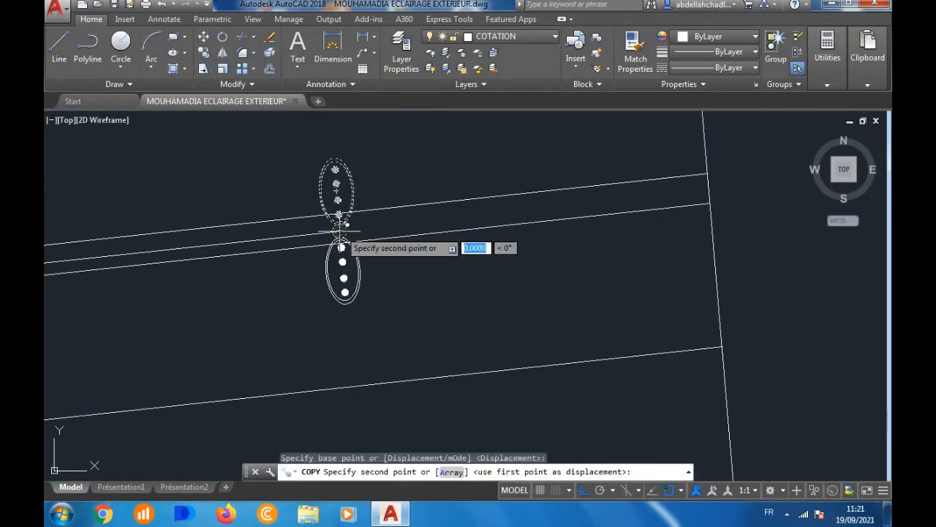
{"action": "scroll", "coordinate": [267, 230], "scroll_direction": "down", "scroll_amount": 6}
{"action": "scroll", "coordinate": [271, 209], "scroll_direction": "up", "scroll_amount": 5}
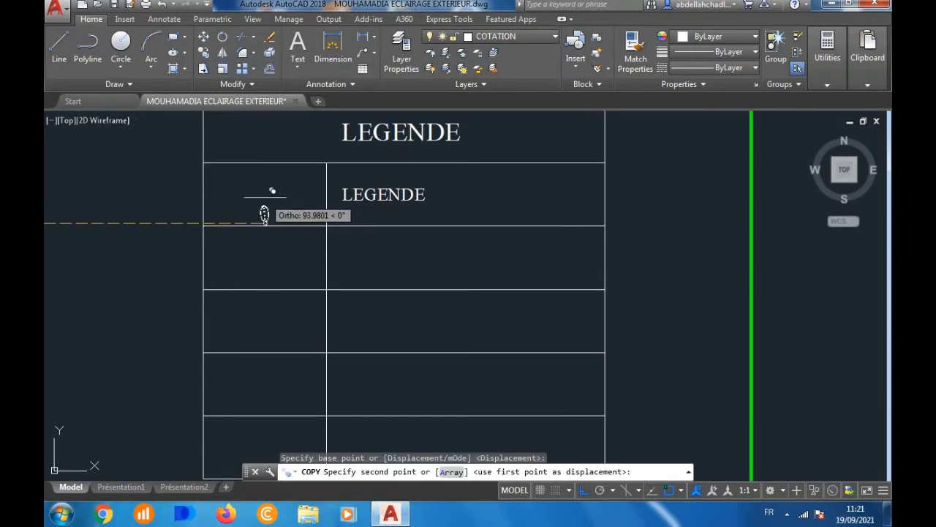
{"action": "key", "text": "F8"}
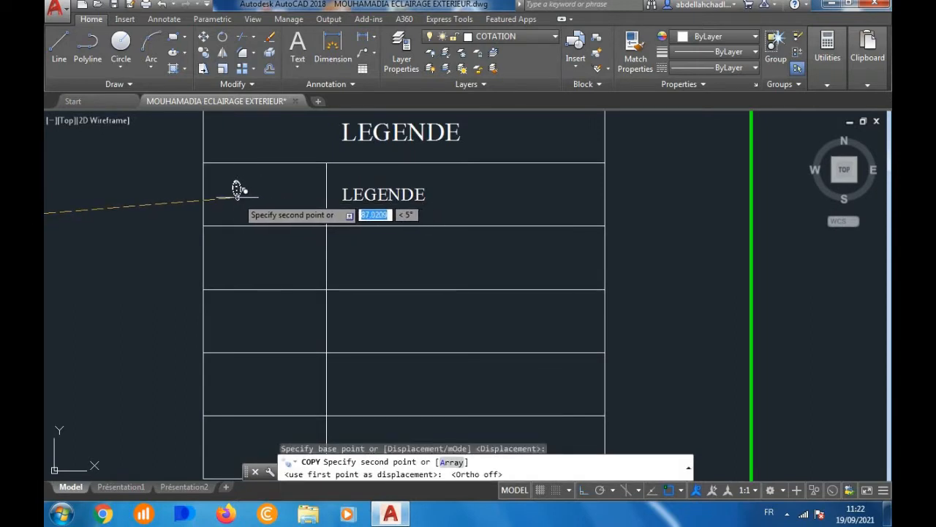
{"action": "left_click", "coordinate": [236, 188]}
{"action": "key", "text": "Escape"}
{"action": "scroll", "coordinate": [245, 186], "scroll_direction": "up", "scroll_amount": 5}
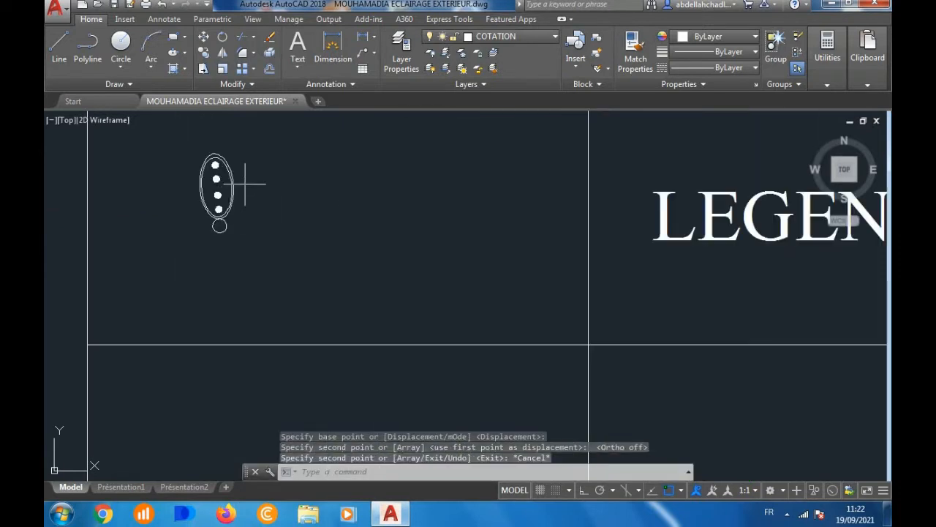
Step: Rotate the copied street-light symbol about its small circle's centre so the oval lies horizontally to the right of it
{"action": "left_click", "coordinate": [245, 185]}
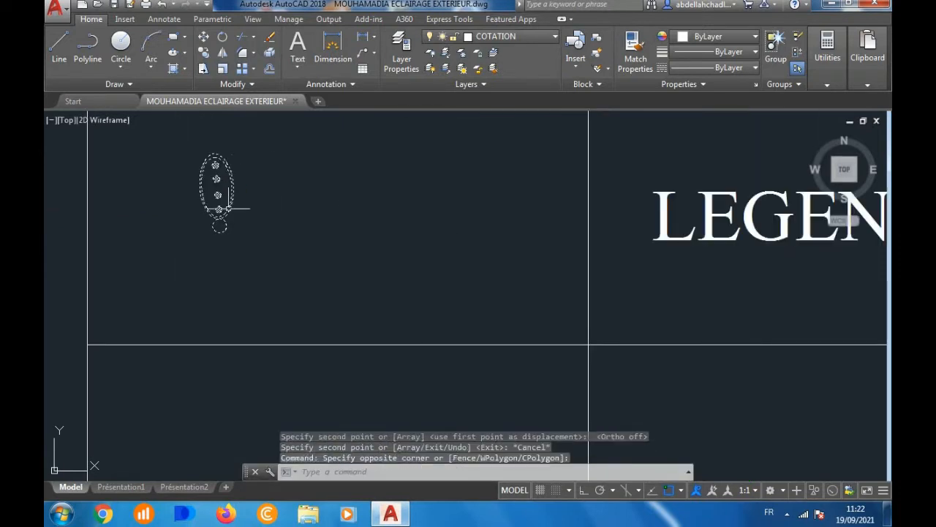
{"action": "left_click", "coordinate": [222, 37]}
{"action": "left_click", "coordinate": [219, 226]}
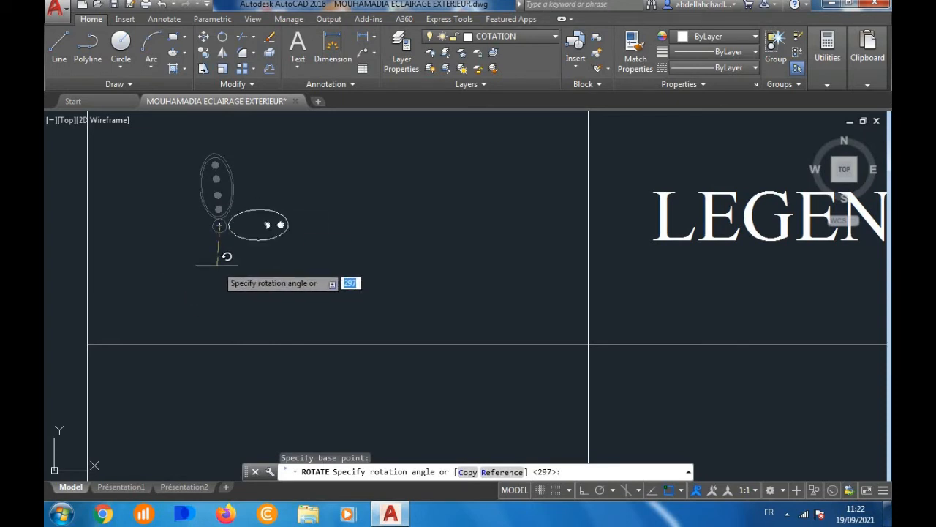
{"action": "left_click", "coordinate": [219, 260]}
Step: Enlarge the rotated street-light symbol from its small circle's centre, with object snap off, so it fills much of the first row's narrow cell
{"action": "left_click", "coordinate": [229, 205]}
{"action": "left_click", "coordinate": [199, 235]}
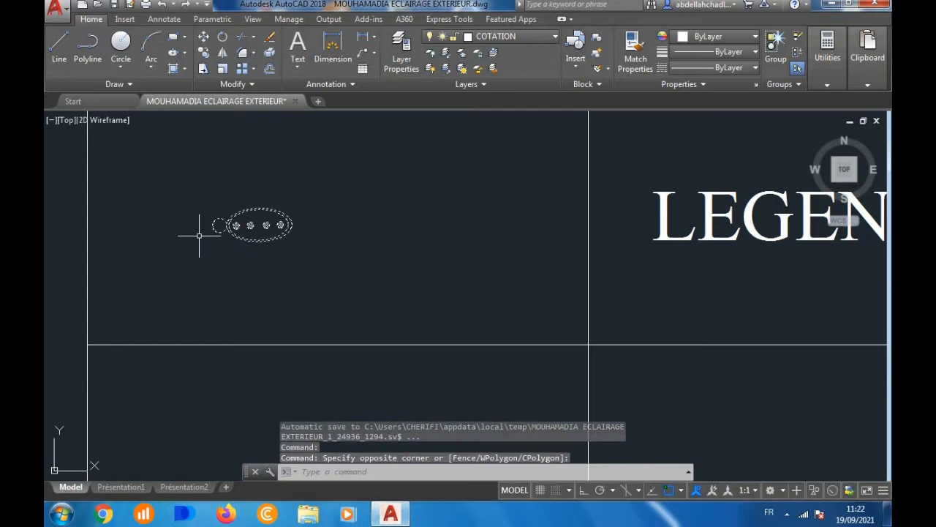
{"action": "left_click", "coordinate": [222, 68]}
{"action": "left_click", "coordinate": [220, 225]}
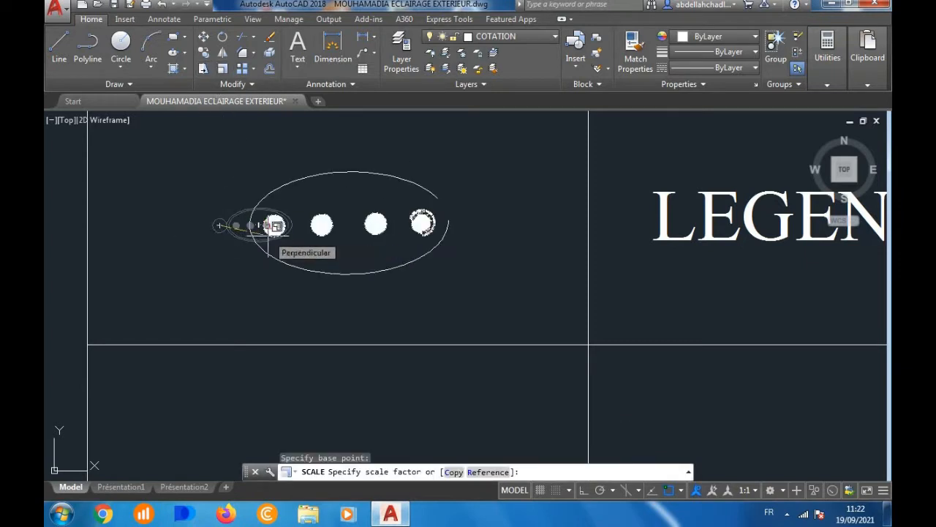
{"action": "key", "text": "F3"}
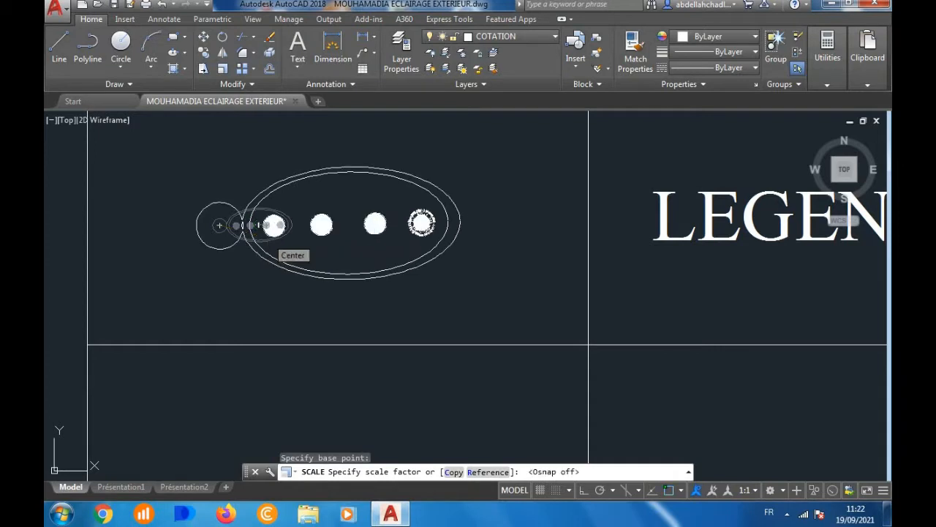
{"action": "left_click", "coordinate": [263, 236]}
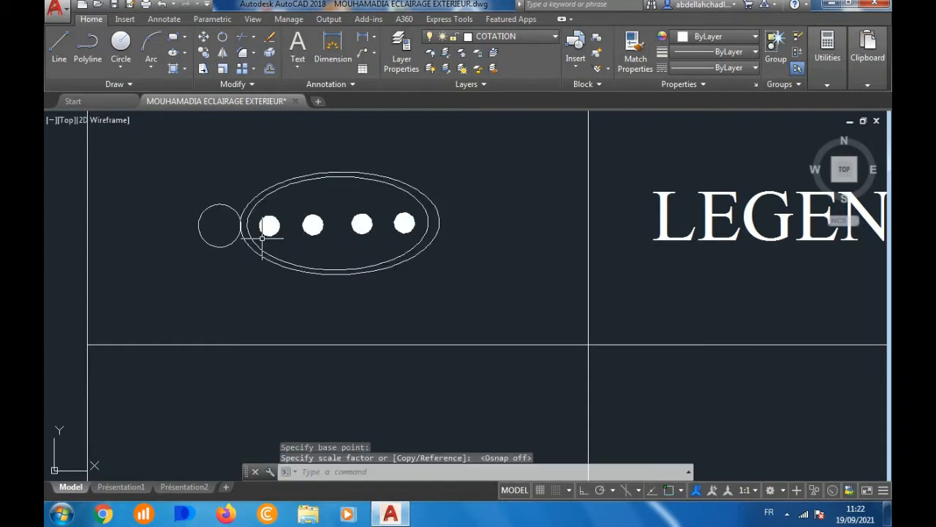
Step: Replace the copied LEGENDE text in the first row's wide cell with "Candélabre c"
{"action": "scroll", "coordinate": [237, 212], "scroll_direction": "down", "scroll_amount": 3}
{"action": "scroll", "coordinate": [237, 216], "scroll_direction": "down", "scroll_amount": 4}
{"action": "scroll", "coordinate": [314, 230], "scroll_direction": "up", "scroll_amount": 6}
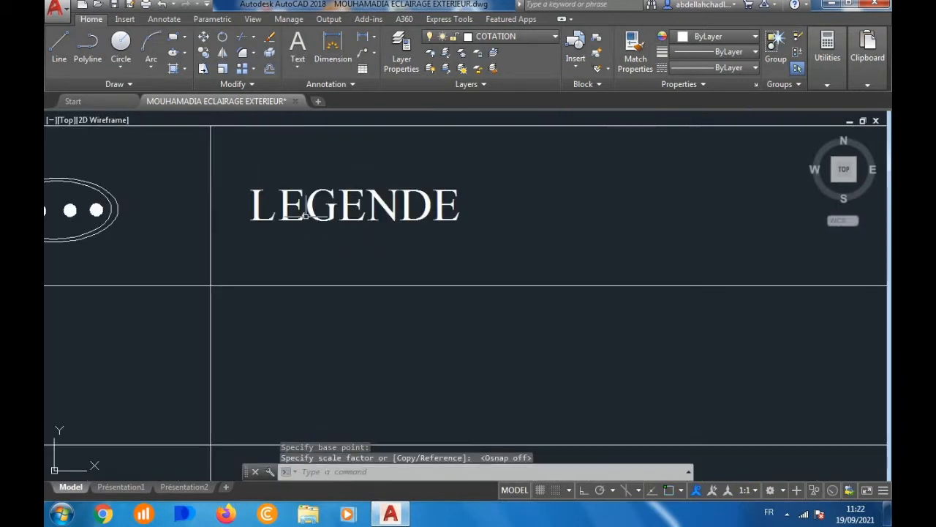
{"action": "left_click", "coordinate": [298, 216]}
{"action": "double_click", "coordinate": [299, 216]}
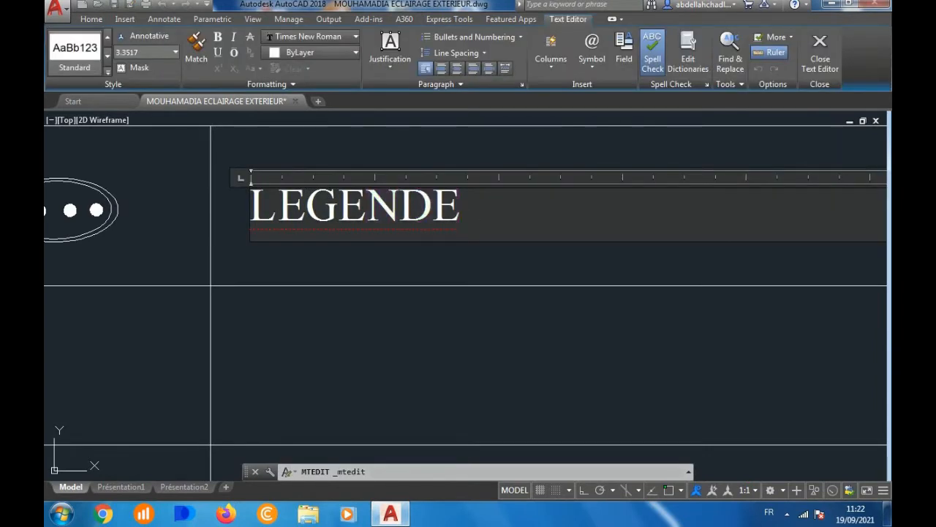
{"action": "type", "text": "C"}
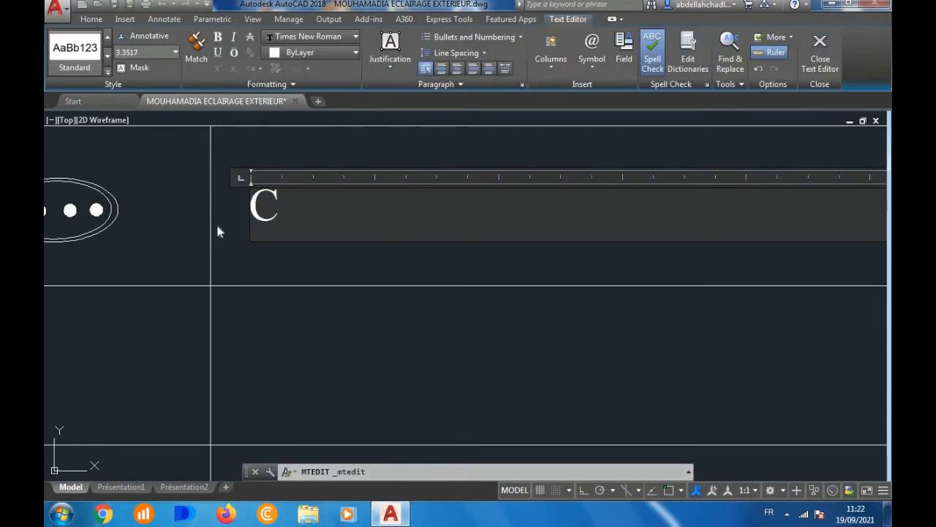
{"action": "type", "text": "andéla"}
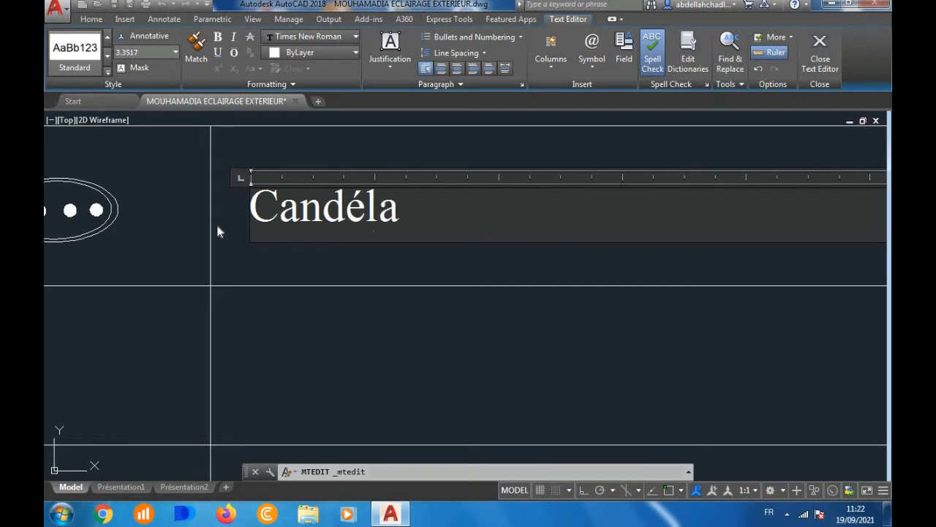
{"action": "type", "text": "bre"}
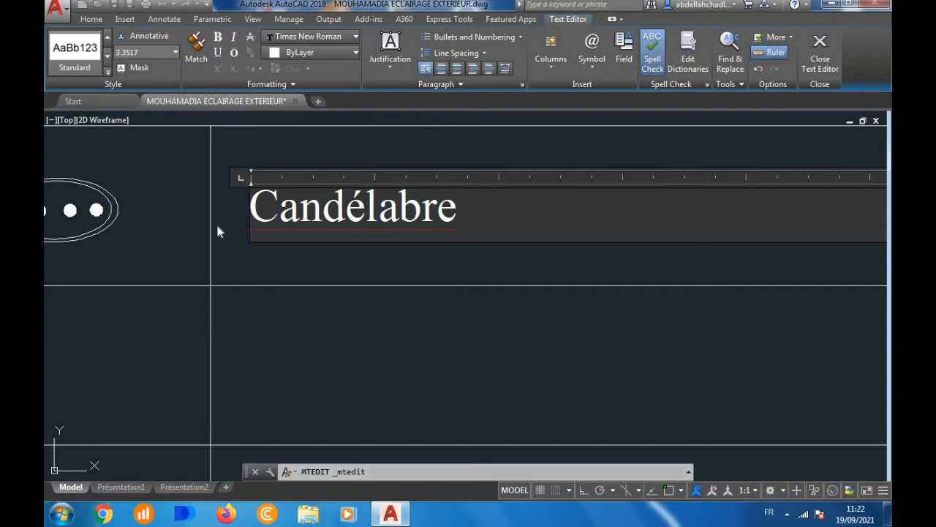
{"action": "type", "text": "c"}
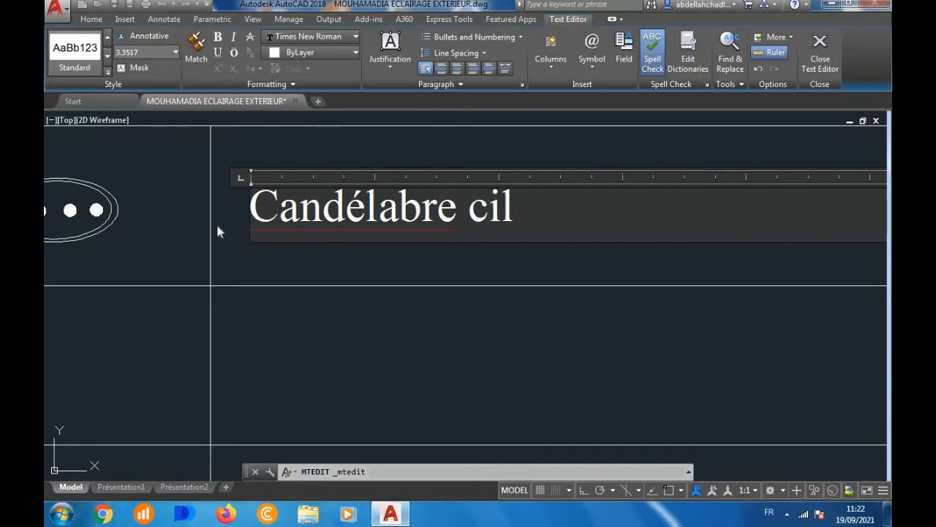
{"action": "type", "text": "il"}
{"action": "type", "text": "ndro"}
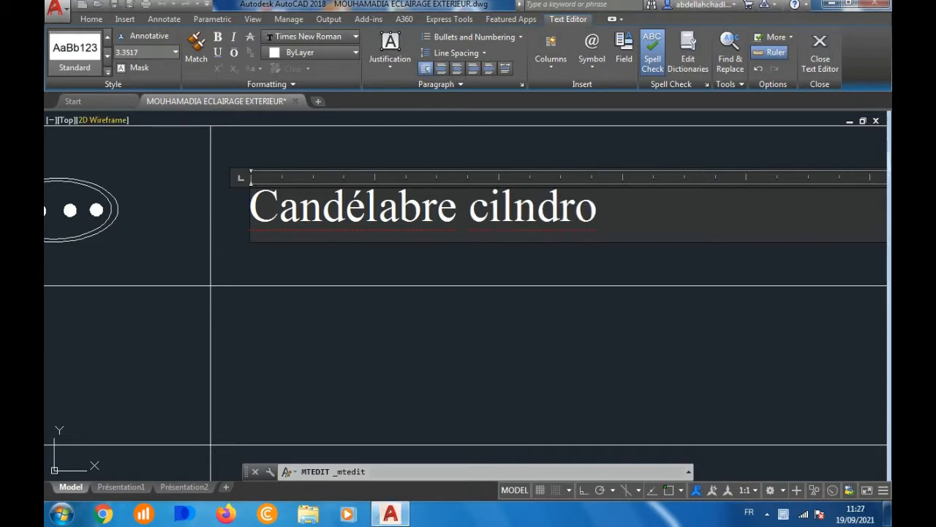
{"action": "key", "text": "BackSpace"}
{"action": "key", "text": "BackSpace"}
{"action": "key", "text": "BackSpace"}
{"action": "key", "text": "BackSpace"}
{"action": "key", "text": "BackSpace"}
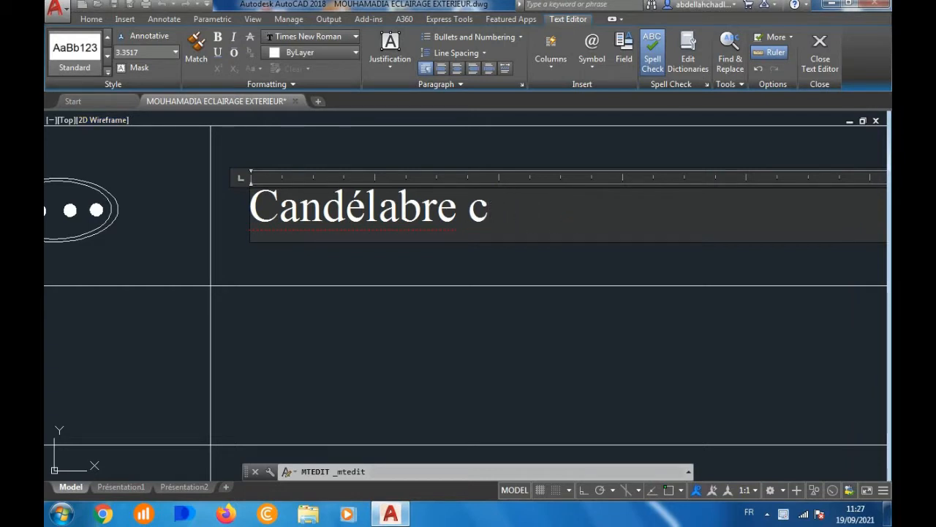
Step: Complete the first row's description as "Candélabre cylindroconique H=8m" and finish editing the text
{"action": "type", "text": "ylindr"}
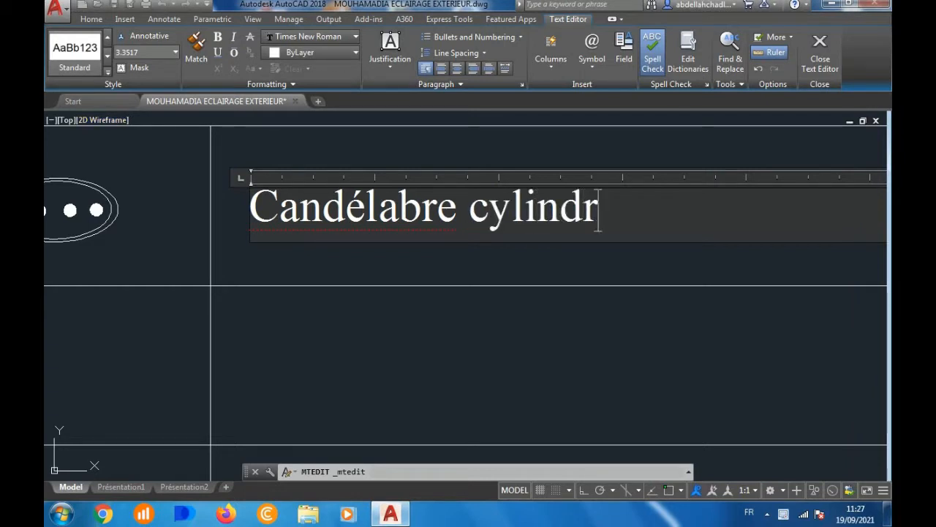
{"action": "type", "text": "oco"}
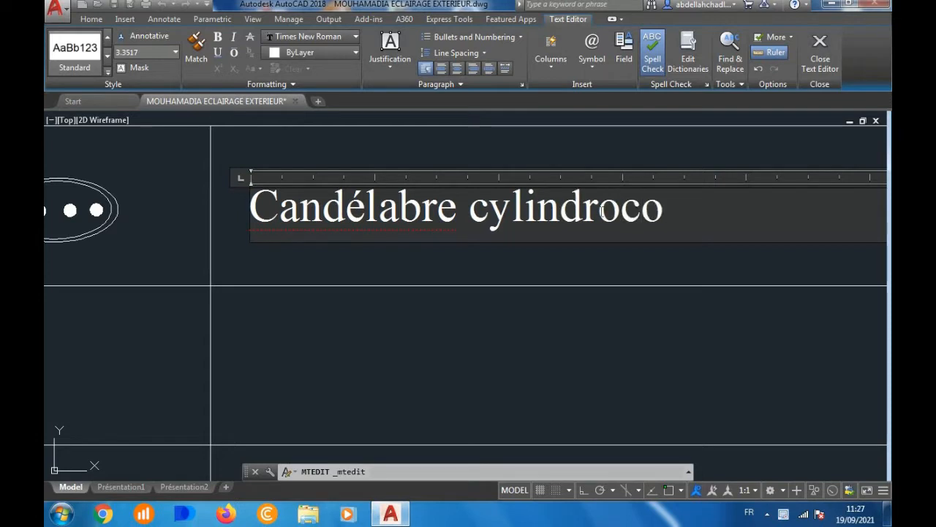
{"action": "type", "text": "nique"}
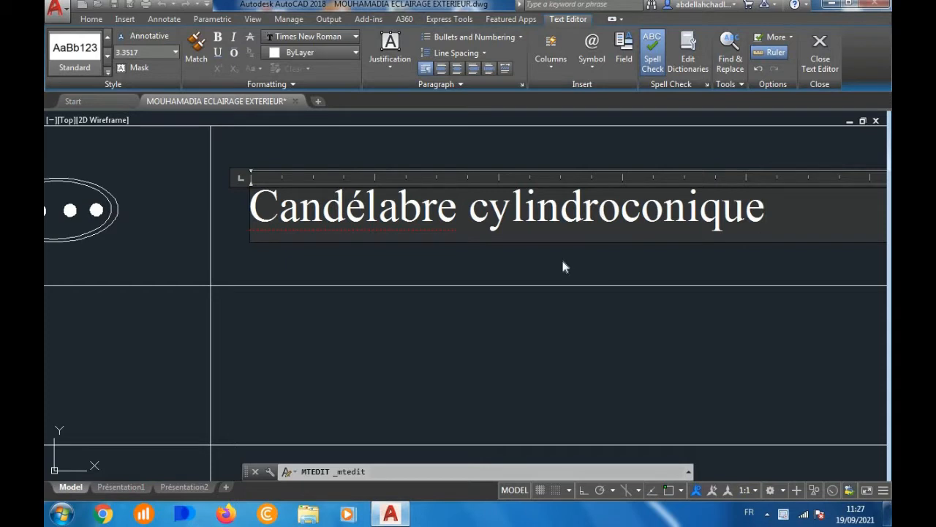
{"action": "type", "text": " H"}
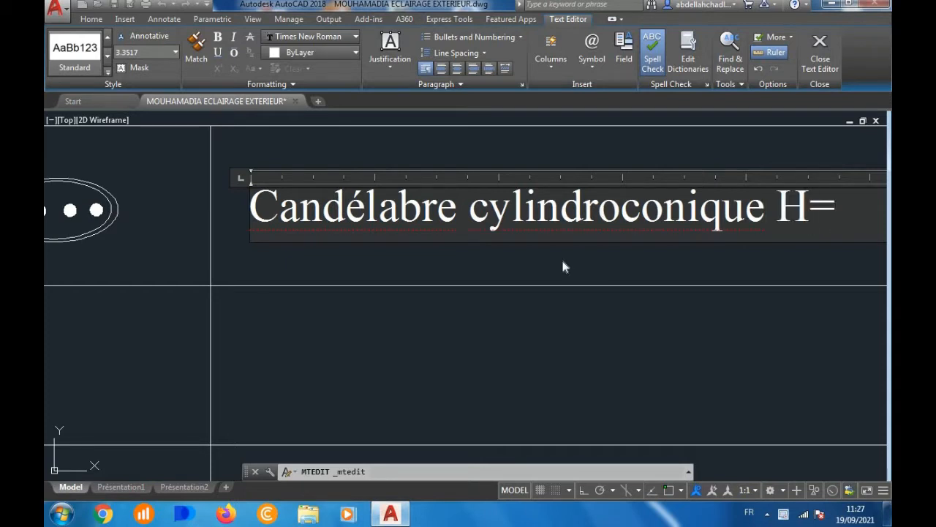
{"action": "type", "text": "=8m"}
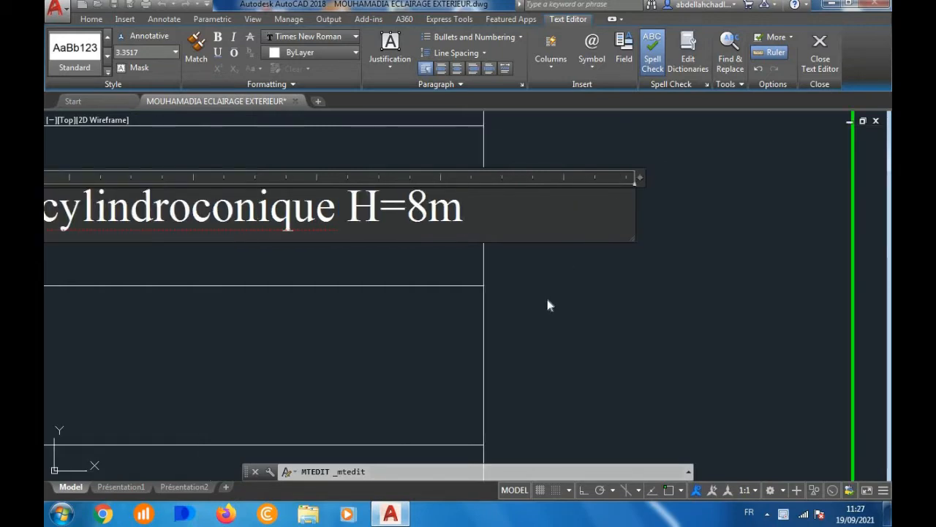
{"action": "left_click", "coordinate": [548, 303]}
Step: Copy the half-filled rectangle symbol beside the road into the narrow cell of the legend's second row
{"action": "scroll", "coordinate": [581, 255], "scroll_direction": "down", "scroll_amount": 4}
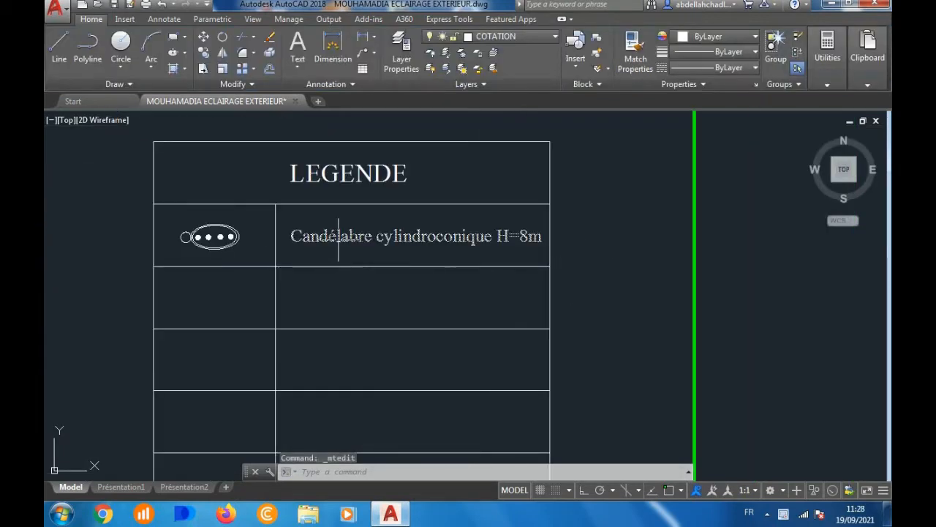
{"action": "scroll", "coordinate": [330, 238], "scroll_direction": "up", "scroll_amount": 4}
{"action": "scroll", "coordinate": [384, 218], "scroll_direction": "down", "scroll_amount": 4}
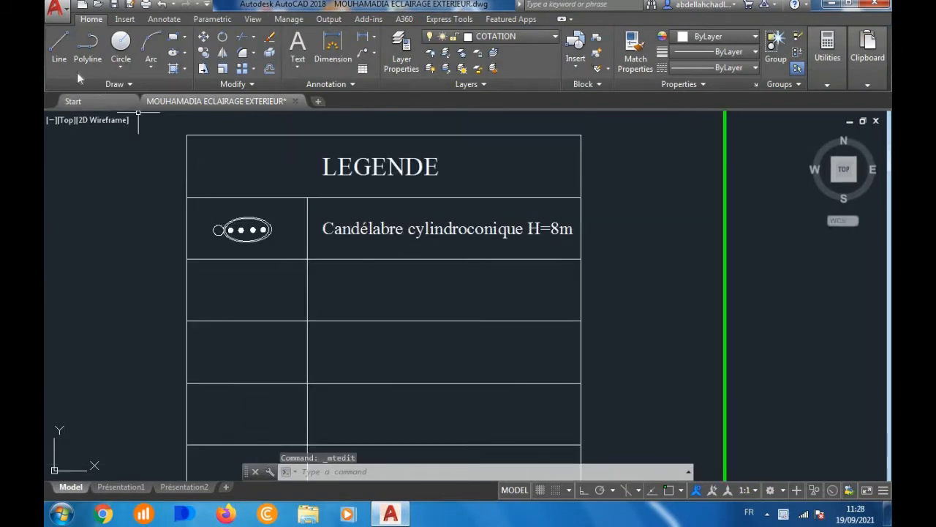
{"action": "scroll", "coordinate": [580, 335], "scroll_direction": "down", "scroll_amount": 5}
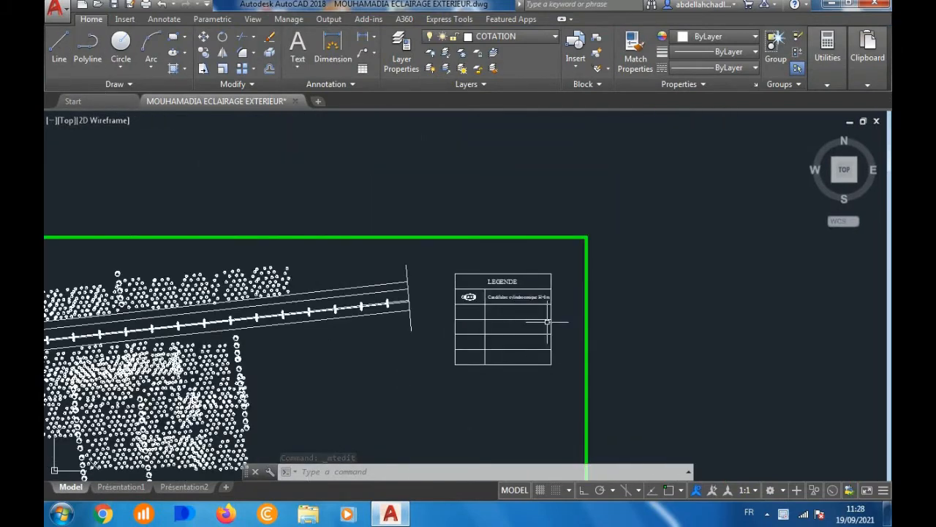
{"action": "scroll", "coordinate": [395, 340], "scroll_direction": "down", "scroll_amount": 5}
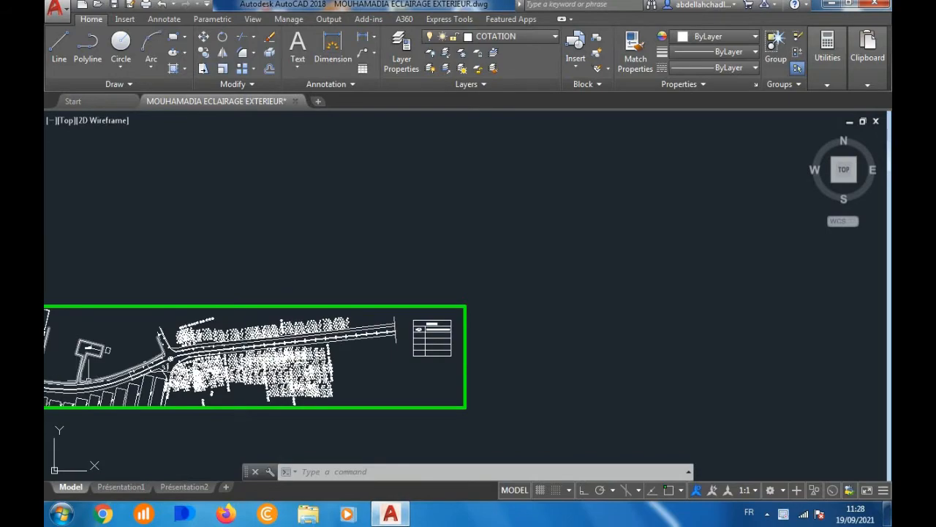
{"action": "scroll", "coordinate": [160, 353], "scroll_direction": "up", "scroll_amount": 6}
{"action": "scroll", "coordinate": [147, 370], "scroll_direction": "up", "scroll_amount": 8}
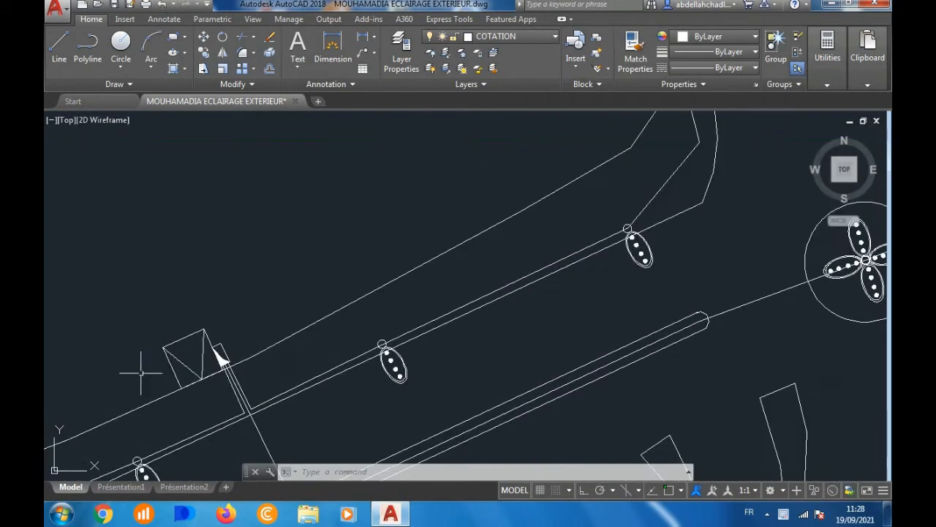
{"action": "left_click", "coordinate": [278, 322]}
{"action": "left_click", "coordinate": [229, 337]}
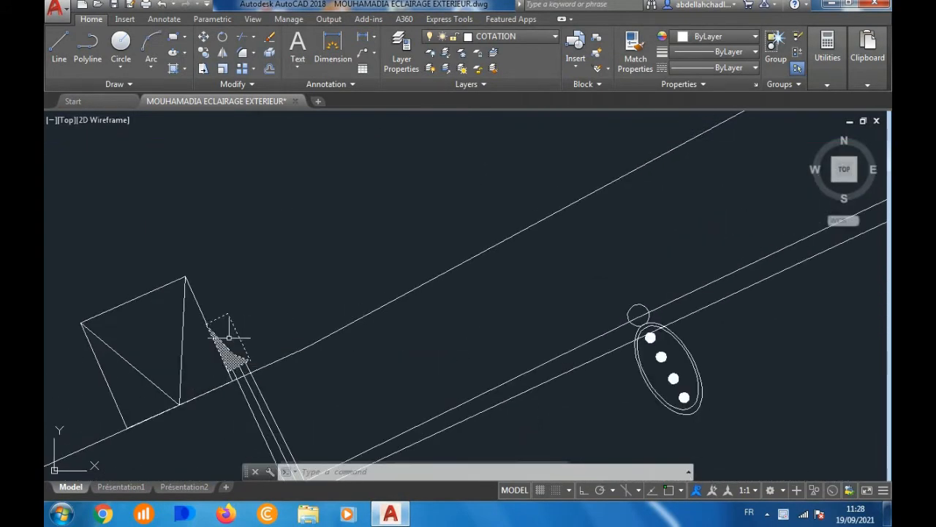
{"action": "left_click", "coordinate": [203, 53]}
{"action": "left_click", "coordinate": [229, 335]}
{"action": "scroll", "coordinate": [198, 329], "scroll_direction": "down", "scroll_amount": 10}
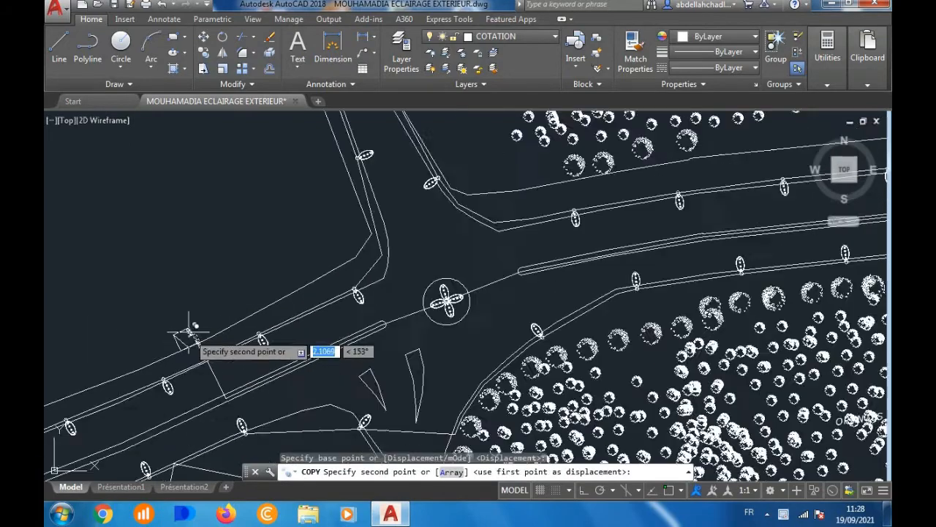
{"action": "scroll", "coordinate": [378, 300], "scroll_direction": "down", "scroll_amount": 2}
{"action": "scroll", "coordinate": [450, 298], "scroll_direction": "up", "scroll_amount": 10}
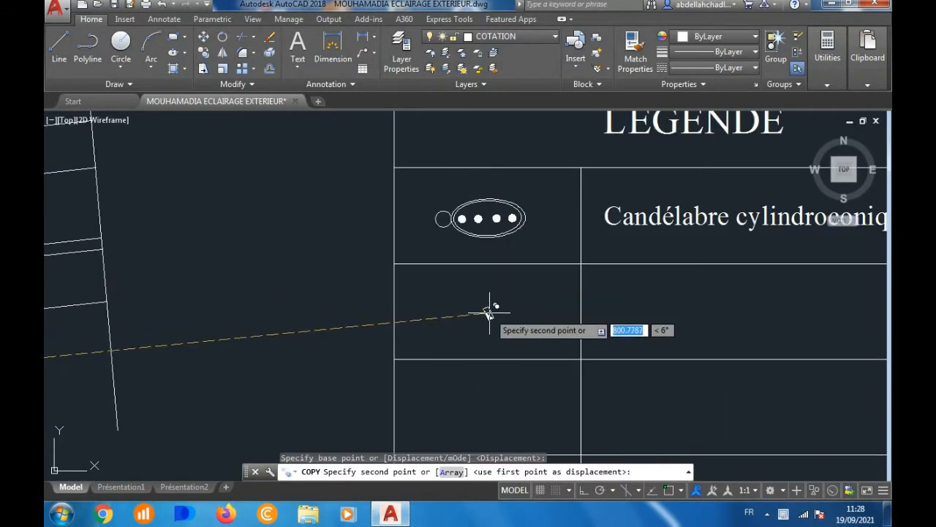
{"action": "left_click", "coordinate": [493, 310]}
{"action": "key", "text": "Escape"}
Step: Rotate the copied half-filled rectangle about its middle until its long sides are horizontal and its filled part is at the bottom
{"action": "scroll", "coordinate": [494, 310], "scroll_direction": "up", "scroll_amount": 6}
{"action": "left_click", "coordinate": [503, 296]}
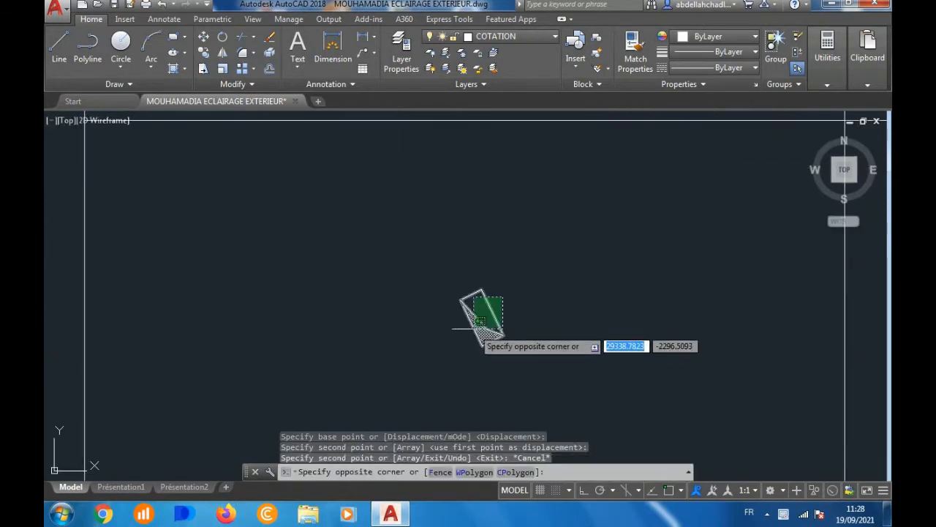
{"action": "left_click", "coordinate": [474, 330]}
{"action": "left_click", "coordinate": [223, 38]}
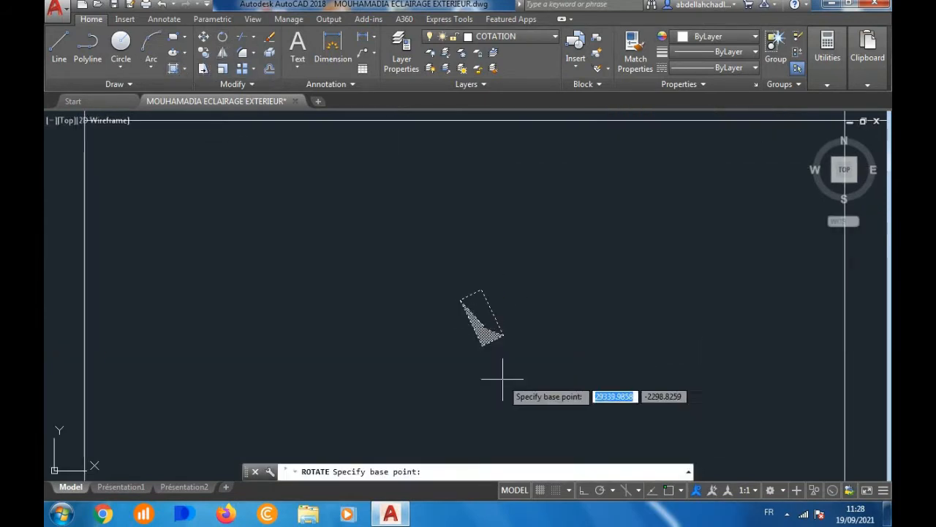
{"action": "left_click", "coordinate": [479, 316]}
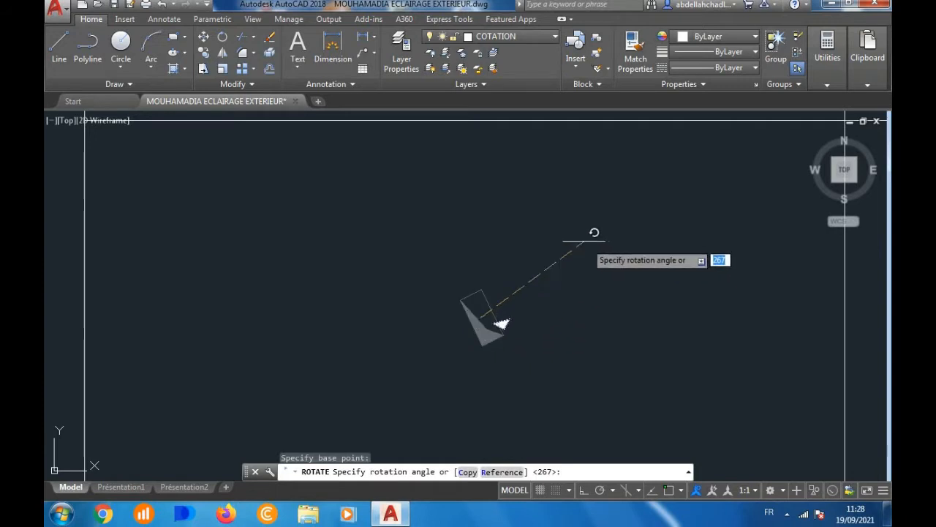
{"action": "left_click", "coordinate": [520, 226]}
Step: Enlarge the half-filled rectangle in the second row from its middle to roughly match the street-light symbol above
{"action": "left_click", "coordinate": [516, 278]}
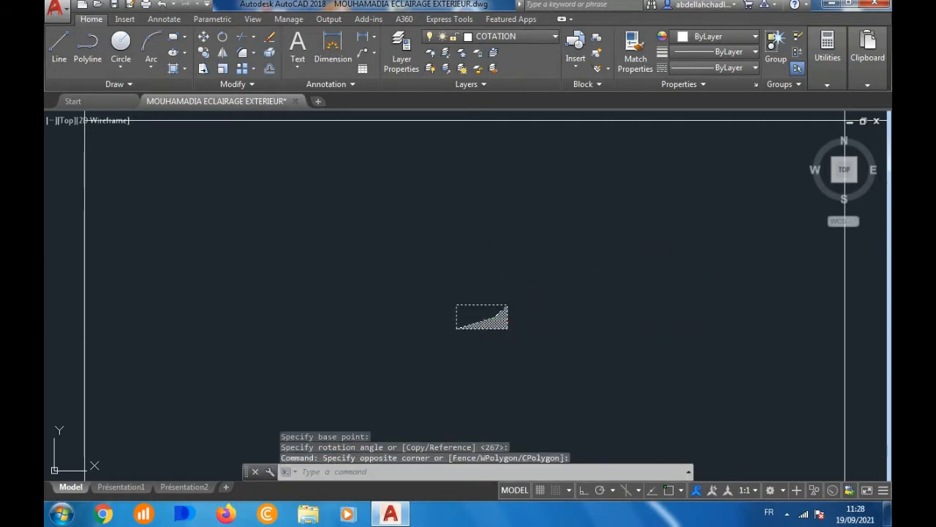
{"action": "left_click", "coordinate": [222, 68]}
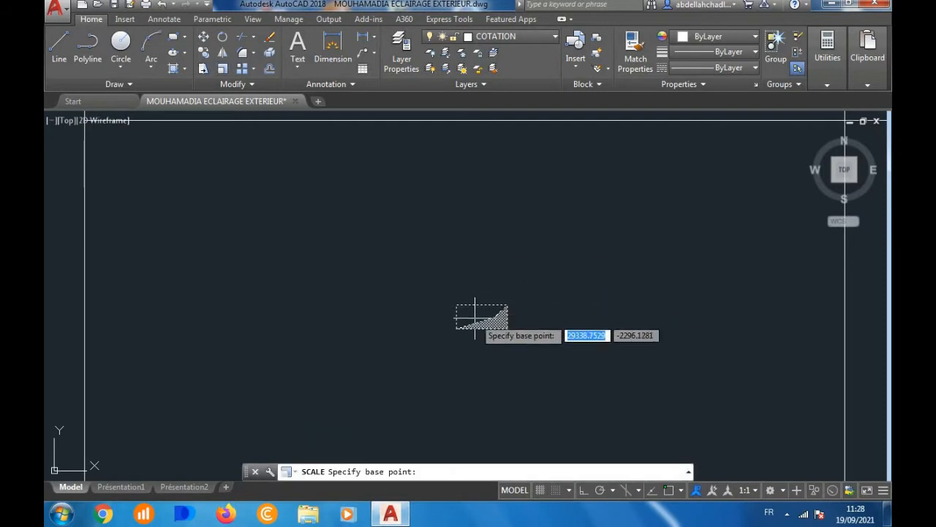
{"action": "left_click", "coordinate": [479, 318]}
{"action": "scroll", "coordinate": [479, 322], "scroll_direction": "up", "scroll_amount": 3}
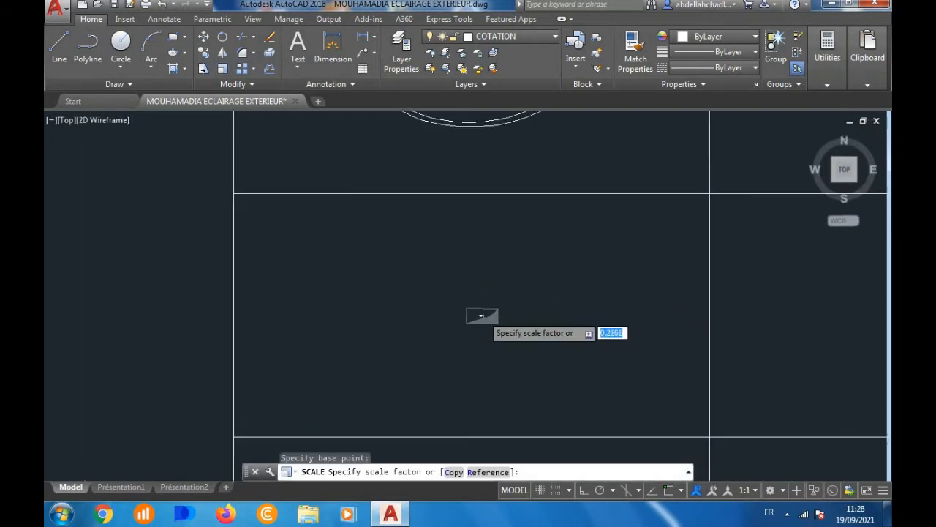
{"action": "left_click", "coordinate": [477, 359]}
Step: Copy the first row's "Candélabre cylindroconique H=8m" description straight down into the wide cell of the legend's second row
{"action": "scroll", "coordinate": [477, 359], "scroll_direction": "down", "scroll_amount": 5}
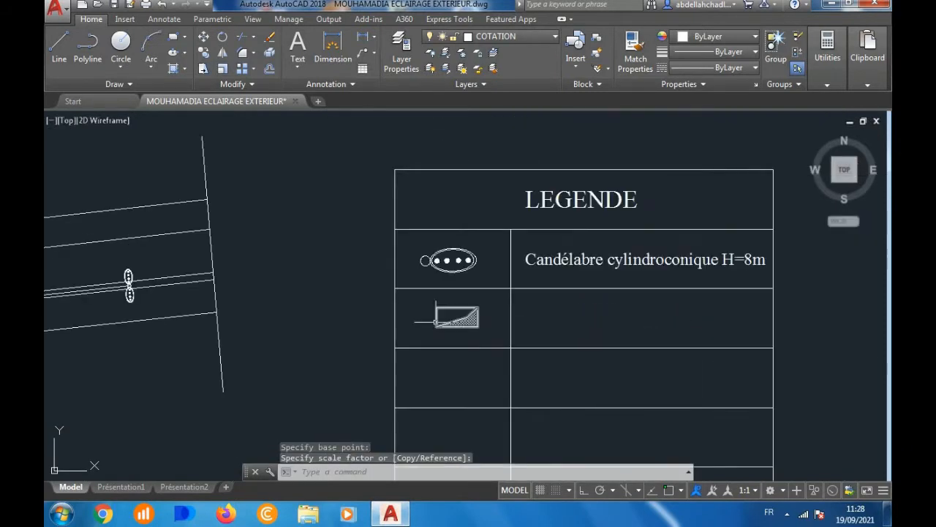
{"action": "scroll", "coordinate": [512, 283], "scroll_direction": "up", "scroll_amount": 4}
{"action": "left_click", "coordinate": [511, 247]}
{"action": "left_click", "coordinate": [491, 268]}
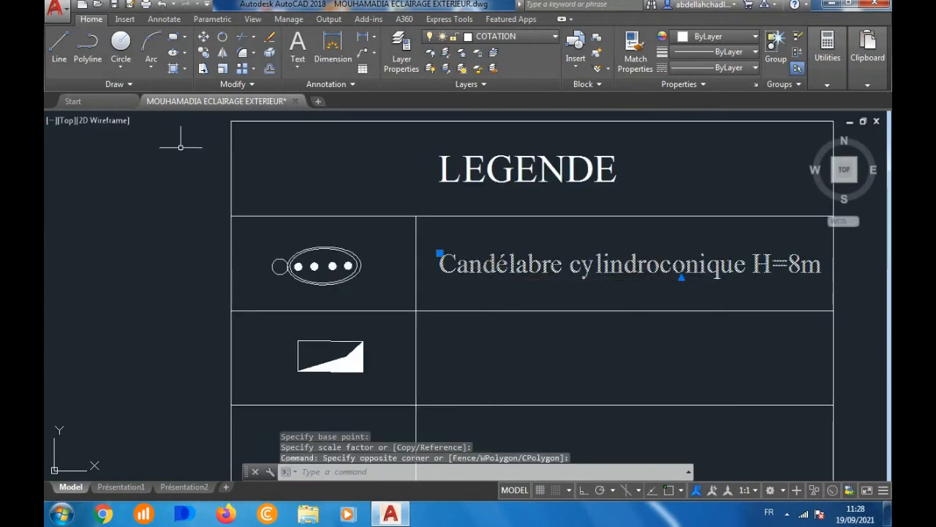
{"action": "left_click", "coordinate": [203, 53]}
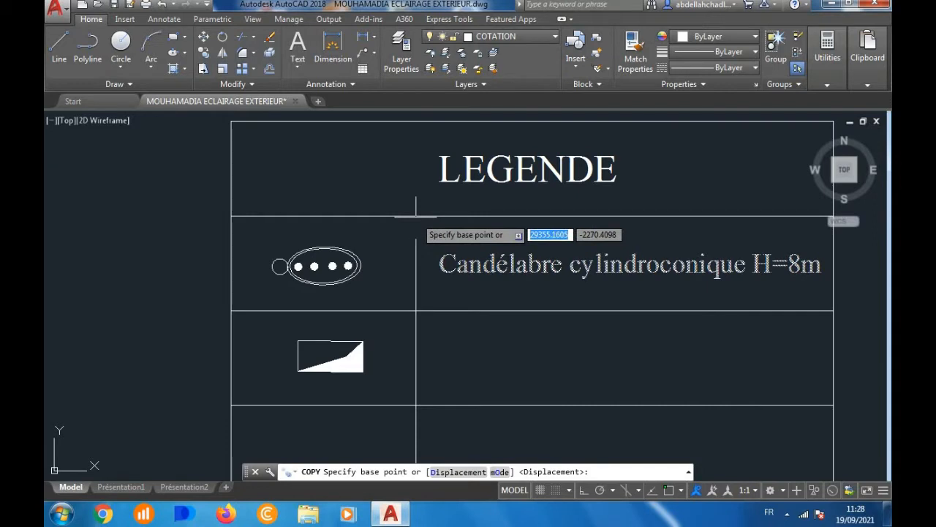
{"action": "key", "text": "BackSpace"}
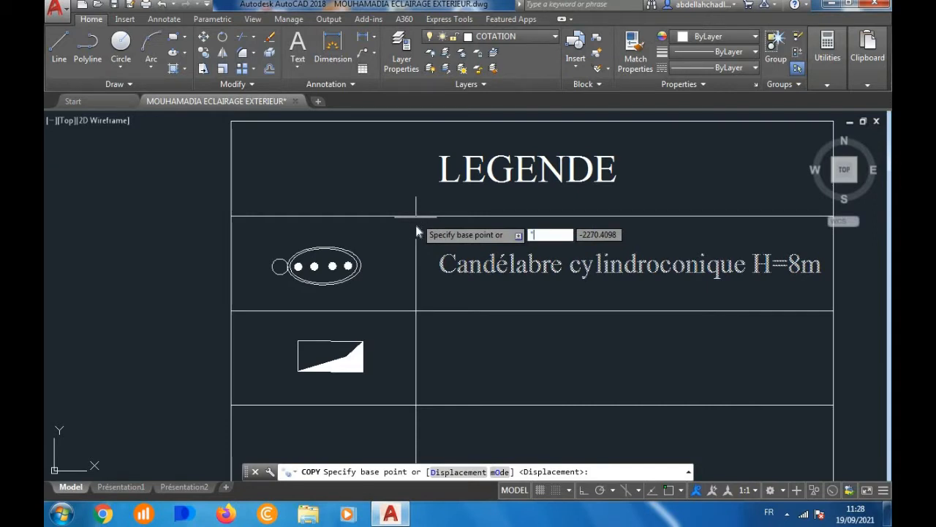
{"action": "key", "text": "BackSpace"}
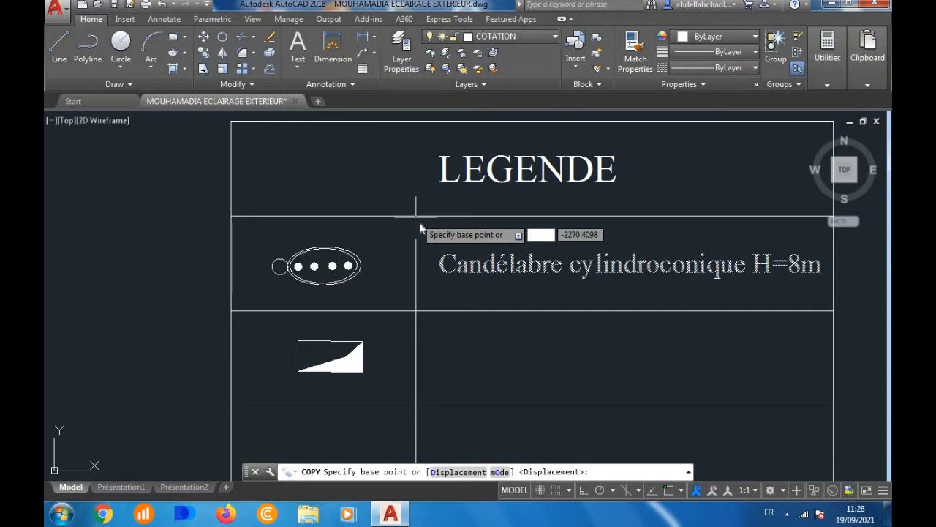
{"action": "left_click", "coordinate": [454, 271]}
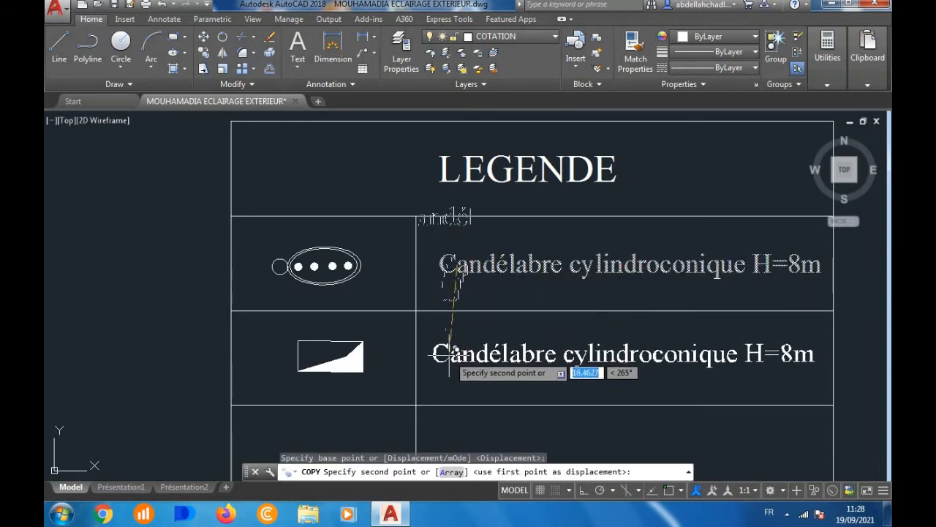
{"action": "left_click", "coordinate": [449, 358]}
{"action": "key", "text": "Return"}
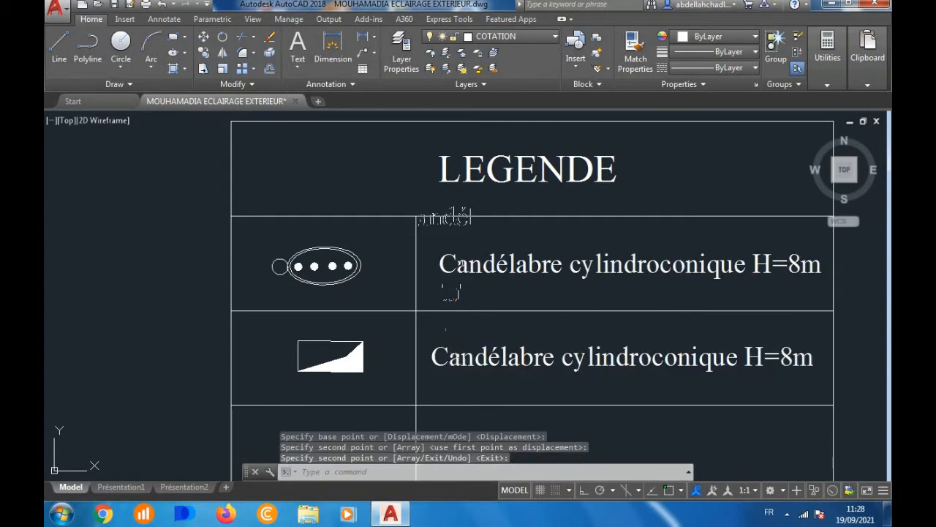
{"action": "left_click", "coordinate": [438, 216]}
{"action": "left_click", "coordinate": [447, 219]}
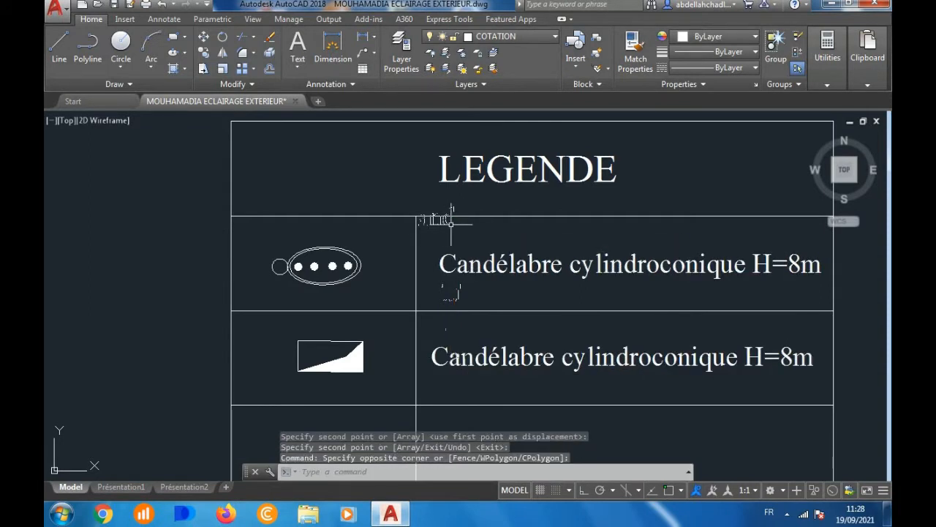
Step: Open the second row's copied description for editing, replace "Candélabre cylindroconique" with "Armoire" and remove "H=8m"
{"action": "scroll", "coordinate": [432, 223], "scroll_direction": "down", "scroll_amount": 2}
{"action": "scroll", "coordinate": [453, 293], "scroll_direction": "up", "scroll_amount": 3}
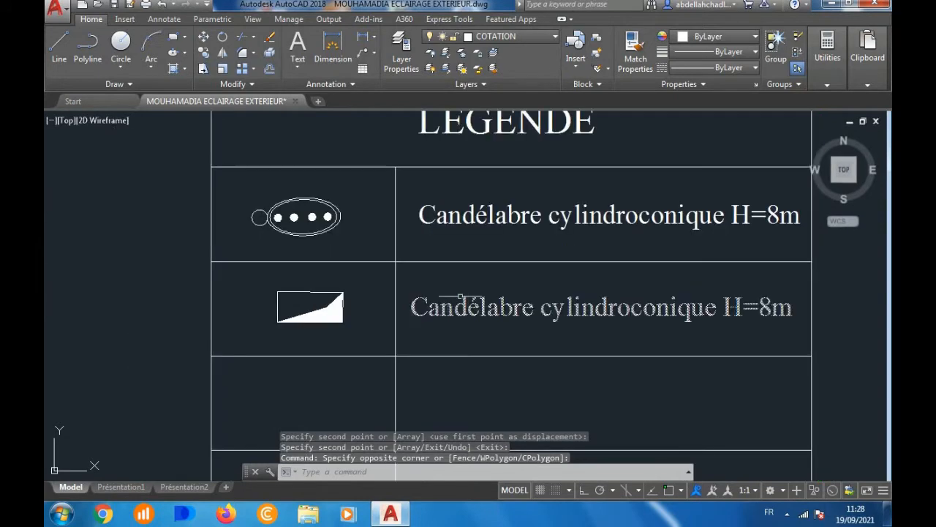
{"action": "double_click", "coordinate": [410, 300]}
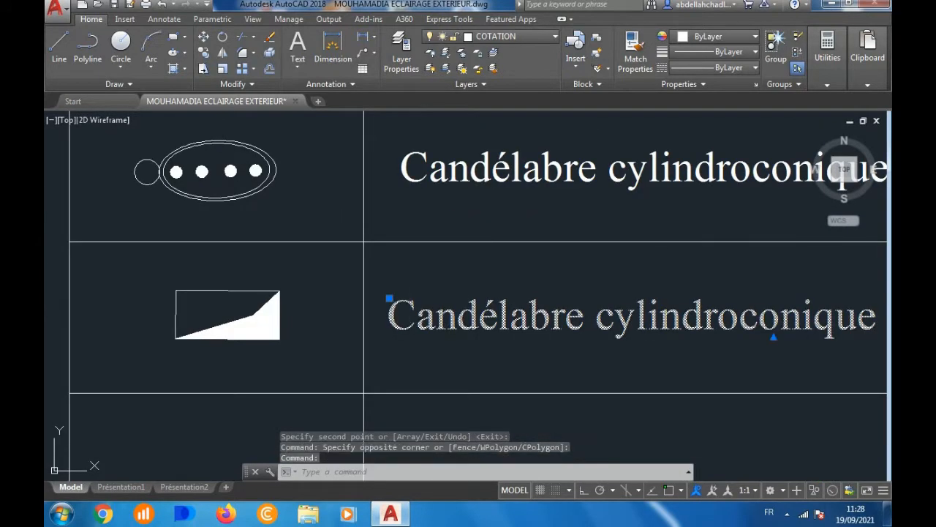
{"action": "left_click_drag", "start_coordinate": [389, 316], "coordinate": [878, 316]}
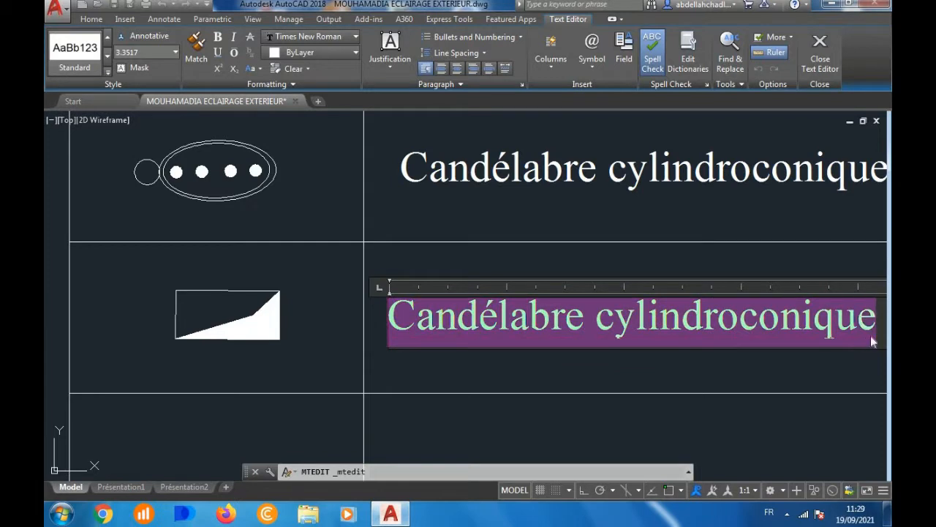
{"action": "type", "text": "Armoire H=8m"}
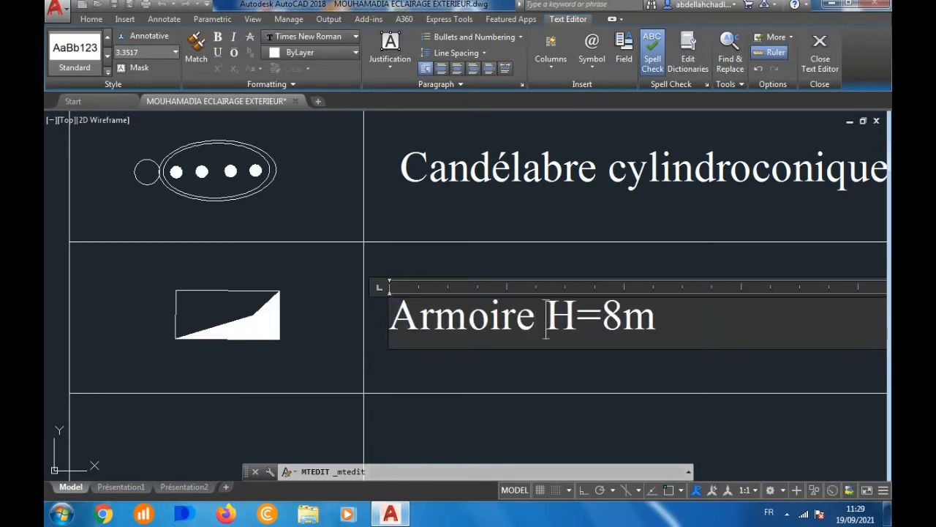
{"action": "key", "text": "Delete"}
{"action": "key", "text": "Delete"}
{"action": "key", "text": "Delete"}
{"action": "key", "text": "Delete"}
{"action": "key", "text": "Delete"}
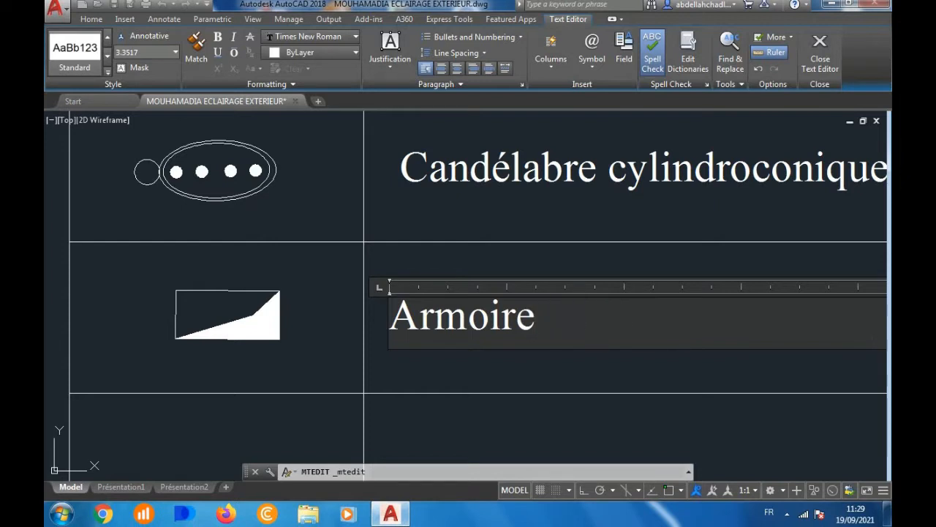
Step: Complete the second row's description as "Armoire d'Eclairage Extérieur" and finish editing the text
{"action": "type", "text": "d'E"}
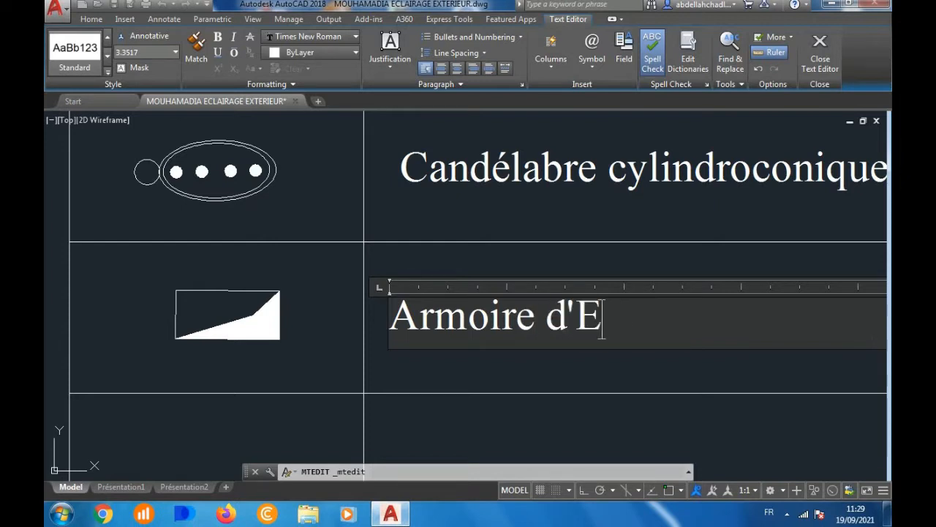
{"action": "type", "text": "clairage "}
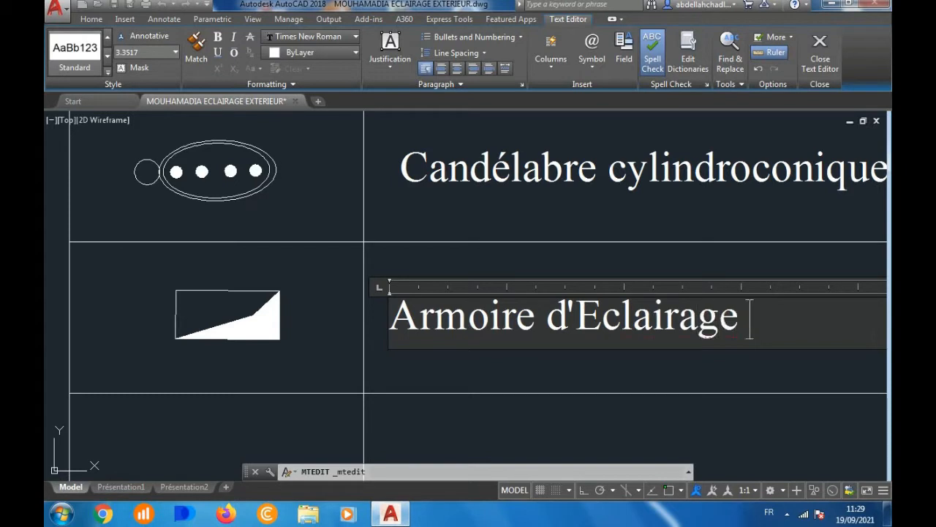
{"action": "type", "text": "Ex"}
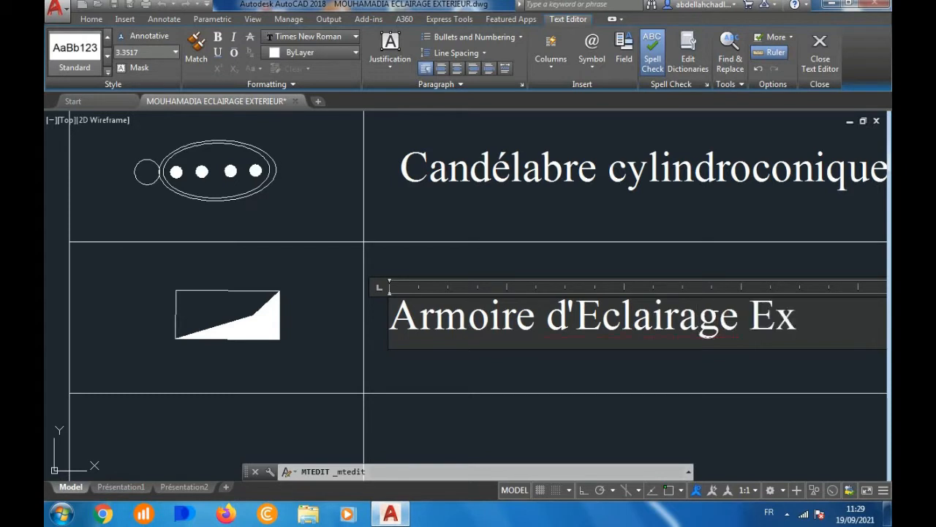
{"action": "type", "text": "térieur"}
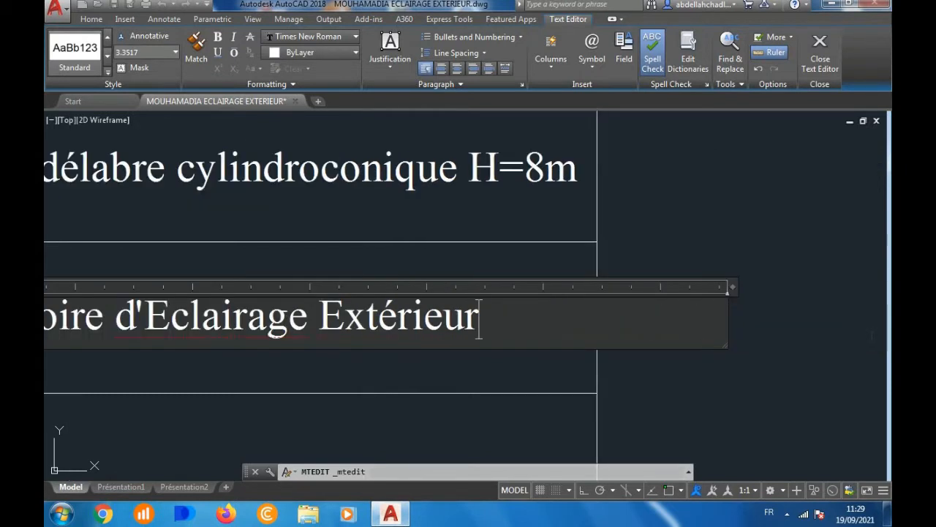
{"action": "left_click", "coordinate": [593, 365]}
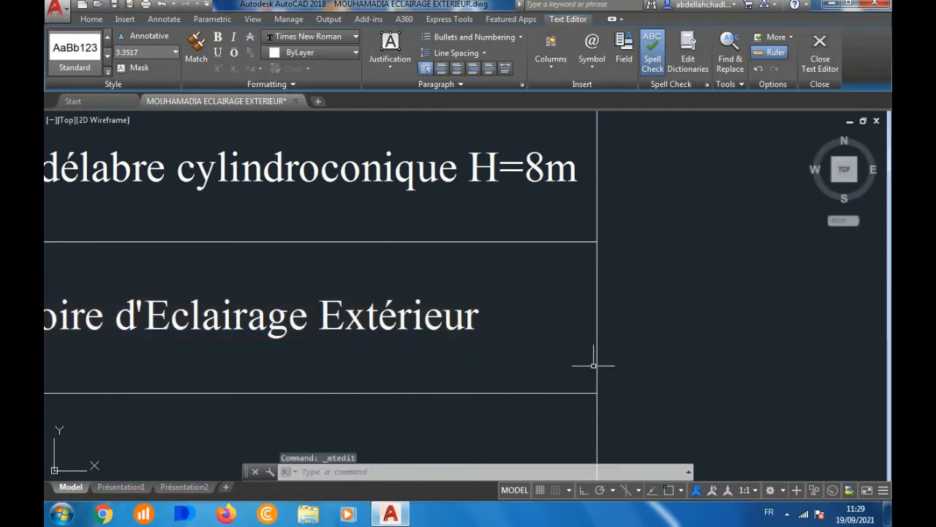
Step: Turn on Ortho and draw a horizontal line about 24.5 units long across the narrow cell of the legend's third row
{"action": "scroll", "coordinate": [594, 378], "scroll_direction": "down", "scroll_amount": 3}
{"action": "scroll", "coordinate": [434, 360], "scroll_direction": "up", "scroll_amount": 3}
{"action": "scroll", "coordinate": [462, 307], "scroll_direction": "down", "scroll_amount": 4}
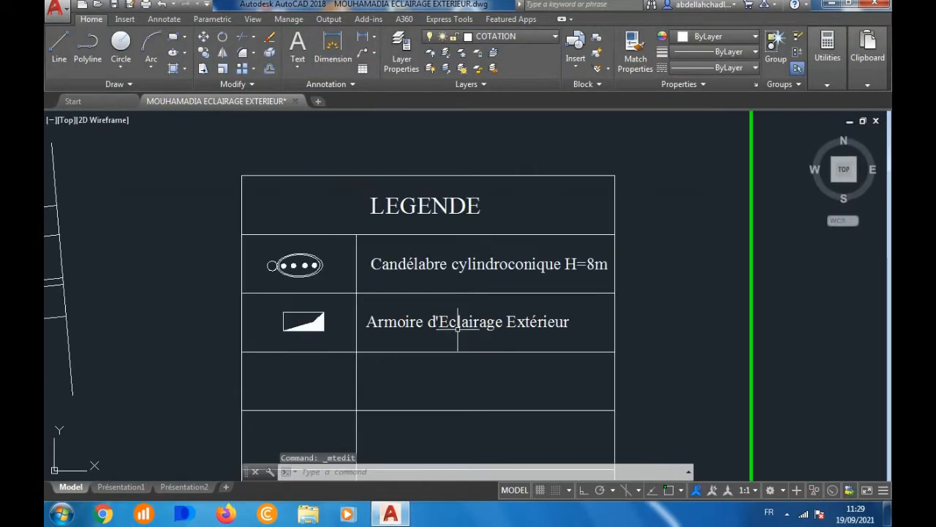
{"action": "scroll", "coordinate": [384, 314], "scroll_direction": "up", "scroll_amount": 2}
{"action": "scroll", "coordinate": [383, 318], "scroll_direction": "up", "scroll_amount": 2}
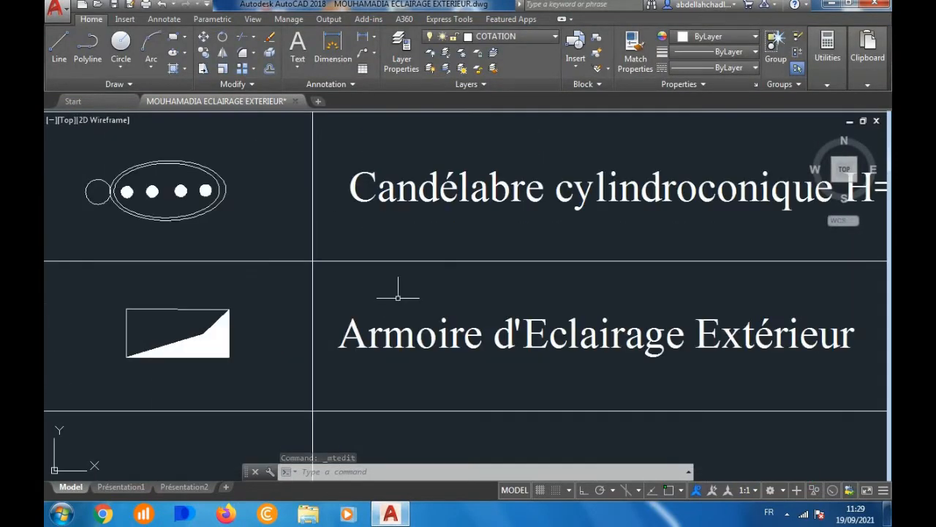
{"action": "scroll", "coordinate": [397, 293], "scroll_direction": "down", "scroll_amount": 4}
{"action": "left_click", "coordinate": [60, 43]}
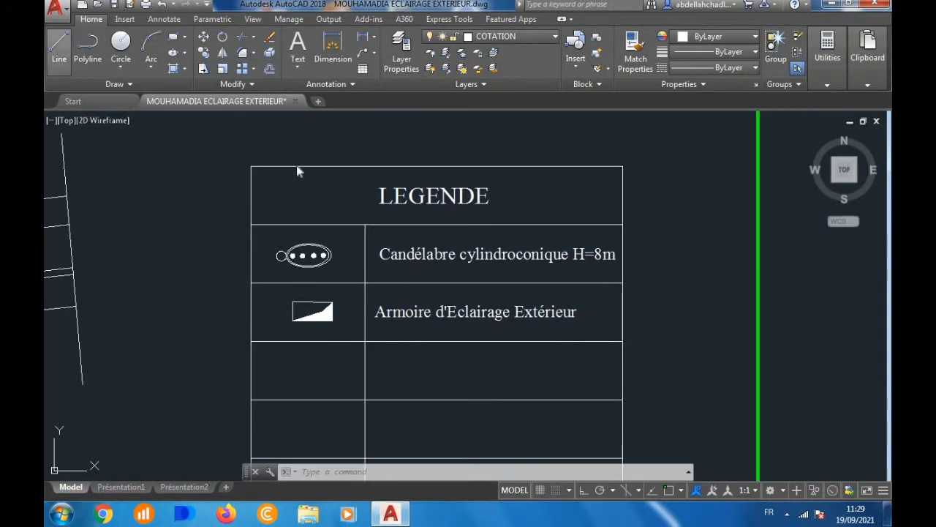
{"action": "scroll", "coordinate": [391, 264], "scroll_direction": "down", "scroll_amount": 3}
{"action": "scroll", "coordinate": [315, 327], "scroll_direction": "up", "scroll_amount": 5}
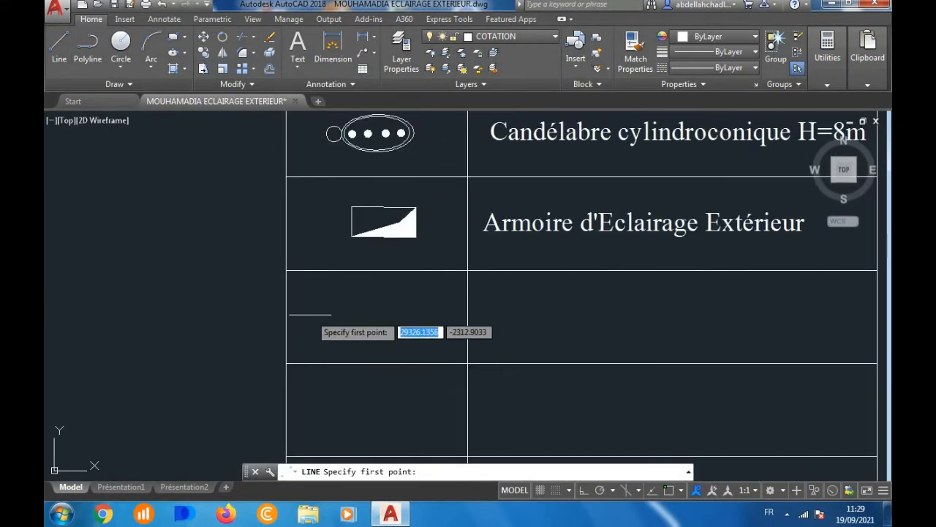
{"action": "left_click", "coordinate": [307, 316]}
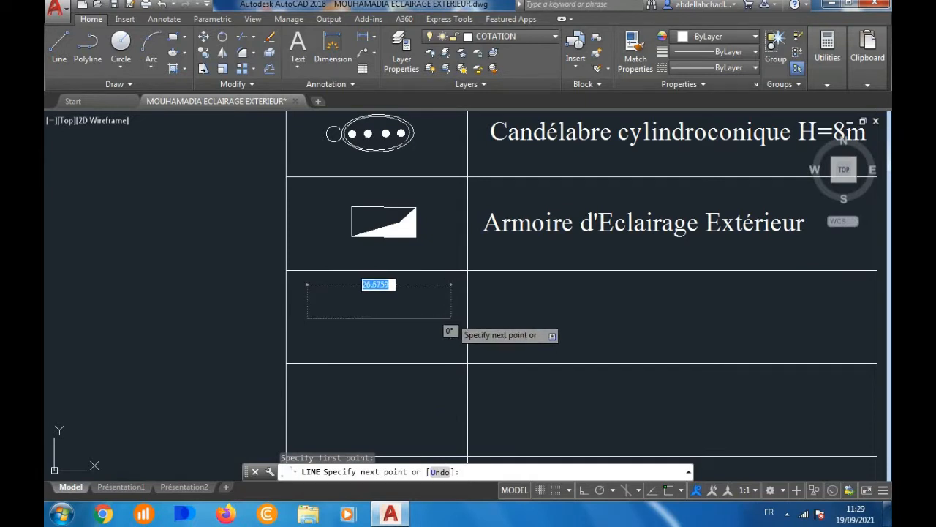
{"action": "key", "text": "F8"}
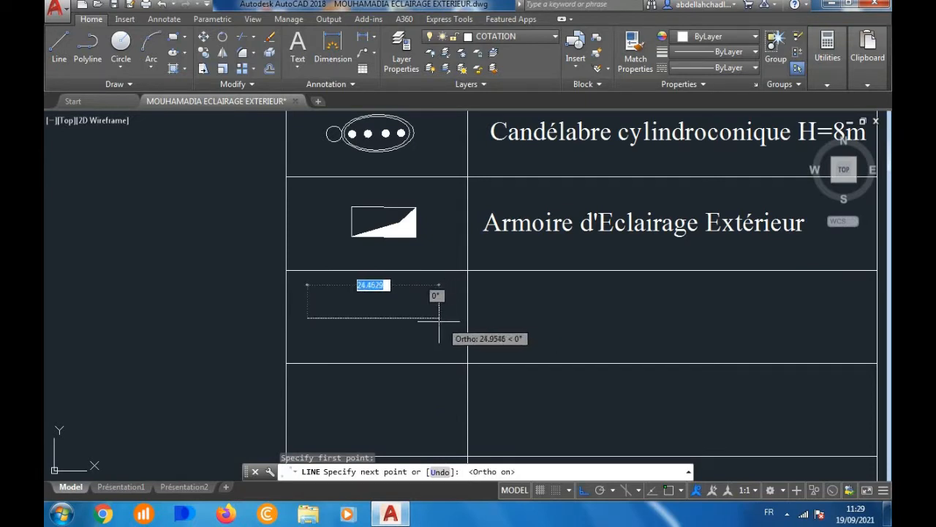
{"action": "left_click", "coordinate": [439, 318]}
{"action": "key", "text": "Return"}
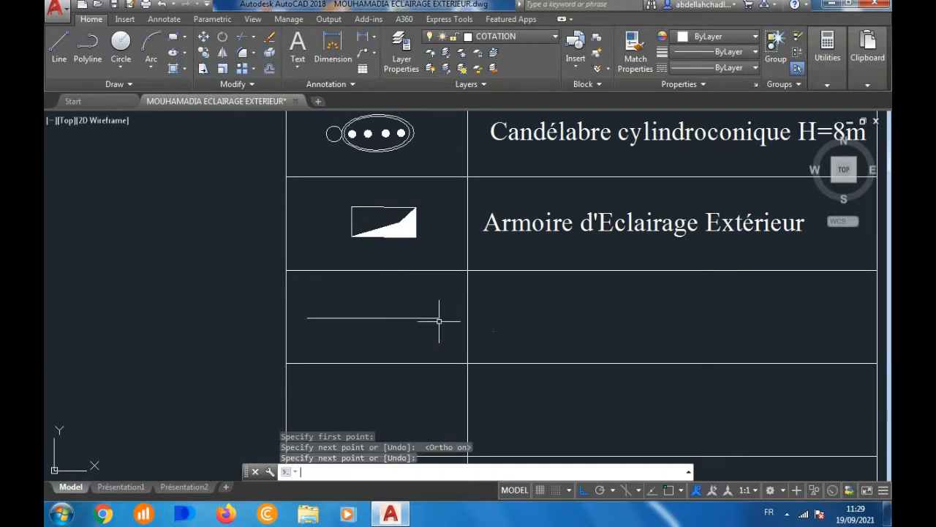
Step: Copy the third row's horizontal line straight down into the narrow cells of the fourth and fifth rows
{"action": "left_click", "coordinate": [436, 312]}
{"action": "left_click", "coordinate": [422, 325]}
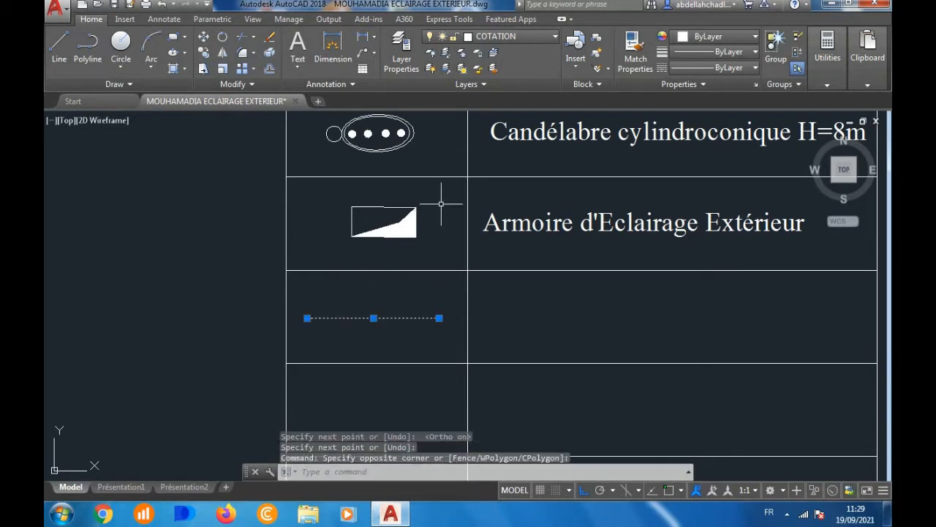
{"action": "left_click", "coordinate": [203, 52]}
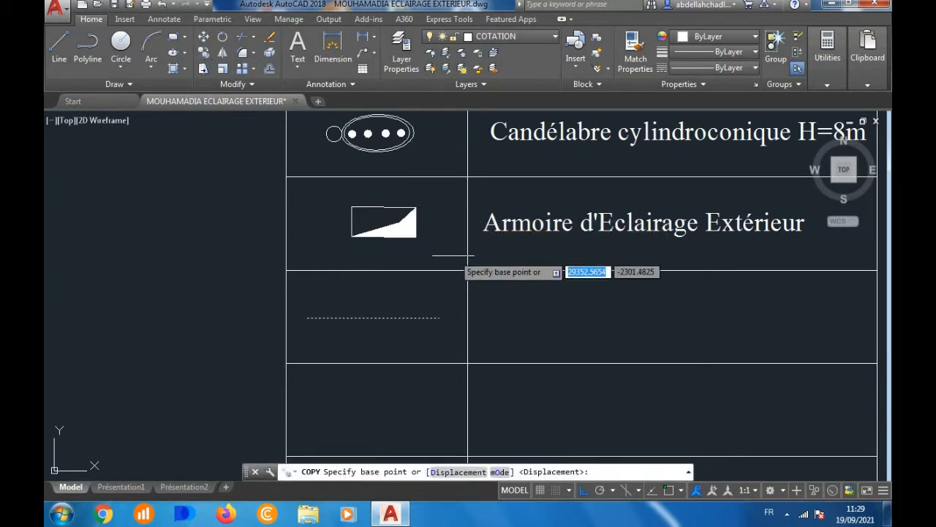
{"action": "left_click", "coordinate": [447, 318]}
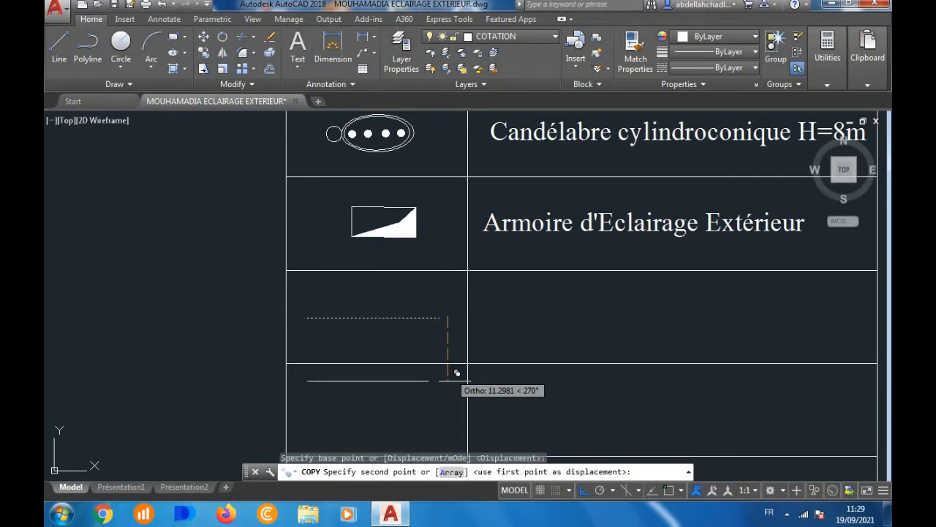
{"action": "left_click", "coordinate": [447, 407]}
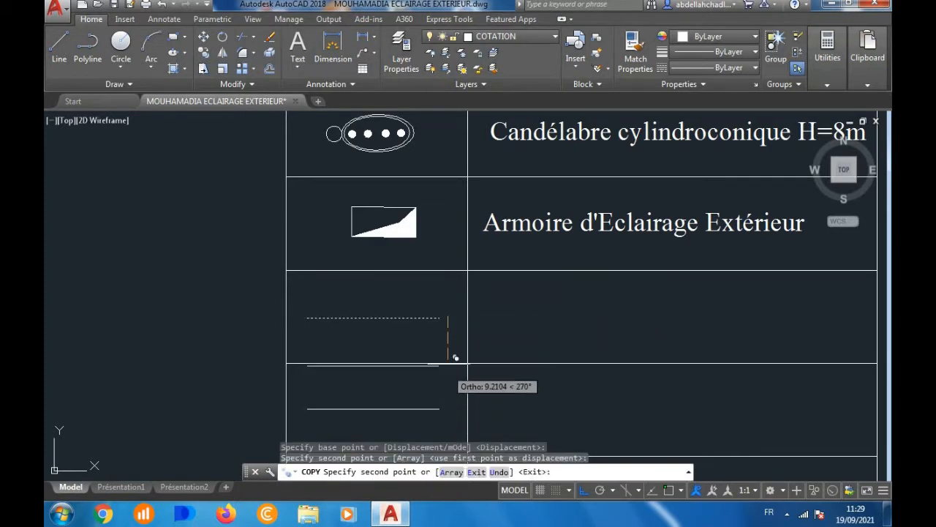
{"action": "scroll", "coordinate": [451, 365], "scroll_direction": "down", "scroll_amount": 4}
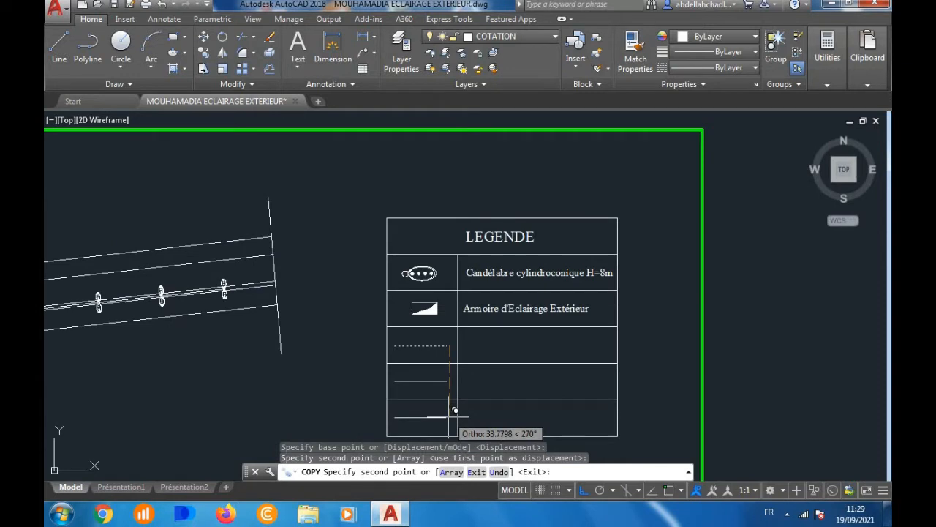
{"action": "left_click", "coordinate": [456, 409]}
{"action": "key", "text": "Return"}
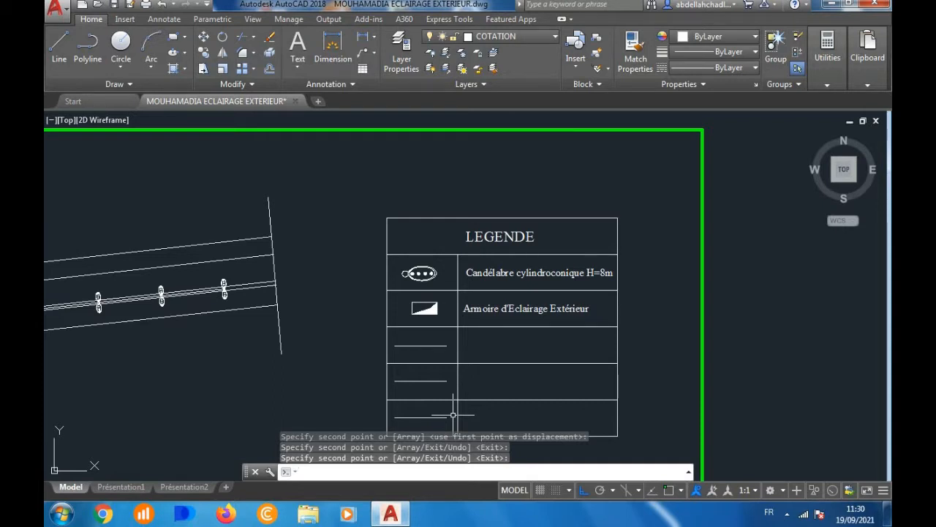
Step: Set the sample line in the legend's third row to a 0.35 mm lineweight and the colour red
{"action": "scroll", "coordinate": [453, 414], "scroll_direction": "down", "scroll_amount": 4}
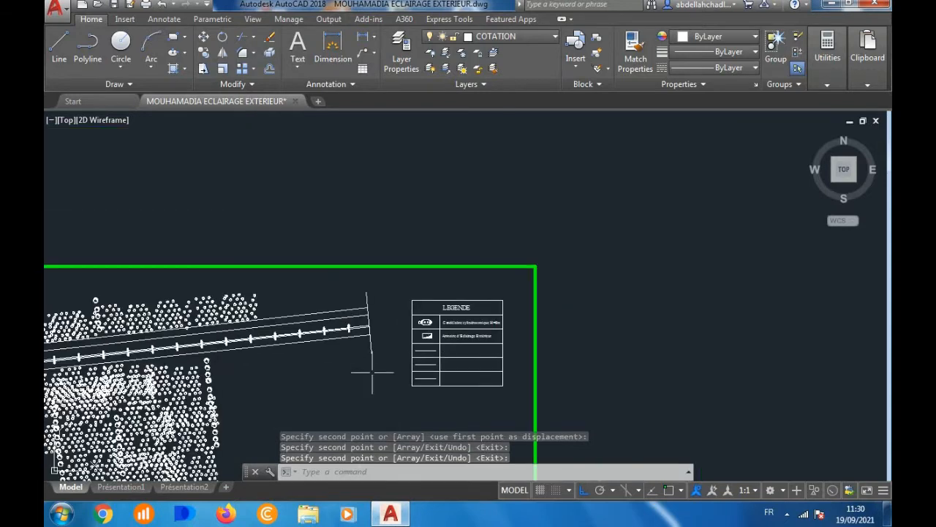
{"action": "scroll", "coordinate": [428, 344], "scroll_direction": "up", "scroll_amount": 5}
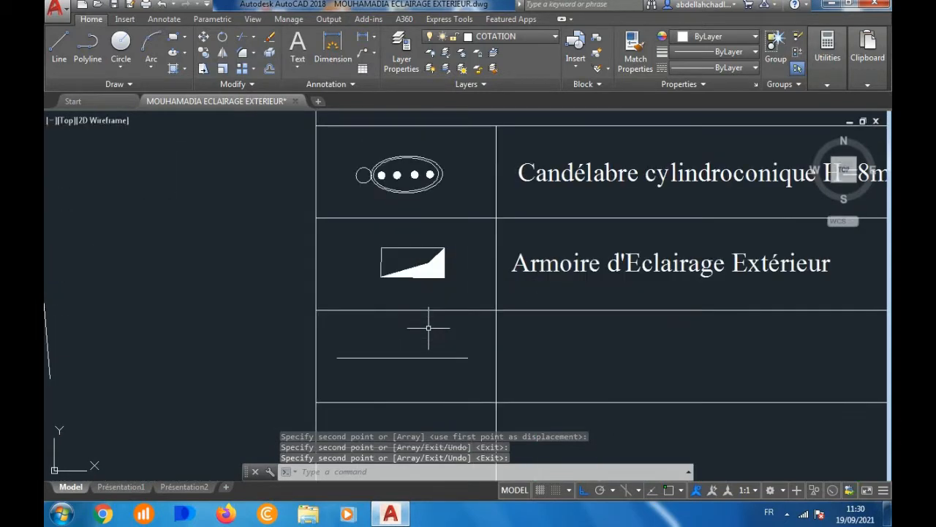
{"action": "scroll", "coordinate": [430, 335], "scroll_direction": "down", "scroll_amount": 4}
{"action": "scroll", "coordinate": [427, 322], "scroll_direction": "up", "scroll_amount": 6}
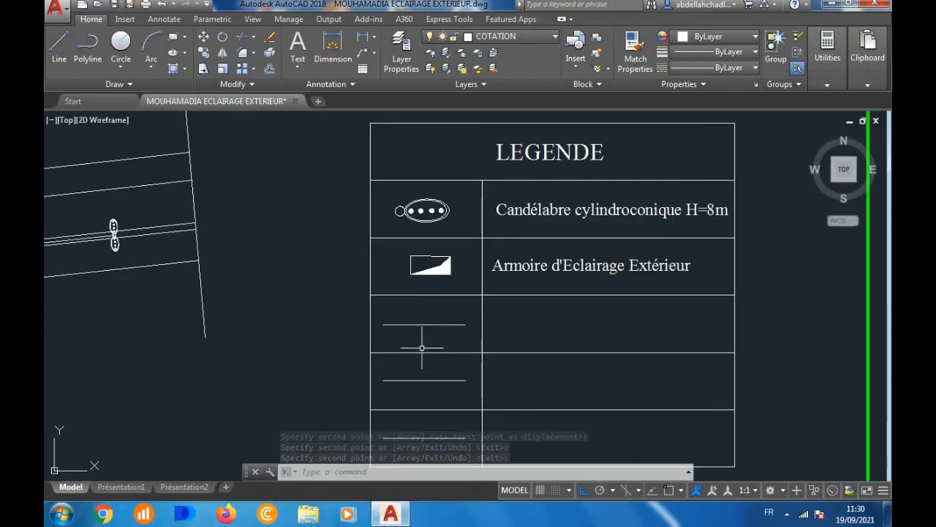
{"action": "left_click", "coordinate": [429, 317]}
{"action": "left_click", "coordinate": [414, 333]}
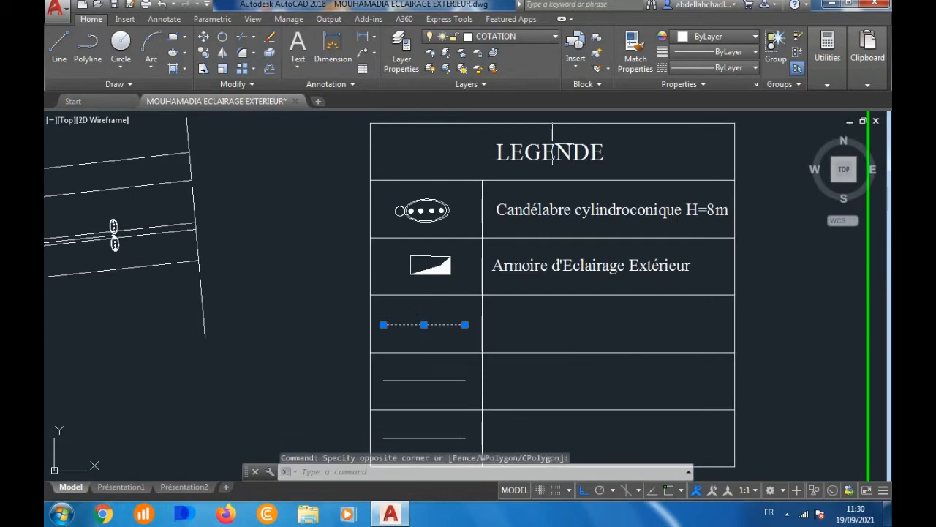
{"action": "left_click", "coordinate": [685, 53]}
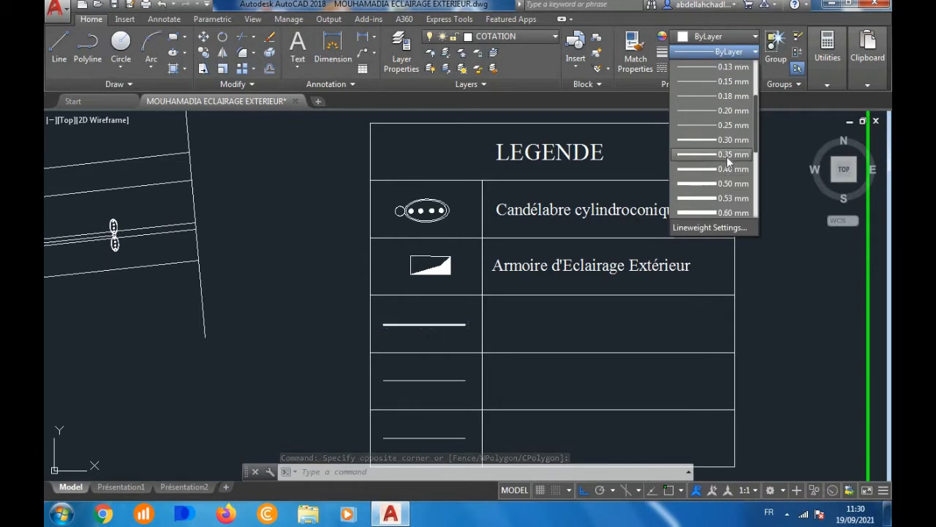
{"action": "left_click", "coordinate": [726, 155]}
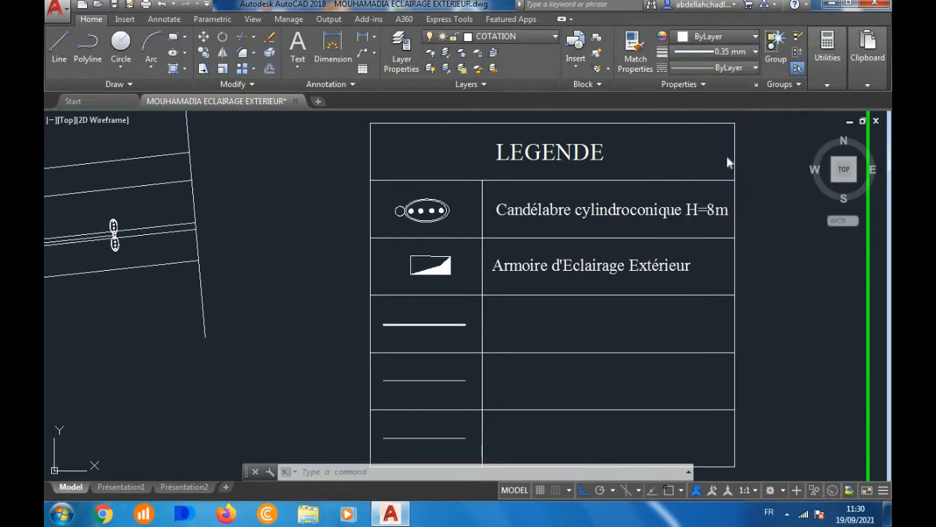
{"action": "left_click", "coordinate": [720, 38]}
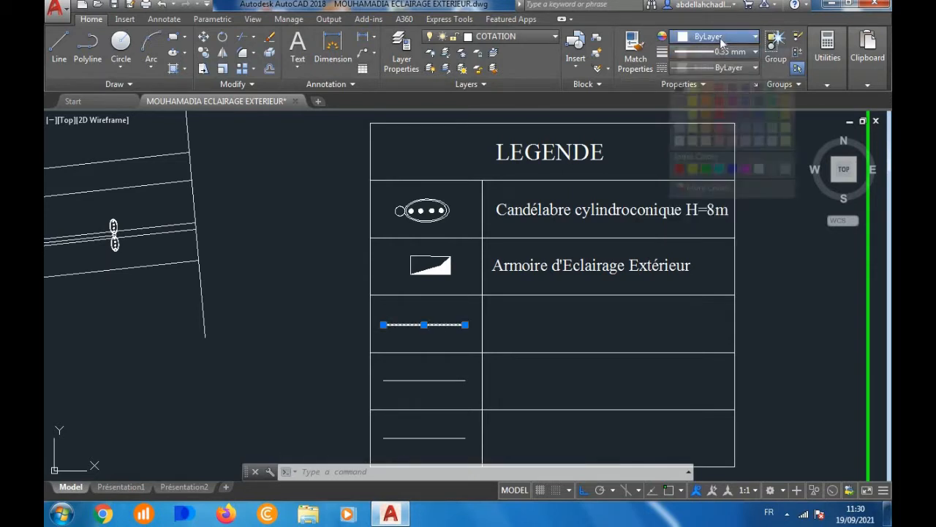
{"action": "left_click", "coordinate": [679, 168]}
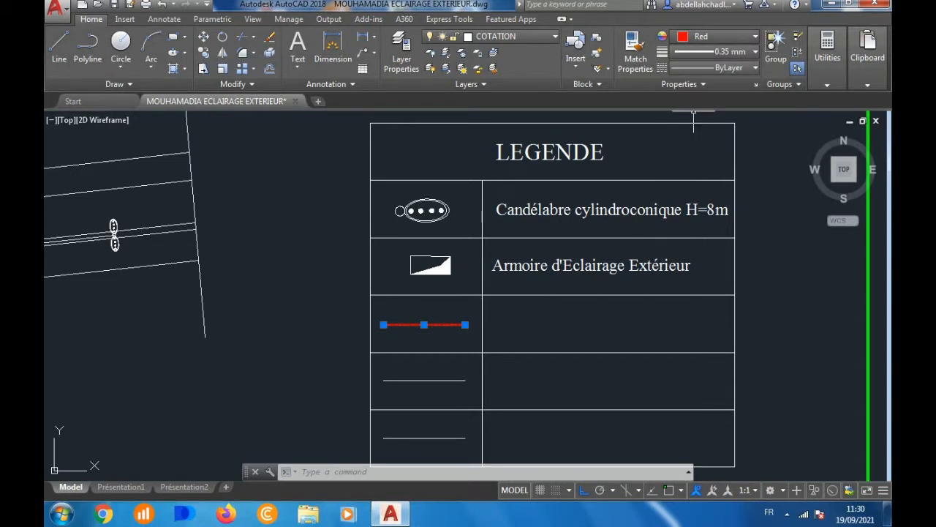
{"action": "left_click", "coordinate": [468, 367]}
{"action": "key", "text": "Escape"}
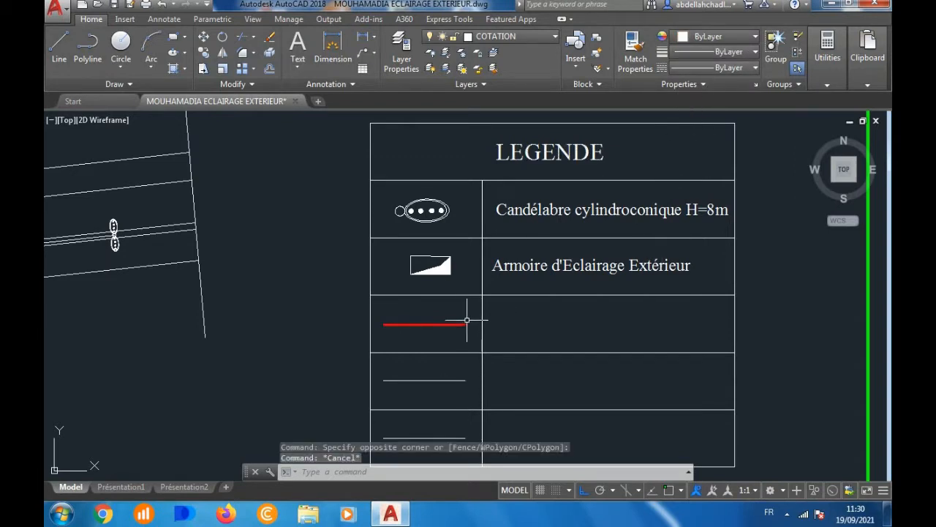
Step: Give the sample line in the legend's fourth row a 0.35 mm lineweight and the colour blue
{"action": "left_click", "coordinate": [456, 372]}
{"action": "left_click", "coordinate": [442, 396]}
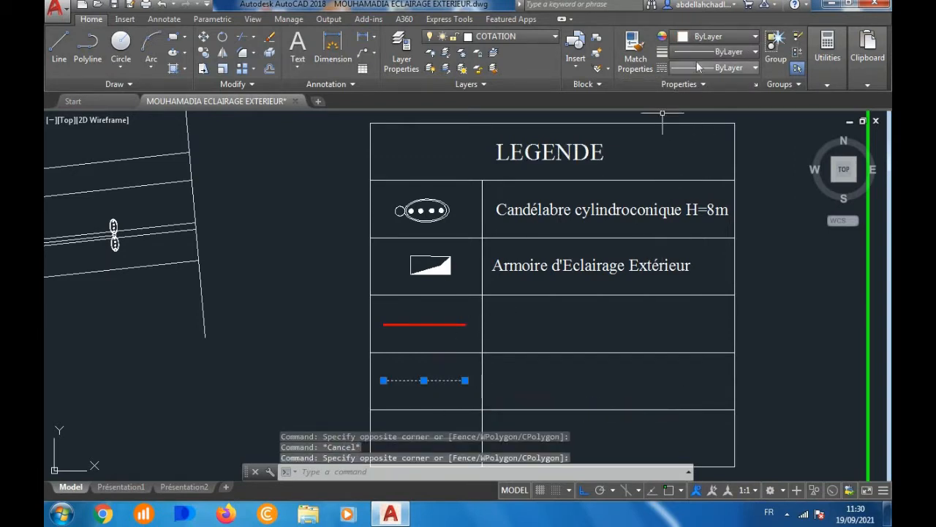
{"action": "left_click", "coordinate": [738, 52]}
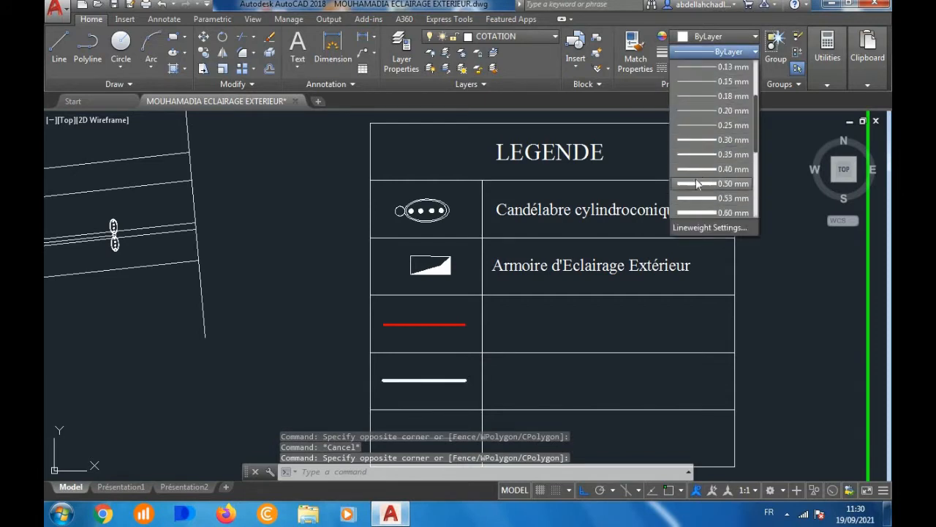
{"action": "left_click", "coordinate": [698, 154]}
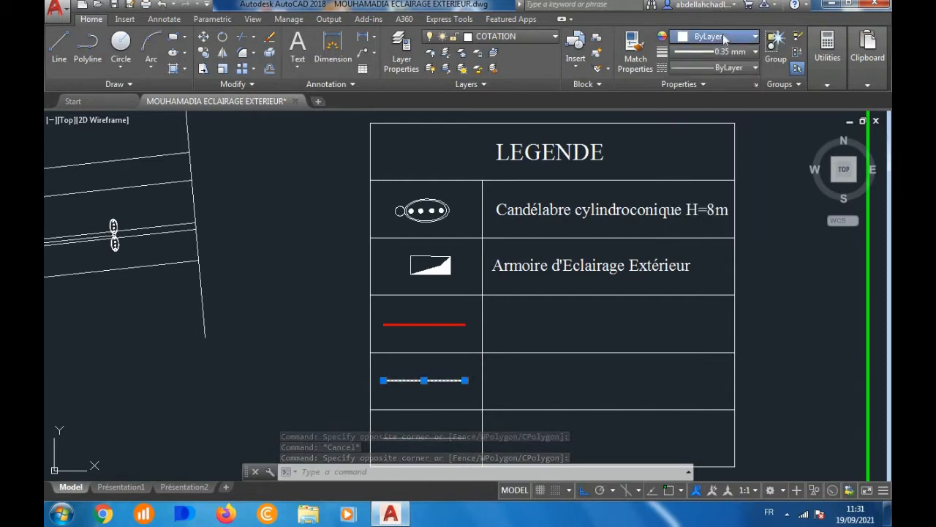
{"action": "left_click", "coordinate": [722, 36]}
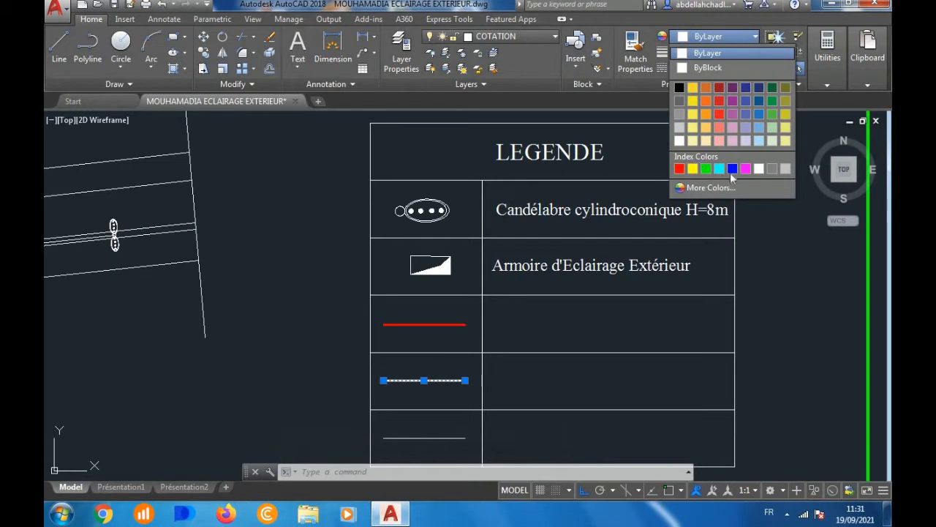
{"action": "left_click", "coordinate": [734, 171]}
{"action": "key", "text": "Escape"}
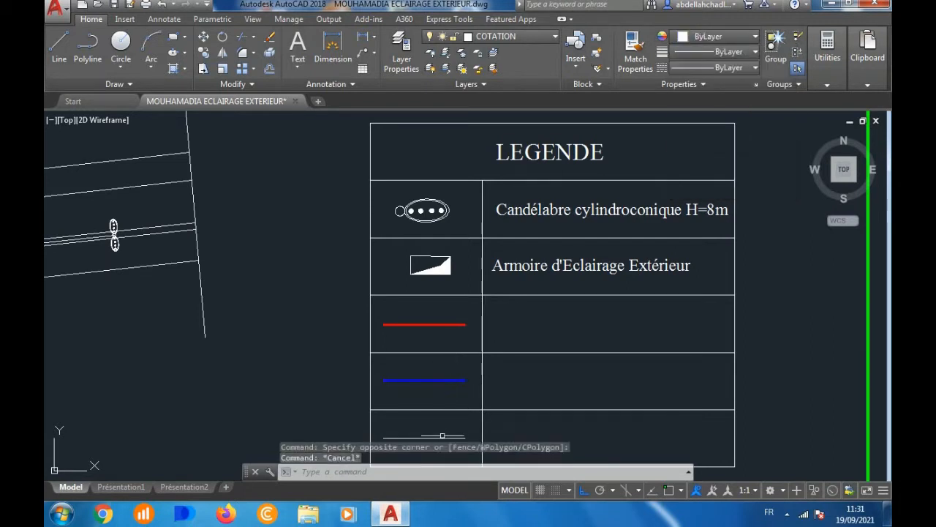
Step: Give the sample line in the legend's fifth row a 0.35 mm lineweight and the colour green
{"action": "left_click", "coordinate": [442, 435]}
{"action": "scroll", "coordinate": [449, 373], "scroll_direction": "down", "scroll_amount": 2}
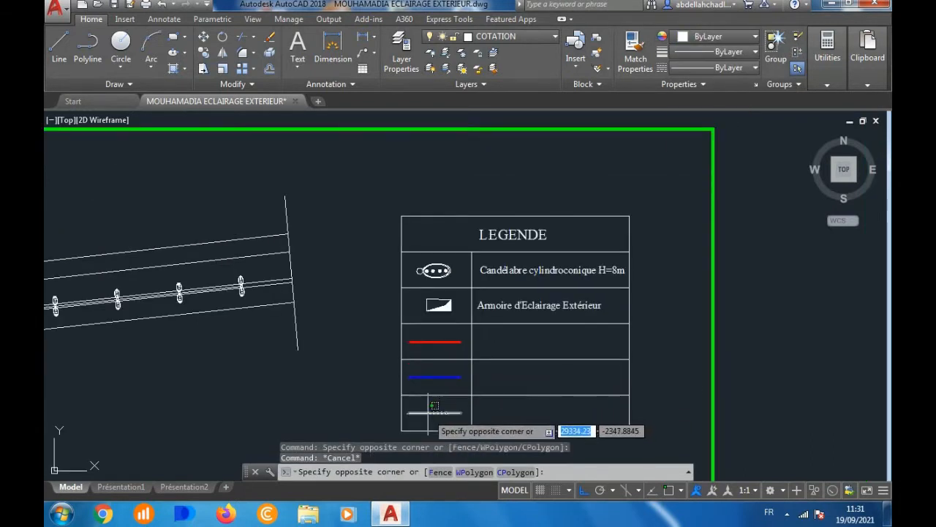
{"action": "left_click", "coordinate": [427, 415]}
{"action": "left_click", "coordinate": [731, 52]}
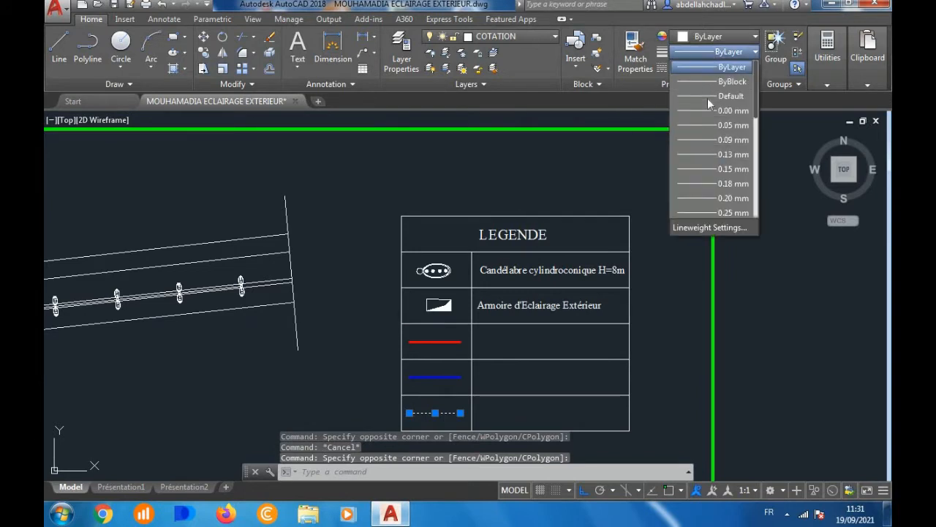
{"action": "scroll", "coordinate": [703, 201], "scroll_direction": "down", "scroll_amount": 2}
{"action": "left_click", "coordinate": [708, 192]}
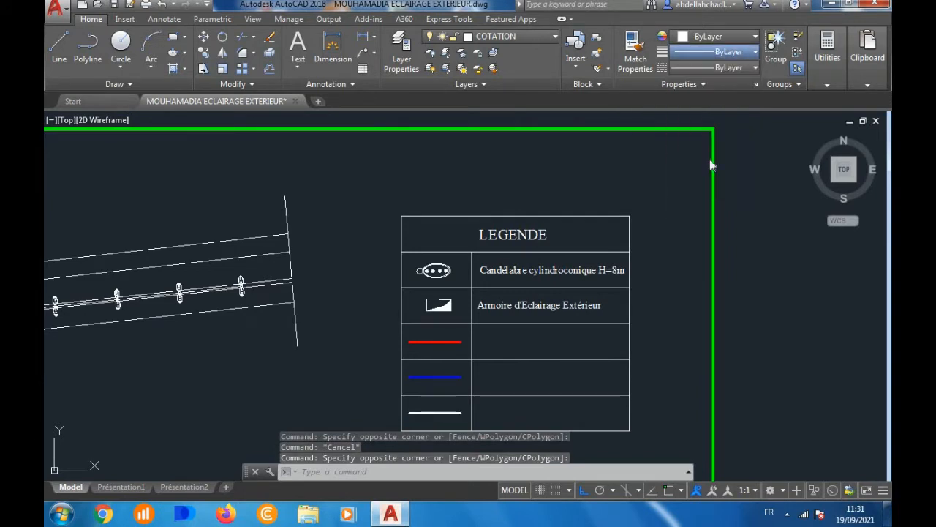
{"action": "left_click", "coordinate": [722, 36]}
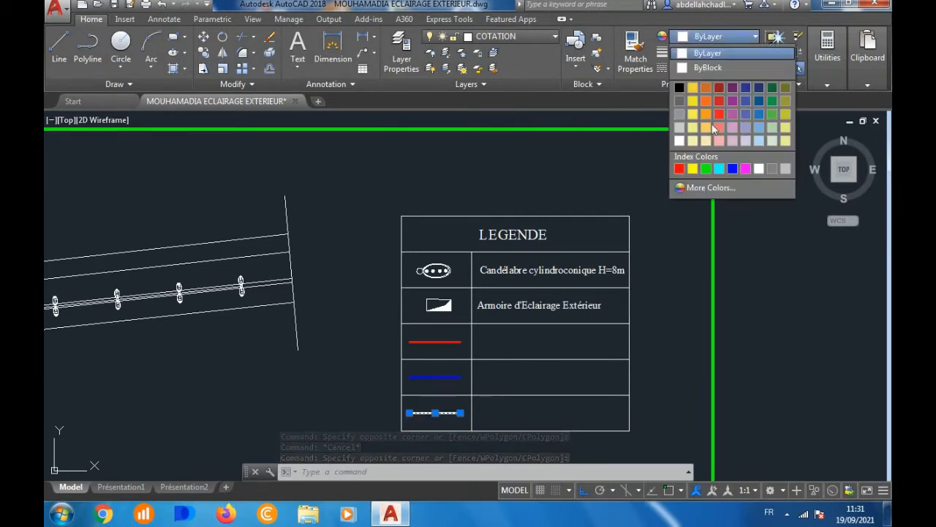
{"action": "left_click", "coordinate": [706, 169]}
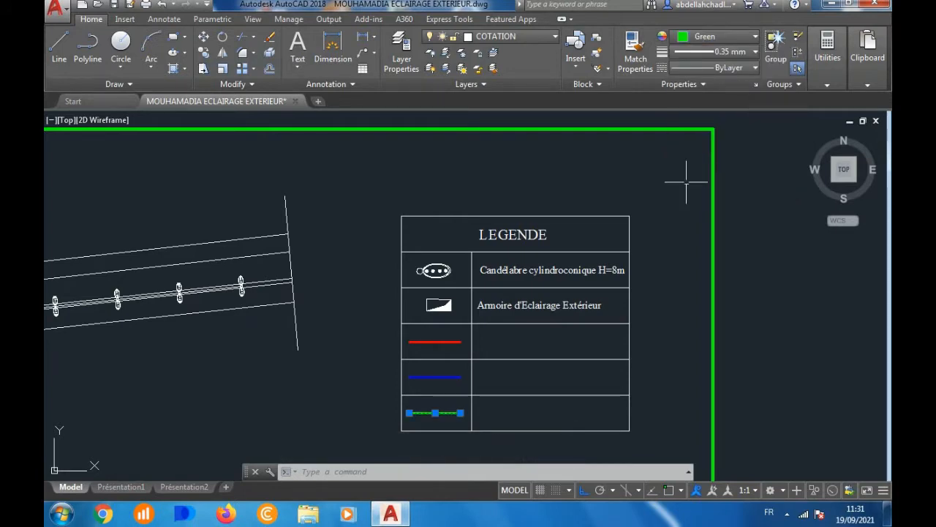
{"action": "left_click", "coordinate": [533, 337]}
{"action": "key", "text": "Escape"}
Step: Change the linetype of the red sample line in the third row to ACAD_ISO02W100
{"action": "scroll", "coordinate": [432, 337], "scroll_direction": "down", "scroll_amount": 2}
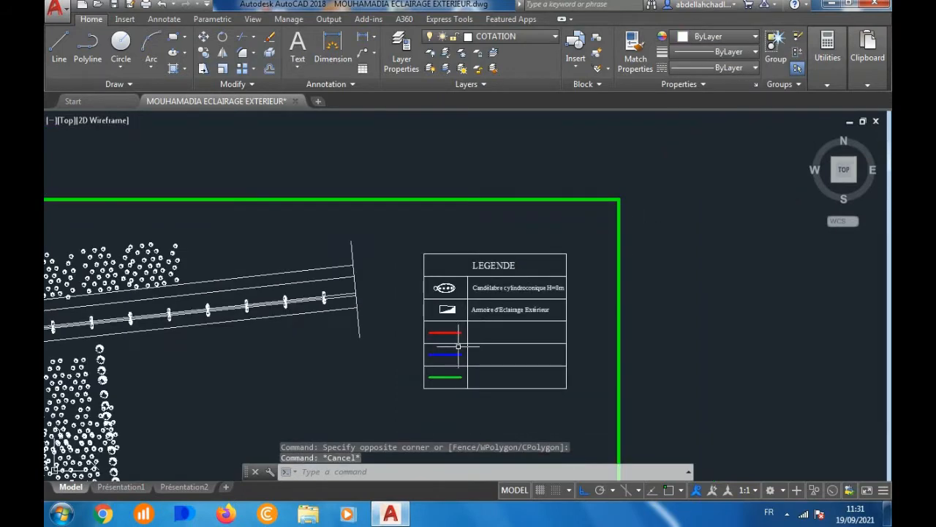
{"action": "scroll", "coordinate": [458, 338], "scroll_direction": "up", "scroll_amount": 4}
{"action": "scroll", "coordinate": [442, 303], "scroll_direction": "up", "scroll_amount": 3}
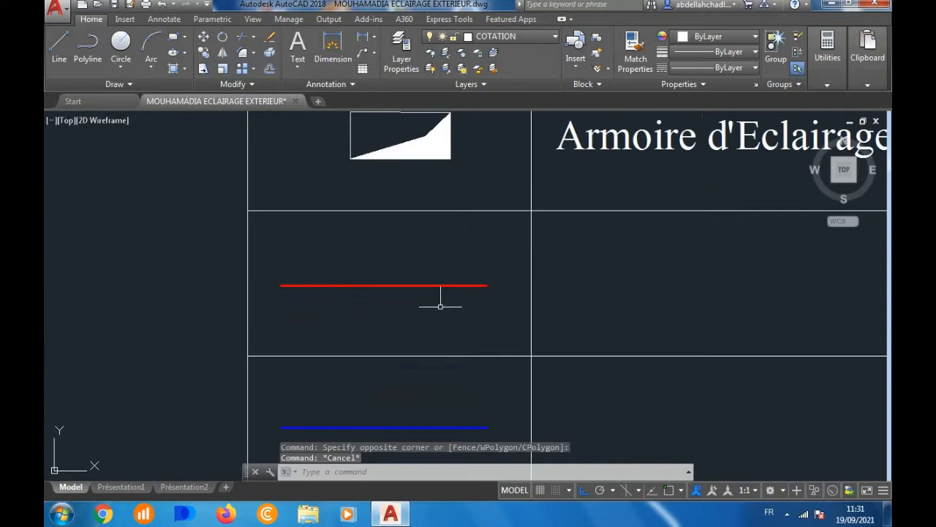
{"action": "left_click", "coordinate": [454, 269]}
{"action": "left_click", "coordinate": [432, 306]}
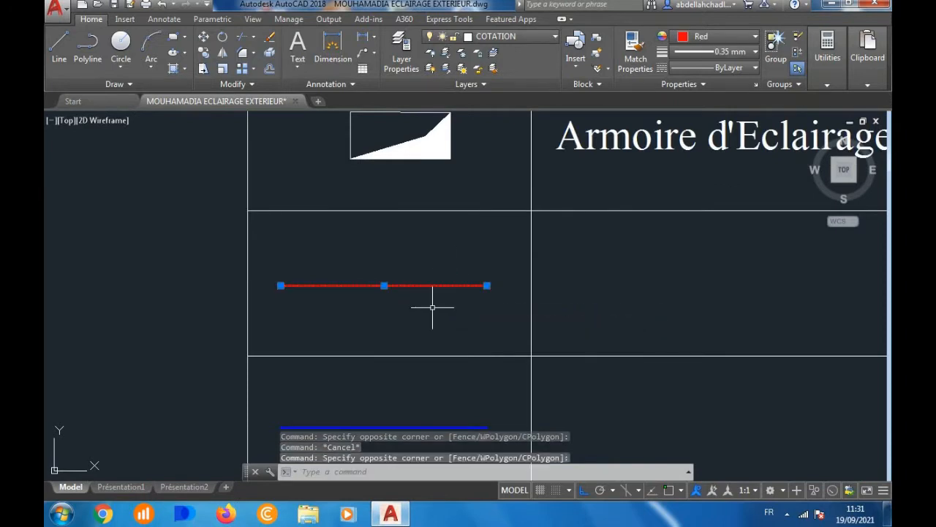
{"action": "left_click", "coordinate": [707, 72]}
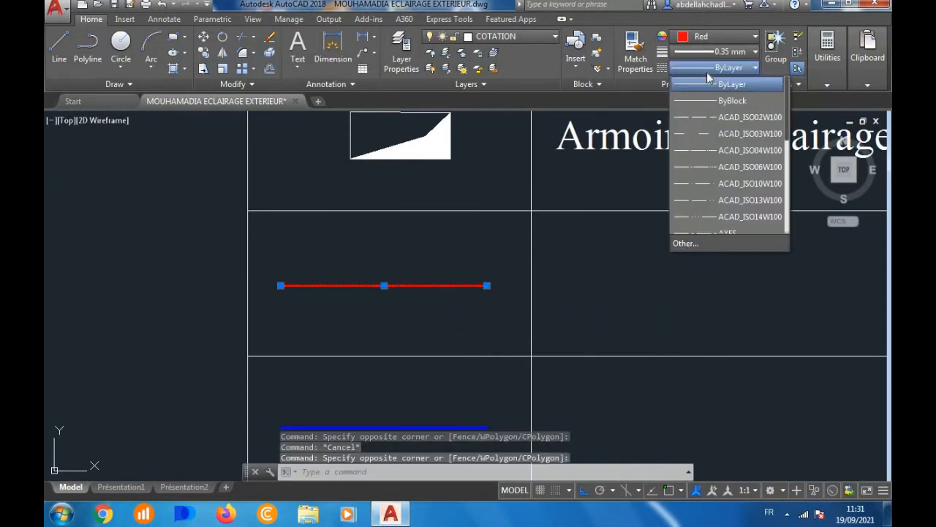
{"action": "left_click", "coordinate": [728, 118]}
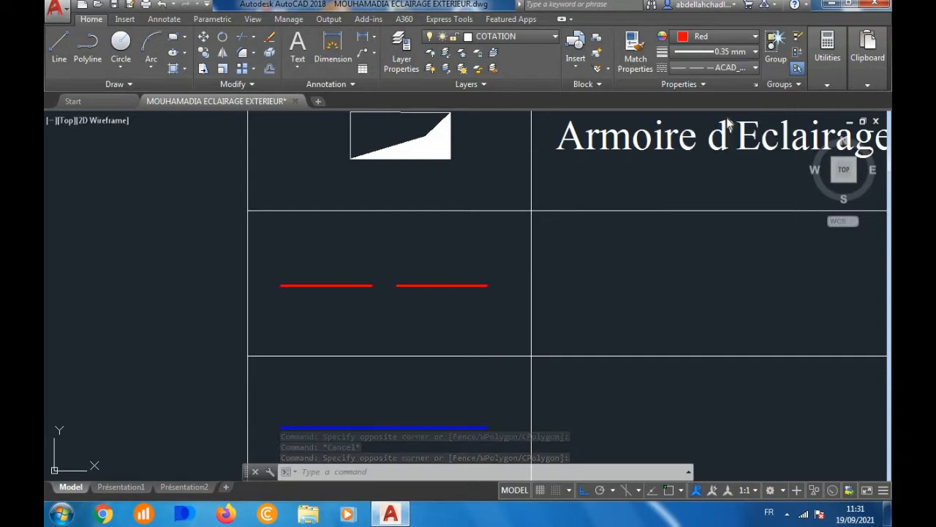
Step: Open the red dashed line's properties, set its linetype scale to 0.5 and deselect the line
{"action": "right_click", "coordinate": [467, 286]}
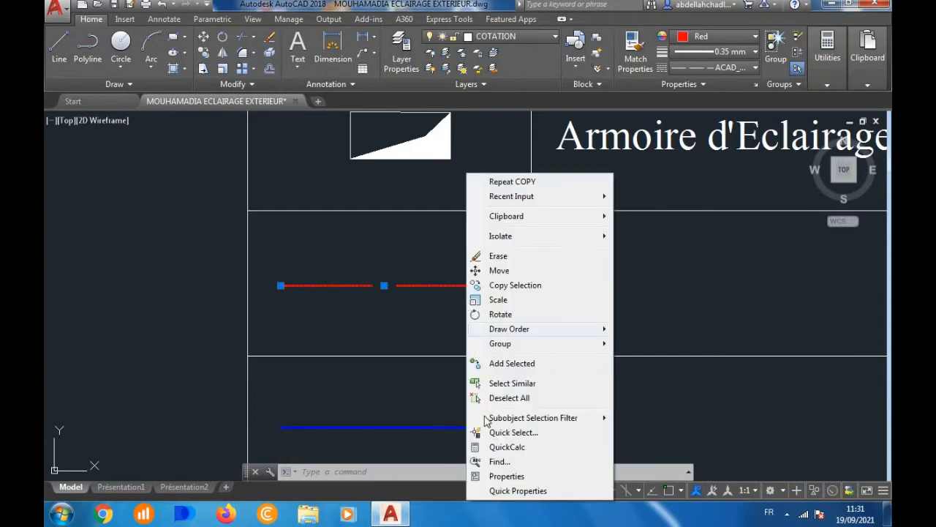
{"action": "left_click", "coordinate": [486, 475]}
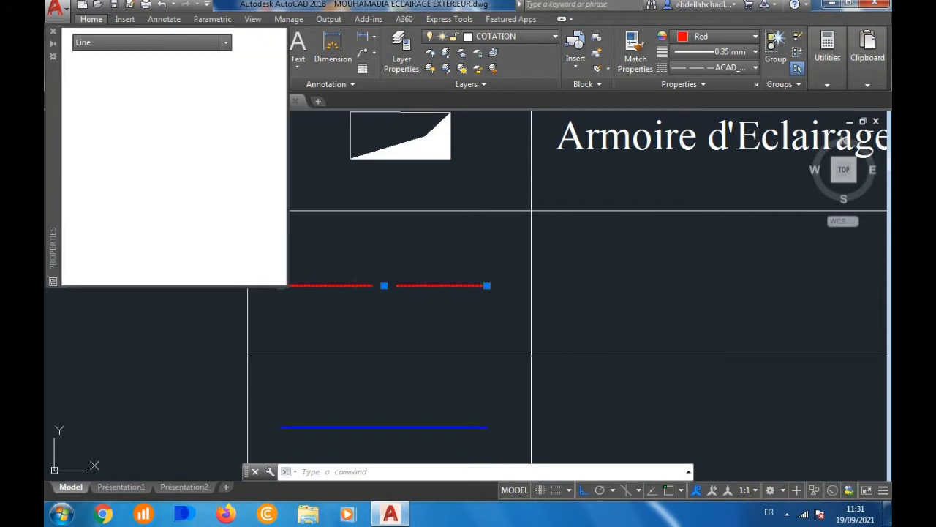
{"action": "left_click", "coordinate": [186, 110]}
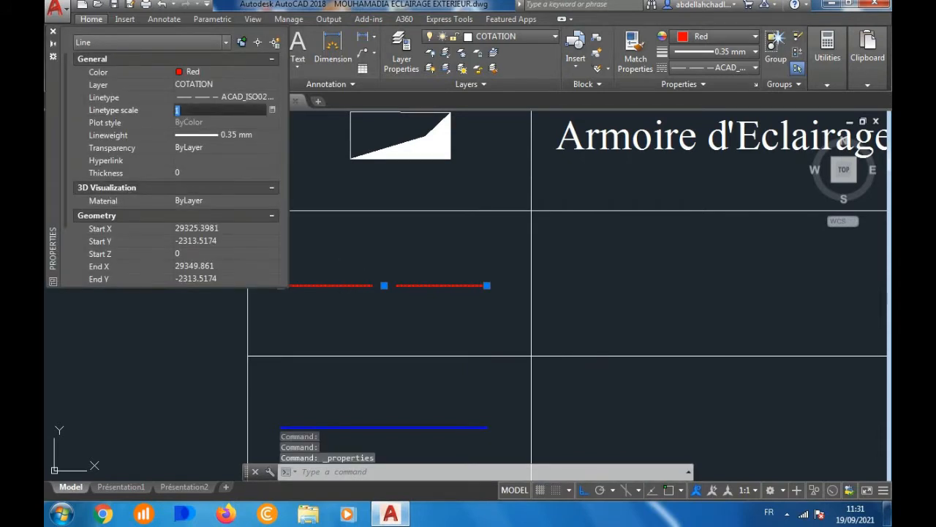
{"action": "key", "text": "BackSpace"}
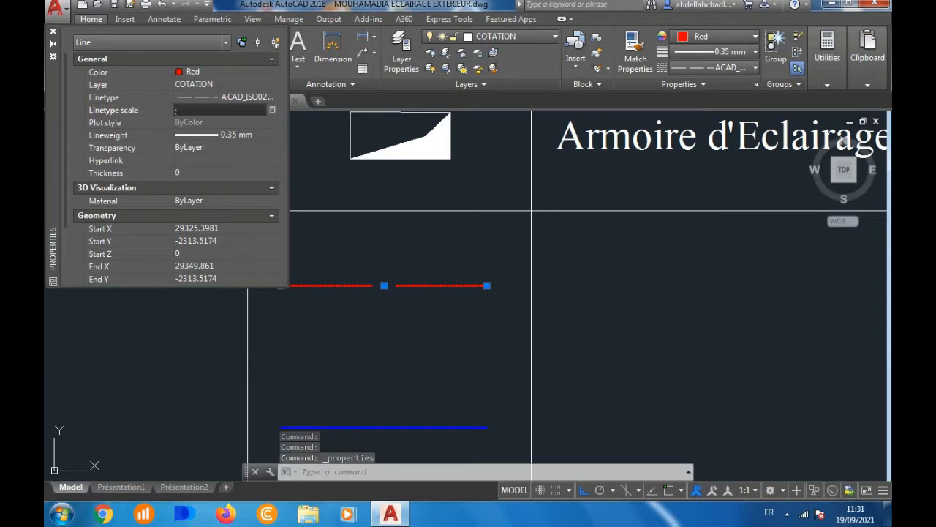
{"action": "type", "text": ";"}
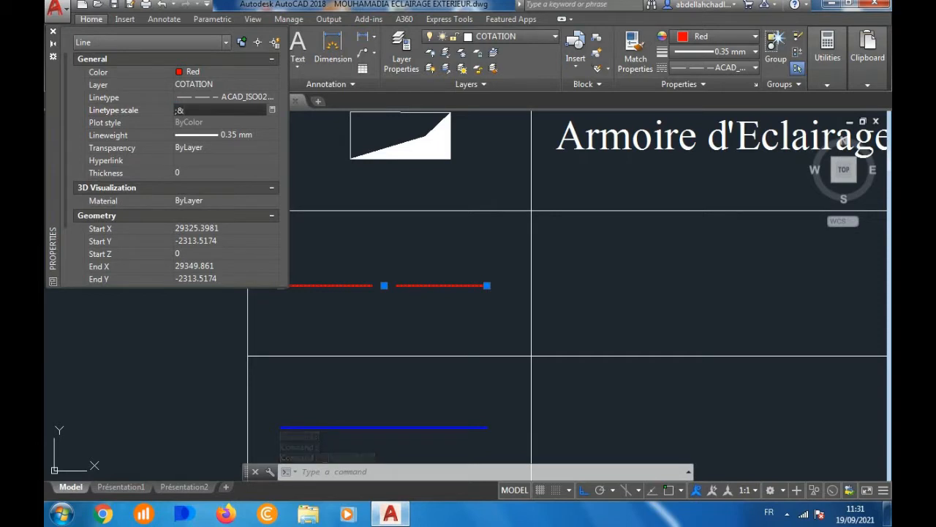
{"action": "key", "text": "BackSpace"}
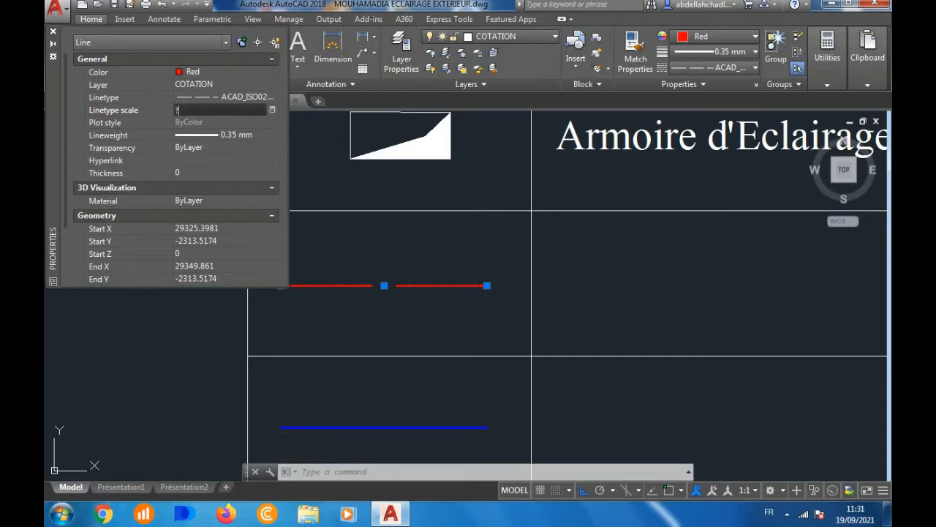
{"action": "type", "text": ".5"}
{"action": "key", "text": "Return"}
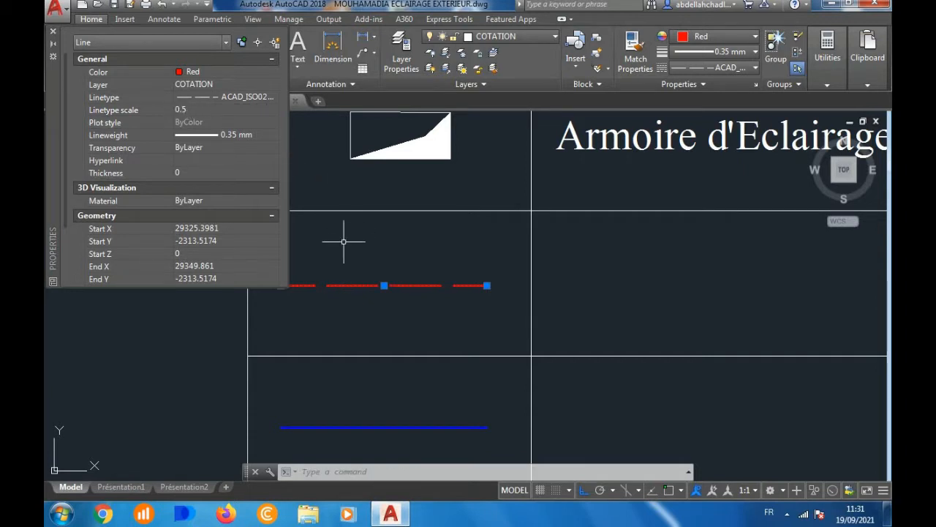
{"action": "key", "text": "Escape"}
Step: Change the linetype of the blue sample line in the legend's fourth row to ACAD_ISO10W100
{"action": "scroll", "coordinate": [423, 221], "scroll_direction": "down", "scroll_amount": 2}
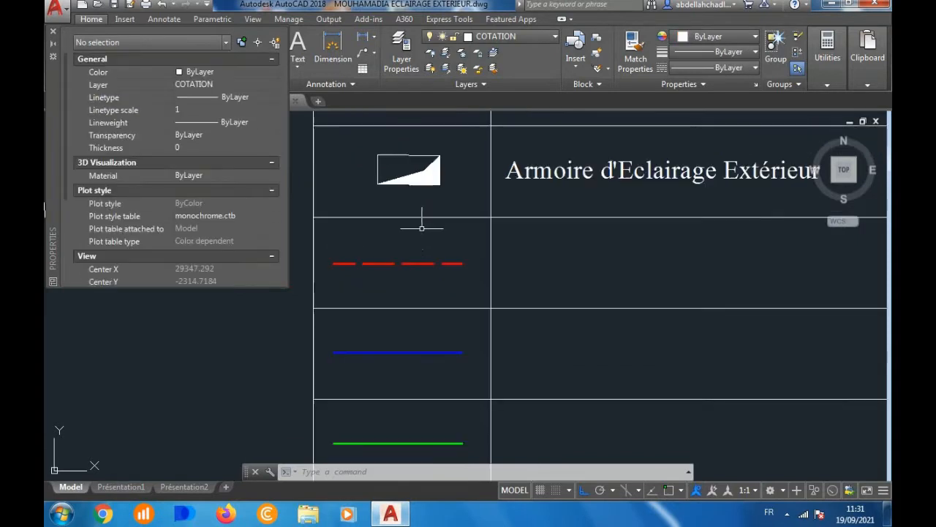
{"action": "left_click", "coordinate": [434, 343]}
{"action": "left_click", "coordinate": [418, 359]}
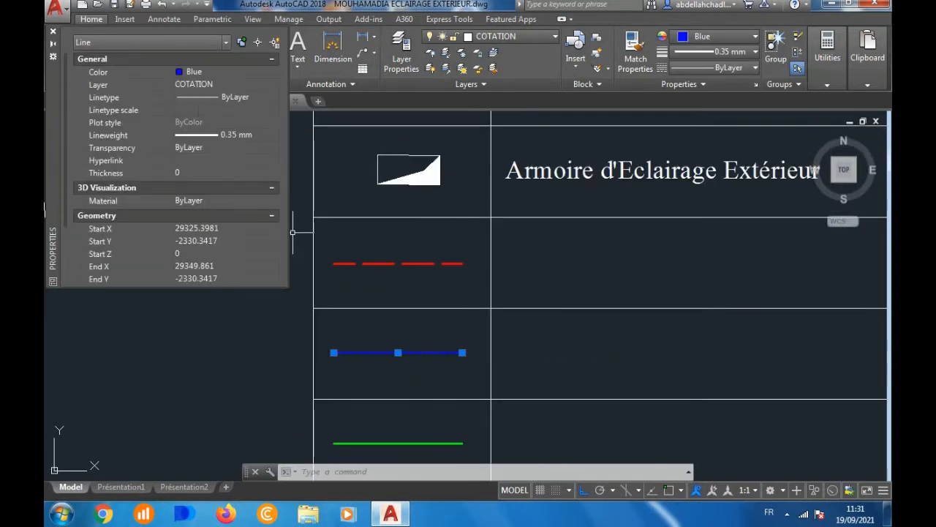
{"action": "left_click", "coordinate": [197, 109]}
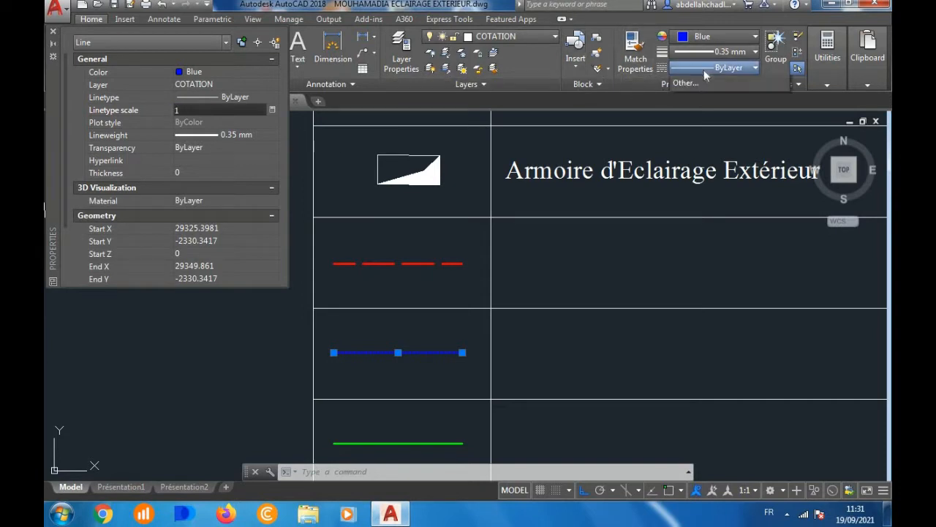
{"action": "left_click", "coordinate": [705, 68]}
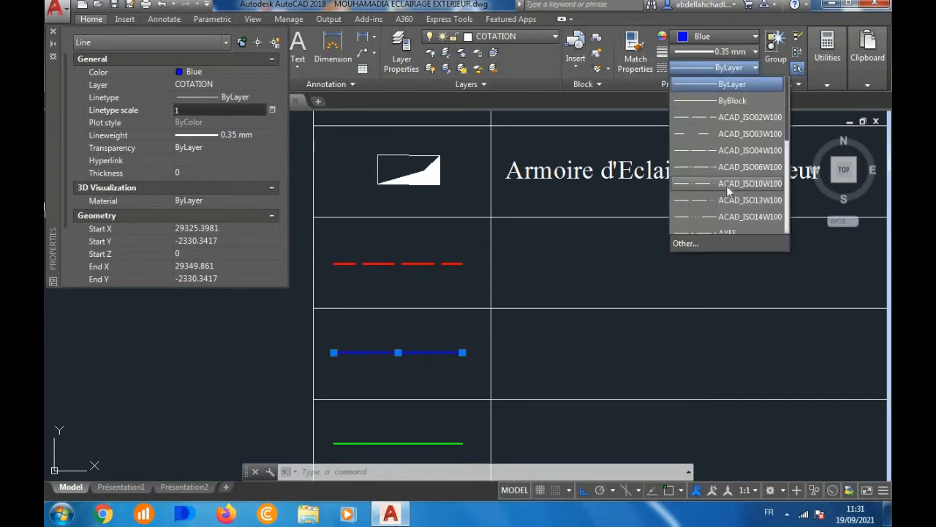
{"action": "left_click", "coordinate": [728, 186]}
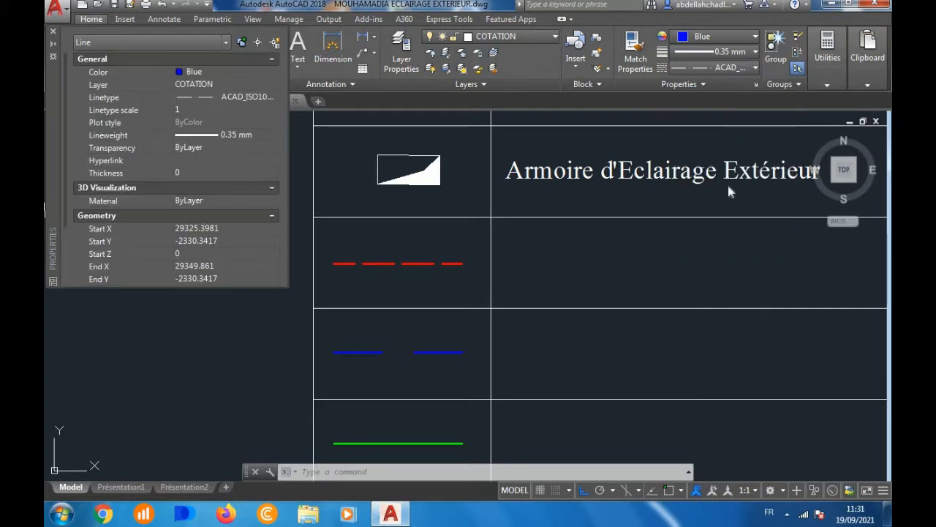
Step: Set the blue sample line's linetype scale to 0.5, close its properties and deselect the line
{"action": "left_click", "coordinate": [196, 110]}
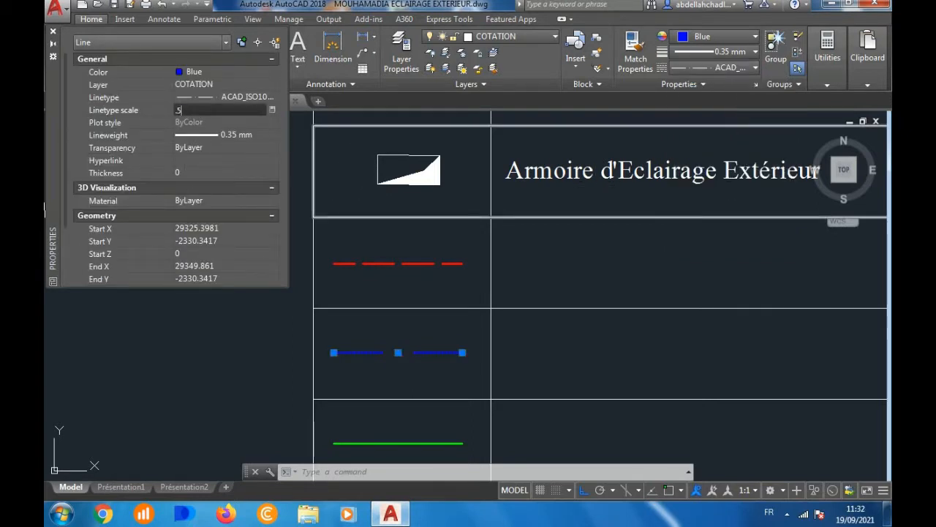
{"action": "key", "text": "Return"}
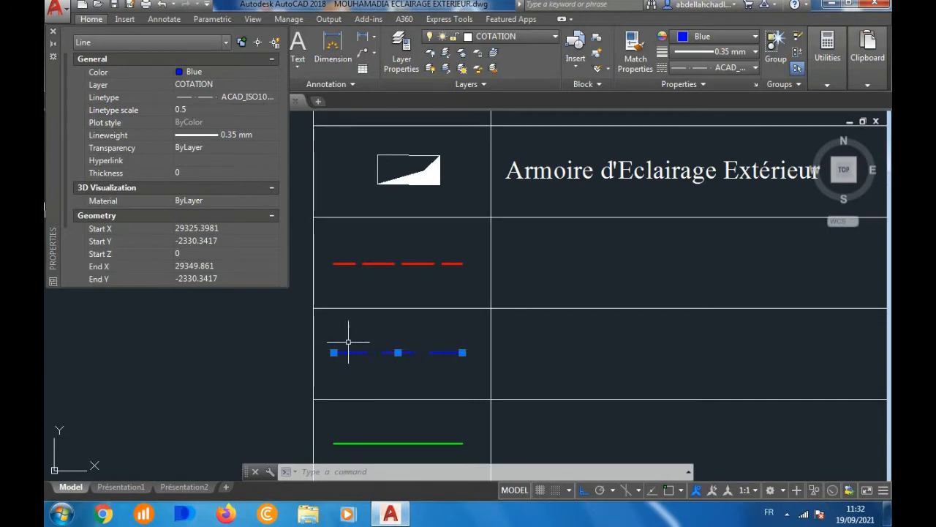
{"action": "left_click", "coordinate": [53, 31]}
{"action": "key", "text": "Escape"}
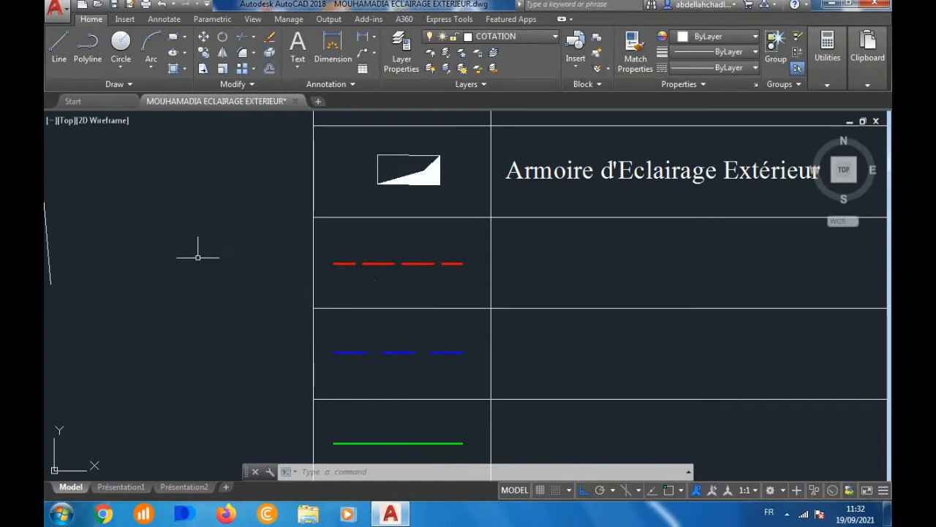
Step: Save the drawing with the whole plan and its legend in view
{"action": "scroll", "coordinate": [351, 278], "scroll_direction": "down", "scroll_amount": 10}
{"action": "scroll", "coordinate": [526, 294], "scroll_direction": "down", "scroll_amount": 2}
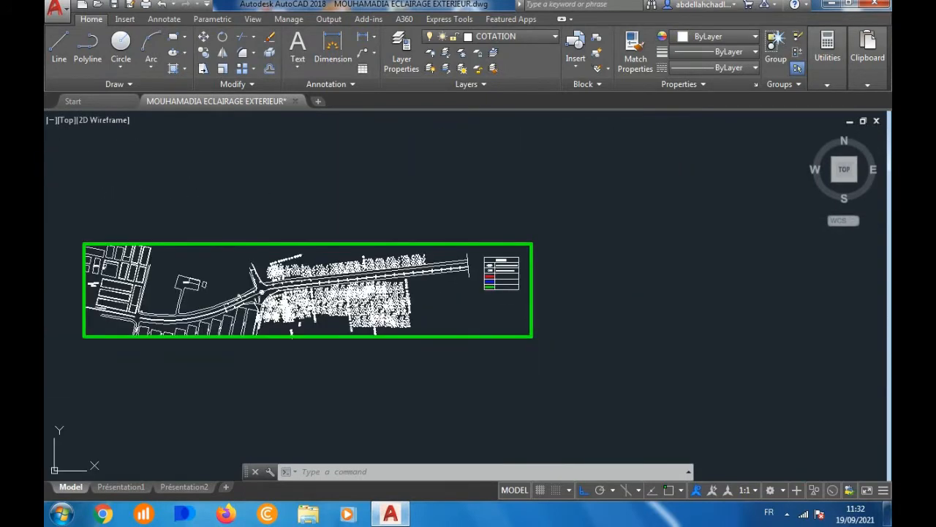
{"action": "scroll", "coordinate": [355, 282], "scroll_direction": "up", "scroll_amount": 2}
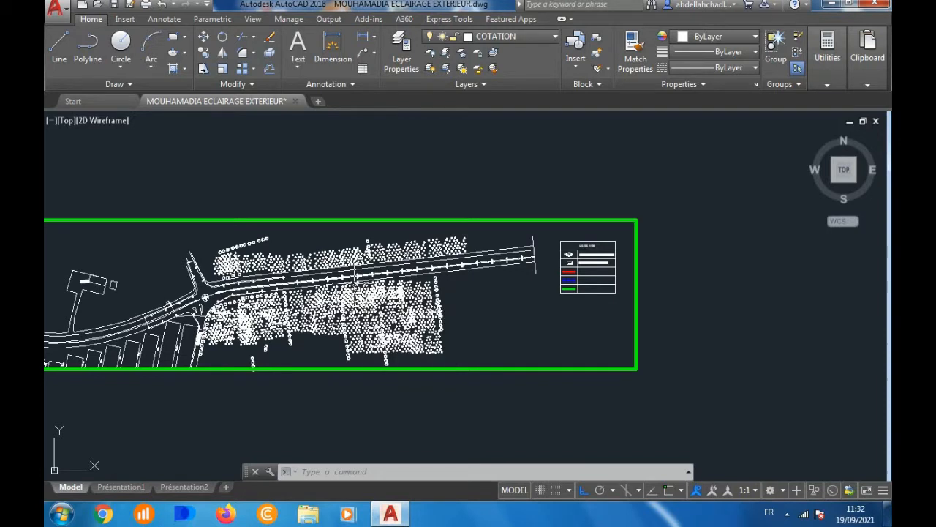
{"action": "key", "text": "ctrl+s"}
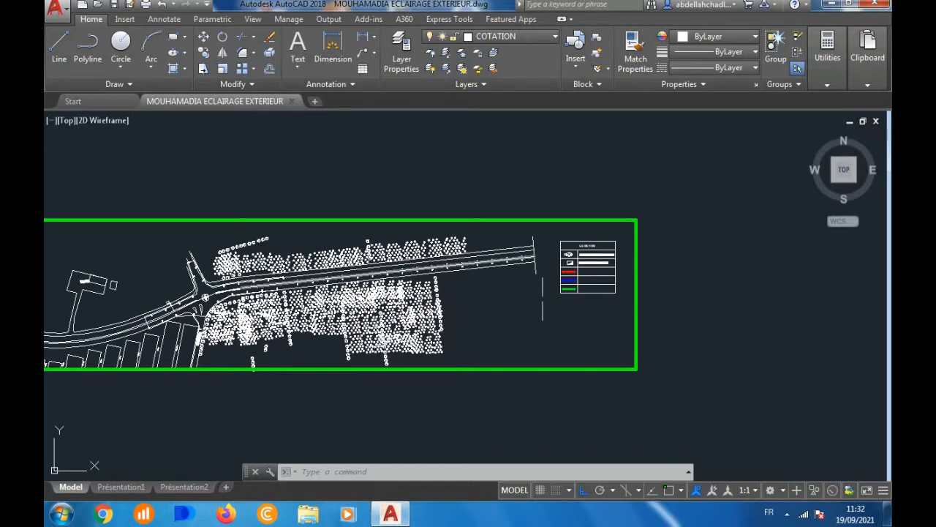
Step: Copy the "Armoire d'Eclairage Extérieur" text down into the red line's row, using object snap on the table's grid intersections
{"action": "scroll", "coordinate": [621, 267], "scroll_direction": "up", "scroll_amount": 8}
{"action": "left_click", "coordinate": [482, 196]}
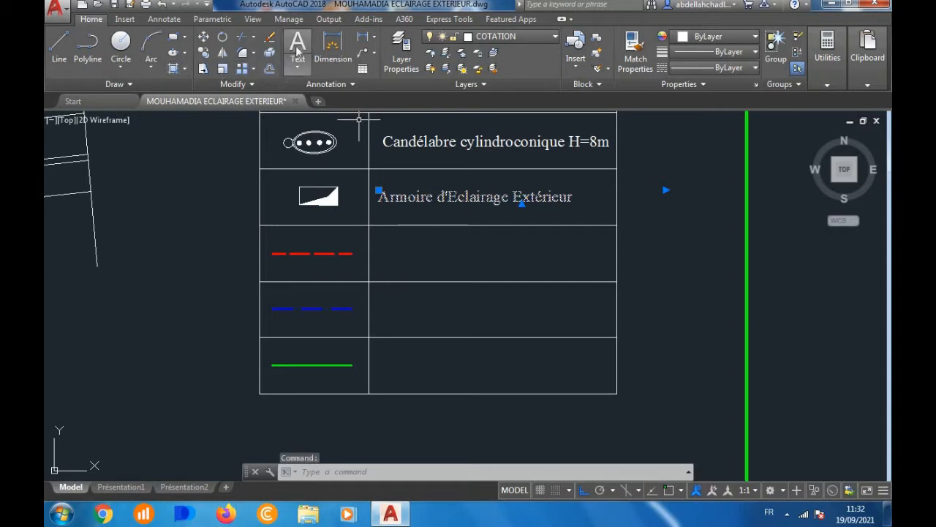
{"action": "left_click", "coordinate": [204, 53]}
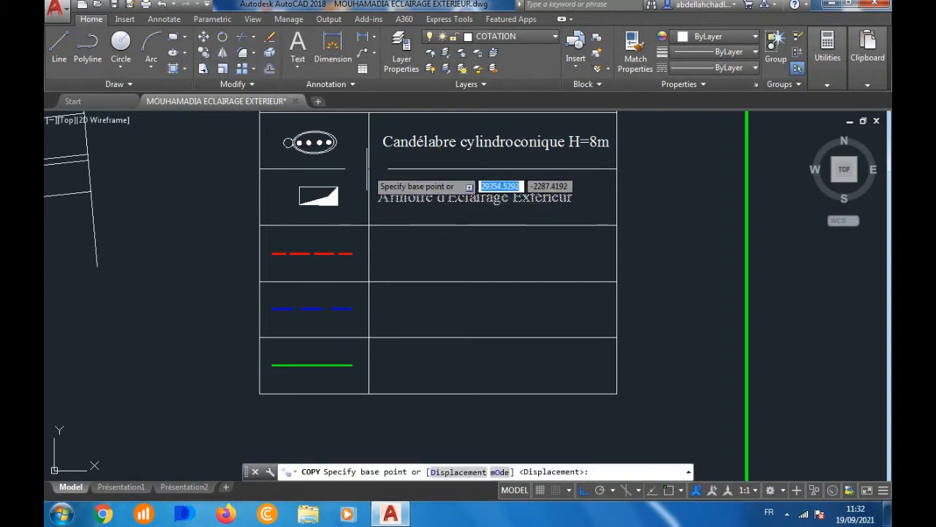
{"action": "key", "text": "F3"}
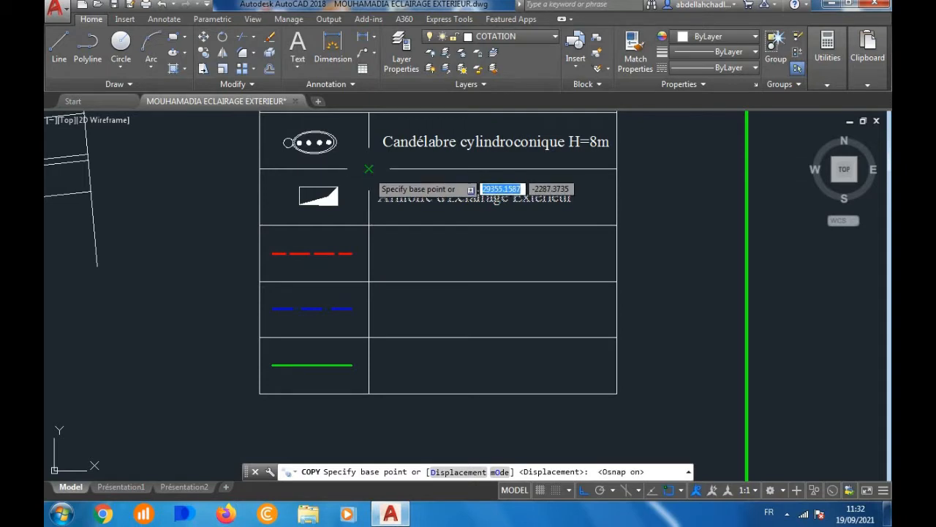
{"action": "left_click", "coordinate": [369, 169]}
{"action": "left_click", "coordinate": [376, 164]}
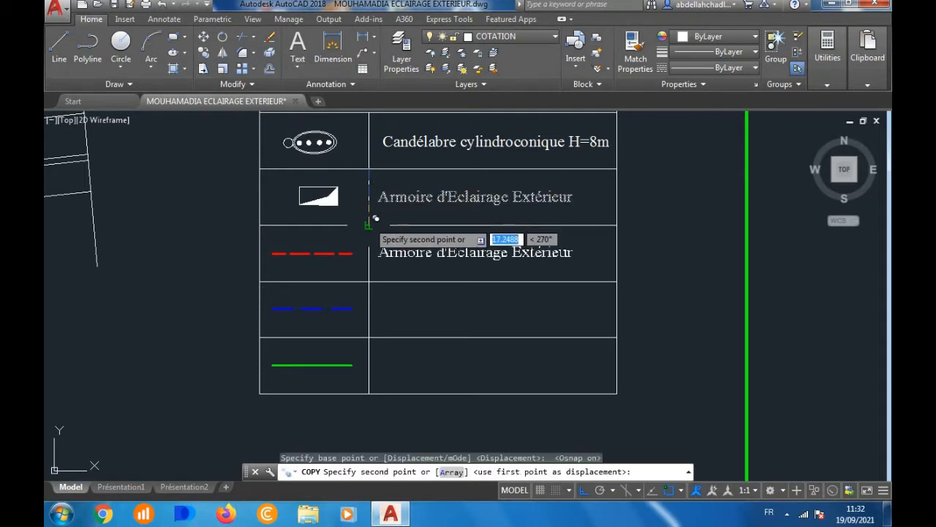
{"action": "key", "text": "Escape"}
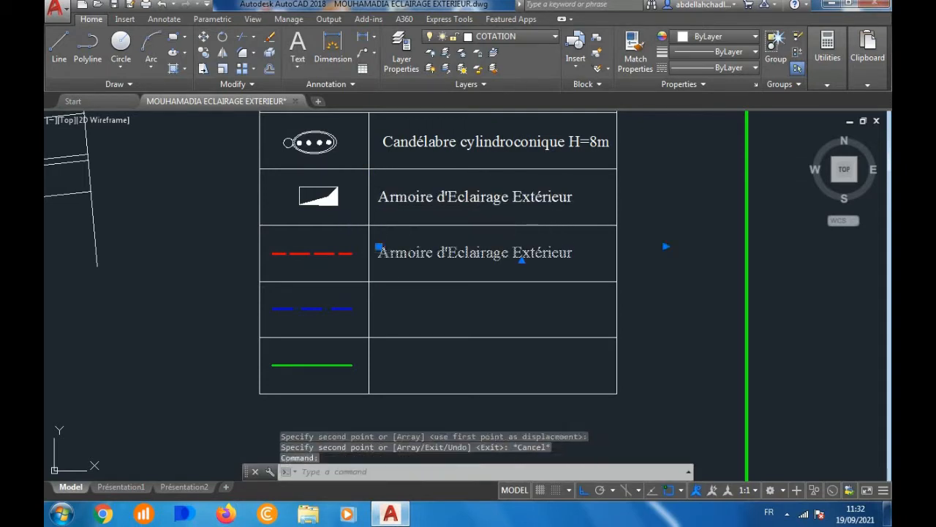
Step: Replace the copied description in the red line's row with "Cable U1000 4x25mm²"
{"action": "double_click", "coordinate": [382, 253]}
{"action": "left_click_drag", "start_coordinate": [379, 253], "coordinate": [574, 253]}
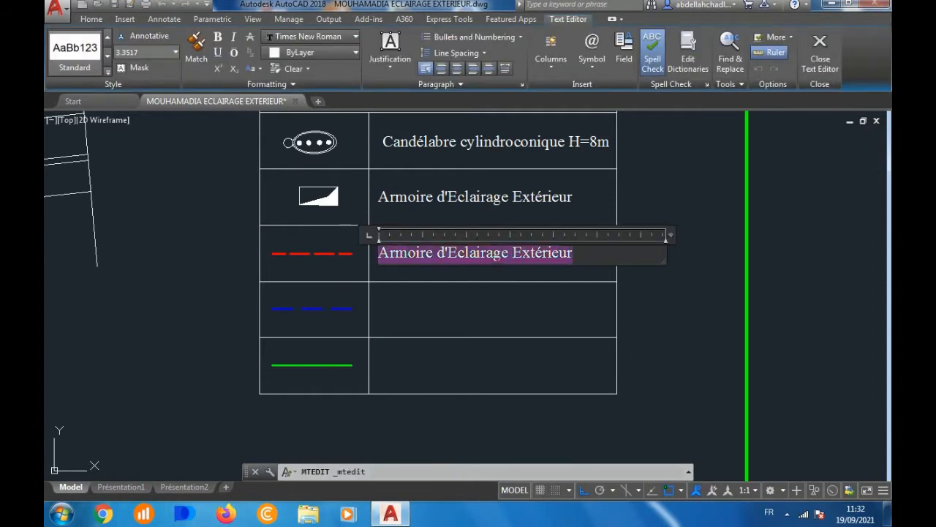
{"action": "type", "text": "C^^a"}
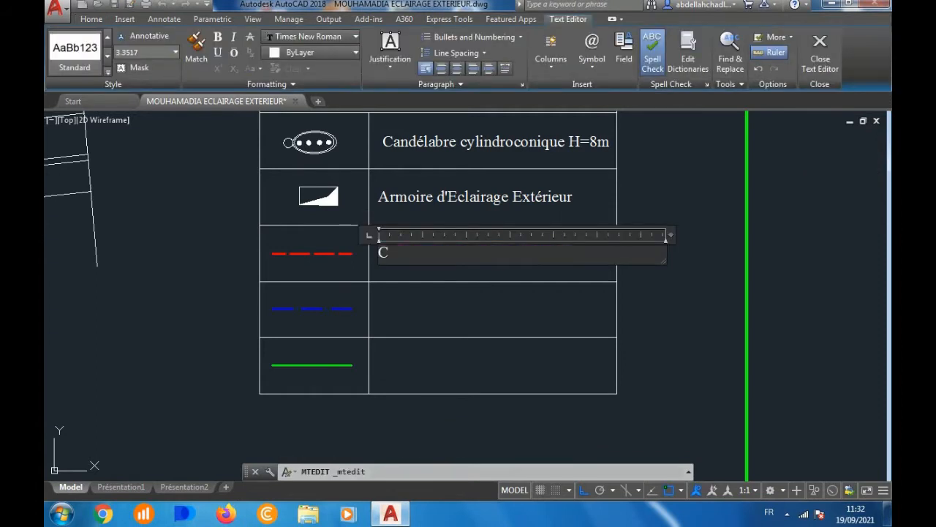
{"action": "key", "text": "BackSpace"}
{"action": "key", "text": "BackSpace"}
{"action": "key", "text": "BackSpace"}
{"action": "type", "text": "a"}
{"action": "key", "text": "BackSpace"}
{"action": "type", "text": "^^a"}
{"action": "key", "text": "BackSpace"}
{"action": "key", "text": "BackSpace"}
{"action": "key", "text": "BackSpace"}
{"action": "type", "text": "able U1000"}
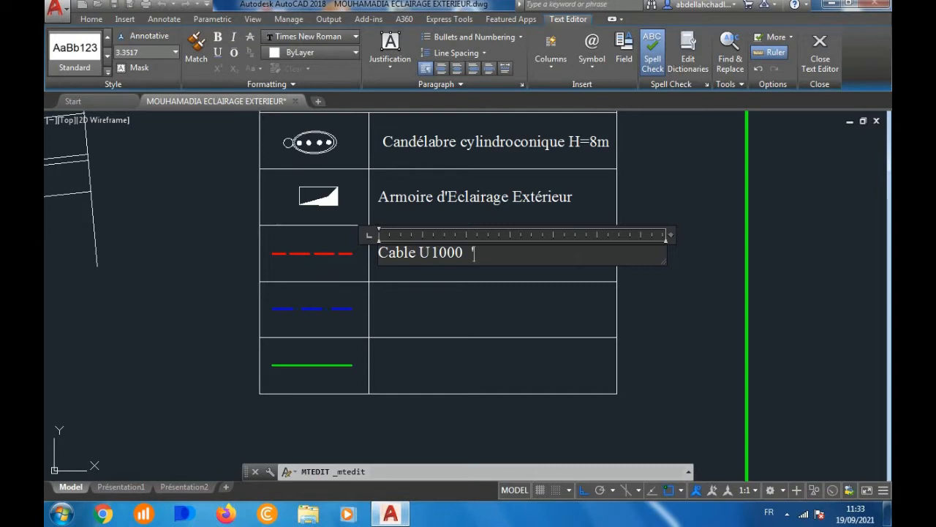
{"action": "type", "text": "4x"}
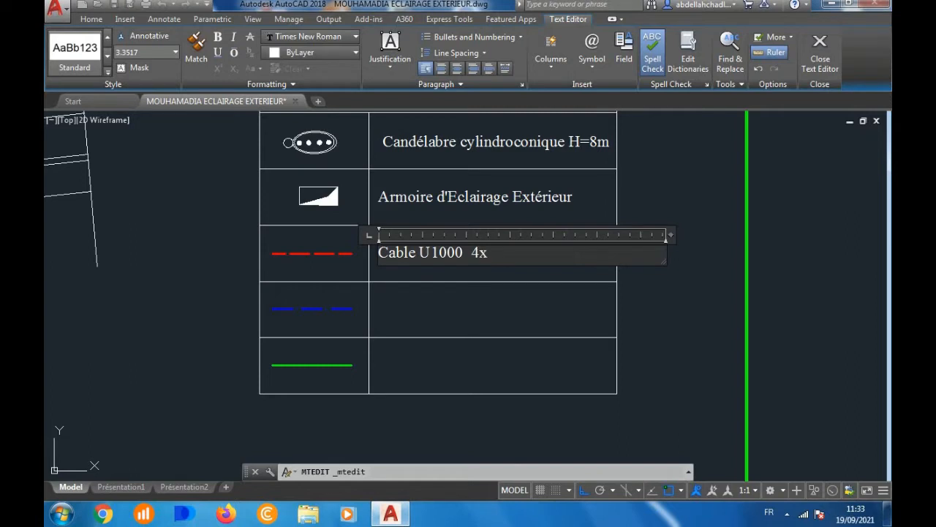
{"action": "type", "text": "25mm²"}
{"action": "left_click", "coordinate": [532, 309]}
Step: Copy the "Cable U1000 4x25mm²" text into the blue and green lines' rows, aligned to the table's row corners
{"action": "left_click", "coordinate": [509, 254]}
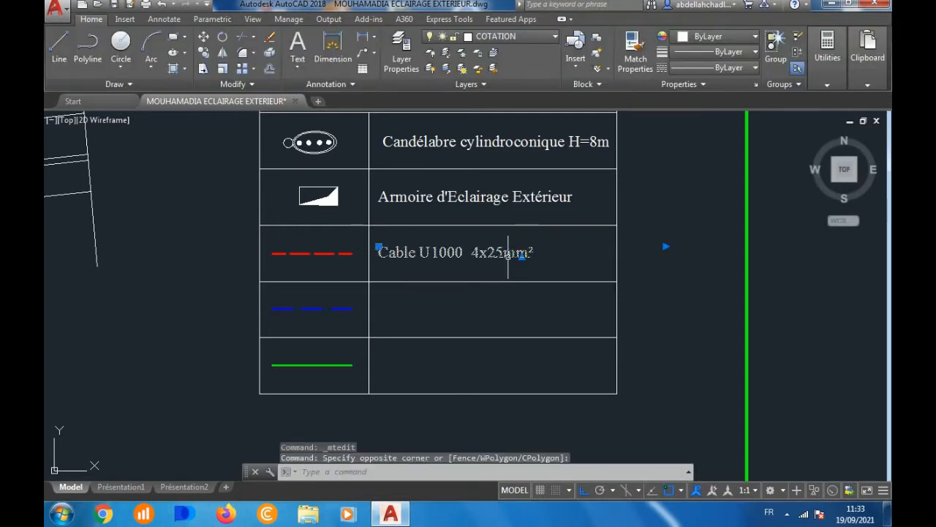
{"action": "left_click", "coordinate": [204, 54]}
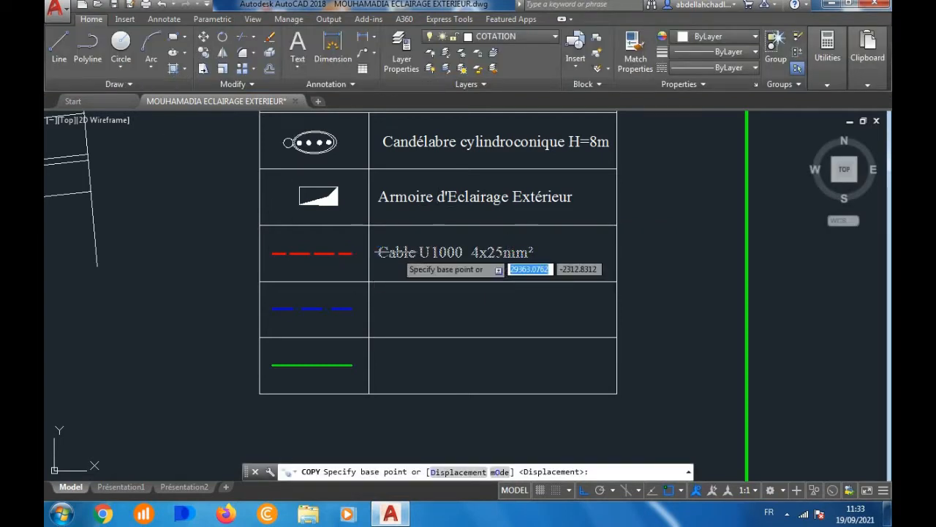
{"action": "left_click", "coordinate": [368, 225]}
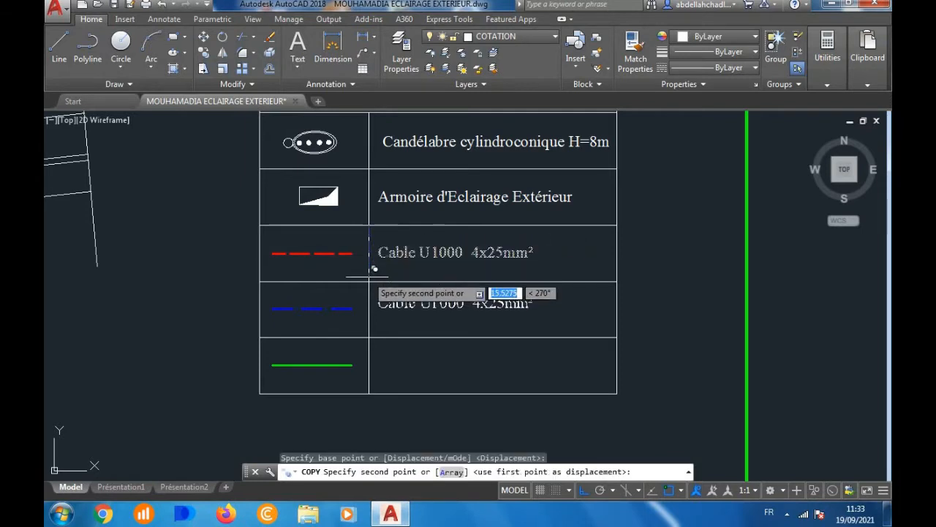
{"action": "left_click", "coordinate": [370, 281]}
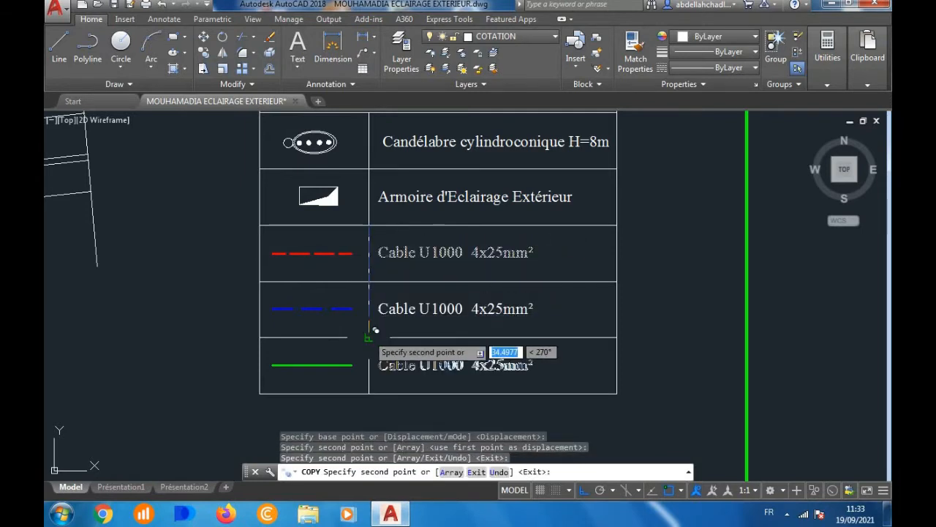
{"action": "key", "text": "Escape"}
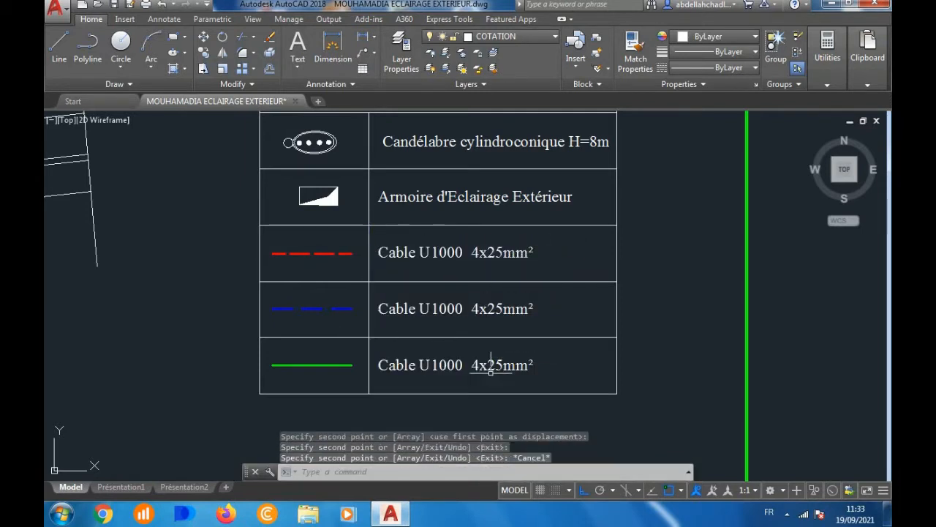
Step: Change the cable size in the blue line's description to 4x16mm²
{"action": "double_click", "coordinate": [492, 309]}
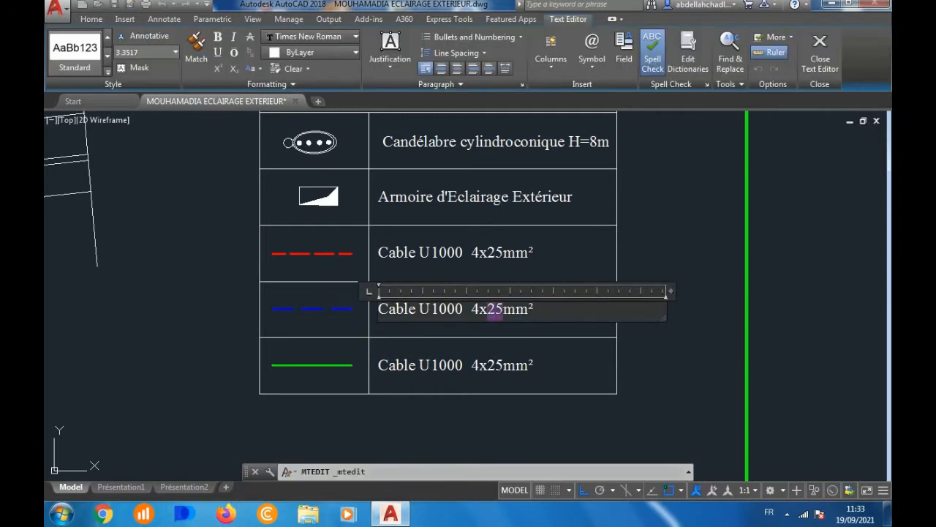
{"action": "left_click_drag", "start_coordinate": [488, 311], "coordinate": [503, 313]}
{"action": "key", "text": "Delete"}
{"action": "type", "text": "1"}
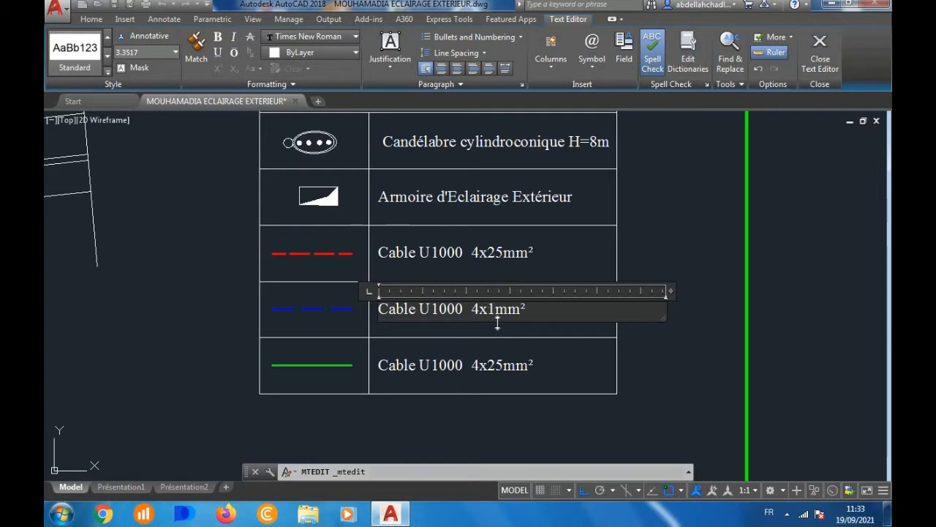
{"action": "type", "text": "6"}
{"action": "left_click", "coordinate": [491, 343]}
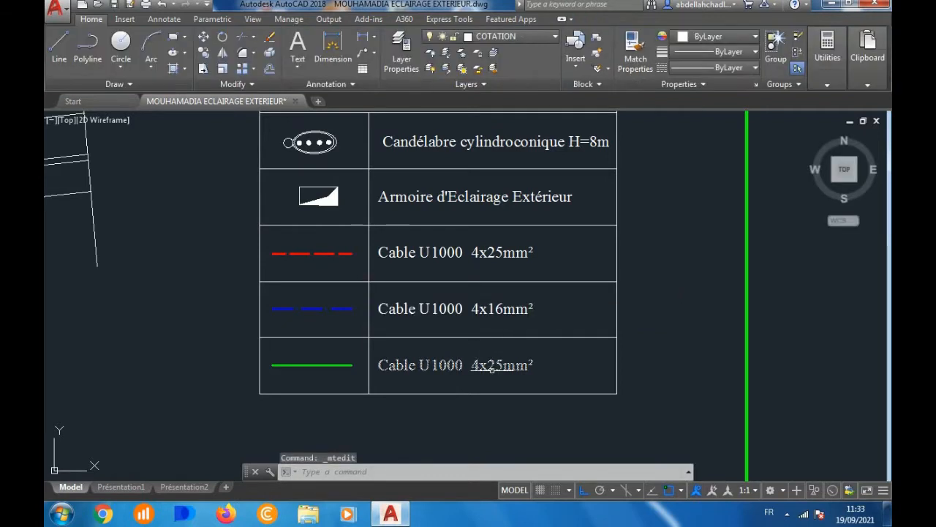
Step: Change the cable size in the green line's description to 4x10mm²
{"action": "left_click", "coordinate": [493, 356]}
{"action": "double_click", "coordinate": [492, 364]}
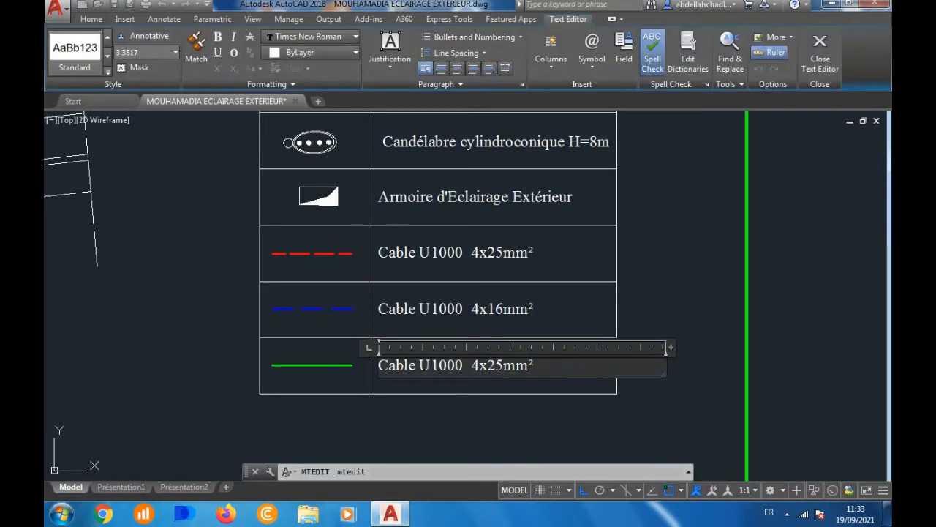
{"action": "left_click_drag", "start_coordinate": [486, 365], "coordinate": [505, 362]}
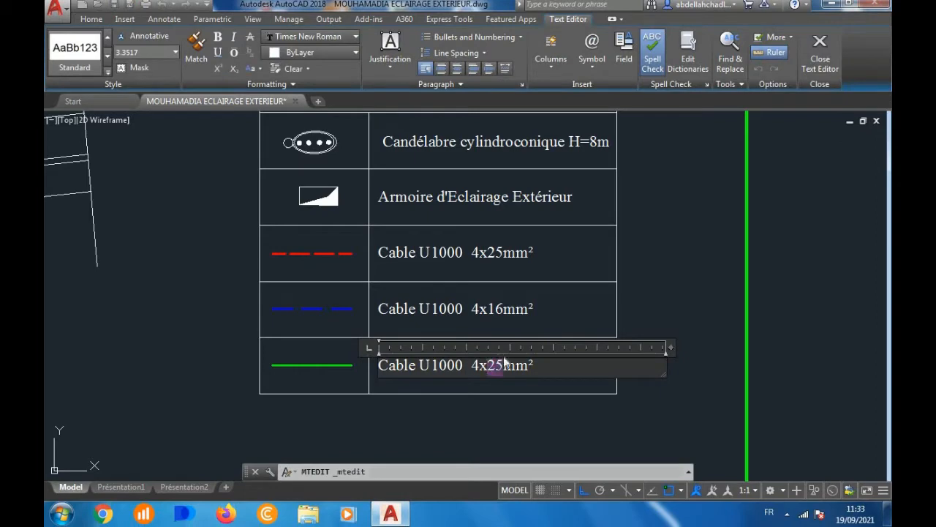
{"action": "type", "text": "10"}
{"action": "left_click", "coordinate": [501, 412]}
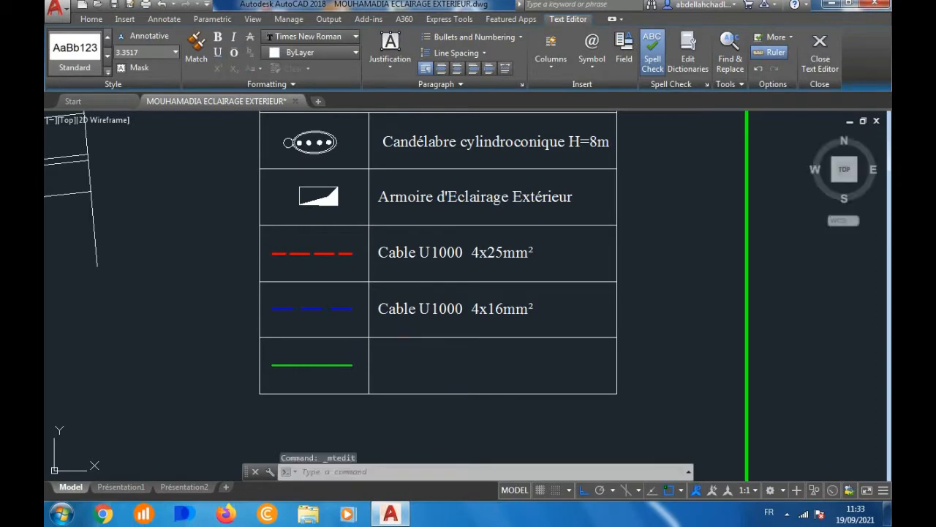
{"action": "scroll", "coordinate": [482, 373], "scroll_direction": "down", "scroll_amount": 6}
{"action": "scroll", "coordinate": [478, 363], "scroll_direction": "up", "scroll_amount": 6}
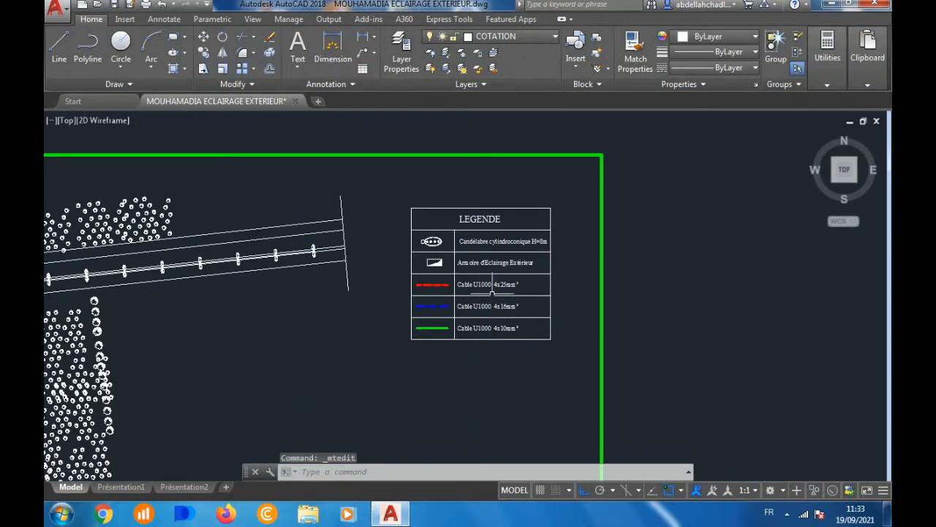
{"action": "scroll", "coordinate": [512, 241], "scroll_direction": "down", "scroll_amount": 4}
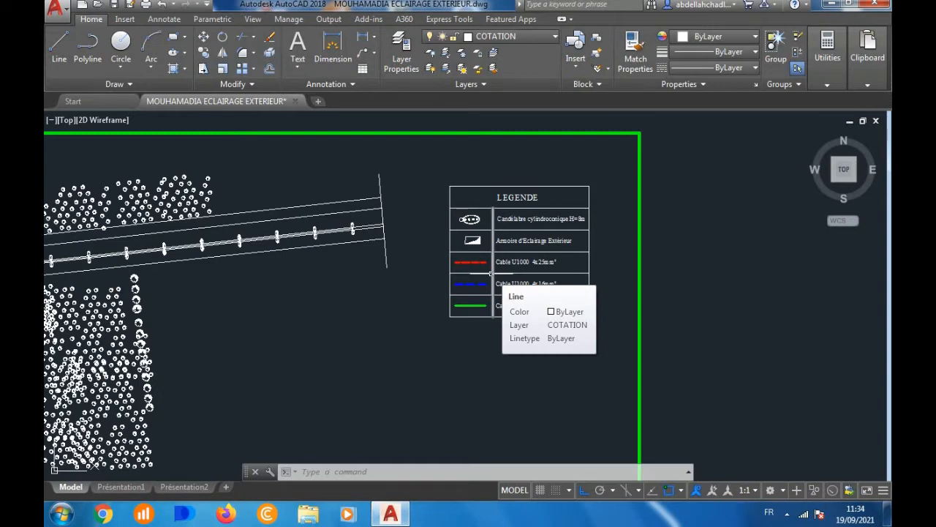
{"action": "scroll", "coordinate": [475, 220], "scroll_direction": "up", "scroll_amount": 4}
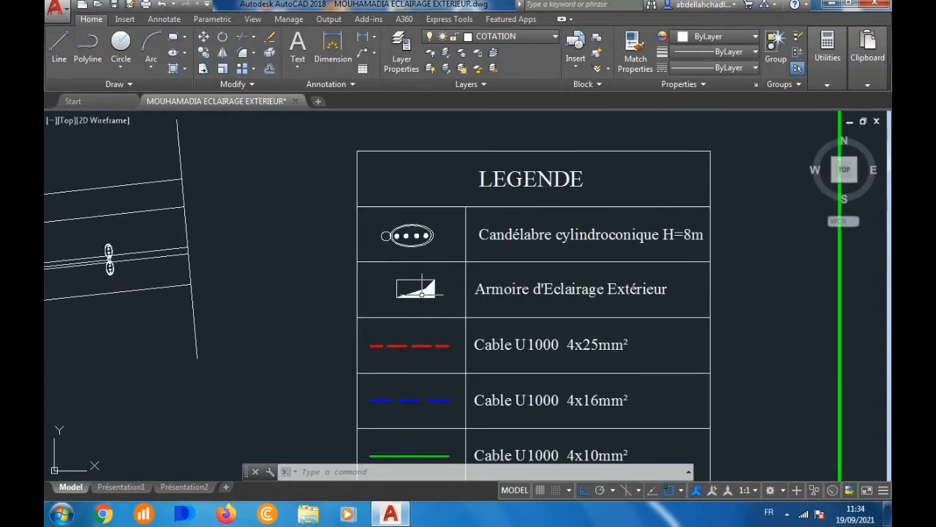
{"action": "scroll", "coordinate": [428, 297], "scroll_direction": "up", "scroll_amount": 4}
{"action": "scroll", "coordinate": [428, 293], "scroll_direction": "down", "scroll_amount": 8}
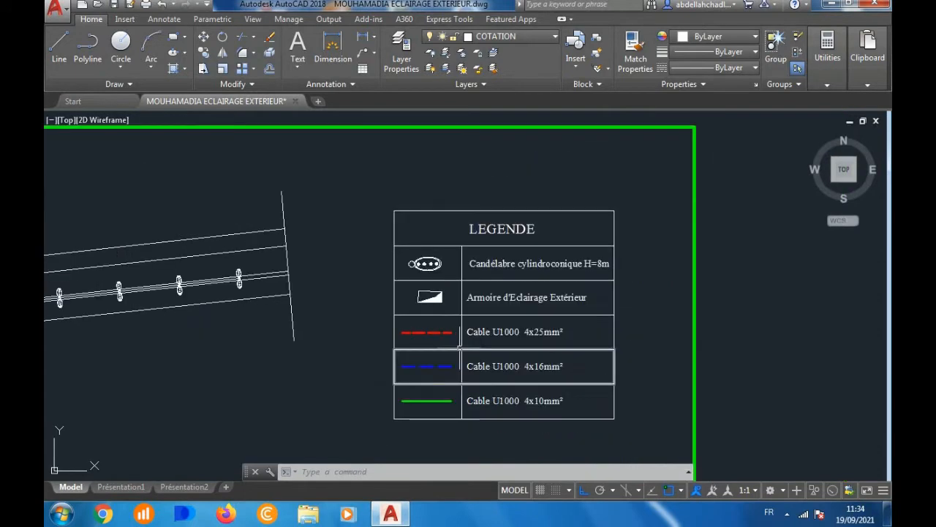
Step: Examine the finished legend table, from the whole plan down to the symbols, sample lines and cable descriptions in each row
{"action": "scroll", "coordinate": [498, 354], "scroll_direction": "down", "scroll_amount": 3}
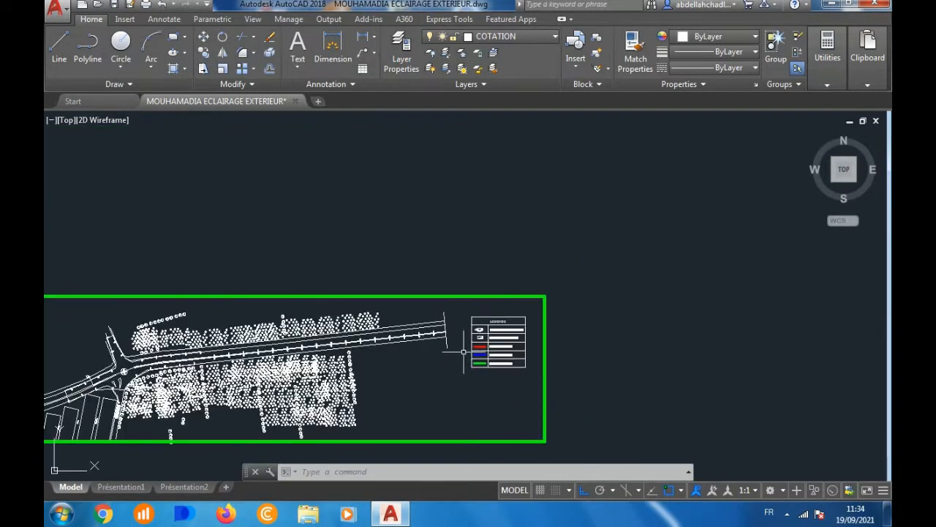
{"action": "scroll", "coordinate": [468, 337], "scroll_direction": "up", "scroll_amount": 6}
{"action": "scroll", "coordinate": [478, 311], "scroll_direction": "up", "scroll_amount": 2}
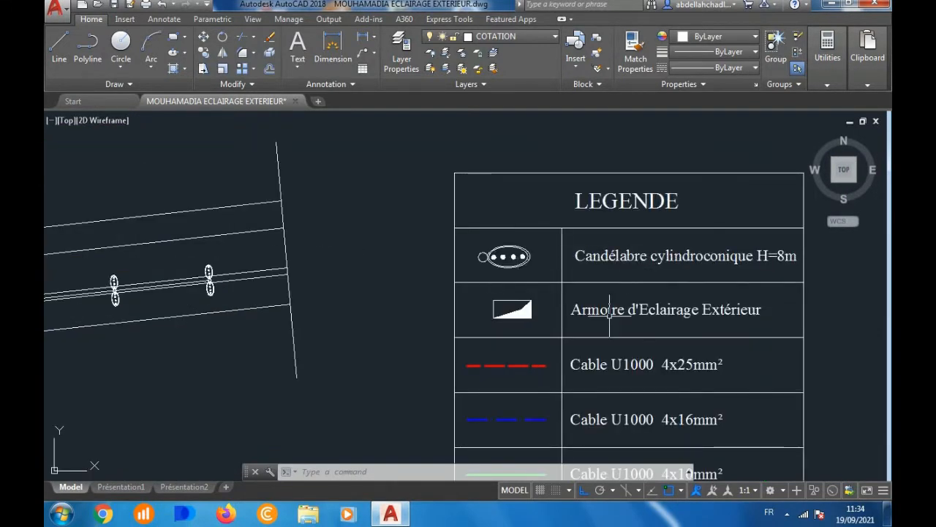
{"action": "scroll", "coordinate": [608, 317], "scroll_direction": "up", "scroll_amount": 2}
{"action": "scroll", "coordinate": [505, 305], "scroll_direction": "down", "scroll_amount": 3}
{"action": "scroll", "coordinate": [543, 336], "scroll_direction": "up", "scroll_amount": 5}
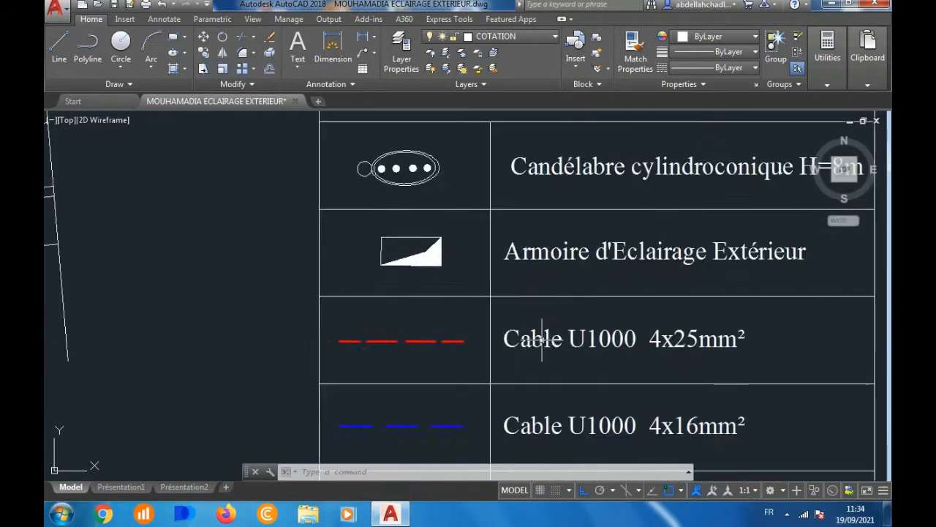
{"action": "scroll", "coordinate": [627, 338], "scroll_direction": "down", "scroll_amount": 4}
{"action": "scroll", "coordinate": [681, 324], "scroll_direction": "up", "scroll_amount": 4}
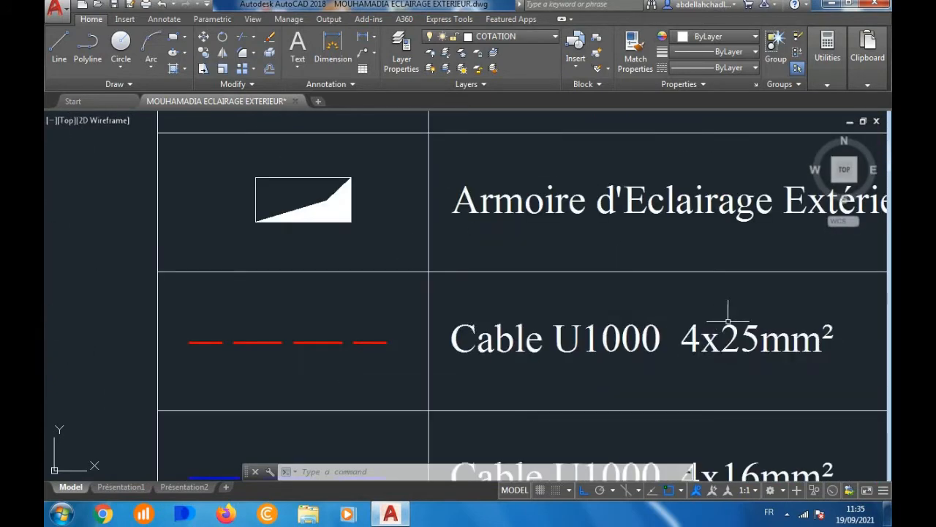
{"action": "scroll", "coordinate": [733, 318], "scroll_direction": "down", "scroll_amount": 4}
{"action": "scroll", "coordinate": [627, 303], "scroll_direction": "up", "scroll_amount": 3}
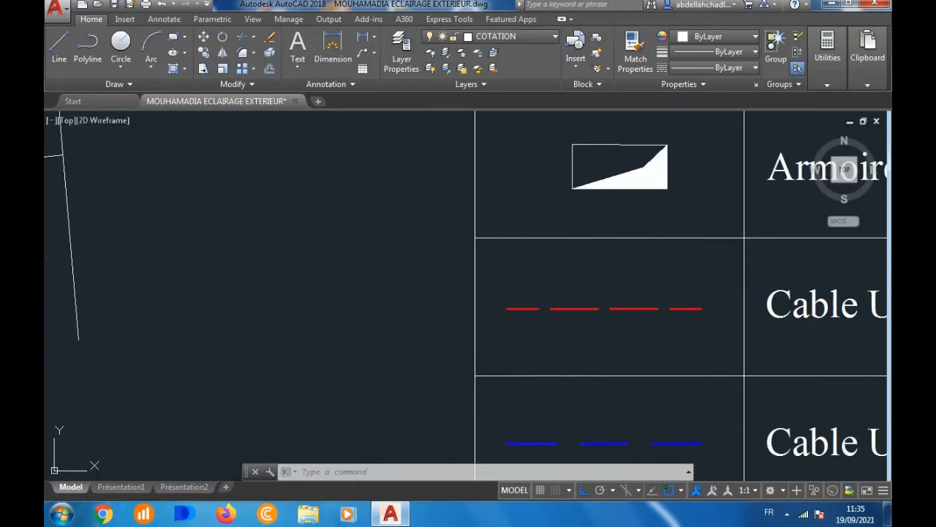
Step: Match the properties of the legend's red dashed sample line to the cable segment crossing the road from the lighting cabinet
{"action": "left_click", "coordinate": [627, 296]}
{"action": "left_click", "coordinate": [608, 322]}
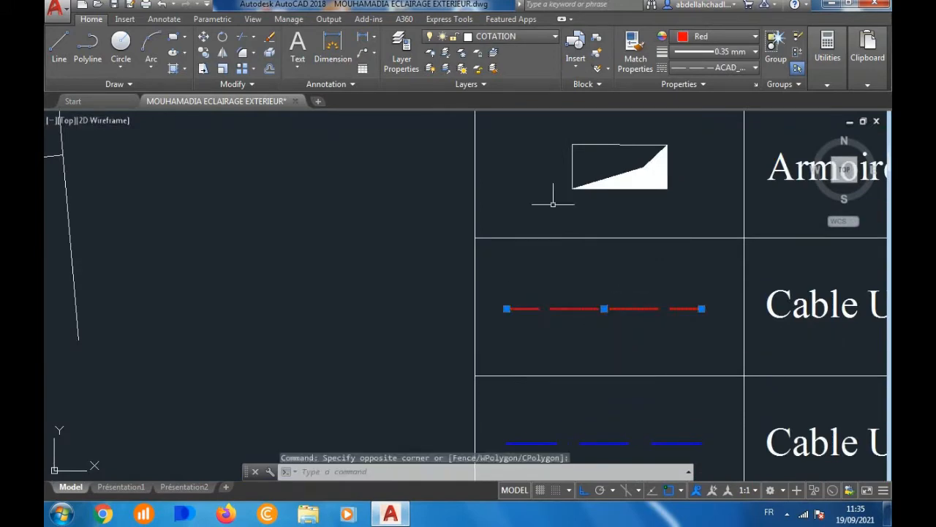
{"action": "left_click", "coordinate": [636, 57]}
{"action": "scroll", "coordinate": [674, 197], "scroll_direction": "down", "scroll_amount": 4}
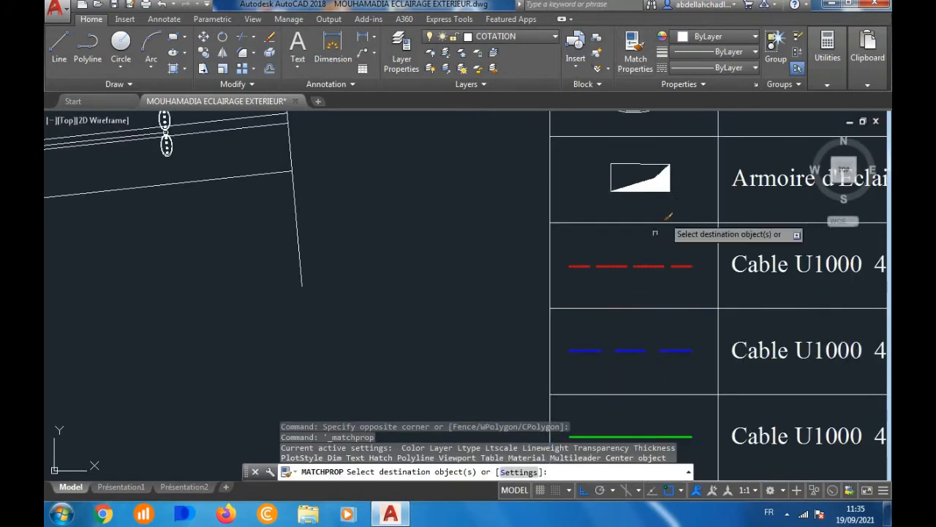
{"action": "scroll", "coordinate": [663, 254], "scroll_direction": "down", "scroll_amount": 3}
{"action": "scroll", "coordinate": [286, 304], "scroll_direction": "up", "scroll_amount": 7}
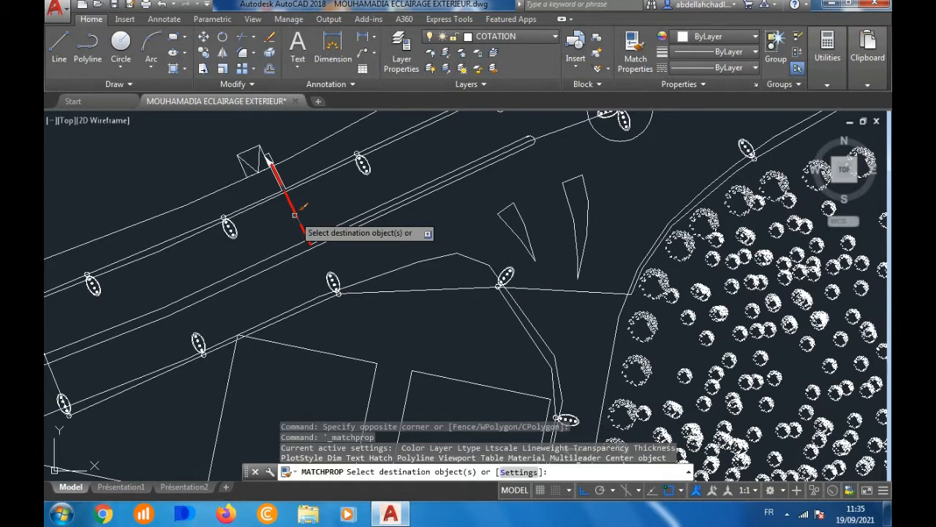
{"action": "left_click", "coordinate": [295, 214]}
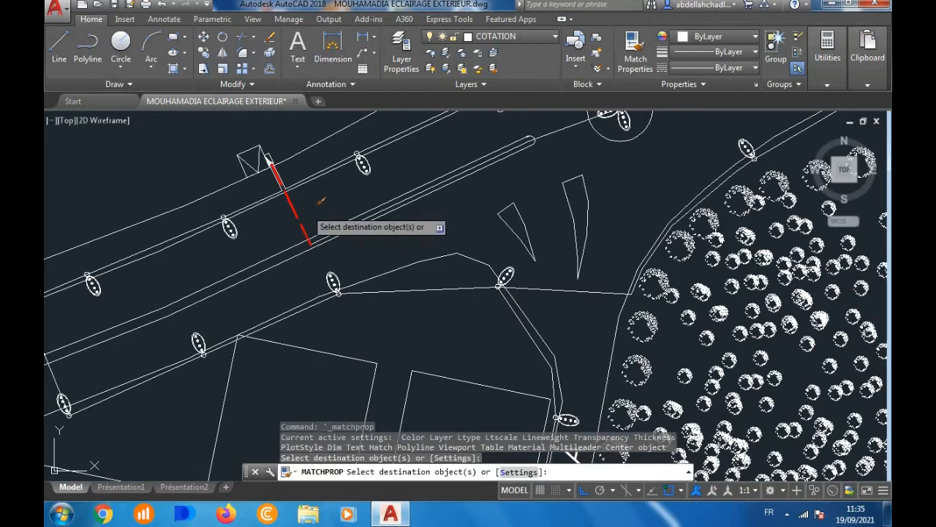
Step: Apply the matched red dashed properties to the cable along the median and its segment leading into the four-lamp roundabout
{"action": "scroll", "coordinate": [311, 211], "scroll_direction": "up", "scroll_amount": 3}
{"action": "left_click", "coordinate": [339, 287]}
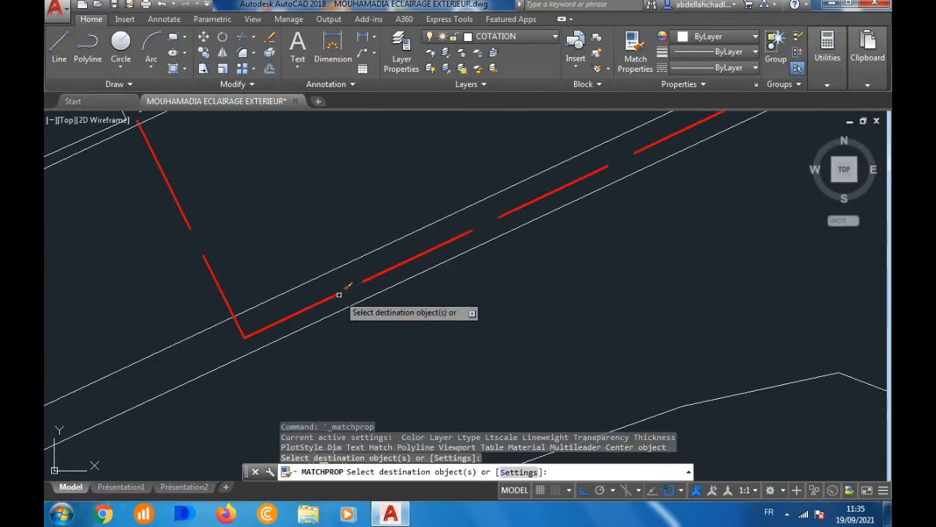
{"action": "scroll", "coordinate": [194, 315], "scroll_direction": "down", "scroll_amount": 3}
{"action": "scroll", "coordinate": [455, 203], "scroll_direction": "up", "scroll_amount": 3}
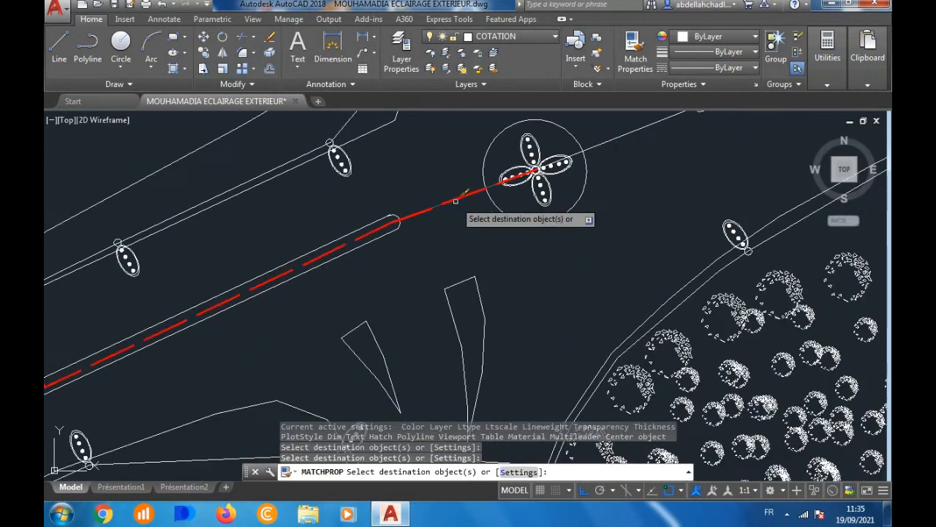
{"action": "left_click", "coordinate": [450, 203]}
Step: Apply the matched red dashed properties to the median cable segments leaving the four-lamp roundabout towards the double lamps
{"action": "scroll", "coordinate": [416, 283], "scroll_direction": "down", "scroll_amount": 3}
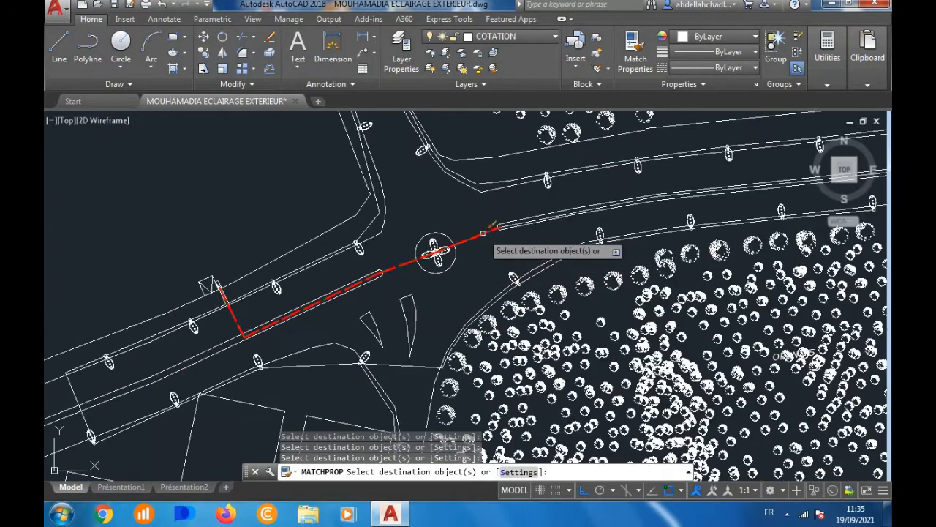
{"action": "scroll", "coordinate": [542, 217], "scroll_direction": "up", "scroll_amount": 5}
{"action": "left_click", "coordinate": [538, 236]}
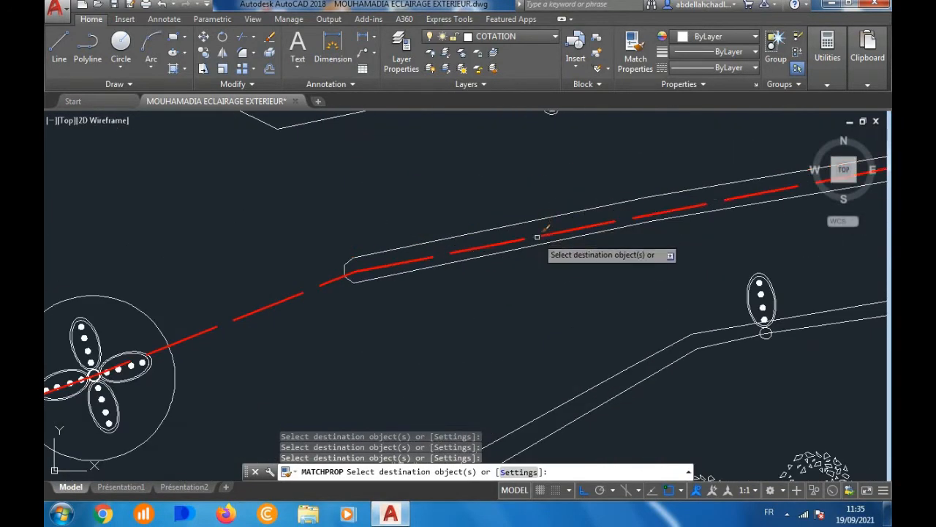
{"action": "scroll", "coordinate": [329, 289], "scroll_direction": "down", "scroll_amount": 5}
{"action": "scroll", "coordinate": [566, 252], "scroll_direction": "up", "scroll_amount": 5}
{"action": "left_click", "coordinate": [553, 242]}
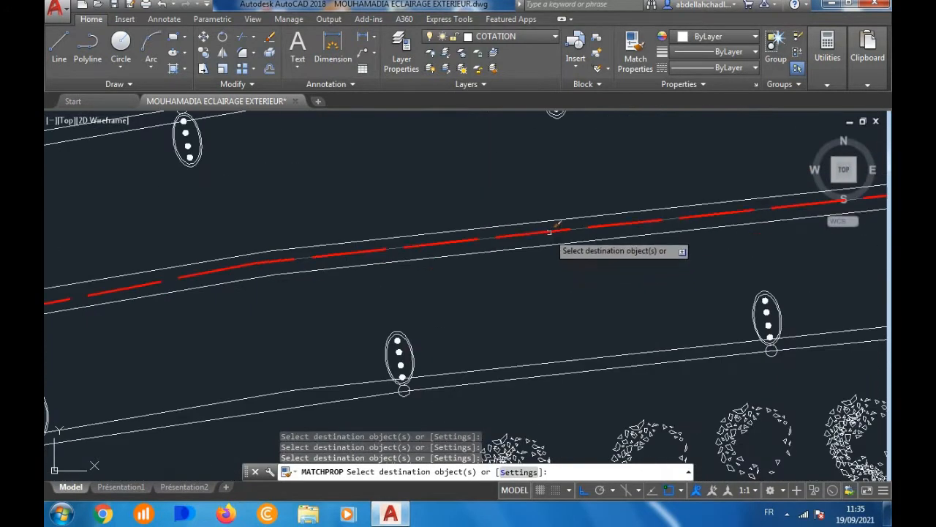
Step: Apply the matched red dashed properties to the cable line joining the double lamps along the median, and end the property matching
{"action": "scroll", "coordinate": [336, 272], "scroll_direction": "down", "scroll_amount": 5}
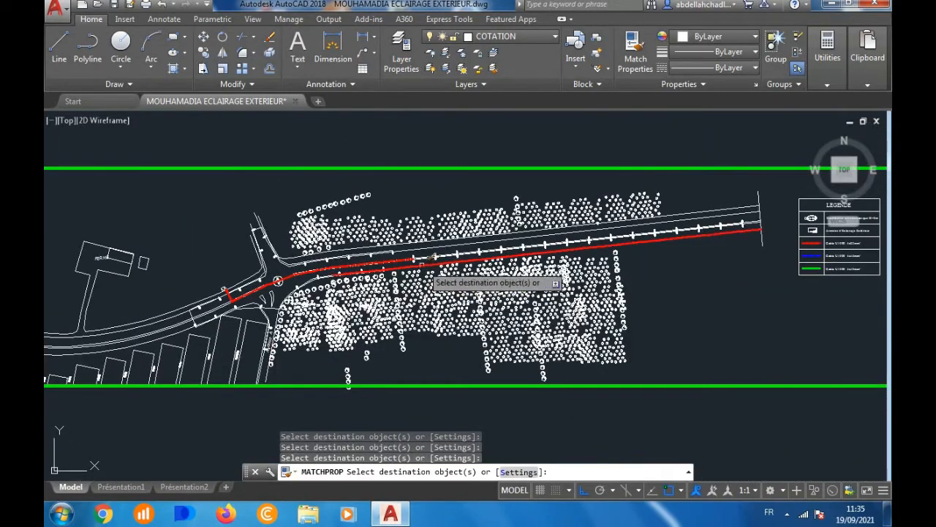
{"action": "scroll", "coordinate": [428, 252], "scroll_direction": "up", "scroll_amount": 6}
{"action": "scroll", "coordinate": [420, 242], "scroll_direction": "up", "scroll_amount": 2}
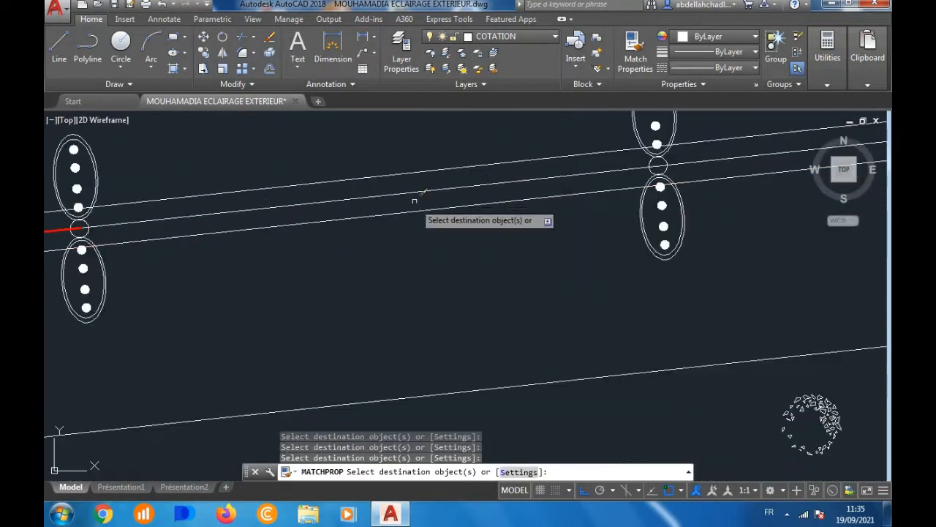
{"action": "left_click", "coordinate": [413, 197]}
{"action": "left_click", "coordinate": [417, 187]}
{"action": "scroll", "coordinate": [399, 192], "scroll_direction": "down", "scroll_amount": 4}
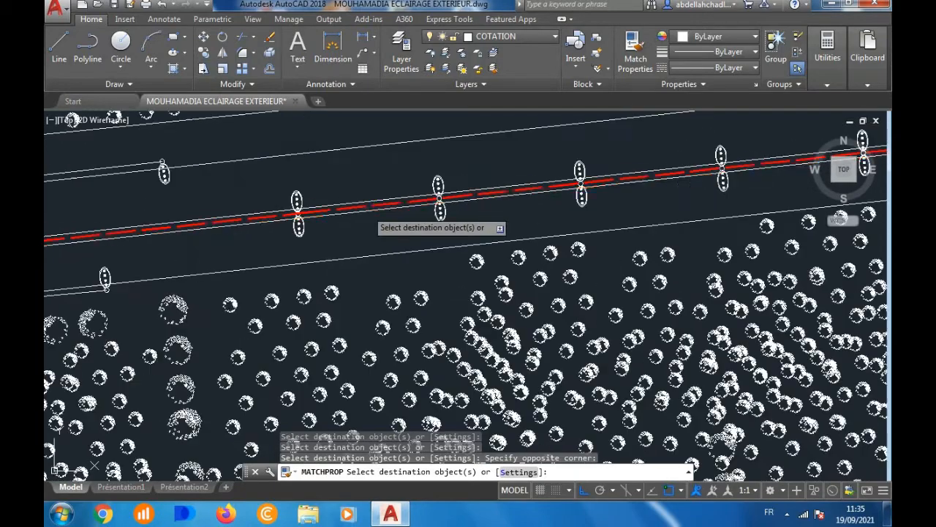
{"action": "scroll", "coordinate": [351, 281], "scroll_direction": "down", "scroll_amount": 2}
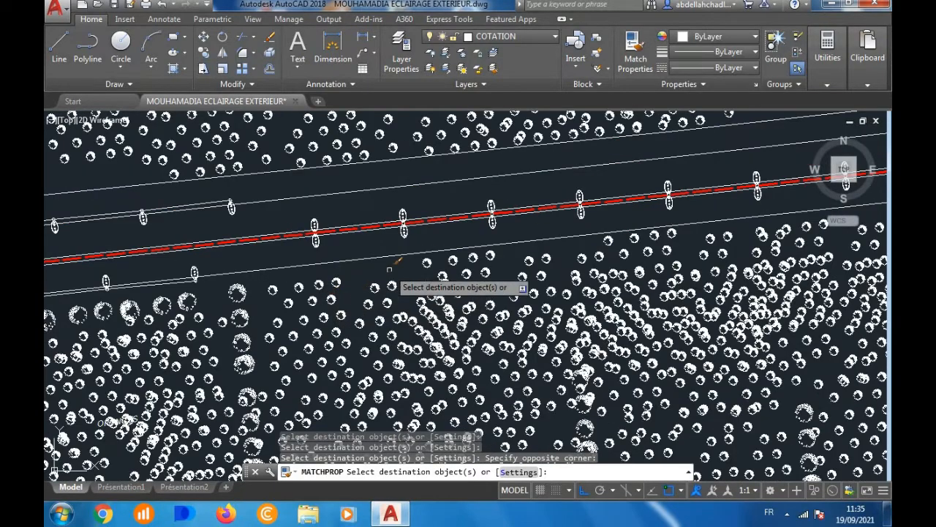
{"action": "scroll", "coordinate": [366, 256], "scroll_direction": "down", "scroll_amount": 3}
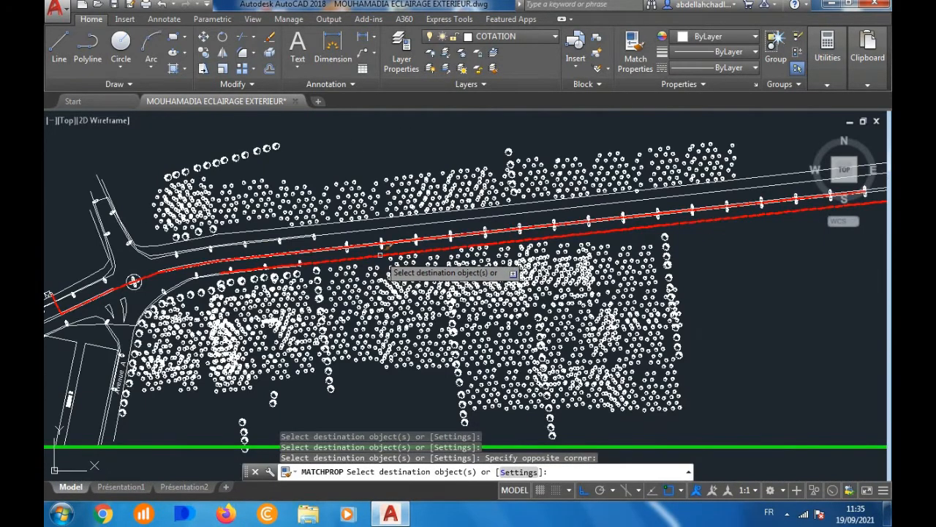
{"action": "key", "text": "Escape"}
Step: Draw a three-segment helper line around the base circle of a double lamp, crossing the red cable on both sides
{"action": "scroll", "coordinate": [366, 234], "scroll_direction": "up", "scroll_amount": 3}
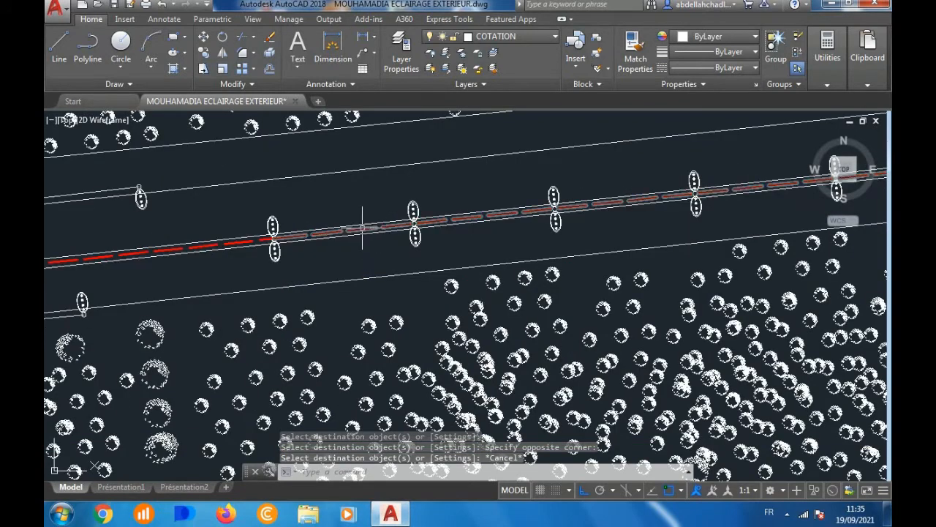
{"action": "left_click", "coordinate": [362, 228]}
{"action": "left_click", "coordinate": [59, 50]}
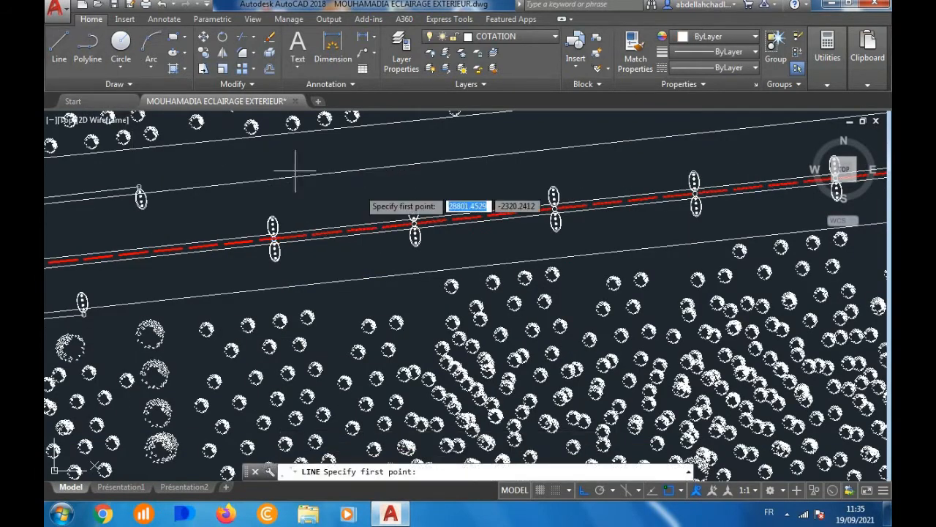
{"action": "scroll", "coordinate": [414, 224], "scroll_direction": "up", "scroll_amount": 5}
{"action": "left_click", "coordinate": [502, 315]}
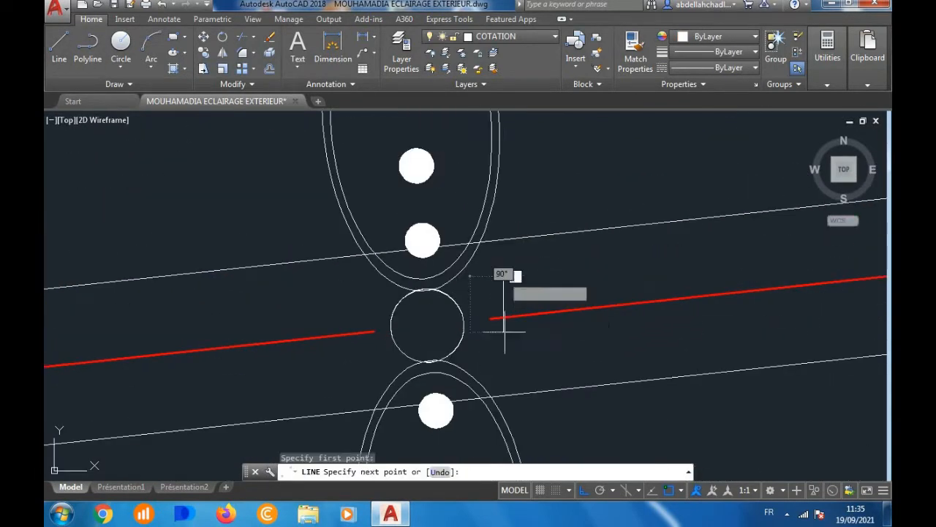
{"action": "left_click", "coordinate": [335, 365]}
{"action": "left_click", "coordinate": [332, 300]}
{"action": "key", "text": "Escape"}
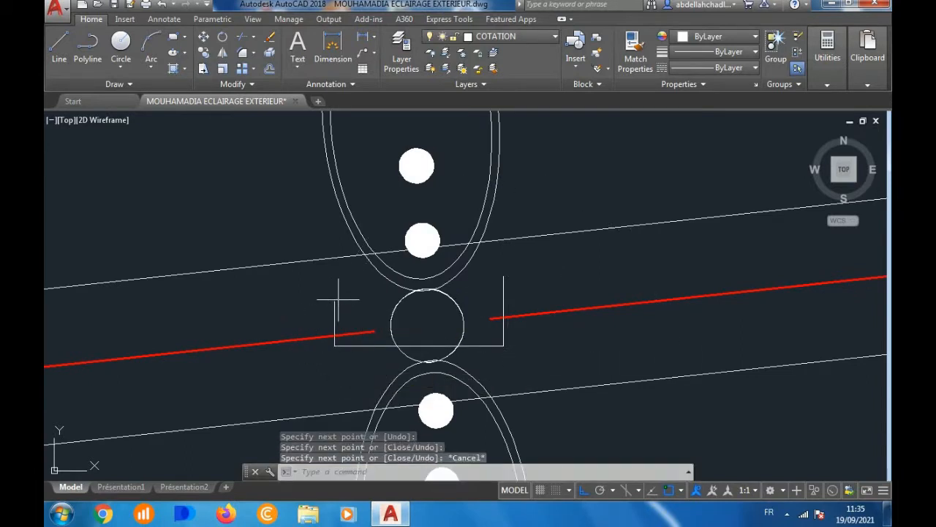
Step: Erase the three helper lines together with the red cable line running through the double lamps
{"action": "left_click", "coordinate": [336, 300]}
{"action": "left_click", "coordinate": [549, 271]}
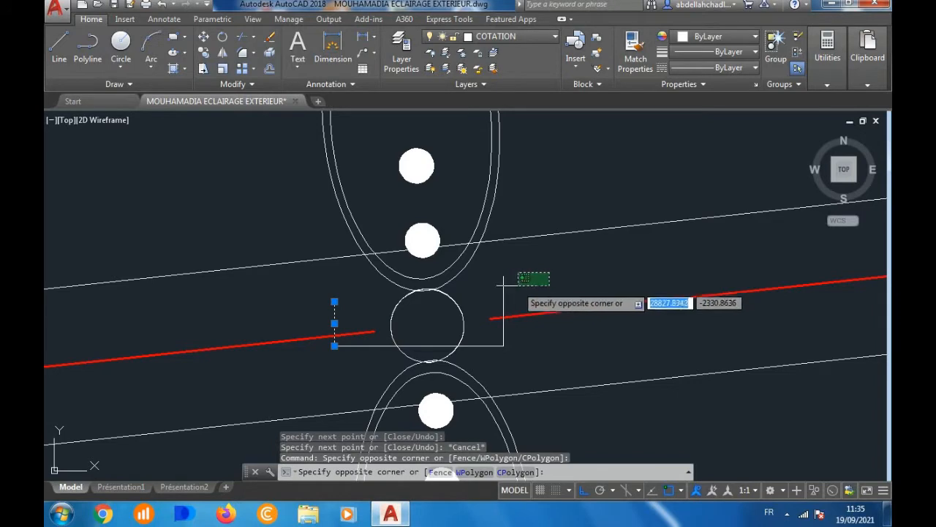
{"action": "key", "text": "Escape"}
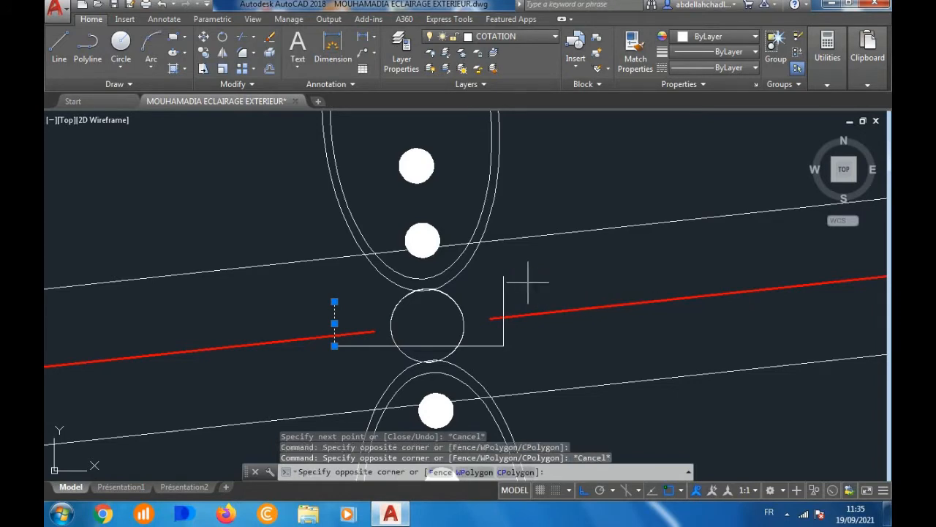
{"action": "left_click", "coordinate": [501, 354]}
{"action": "key", "text": "Delete"}
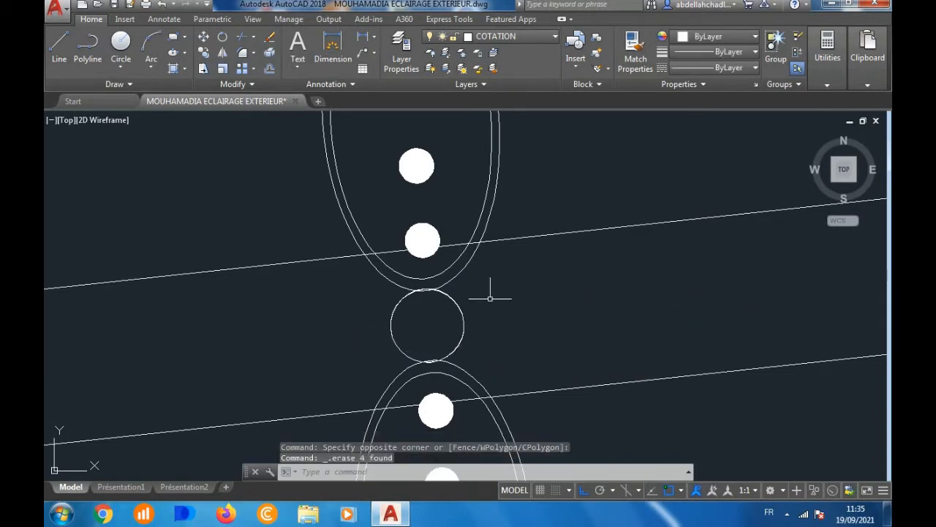
Step: Draw a line with ortho off from the end of the red cable to the centre of the next double lamp's base circle
{"action": "scroll", "coordinate": [490, 298], "scroll_direction": "down", "scroll_amount": 5}
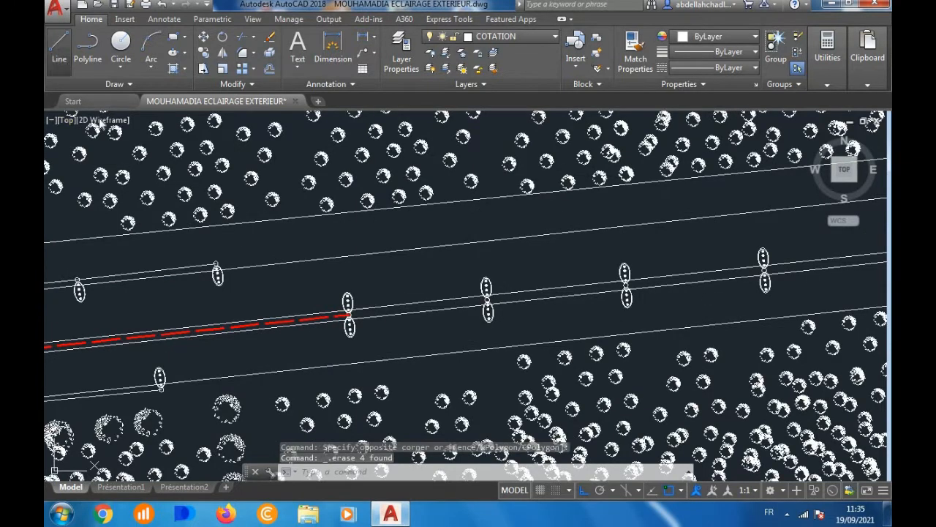
{"action": "left_click", "coordinate": [59, 59]}
{"action": "scroll", "coordinate": [366, 311], "scroll_direction": "up", "scroll_amount": 5}
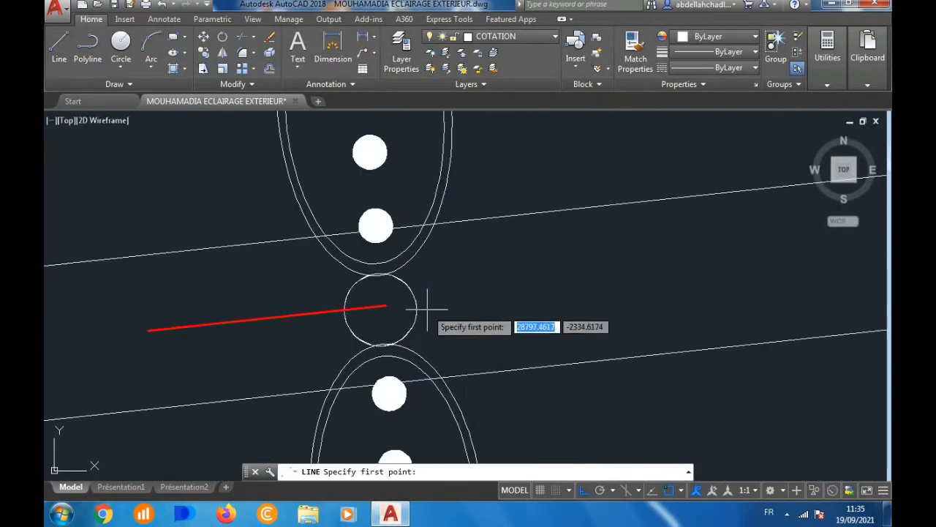
{"action": "left_click", "coordinate": [386, 305]}
{"action": "scroll", "coordinate": [334, 313], "scroll_direction": "down", "scroll_amount": 4}
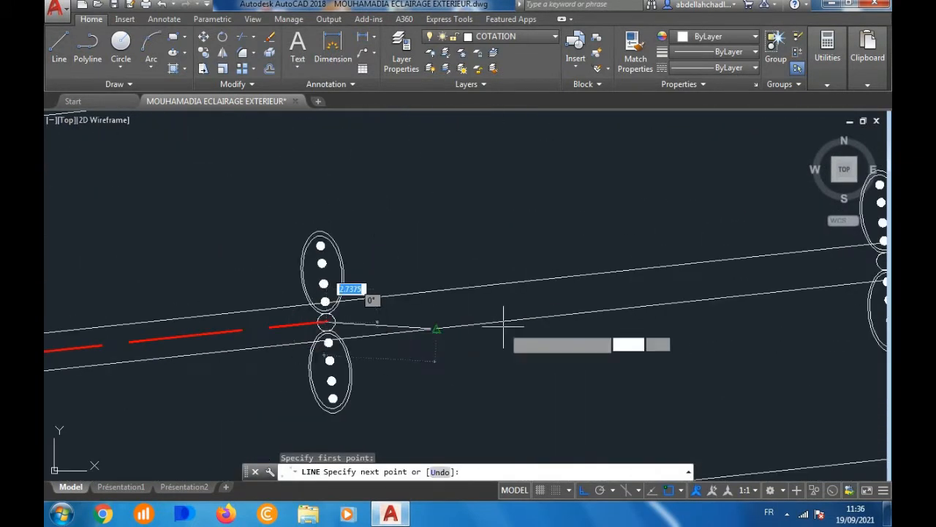
{"action": "scroll", "coordinate": [502, 311], "scroll_direction": "down", "scroll_amount": 3}
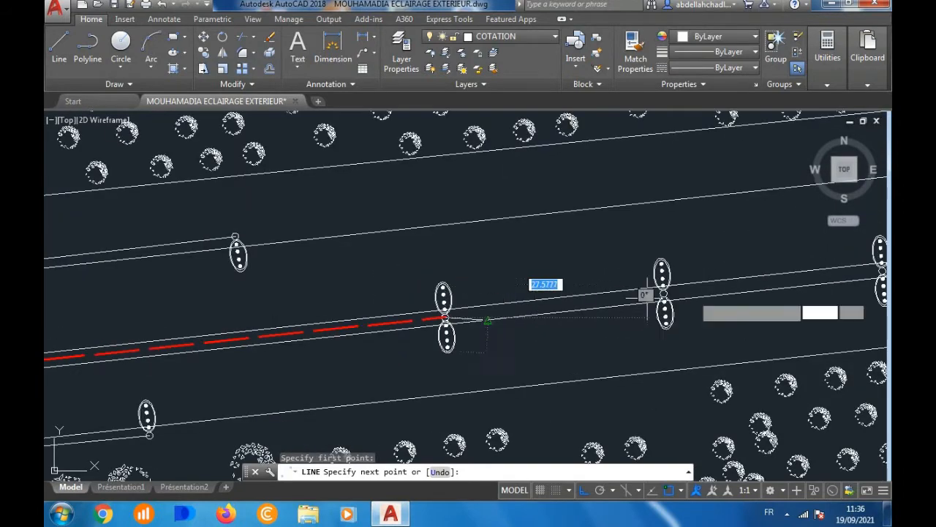
{"action": "scroll", "coordinate": [665, 310], "scroll_direction": "up", "scroll_amount": 3}
{"action": "scroll", "coordinate": [702, 386], "scroll_direction": "up", "scroll_amount": 3}
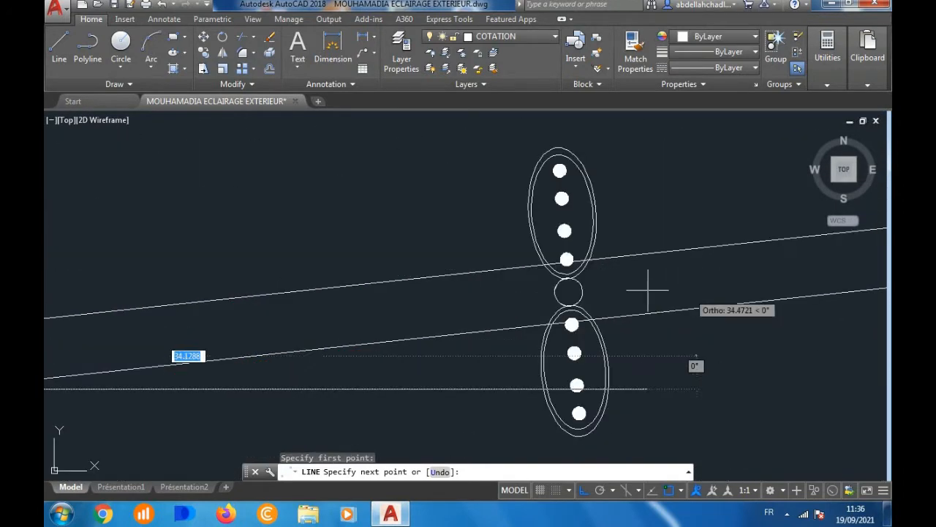
{"action": "key", "text": "F8"}
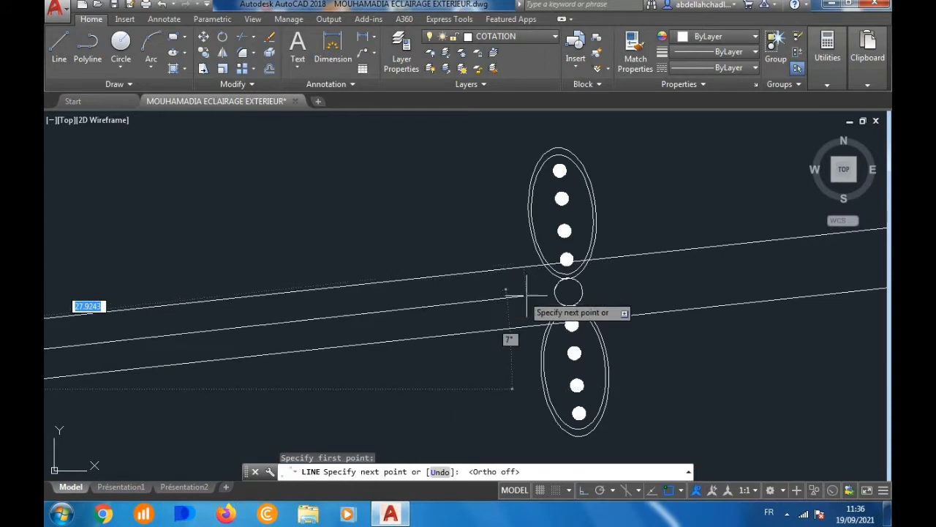
{"action": "left_click", "coordinate": [569, 292]}
Step: Continue the cable line to the centre of the following double lamp's base circle
{"action": "scroll", "coordinate": [407, 305], "scroll_direction": "down", "scroll_amount": 4}
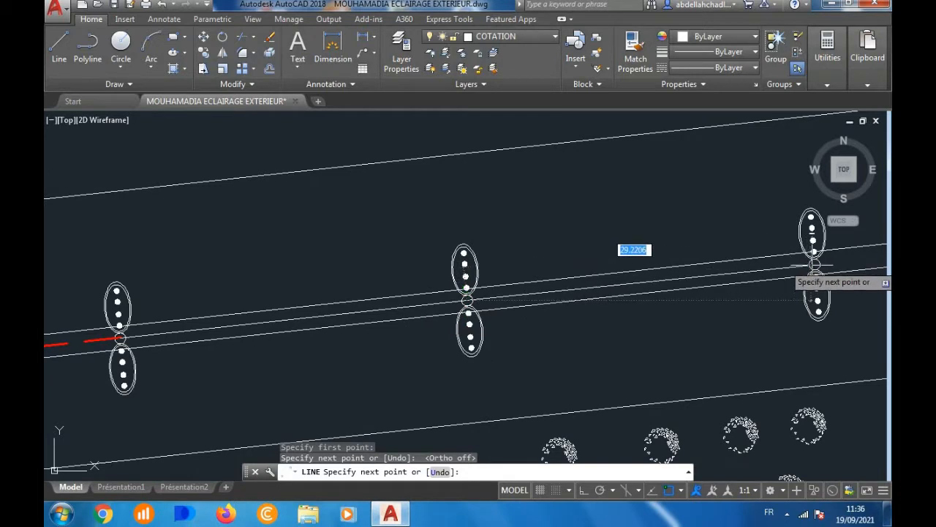
{"action": "scroll", "coordinate": [813, 265], "scroll_direction": "up", "scroll_amount": 5}
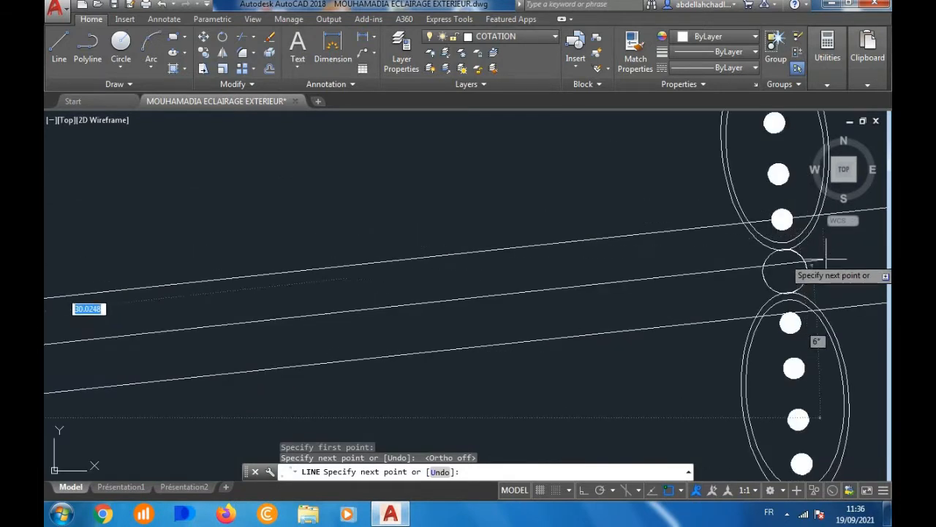
{"action": "left_click", "coordinate": [785, 272]}
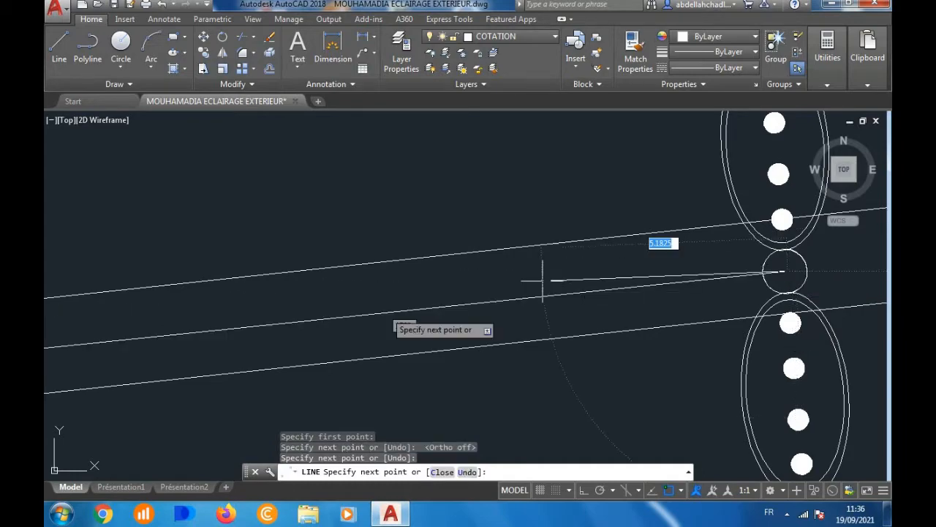
Step: Continue the cable line through the base circle centres of the two double lamps just before the column of larger trees north of the road
{"action": "scroll", "coordinate": [382, 297], "scroll_direction": "down", "scroll_amount": 6}
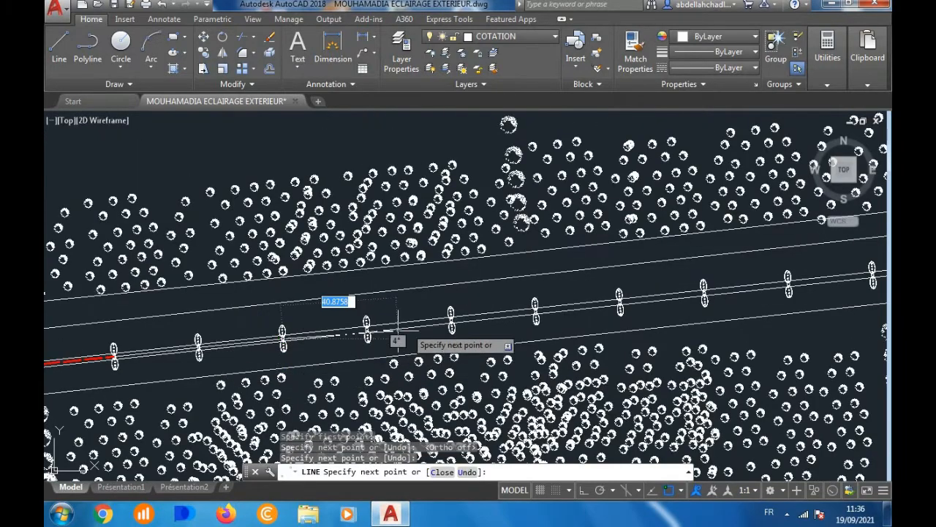
{"action": "scroll", "coordinate": [395, 333], "scroll_direction": "up", "scroll_amount": 2}
{"action": "scroll", "coordinate": [342, 338], "scroll_direction": "up", "scroll_amount": 8}
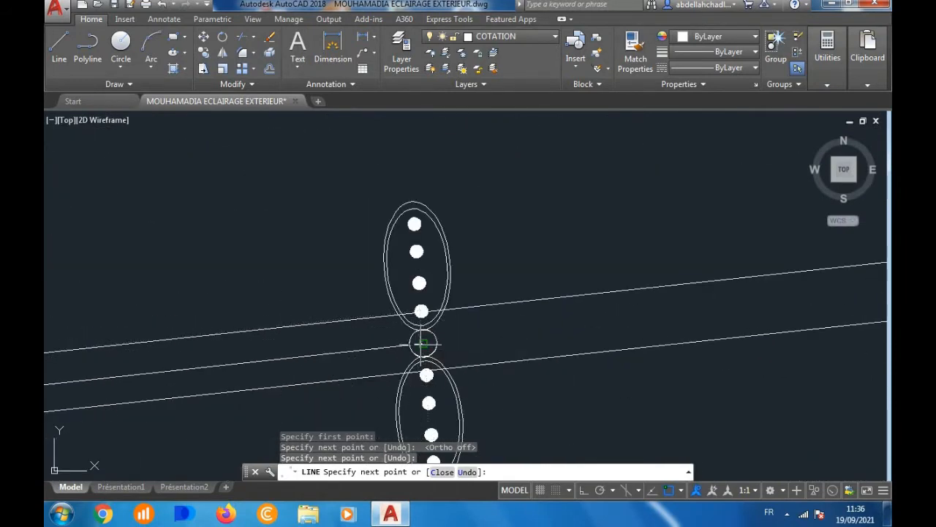
{"action": "left_click", "coordinate": [423, 343]}
{"action": "scroll", "coordinate": [423, 342], "scroll_direction": "down", "scroll_amount": 8}
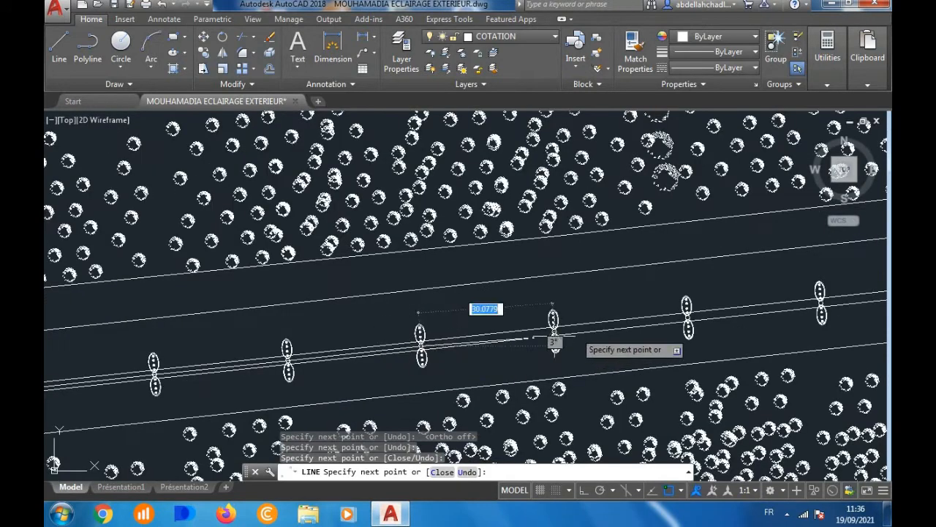
{"action": "scroll", "coordinate": [554, 339], "scroll_direction": "up", "scroll_amount": 4}
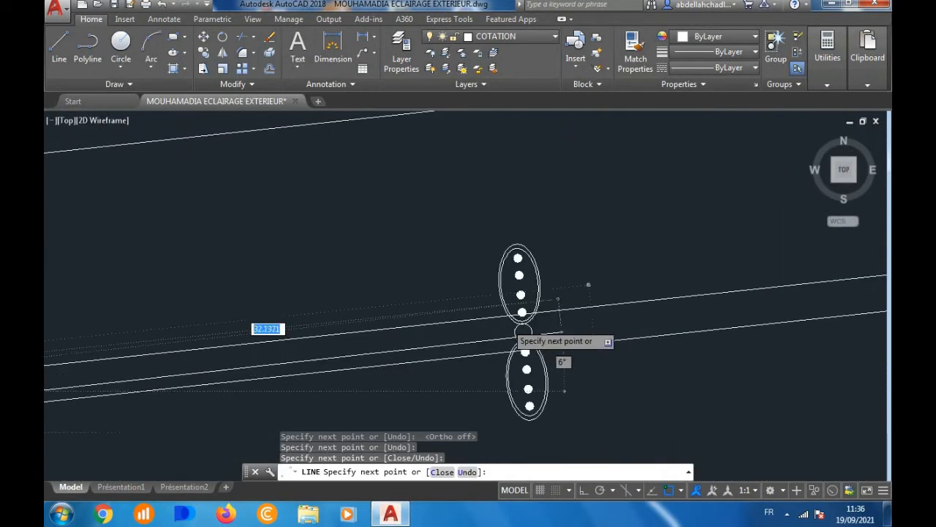
{"action": "scroll", "coordinate": [522, 333], "scroll_direction": "up", "scroll_amount": 4}
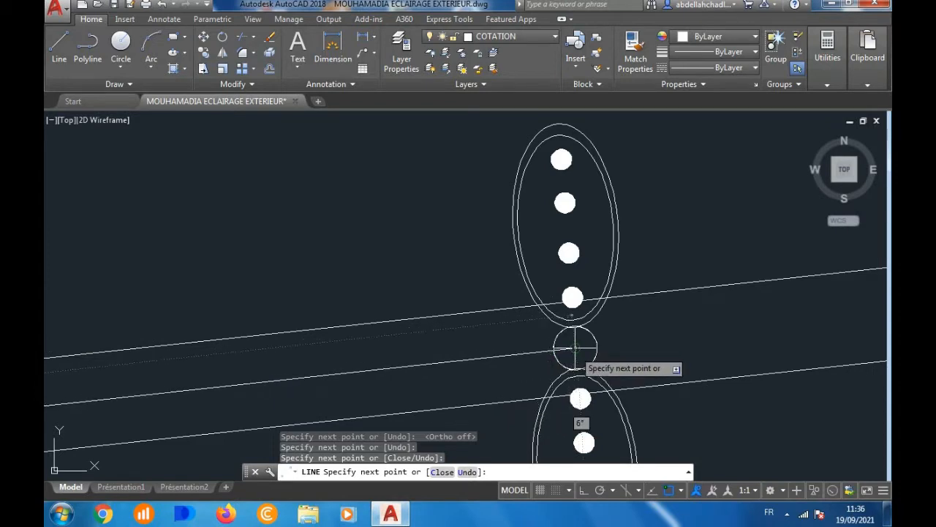
{"action": "left_click", "coordinate": [574, 348]}
Step: Extend the cable line to the base circle centres of the first two double lamps past the northern column of larger trees
{"action": "scroll", "coordinate": [429, 316], "scroll_direction": "down", "scroll_amount": 5}
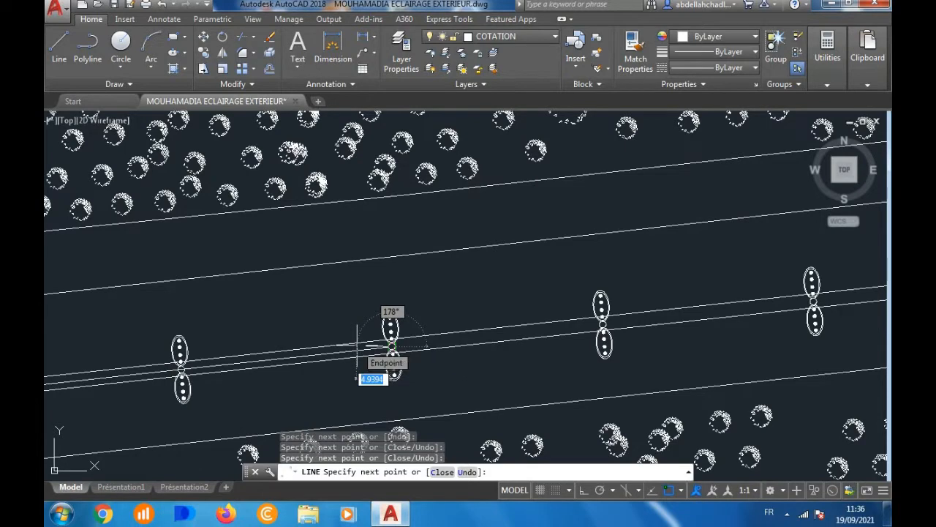
{"action": "scroll", "coordinate": [629, 344], "scroll_direction": "up", "scroll_amount": 4}
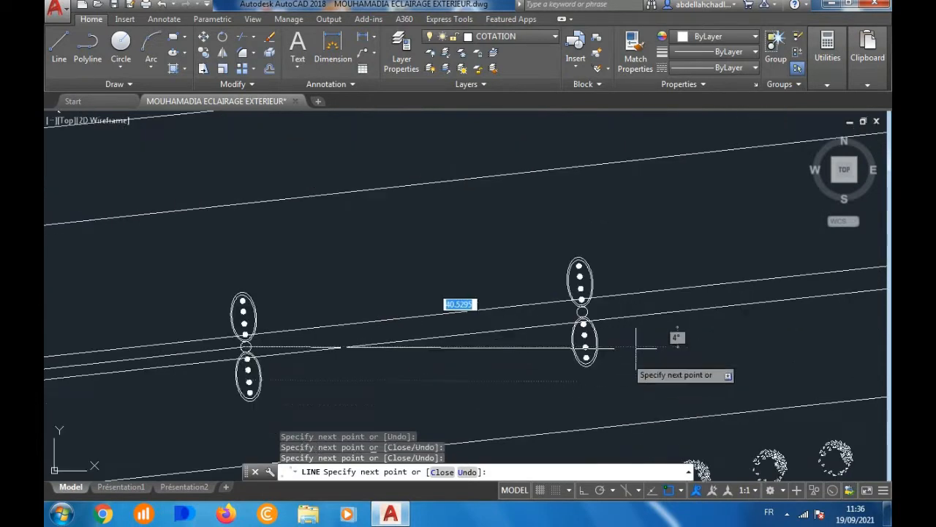
{"action": "scroll", "coordinate": [542, 278], "scroll_direction": "up", "scroll_amount": 1}
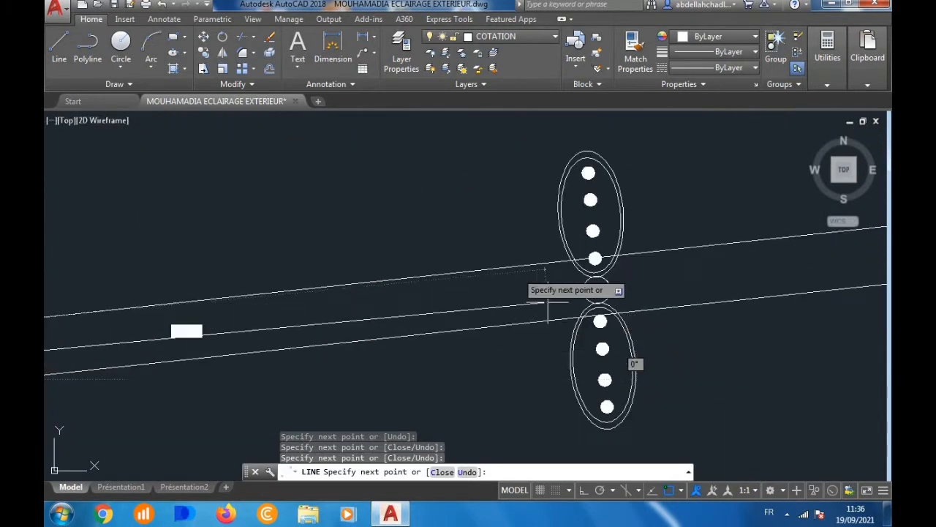
{"action": "left_click", "coordinate": [597, 291]}
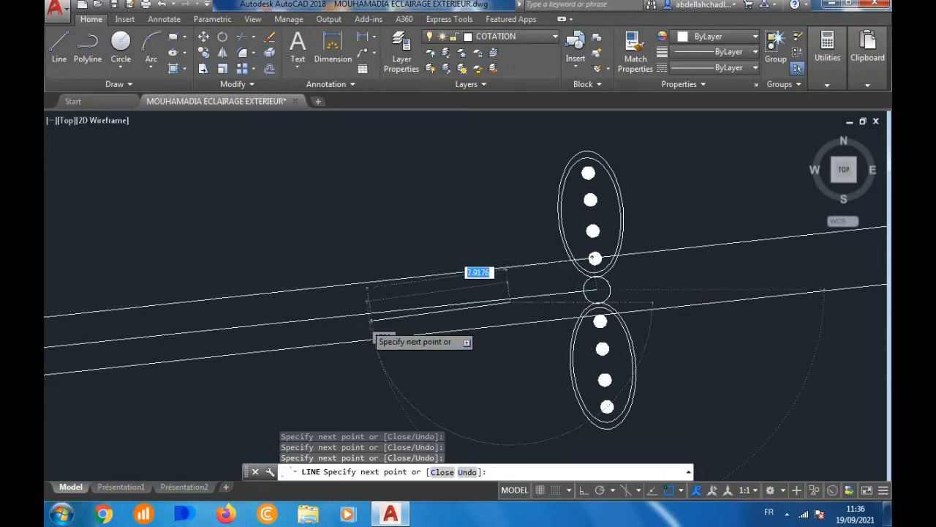
{"action": "scroll", "coordinate": [512, 296], "scroll_direction": "down", "scroll_amount": 3}
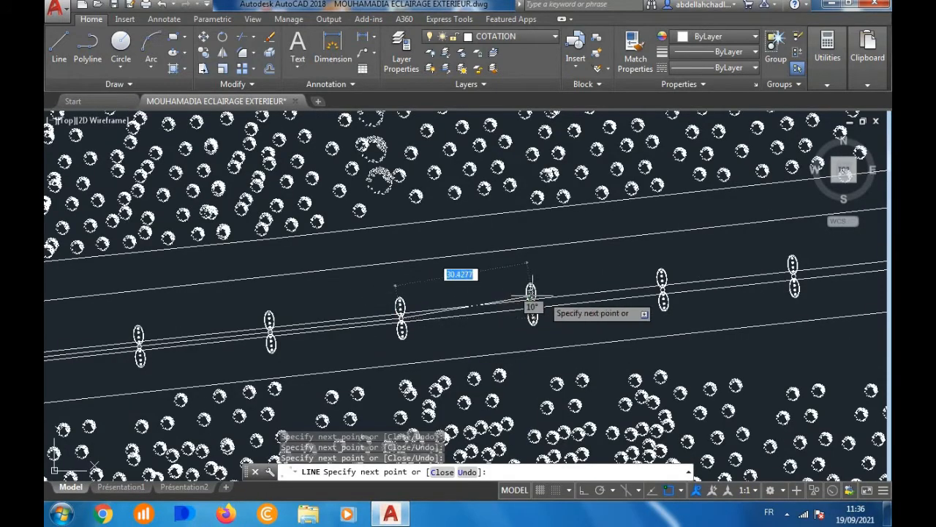
{"action": "scroll", "coordinate": [531, 296], "scroll_direction": "up", "scroll_amount": 6}
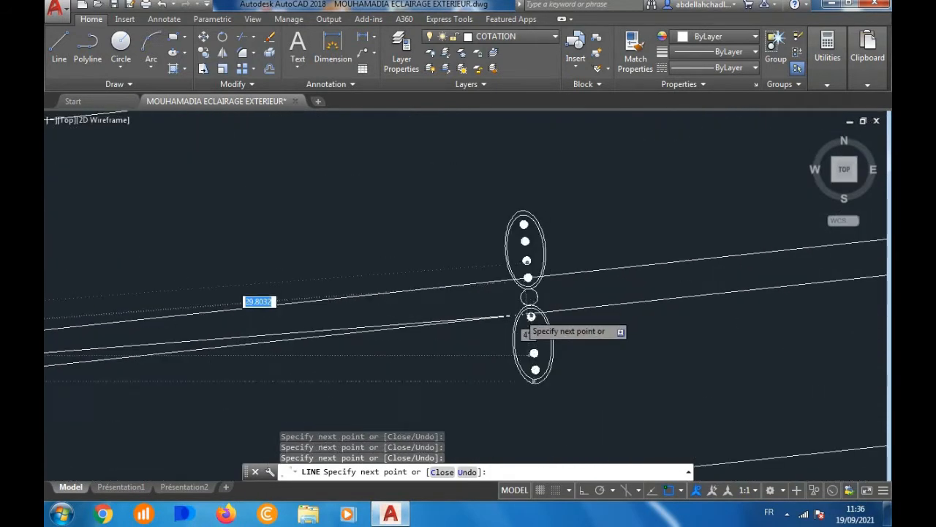
{"action": "scroll", "coordinate": [531, 316], "scroll_direction": "up", "scroll_amount": 3}
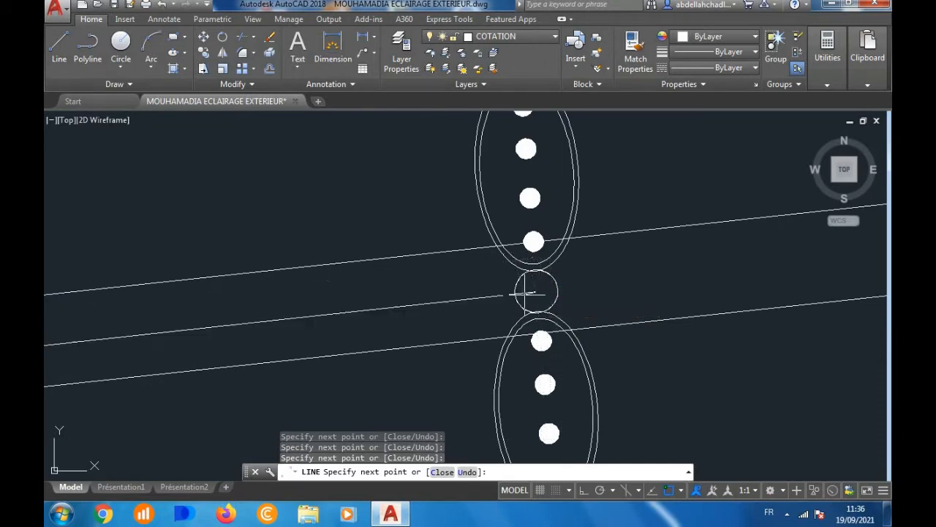
Step: Carry the cable line on through the next two double lamps' base circle centres, stopping one lamp short of the tree column south of the road
{"action": "scroll", "coordinate": [461, 314], "scroll_direction": "down", "scroll_amount": 5}
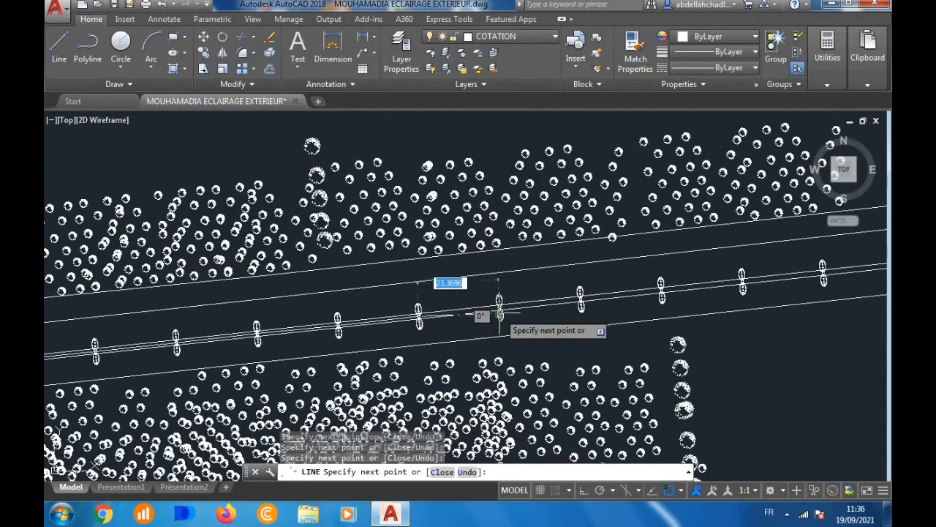
{"action": "scroll", "coordinate": [499, 315], "scroll_direction": "up", "scroll_amount": 6}
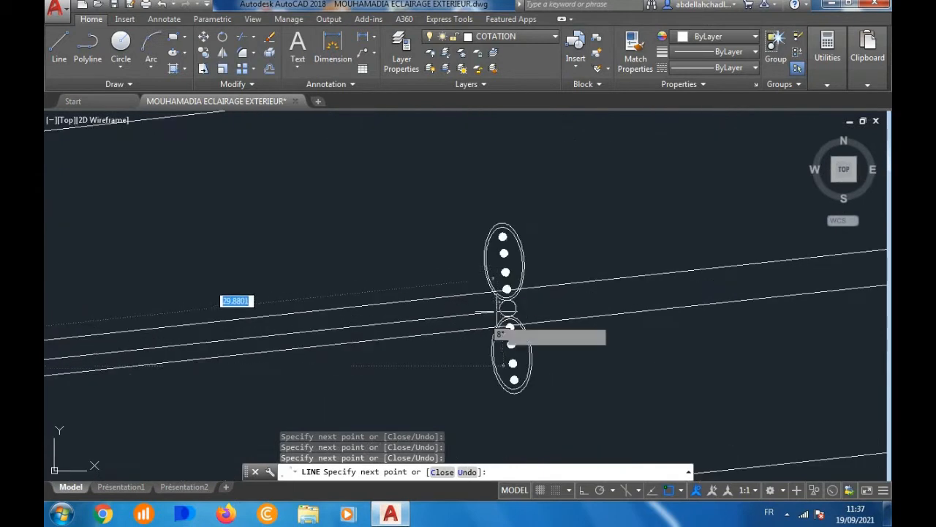
{"action": "scroll", "coordinate": [499, 314], "scroll_direction": "up", "scroll_amount": 3}
{"action": "scroll", "coordinate": [504, 308], "scroll_direction": "up", "scroll_amount": 2}
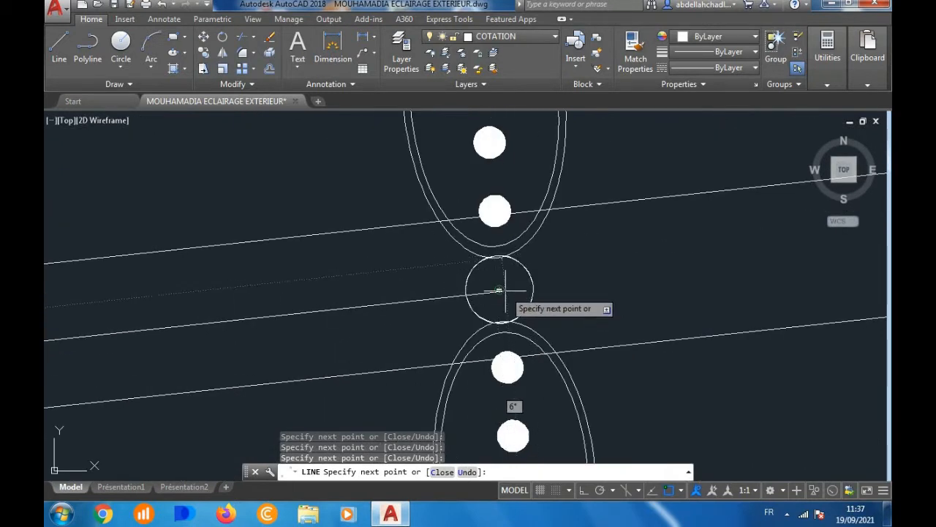
{"action": "scroll", "coordinate": [410, 340], "scroll_direction": "down", "scroll_amount": 6}
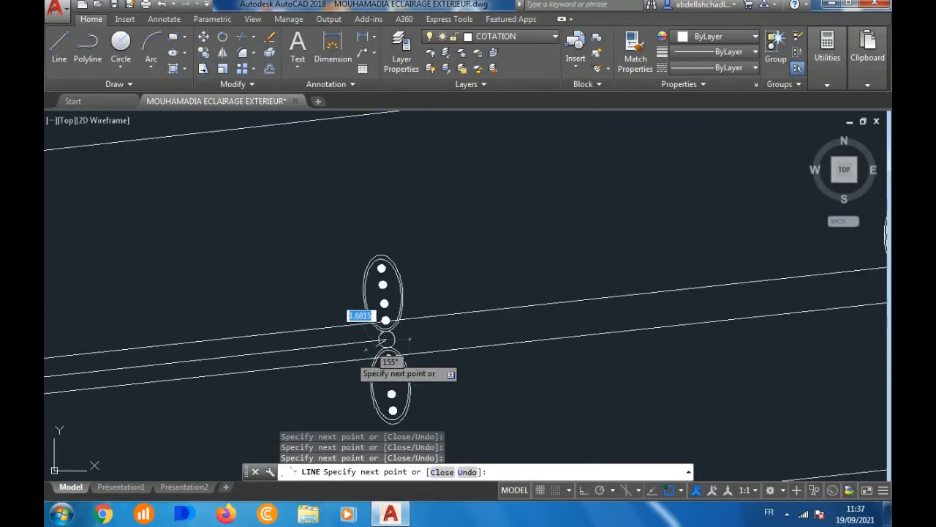
{"action": "scroll", "coordinate": [431, 336], "scroll_direction": "up", "scroll_amount": 5}
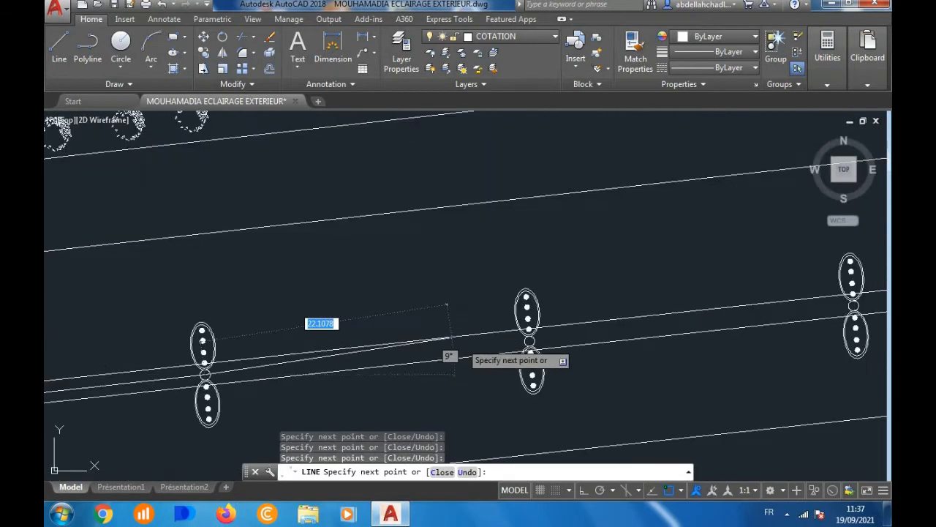
{"action": "scroll", "coordinate": [543, 342], "scroll_direction": "up", "scroll_amount": 4}
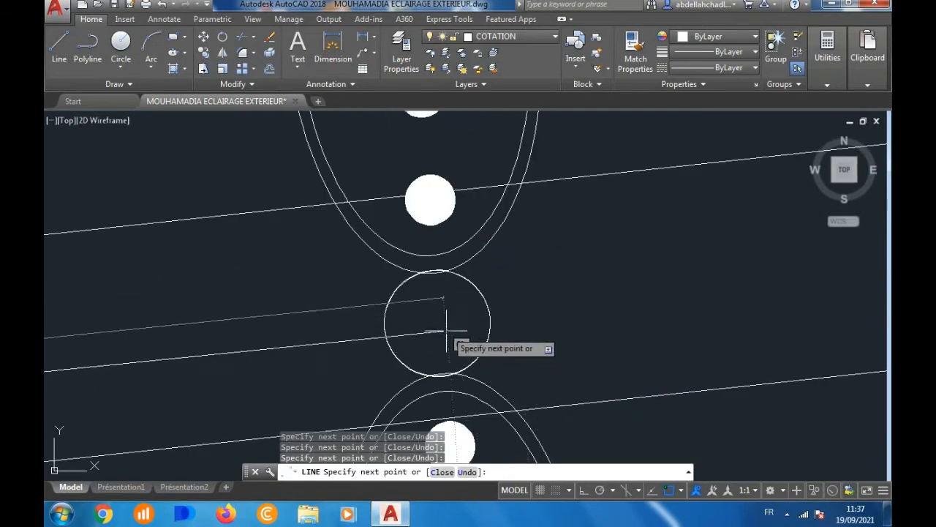
Step: Continue the cable line through three more base circle centres, from the lamp by the southern tree column to the last lamp alongside the northern trees
{"action": "scroll", "coordinate": [409, 318], "scroll_direction": "down", "scroll_amount": 8}
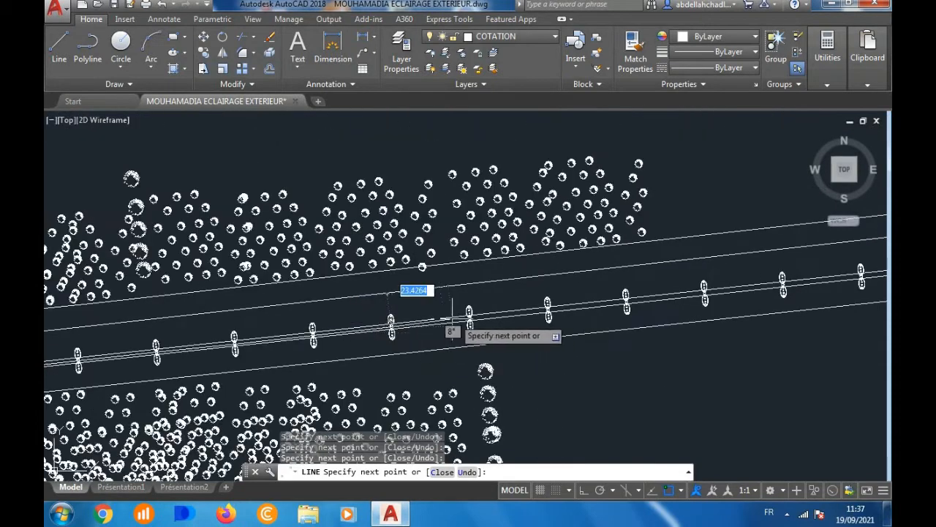
{"action": "scroll", "coordinate": [452, 320], "scroll_direction": "up", "scroll_amount": 8}
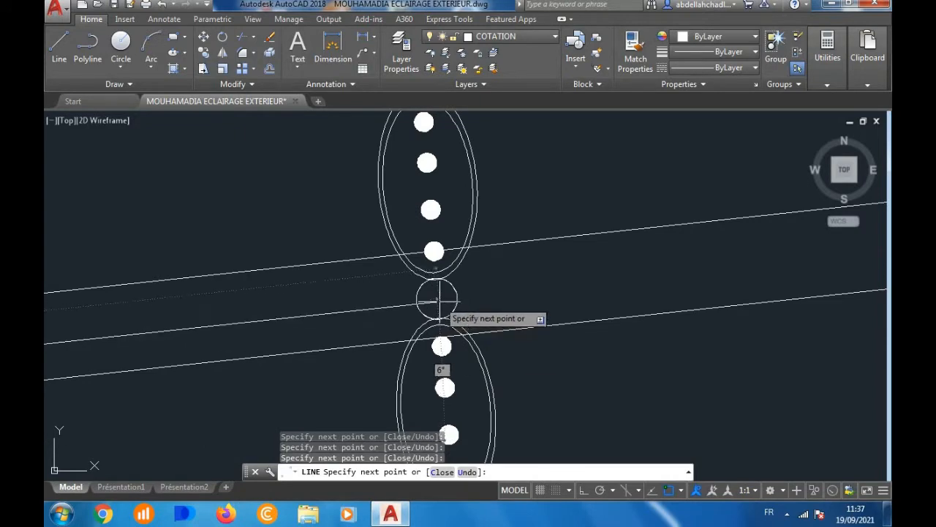
{"action": "scroll", "coordinate": [437, 300], "scroll_direction": "down", "scroll_amount": 10}
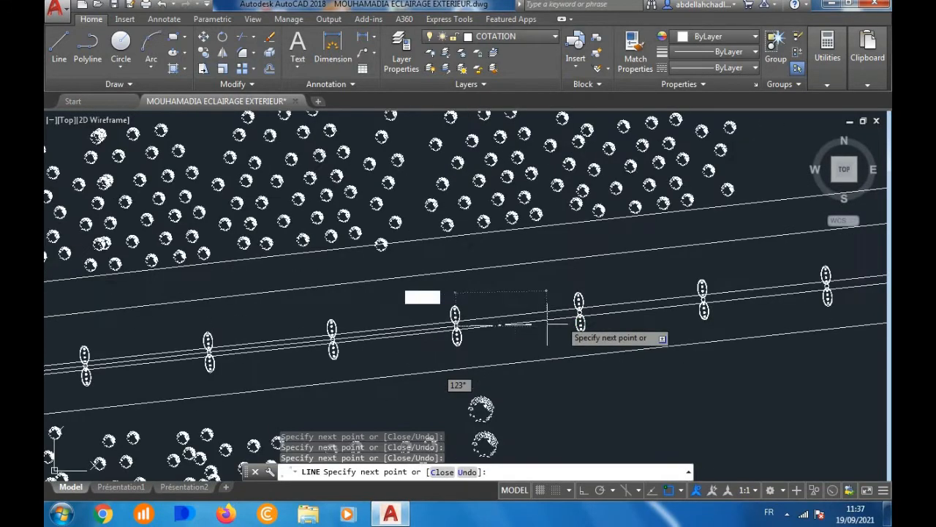
{"action": "scroll", "coordinate": [547, 322], "scroll_direction": "up", "scroll_amount": 10}
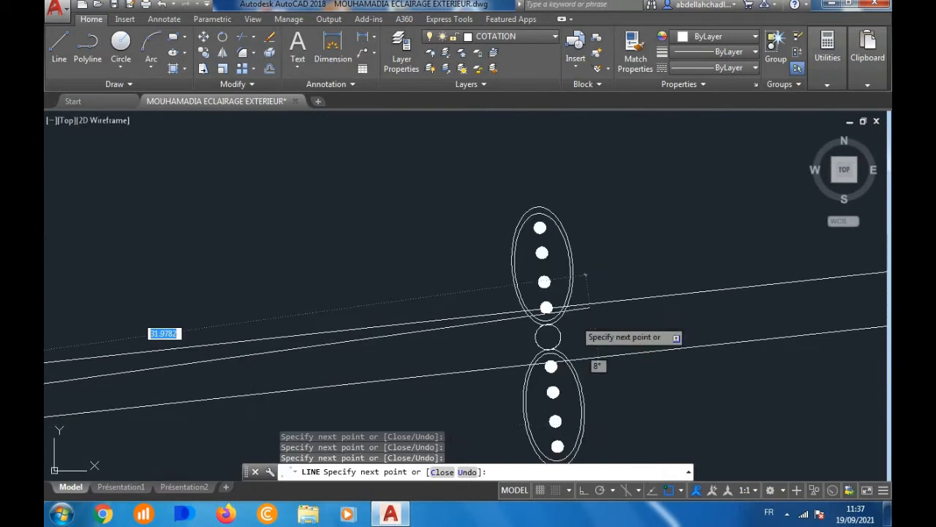
{"action": "scroll", "coordinate": [530, 349], "scroll_direction": "up", "scroll_amount": 2}
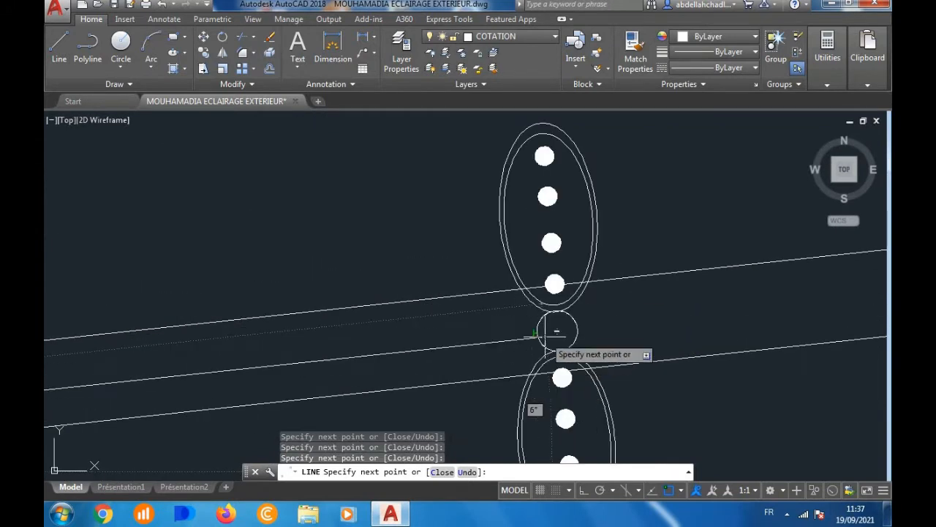
{"action": "scroll", "coordinate": [374, 327], "scroll_direction": "down", "scroll_amount": 6}
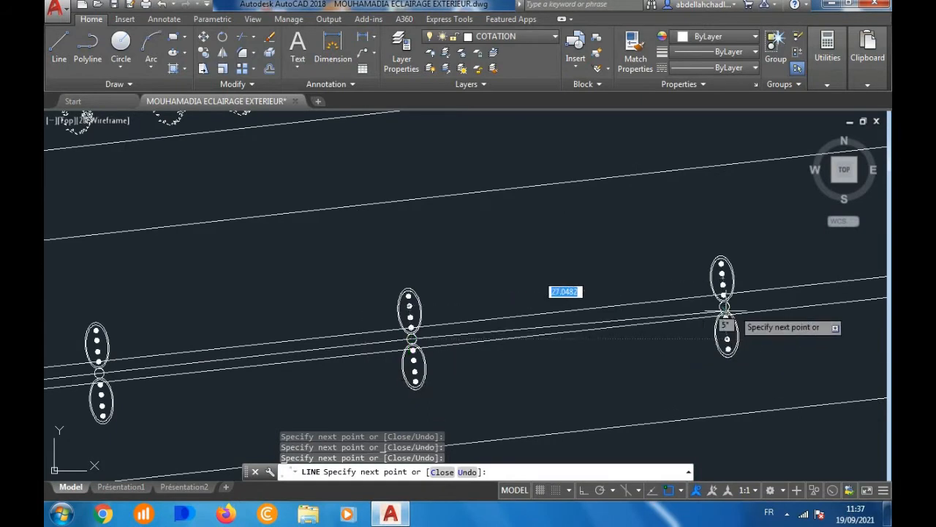
{"action": "scroll", "coordinate": [726, 316], "scroll_direction": "up", "scroll_amount": 2}
{"action": "scroll", "coordinate": [722, 314], "scroll_direction": "up", "scroll_amount": 4}
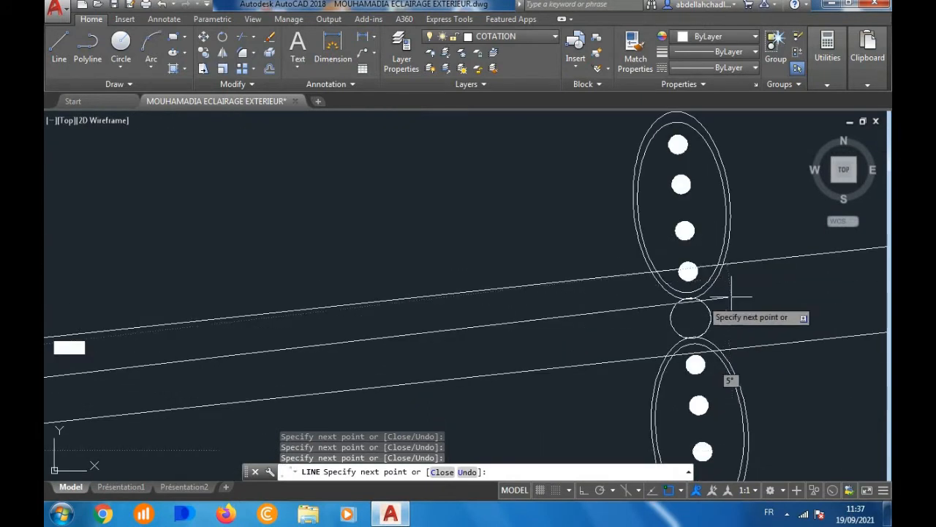
{"action": "scroll", "coordinate": [730, 296], "scroll_direction": "up", "scroll_amount": 2}
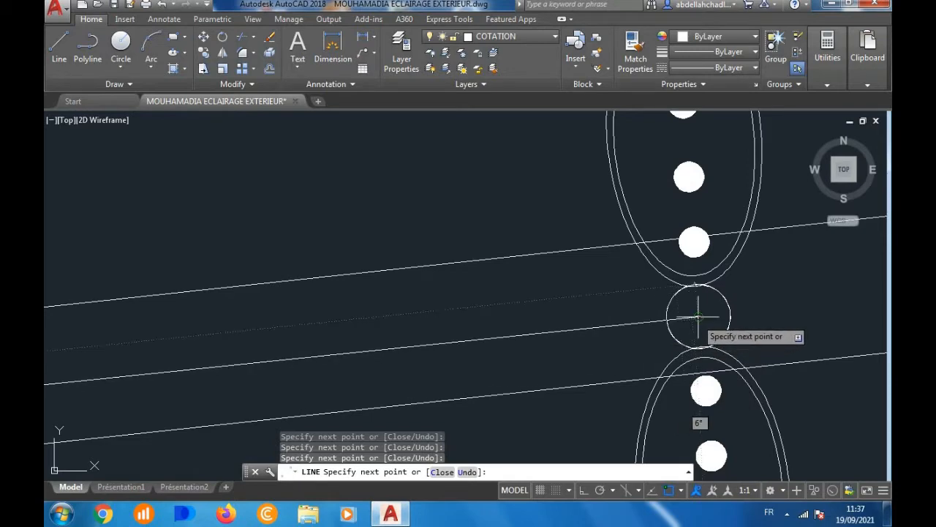
Step: Extend the cable line over the next two base circle centres, up to the third-last double lamp before the road's eastern end
{"action": "scroll", "coordinate": [699, 317], "scroll_direction": "down", "scroll_amount": 10}
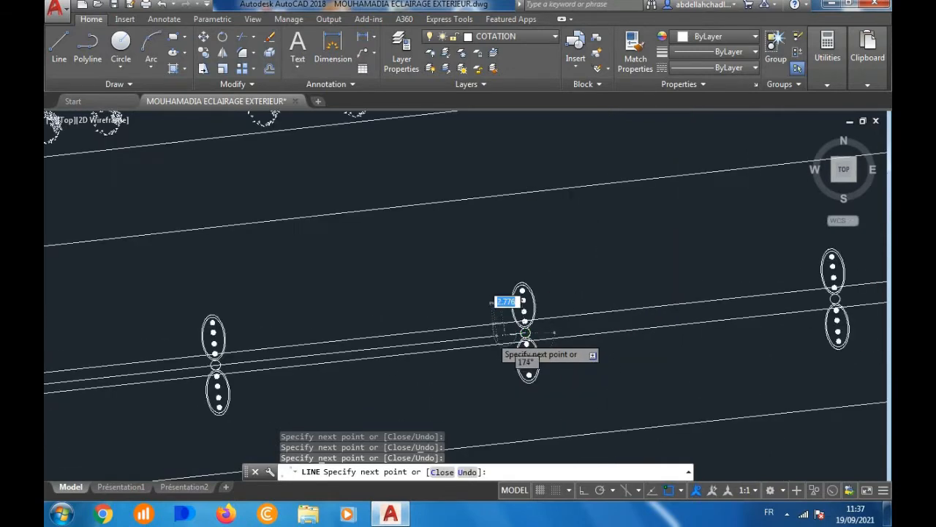
{"action": "scroll", "coordinate": [624, 318], "scroll_direction": "up", "scroll_amount": 2}
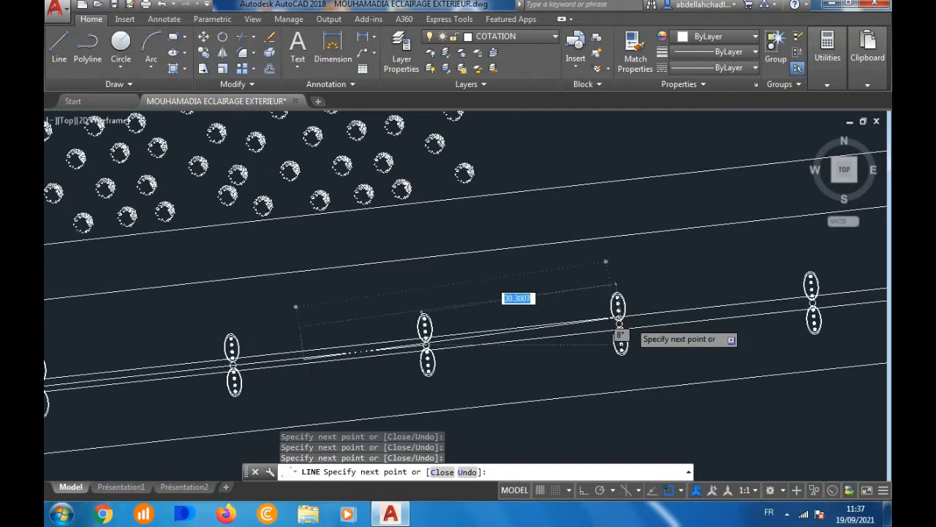
{"action": "scroll", "coordinate": [618, 320], "scroll_direction": "up", "scroll_amount": 5}
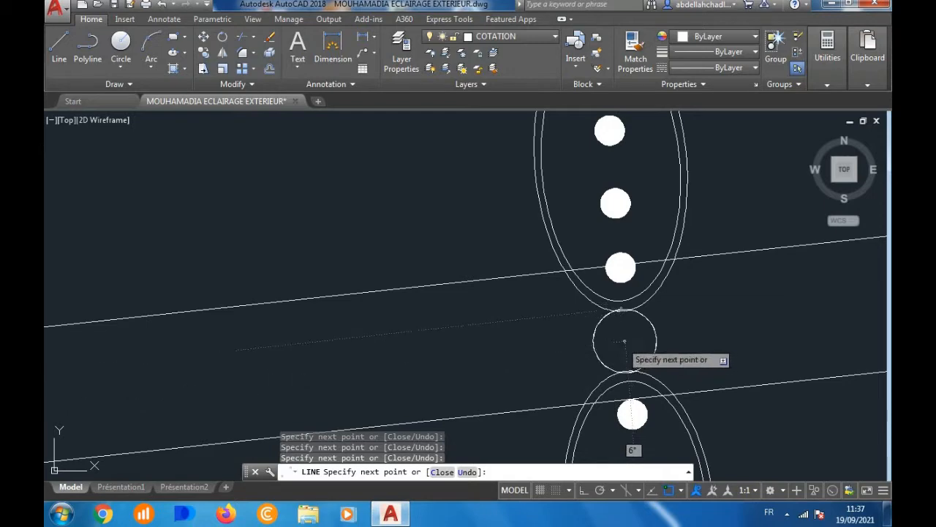
{"action": "scroll", "coordinate": [585, 342], "scroll_direction": "down", "scroll_amount": 5}
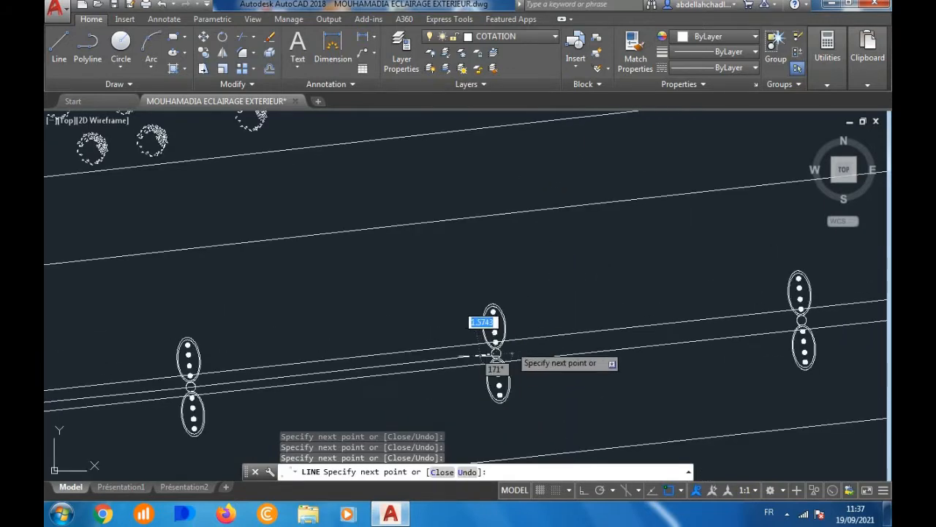
{"action": "scroll", "coordinate": [496, 338], "scroll_direction": "down", "scroll_amount": 2}
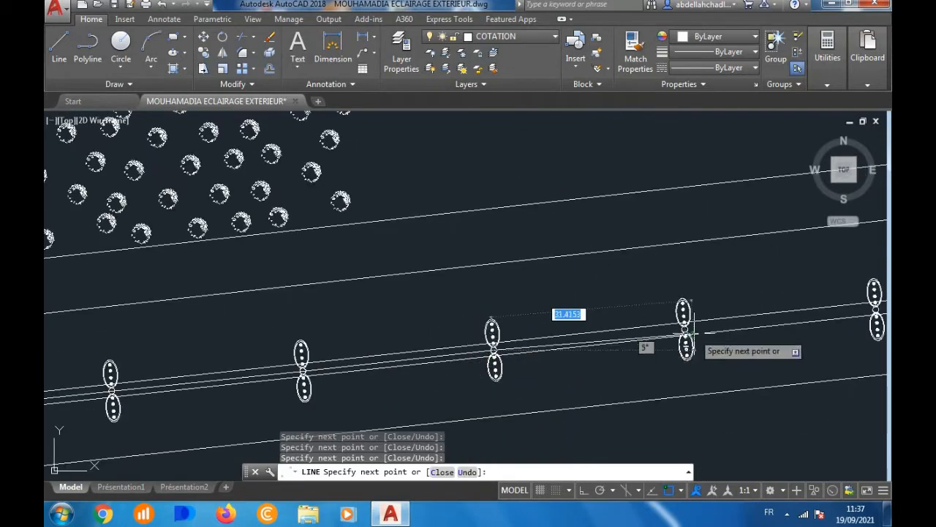
{"action": "scroll", "coordinate": [693, 333], "scroll_direction": "up", "scroll_amount": 2}
{"action": "scroll", "coordinate": [698, 343], "scroll_direction": "up", "scroll_amount": 4}
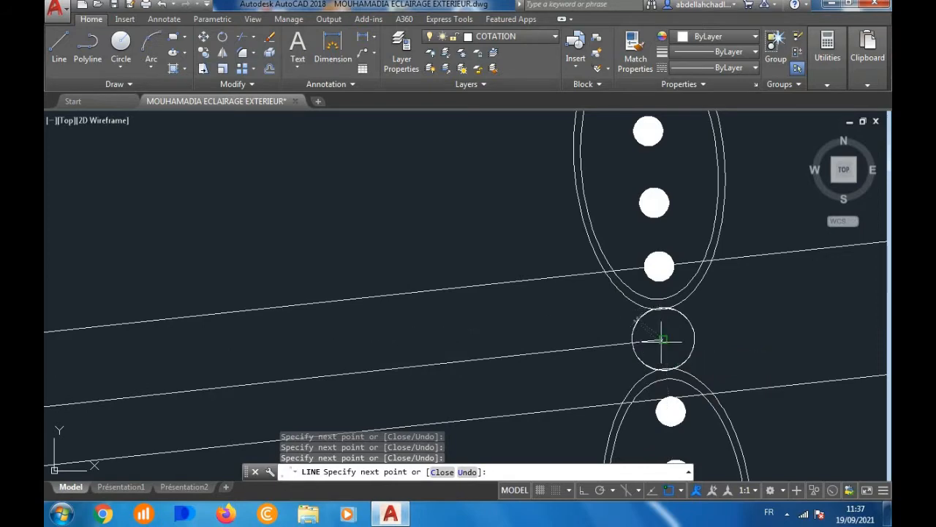
Step: Add the cable segment to the base circle centre of the second-to-last double lamp at the road's eastern end
{"action": "scroll", "coordinate": [626, 346], "scroll_direction": "down", "scroll_amount": 4}
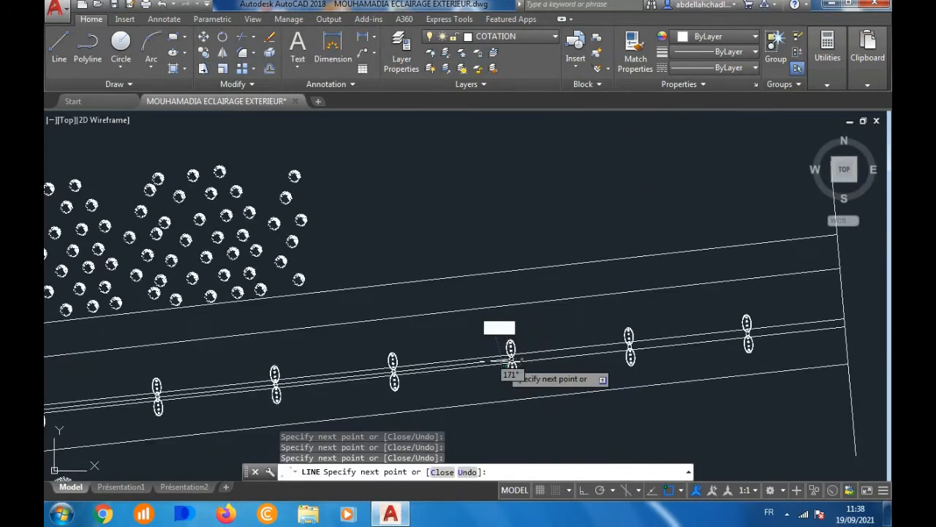
{"action": "scroll", "coordinate": [627, 350], "scroll_direction": "up", "scroll_amount": 5}
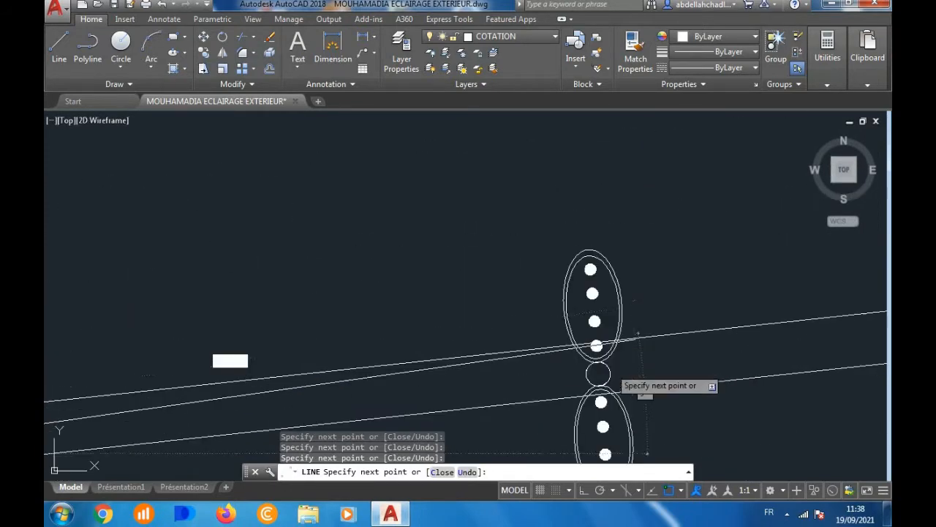
{"action": "scroll", "coordinate": [585, 380], "scroll_direction": "up", "scroll_amount": 2}
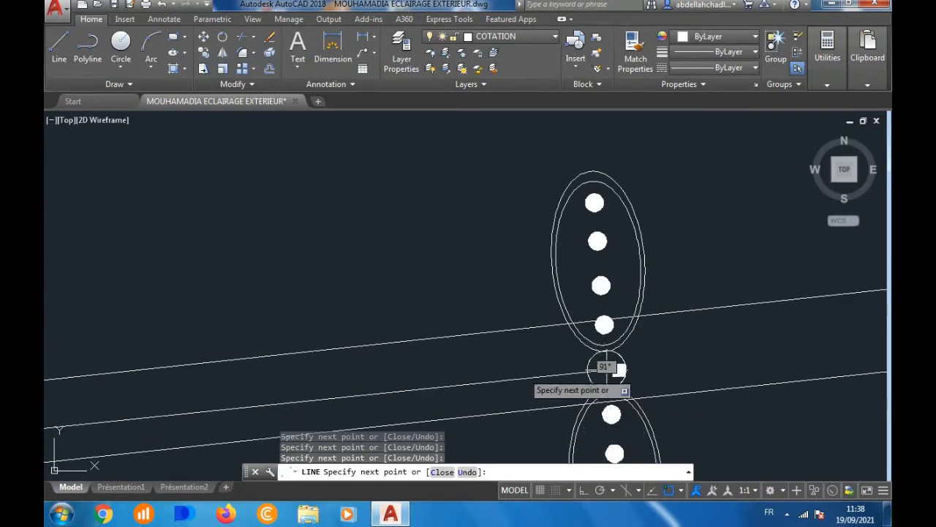
Step: Extend the cable line to the base circle centre of the last double lamp at the road's eastern end and finish it
{"action": "scroll", "coordinate": [523, 375], "scroll_direction": "down", "scroll_amount": 5}
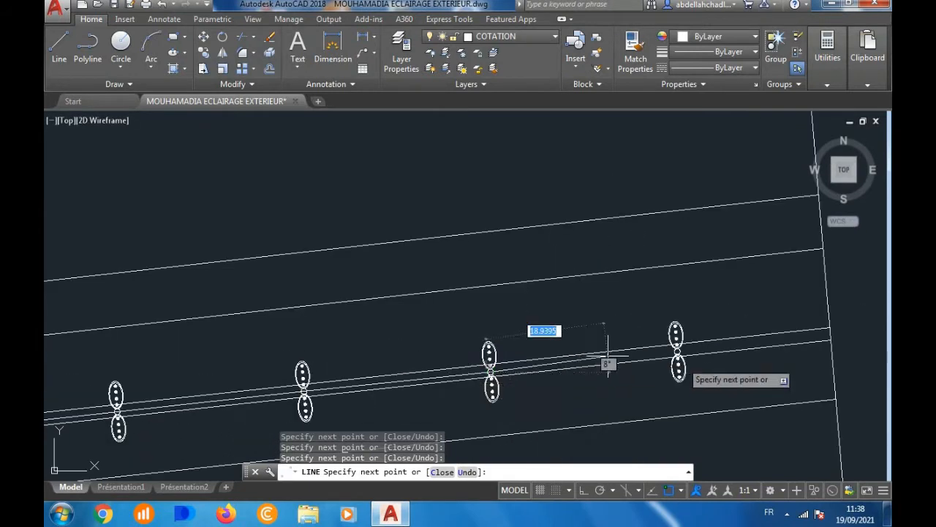
{"action": "scroll", "coordinate": [706, 352], "scroll_direction": "up", "scroll_amount": 2}
{"action": "scroll", "coordinate": [708, 353], "scroll_direction": "up", "scroll_amount": 3}
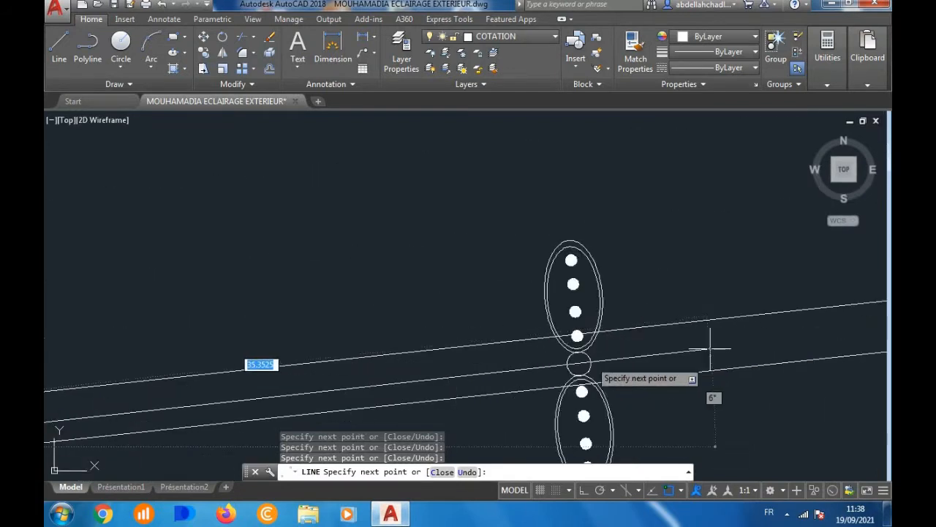
{"action": "left_click", "coordinate": [578, 364]}
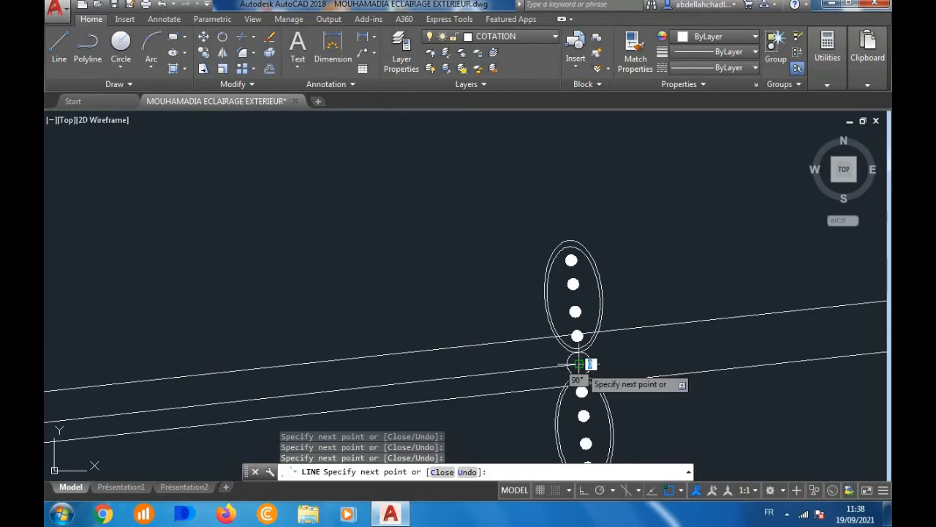
{"action": "key", "text": "Return"}
{"action": "scroll", "coordinate": [638, 359], "scroll_direction": "down", "scroll_amount": 2}
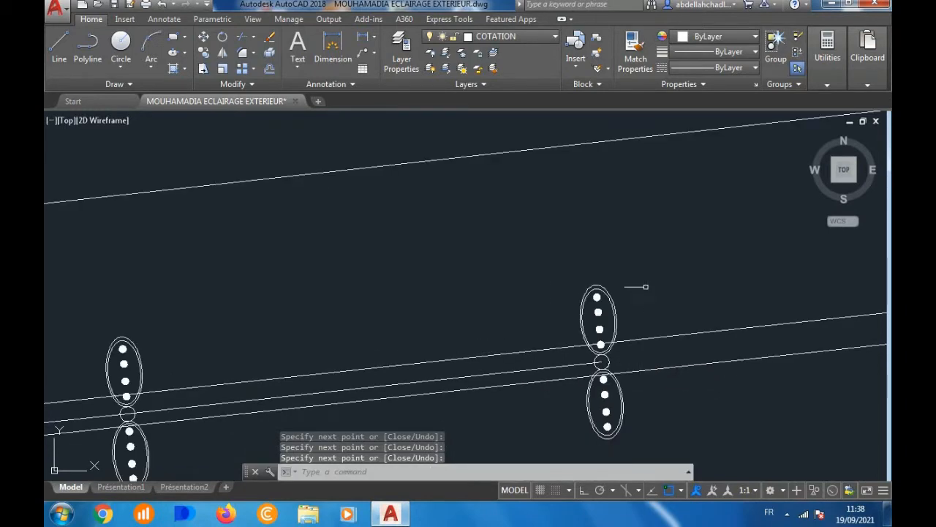
Step: Examine where the red cable run ends at the double lamp and how the new cable line continues east from it
{"action": "scroll", "coordinate": [646, 287], "scroll_direction": "down", "scroll_amount": 6}
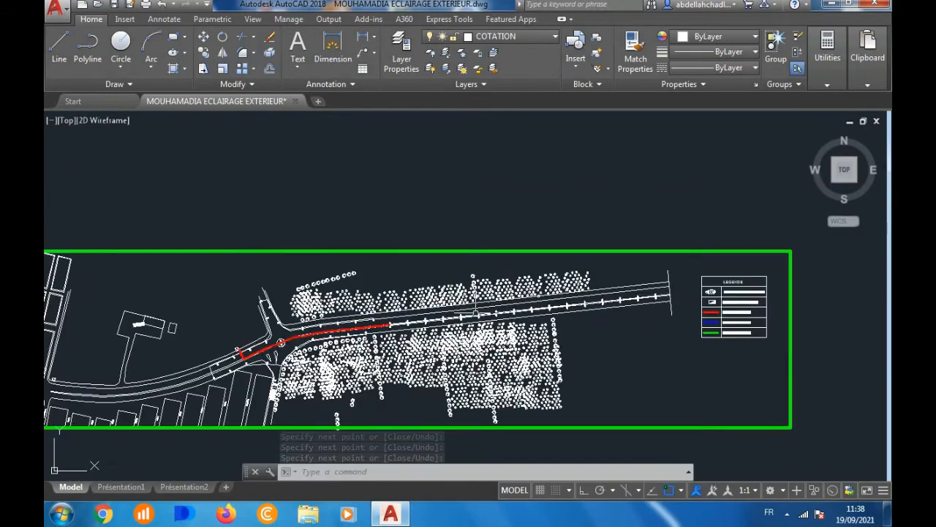
{"action": "scroll", "coordinate": [366, 326], "scroll_direction": "up", "scroll_amount": 8}
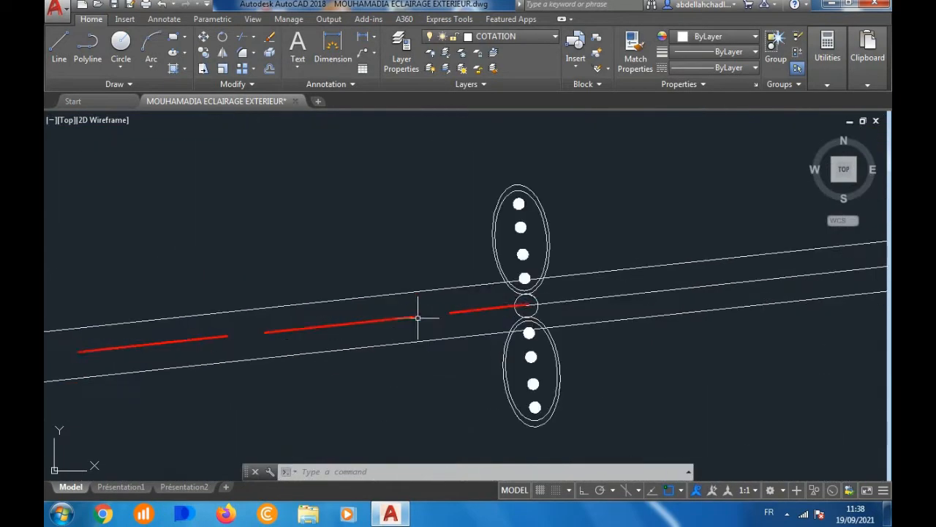
{"action": "left_click", "coordinate": [406, 312]}
{"action": "left_click", "coordinate": [397, 320]}
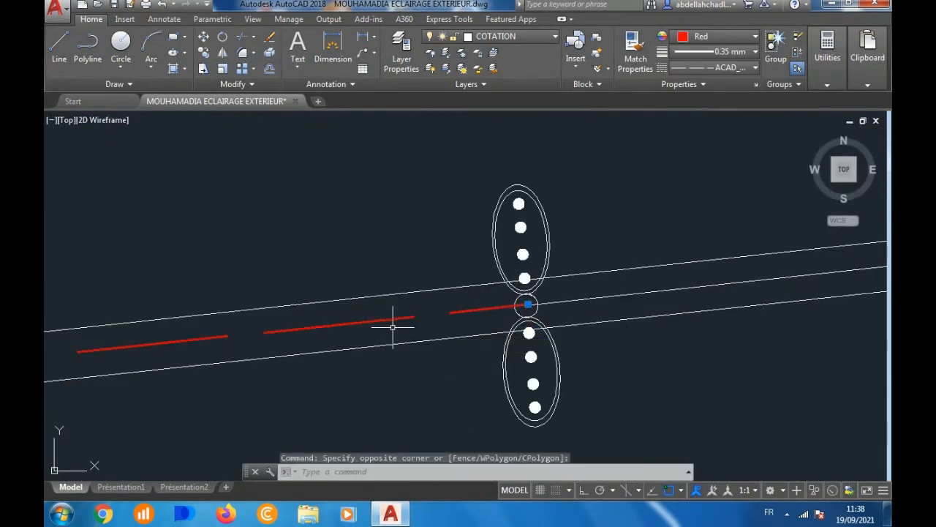
{"action": "scroll", "coordinate": [392, 325], "scroll_direction": "down", "scroll_amount": 2}
{"action": "key", "text": "Escape"}
{"action": "key", "text": "Escape"}
{"action": "scroll", "coordinate": [486, 320], "scroll_direction": "down", "scroll_amount": 5}
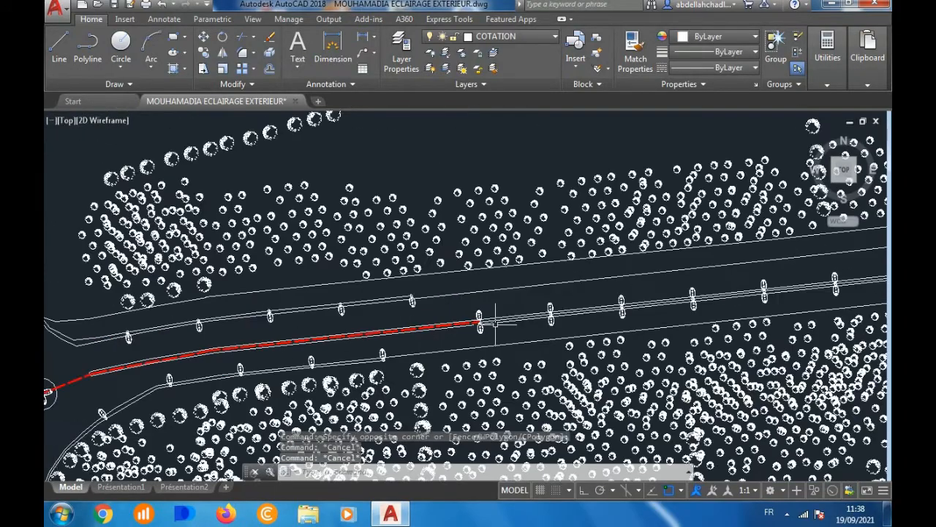
{"action": "scroll", "coordinate": [494, 321], "scroll_direction": "up", "scroll_amount": 5}
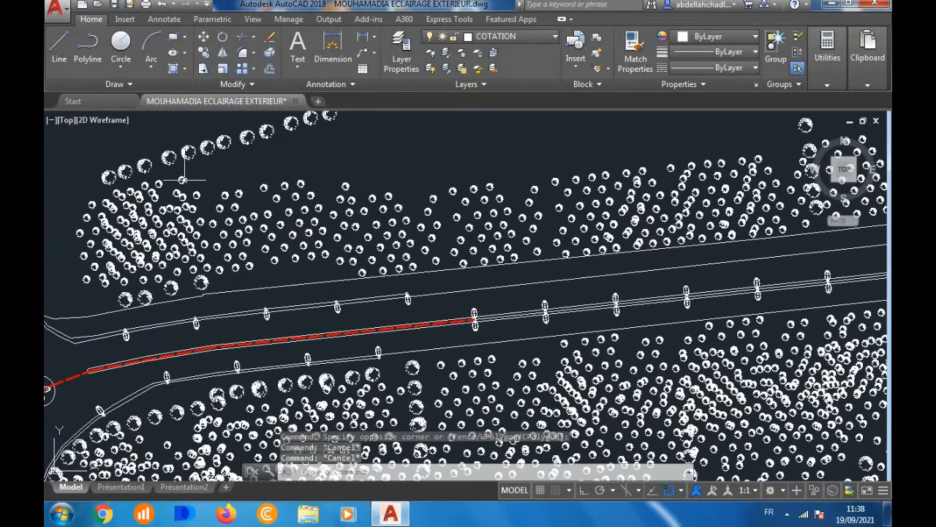
{"action": "scroll", "coordinate": [476, 317], "scroll_direction": "up", "scroll_amount": 8}
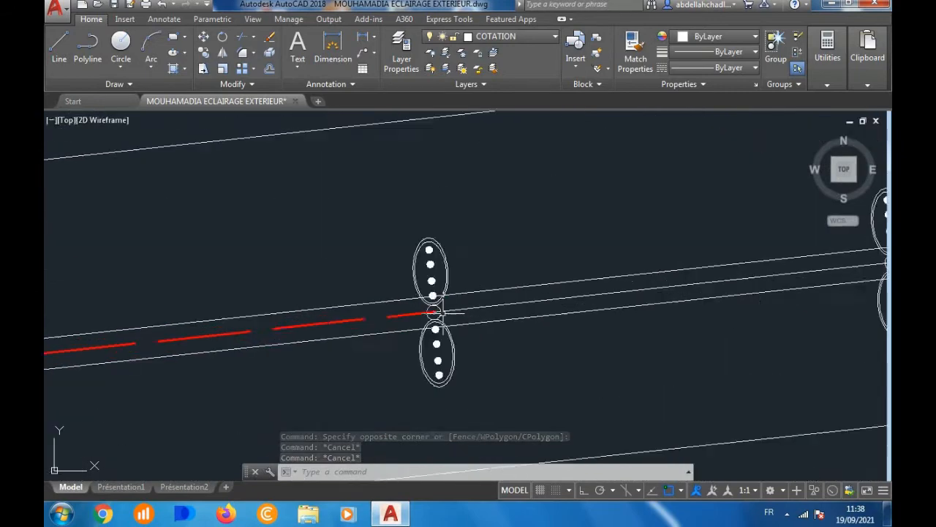
{"action": "scroll", "coordinate": [340, 247], "scroll_direction": "down", "scroll_amount": 5}
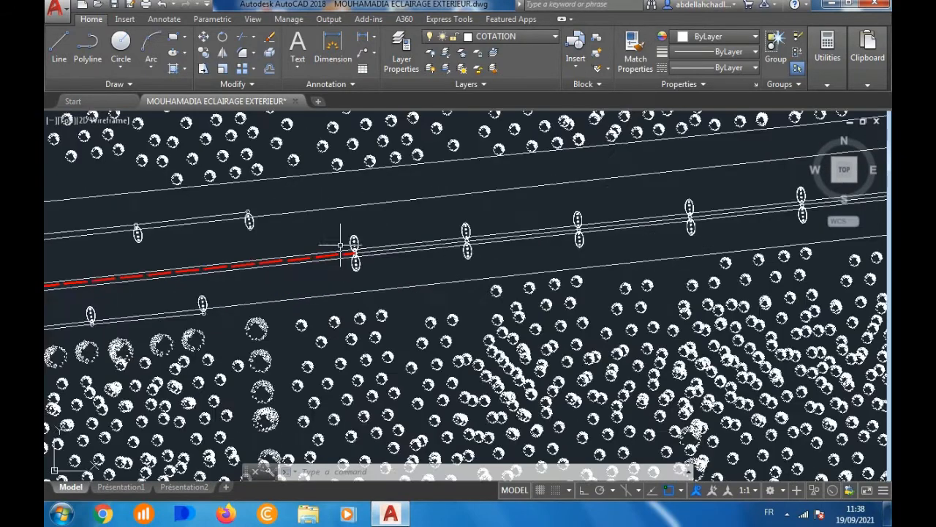
Step: Match the legend's blue Cable U1000 4x16mm² line properties onto the first two cable segments east of the red run
{"action": "scroll", "coordinate": [340, 247], "scroll_direction": "down", "scroll_amount": 6}
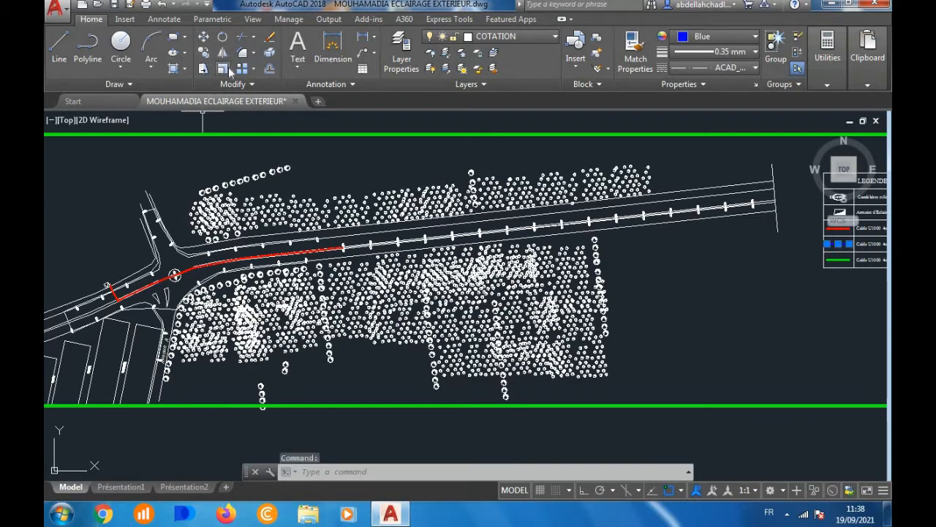
{"action": "left_click", "coordinate": [635, 51]}
{"action": "scroll", "coordinate": [347, 267], "scroll_direction": "up", "scroll_amount": 6}
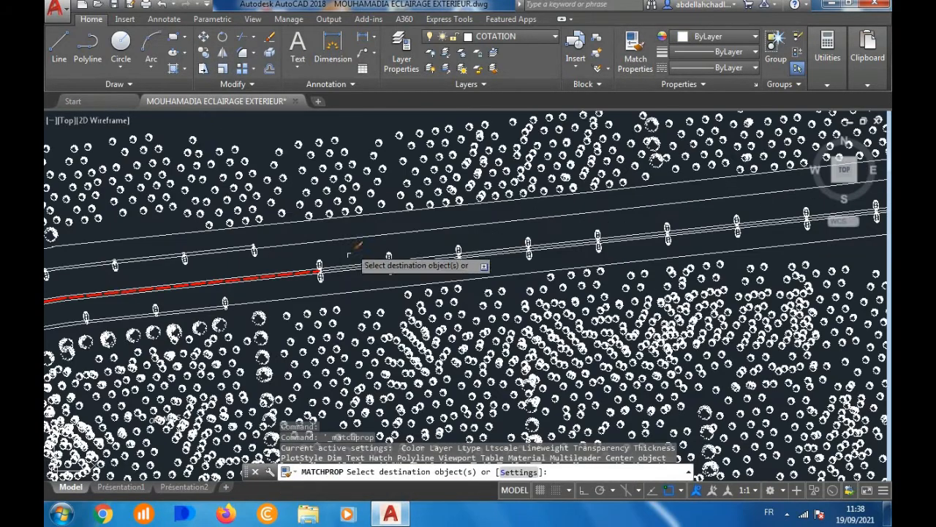
{"action": "left_click", "coordinate": [346, 268]}
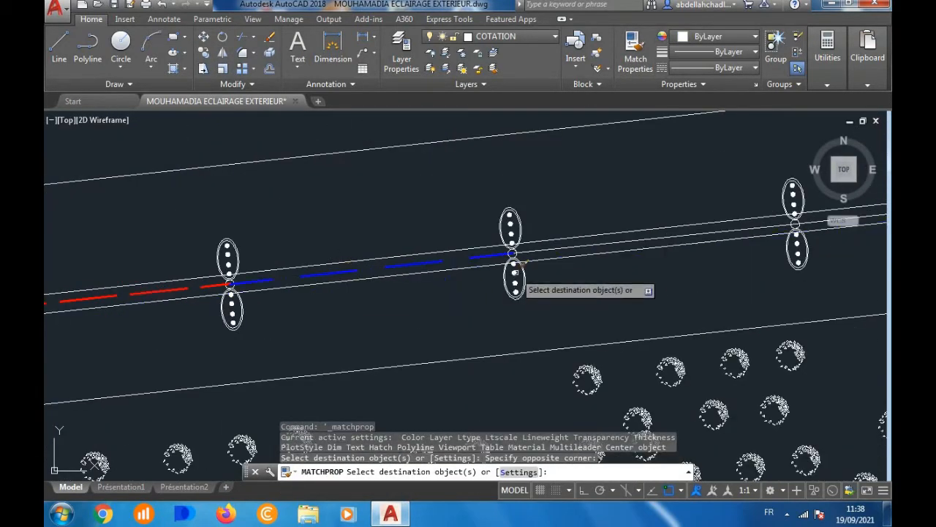
{"action": "left_click", "coordinate": [541, 250]}
{"action": "scroll", "coordinate": [434, 258], "scroll_direction": "down", "scroll_amount": 4}
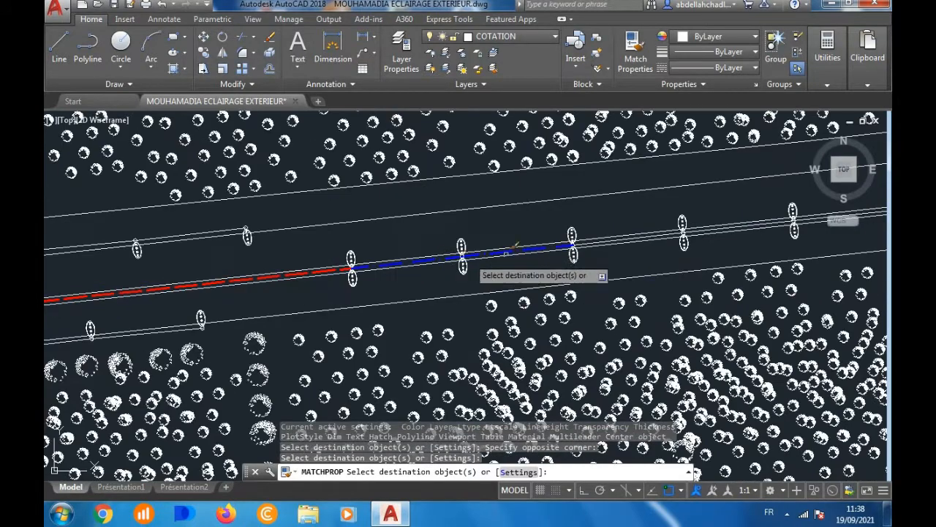
Step: Apply the matched blue cable style to the next cable segments eastward, continuing directly from the first two blue ones
{"action": "scroll", "coordinate": [576, 244], "scroll_direction": "up", "scroll_amount": 6}
{"action": "left_click", "coordinate": [593, 249]}
{"action": "scroll", "coordinate": [368, 267], "scroll_direction": "down", "scroll_amount": 5}
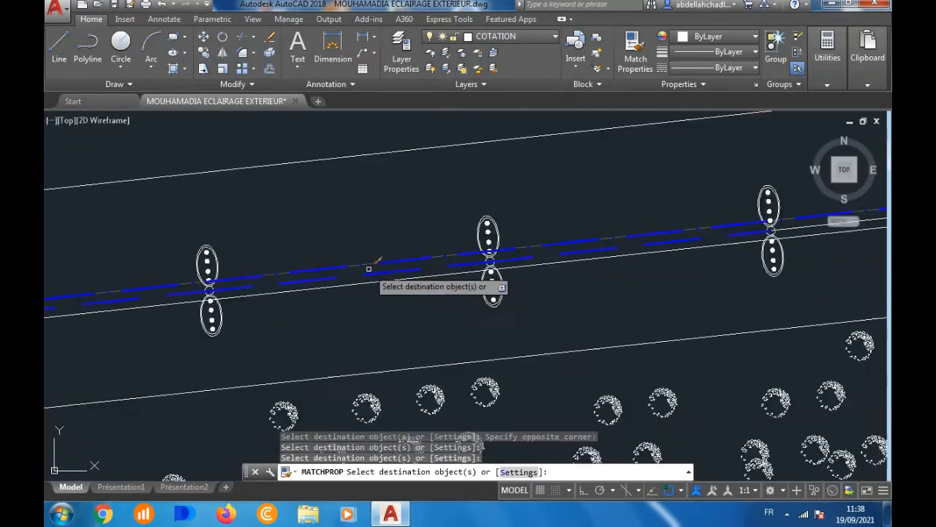
{"action": "scroll", "coordinate": [541, 252], "scroll_direction": "up", "scroll_amount": 6}
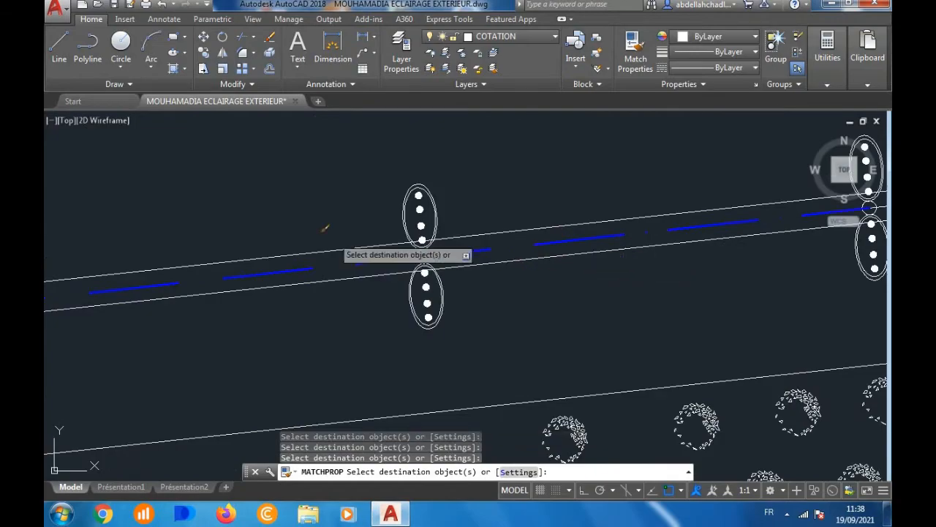
{"action": "scroll", "coordinate": [369, 253], "scroll_direction": "down", "scroll_amount": 6}
{"action": "scroll", "coordinate": [451, 229], "scroll_direction": "up", "scroll_amount": 4}
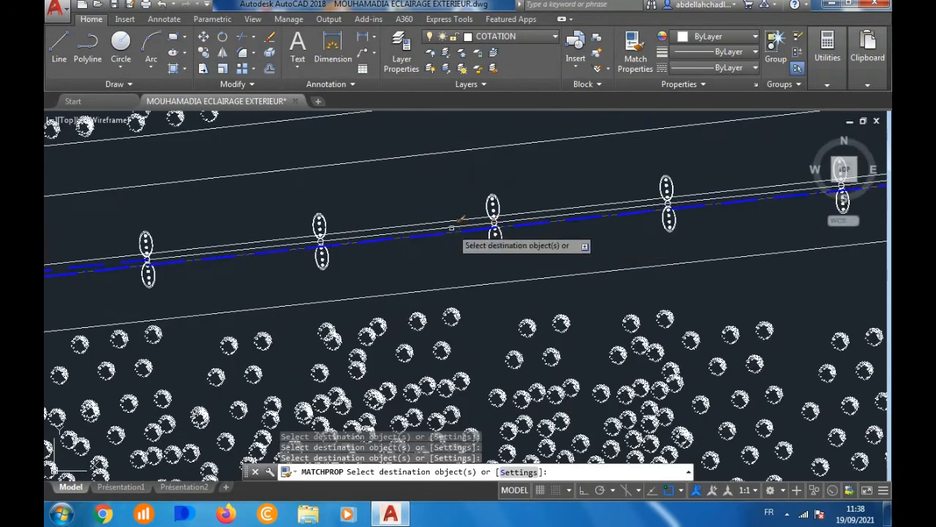
{"action": "left_click", "coordinate": [301, 244]}
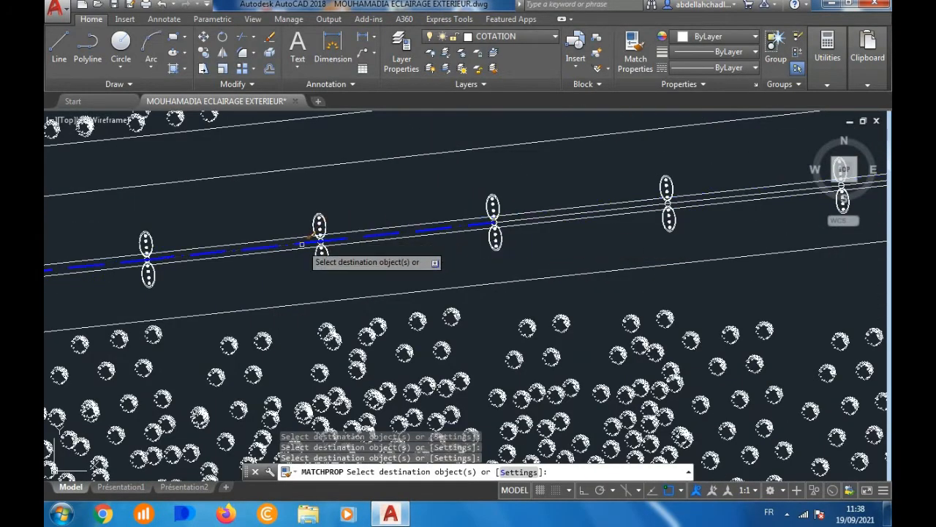
Step: Give two more cable segments along the middle of the road the matched blue 4x16mm² style
{"action": "scroll", "coordinate": [367, 276], "scroll_direction": "down", "scroll_amount": 6}
{"action": "scroll", "coordinate": [421, 265], "scroll_direction": "up", "scroll_amount": 12}
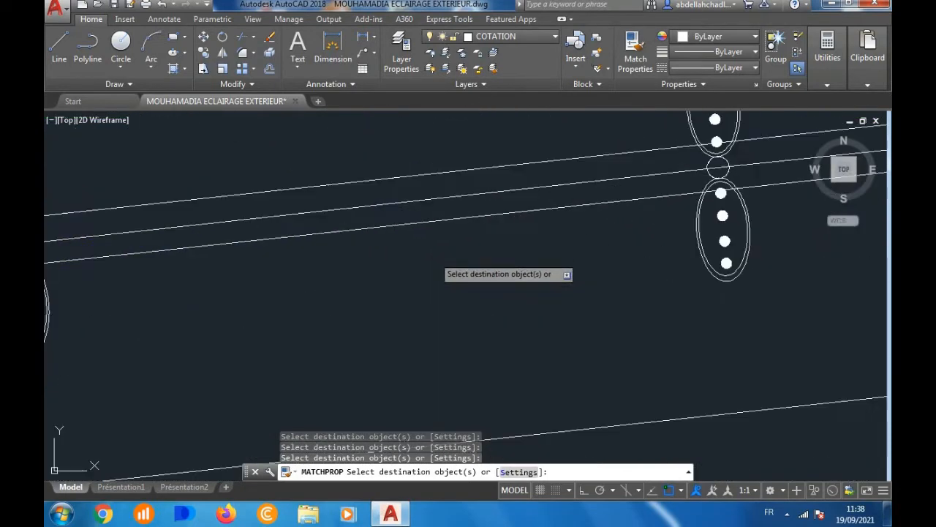
{"action": "left_click", "coordinate": [449, 199]}
{"action": "scroll", "coordinate": [410, 215], "scroll_direction": "down", "scroll_amount": 4}
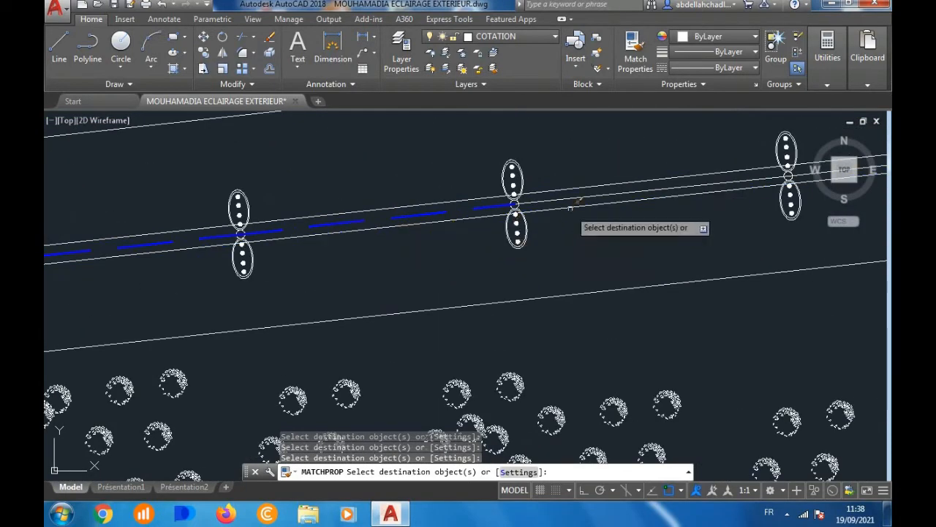
{"action": "scroll", "coordinate": [453, 272], "scroll_direction": "down", "scroll_amount": 5}
{"action": "scroll", "coordinate": [578, 242], "scroll_direction": "up", "scroll_amount": 8}
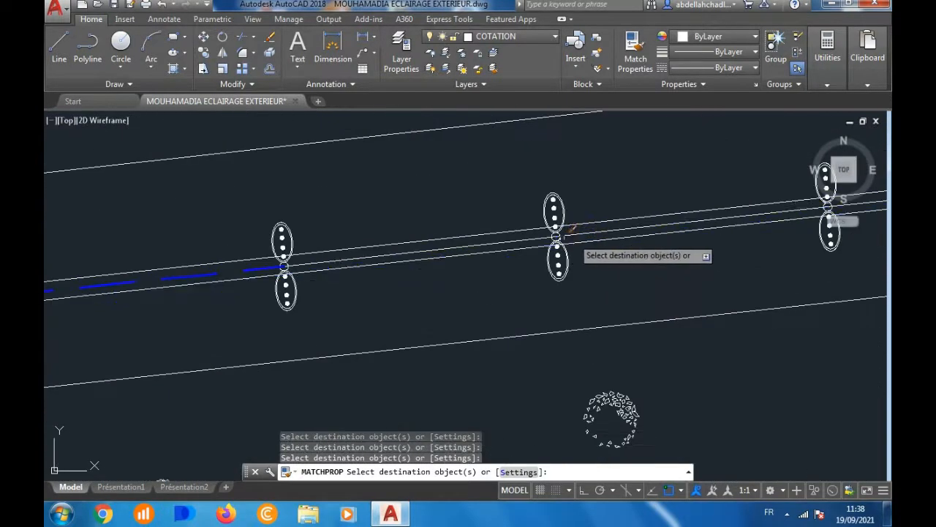
{"action": "left_click", "coordinate": [529, 236]}
{"action": "left_click", "coordinate": [464, 229]}
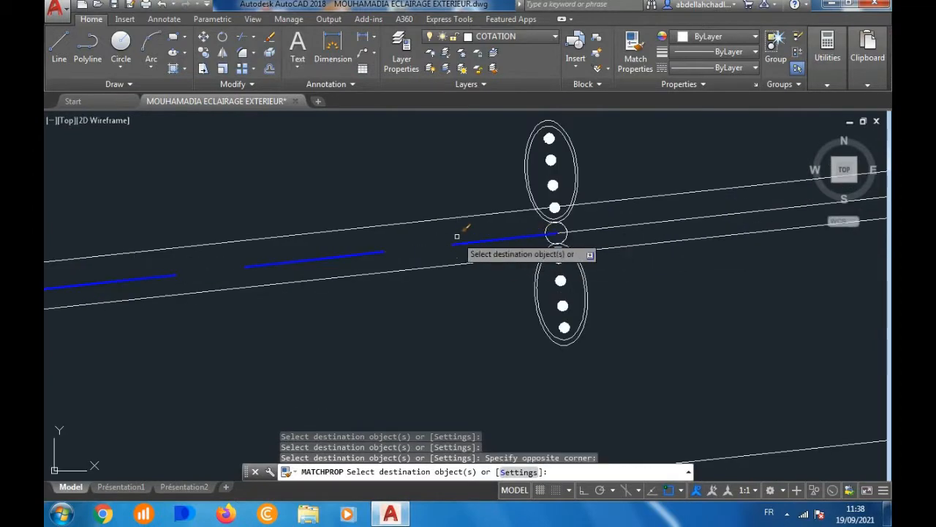
Step: Apply the blue style to the last two 4x16mm² segments, ending at the fifth-last double lamp, and finish matching
{"action": "left_click", "coordinate": [599, 226]}
{"action": "left_click", "coordinate": [429, 259]}
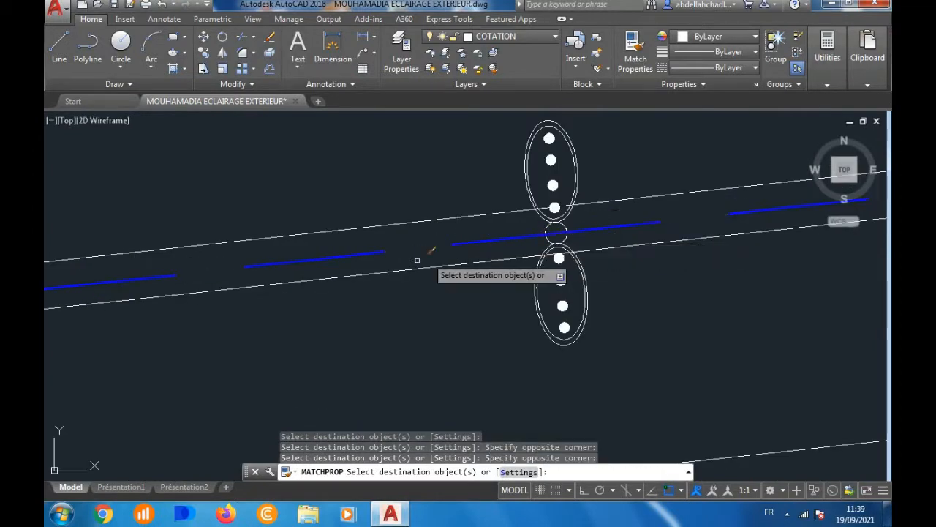
{"action": "scroll", "coordinate": [390, 269], "scroll_direction": "down", "scroll_amount": 5}
{"action": "scroll", "coordinate": [391, 269], "scroll_direction": "down", "scroll_amount": 3}
{"action": "scroll", "coordinate": [548, 237], "scroll_direction": "up", "scroll_amount": 6}
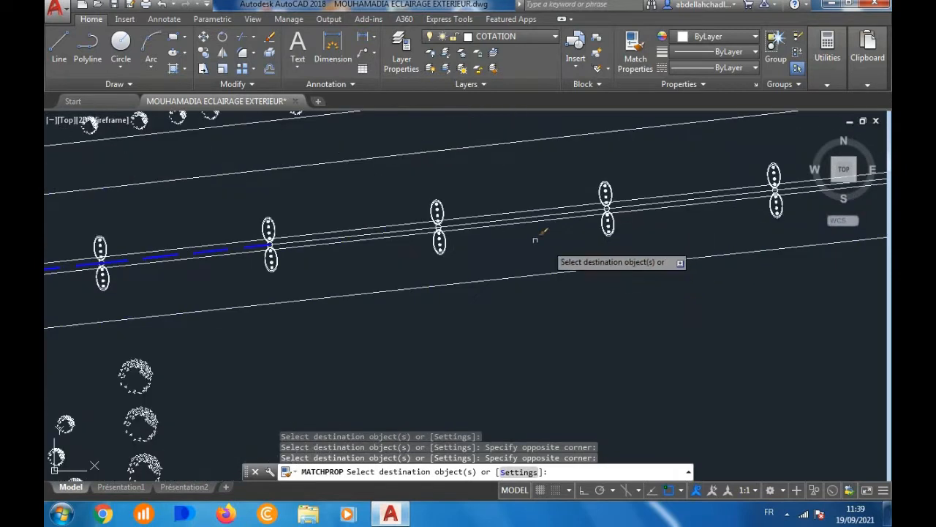
{"action": "left_click", "coordinate": [391, 234]}
{"action": "scroll", "coordinate": [395, 238], "scroll_direction": "down", "scroll_amount": 4}
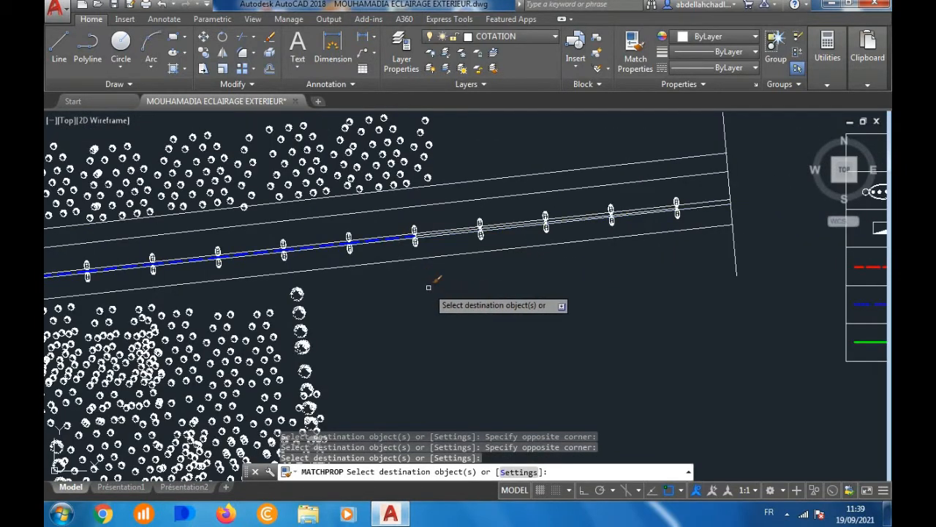
{"action": "key", "text": "Return"}
Step: Match the legend's green Cable U1000 4x10mm² line properties onto the easternmost cable segment
{"action": "scroll", "coordinate": [354, 267], "scroll_direction": "down", "scroll_amount": 2}
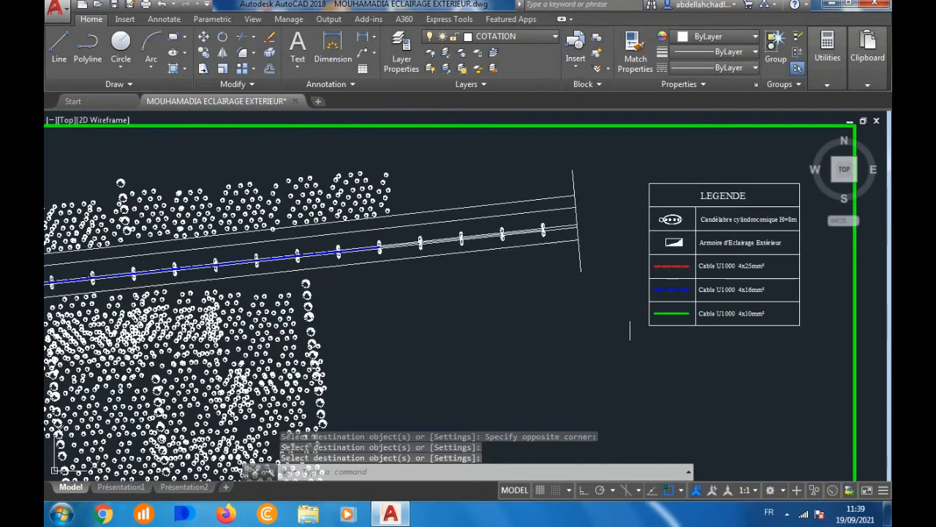
{"action": "scroll", "coordinate": [658, 307], "scroll_direction": "up", "scroll_amount": 5}
{"action": "left_click", "coordinate": [691, 284]}
{"action": "left_click", "coordinate": [680, 299]}
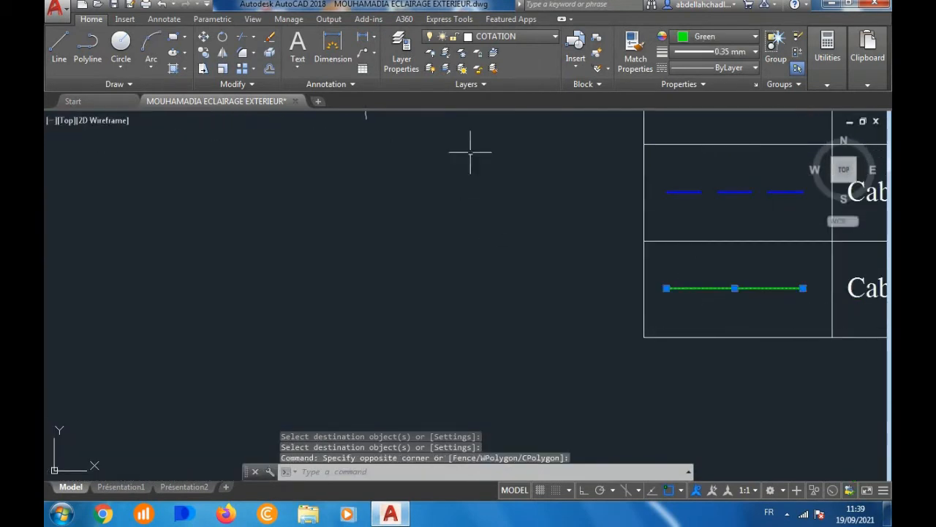
{"action": "left_click", "coordinate": [632, 61]}
{"action": "scroll", "coordinate": [614, 234], "scroll_direction": "down", "scroll_amount": 5}
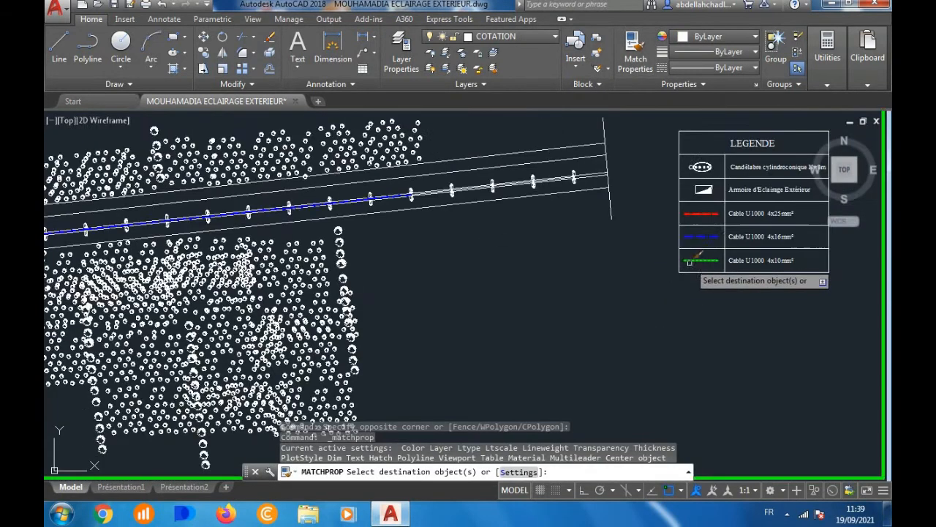
{"action": "scroll", "coordinate": [545, 190], "scroll_direction": "up", "scroll_amount": 5}
{"action": "left_click", "coordinate": [529, 230]}
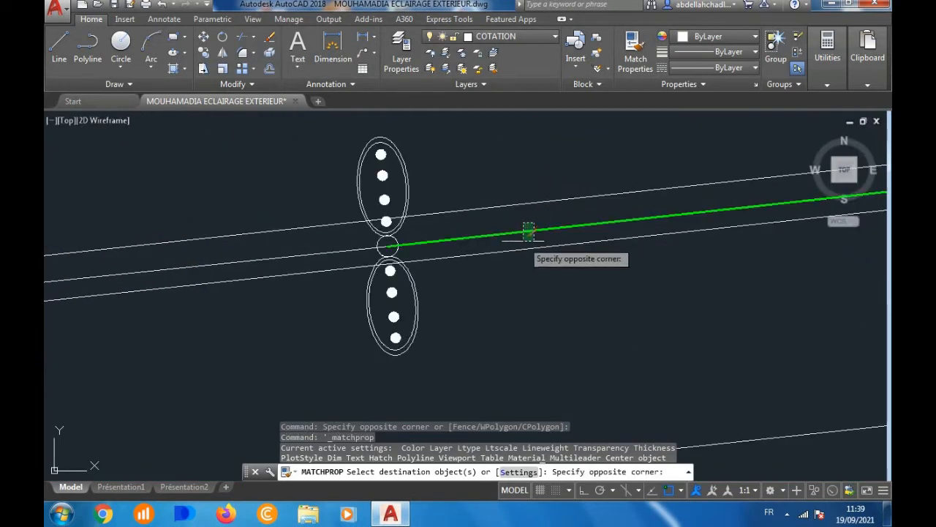
{"action": "left_click", "coordinate": [573, 223]}
Step: Apply the green 4x10mm² style to the remaining white cable segments, working west back to the end of the blue run
{"action": "scroll", "coordinate": [658, 245], "scroll_direction": "down", "scroll_amount": 3}
{"action": "scroll", "coordinate": [538, 245], "scroll_direction": "up", "scroll_amount": 5}
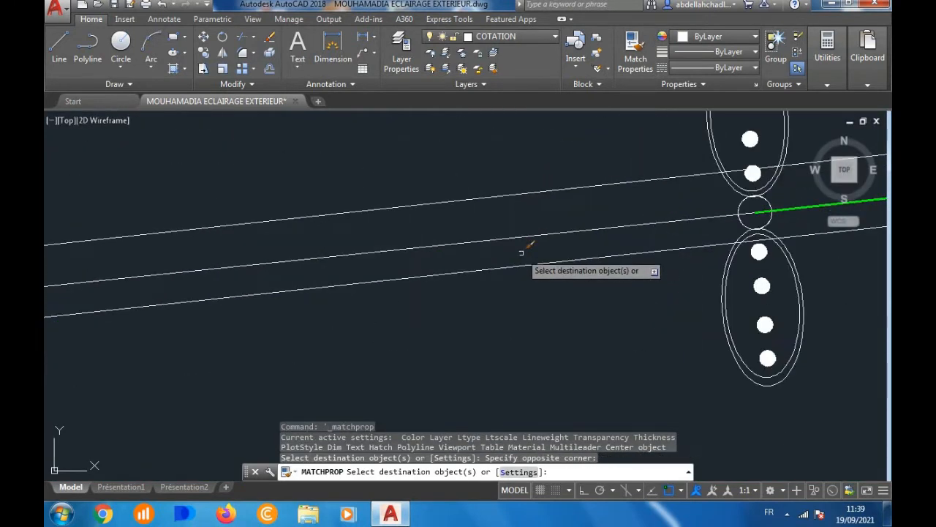
{"action": "left_click", "coordinate": [520, 252]}
{"action": "left_click", "coordinate": [492, 234]}
{"action": "scroll", "coordinate": [644, 264], "scroll_direction": "down", "scroll_amount": 3}
{"action": "scroll", "coordinate": [398, 293], "scroll_direction": "up", "scroll_amount": 5}
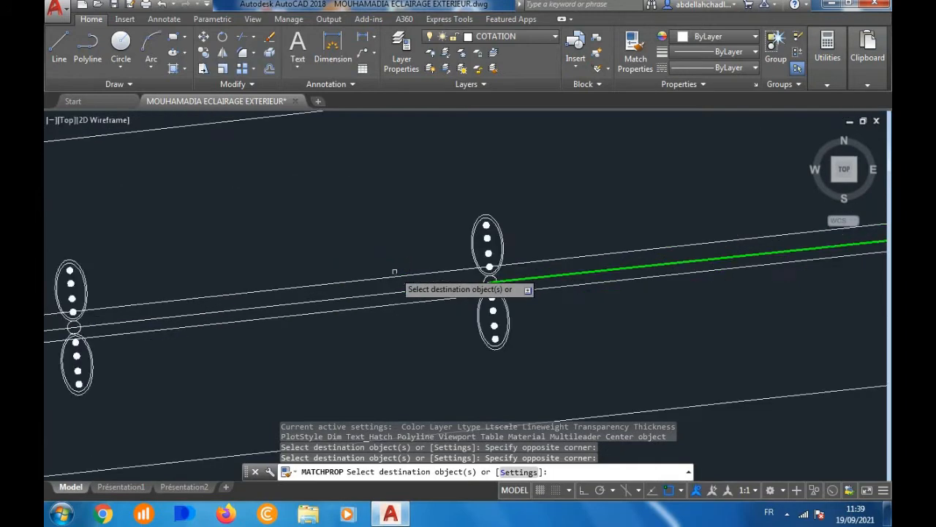
{"action": "left_click", "coordinate": [384, 307]}
{"action": "left_click", "coordinate": [594, 284]}
{"action": "scroll", "coordinate": [475, 307], "scroll_direction": "down", "scroll_amount": 4}
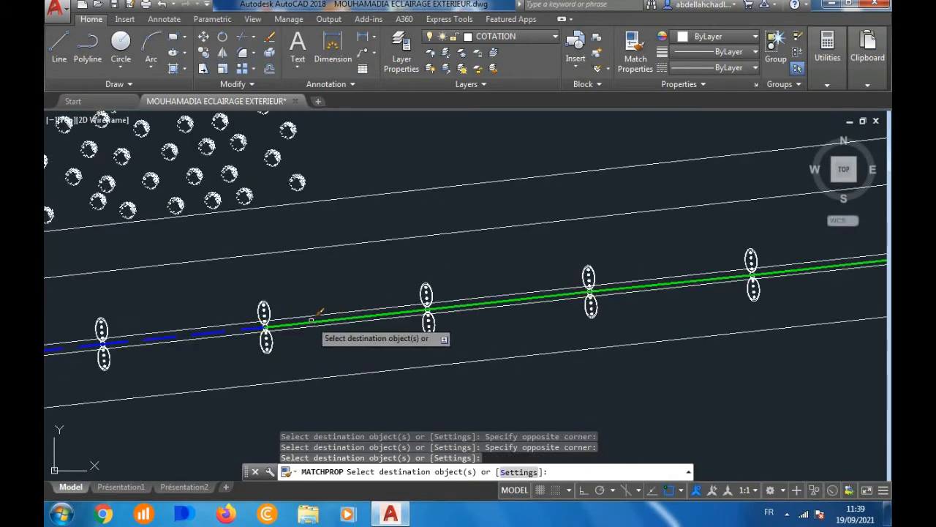
Step: End the property matching on the green cable run and go to the cable entries of the legend
{"action": "key", "text": "Escape"}
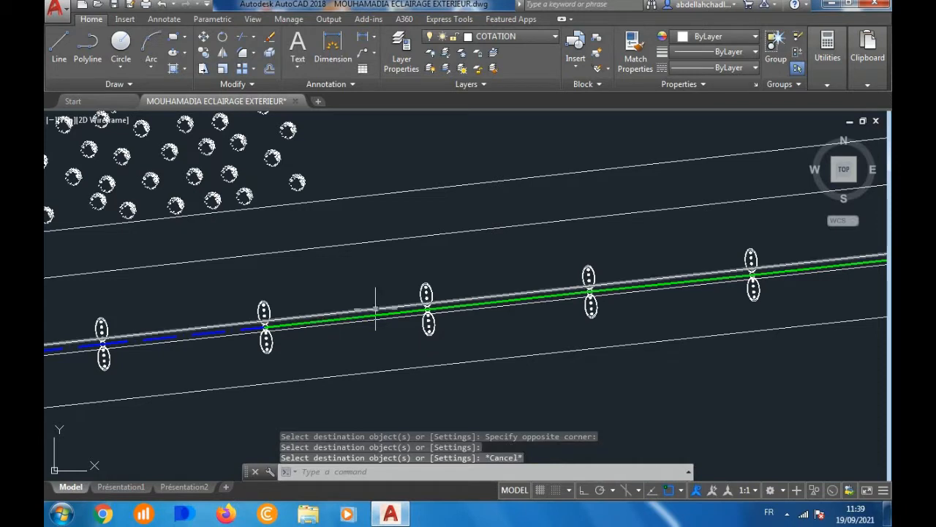
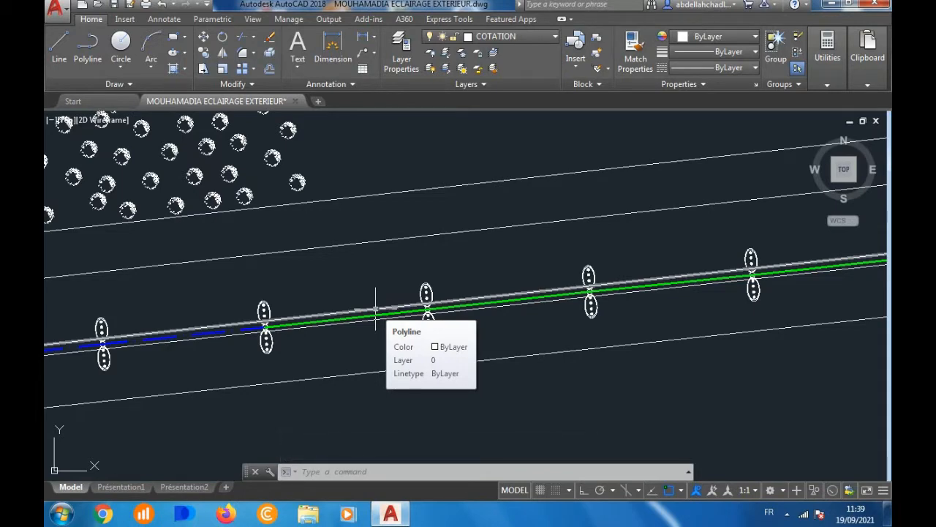
{"action": "scroll", "coordinate": [368, 336], "scroll_direction": "down", "scroll_amount": 4}
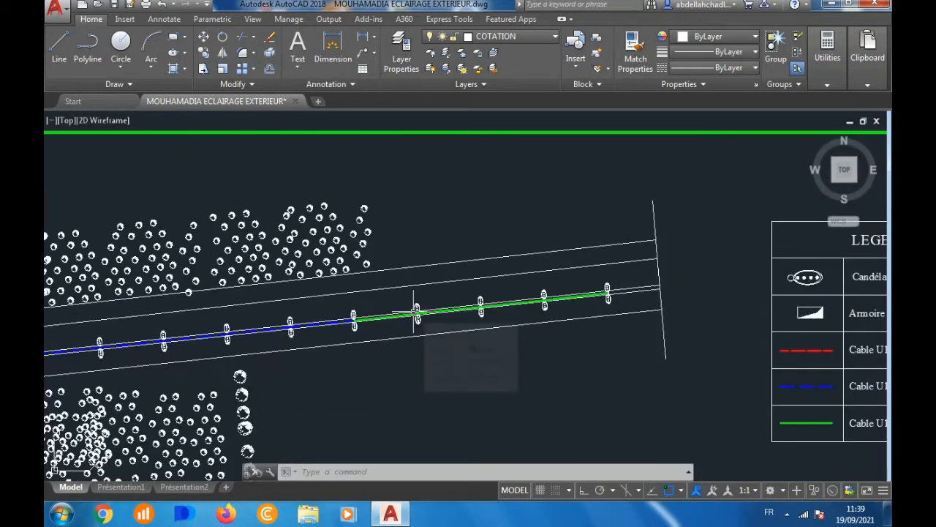
{"action": "key", "text": "Escape"}
{"action": "key", "text": "Escape"}
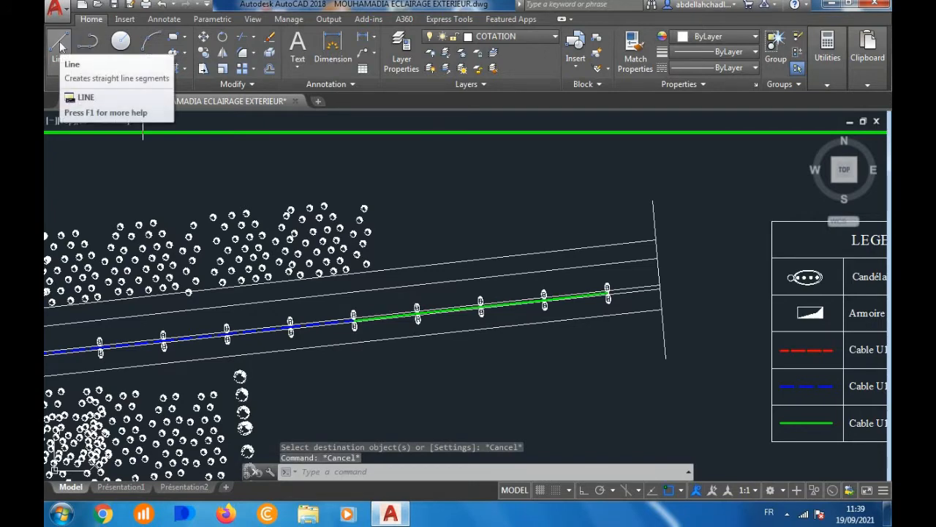
{"action": "scroll", "coordinate": [91, 124], "scroll_direction": "down", "scroll_amount": 6}
{"action": "scroll", "coordinate": [325, 188], "scroll_direction": "up", "scroll_amount": 6}
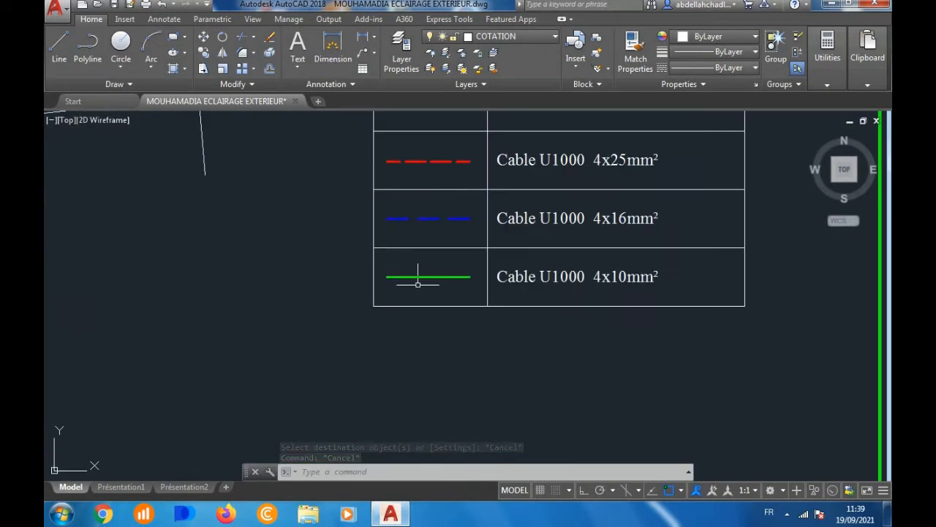
{"action": "left_click", "coordinate": [527, 339]}
{"action": "left_click", "coordinate": [461, 271]}
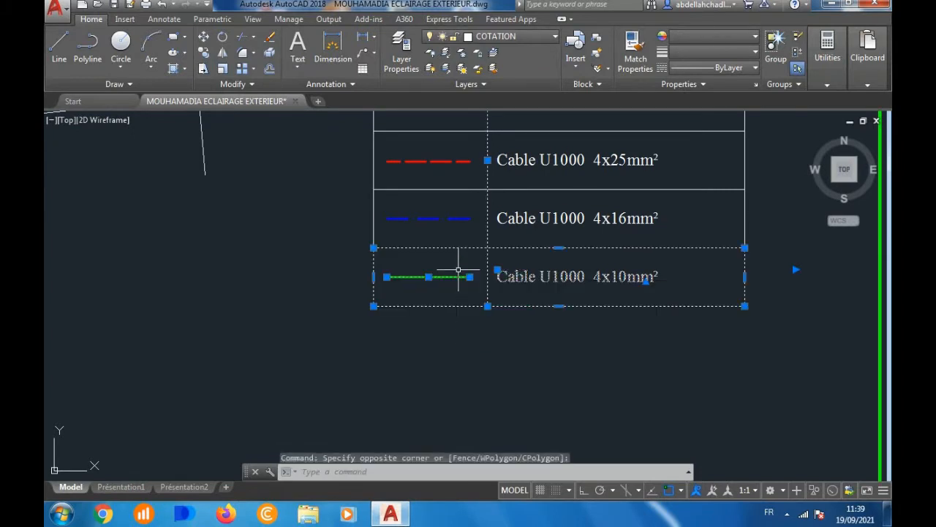
{"action": "key", "text": "Escape"}
Step: Copy the Cable U1000 4x10mm² legend row with its frame, green line and label directly below the original, corner to corner
{"action": "left_click", "coordinate": [531, 265]}
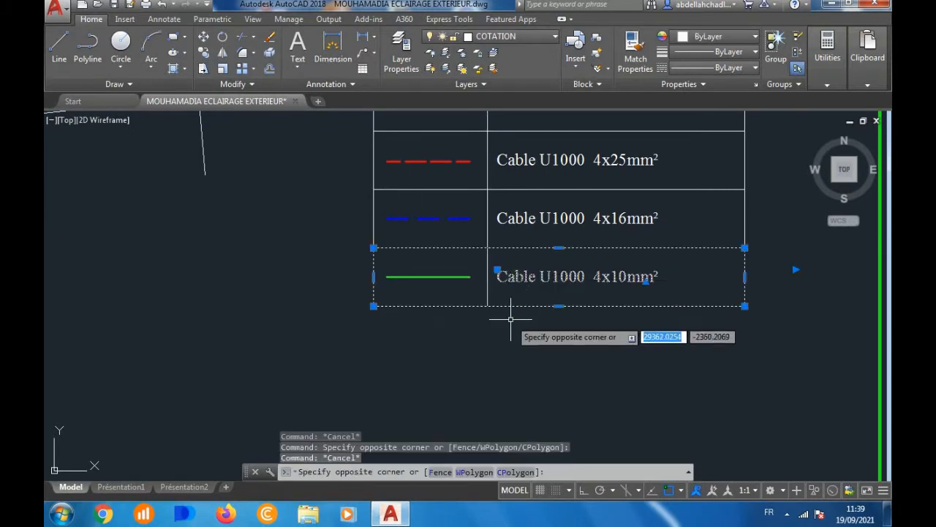
{"action": "left_click", "coordinate": [461, 281]}
{"action": "left_click", "coordinate": [451, 268]}
{"action": "left_click", "coordinate": [431, 287]}
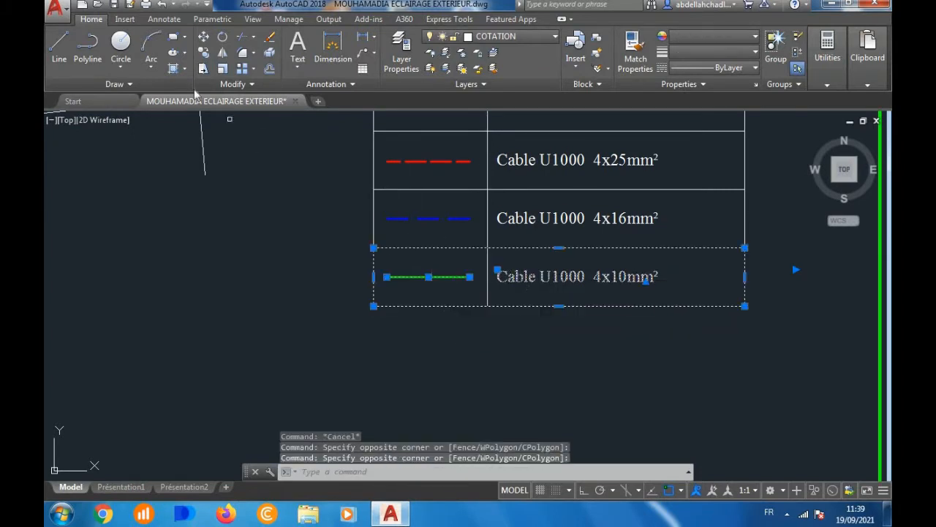
{"action": "left_click", "coordinate": [203, 53]}
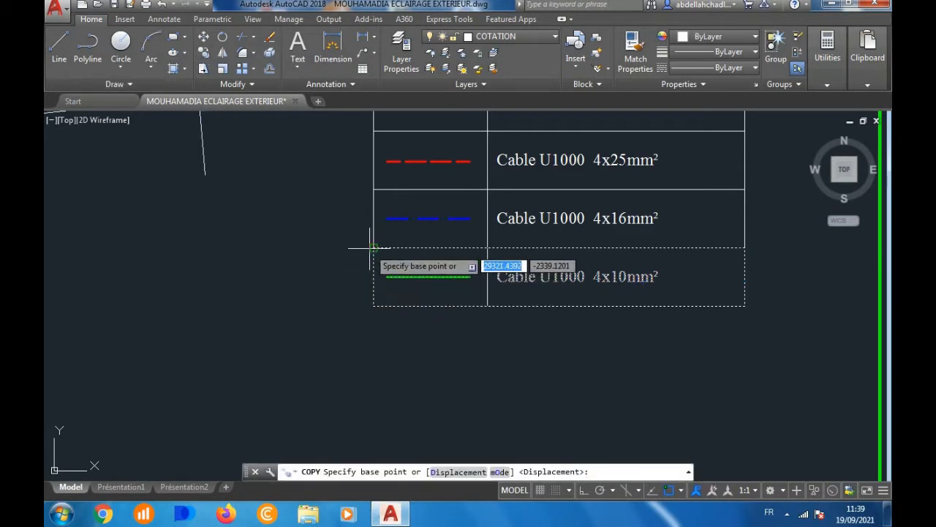
{"action": "left_click", "coordinate": [374, 248]}
{"action": "left_click", "coordinate": [376, 306]}
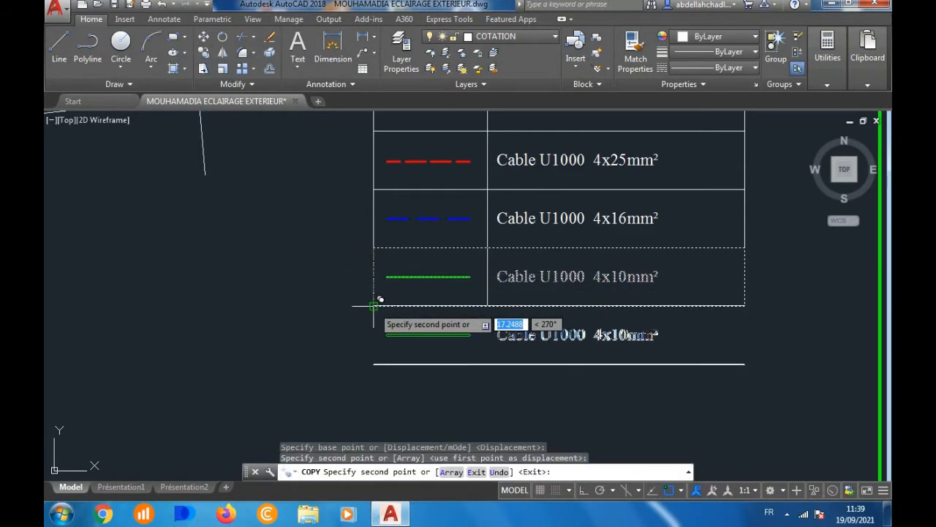
{"action": "key", "text": "Escape"}
Step: Stretch the legend's vertical divider straight down to the lower edge of the copied row, with Ortho on
{"action": "scroll", "coordinate": [491, 298], "scroll_direction": "up", "scroll_amount": 4}
{"action": "left_click", "coordinate": [490, 298]}
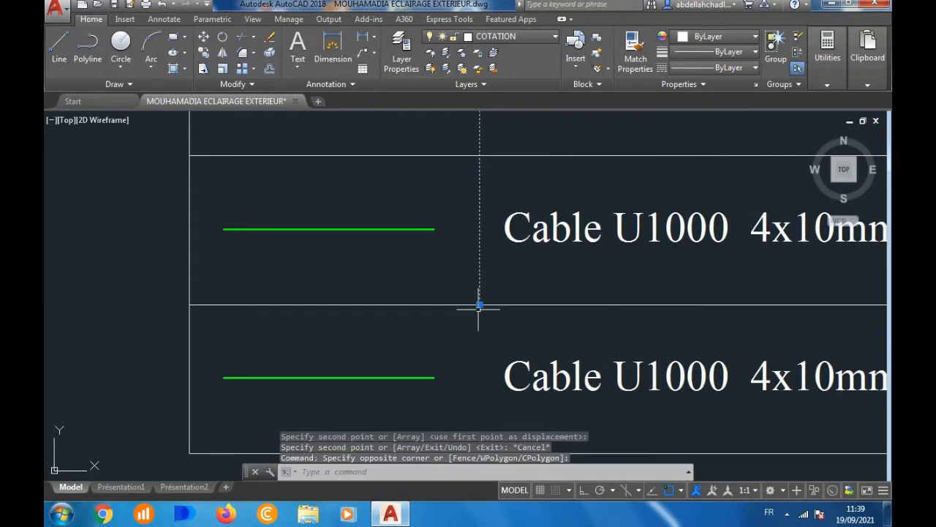
{"action": "scroll", "coordinate": [486, 249], "scroll_direction": "down", "scroll_amount": 3}
{"action": "left_click", "coordinate": [485, 270]}
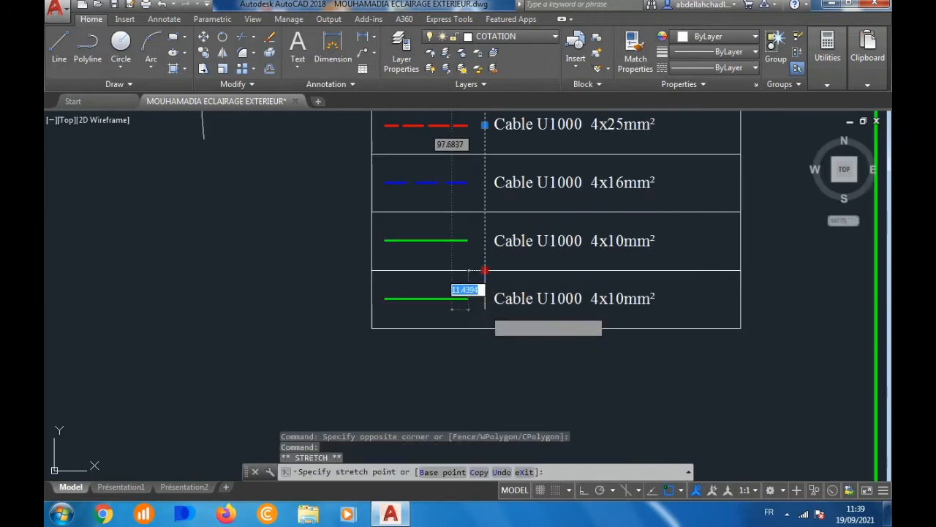
{"action": "key", "text": "F8"}
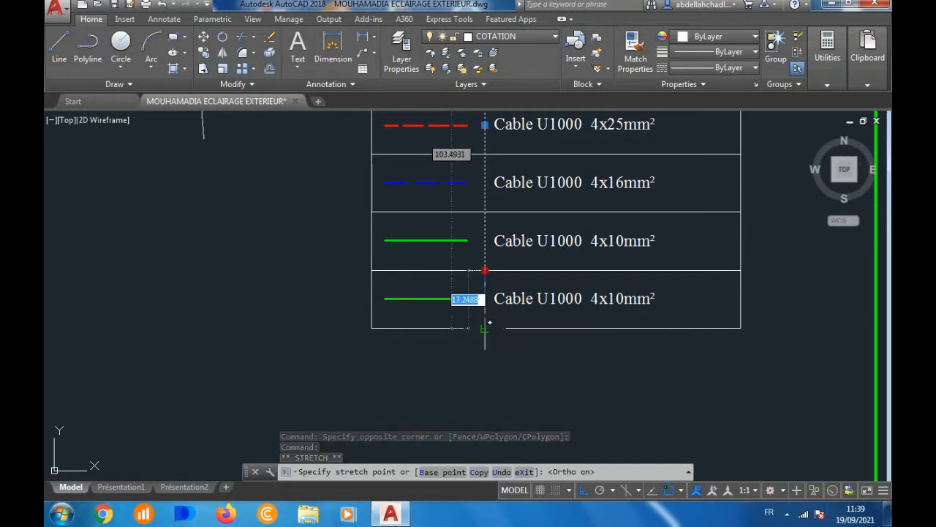
{"action": "left_click", "coordinate": [486, 326]}
{"action": "mouse_move", "coordinate": [486, 329]}
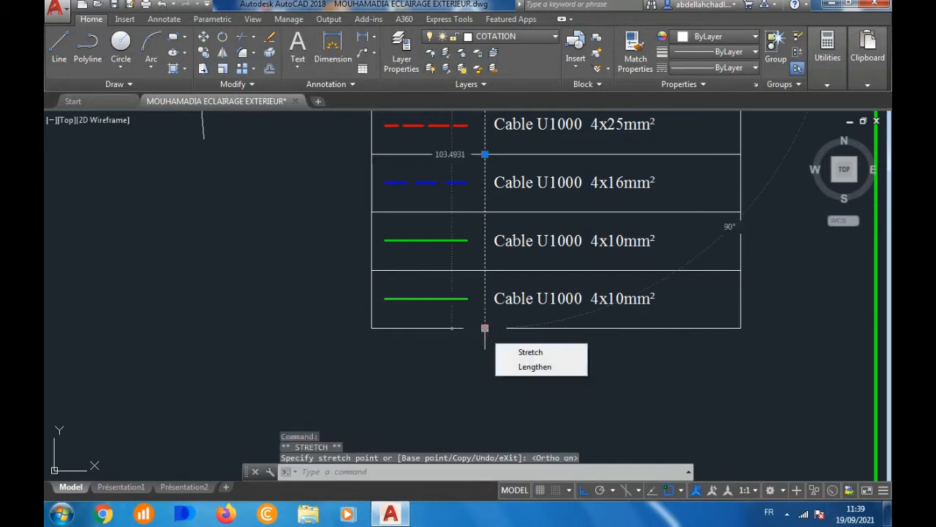
{"action": "key", "text": "Escape"}
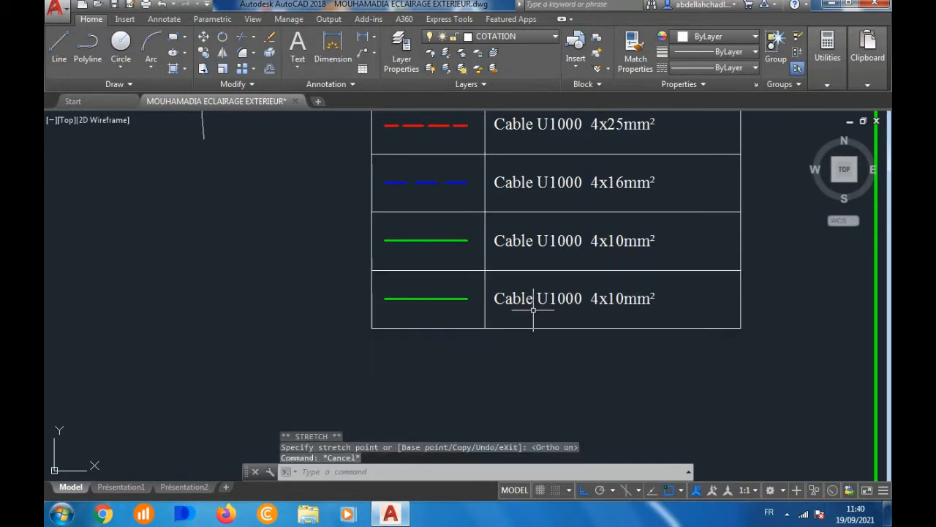
Step: Replace the label text in the copied legend row with "Mise a la terre"
{"action": "double_click", "coordinate": [505, 294]}
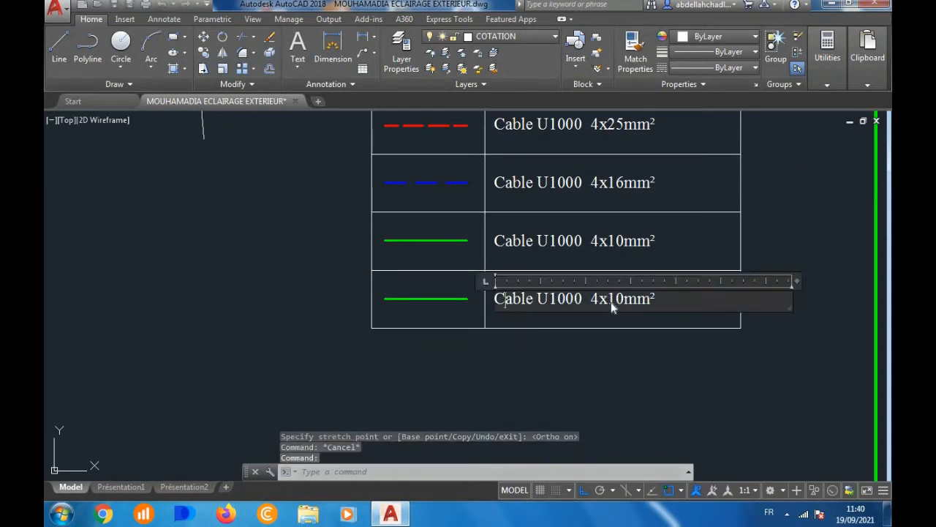
{"action": "left_click_drag", "start_coordinate": [658, 301], "coordinate": [550, 300]}
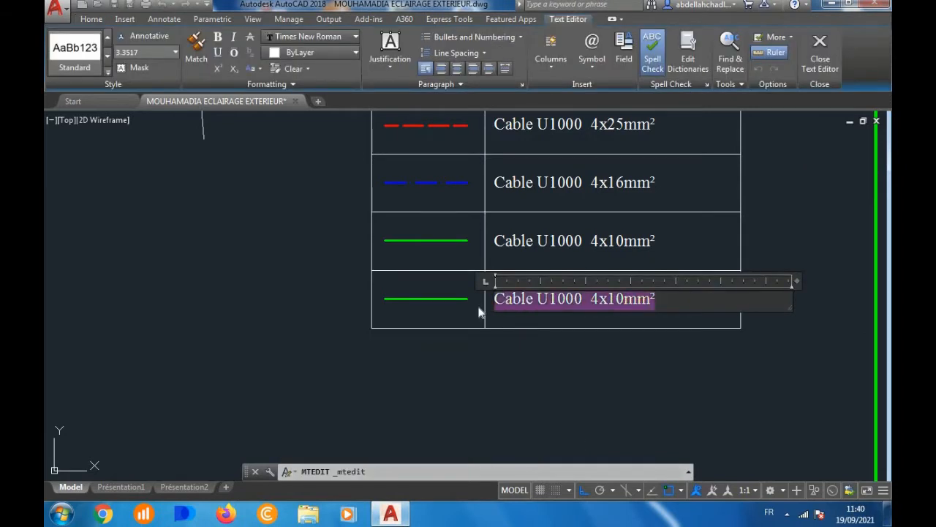
{"action": "type", "text": "m"}
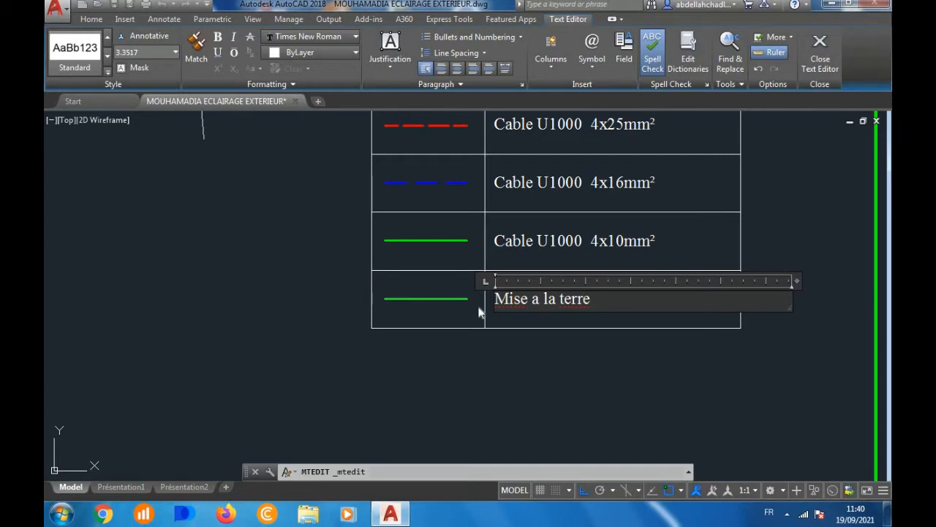
{"action": "left_click", "coordinate": [501, 352]}
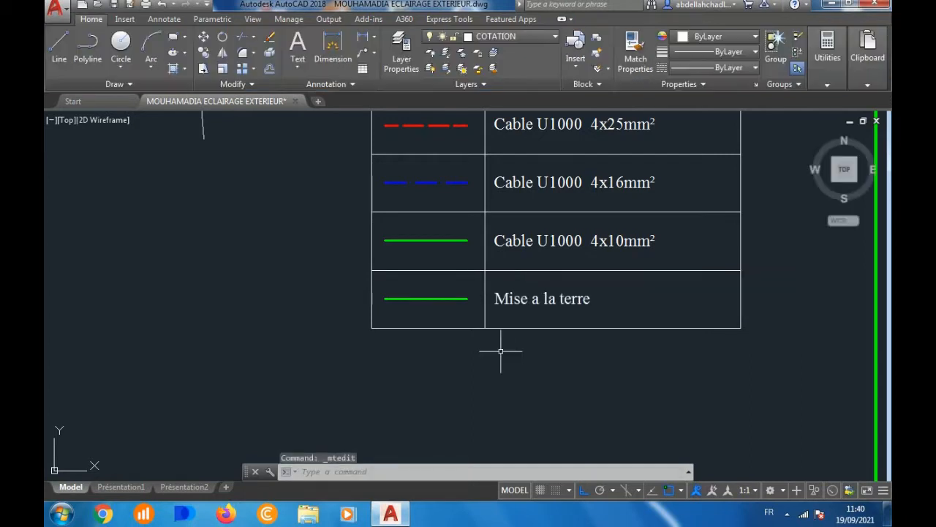
Step: Delete the green line from the symbol cell of the "Mise a la terre" row
{"action": "left_click", "coordinate": [409, 298]}
{"action": "left_click", "coordinate": [393, 315]}
{"action": "key", "text": "Delete"}
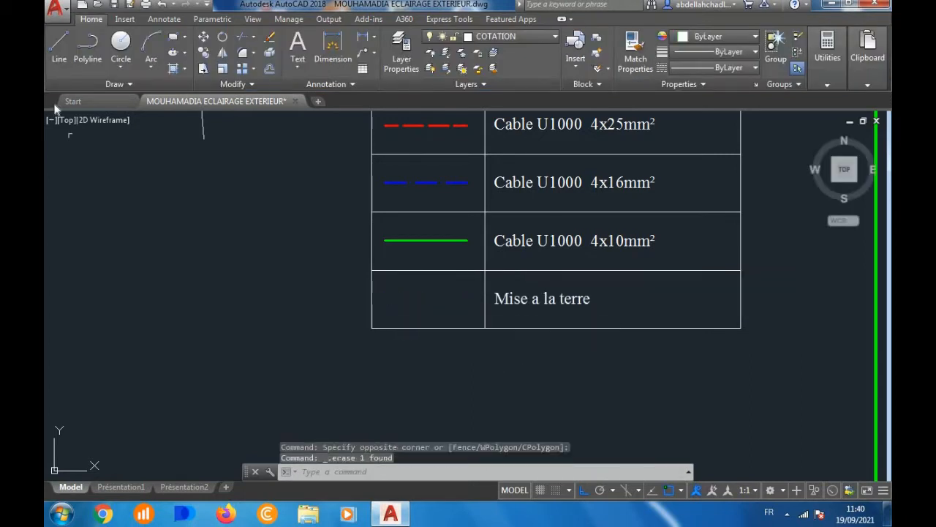
Step: Draw a short vertical line in the symbol cell of the "Mise a la terre" row, left of the cell's centre
{"action": "left_click", "coordinate": [60, 51]}
{"action": "scroll", "coordinate": [420, 316], "scroll_direction": "up", "scroll_amount": 2}
{"action": "scroll", "coordinate": [421, 316], "scroll_direction": "up", "scroll_amount": 2}
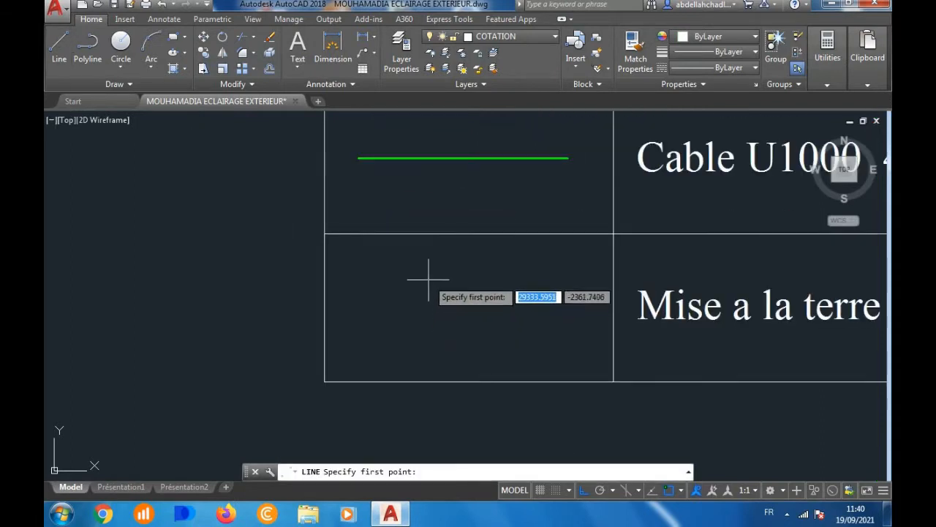
{"action": "left_click", "coordinate": [428, 276]}
{"action": "left_click", "coordinate": [427, 337]}
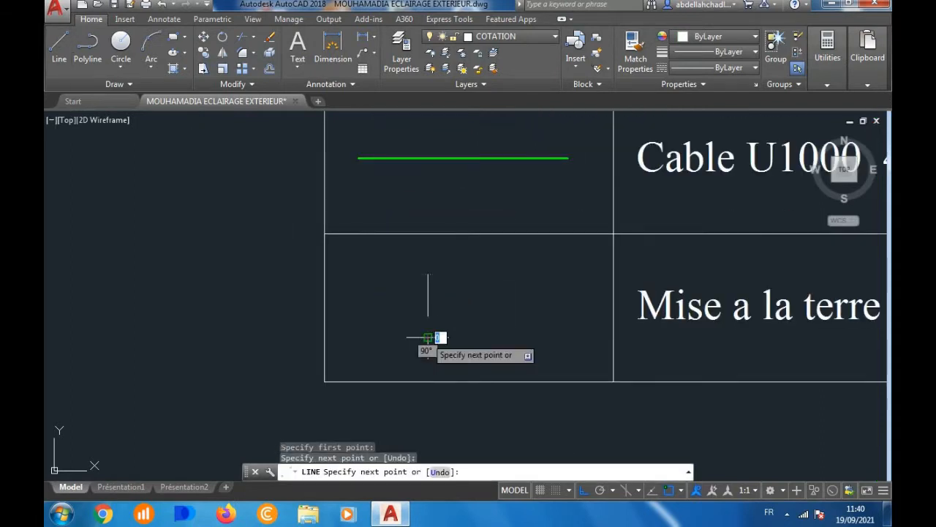
{"action": "key", "text": "Return"}
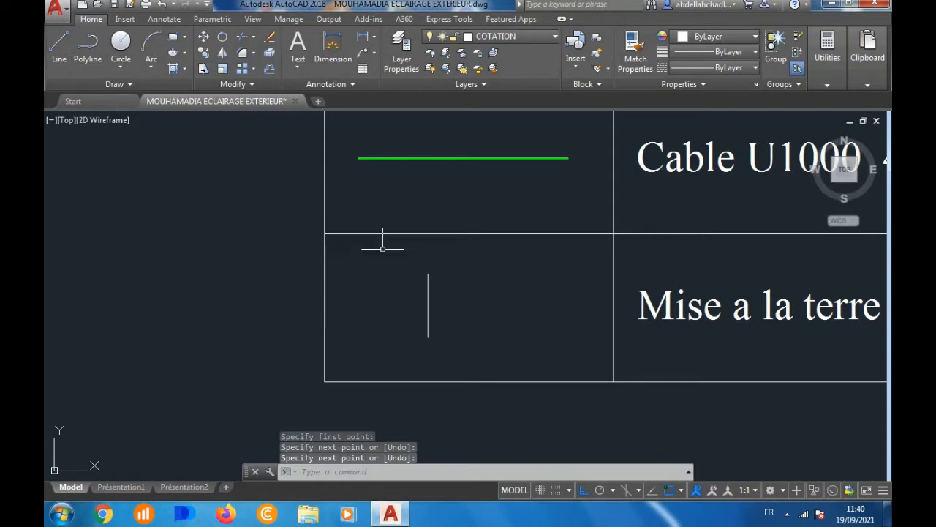
Step: Copy the vertical line horizontally to its left at a distance of about 1.16 units
{"action": "scroll", "coordinate": [410, 265], "scroll_direction": "up", "scroll_amount": 2}
{"action": "left_click", "coordinate": [457, 267]}
{"action": "left_click", "coordinate": [429, 290]}
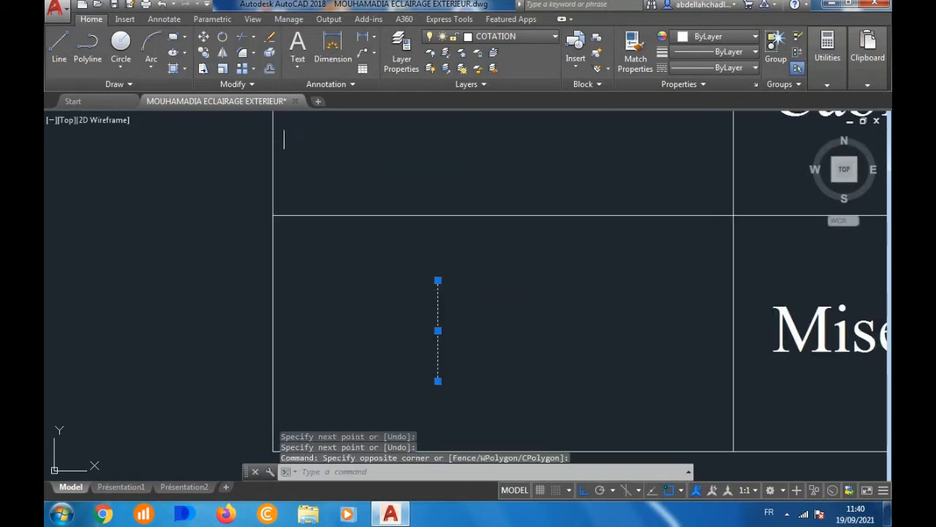
{"action": "left_click", "coordinate": [203, 68]}
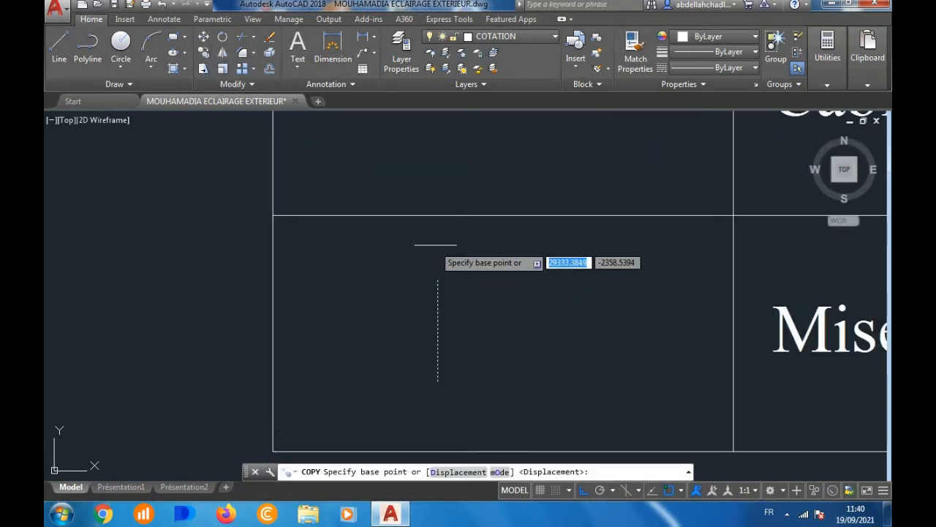
{"action": "left_click", "coordinate": [440, 243]}
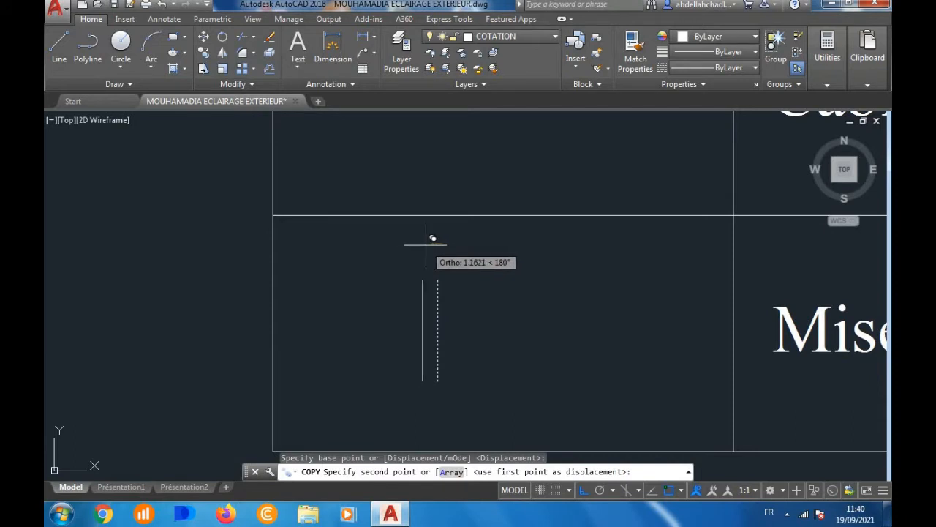
{"action": "left_click", "coordinate": [426, 244]}
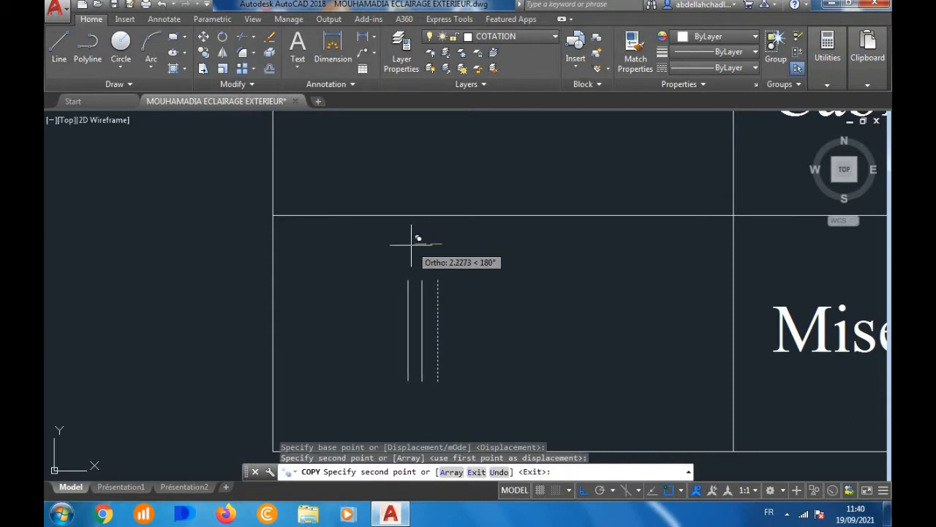
{"action": "key", "text": "Escape"}
Step: Copy the second vertical line three times further left at the same spacing to make a row of five parallel lines
{"action": "left_click", "coordinate": [433, 266]}
{"action": "left_click", "coordinate": [415, 285]}
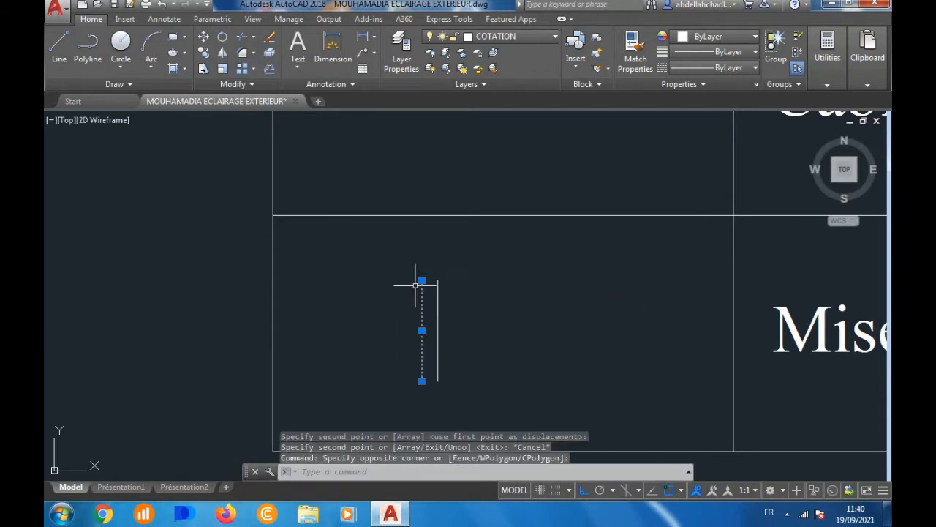
{"action": "left_click", "coordinate": [204, 54]}
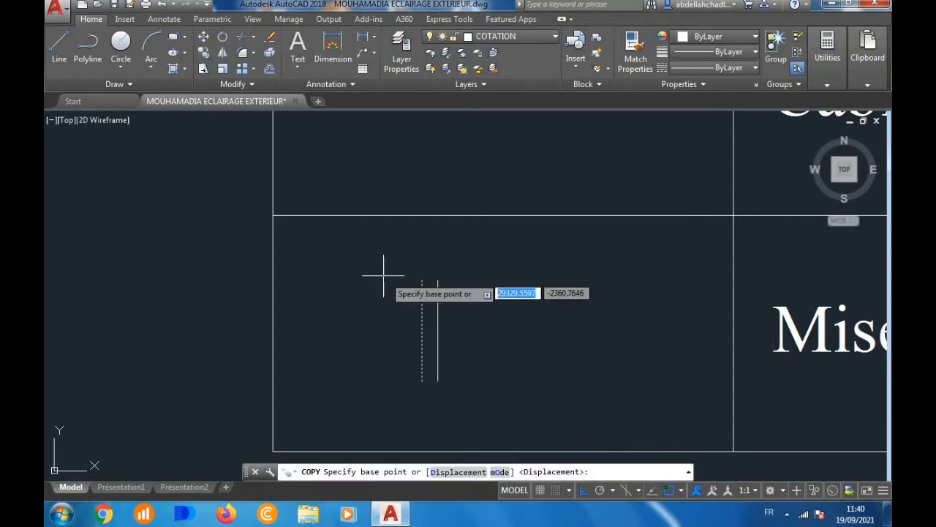
{"action": "left_click", "coordinate": [435, 282]}
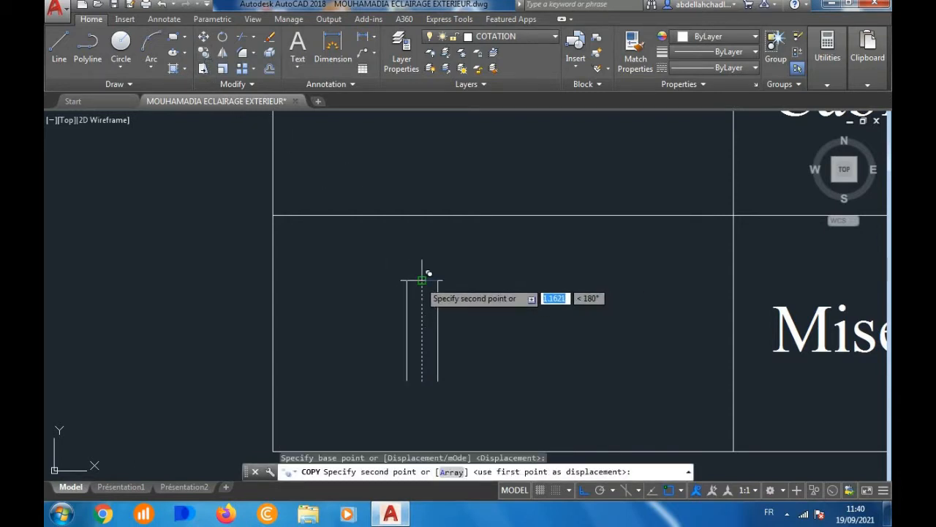
{"action": "left_click", "coordinate": [421, 281]}
{"action": "left_click", "coordinate": [406, 281]}
{"action": "left_click", "coordinate": [390, 280]}
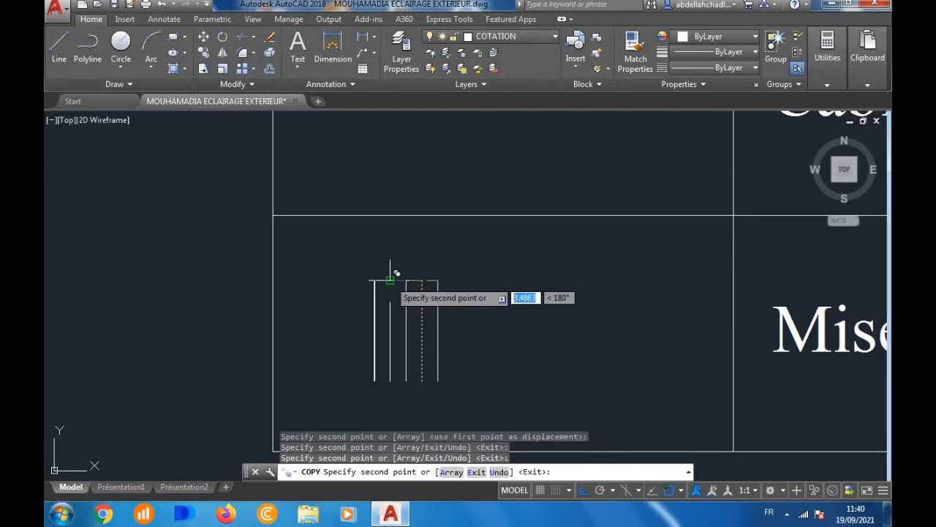
{"action": "key", "text": "Escape"}
Step: Draw a horizontal line about 5 units long to the right from the midpoint of the rightmost vertical line
{"action": "left_click", "coordinate": [60, 50]}
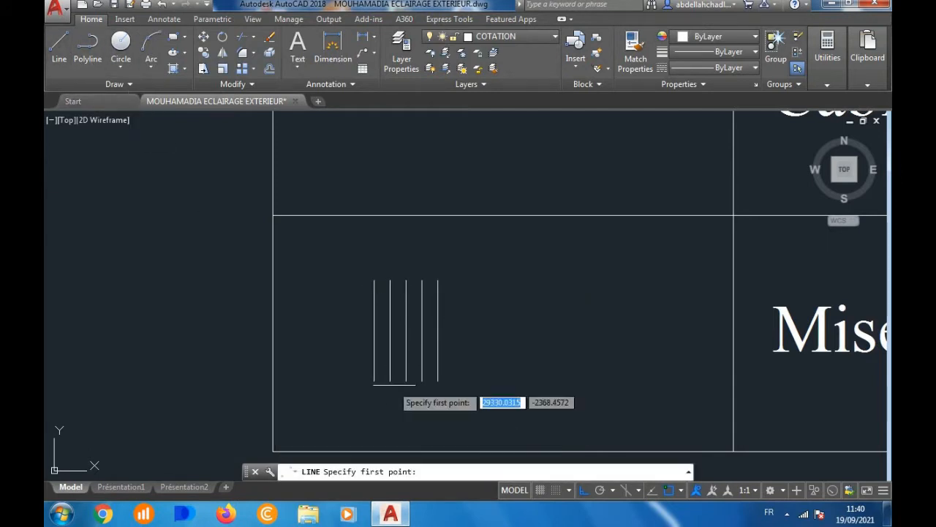
{"action": "left_click", "coordinate": [438, 330]}
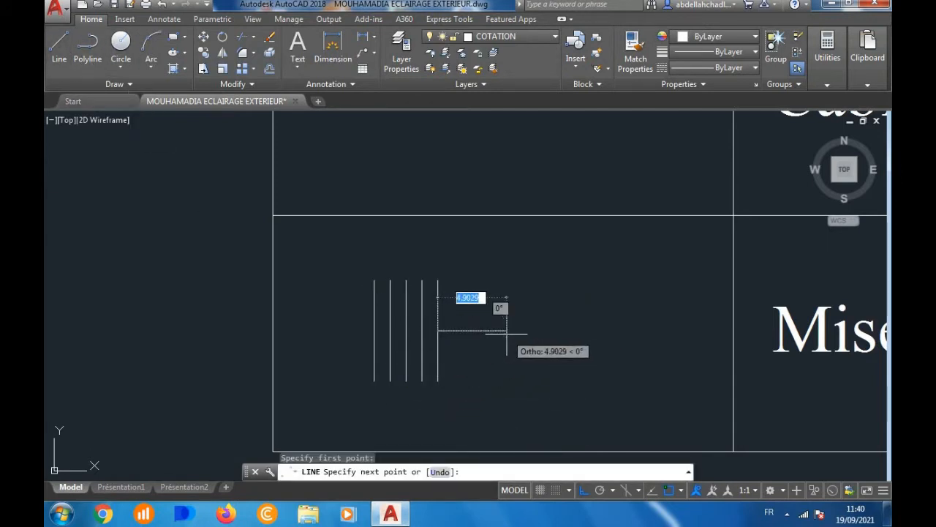
{"action": "left_click", "coordinate": [504, 331]}
{"action": "key", "text": "Return"}
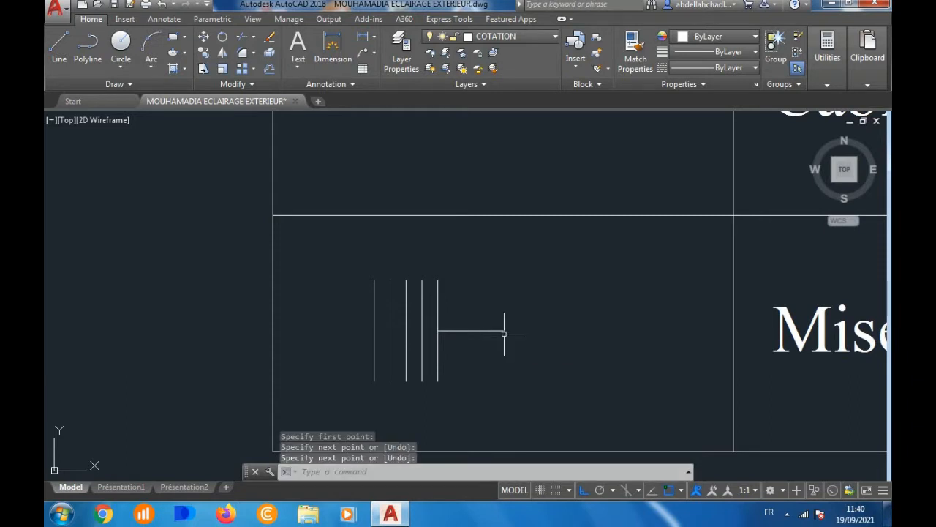
Step: Draw a slanted line from the rightmost vertical line's upper end down to a point just left of the leftmost vertical line
{"action": "left_click", "coordinate": [59, 49]}
{"action": "scroll", "coordinate": [342, 246], "scroll_direction": "up", "scroll_amount": 3}
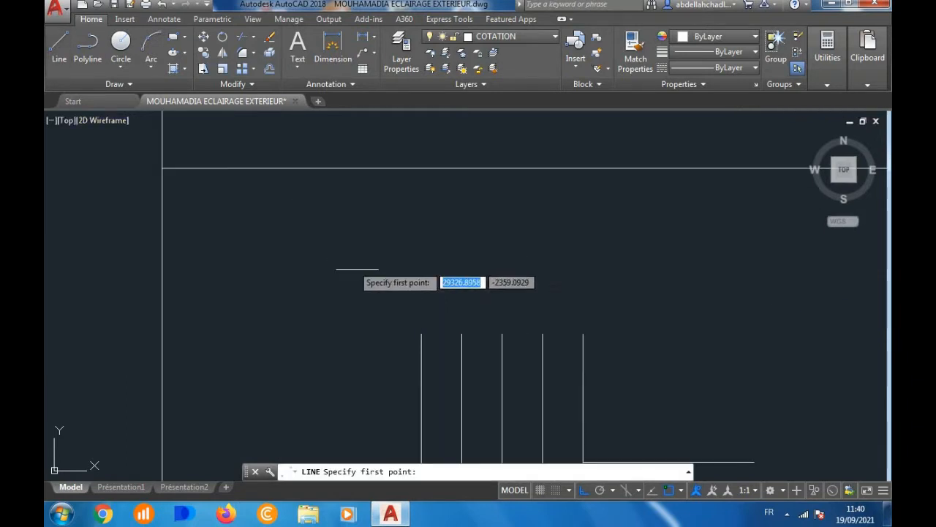
{"action": "left_click", "coordinate": [583, 333]}
{"action": "key", "text": "F8"}
{"action": "scroll", "coordinate": [578, 336], "scroll_direction": "down", "scroll_amount": 4}
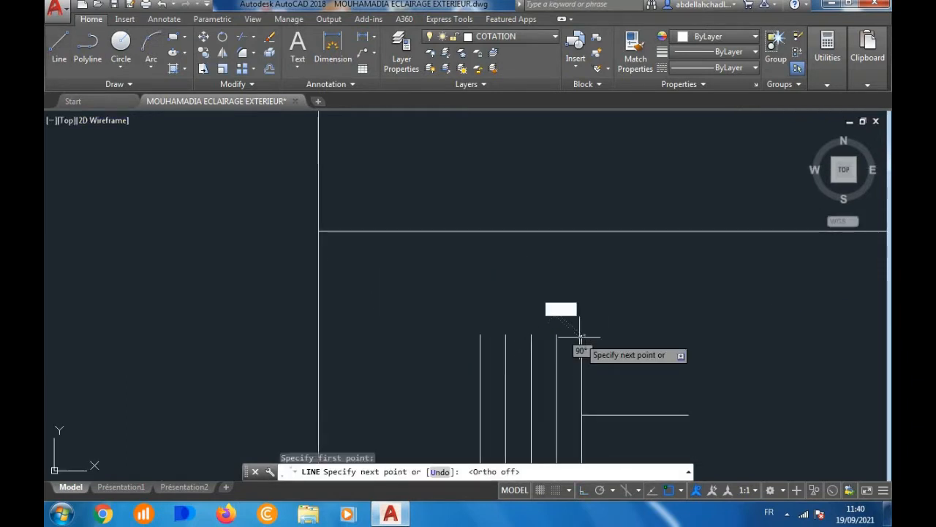
{"action": "left_click", "coordinate": [491, 375]}
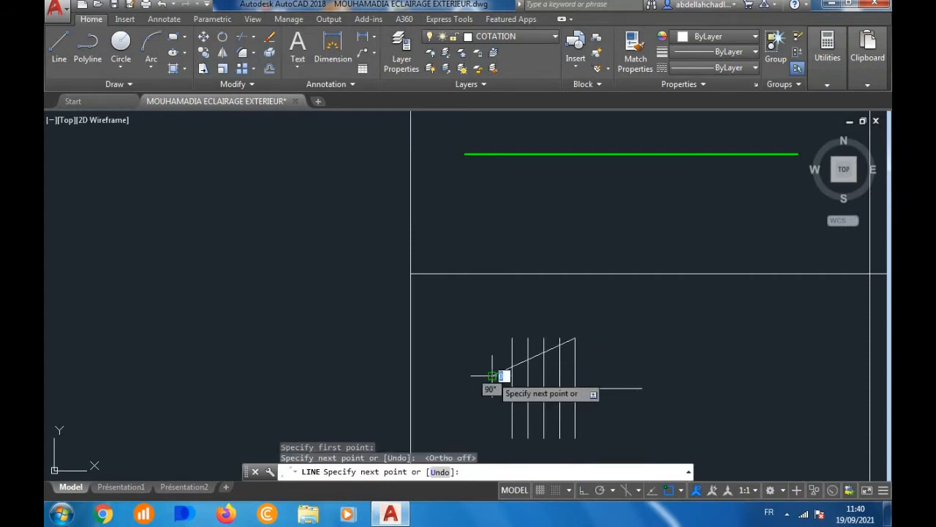
{"action": "key", "text": "Return"}
{"action": "key", "text": "Return"}
{"action": "left_click", "coordinate": [535, 356]}
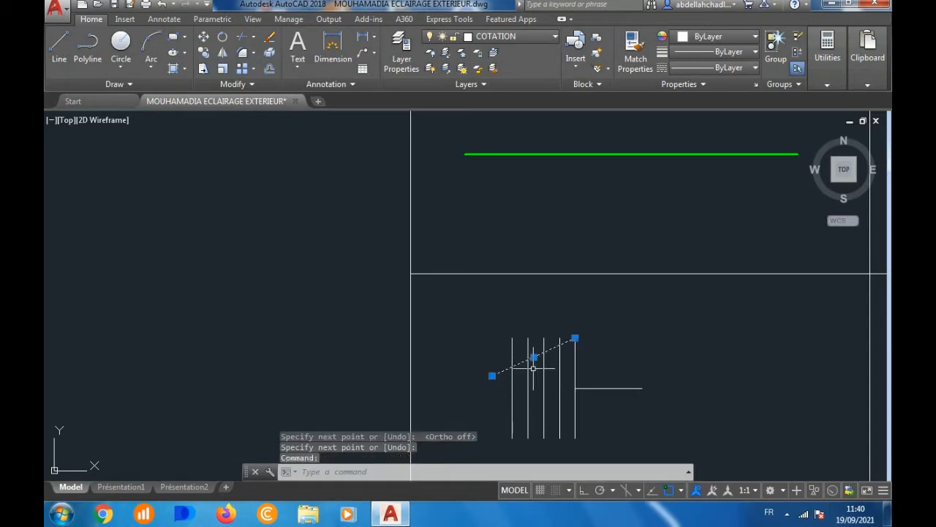
{"action": "left_click", "coordinate": [203, 53]}
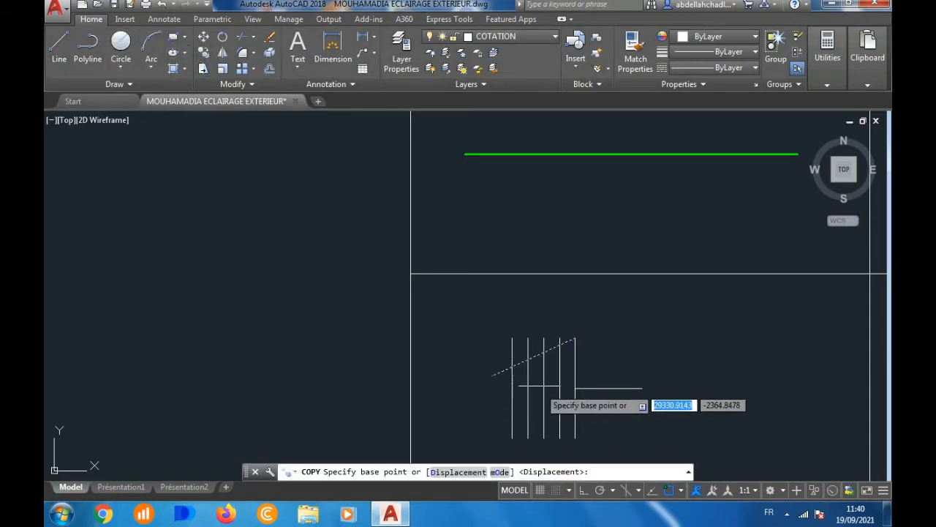
{"action": "left_click", "coordinate": [576, 387]}
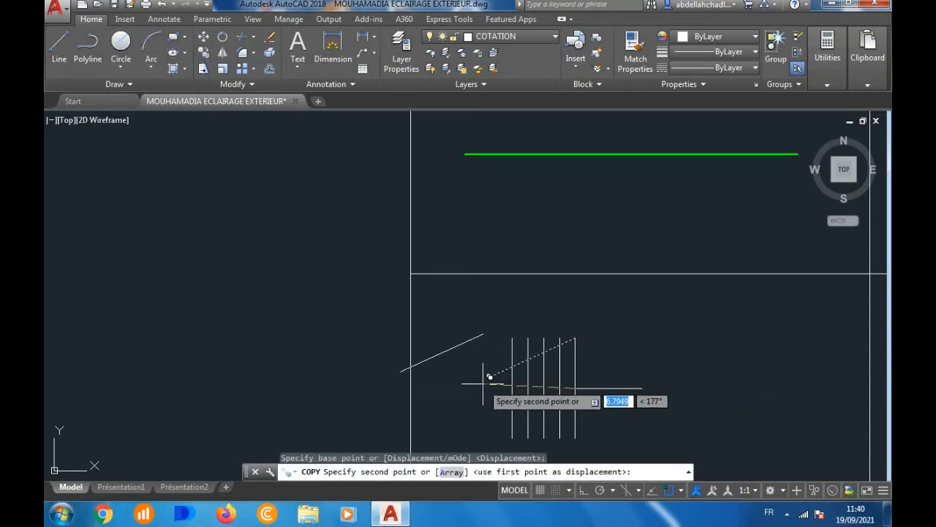
{"action": "key", "text": "Escape"}
Step: Mirror the slanted line about the horizontal axis through the rightmost vertical line's midpoint, keeping the original
{"action": "left_click", "coordinate": [479, 375]}
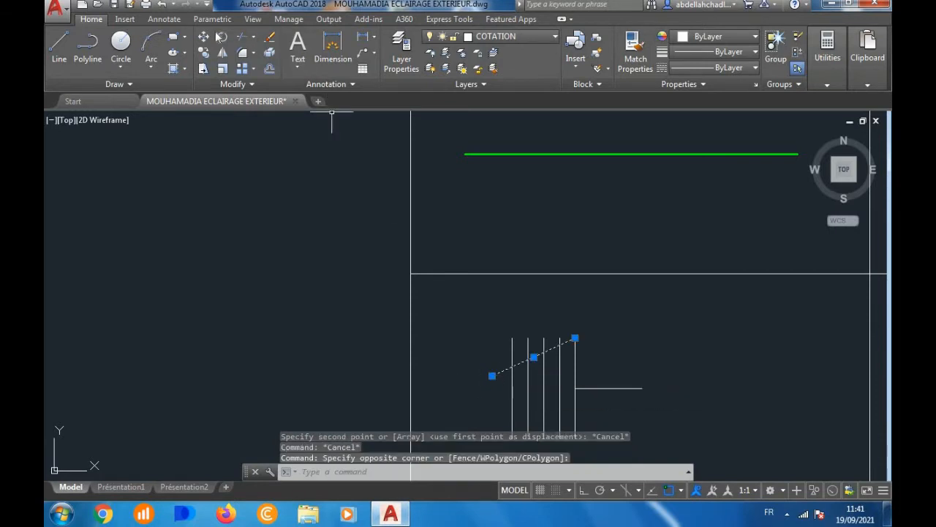
{"action": "left_click", "coordinate": [223, 54]}
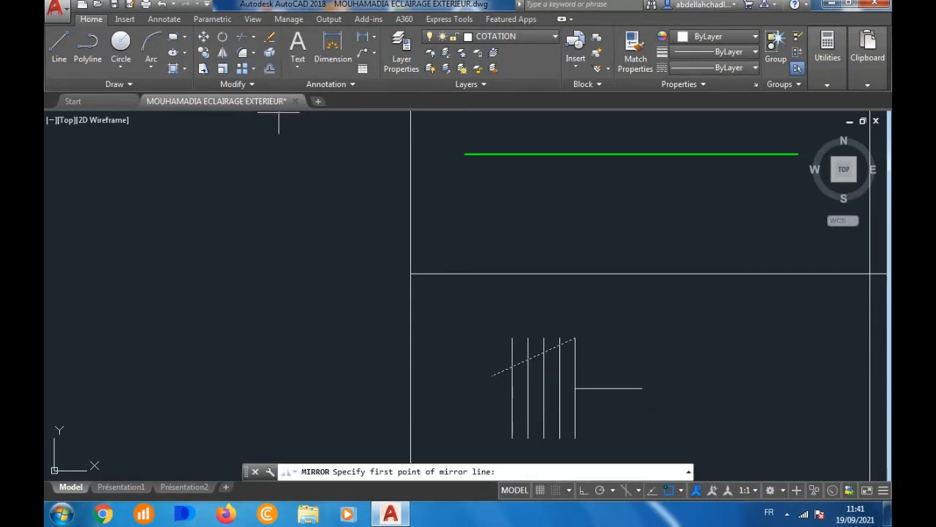
{"action": "left_click", "coordinate": [576, 388]}
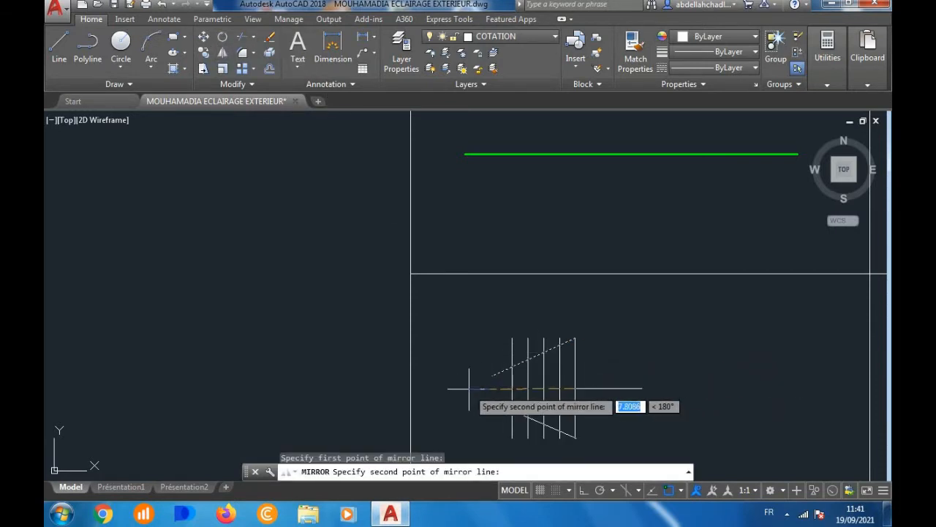
{"action": "key", "text": "F8"}
{"action": "left_click", "coordinate": [463, 389]}
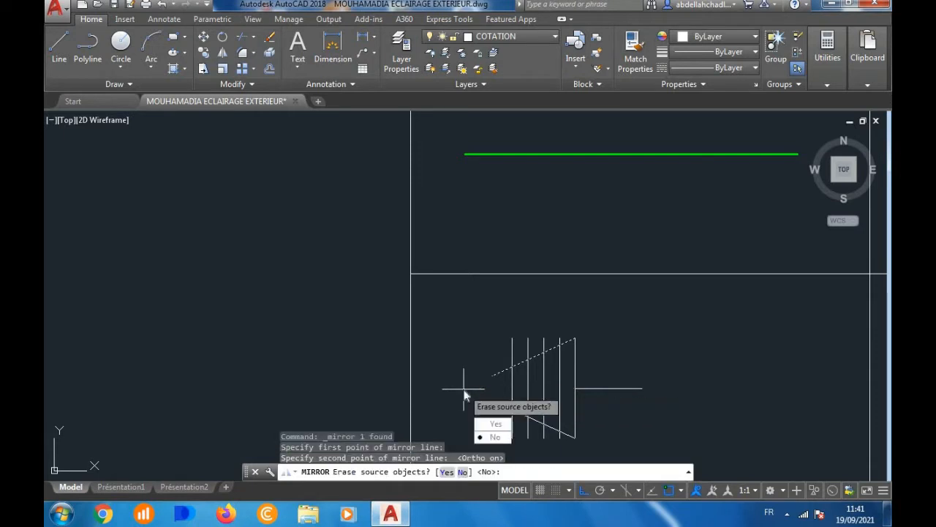
{"action": "key", "text": "Return"}
Step: Using both slanted lines as cutting edges, trim the parts of the vertical lines that extend above the upper one
{"action": "scroll", "coordinate": [498, 374], "scroll_direction": "up", "scroll_amount": 2}
{"action": "left_click", "coordinate": [503, 341]}
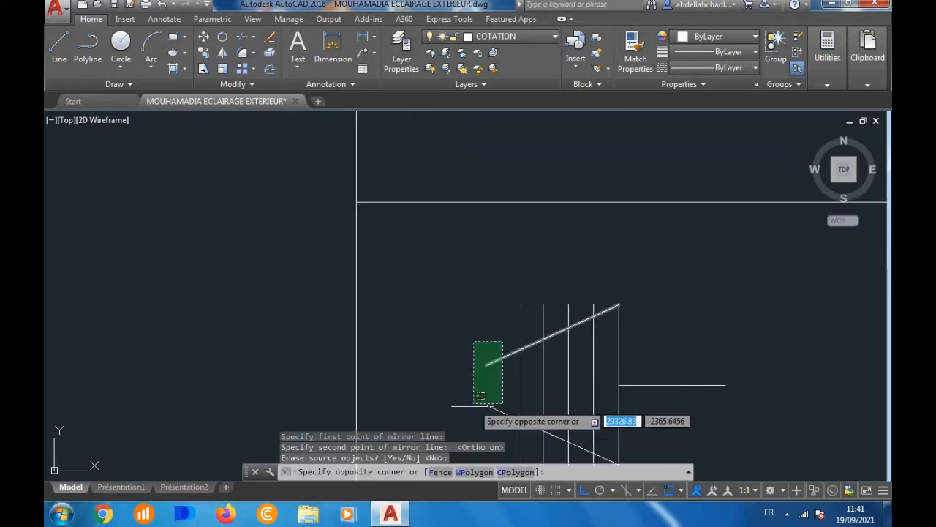
{"action": "left_click", "coordinate": [468, 413]}
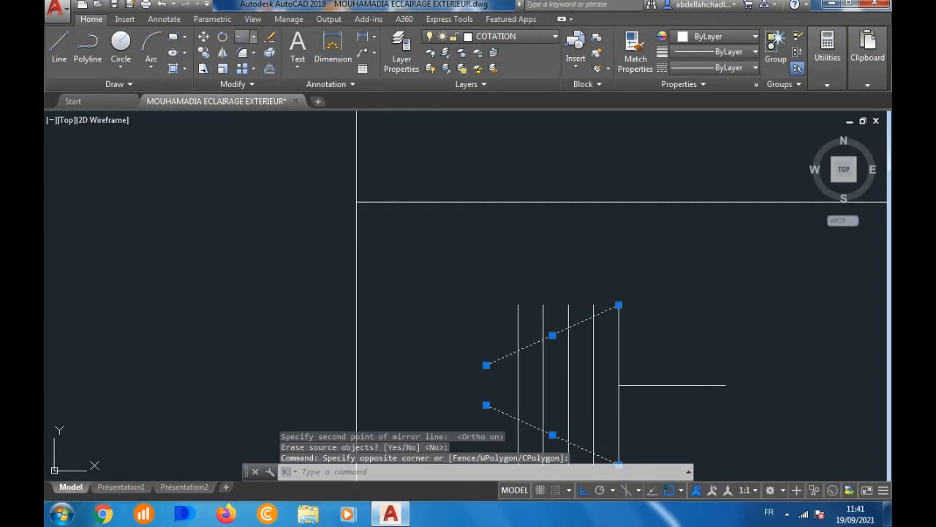
{"action": "left_click", "coordinate": [242, 36]}
{"action": "scroll", "coordinate": [550, 298], "scroll_direction": "up", "scroll_amount": 2}
{"action": "left_click", "coordinate": [670, 310]}
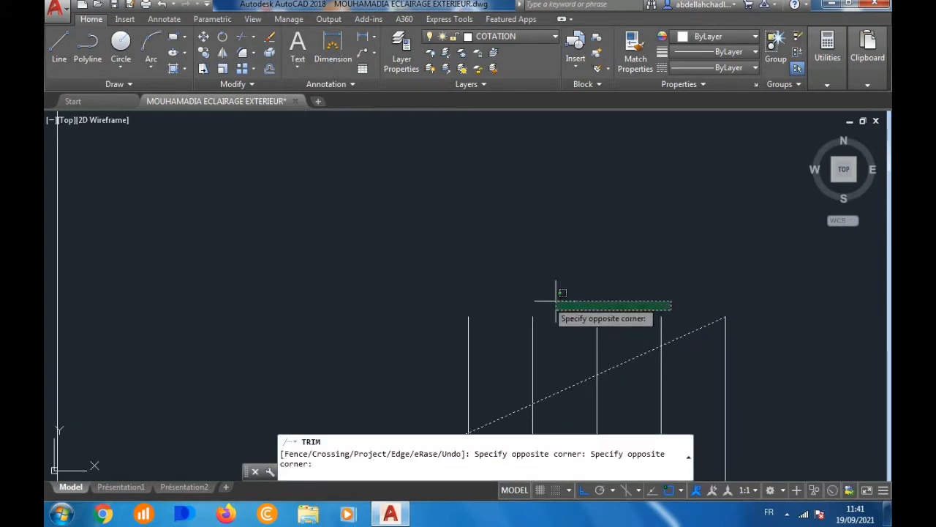
{"action": "left_click", "coordinate": [419, 310]}
{"action": "scroll", "coordinate": [468, 234], "scroll_direction": "down", "scroll_amount": 3}
Step: Trim the parts of the vertical lines that extend below the lower slanted line
{"action": "scroll", "coordinate": [505, 365], "scroll_direction": "down", "scroll_amount": 3}
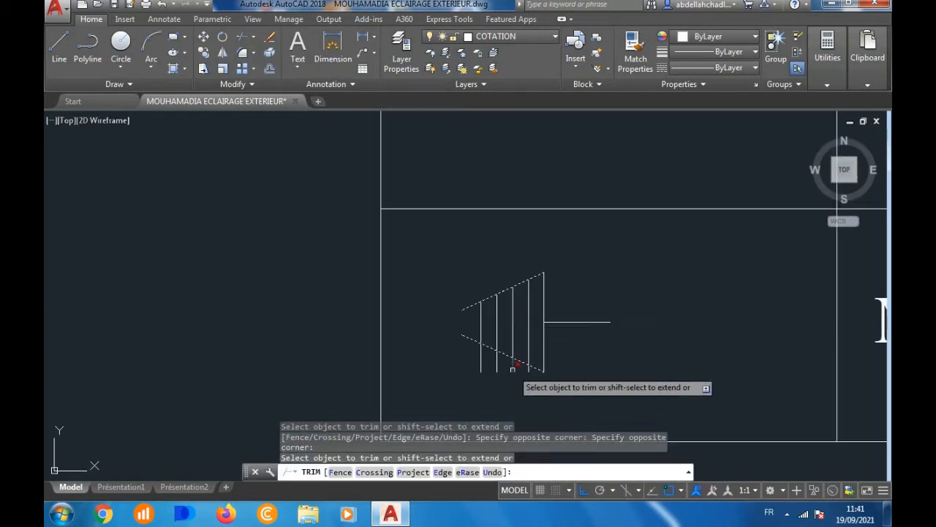
{"action": "scroll", "coordinate": [516, 365], "scroll_direction": "up", "scroll_amount": 5}
{"action": "left_click", "coordinate": [554, 331]}
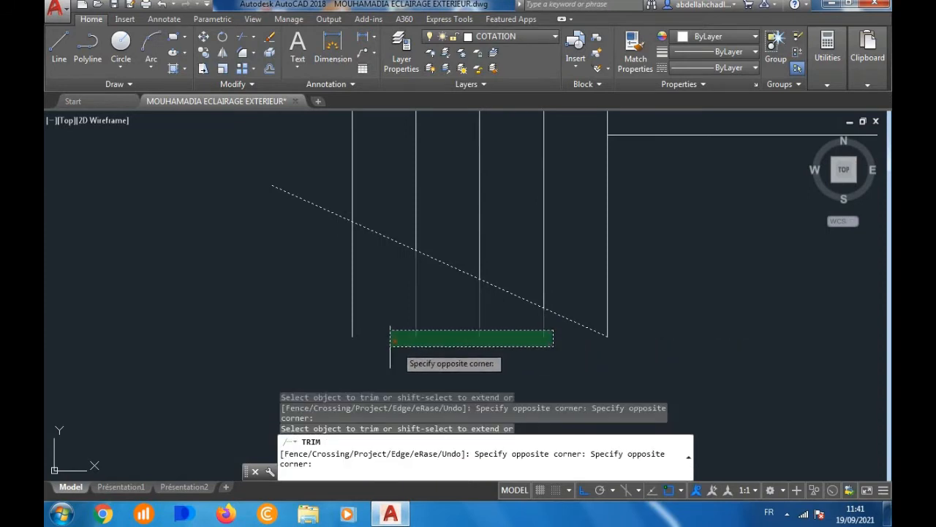
{"action": "left_click", "coordinate": [335, 357]}
{"action": "key", "text": "Escape"}
{"action": "scroll", "coordinate": [439, 369], "scroll_direction": "down", "scroll_amount": 3}
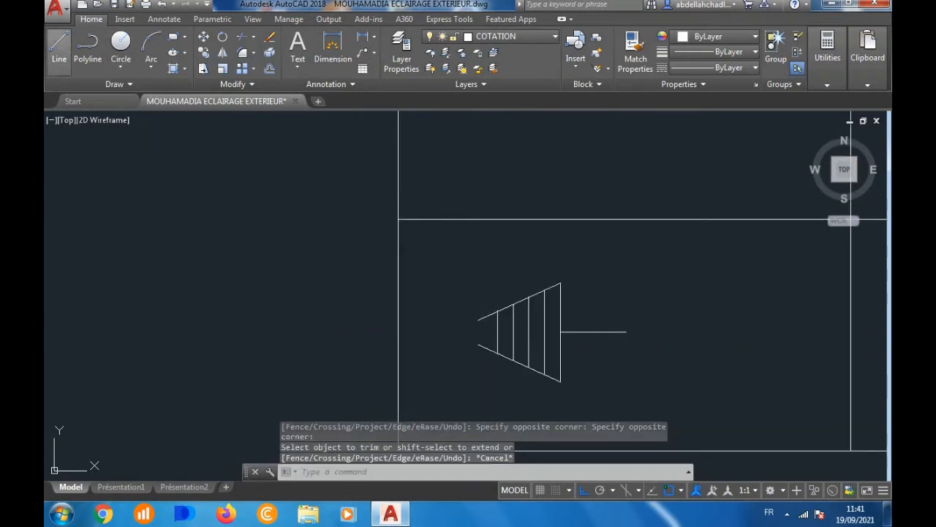
{"action": "left_click", "coordinate": [59, 44]}
{"action": "scroll", "coordinate": [503, 335], "scroll_direction": "up", "scroll_amount": 3}
{"action": "key", "text": "Escape"}
Step: Copy the leftmost vertical line once to its left, using the spacing between the neighbouring vertical lines
{"action": "left_click", "coordinate": [516, 312]}
{"action": "left_click", "coordinate": [501, 323]}
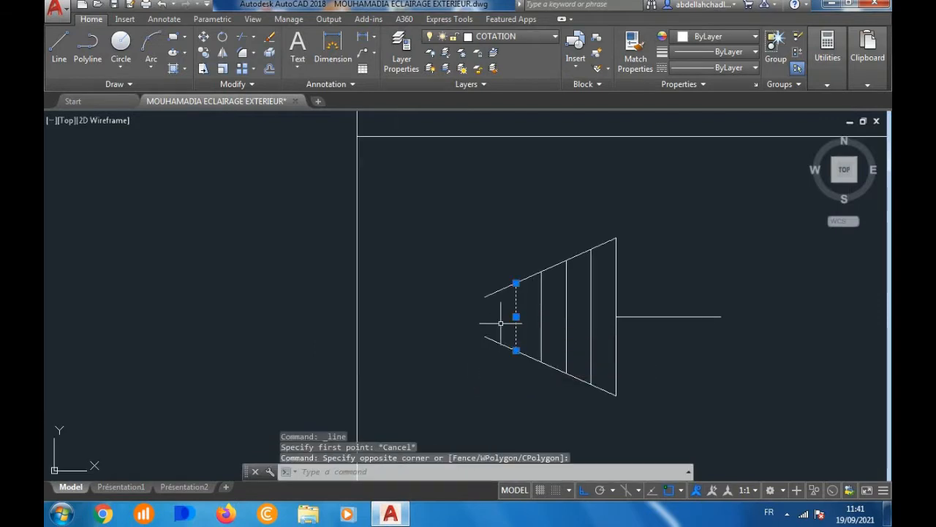
{"action": "left_click", "coordinate": [203, 53]}
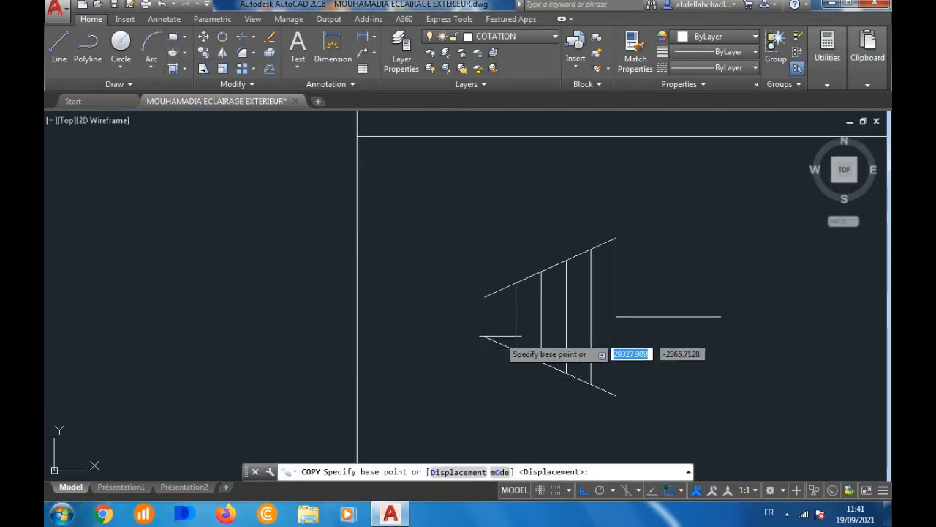
{"action": "left_click", "coordinate": [543, 270]}
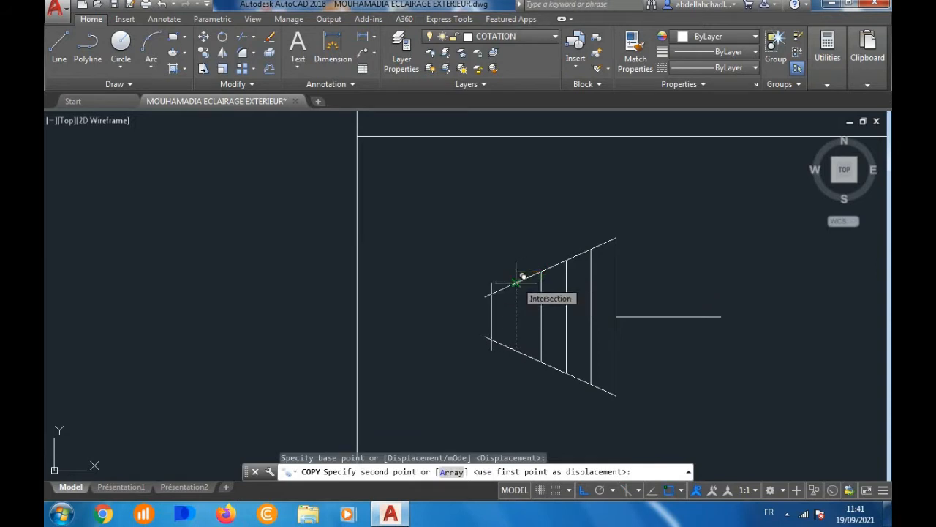
{"action": "left_click", "coordinate": [516, 282]}
{"action": "key", "text": "Escape"}
Step: Shorten the new leftmost line by stretching its lower end up to the lower slanted line
{"action": "scroll", "coordinate": [501, 310], "scroll_direction": "up", "scroll_amount": 2}
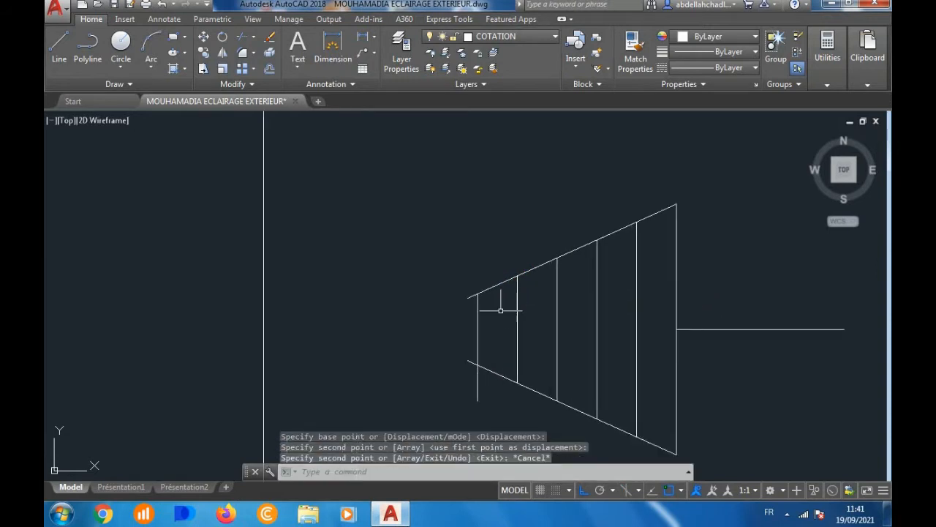
{"action": "left_click", "coordinate": [485, 381]}
{"action": "left_click", "coordinate": [473, 402]}
{"action": "left_click", "coordinate": [478, 400]}
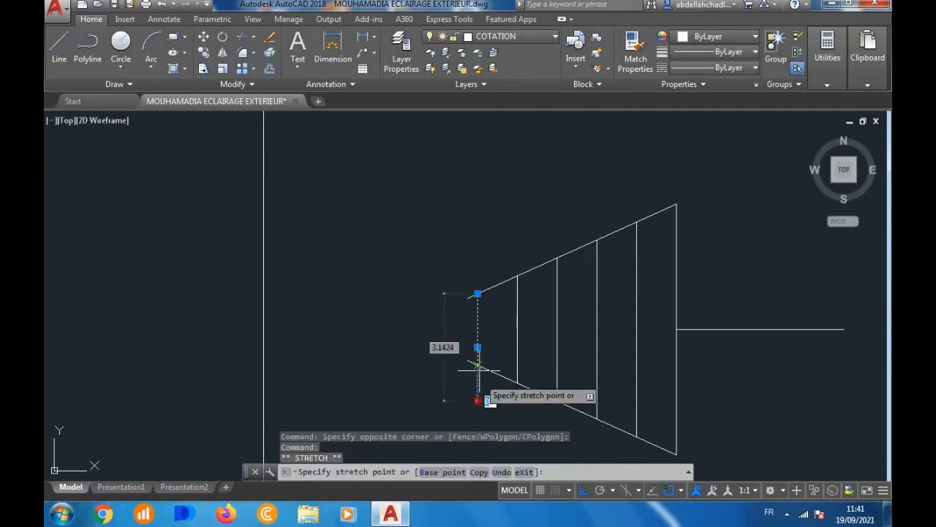
{"action": "left_click", "coordinate": [479, 364]}
{"action": "key", "text": "Escape"}
Step: Delete the two slanted guide lines, leaving only the tapering vertical lines and the horizontal line
{"action": "left_click", "coordinate": [493, 367]}
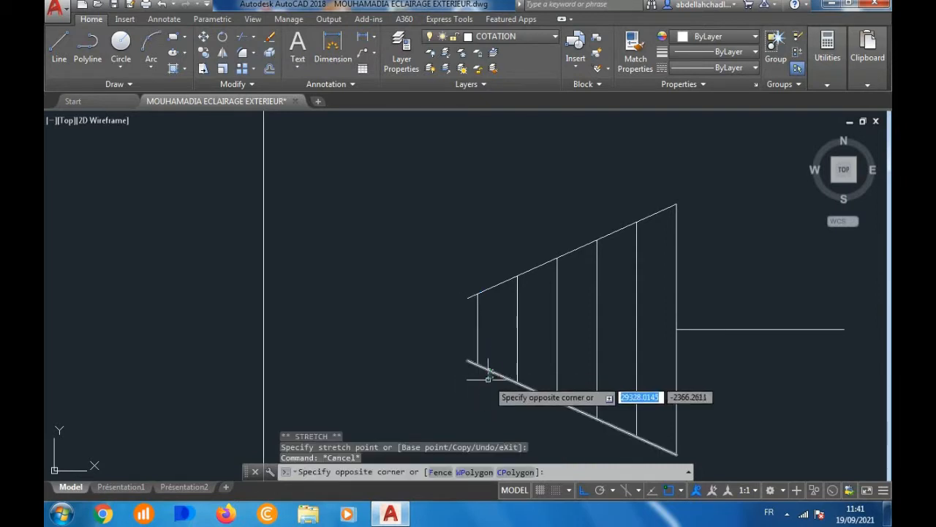
{"action": "left_click", "coordinate": [479, 377]}
{"action": "left_click", "coordinate": [496, 284]}
{"action": "key", "text": "Delete"}
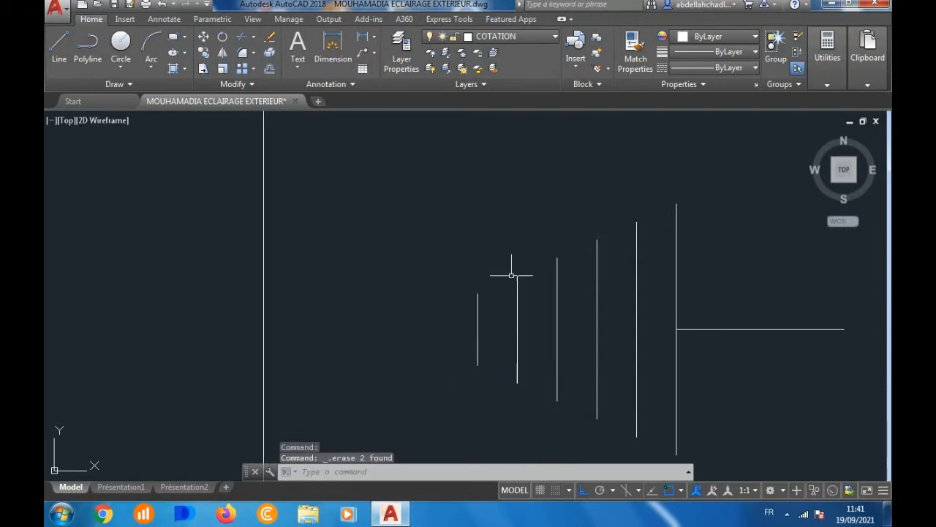
Step: Convert all the lines of the earthing symbol into a block named "terre"
{"action": "scroll", "coordinate": [495, 283], "scroll_direction": "down", "scroll_amount": 5}
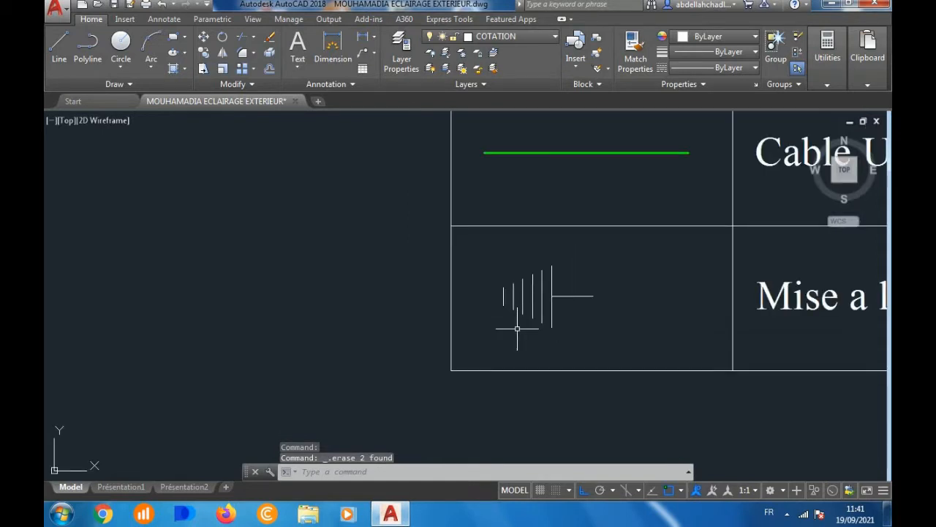
{"action": "left_click", "coordinate": [574, 269]}
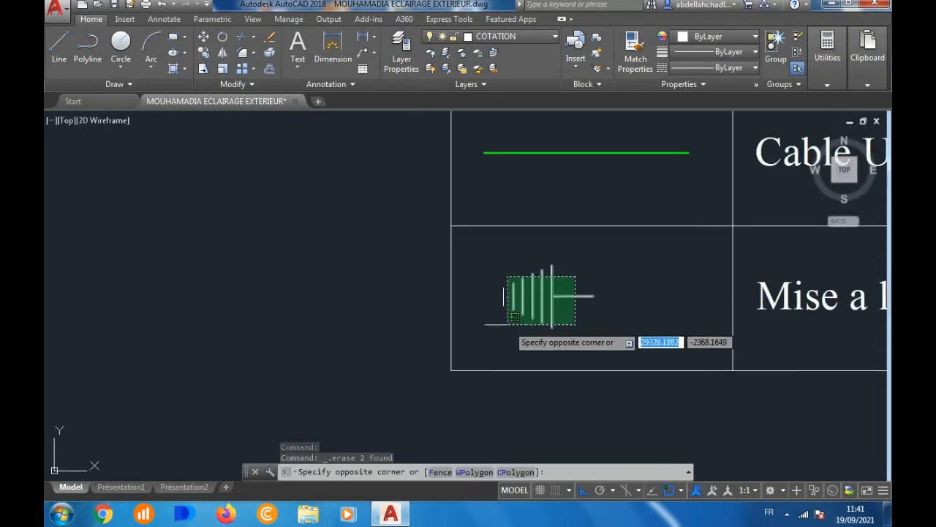
{"action": "left_click", "coordinate": [493, 324]}
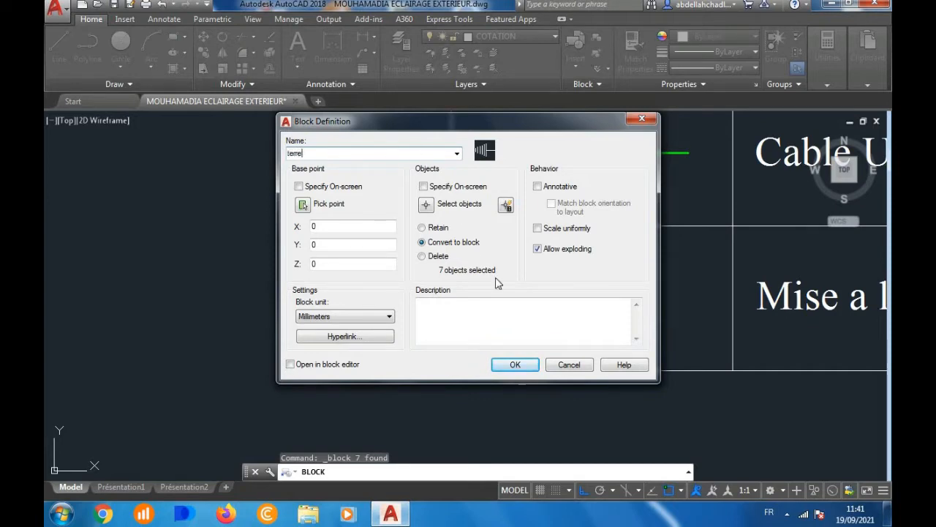
{"action": "left_click", "coordinate": [514, 364]}
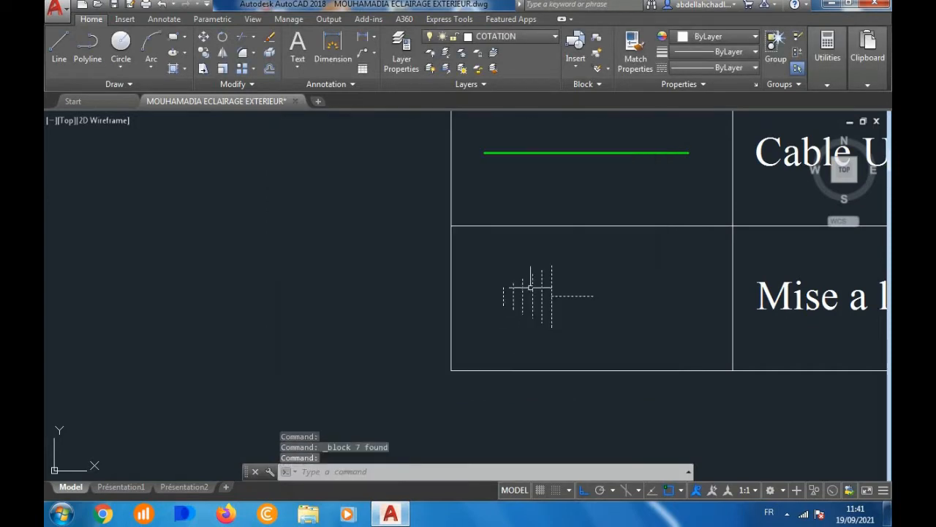
Step: Open the "terre" block definition in the Block Editor
{"action": "double_click", "coordinate": [533, 291]}
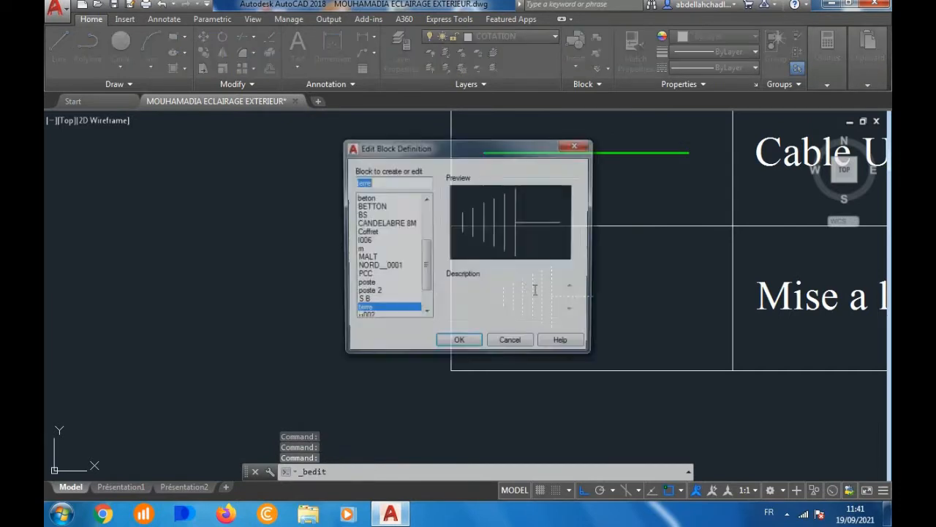
{"action": "left_click", "coordinate": [464, 344]}
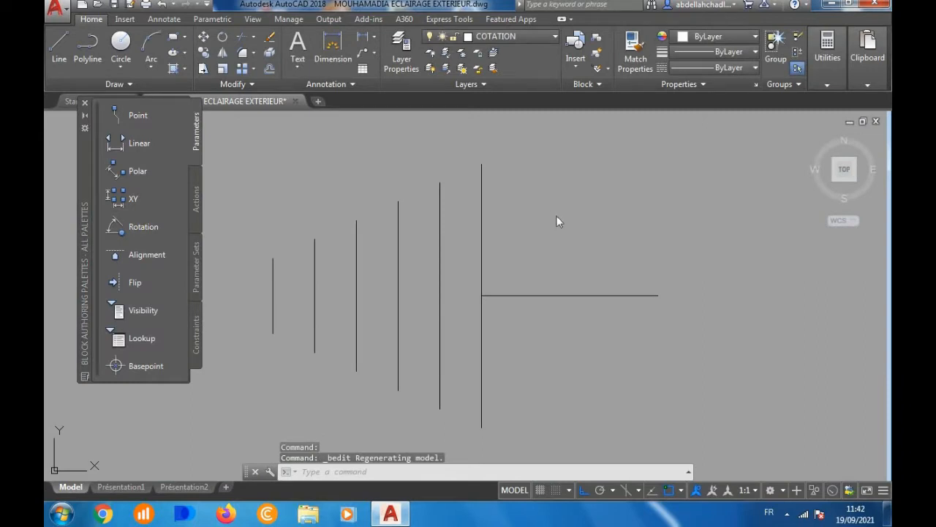
Step: Set the lineweight of all the lines in the "terre" block to 0.35 mm and close the Block Editor, saving the changes
{"action": "left_click", "coordinate": [559, 198]}
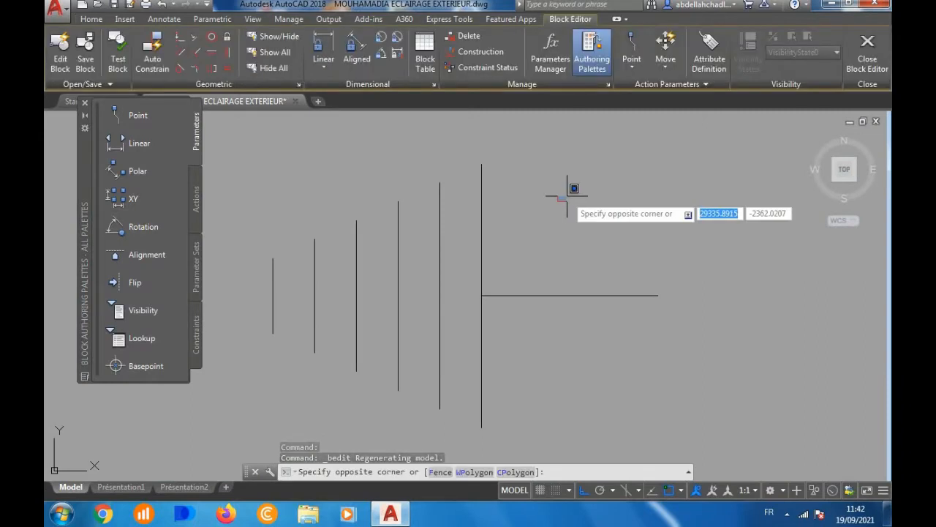
{"action": "left_click", "coordinate": [257, 369]}
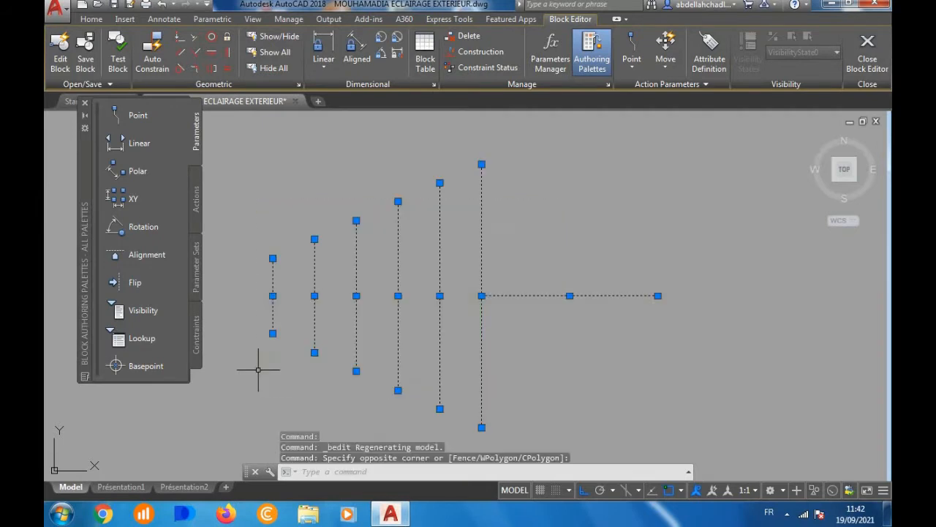
{"action": "left_click", "coordinate": [101, 21]}
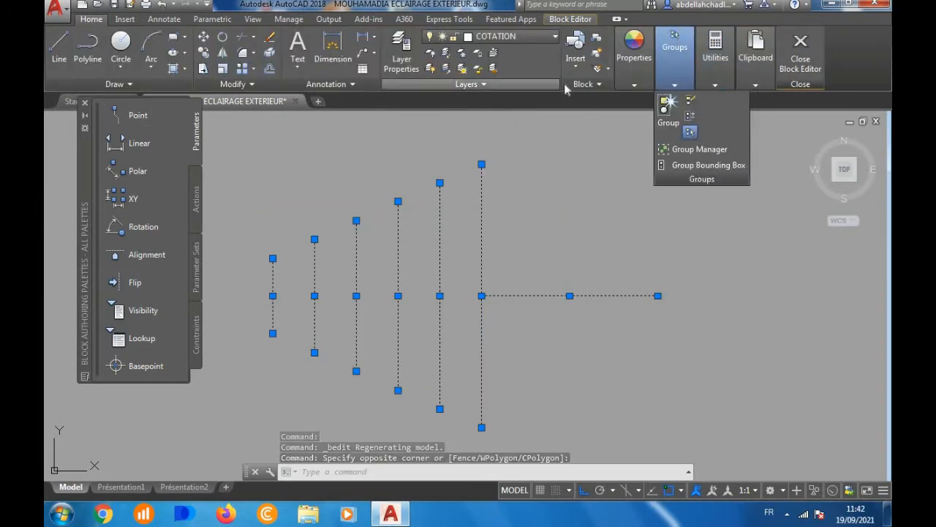
{"action": "mouse_move", "coordinate": [638, 85]}
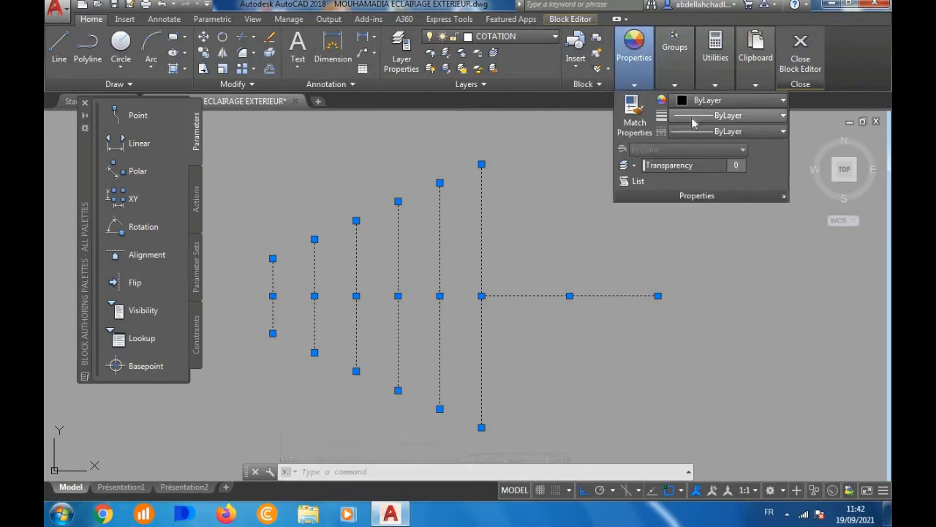
{"action": "left_click", "coordinate": [695, 117]}
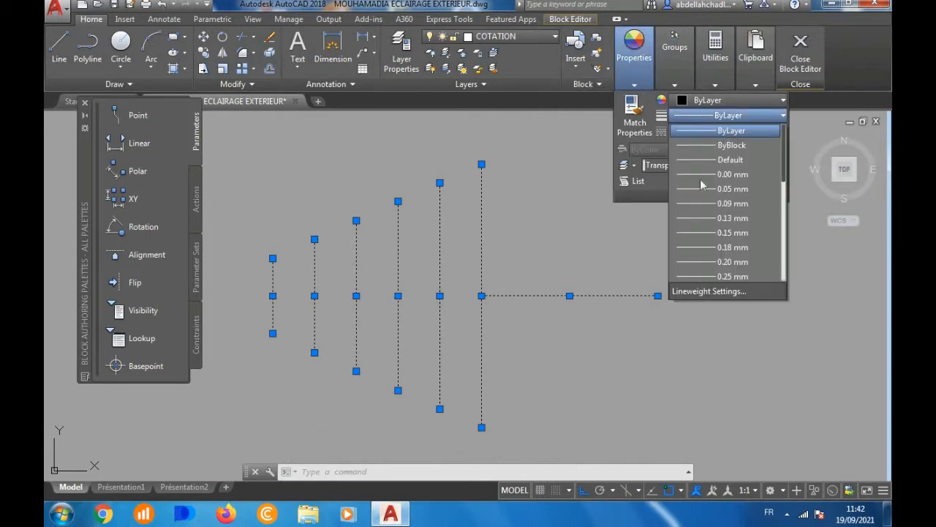
{"action": "scroll", "coordinate": [720, 220], "scroll_direction": "down", "scroll_amount": 2}
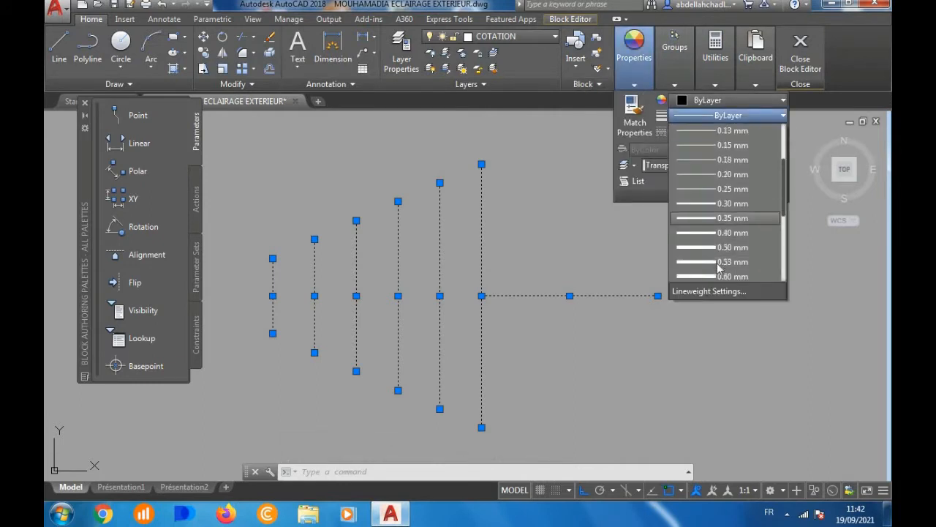
{"action": "left_click", "coordinate": [725, 218]}
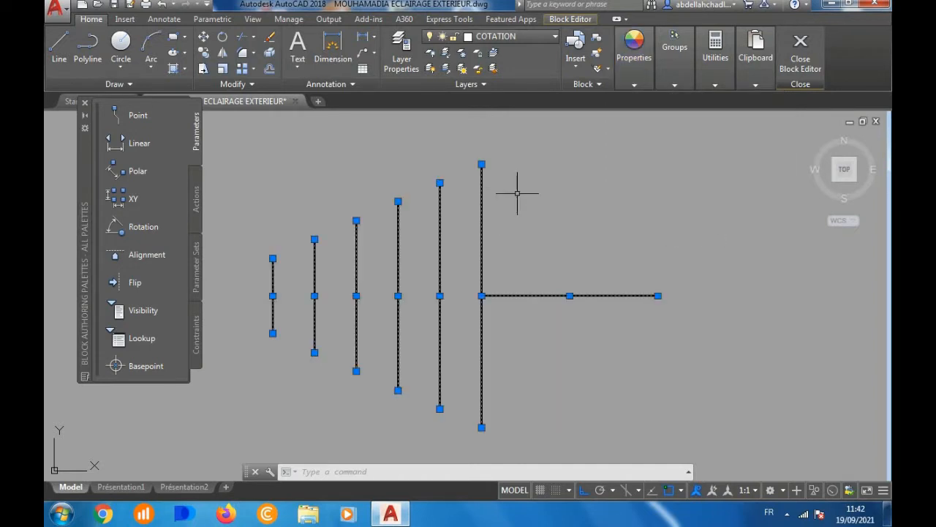
{"action": "left_click", "coordinate": [800, 53]}
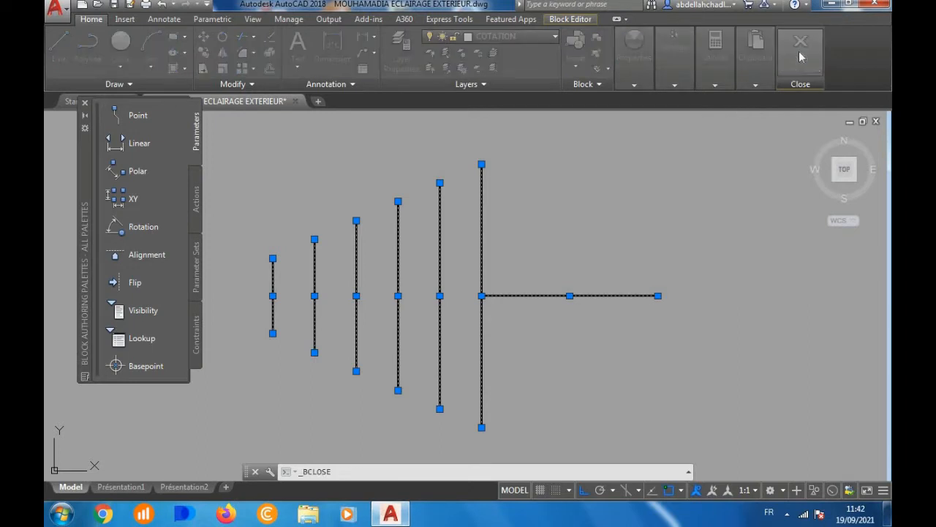
{"action": "left_click", "coordinate": [512, 227]}
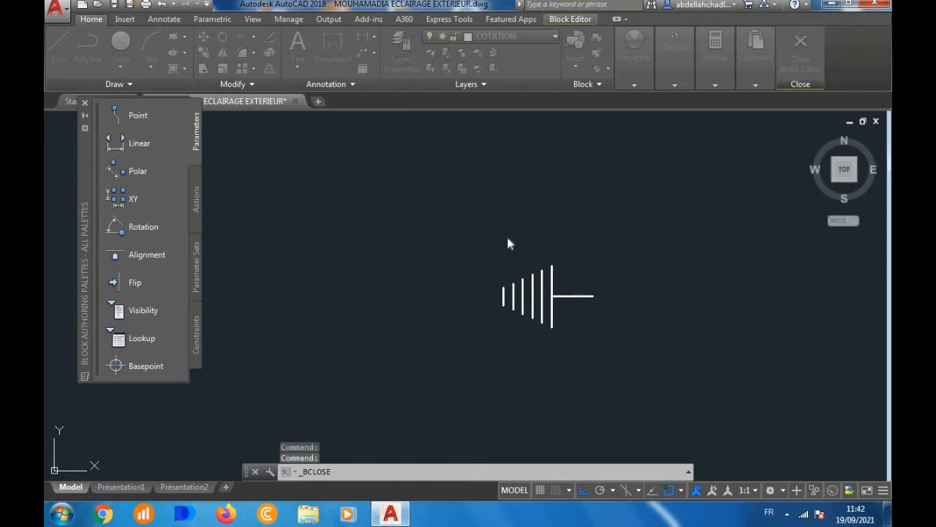
Step: Move the earthing symbol horizontally to the right so it sits centred in its legend cell beside "Mise a la terre"
{"action": "left_click", "coordinate": [554, 298]}
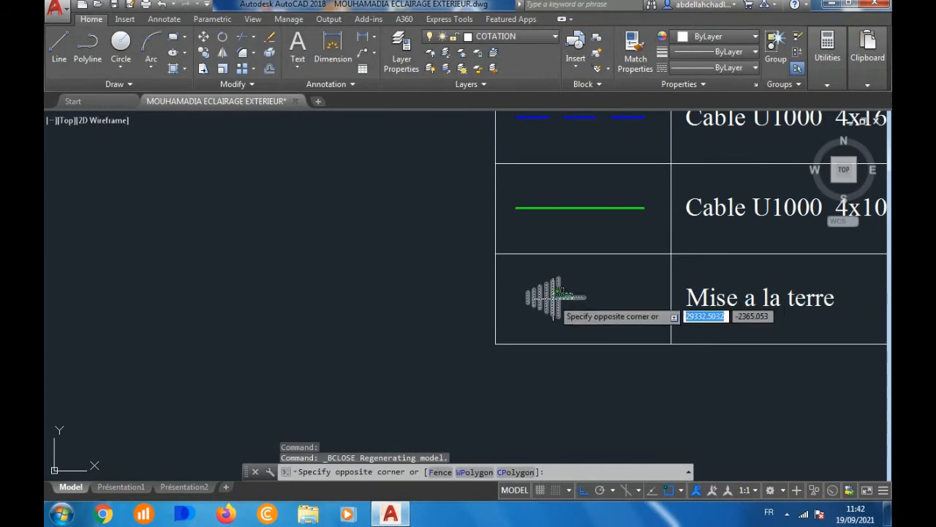
{"action": "left_click", "coordinate": [552, 299]}
{"action": "scroll", "coordinate": [535, 309], "scroll_direction": "down", "scroll_amount": 1}
{"action": "scroll", "coordinate": [556, 308], "scroll_direction": "up", "scroll_amount": 2}
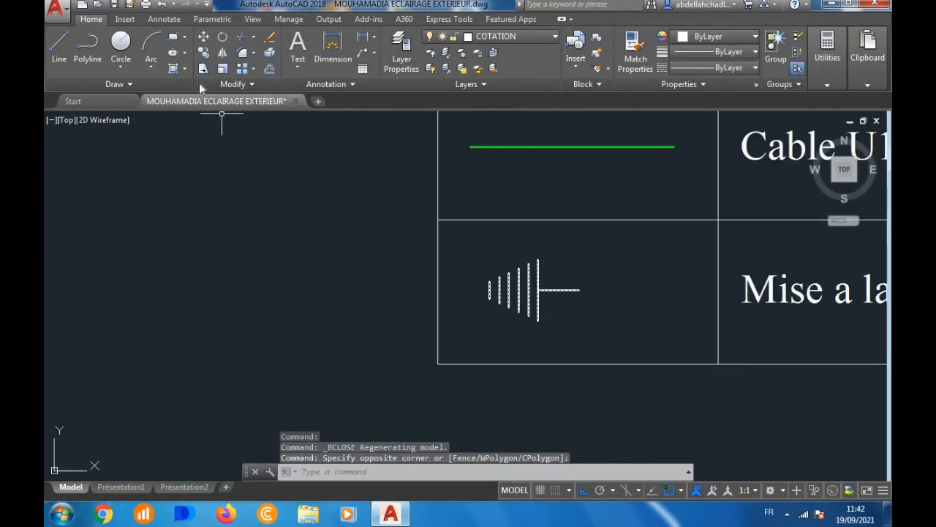
{"action": "left_click", "coordinate": [203, 37]}
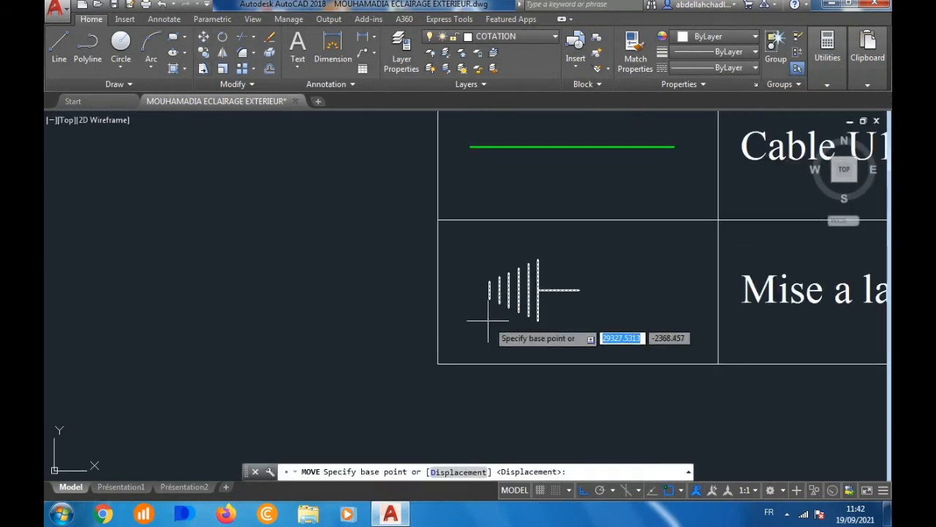
{"action": "left_click", "coordinate": [508, 290]}
{"action": "left_click", "coordinate": [557, 289]}
Step: Copy the earthing symbol by its horizontal line's free end from the legend to just below the last lamppost on the green cable, with Ortho off
{"action": "left_click", "coordinate": [568, 281]}
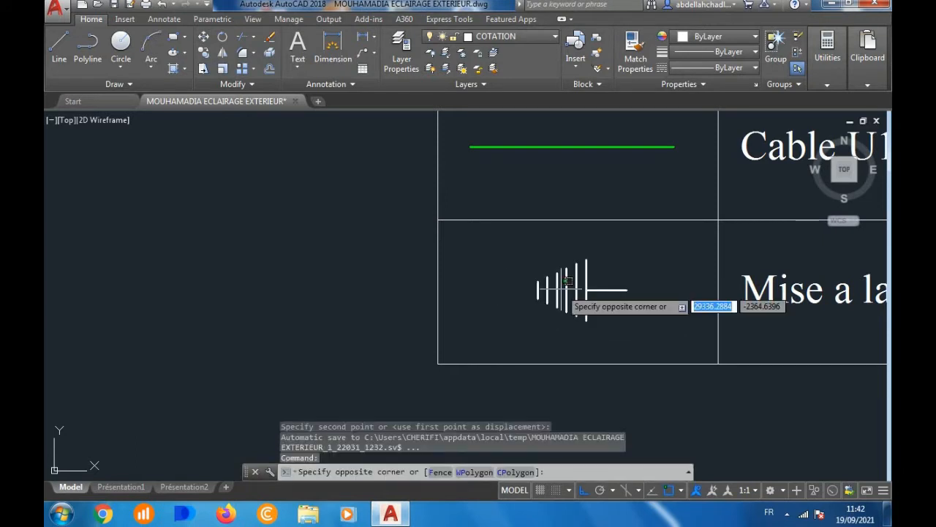
{"action": "left_click", "coordinate": [532, 300]}
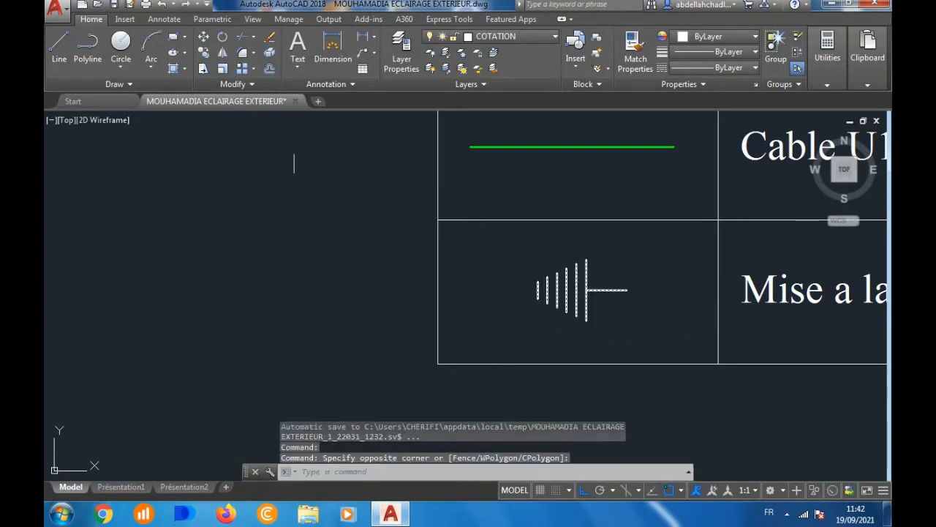
{"action": "left_click", "coordinate": [204, 54]}
{"action": "left_click", "coordinate": [627, 290]}
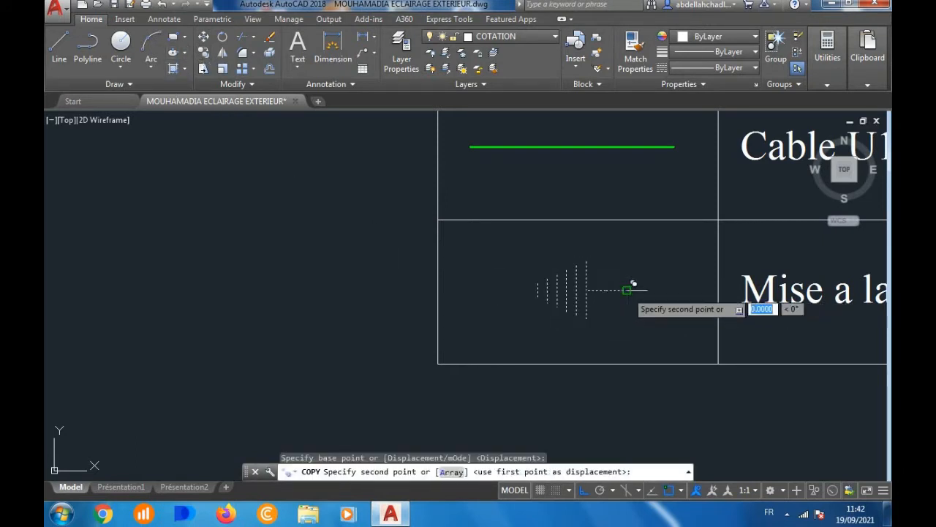
{"action": "scroll", "coordinate": [627, 288], "scroll_direction": "down", "scroll_amount": 3}
{"action": "key", "text": "F8"}
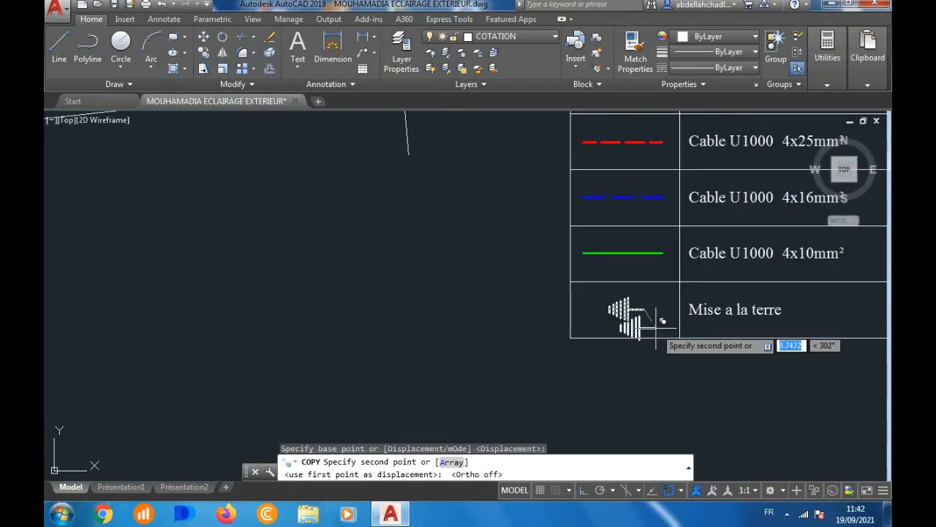
{"action": "scroll", "coordinate": [505, 333], "scroll_direction": "down", "scroll_amount": 3}
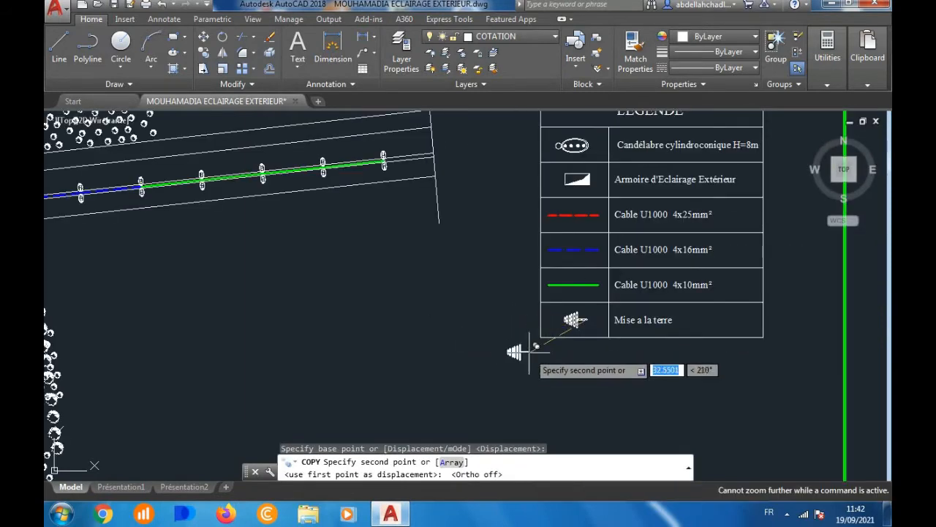
{"action": "scroll", "coordinate": [384, 175], "scroll_direction": "up", "scroll_amount": 6}
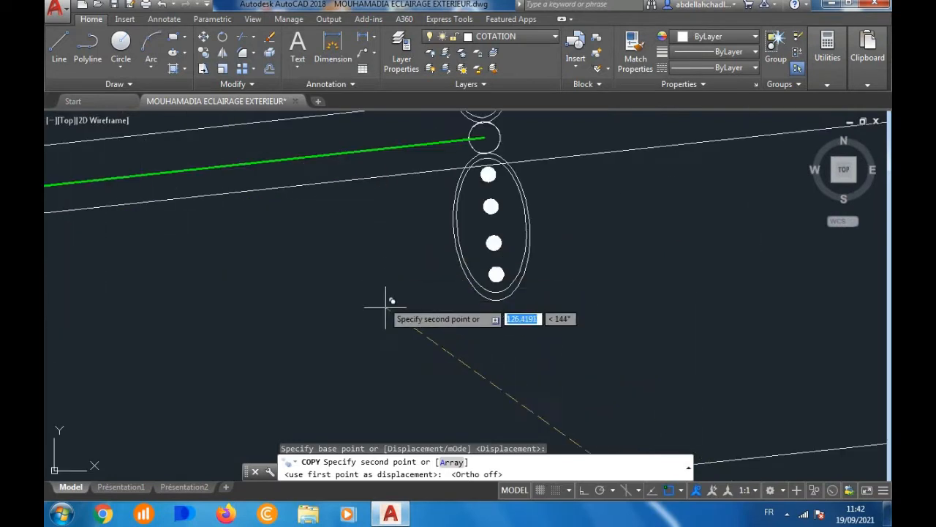
{"action": "left_click", "coordinate": [453, 362]}
{"action": "key", "text": "Escape"}
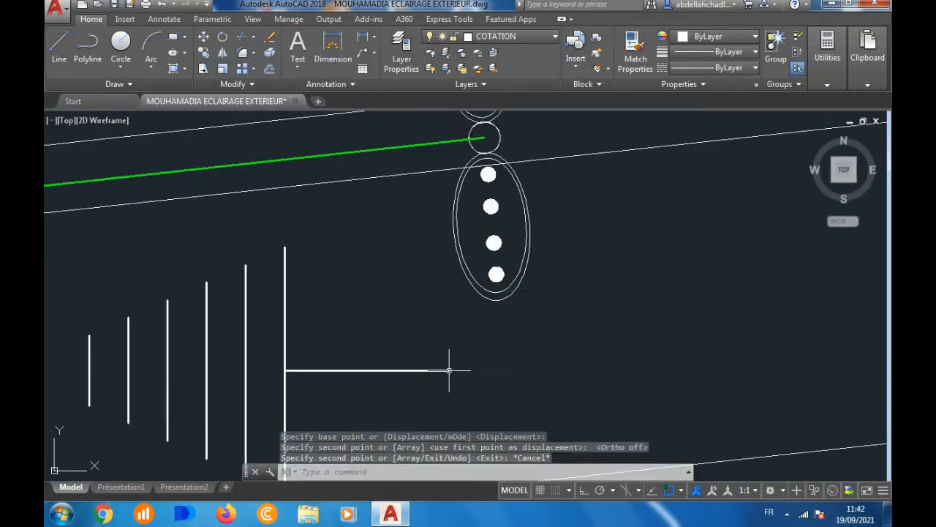
Step: Scale the copied earthing symbol down to well under half size about its horizontal line's midpoint, with object snap turned off
{"action": "left_click", "coordinate": [451, 365]}
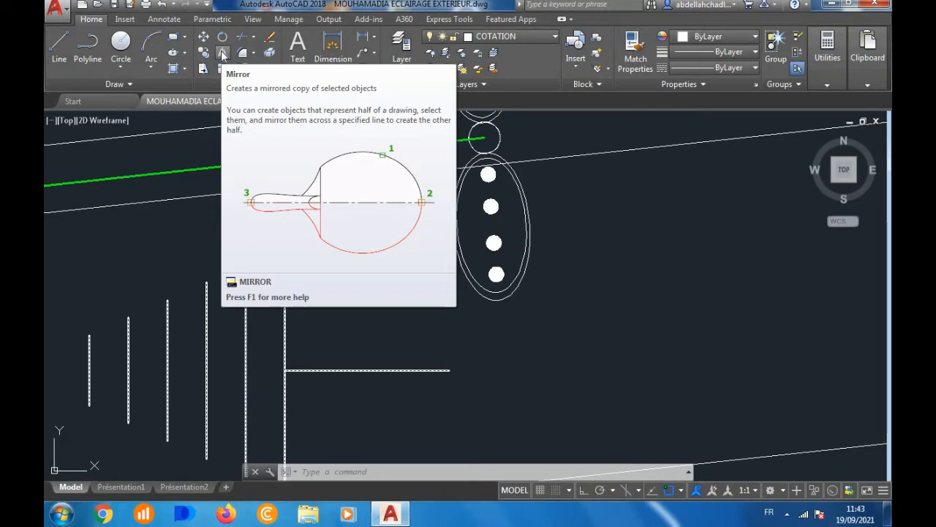
{"action": "scroll", "coordinate": [403, 205], "scroll_direction": "down", "scroll_amount": 7}
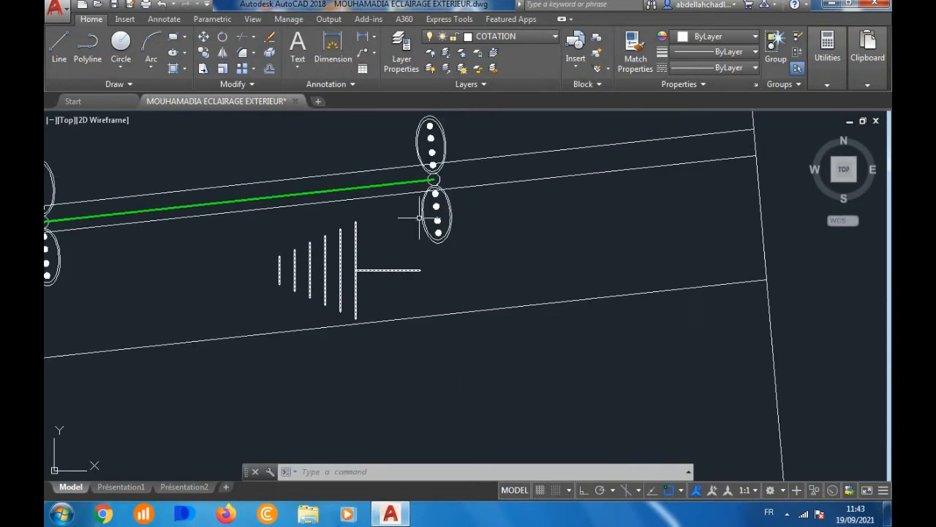
{"action": "scroll", "coordinate": [403, 270], "scroll_direction": "up", "scroll_amount": 7}
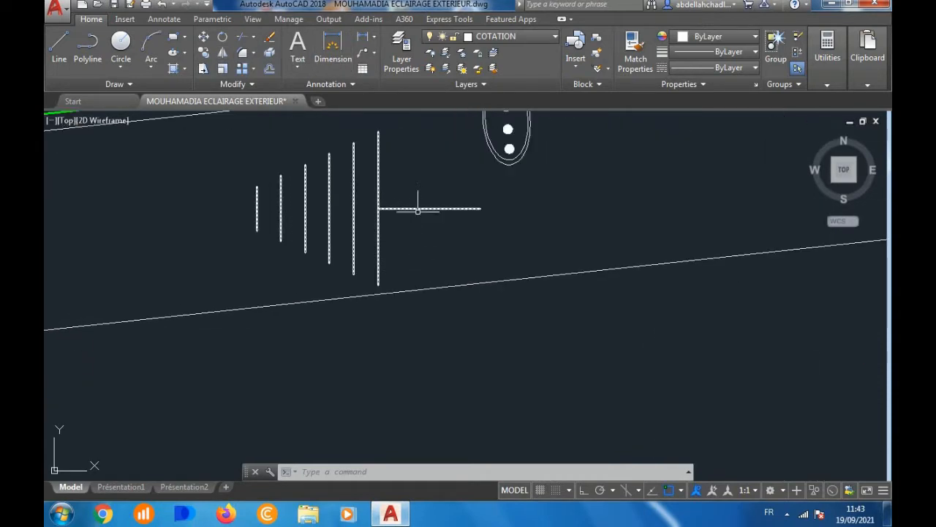
{"action": "scroll", "coordinate": [418, 208], "scroll_direction": "down", "scroll_amount": 4}
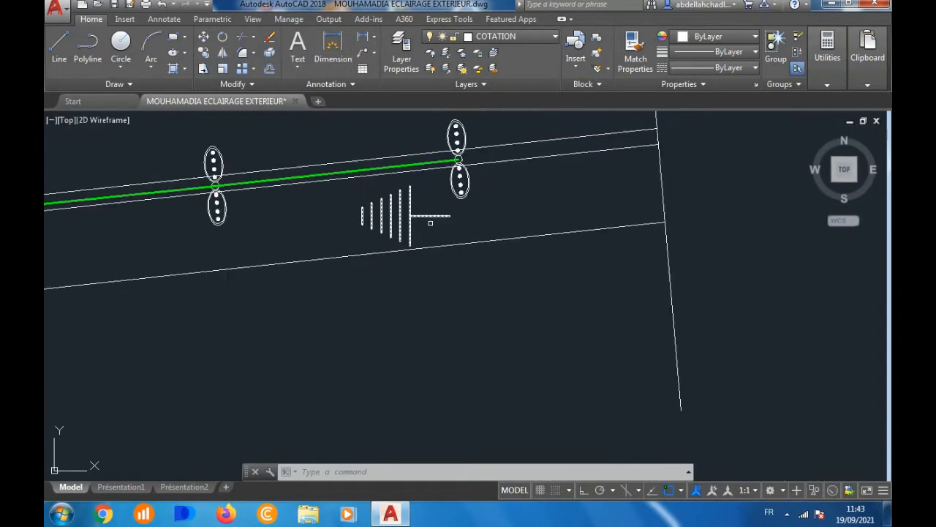
{"action": "left_click", "coordinate": [222, 69]}
{"action": "scroll", "coordinate": [444, 231], "scroll_direction": "up", "scroll_amount": 5}
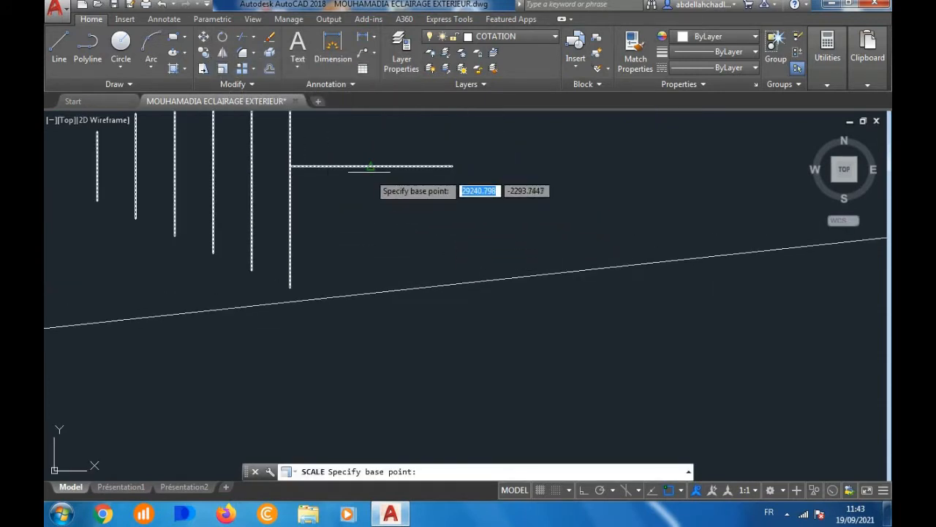
{"action": "left_click", "coordinate": [371, 166]}
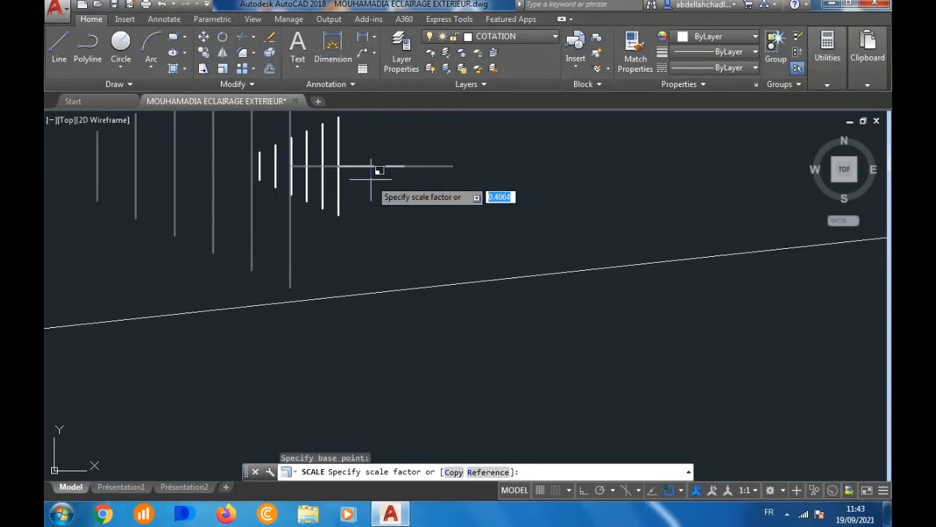
{"action": "scroll", "coordinate": [371, 178], "scroll_direction": "down", "scroll_amount": 2}
{"action": "scroll", "coordinate": [371, 176], "scroll_direction": "up", "scroll_amount": 2}
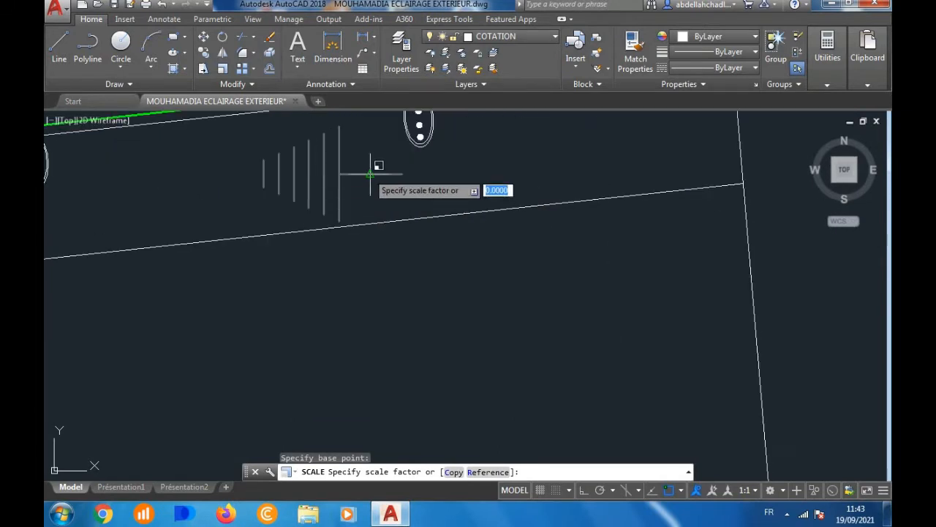
{"action": "scroll", "coordinate": [371, 174], "scroll_direction": "down", "scroll_amount": 3}
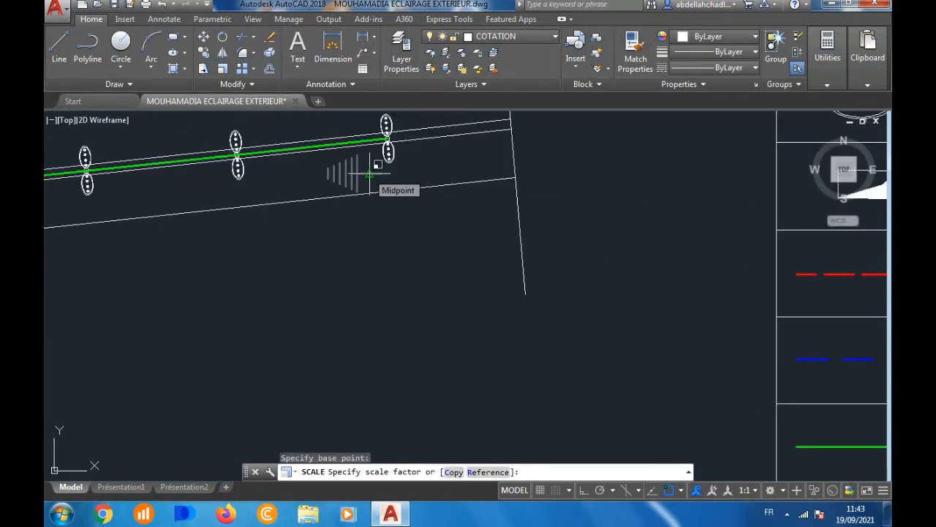
{"action": "scroll", "coordinate": [371, 175], "scroll_direction": "up", "scroll_amount": 2}
{"action": "scroll", "coordinate": [369, 176], "scroll_direction": "up", "scroll_amount": 3}
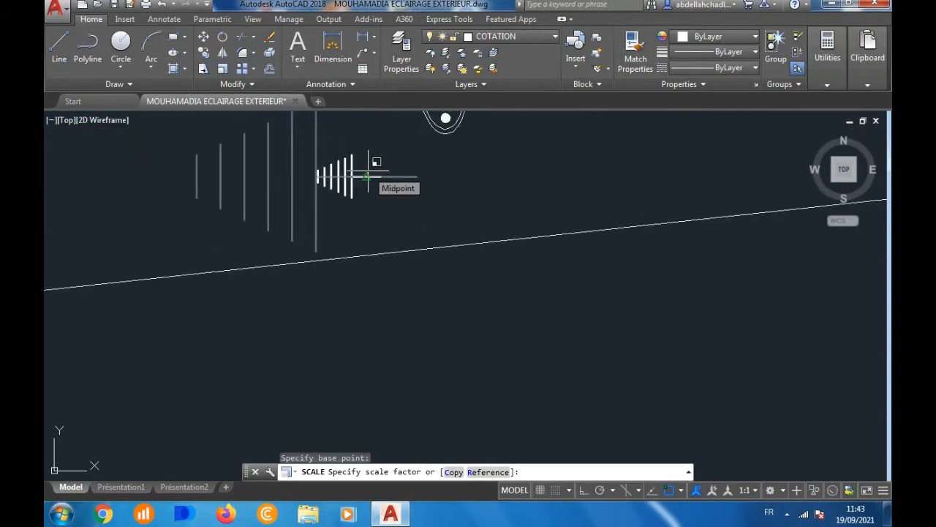
{"action": "key", "text": "F3"}
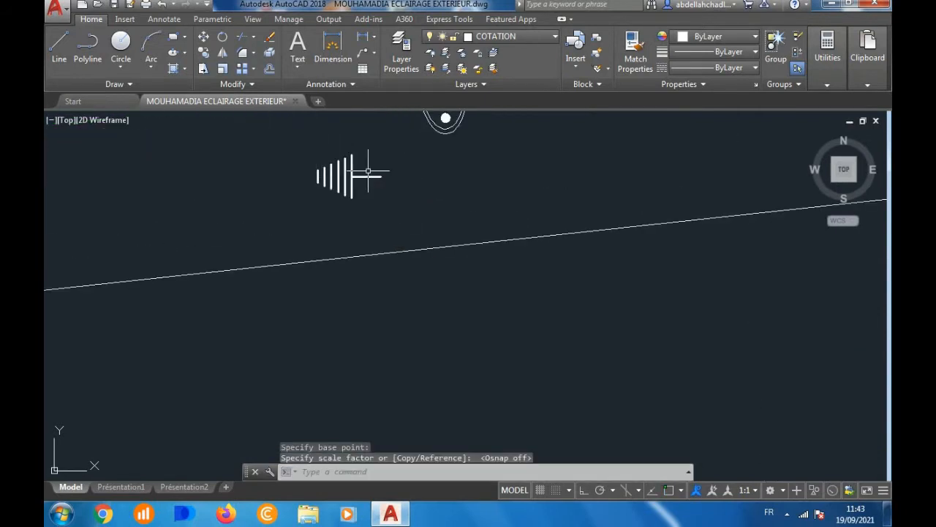
Step: Move the reduced earthing symbol so its horizontal line's free end lies inside the small centre circle of the last lamppost
{"action": "scroll", "coordinate": [368, 179], "scroll_direction": "up", "scroll_amount": 3}
{"action": "scroll", "coordinate": [371, 190], "scroll_direction": "down", "scroll_amount": 2}
{"action": "scroll", "coordinate": [376, 196], "scroll_direction": "up", "scroll_amount": 4}
{"action": "left_click", "coordinate": [376, 176]}
{"action": "left_click", "coordinate": [368, 180]}
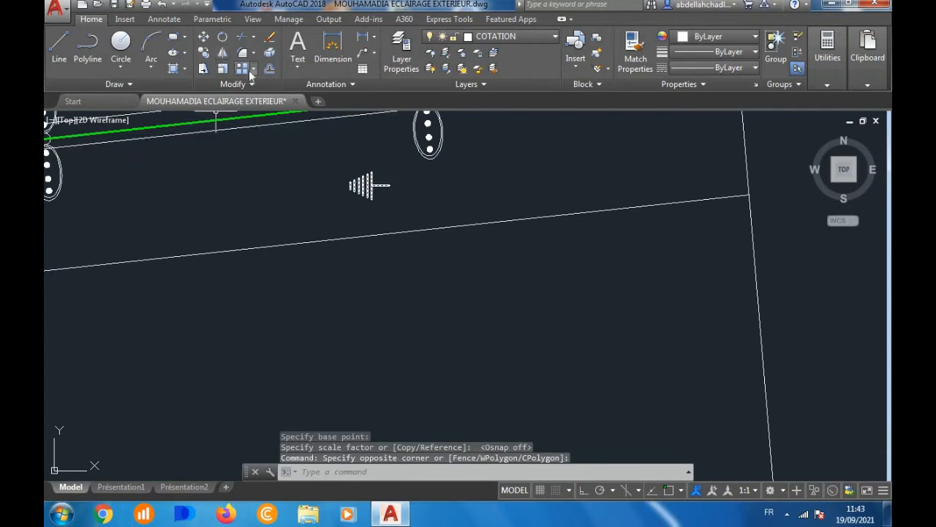
{"action": "left_click", "coordinate": [203, 37]}
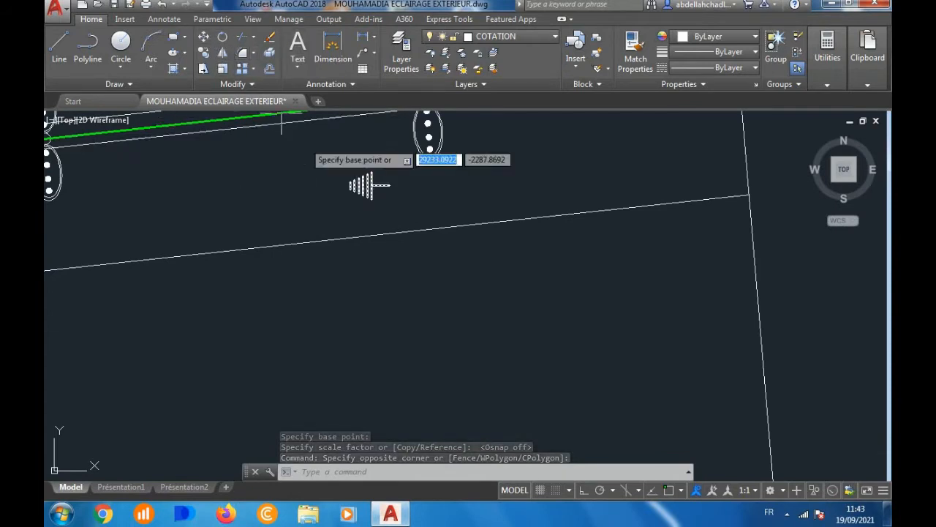
{"action": "left_click", "coordinate": [389, 185]}
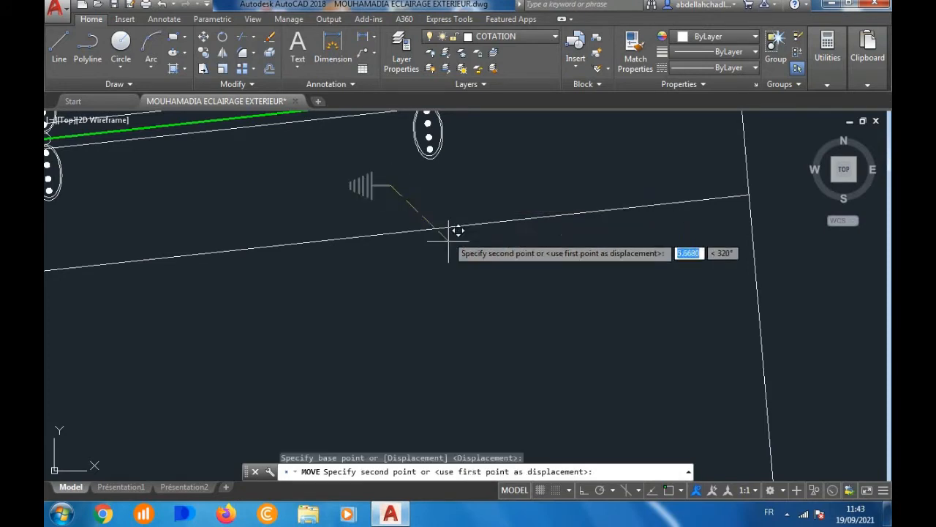
{"action": "scroll", "coordinate": [446, 220], "scroll_direction": "down", "scroll_amount": 2}
{"action": "scroll", "coordinate": [428, 183], "scroll_direction": "up", "scroll_amount": 4}
{"action": "scroll", "coordinate": [426, 172], "scroll_direction": "up", "scroll_amount": 4}
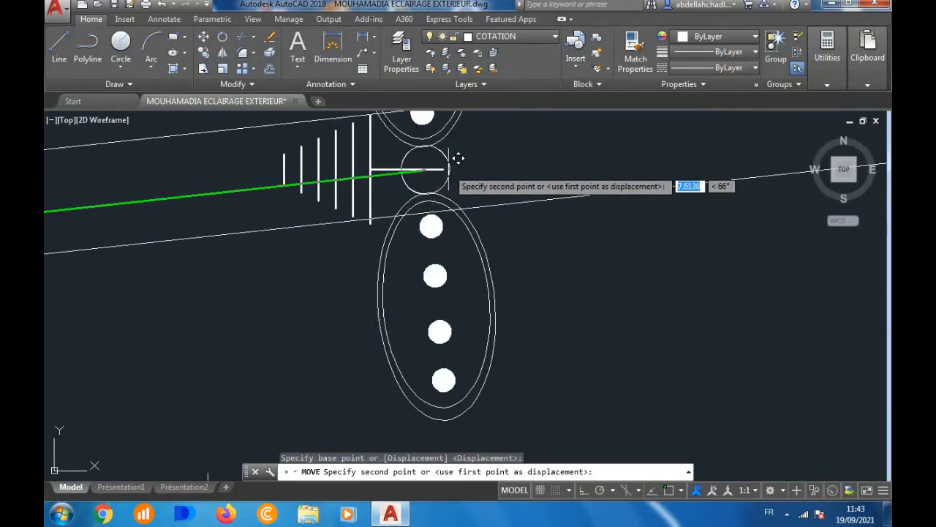
{"action": "left_click", "coordinate": [449, 168]}
{"action": "key", "text": "Escape"}
Step: Rotate the small earthing symbol about the green cable's end so it points away from the cable, on the far side of the last lamppost
{"action": "left_click", "coordinate": [388, 153]}
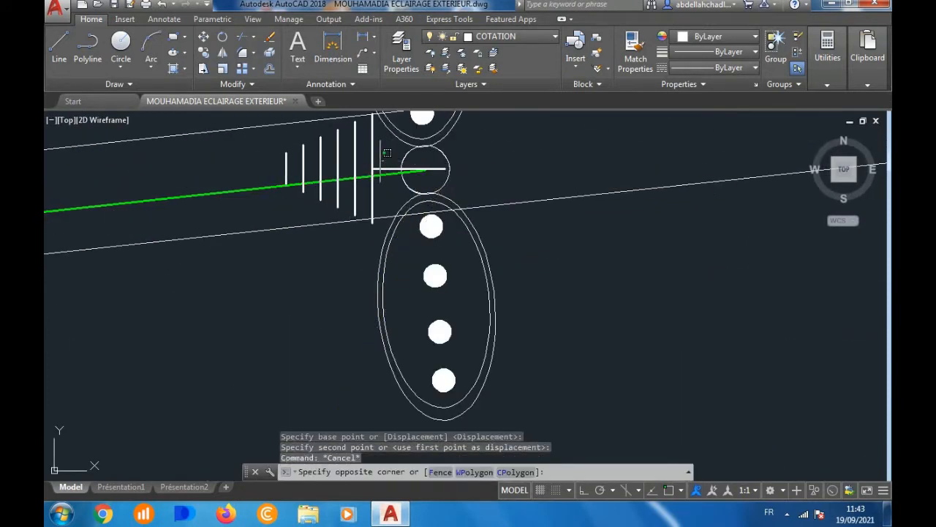
{"action": "left_click", "coordinate": [361, 160]}
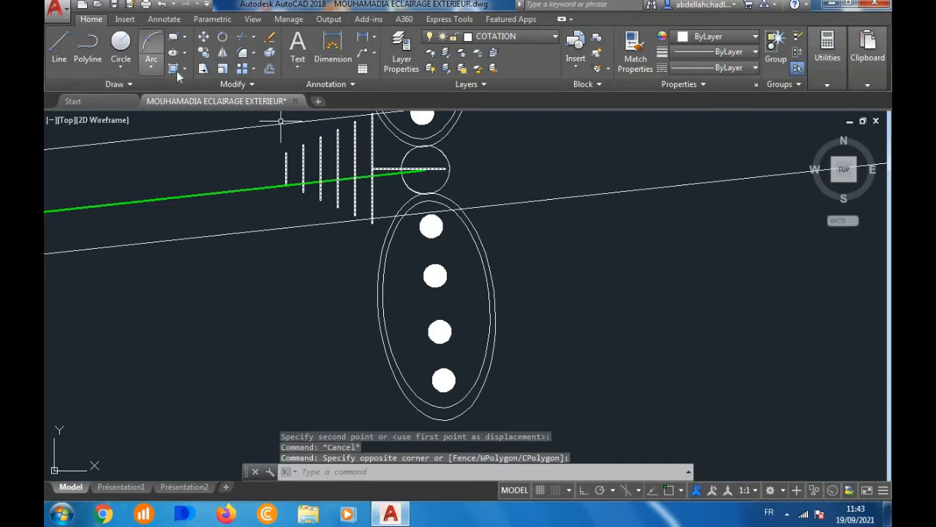
{"action": "left_click", "coordinate": [222, 37]}
{"action": "left_click", "coordinate": [424, 170]}
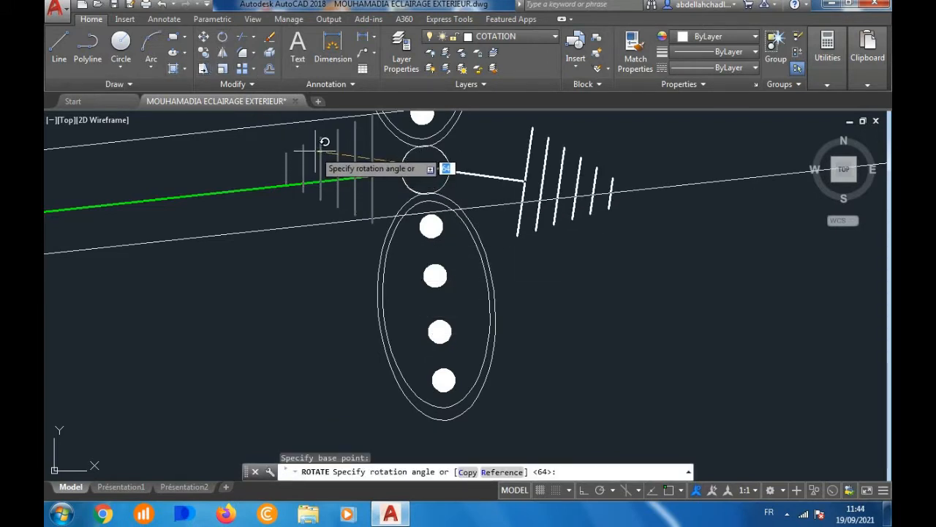
{"action": "left_click", "coordinate": [316, 153]}
Step: Move the rotated earthing symbol by its lead's free end onto the edge of the last lamppost's centre circle, with object snap on
{"action": "scroll", "coordinate": [455, 239], "scroll_direction": "down", "scroll_amount": 3}
{"action": "scroll", "coordinate": [456, 219], "scroll_direction": "up", "scroll_amount": 5}
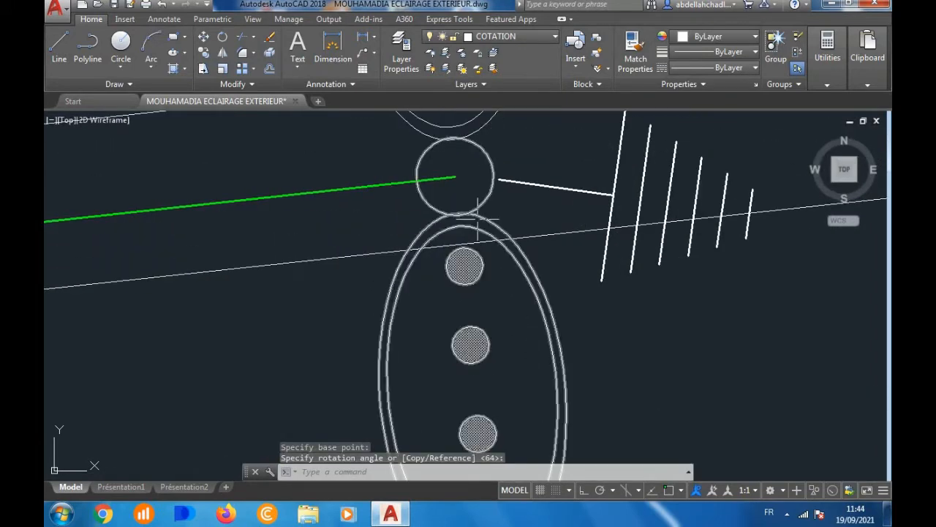
{"action": "left_click", "coordinate": [501, 190]}
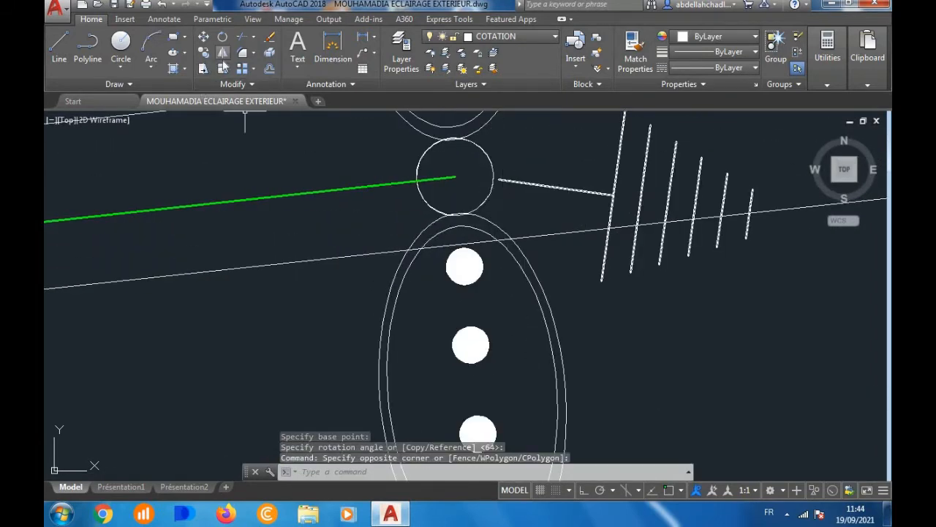
{"action": "left_click", "coordinate": [203, 36]}
{"action": "scroll", "coordinate": [465, 139], "scroll_direction": "up", "scroll_amount": 3}
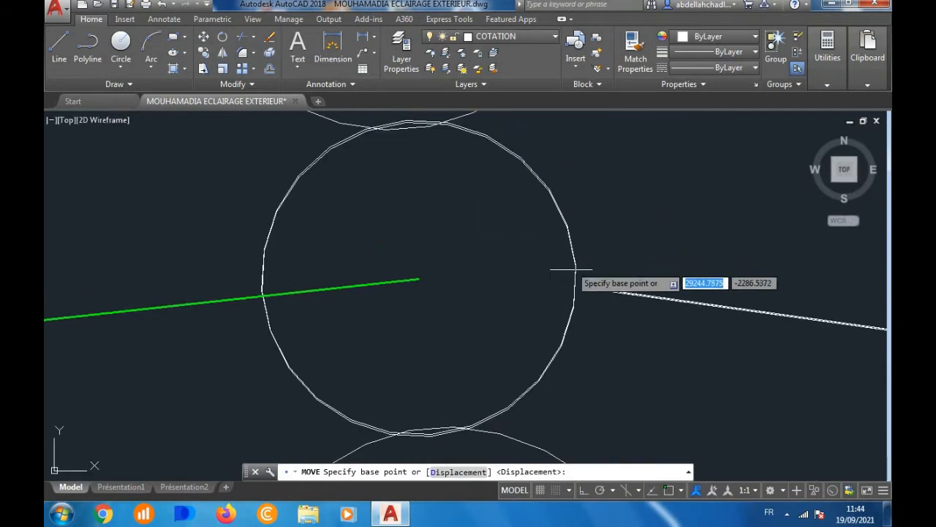
{"action": "scroll", "coordinate": [583, 272], "scroll_direction": "up", "scroll_amount": 2}
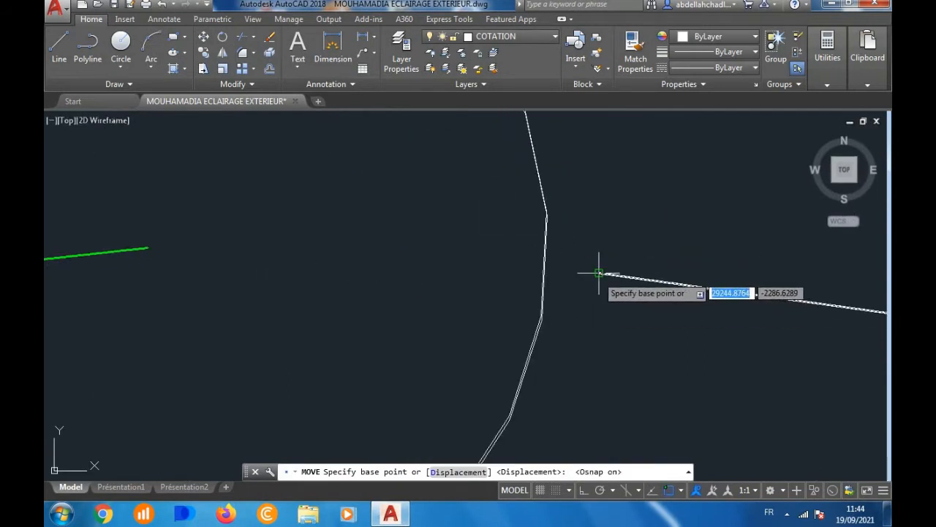
{"action": "key", "text": "F3"}
{"action": "left_click", "coordinate": [600, 272]}
{"action": "key", "text": "Escape"}
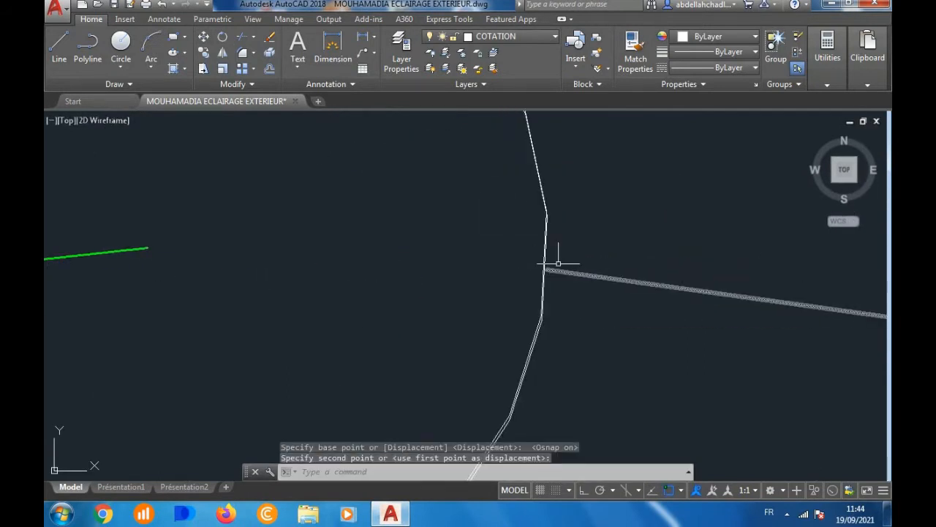
{"action": "key", "text": "Escape"}
{"action": "key", "text": "Escape"}
{"action": "scroll", "coordinate": [560, 258], "scroll_direction": "down", "scroll_amount": 3}
{"action": "scroll", "coordinate": [560, 257], "scroll_direction": "down", "scroll_amount": 3}
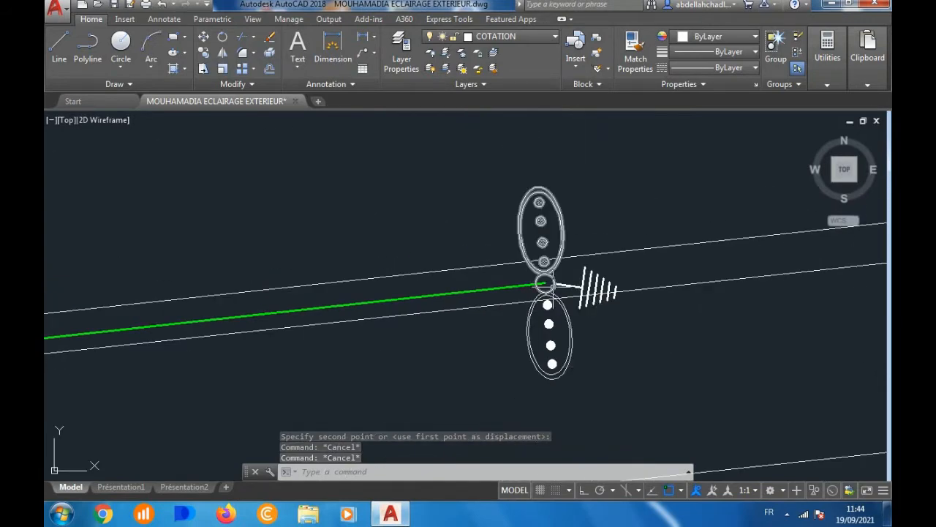
{"action": "scroll", "coordinate": [582, 296], "scroll_direction": "up", "scroll_amount": 2}
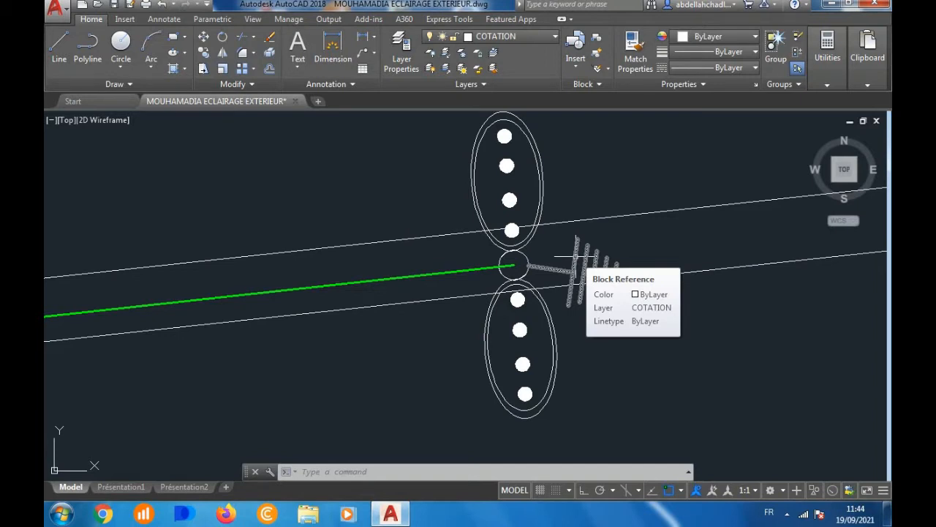
{"action": "scroll", "coordinate": [673, 256], "scroll_direction": "down", "scroll_amount": 3}
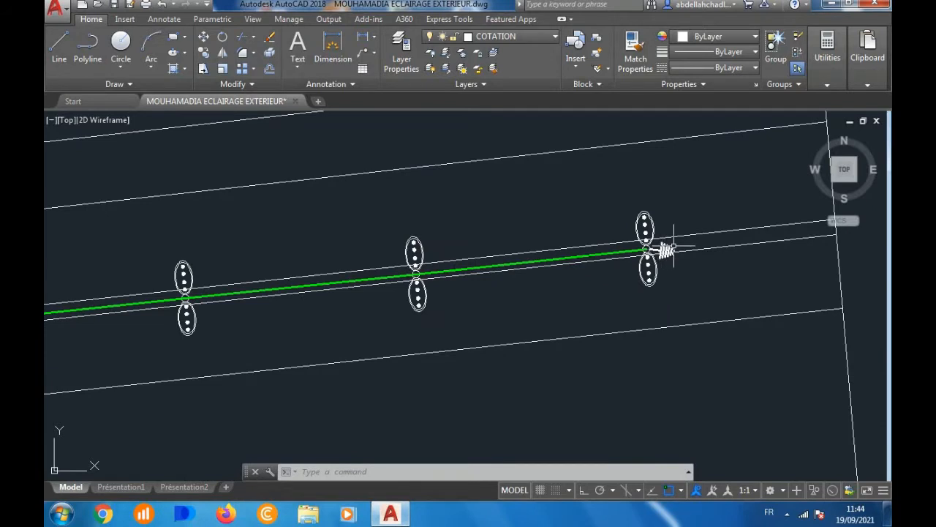
{"action": "scroll", "coordinate": [670, 249], "scroll_direction": "down", "scroll_amount": 4}
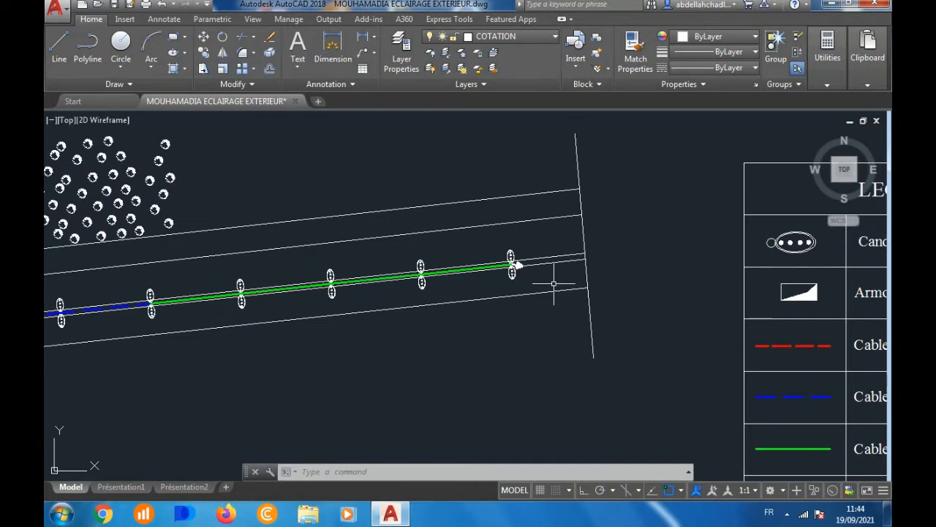
{"action": "scroll", "coordinate": [512, 257], "scroll_direction": "up", "scroll_amount": 5}
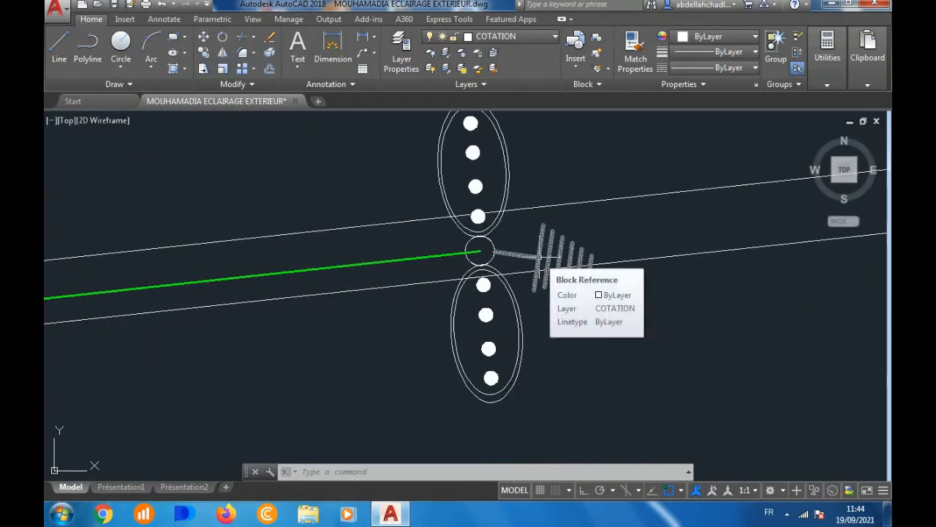
{"action": "scroll", "coordinate": [545, 256], "scroll_direction": "down", "scroll_amount": 3}
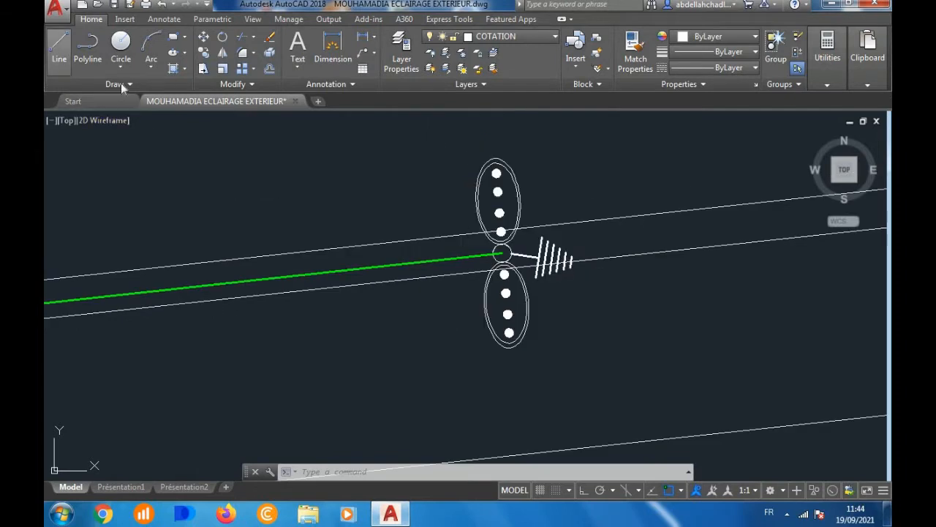
{"action": "left_click", "coordinate": [59, 45]}
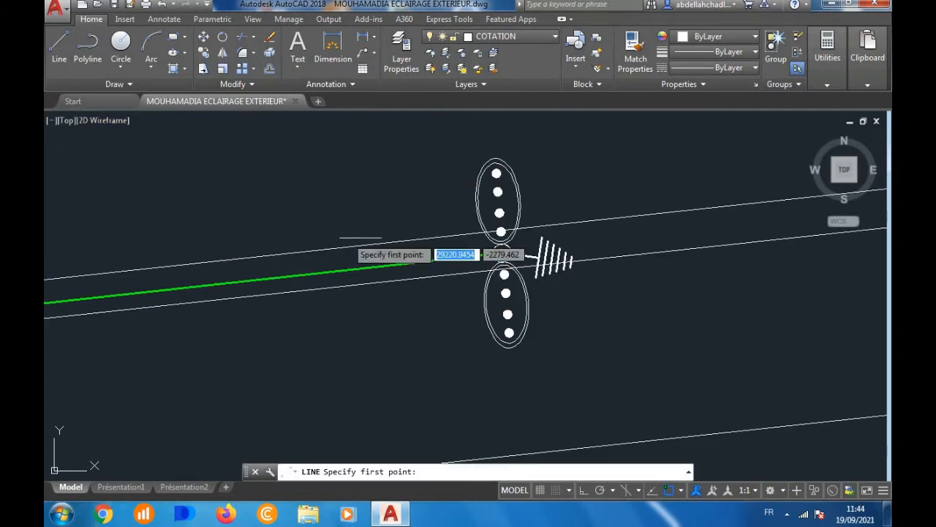
{"action": "scroll", "coordinate": [359, 238], "scroll_direction": "up", "scroll_amount": 5}
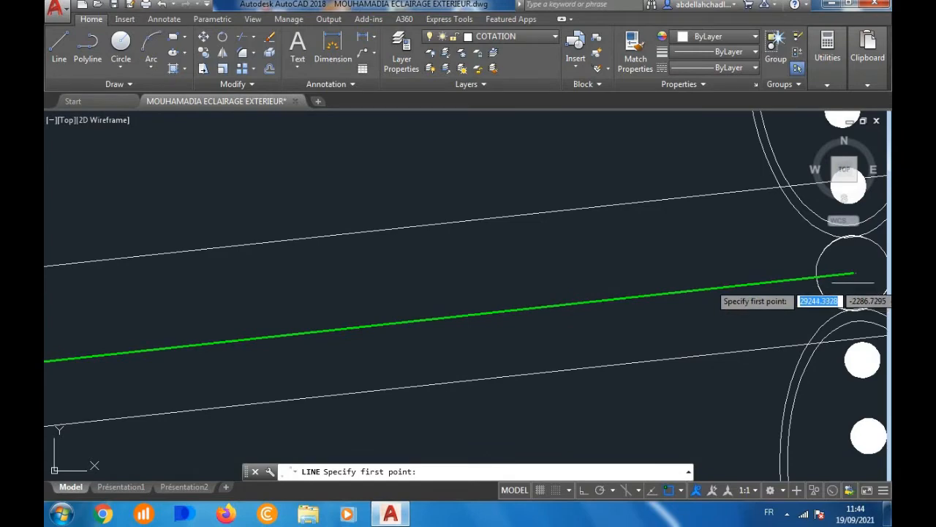
{"action": "left_click", "coordinate": [850, 275]}
{"action": "scroll", "coordinate": [860, 289], "scroll_direction": "down", "scroll_amount": 4}
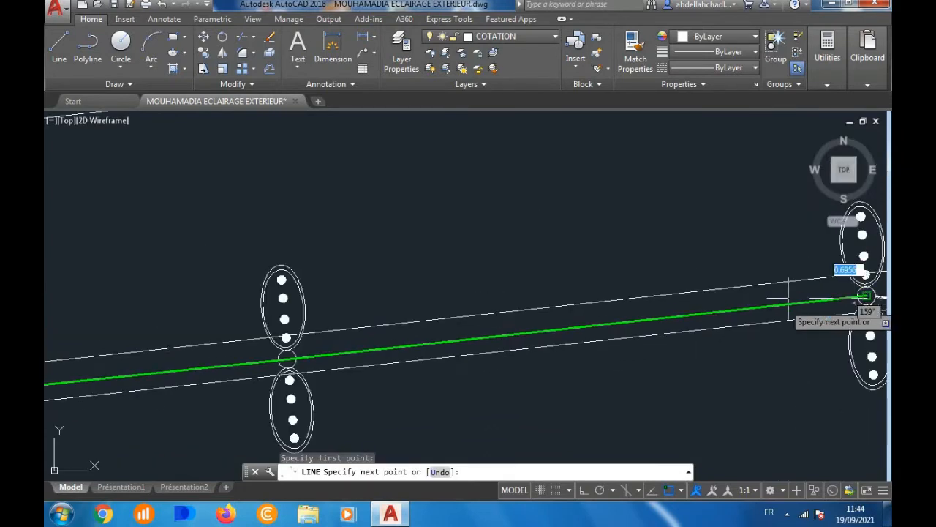
{"action": "scroll", "coordinate": [788, 298], "scroll_direction": "down", "scroll_amount": 5}
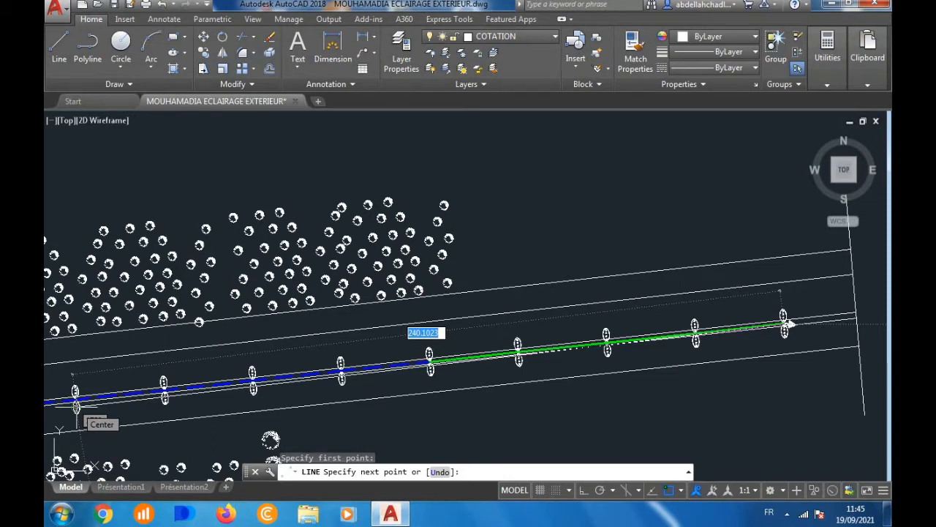
{"action": "key", "text": "Escape"}
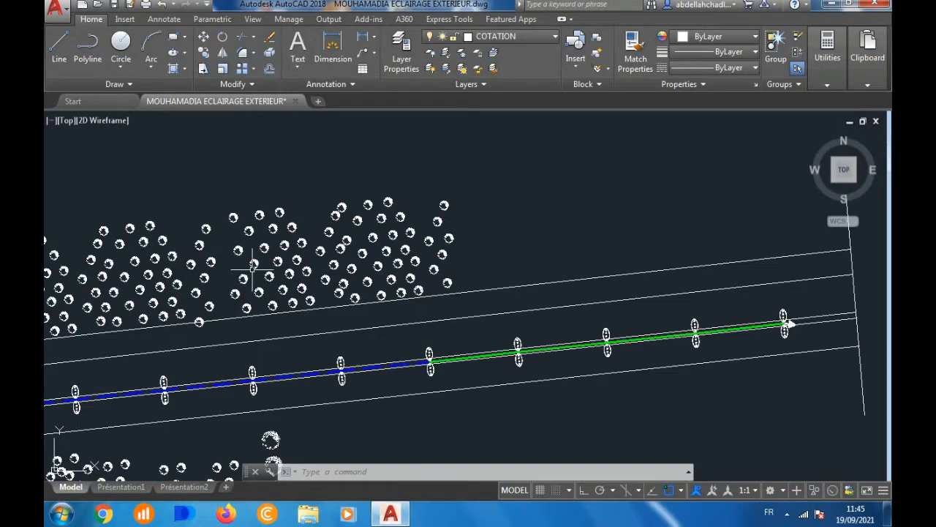
Step: Examine the earthing symbol at the last lamppost and compare it with the "Mise a la terre" row in the legend
{"action": "scroll", "coordinate": [362, 293], "scroll_direction": "down", "scroll_amount": 3}
{"action": "scroll", "coordinate": [541, 350], "scroll_direction": "up", "scroll_amount": 5}
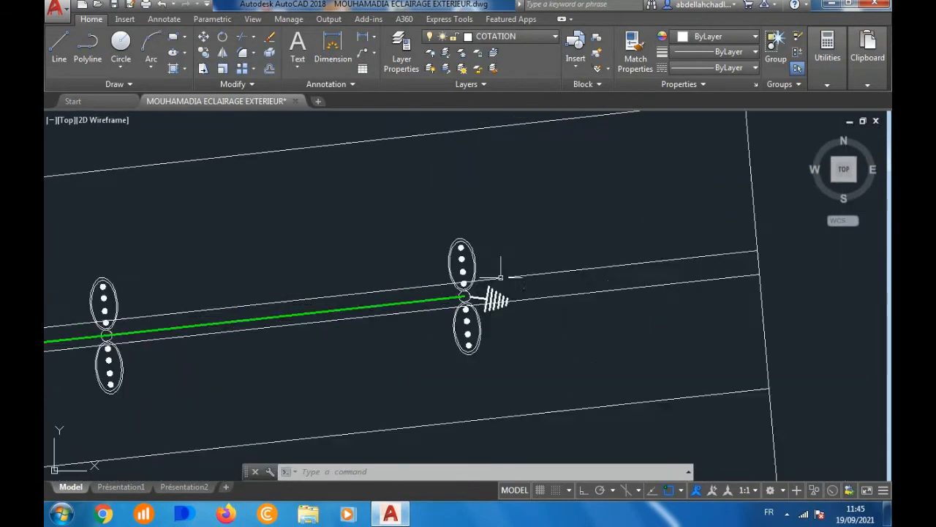
{"action": "scroll", "coordinate": [627, 282], "scroll_direction": "down", "scroll_amount": 3}
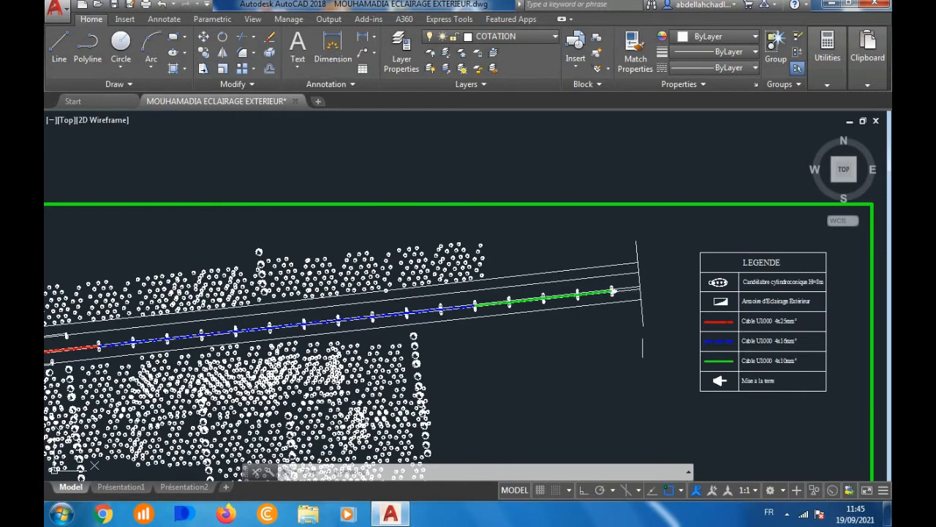
{"action": "scroll", "coordinate": [755, 392], "scroll_direction": "up", "scroll_amount": 4}
{"action": "scroll", "coordinate": [755, 392], "scroll_direction": "down", "scroll_amount": 4}
{"action": "scroll", "coordinate": [755, 392], "scroll_direction": "up", "scroll_amount": 3}
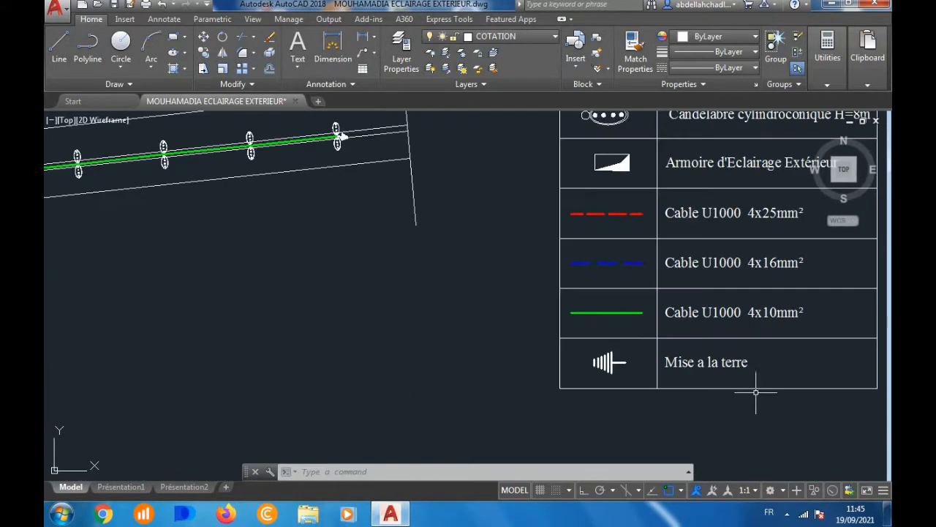
{"action": "scroll", "coordinate": [605, 292], "scroll_direction": "down", "scroll_amount": 3}
{"action": "scroll", "coordinate": [568, 261], "scroll_direction": "up", "scroll_amount": 7}
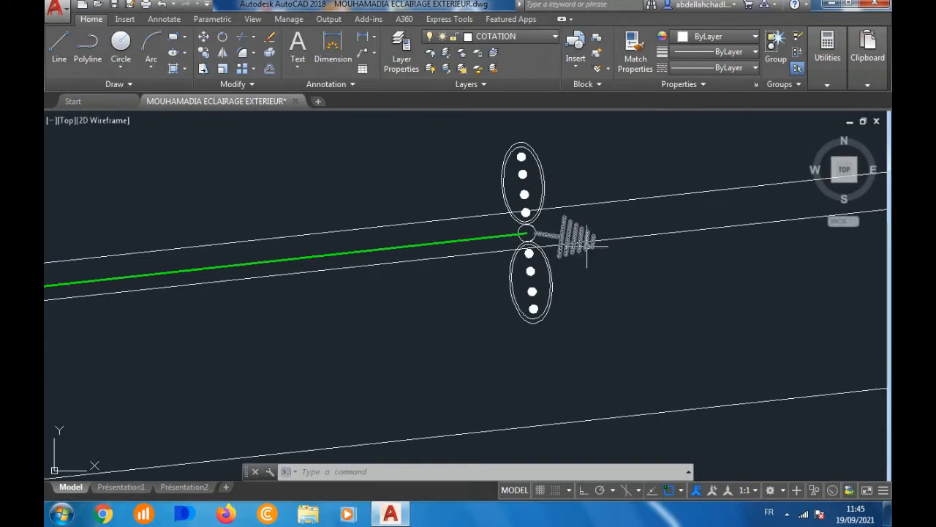
{"action": "scroll", "coordinate": [710, 307], "scroll_direction": "down", "scroll_amount": 6}
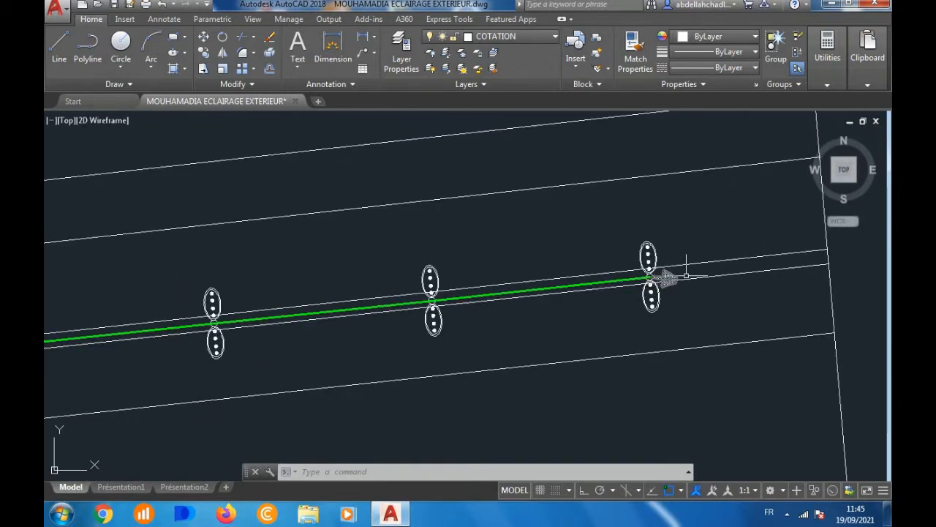
{"action": "scroll", "coordinate": [694, 283], "scroll_direction": "down", "scroll_amount": 4}
{"action": "scroll", "coordinate": [695, 284], "scroll_direction": "down", "scroll_amount": 3}
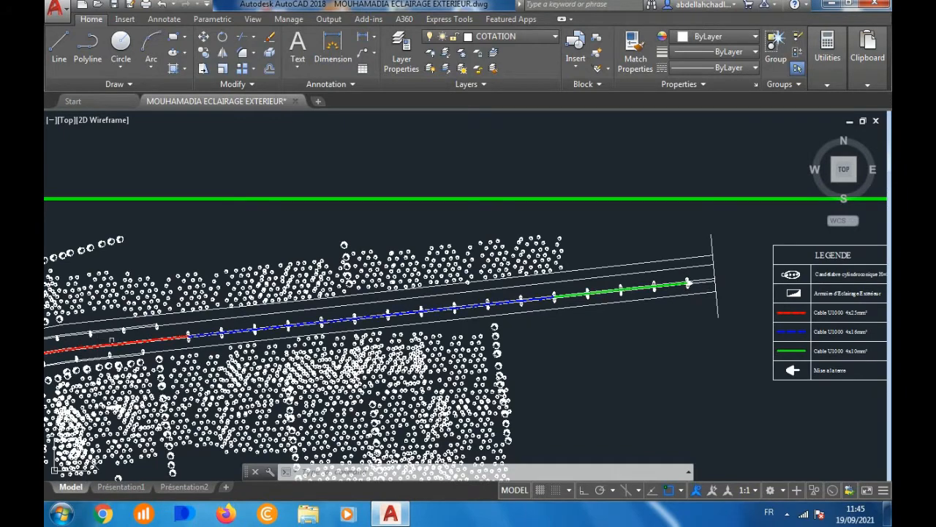
Step: Examine the red cable route, the roundabout and the side-road lampposts around the lighting cabinet
{"action": "scroll", "coordinate": [545, 359], "scroll_direction": "down", "scroll_amount": 2}
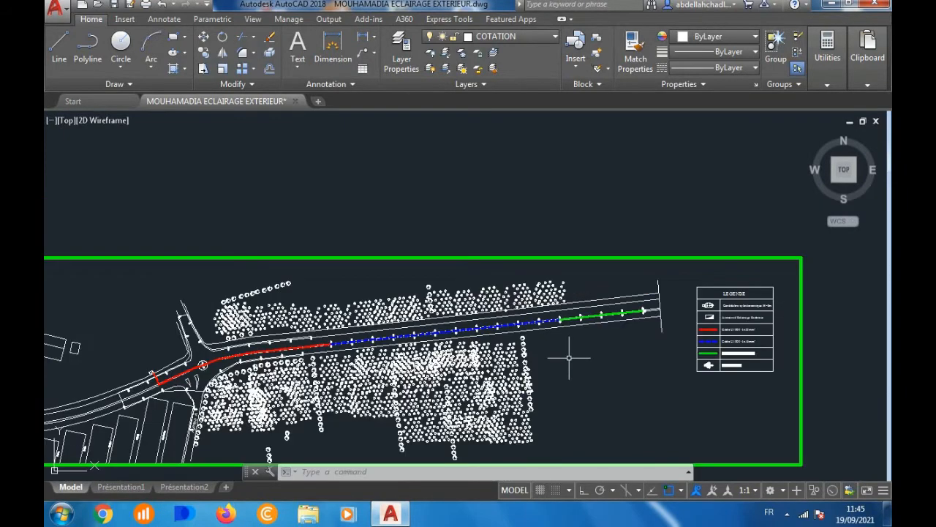
{"action": "scroll", "coordinate": [181, 385], "scroll_direction": "up", "scroll_amount": 6}
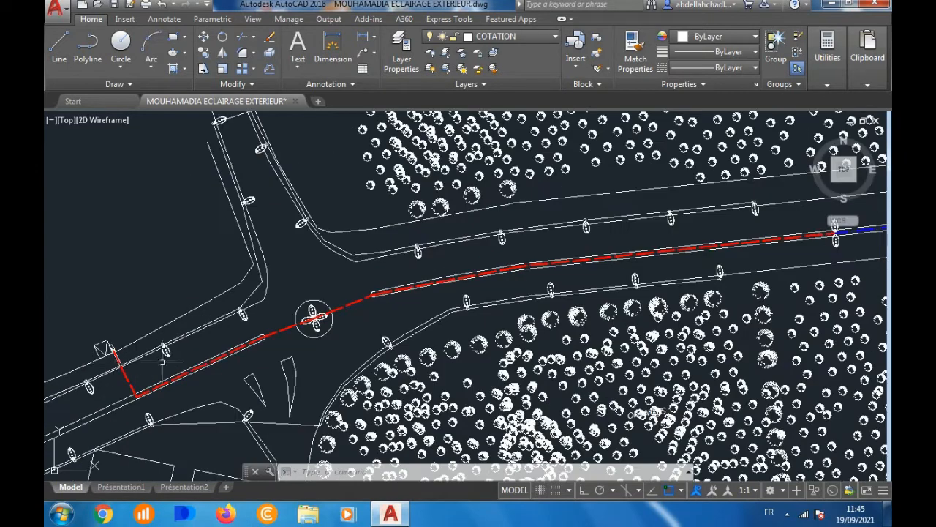
{"action": "scroll", "coordinate": [212, 384], "scroll_direction": "down", "scroll_amount": 4}
{"action": "scroll", "coordinate": [168, 392], "scroll_direction": "up", "scroll_amount": 6}
{"action": "scroll", "coordinate": [322, 333], "scroll_direction": "down", "scroll_amount": 7}
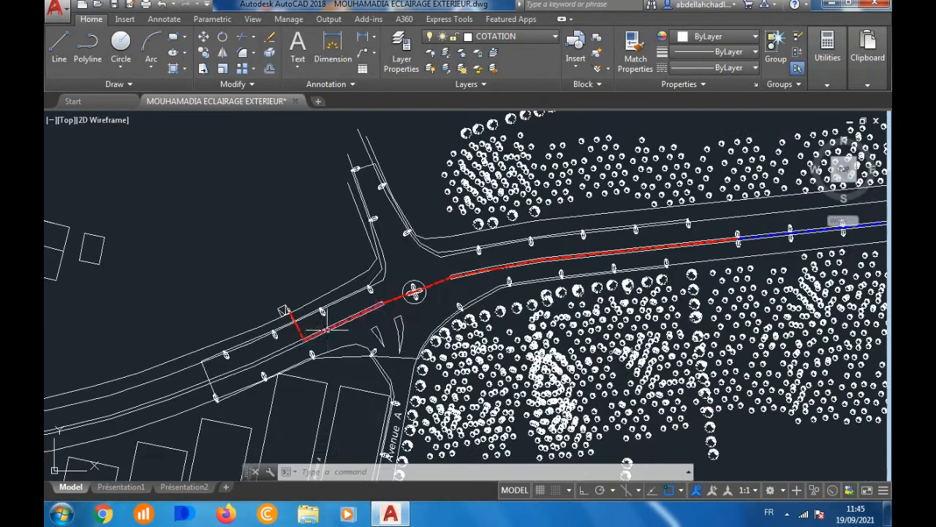
{"action": "scroll", "coordinate": [287, 293], "scroll_direction": "up", "scroll_amount": 5}
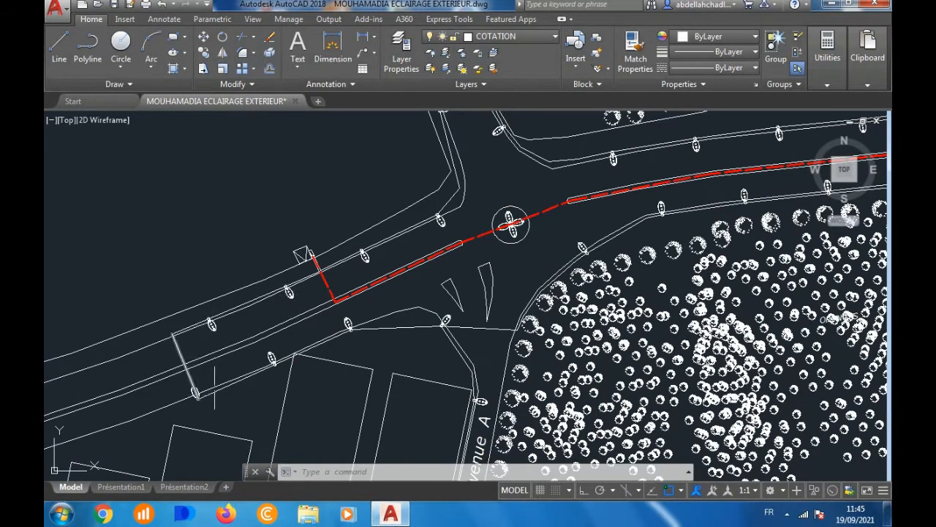
{"action": "scroll", "coordinate": [462, 328], "scroll_direction": "down", "scroll_amount": 2}
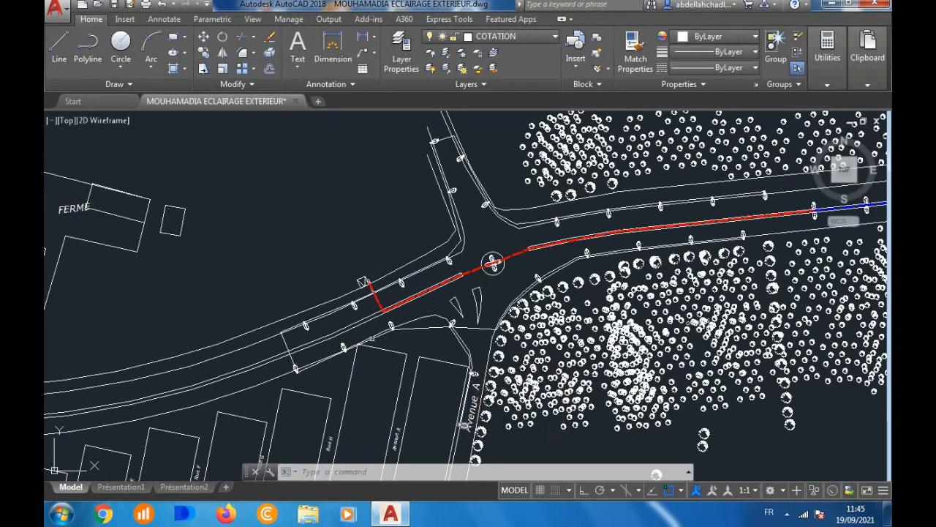
{"action": "scroll", "coordinate": [262, 295], "scroll_direction": "down", "scroll_amount": 6}
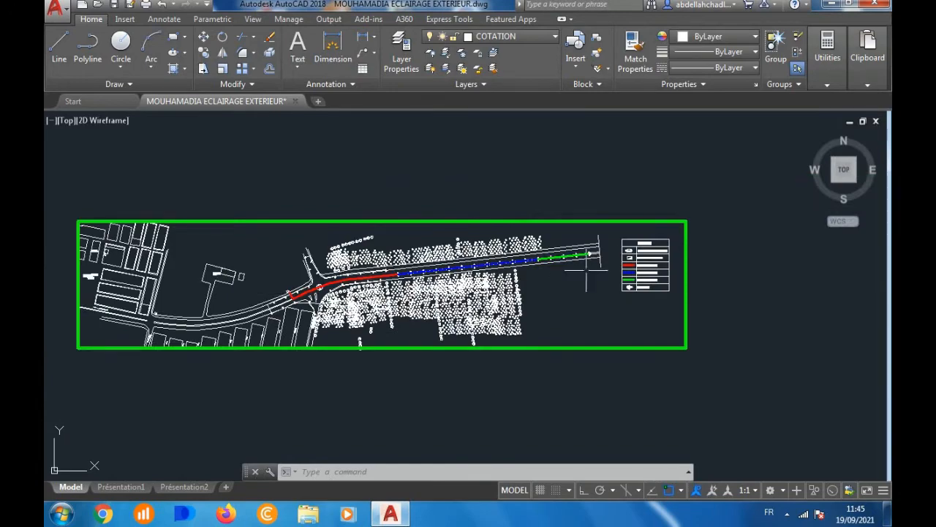
Step: Match the legend's green 4x10mm² cable properties onto the white lines leading from the lighting cabinet to the first adjacent lamppost
{"action": "scroll", "coordinate": [629, 279], "scroll_direction": "up", "scroll_amount": 8}
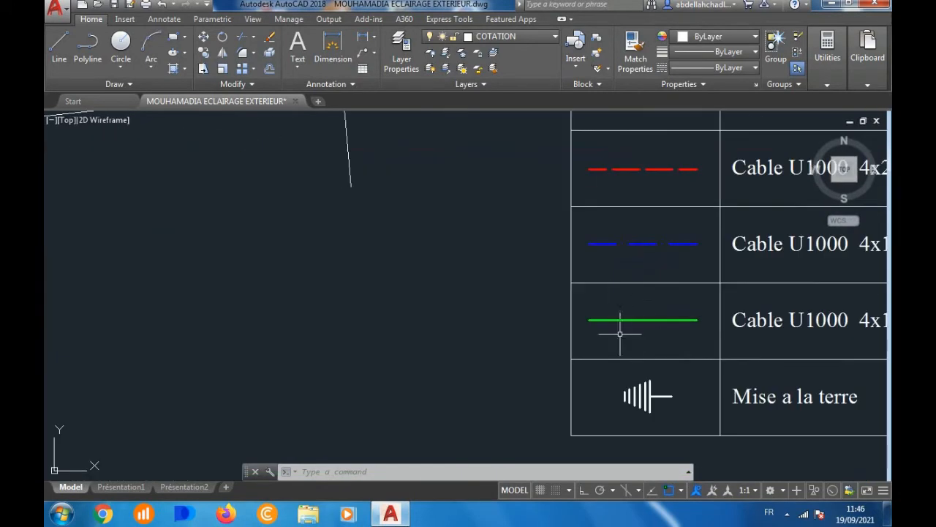
{"action": "left_click", "coordinate": [605, 320]}
{"action": "left_click", "coordinate": [571, 137]}
{"action": "left_click", "coordinate": [636, 59]}
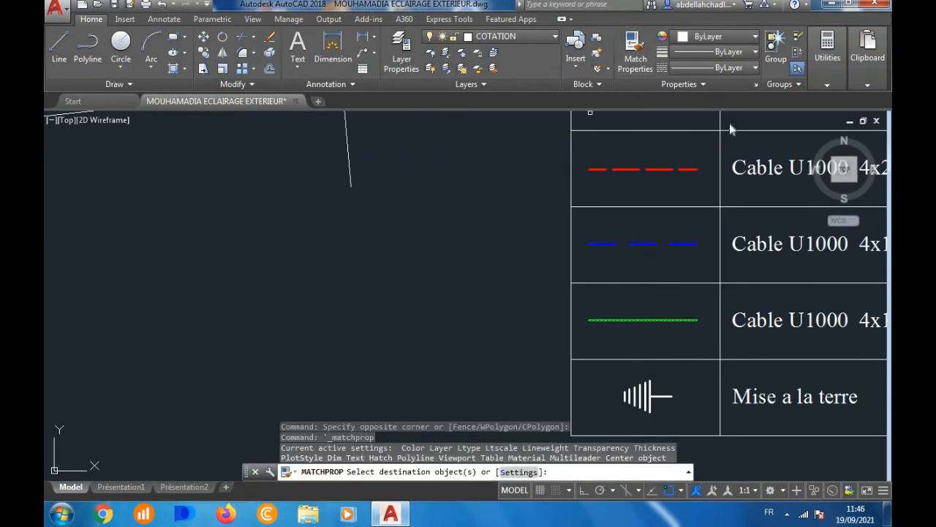
{"action": "scroll", "coordinate": [729, 128], "scroll_direction": "down", "scroll_amount": 8}
{"action": "scroll", "coordinate": [385, 188], "scroll_direction": "up", "scroll_amount": 10}
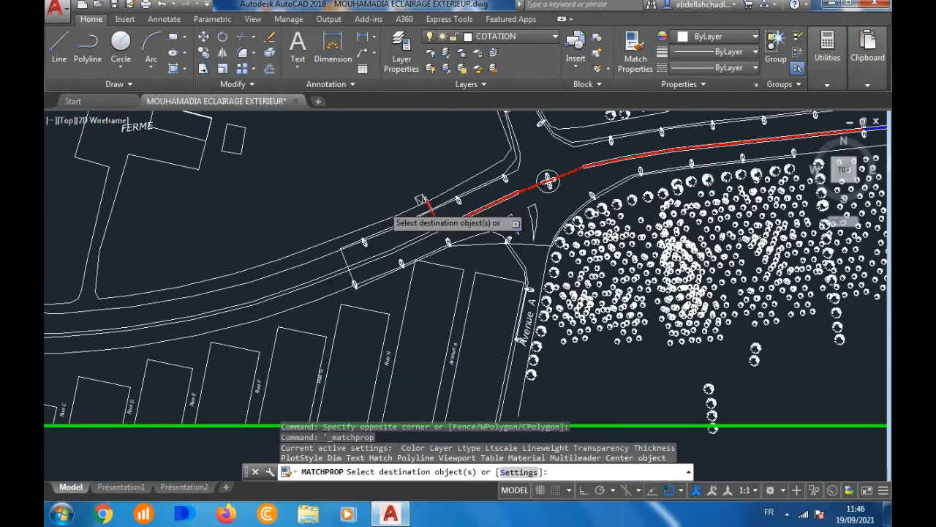
{"action": "scroll", "coordinate": [594, 162], "scroll_direction": "up", "scroll_amount": 3}
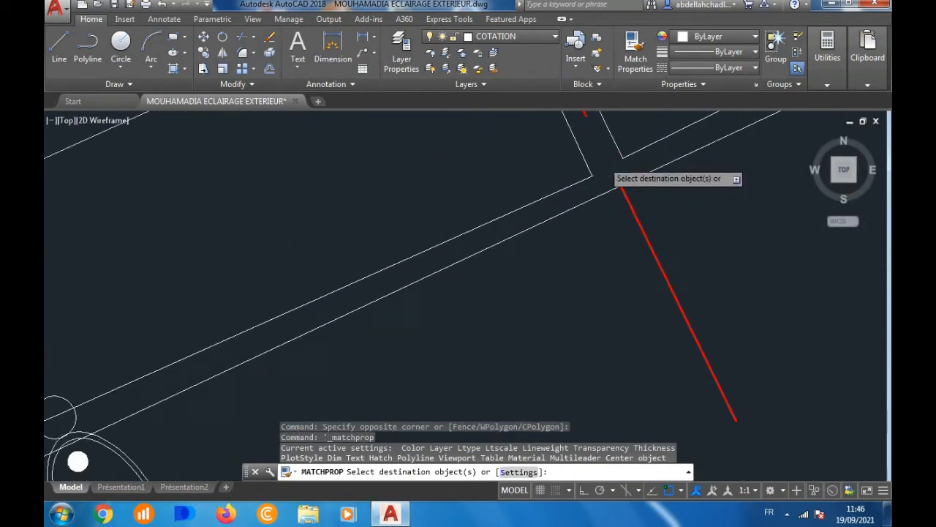
{"action": "left_click", "coordinate": [585, 166]}
{"action": "left_click", "coordinate": [564, 188]}
{"action": "scroll", "coordinate": [585, 167], "scroll_direction": "down", "scroll_amount": 4}
{"action": "scroll", "coordinate": [572, 185], "scroll_direction": "down", "scroll_amount": 5}
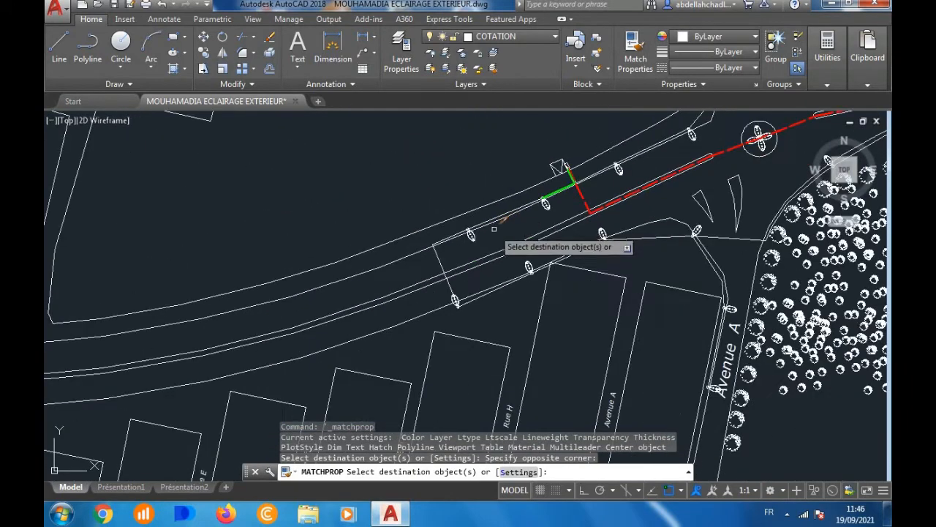
Step: Apply the green 4x10mm² style to the remaining lines along the cabinet's roadside and to the line crossing the road
{"action": "scroll", "coordinate": [492, 226], "scroll_direction": "up", "scroll_amount": 5}
{"action": "left_click", "coordinate": [480, 186]}
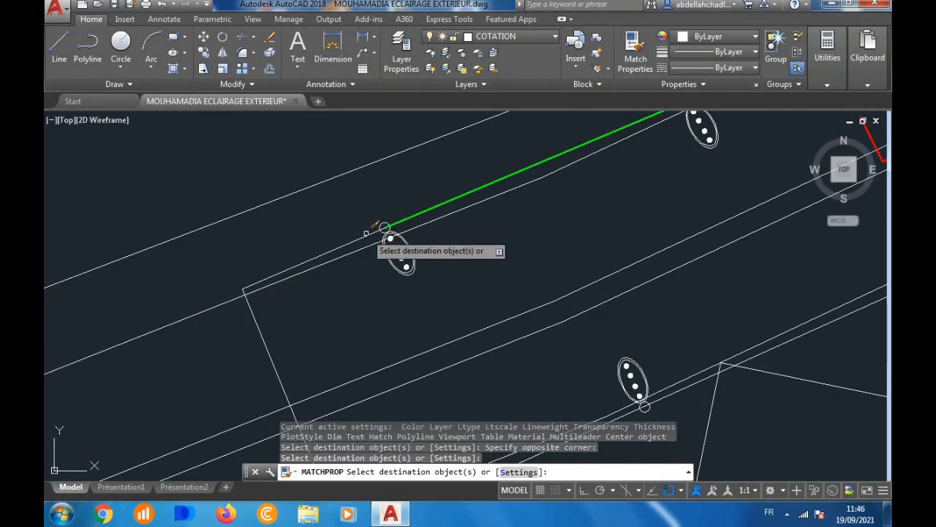
{"action": "left_click", "coordinate": [351, 241]}
{"action": "left_click", "coordinate": [286, 325]}
{"action": "left_click", "coordinate": [257, 344]}
{"action": "scroll", "coordinate": [317, 245], "scroll_direction": "down", "scroll_amount": 4}
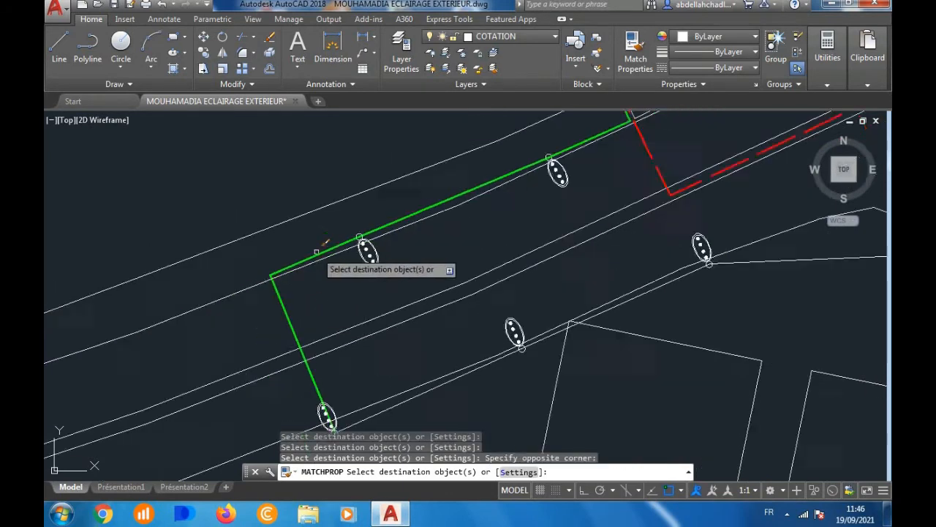
Step: Extend the green 4x10mm² style along the opposite roadside, from the road crossing to the lamppost at the Avenue A junction
{"action": "scroll", "coordinate": [345, 324], "scroll_direction": "up", "scroll_amount": 6}
{"action": "left_click", "coordinate": [334, 302]}
{"action": "scroll", "coordinate": [318, 339], "scroll_direction": "down", "scroll_amount": 4}
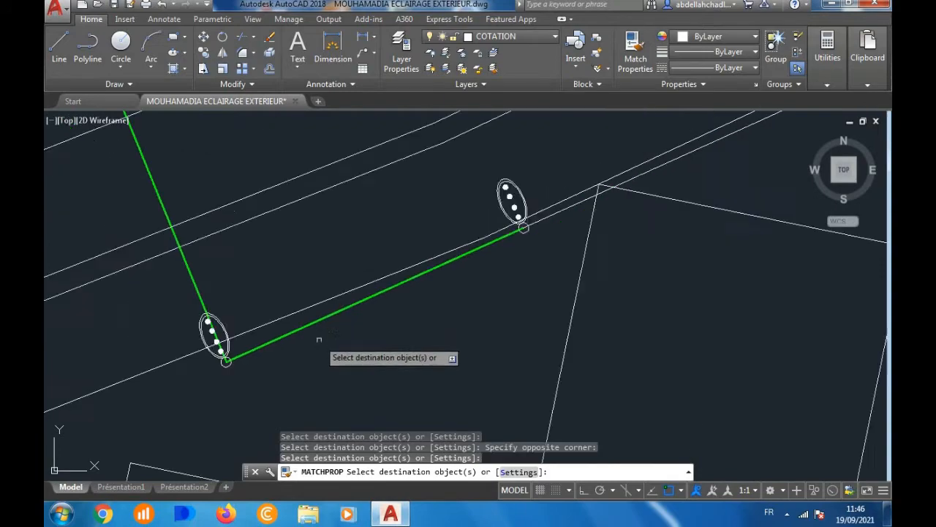
{"action": "scroll", "coordinate": [437, 270], "scroll_direction": "up", "scroll_amount": 4}
{"action": "left_click", "coordinate": [491, 254]}
{"action": "scroll", "coordinate": [491, 254], "scroll_direction": "down", "scroll_amount": 4}
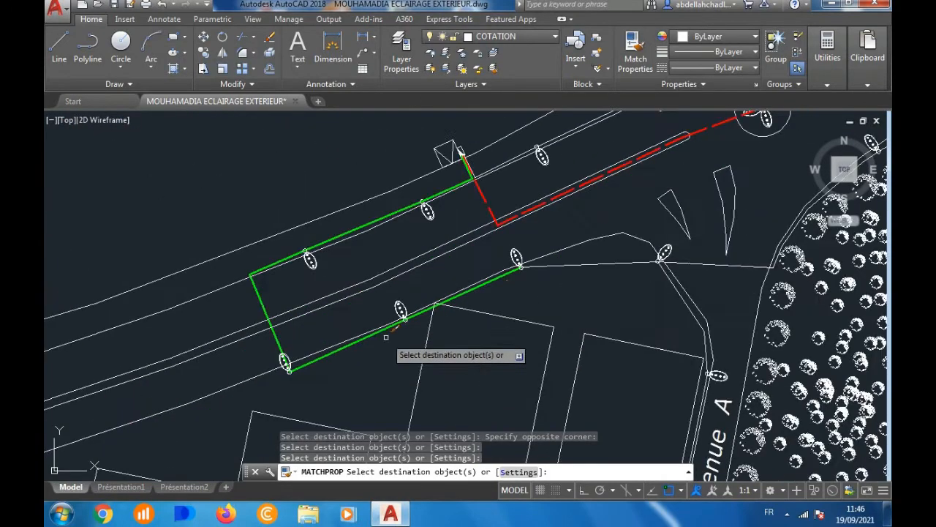
{"action": "scroll", "coordinate": [527, 270], "scroll_direction": "up", "scroll_amount": 5}
{"action": "left_click", "coordinate": [562, 262]}
{"action": "left_click", "coordinate": [527, 276]}
{"action": "scroll", "coordinate": [516, 269], "scroll_direction": "down", "scroll_amount": 5}
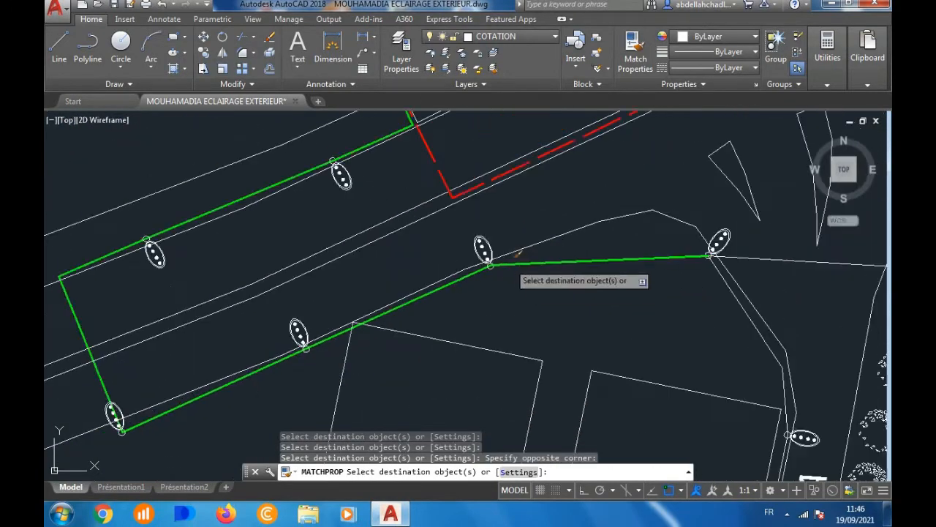
Step: Apply the green 4x10mm² style to the branch down Avenue A to its last lamppost, leaving the adjacent building outline white
{"action": "scroll", "coordinate": [610, 268], "scroll_direction": "up", "scroll_amount": 6}
{"action": "left_click", "coordinate": [631, 256]}
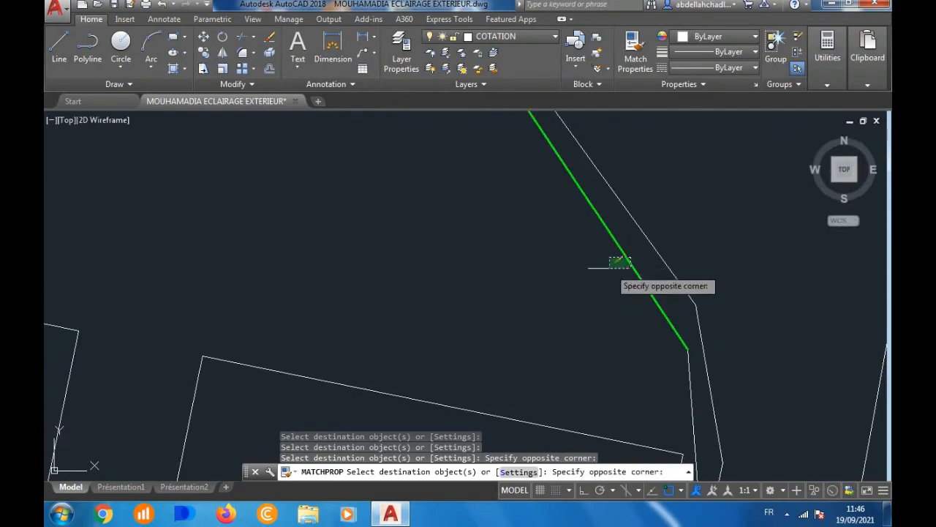
{"action": "left_click", "coordinate": [617, 259]}
{"action": "scroll", "coordinate": [616, 259], "scroll_direction": "down", "scroll_amount": 5}
{"action": "scroll", "coordinate": [607, 262], "scroll_direction": "up", "scroll_amount": 6}
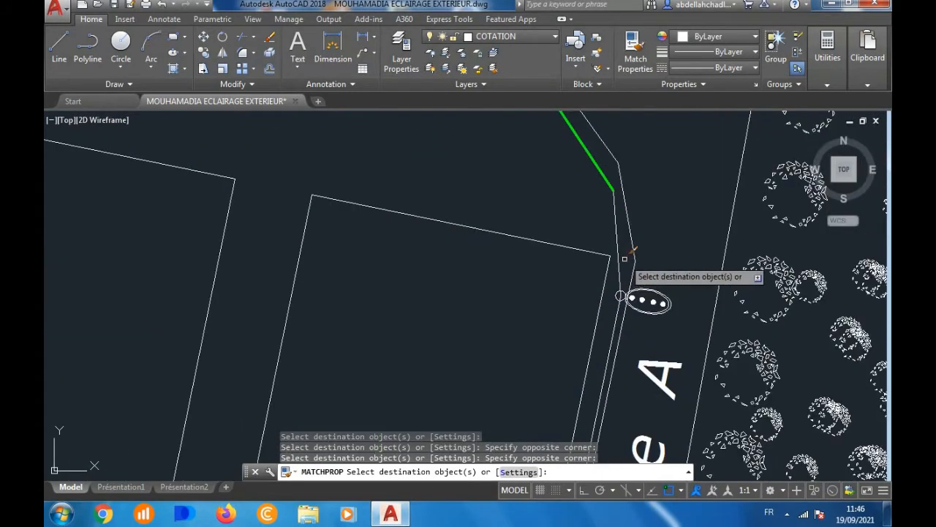
{"action": "left_click", "coordinate": [625, 258]}
{"action": "left_click", "coordinate": [618, 265]}
{"action": "scroll", "coordinate": [619, 294], "scroll_direction": "down", "scroll_amount": 5}
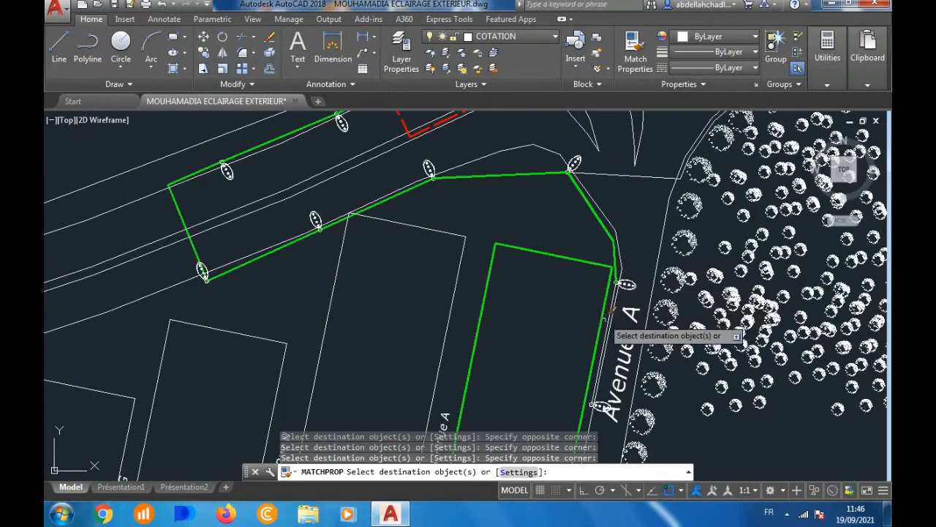
{"action": "scroll", "coordinate": [611, 323], "scroll_direction": "up", "scroll_amount": 5}
{"action": "scroll", "coordinate": [612, 322], "scroll_direction": "down", "scroll_amount": 5}
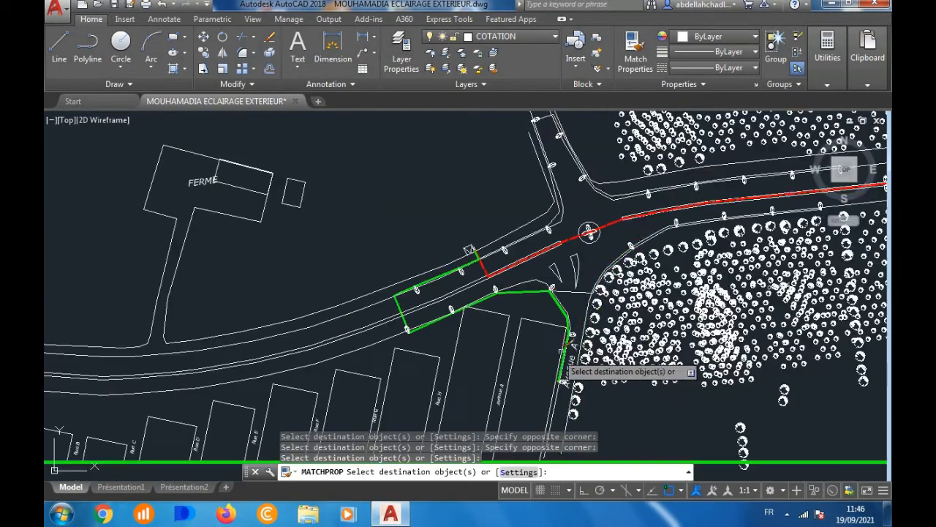
Step: Apply the green 4x10mm² style to the line crossing Avenue A and the curved run beside the trees, leaving the kerb white
{"action": "scroll", "coordinate": [649, 284], "scroll_direction": "up", "scroll_amount": 2}
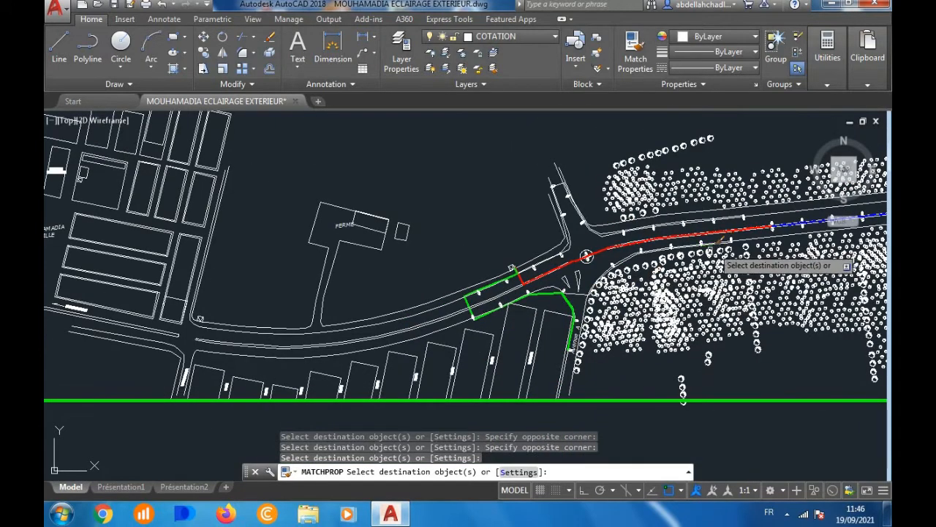
{"action": "scroll", "coordinate": [577, 291], "scroll_direction": "up", "scroll_amount": 4}
{"action": "scroll", "coordinate": [550, 296], "scroll_direction": "up", "scroll_amount": 2}
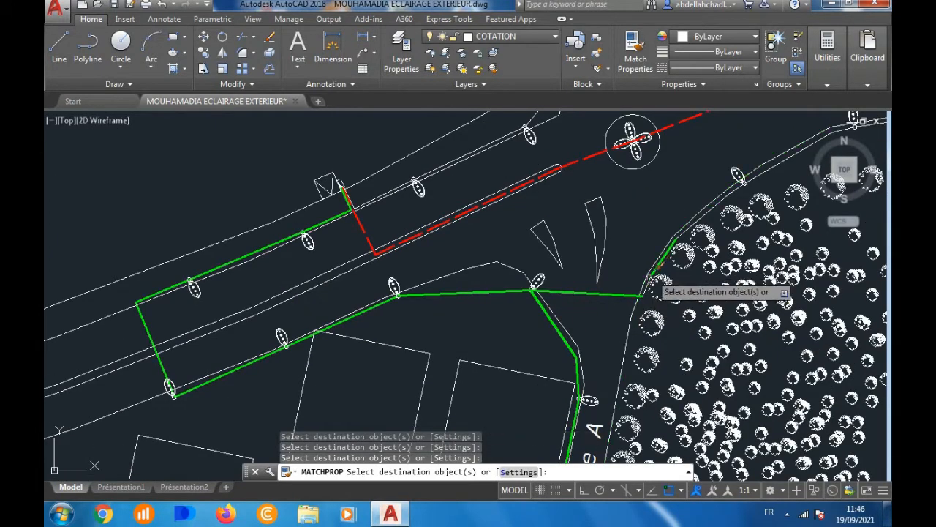
{"action": "scroll", "coordinate": [655, 283], "scroll_direction": "up", "scroll_amount": 6}
{"action": "scroll", "coordinate": [648, 282], "scroll_direction": "down", "scroll_amount": 6}
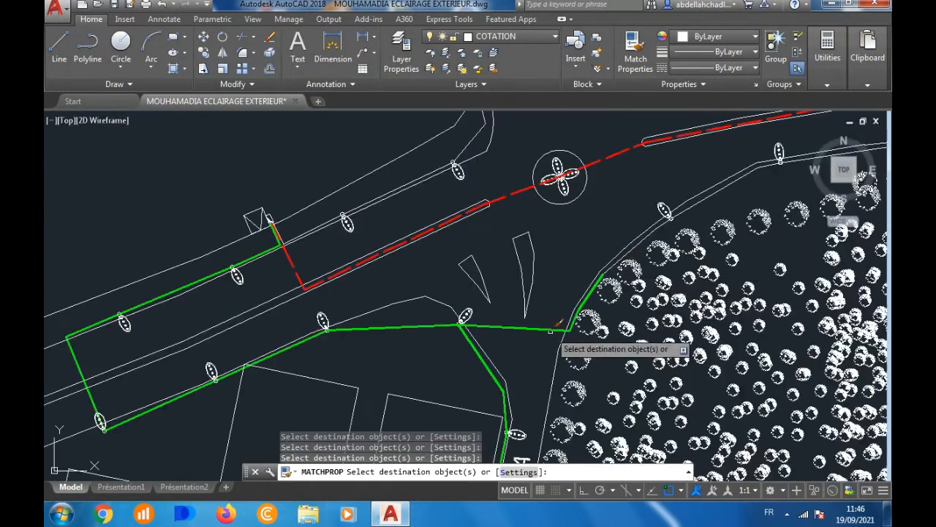
{"action": "scroll", "coordinate": [629, 252], "scroll_direction": "up", "scroll_amount": 6}
{"action": "scroll", "coordinate": [562, 276], "scroll_direction": "down", "scroll_amount": 5}
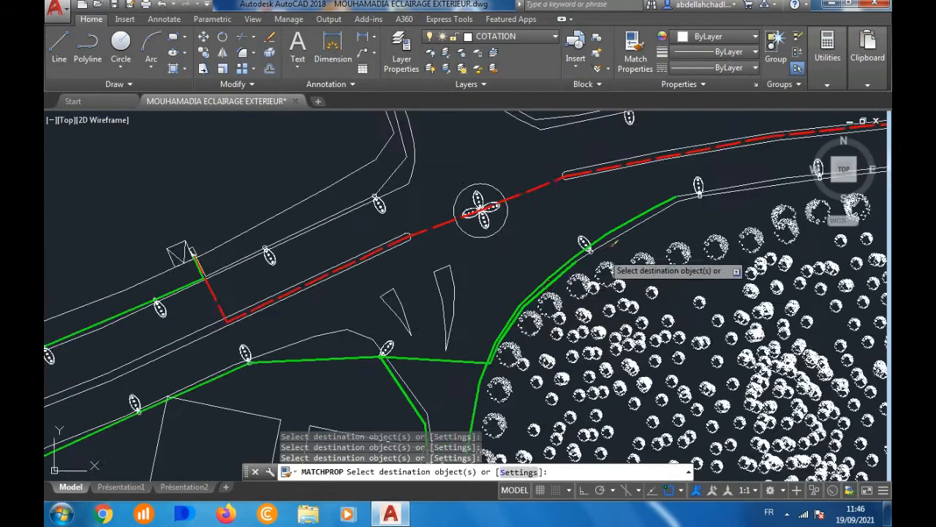
{"action": "scroll", "coordinate": [556, 263], "scroll_direction": "up", "scroll_amount": 5}
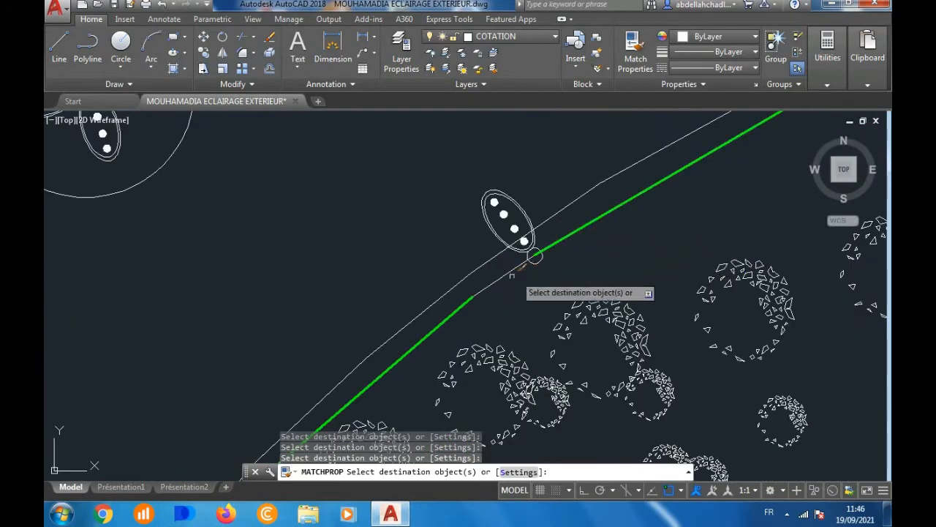
{"action": "scroll", "coordinate": [512, 271], "scroll_direction": "down", "scroll_amount": 4}
{"action": "scroll", "coordinate": [662, 233], "scroll_direction": "up", "scroll_amount": 3}
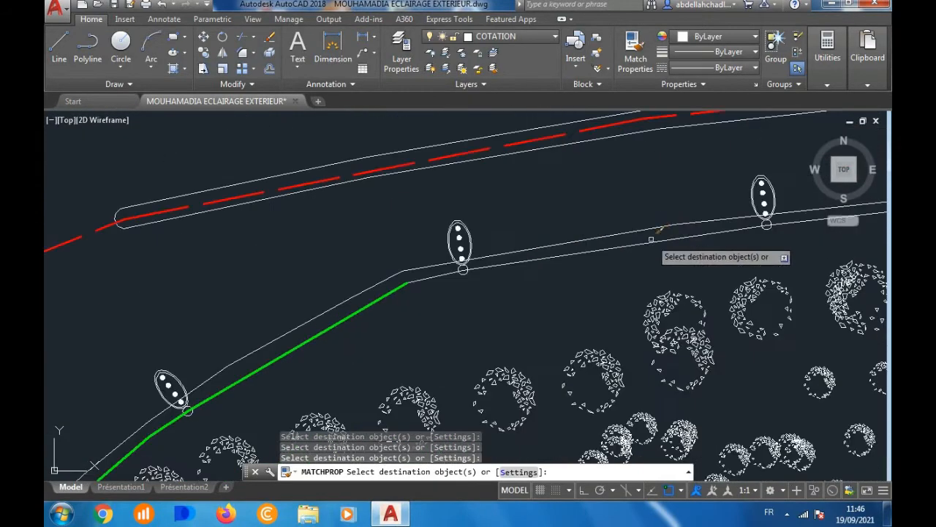
Step: Apply the green 4x10mm² style to the remaining segments between the lampposts along the trees, and end the property matching
{"action": "left_click", "coordinate": [653, 234]}
{"action": "left_click", "coordinate": [446, 270]}
{"action": "scroll", "coordinate": [443, 254], "scroll_direction": "up", "scroll_amount": 3}
{"action": "left_click", "coordinate": [439, 261]}
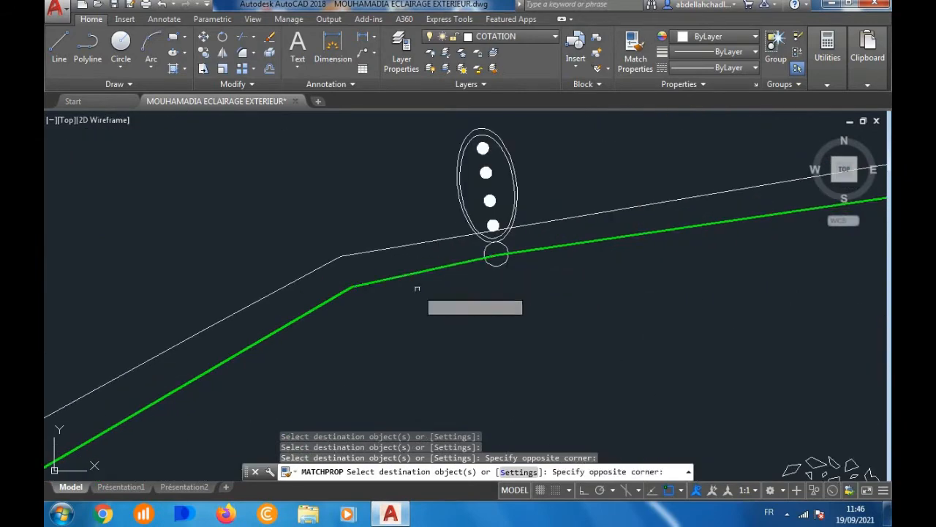
{"action": "left_click", "coordinate": [416, 289]}
{"action": "scroll", "coordinate": [387, 295], "scroll_direction": "down", "scroll_amount": 6}
{"action": "scroll", "coordinate": [618, 261], "scroll_direction": "up", "scroll_amount": 2}
{"action": "left_click", "coordinate": [626, 252]}
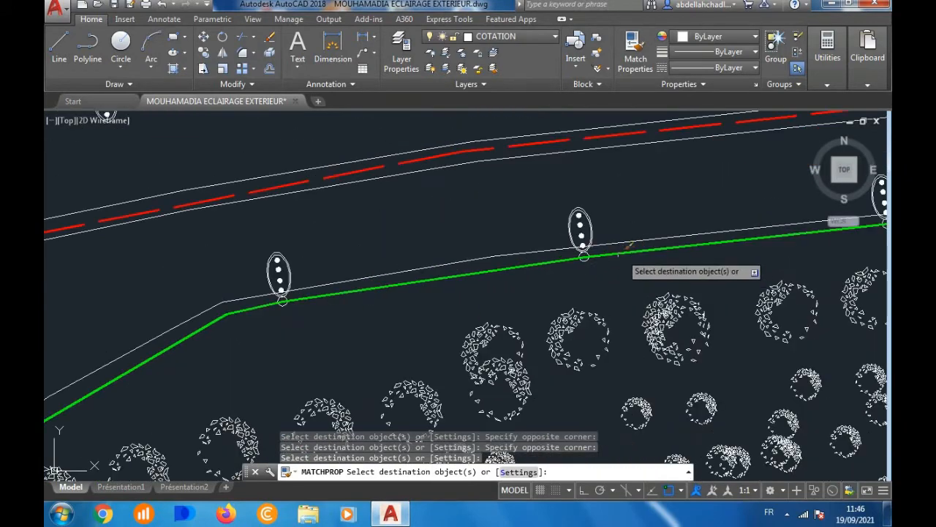
{"action": "scroll", "coordinate": [504, 300], "scroll_direction": "down", "scroll_amount": 3}
{"action": "scroll", "coordinate": [614, 289], "scroll_direction": "up", "scroll_amount": 3}
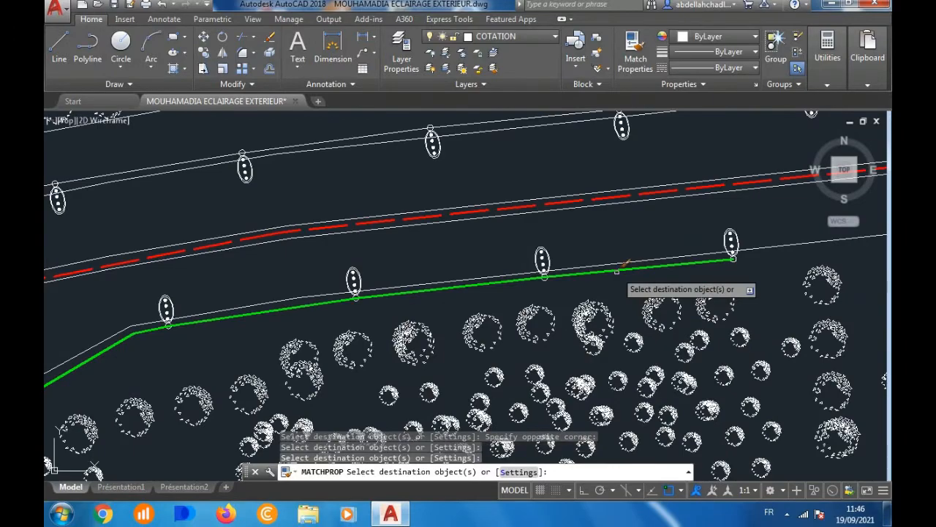
{"action": "key", "text": "Escape"}
Step: Examine the green cable routes from the lighting cabinet across the road, down Avenue A and along the trees
{"action": "scroll", "coordinate": [617, 268], "scroll_direction": "down", "scroll_amount": 5}
{"action": "scroll", "coordinate": [494, 192], "scroll_direction": "up", "scroll_amount": 3}
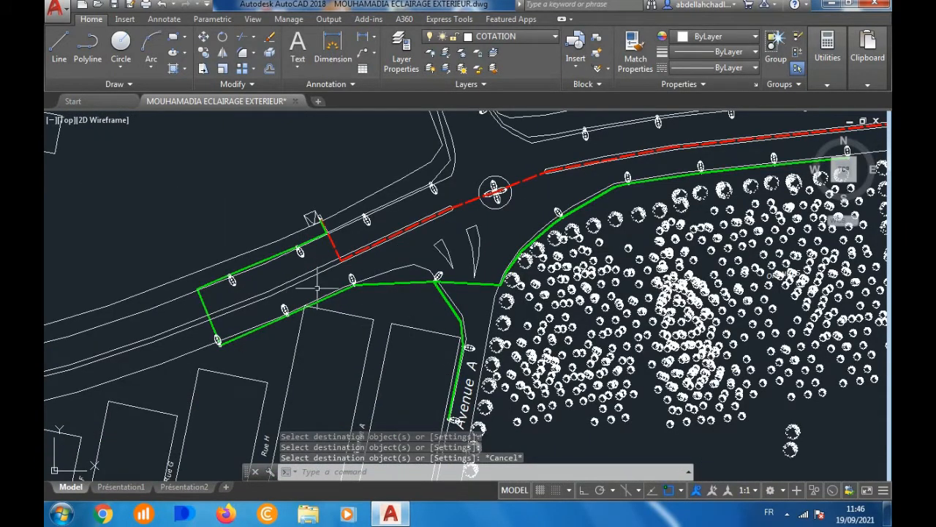
{"action": "scroll", "coordinate": [439, 277], "scroll_direction": "down", "scroll_amount": 2}
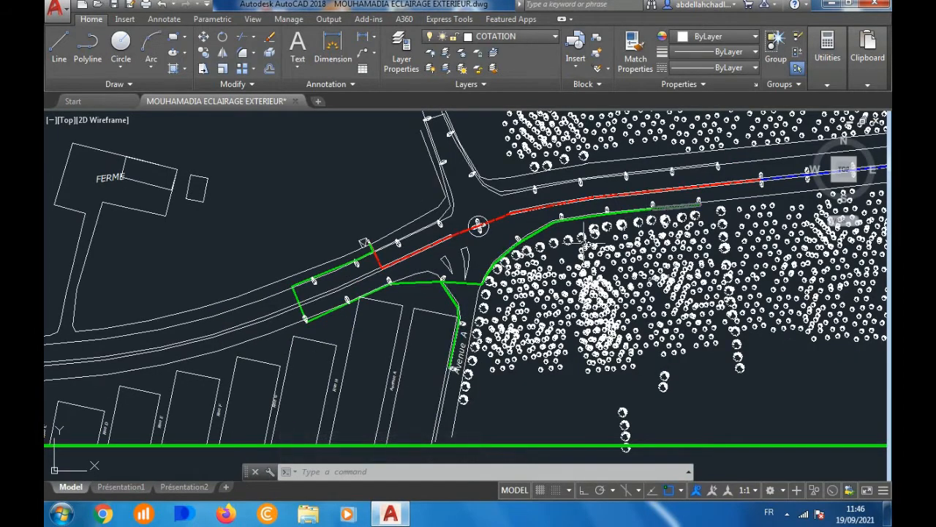
{"action": "scroll", "coordinate": [406, 281], "scroll_direction": "up", "scroll_amount": 5}
{"action": "scroll", "coordinate": [503, 294], "scroll_direction": "down", "scroll_amount": 3}
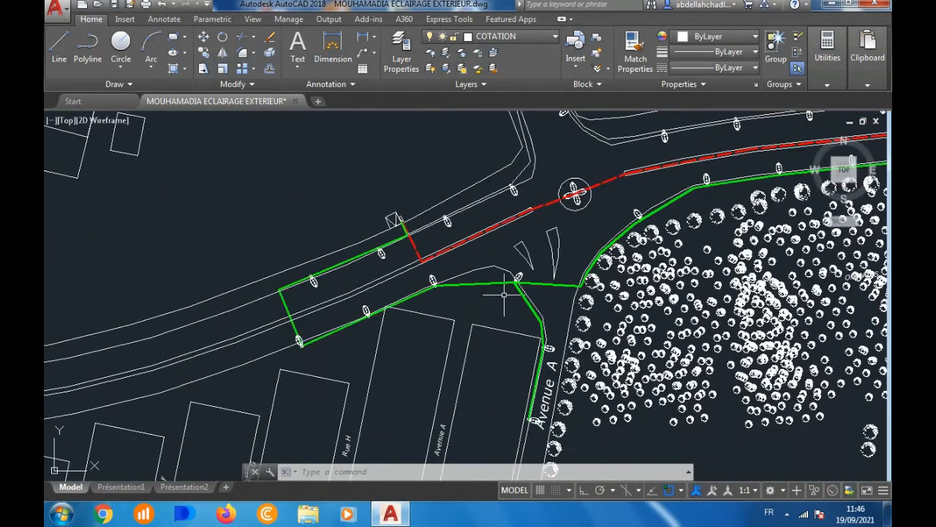
{"action": "scroll", "coordinate": [436, 286], "scroll_direction": "down", "scroll_amount": 2}
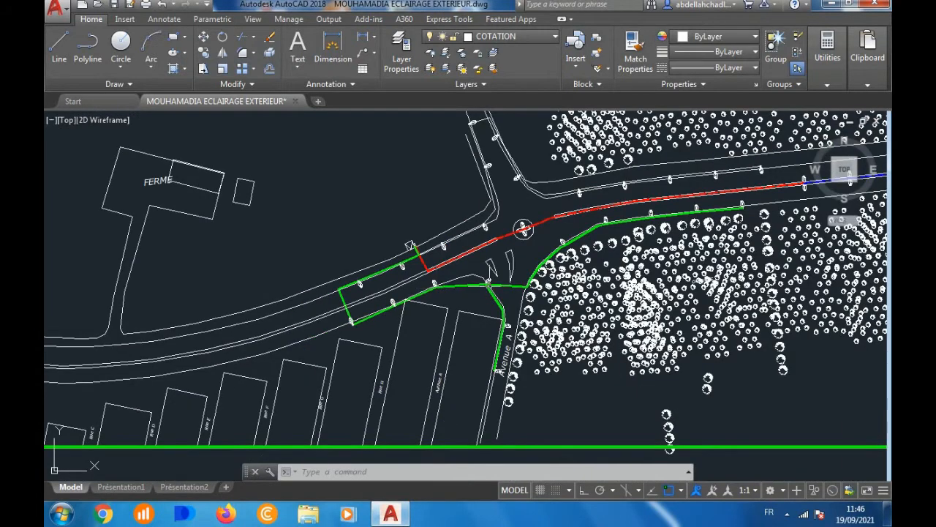
{"action": "scroll", "coordinate": [504, 285], "scroll_direction": "up", "scroll_amount": 2}
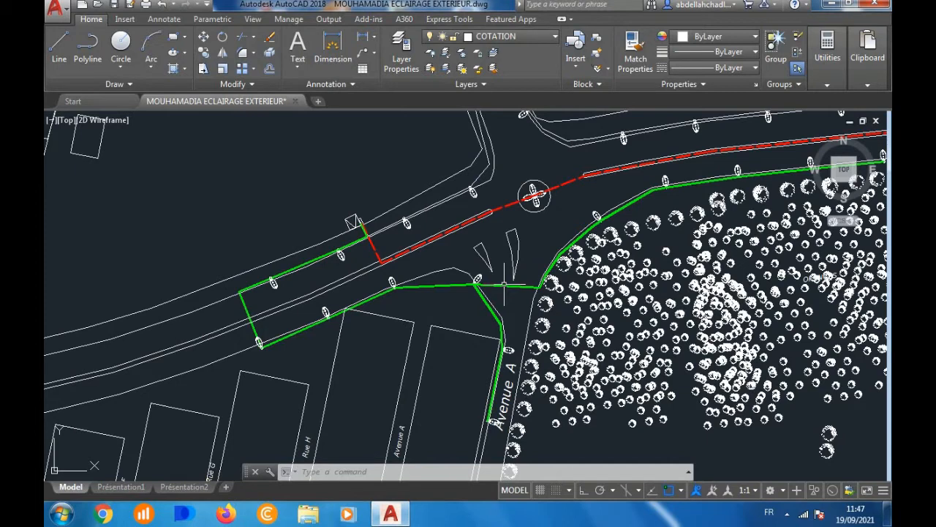
{"action": "scroll", "coordinate": [500, 284], "scroll_direction": "down", "scroll_amount": 2}
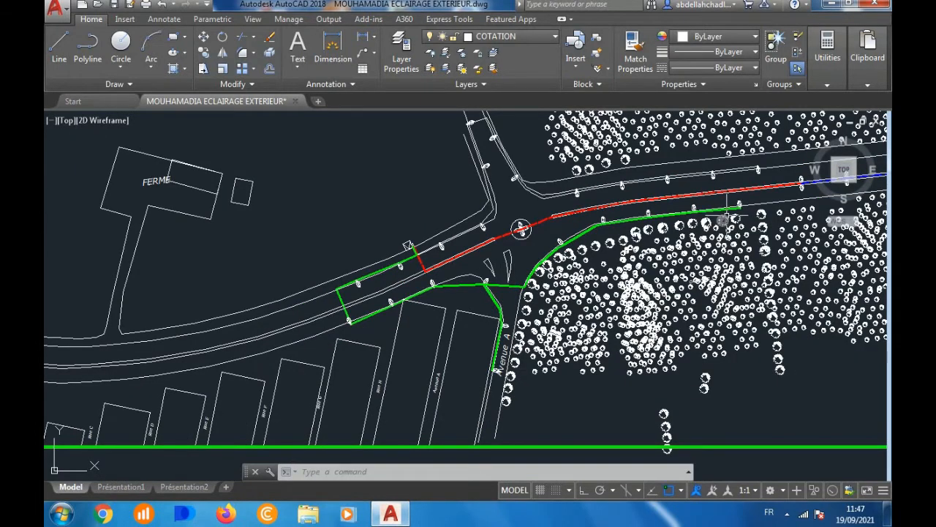
{"action": "scroll", "coordinate": [350, 289], "scroll_direction": "down", "scroll_amount": 2}
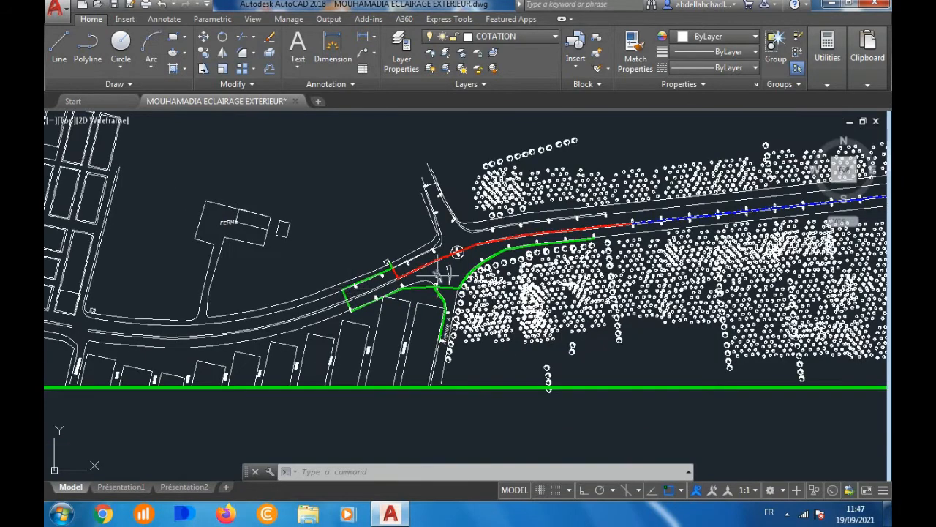
Step: Match the legend's blue dashed 4x16mm² style onto the green line leaving the lighting cabinet and its bend towards the first lamppost
{"action": "scroll", "coordinate": [419, 282], "scroll_direction": "down", "scroll_amount": 4}
{"action": "scroll", "coordinate": [703, 253], "scroll_direction": "up", "scroll_amount": 10}
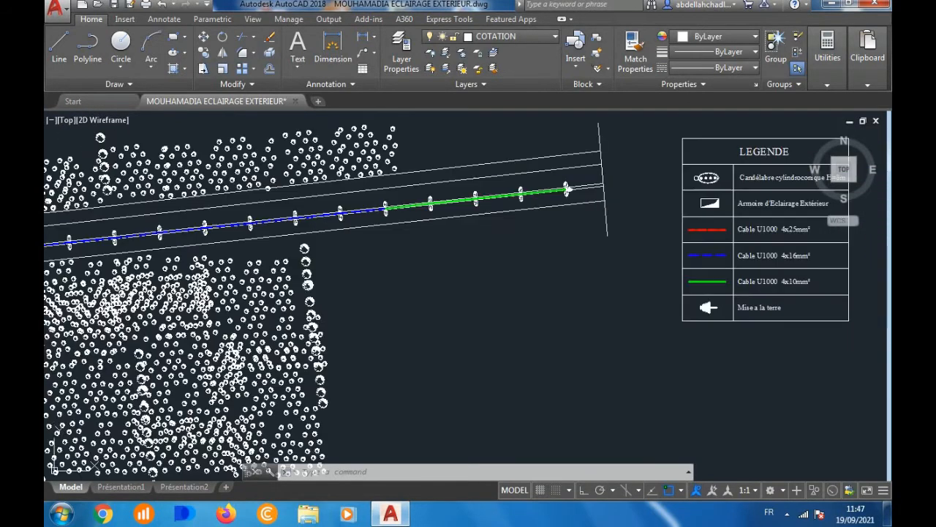
{"action": "left_click", "coordinate": [701, 219]}
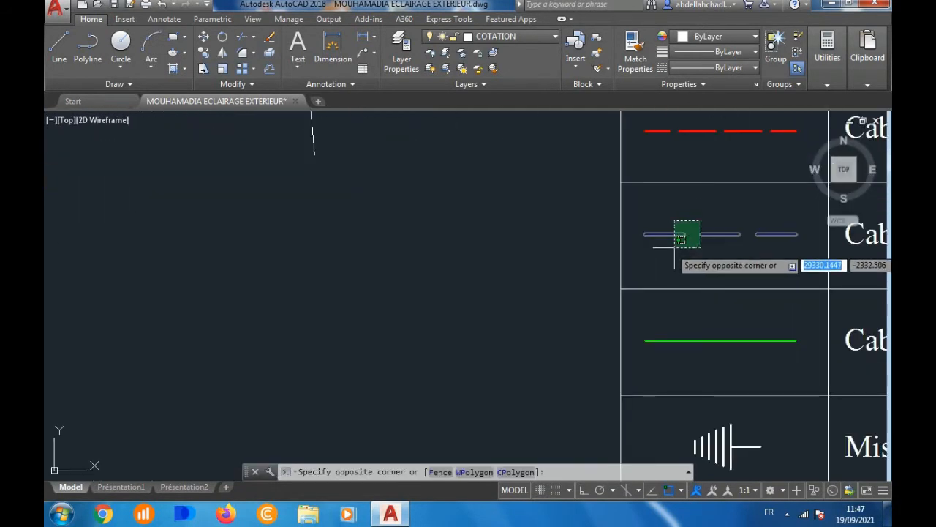
{"action": "left_click", "coordinate": [675, 247]}
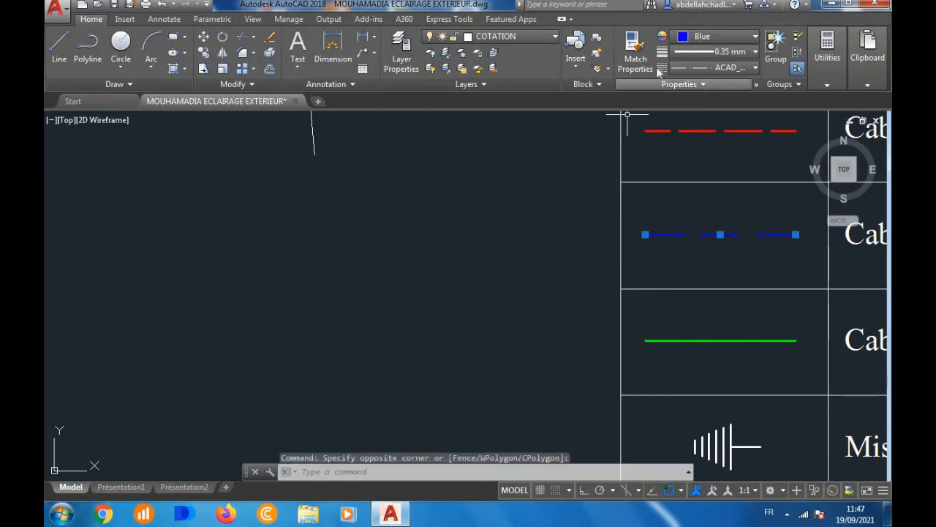
{"action": "left_click", "coordinate": [634, 52]}
{"action": "scroll", "coordinate": [713, 174], "scroll_direction": "down", "scroll_amount": 10}
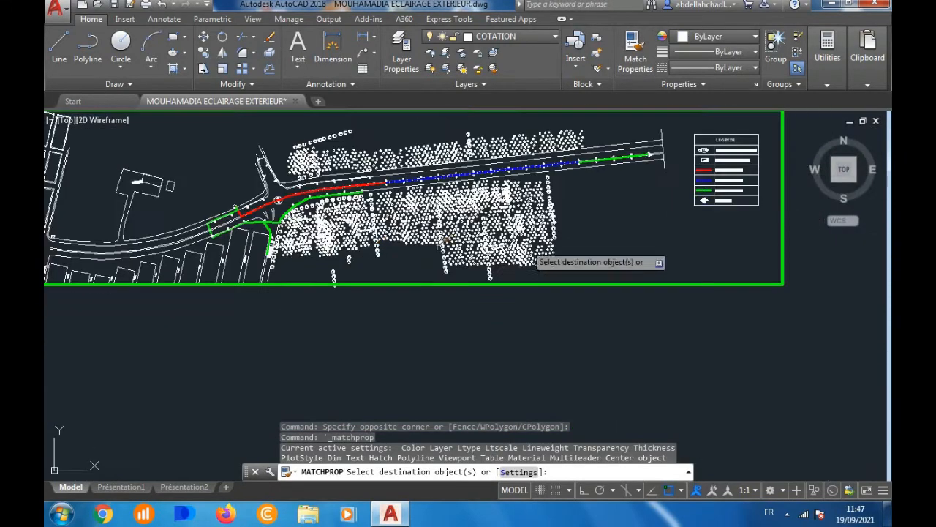
{"action": "scroll", "coordinate": [264, 212], "scroll_direction": "up", "scroll_amount": 8}
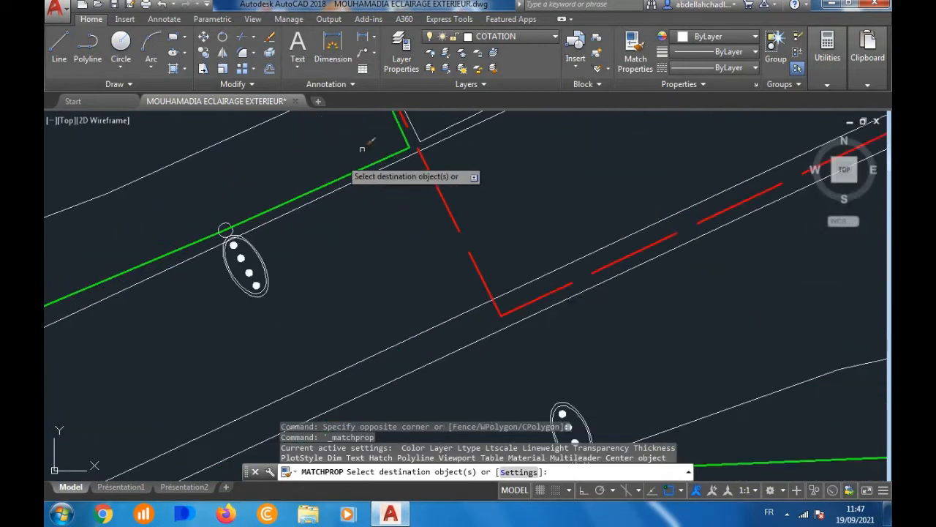
{"action": "scroll", "coordinate": [410, 155], "scroll_direction": "up", "scroll_amount": 5}
{"action": "left_click", "coordinate": [406, 157]}
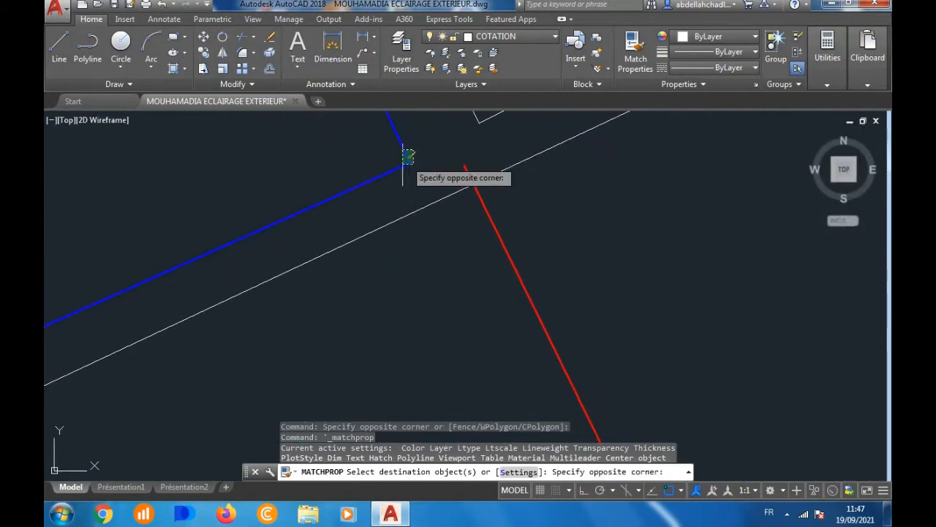
{"action": "left_click", "coordinate": [429, 152]}
{"action": "scroll", "coordinate": [429, 161], "scroll_direction": "down", "scroll_amount": 3}
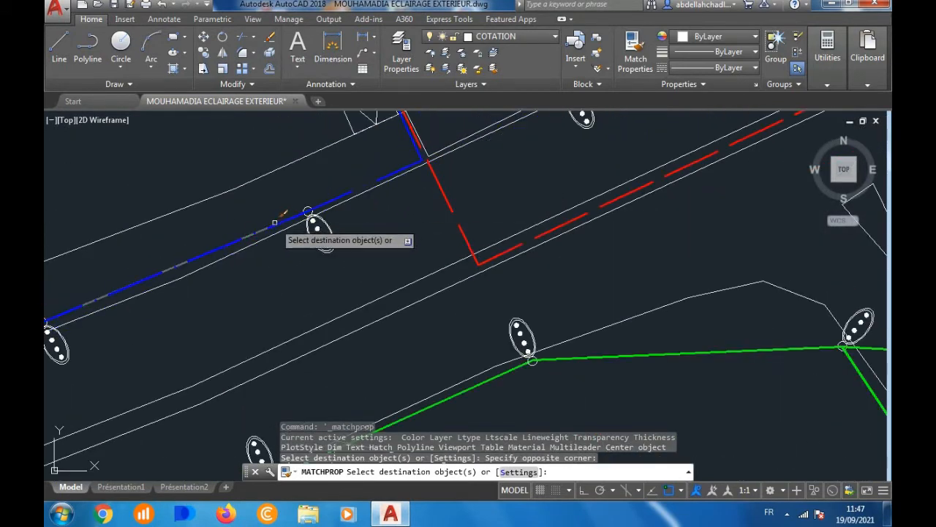
Step: Apply the blue 4x16mm² style to the roadside segments west of the cabinet and to the line crossing the road
{"action": "left_click", "coordinate": [275, 224]}
{"action": "scroll", "coordinate": [314, 190], "scroll_direction": "down", "scroll_amount": 4}
{"action": "scroll", "coordinate": [154, 271], "scroll_direction": "up", "scroll_amount": 4}
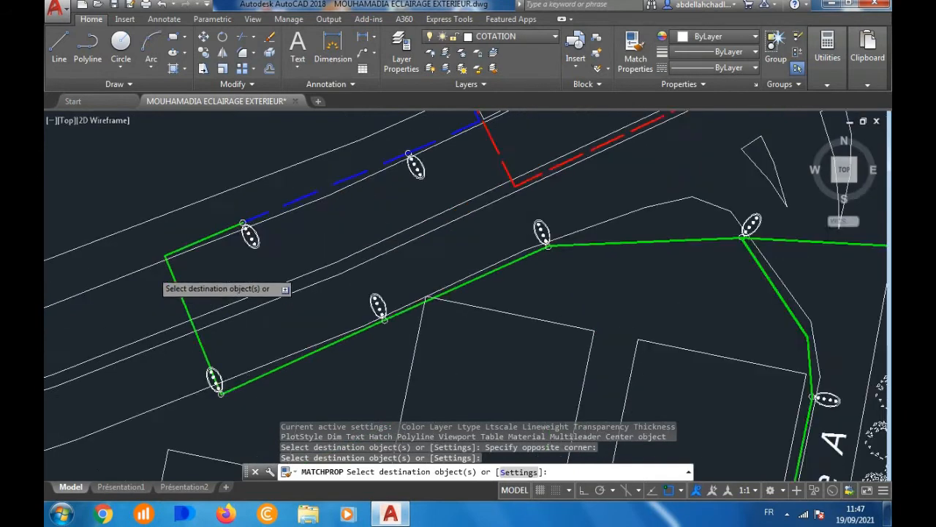
{"action": "left_click", "coordinate": [187, 272]}
{"action": "left_click", "coordinate": [168, 287]}
{"action": "scroll", "coordinate": [198, 234], "scroll_direction": "up", "scroll_amount": 6}
{"action": "left_click", "coordinate": [198, 226]}
{"action": "left_click", "coordinate": [184, 242]}
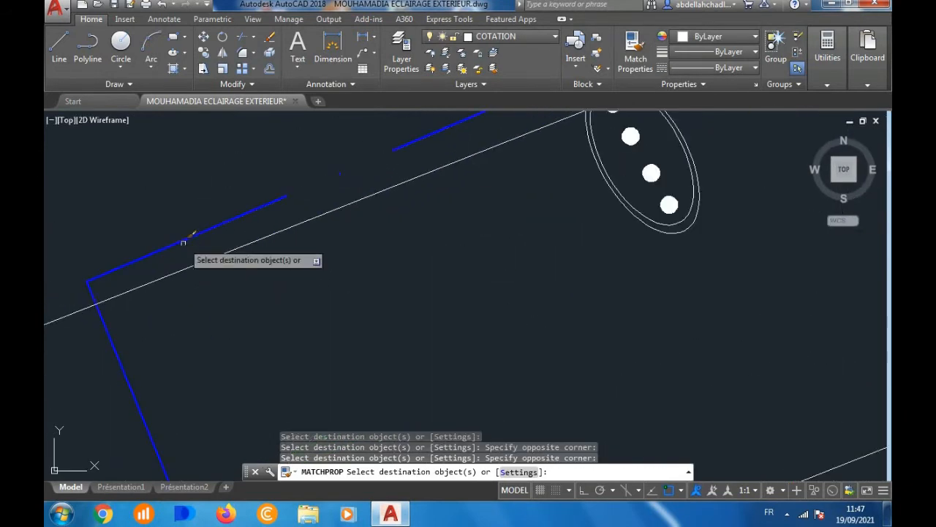
Step: Apply the blue 4x16mm² style to the segments between the lampposts along the building plots on the opposite roadside
{"action": "scroll", "coordinate": [219, 212], "scroll_direction": "down", "scroll_amount": 6}
{"action": "scroll", "coordinate": [271, 235], "scroll_direction": "up", "scroll_amount": 6}
{"action": "left_click", "coordinate": [276, 227]}
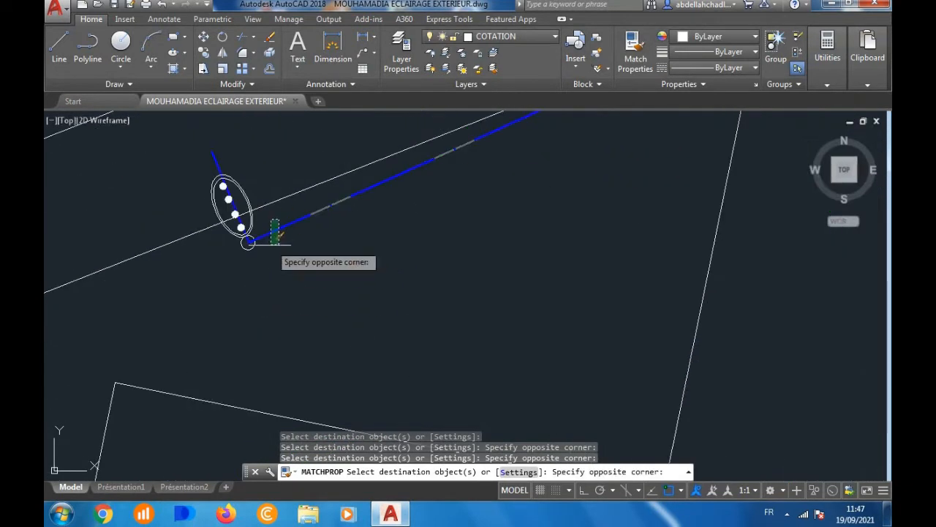
{"action": "left_click", "coordinate": [272, 239]}
{"action": "scroll", "coordinate": [249, 293], "scroll_direction": "down", "scroll_amount": 5}
{"action": "scroll", "coordinate": [355, 229], "scroll_direction": "up", "scroll_amount": 6}
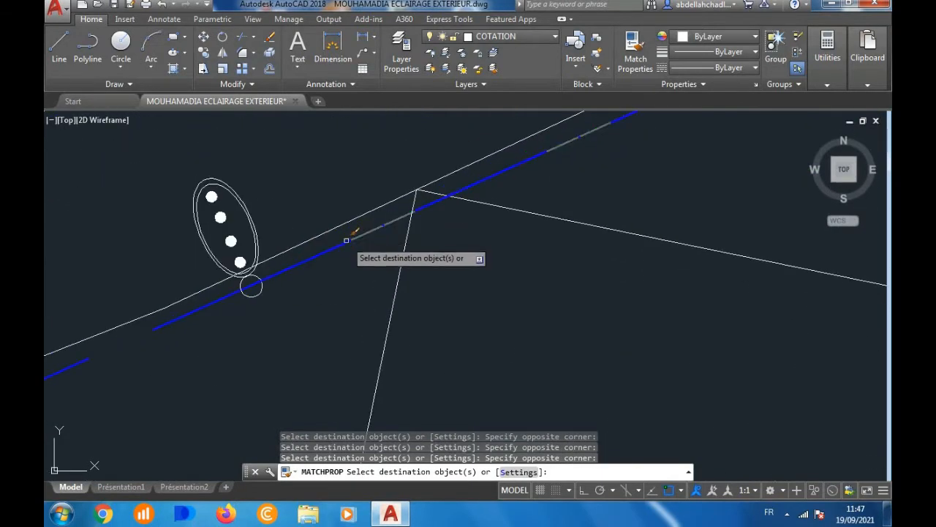
{"action": "scroll", "coordinate": [322, 282], "scroll_direction": "down", "scroll_amount": 5}
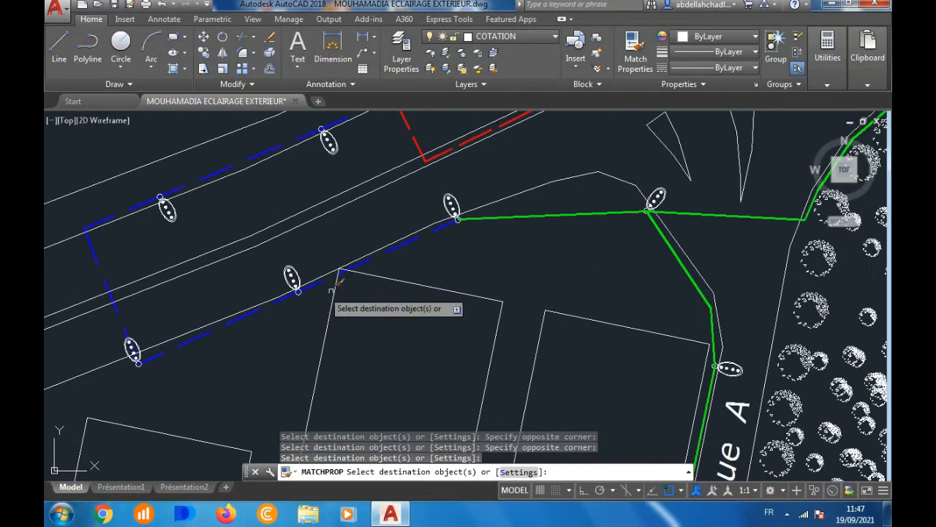
Step: Apply the blue 4x16mm² style to the last segment before the Avenue A junction lamppost, end the matching and save the drawing
{"action": "left_click", "coordinate": [511, 218]}
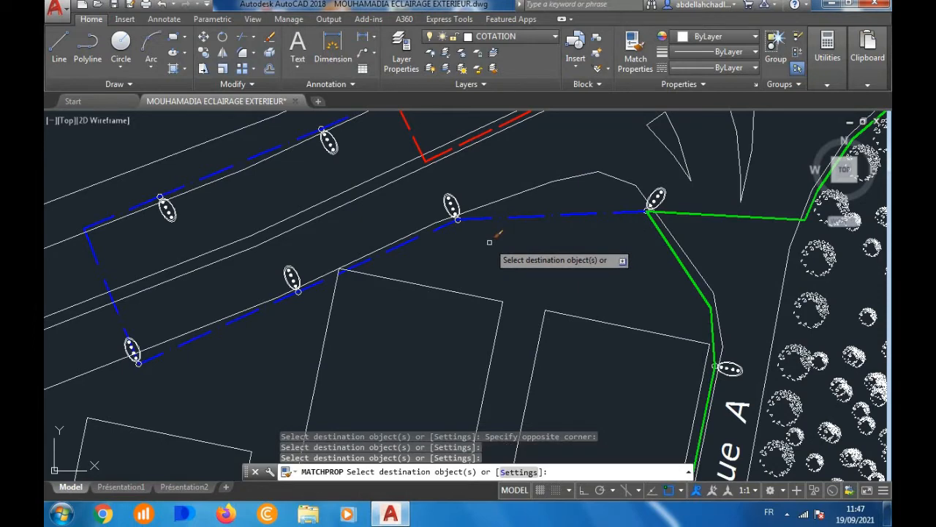
{"action": "key", "text": "Escape"}
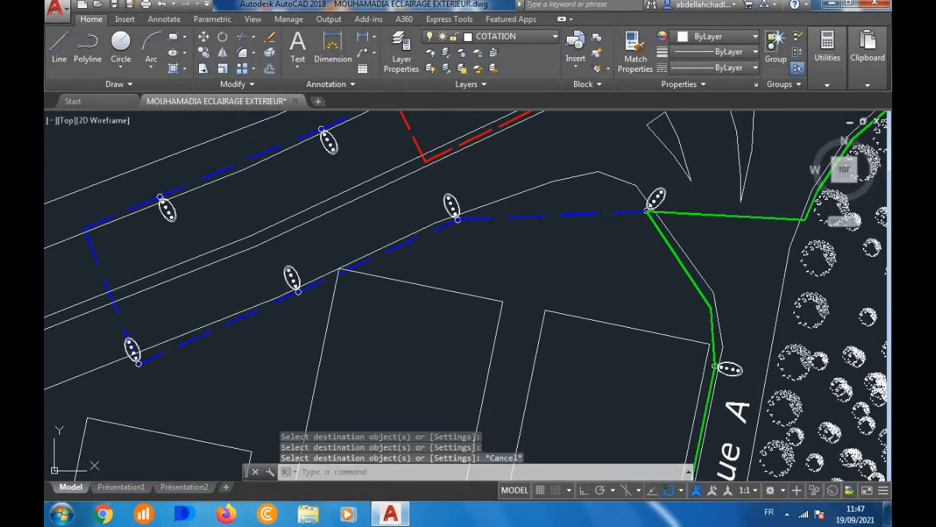
{"action": "key", "text": "ctrl+s"}
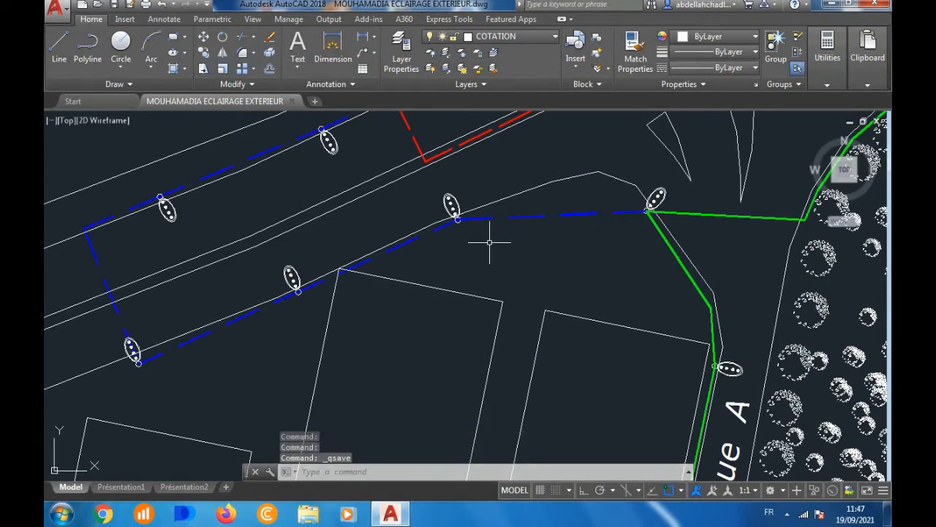
Step: Examine the blue route from the cabinet and the green branches down Avenue A and along the trees
{"action": "scroll", "coordinate": [489, 236], "scroll_direction": "down", "scroll_amount": 4}
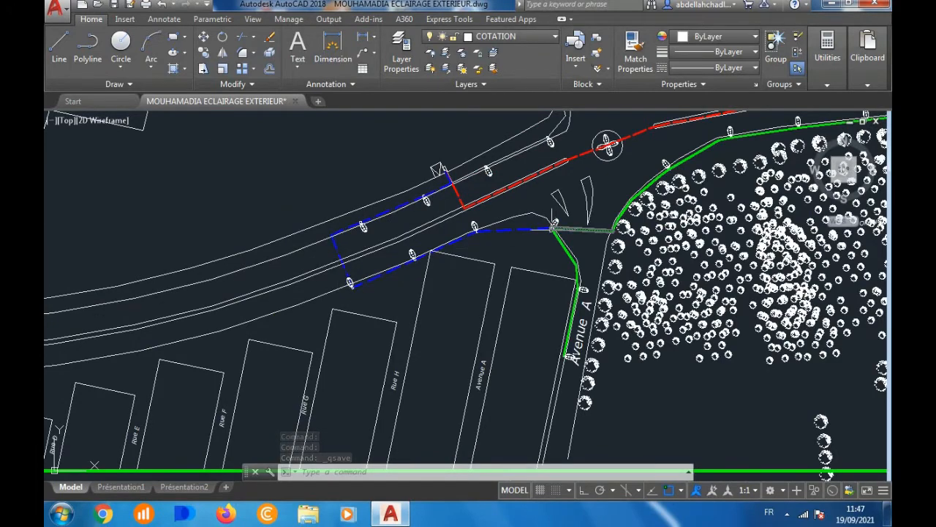
{"action": "scroll", "coordinate": [554, 227], "scroll_direction": "up", "scroll_amount": 5}
{"action": "scroll", "coordinate": [554, 223], "scroll_direction": "down", "scroll_amount": 3}
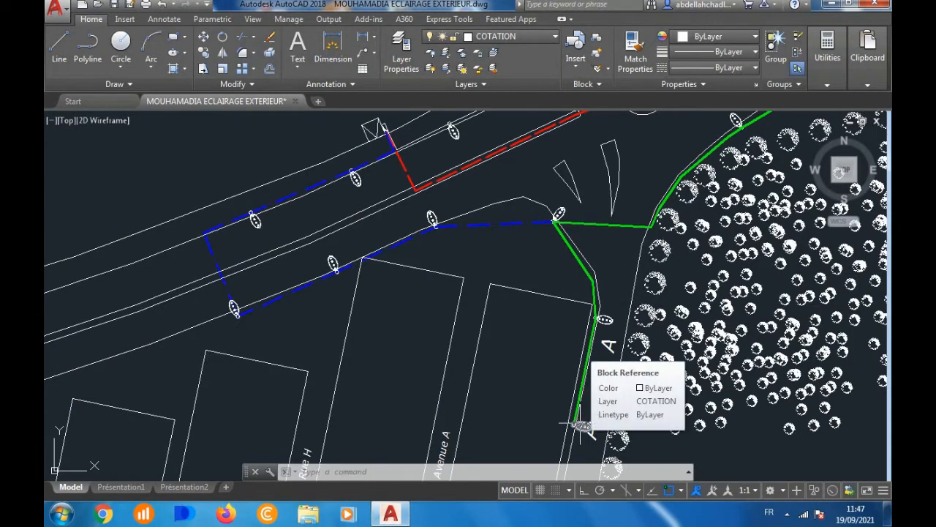
{"action": "scroll", "coordinate": [569, 365], "scroll_direction": "down", "scroll_amount": 4}
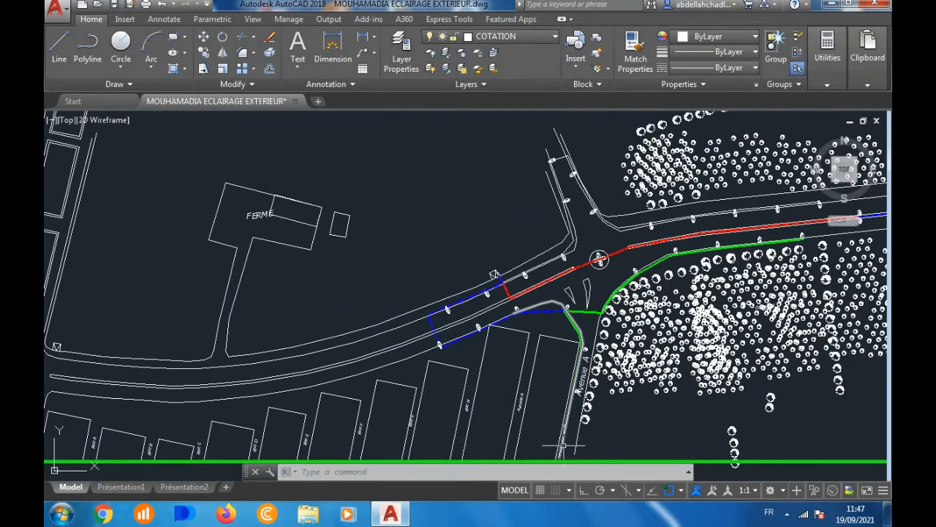
{"action": "scroll", "coordinate": [575, 244], "scroll_direction": "up", "scroll_amount": 2}
{"action": "scroll", "coordinate": [554, 353], "scroll_direction": "down", "scroll_amount": 2}
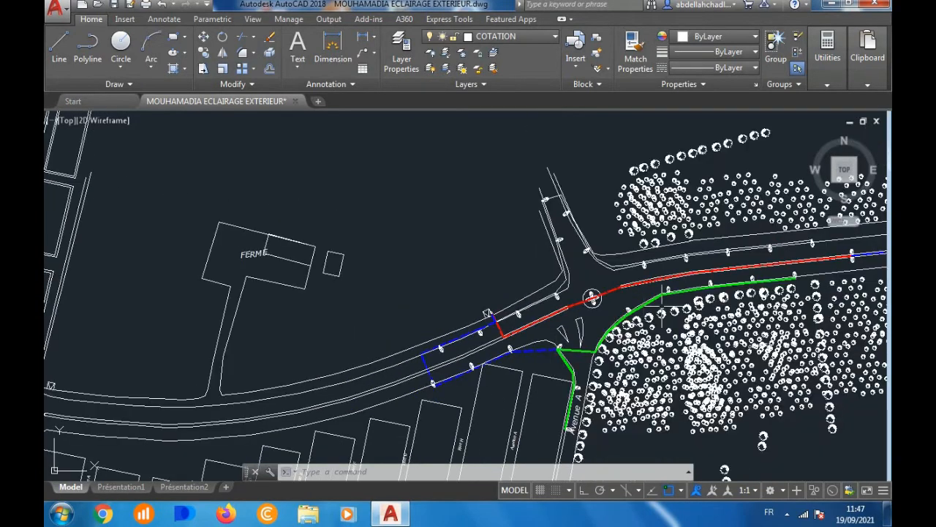
{"action": "scroll", "coordinate": [799, 275], "scroll_direction": "up", "scroll_amount": 3}
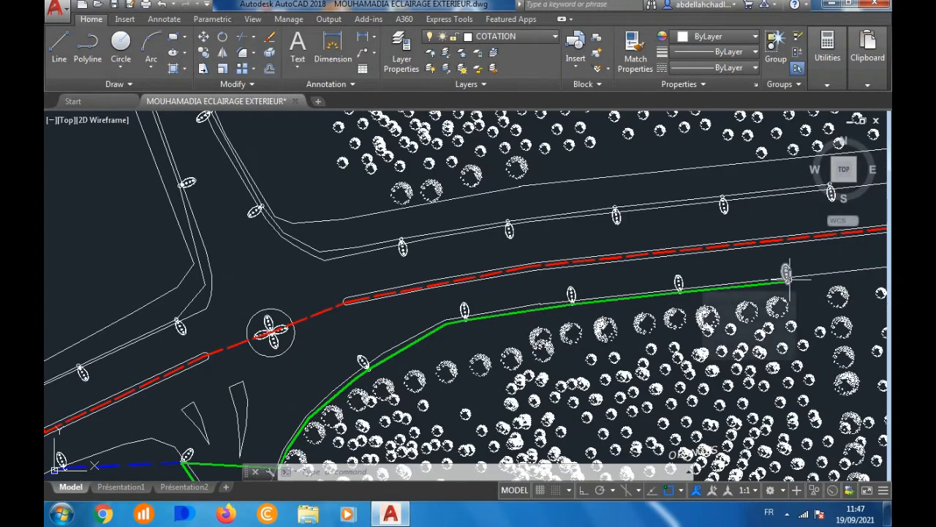
{"action": "scroll", "coordinate": [787, 275], "scroll_direction": "down", "scroll_amount": 2}
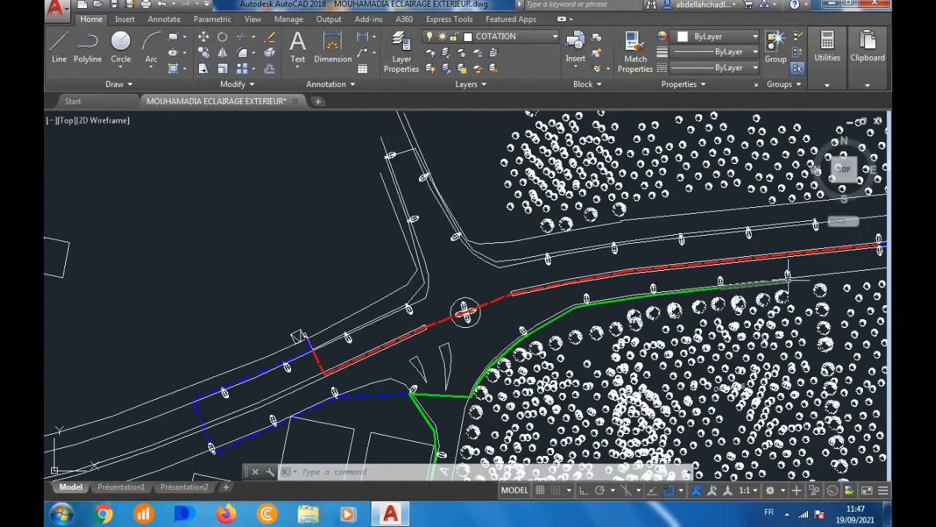
{"action": "scroll", "coordinate": [783, 280], "scroll_direction": "down", "scroll_amount": 2}
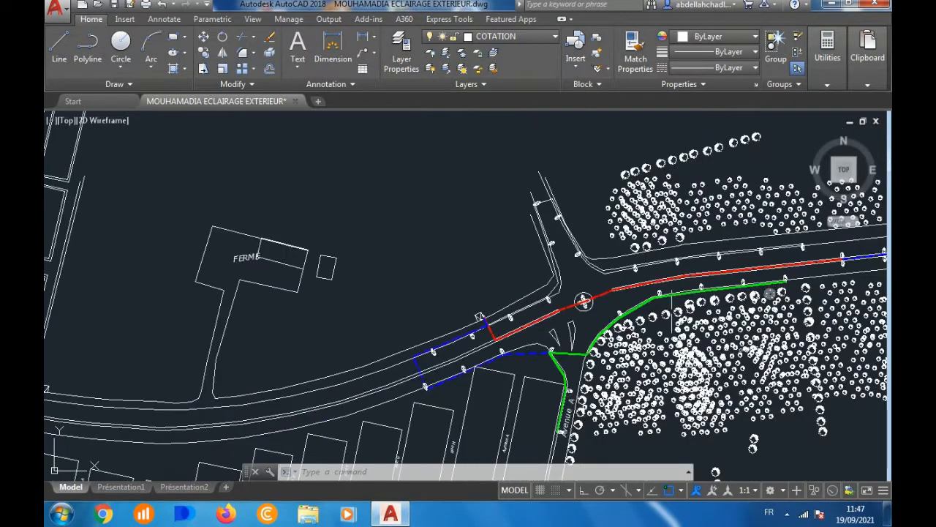
Step: Match the existing blue 4x16mm² cable onto the white line leaving the cabinet eastwards past the first two lampposts
{"action": "scroll", "coordinate": [580, 282], "scroll_direction": "up", "scroll_amount": 4}
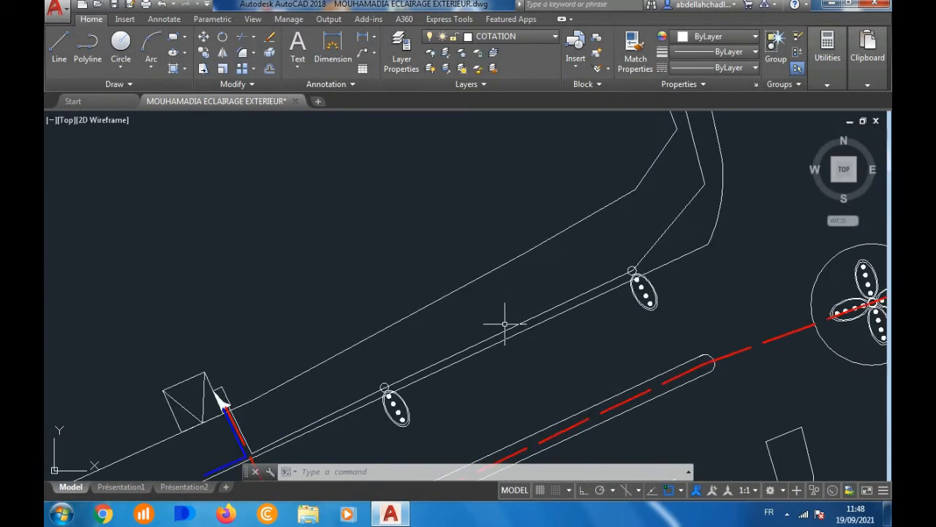
{"action": "scroll", "coordinate": [502, 324], "scroll_direction": "down", "scroll_amount": 3}
{"action": "scroll", "coordinate": [423, 286], "scroll_direction": "up", "scroll_amount": 6}
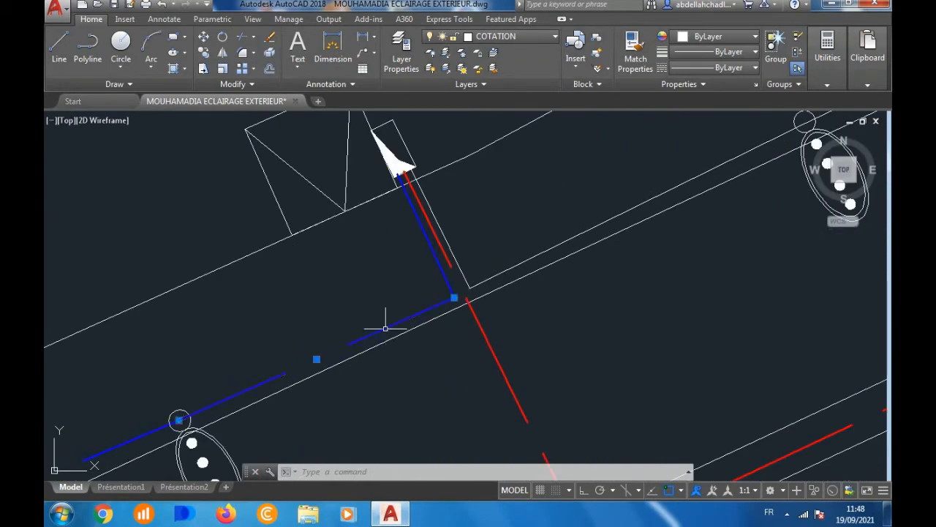
{"action": "left_click", "coordinate": [629, 59]}
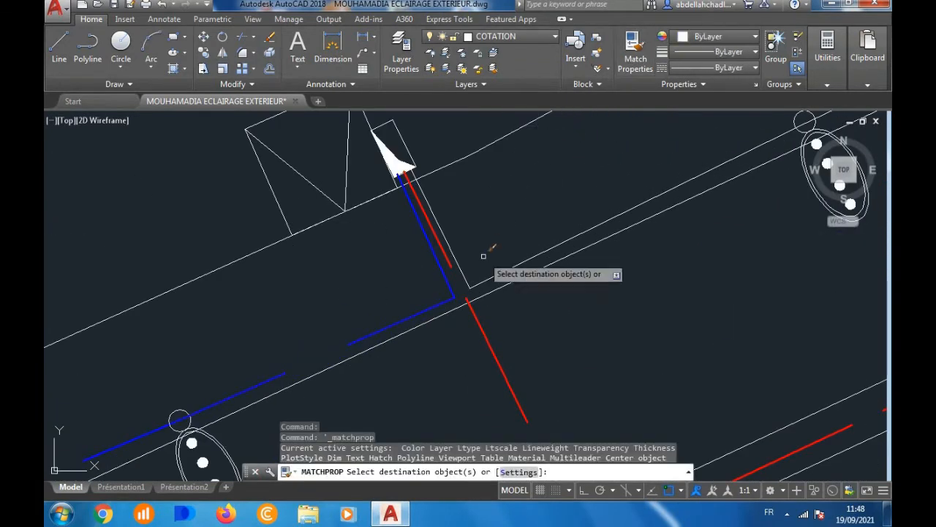
{"action": "scroll", "coordinate": [480, 269], "scroll_direction": "up", "scroll_amount": 4}
{"action": "left_click", "coordinate": [479, 278]}
{"action": "left_click", "coordinate": [423, 333]}
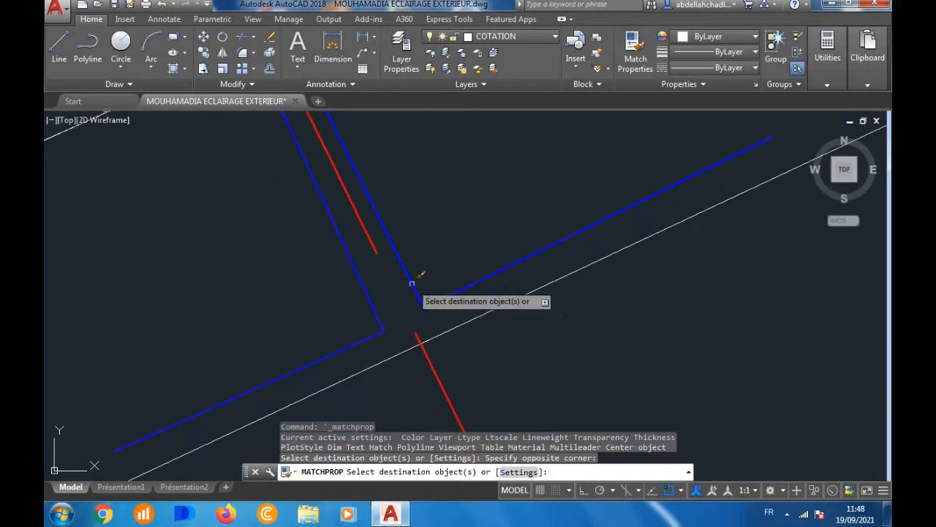
{"action": "scroll", "coordinate": [409, 282], "scroll_direction": "down", "scroll_amount": 3}
{"action": "scroll", "coordinate": [502, 265], "scroll_direction": "up", "scroll_amount": 3}
{"action": "scroll", "coordinate": [483, 252], "scroll_direction": "down", "scroll_amount": 3}
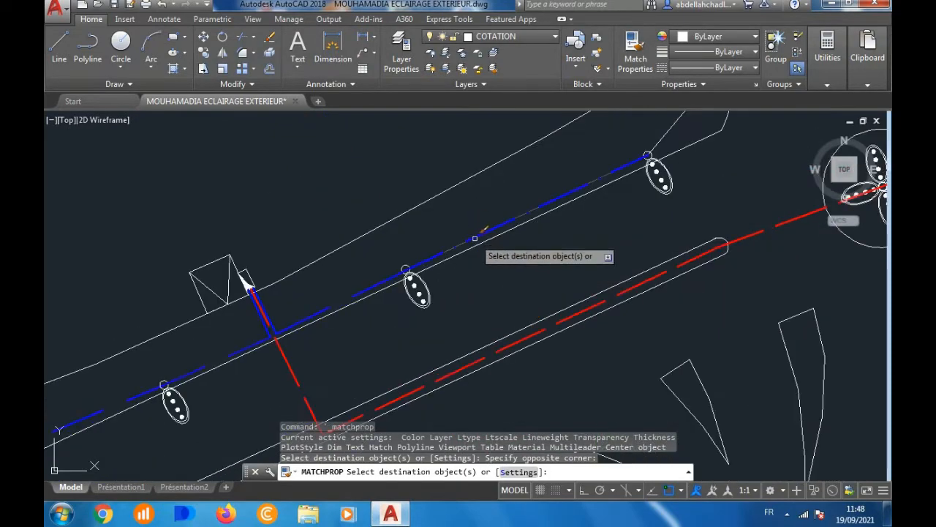
{"action": "scroll", "coordinate": [502, 230], "scroll_direction": "up", "scroll_amount": 3}
Step: Apply the blue 4x16mm² style around the bend into the northern side road and onto its western lamppost line
{"action": "scroll", "coordinate": [521, 212], "scroll_direction": "up", "scroll_amount": 4}
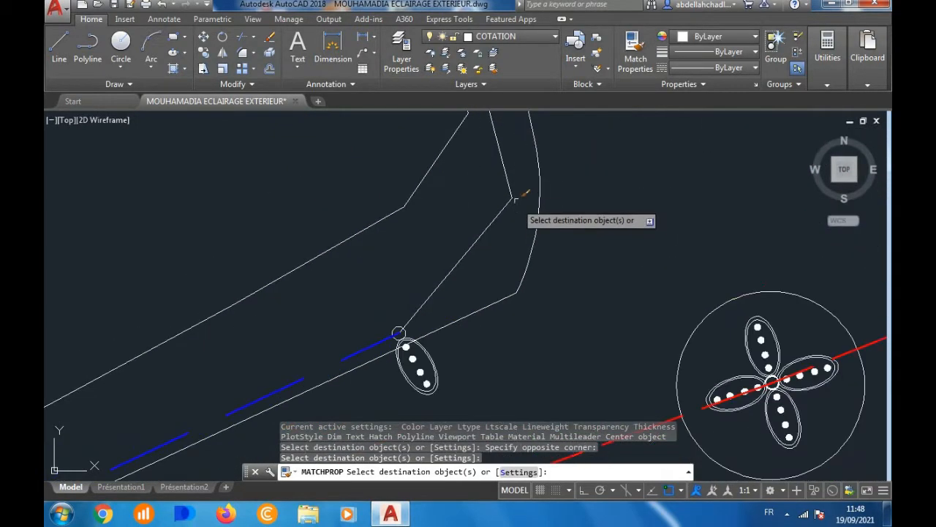
{"action": "left_click", "coordinate": [516, 195]}
{"action": "left_click", "coordinate": [502, 208]}
{"action": "scroll", "coordinate": [481, 326], "scroll_direction": "down", "scroll_amount": 8}
{"action": "scroll", "coordinate": [469, 237], "scroll_direction": "up", "scroll_amount": 4}
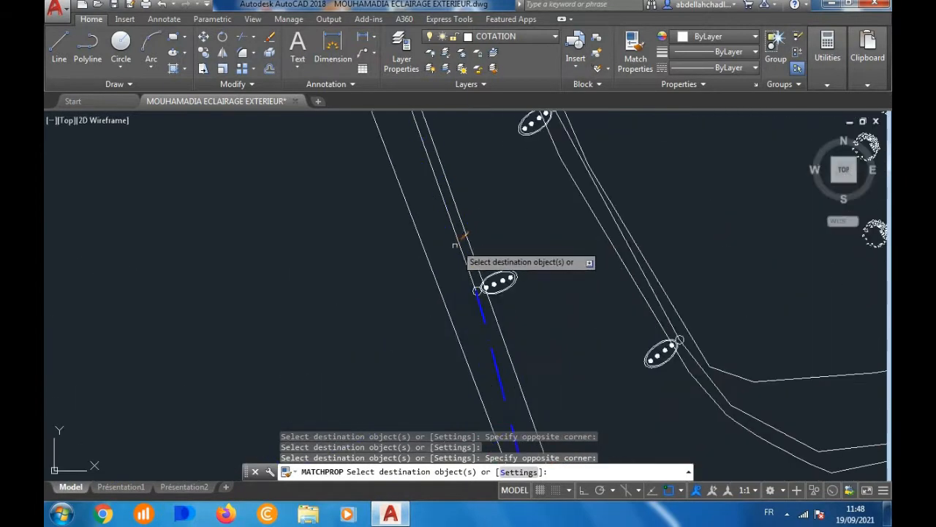
{"action": "left_click", "coordinate": [461, 246]}
Step: Apply the blue 4x16mm² style to the line crossing the side road's far end and back down its eastern lampposts
{"action": "scroll", "coordinate": [455, 282], "scroll_direction": "down", "scroll_amount": 6}
{"action": "scroll", "coordinate": [446, 315], "scroll_direction": "up", "scroll_amount": 6}
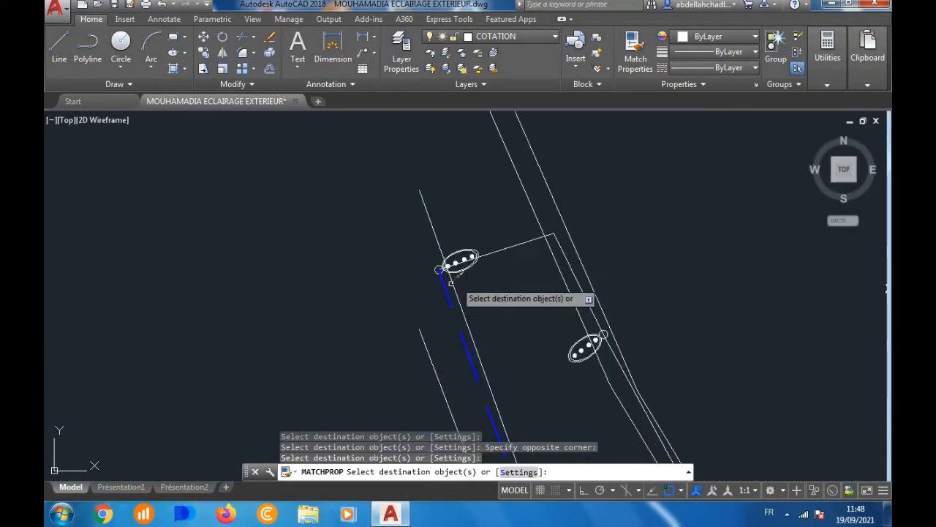
{"action": "left_click", "coordinate": [510, 237]}
{"action": "left_click", "coordinate": [492, 273]}
{"action": "scroll", "coordinate": [548, 253], "scroll_direction": "up", "scroll_amount": 4}
{"action": "left_click", "coordinate": [583, 247]}
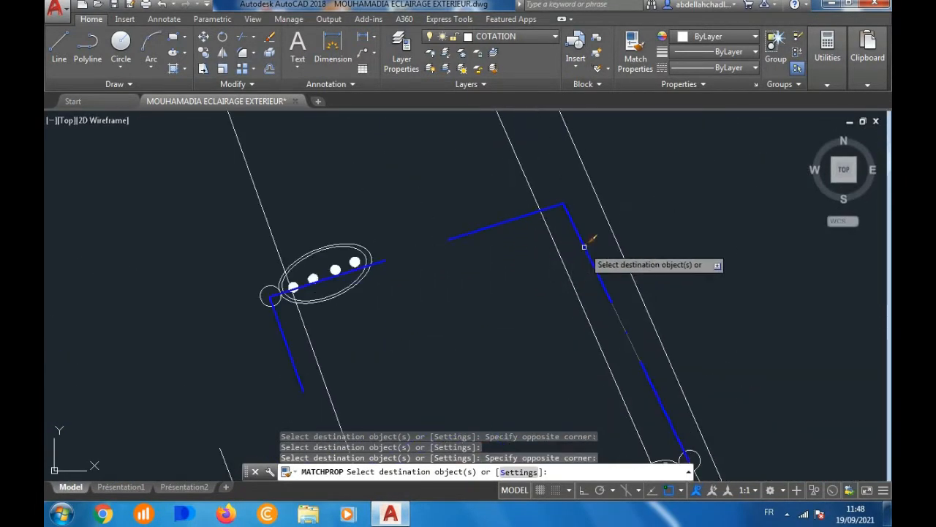
{"action": "scroll", "coordinate": [560, 261], "scroll_direction": "down", "scroll_amount": 5}
{"action": "scroll", "coordinate": [539, 330], "scroll_direction": "up", "scroll_amount": 5}
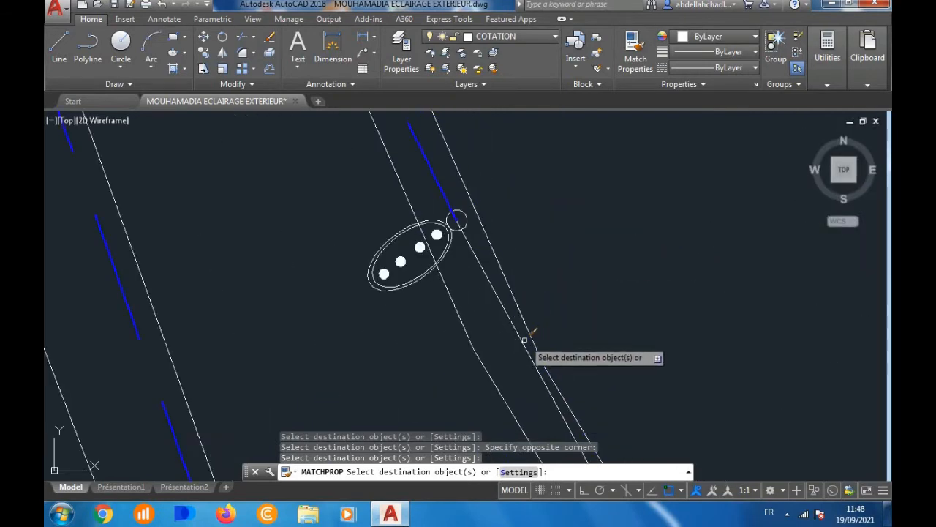
{"action": "scroll", "coordinate": [485, 222], "scroll_direction": "down", "scroll_amount": 6}
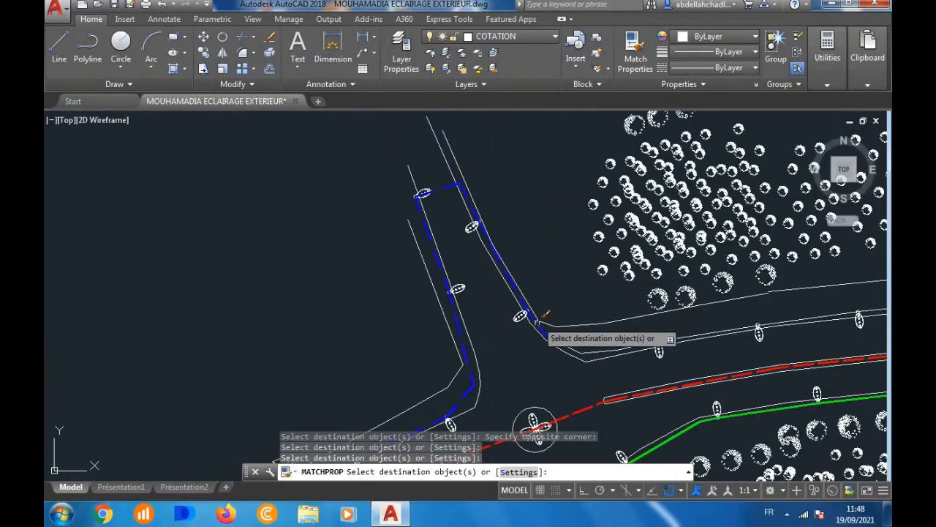
Step: Apply the blue 4x16mm² style to the segments rounding the side road's eastern corner towards the main road
{"action": "scroll", "coordinate": [547, 339], "scroll_direction": "up", "scroll_amount": 5}
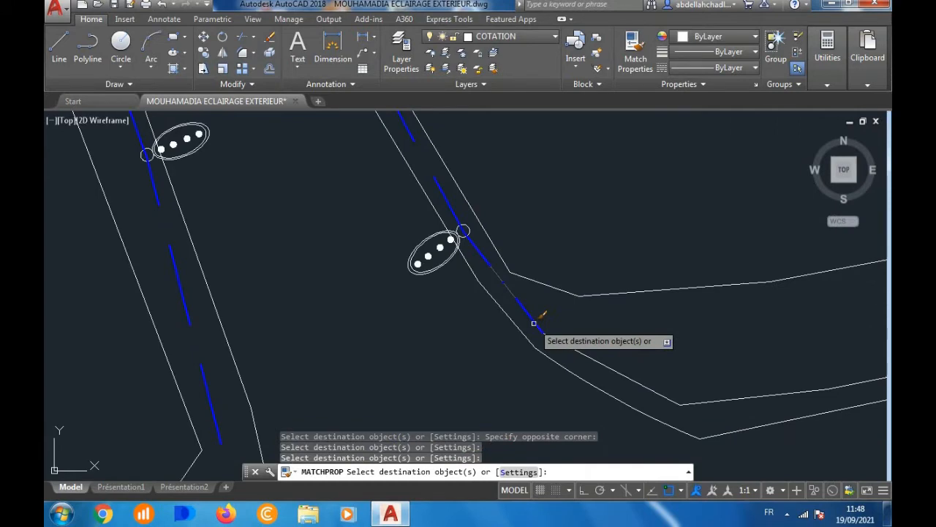
{"action": "left_click", "coordinate": [534, 323]}
{"action": "left_click", "coordinate": [562, 345]}
{"action": "scroll", "coordinate": [498, 312], "scroll_direction": "down", "scroll_amount": 4}
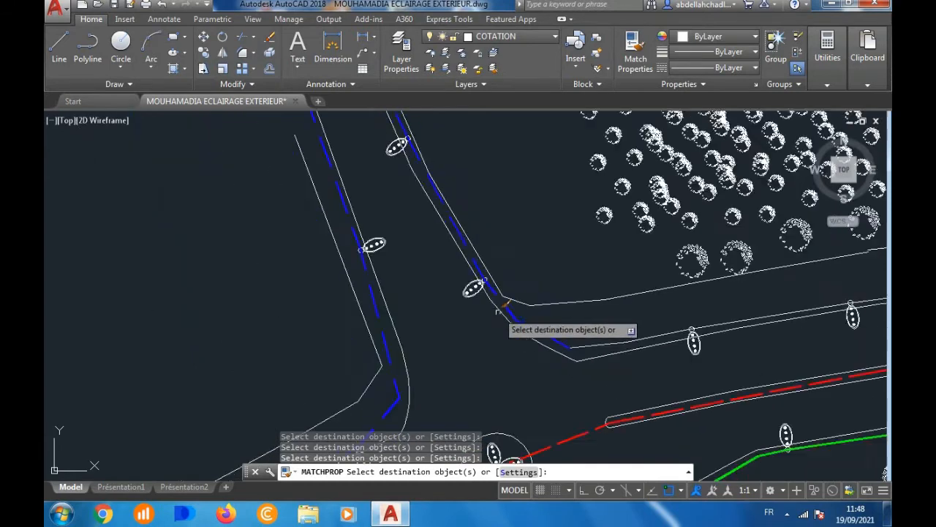
Step: Apply the blue 4x16mm² style to the segment reaching the first lamppost on the main road's northern side, east of the junction
{"action": "left_click", "coordinate": [607, 340]}
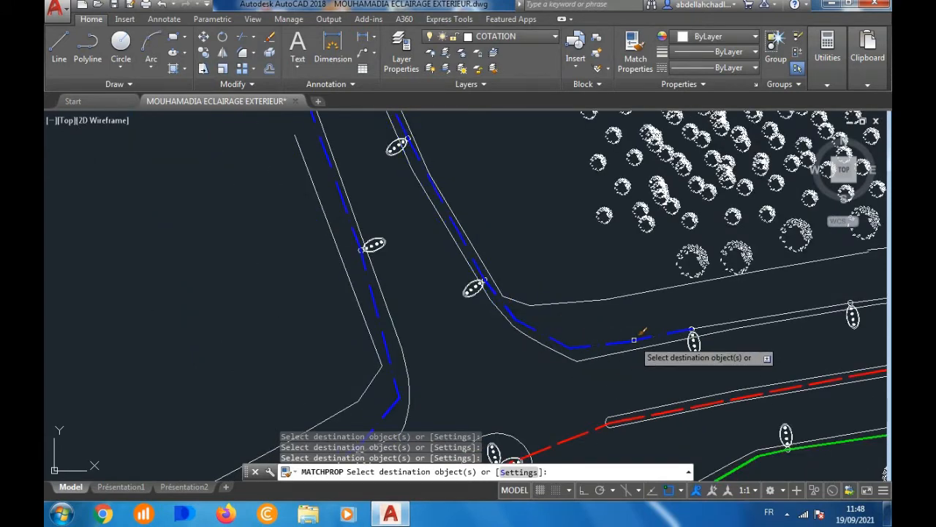
{"action": "scroll", "coordinate": [633, 340], "scroll_direction": "down", "scroll_amount": 5}
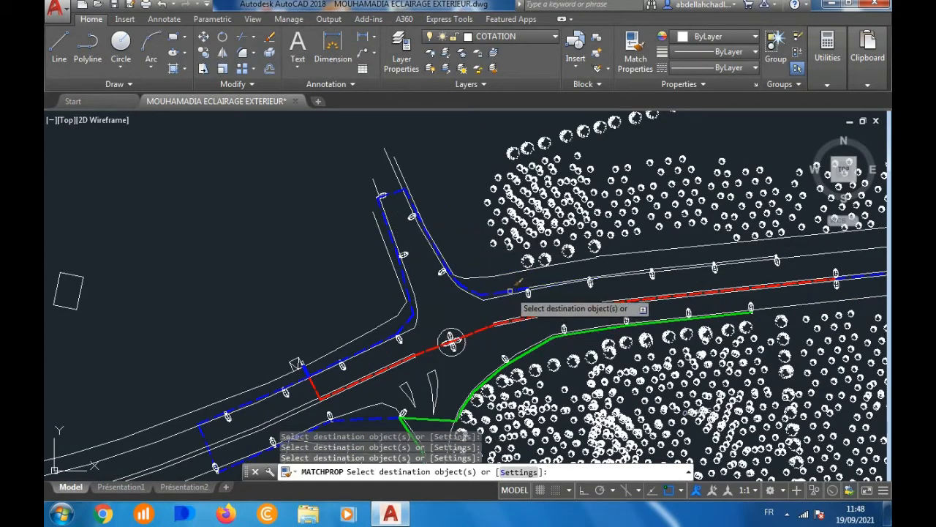
{"action": "key", "text": "Escape"}
Step: Match the existing green 4x10mm² cable onto the next two spans of the main road's northern lamppost line
{"action": "scroll", "coordinate": [546, 337], "scroll_direction": "up", "scroll_amount": 4}
{"action": "left_click", "coordinate": [541, 348]}
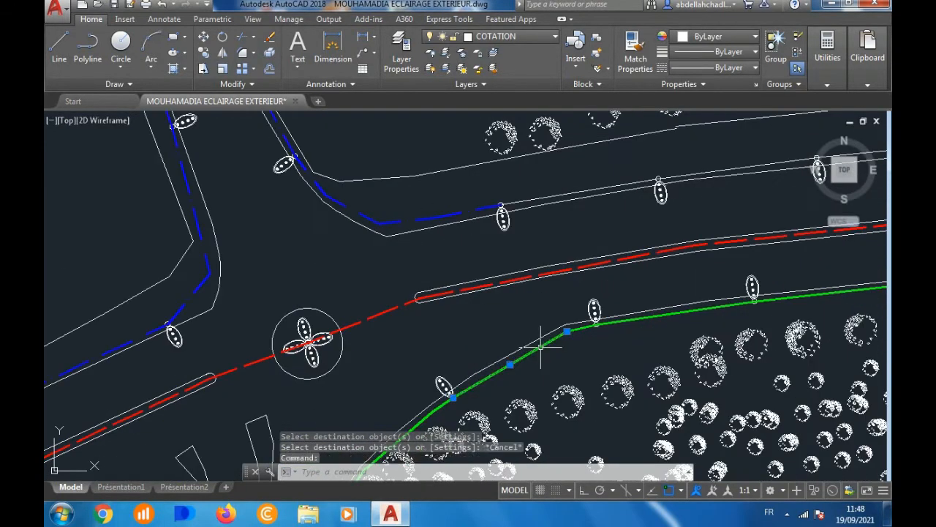
{"action": "left_click", "coordinate": [644, 63]}
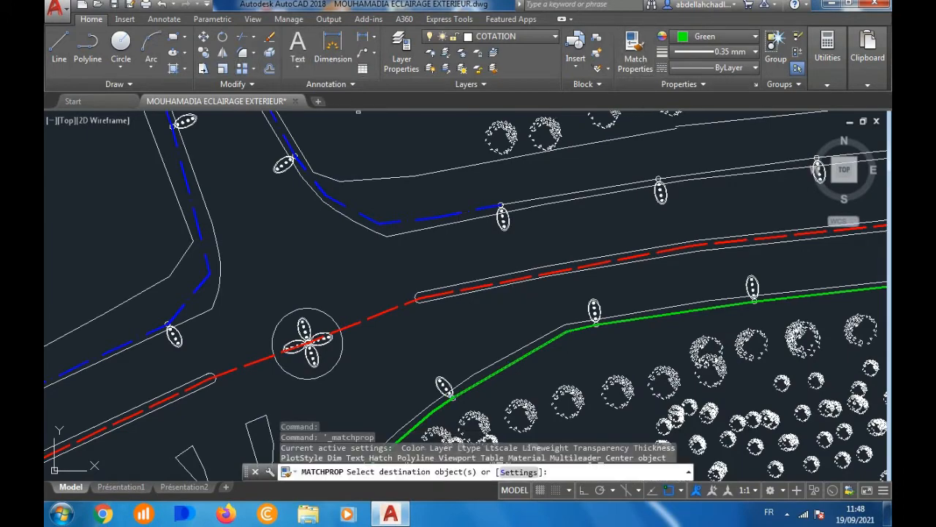
{"action": "scroll", "coordinate": [556, 201], "scroll_direction": "down", "scroll_amount": 4}
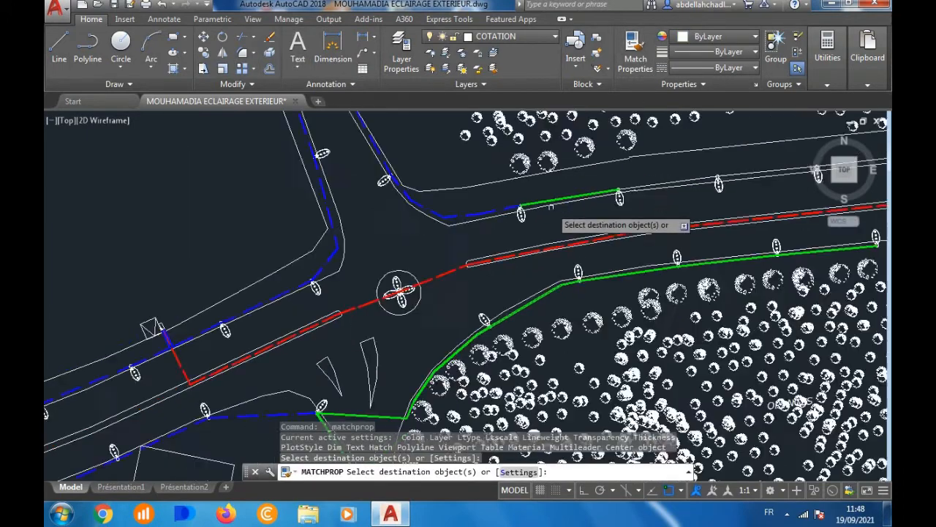
{"action": "scroll", "coordinate": [629, 188], "scroll_direction": "up", "scroll_amount": 6}
{"action": "left_click", "coordinate": [627, 177]}
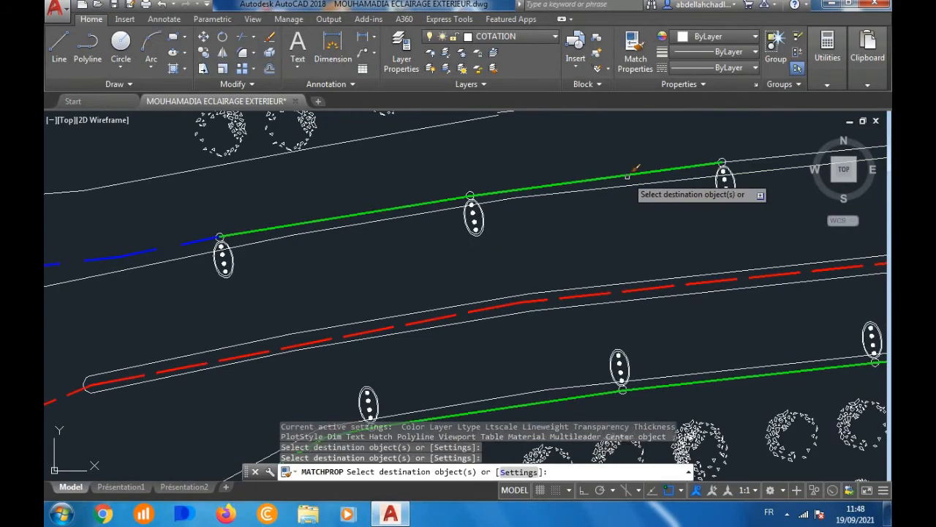
Step: Apply the green 4x10mm² style to the remaining spans up to the northern line's last lamppost, and save the drawing
{"action": "scroll", "coordinate": [407, 261], "scroll_direction": "down", "scroll_amount": 5}
{"action": "scroll", "coordinate": [548, 220], "scroll_direction": "up", "scroll_amount": 5}
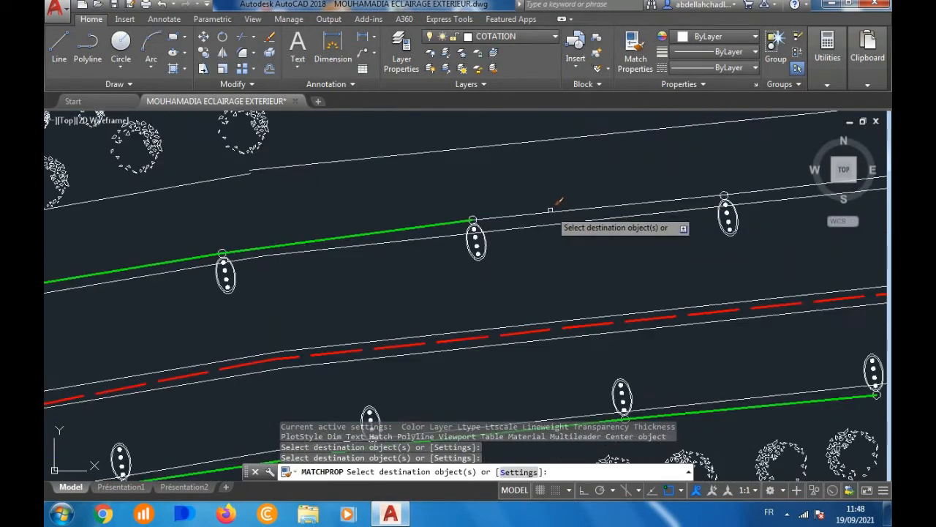
{"action": "left_click", "coordinate": [548, 211]}
{"action": "scroll", "coordinate": [385, 251], "scroll_direction": "down", "scroll_amount": 5}
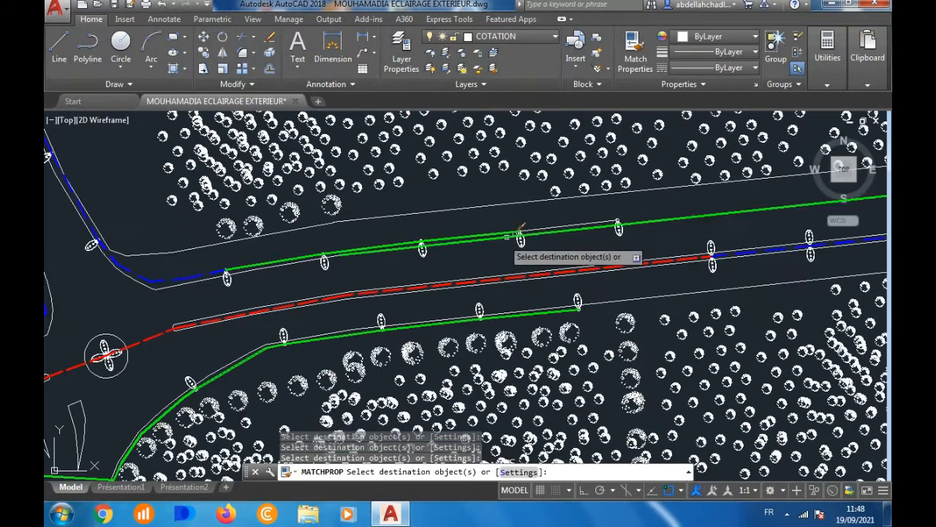
{"action": "scroll", "coordinate": [532, 233], "scroll_direction": "up", "scroll_amount": 8}
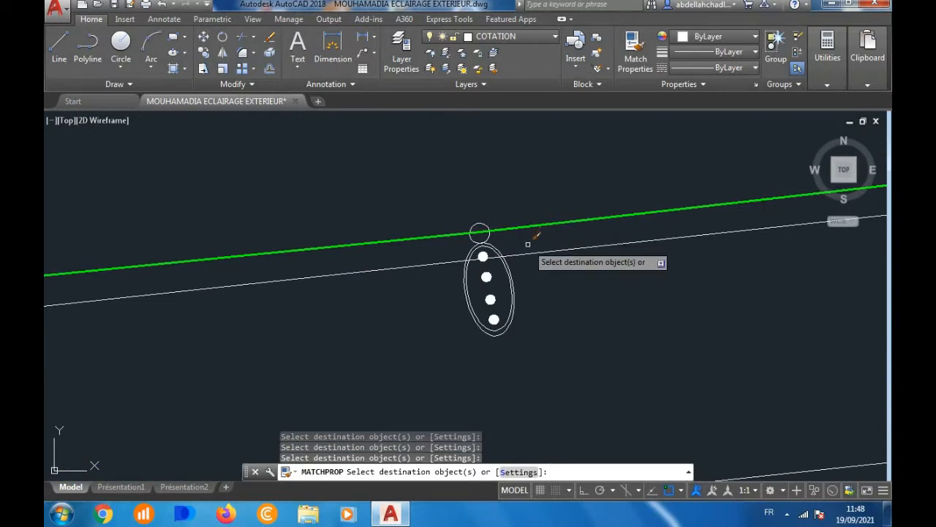
{"action": "key", "text": "Escape"}
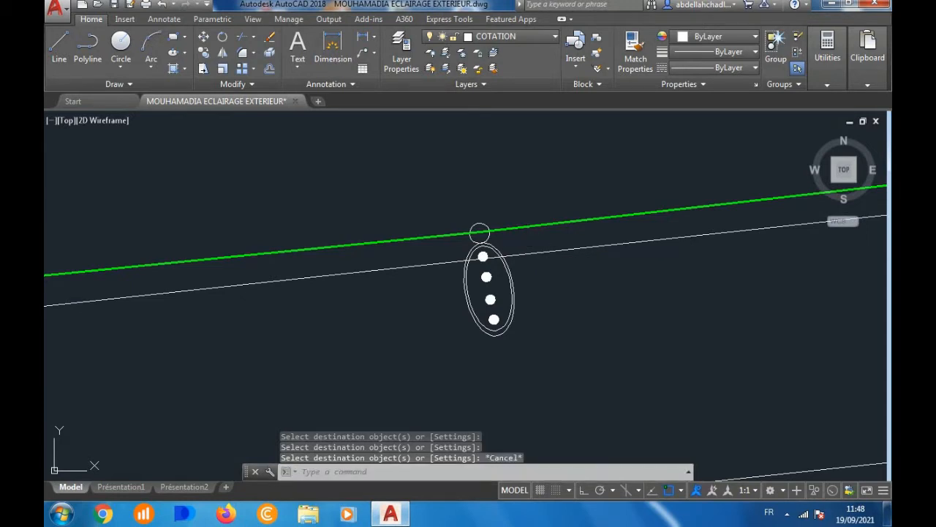
{"action": "key", "text": "ctrl+s"}
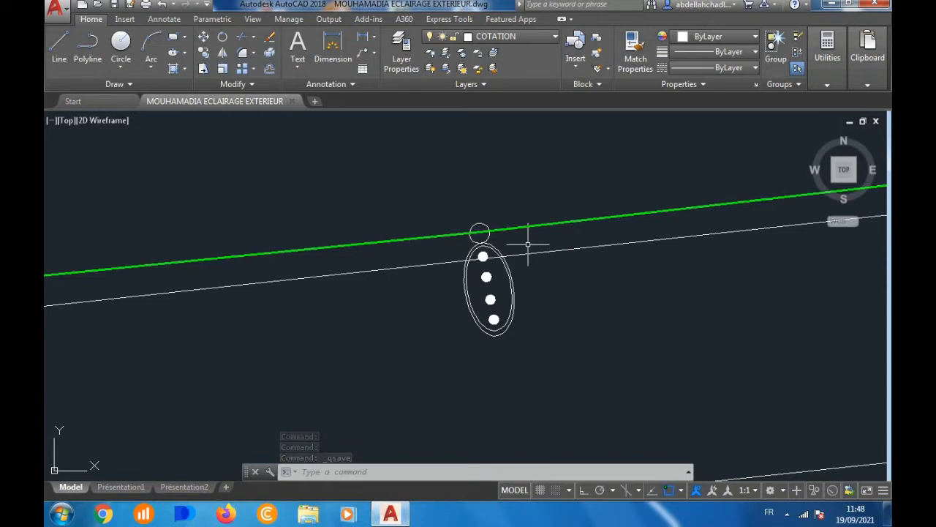
Step: Copy the earthing symbol from the median line's eastern end lamppost to the last lamppost of the northern green line
{"action": "scroll", "coordinate": [527, 244], "scroll_direction": "down", "scroll_amount": 6}
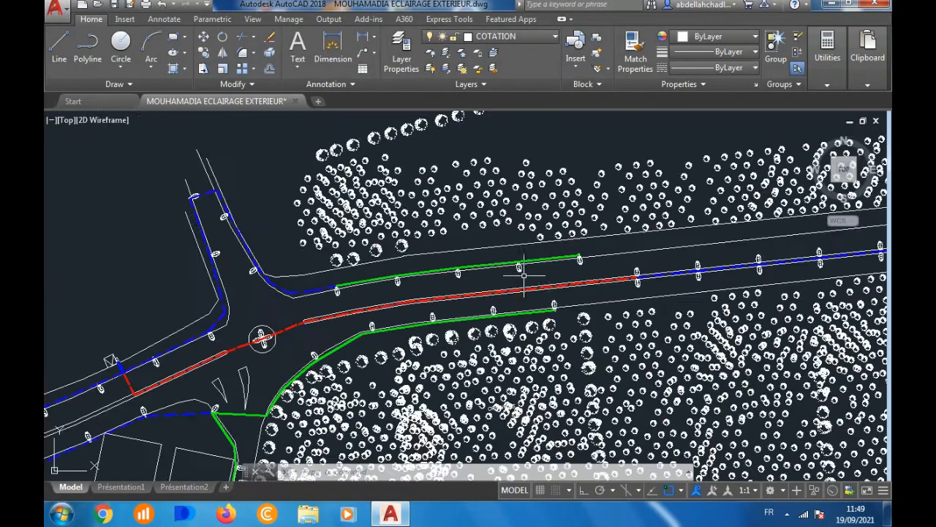
{"action": "scroll", "coordinate": [480, 306], "scroll_direction": "up", "scroll_amount": 3}
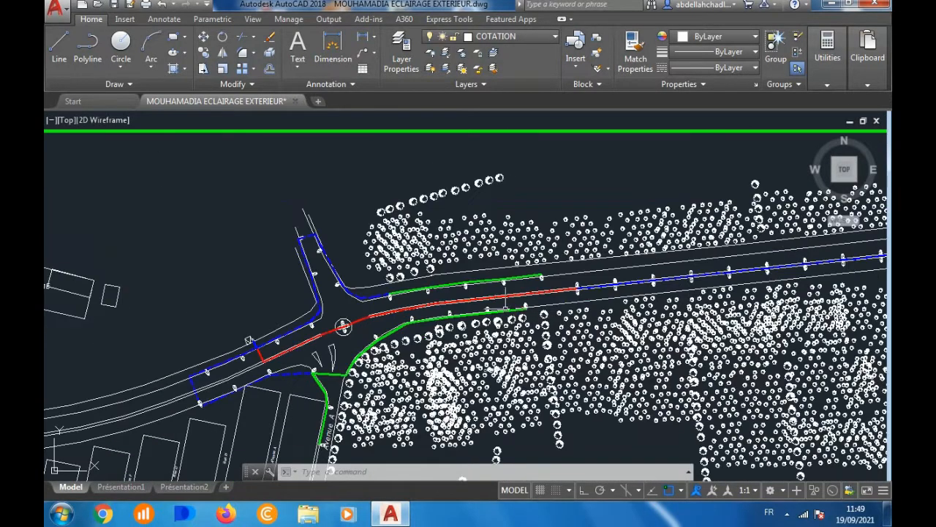
{"action": "scroll", "coordinate": [480, 306], "scroll_direction": "down", "scroll_amount": 5}
{"action": "scroll", "coordinate": [476, 299], "scroll_direction": "up", "scroll_amount": 5}
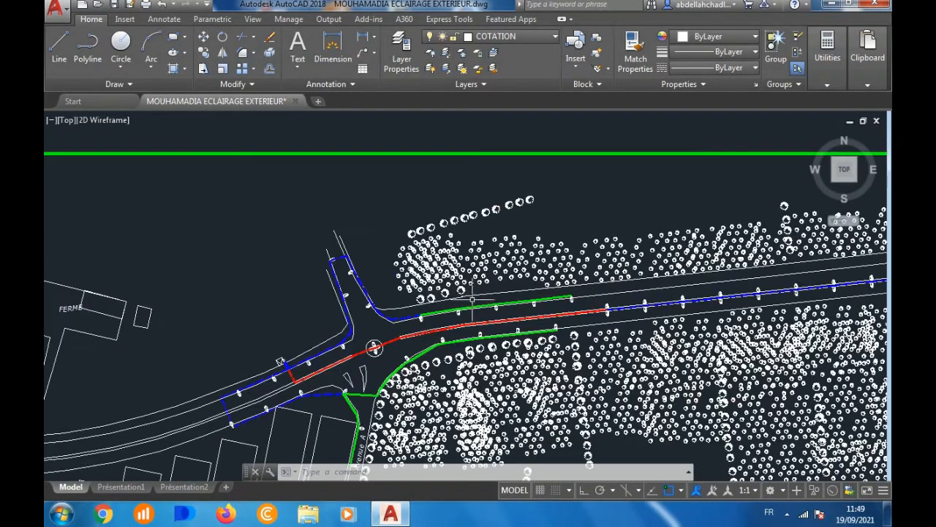
{"action": "scroll", "coordinate": [456, 307], "scroll_direction": "down", "scroll_amount": 2}
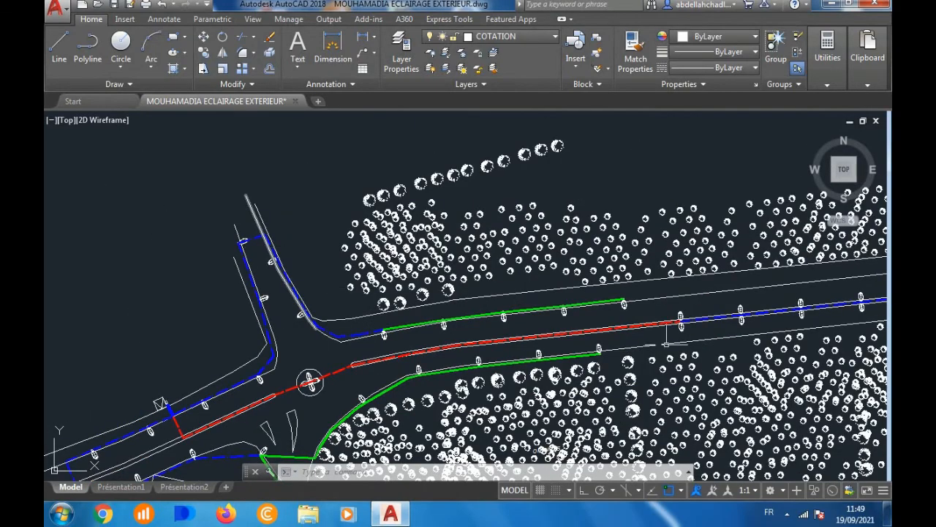
{"action": "scroll", "coordinate": [666, 338], "scroll_direction": "down", "scroll_amount": 6}
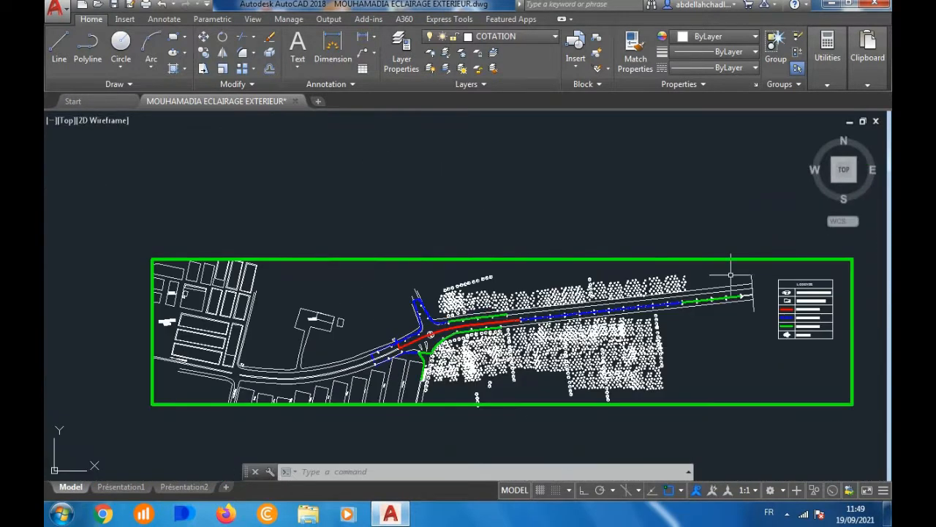
{"action": "scroll", "coordinate": [731, 274], "scroll_direction": "up", "scroll_amount": 8}
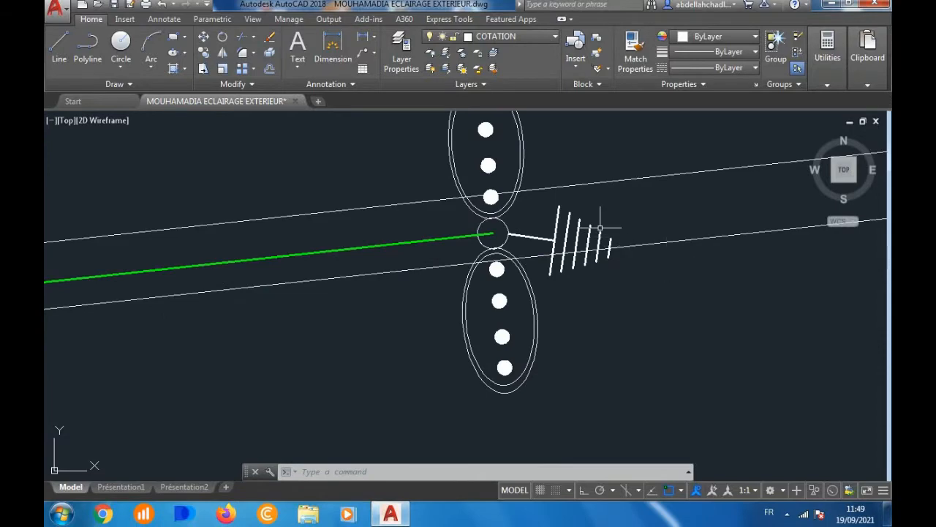
{"action": "left_click", "coordinate": [599, 228]}
{"action": "left_click", "coordinate": [582, 227]}
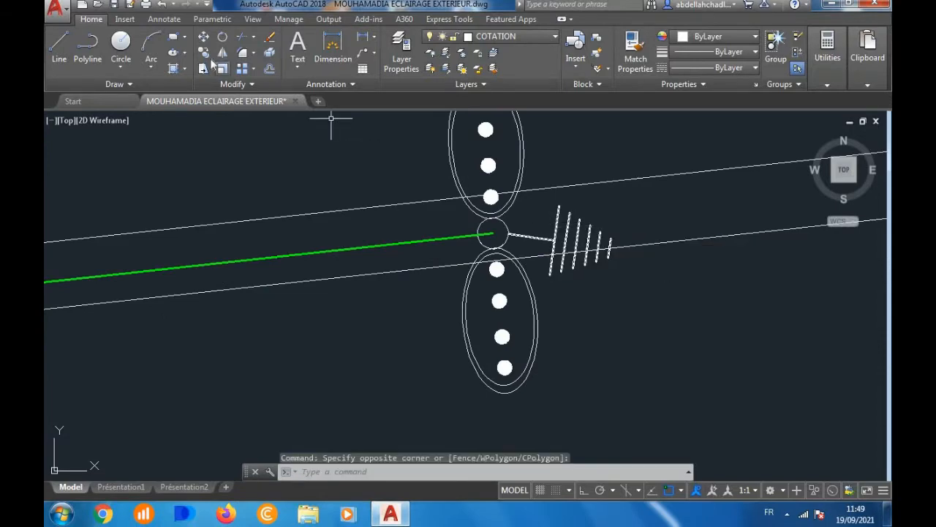
{"action": "type", "text": "co"}
{"action": "key", "text": "Return"}
{"action": "left_click", "coordinate": [492, 233]}
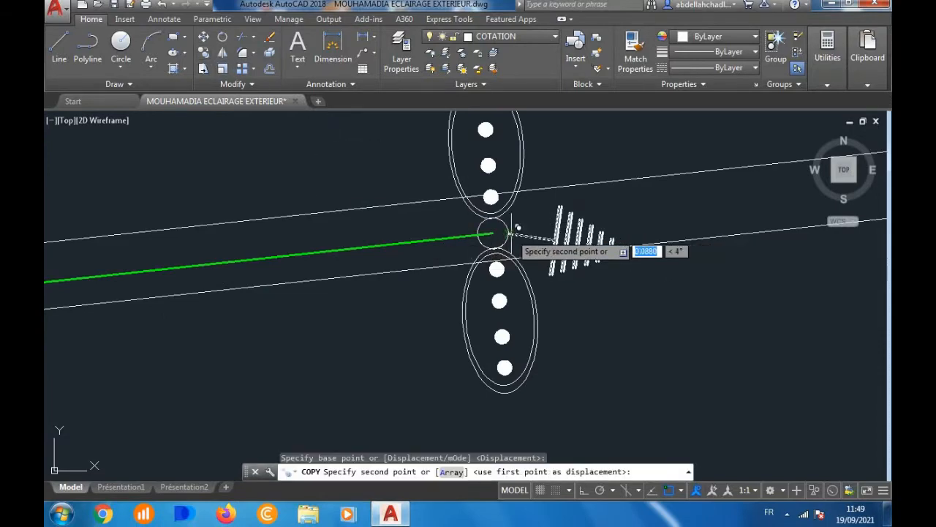
{"action": "scroll", "coordinate": [631, 265], "scroll_direction": "down", "scroll_amount": 5}
{"action": "scroll", "coordinate": [630, 264], "scroll_direction": "down", "scroll_amount": 5}
{"action": "scroll", "coordinate": [249, 304], "scroll_direction": "down", "scroll_amount": 3}
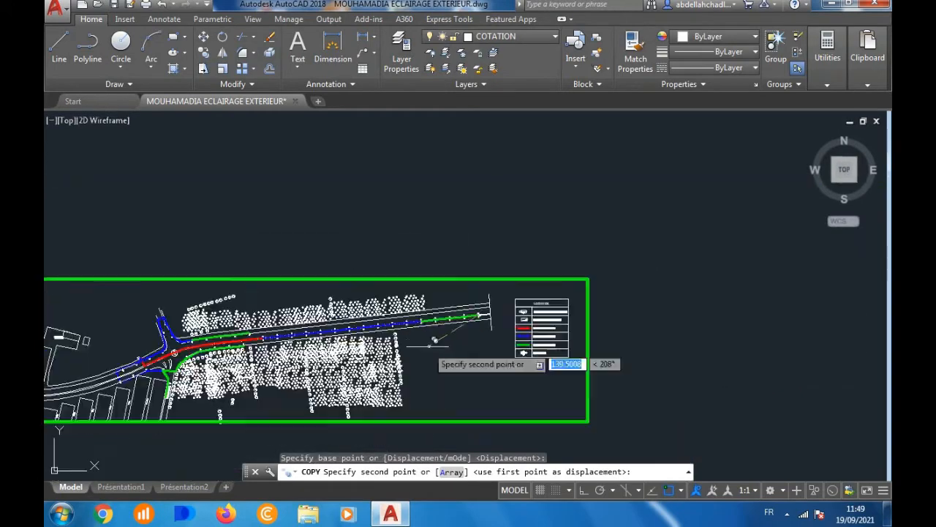
{"action": "scroll", "coordinate": [289, 350], "scroll_direction": "up", "scroll_amount": 8}
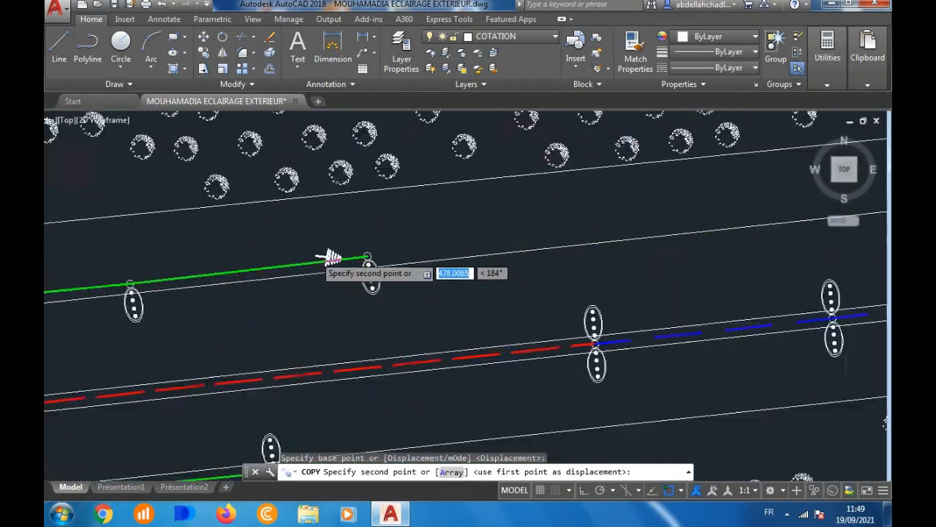
{"action": "left_click", "coordinate": [401, 255]}
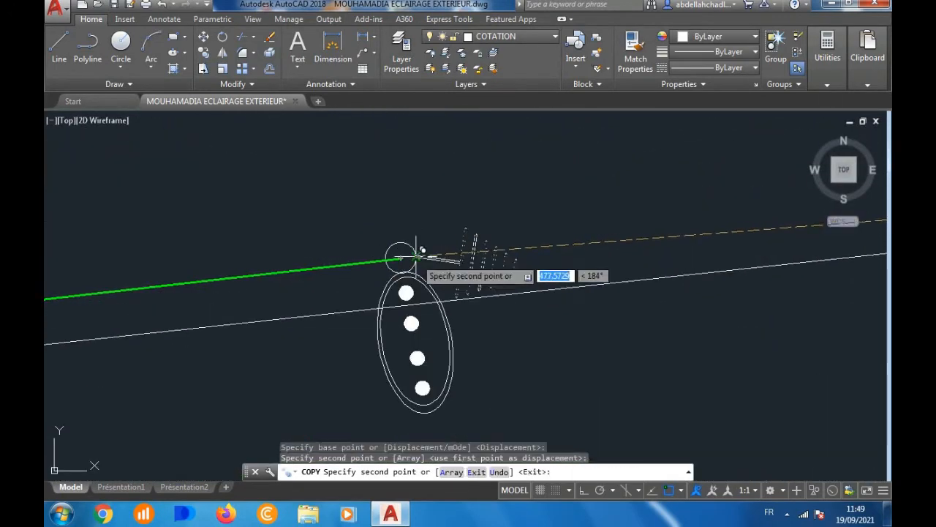
Step: Place another copy of the earthing symbol at the last lamppost of the southern green line
{"action": "scroll", "coordinate": [401, 219], "scroll_direction": "down", "scroll_amount": 3}
{"action": "scroll", "coordinate": [401, 217], "scroll_direction": "down", "scroll_amount": 3}
{"action": "scroll", "coordinate": [397, 226], "scroll_direction": "up", "scroll_amount": 7}
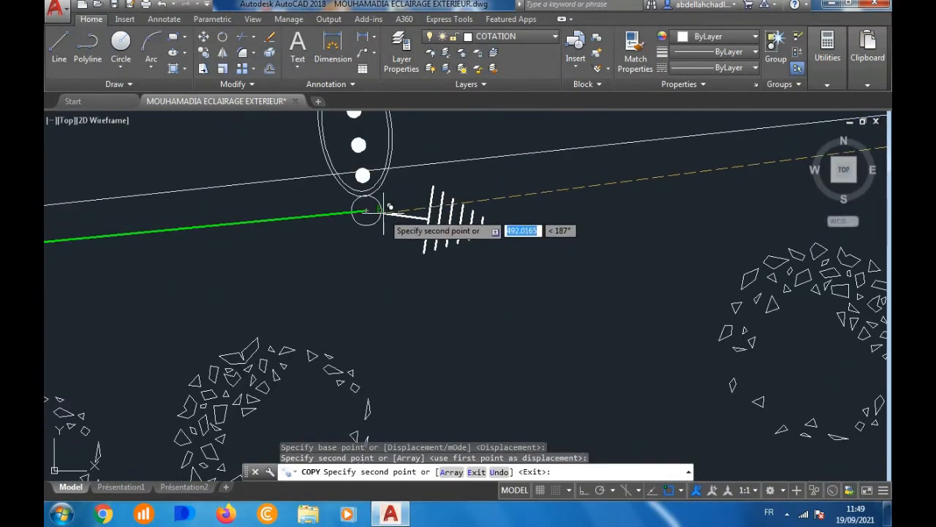
{"action": "left_click", "coordinate": [380, 210]}
{"action": "key", "text": "Return"}
{"action": "scroll", "coordinate": [401, 292], "scroll_direction": "down", "scroll_amount": 4}
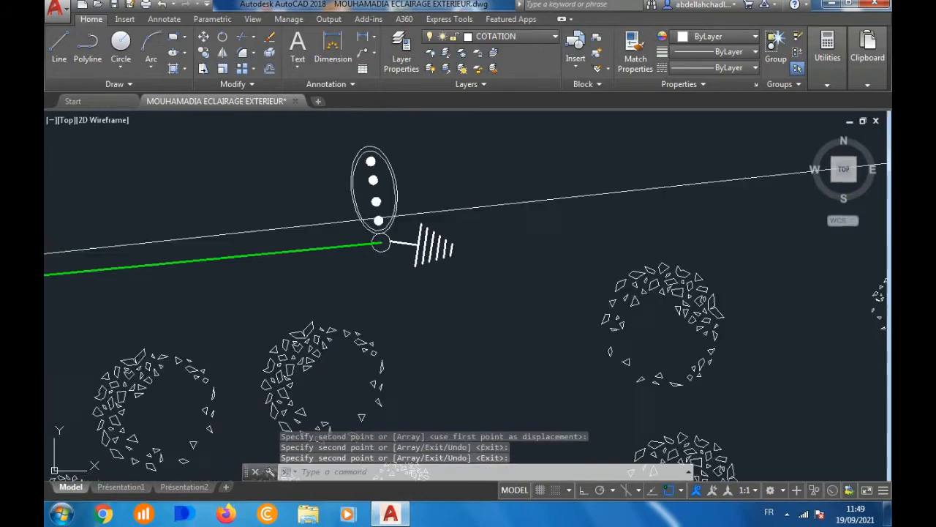
{"action": "scroll", "coordinate": [401, 299], "scroll_direction": "down", "scroll_amount": 2}
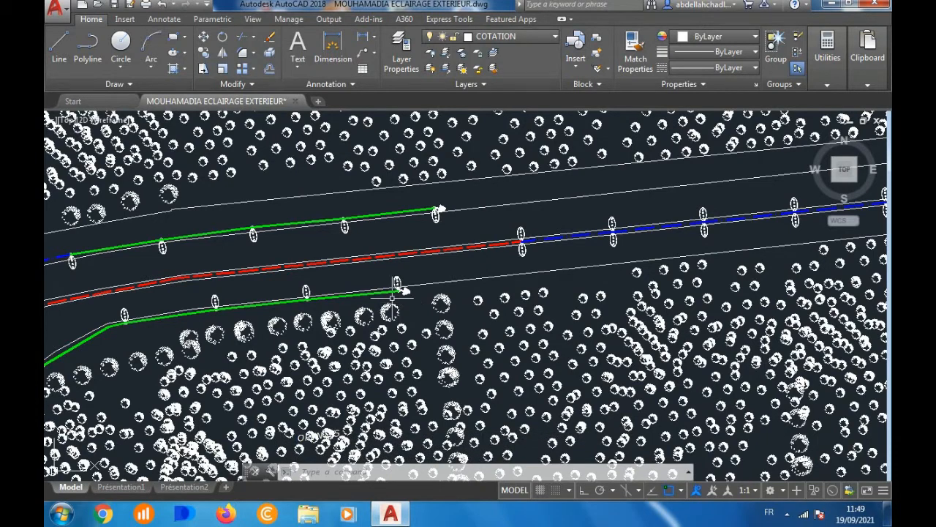
Step: Examine the cable network around the cabinet, junction and side roads, checking the line styles and the ends of each circuit
{"action": "scroll", "coordinate": [391, 297], "scroll_direction": "up", "scroll_amount": 5}
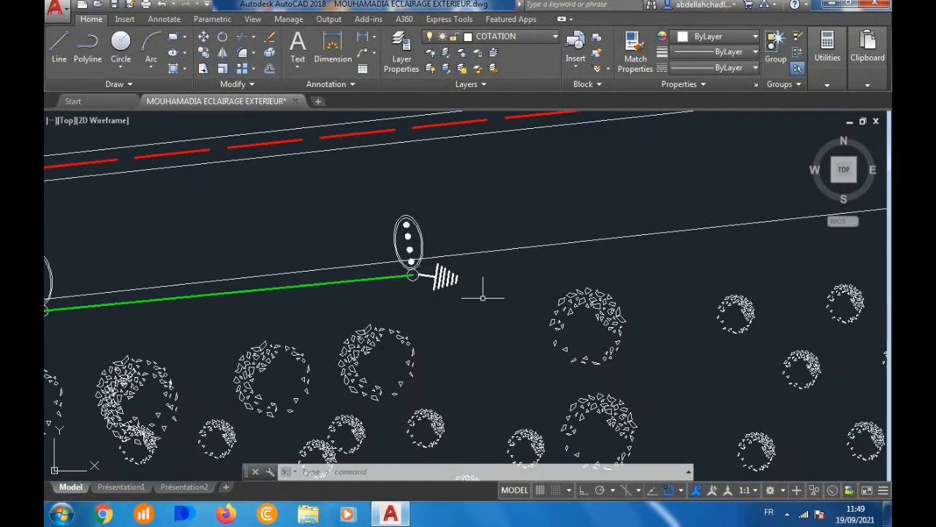
{"action": "scroll", "coordinate": [498, 306], "scroll_direction": "down", "scroll_amount": 2}
{"action": "scroll", "coordinate": [217, 296], "scroll_direction": "down", "scroll_amount": 4}
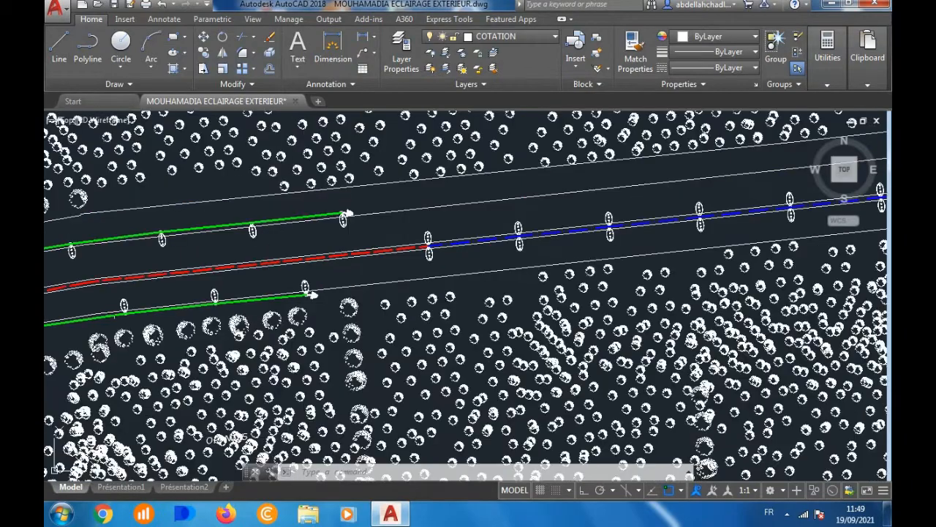
{"action": "scroll", "coordinate": [267, 289], "scroll_direction": "down", "scroll_amount": 3}
{"action": "scroll", "coordinate": [322, 270], "scroll_direction": "up", "scroll_amount": 3}
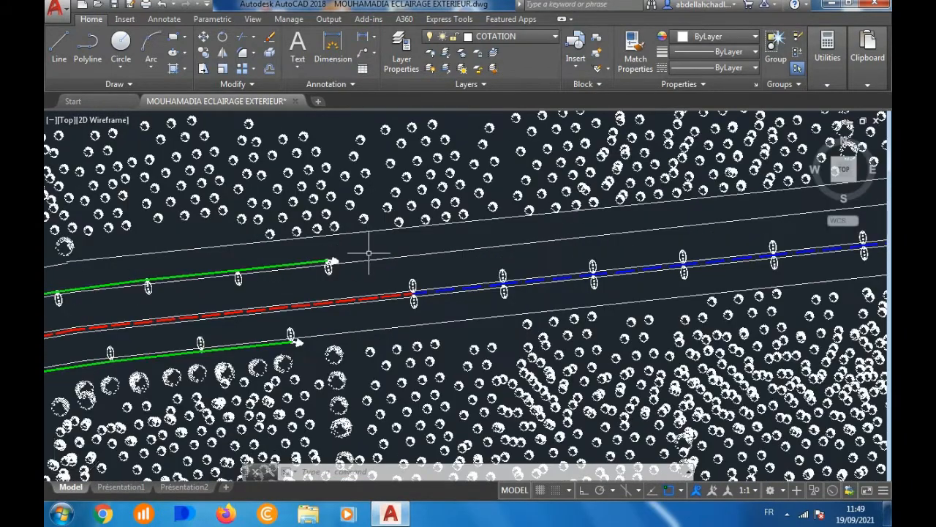
{"action": "scroll", "coordinate": [368, 251], "scroll_direction": "down", "scroll_amount": 3}
{"action": "scroll", "coordinate": [372, 251], "scroll_direction": "down", "scroll_amount": 4}
{"action": "scroll", "coordinate": [267, 301], "scroll_direction": "up", "scroll_amount": 4}
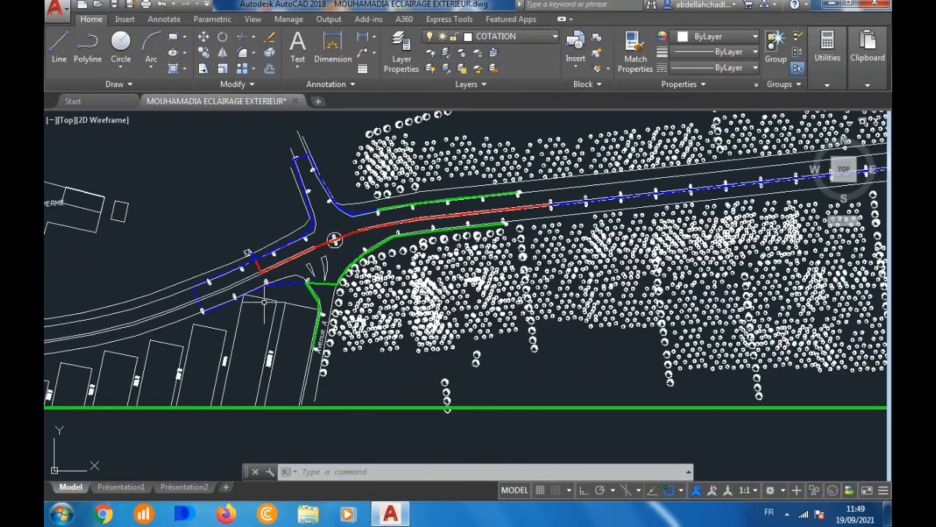
{"action": "scroll", "coordinate": [265, 301], "scroll_direction": "down", "scroll_amount": 2}
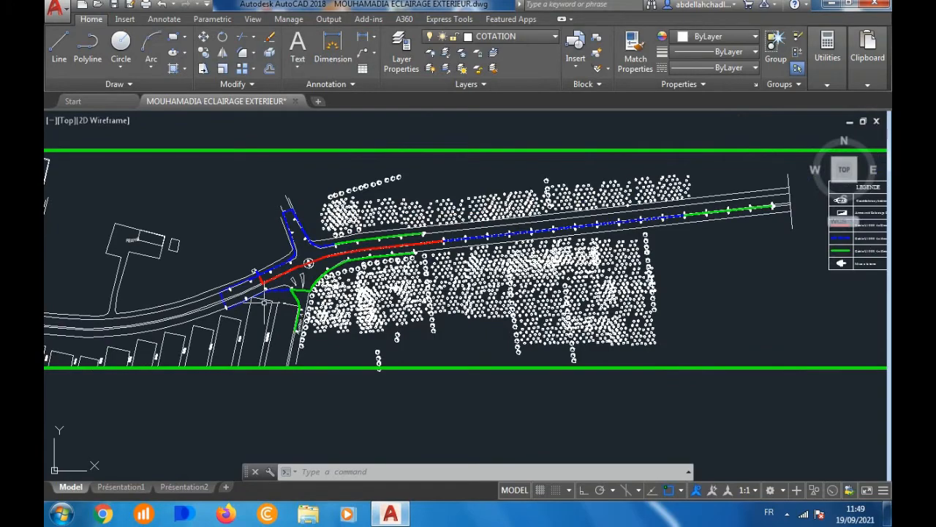
{"action": "scroll", "coordinate": [264, 301], "scroll_direction": "up", "scroll_amount": 6}
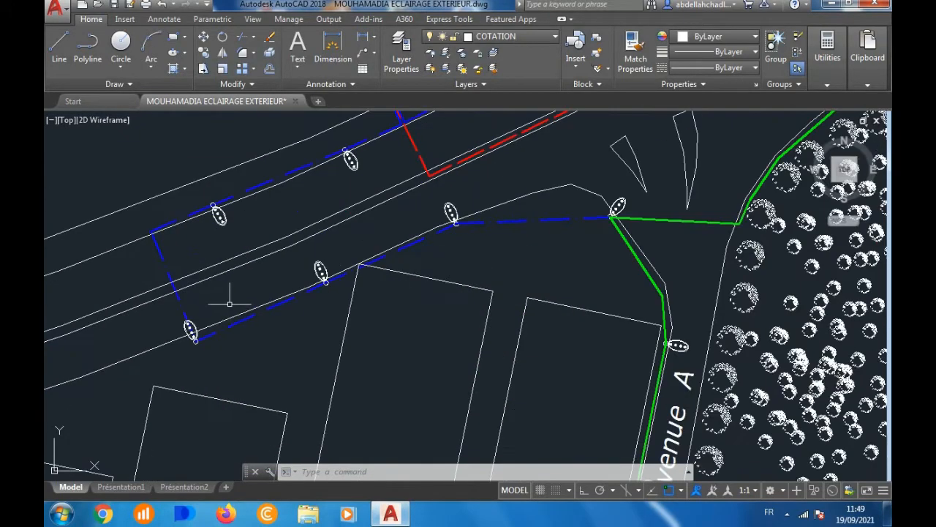
{"action": "scroll", "coordinate": [229, 302], "scroll_direction": "down", "scroll_amount": 7}
{"action": "scroll", "coordinate": [251, 270], "scroll_direction": "up", "scroll_amount": 4}
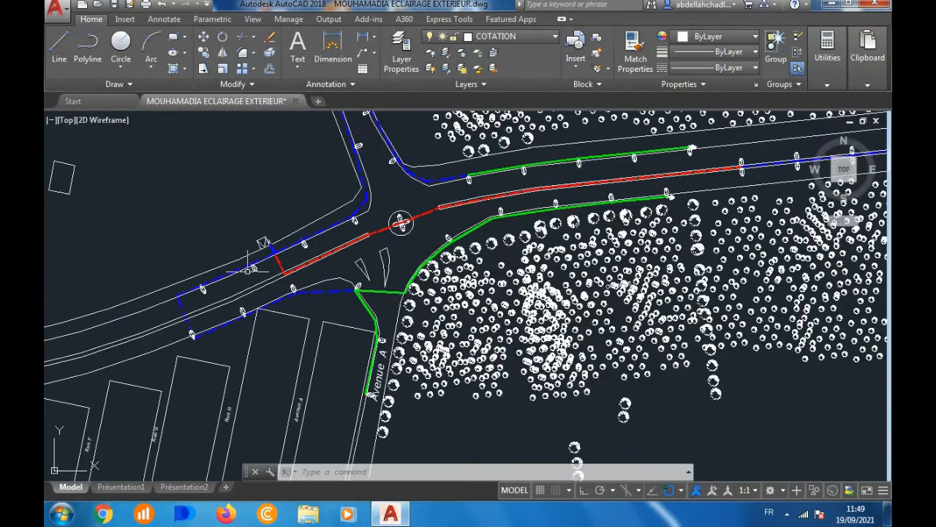
{"action": "scroll", "coordinate": [251, 269], "scroll_direction": "up", "scroll_amount": 6}
{"action": "scroll", "coordinate": [261, 261], "scroll_direction": "down", "scroll_amount": 3}
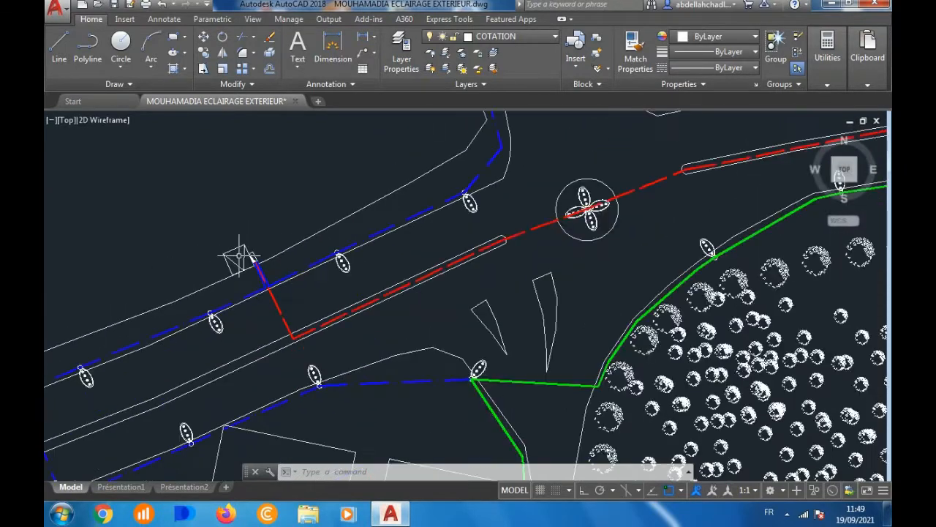
{"action": "scroll", "coordinate": [240, 256], "scroll_direction": "down", "scroll_amount": 3}
{"action": "scroll", "coordinate": [245, 263], "scroll_direction": "up", "scroll_amount": 2}
{"action": "scroll", "coordinate": [293, 278], "scroll_direction": "down", "scroll_amount": 4}
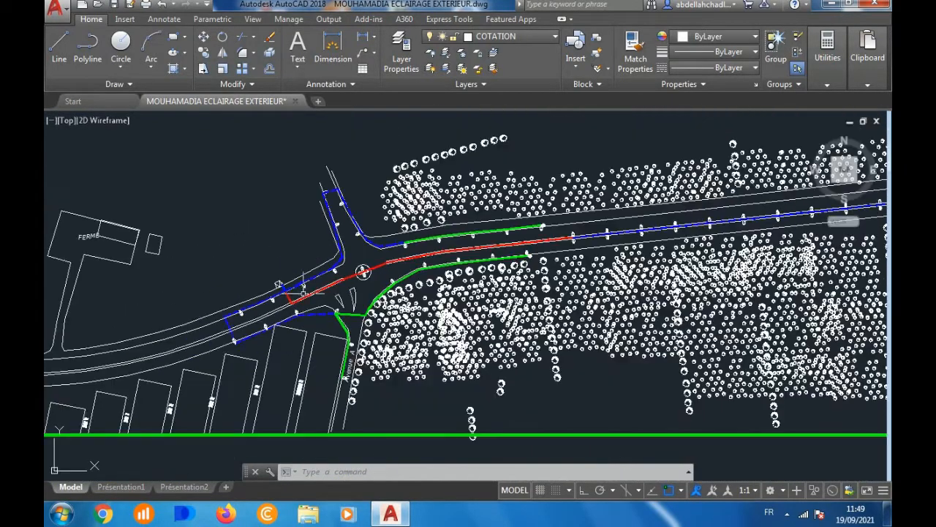
{"action": "scroll", "coordinate": [236, 305], "scroll_direction": "down", "scroll_amount": 2}
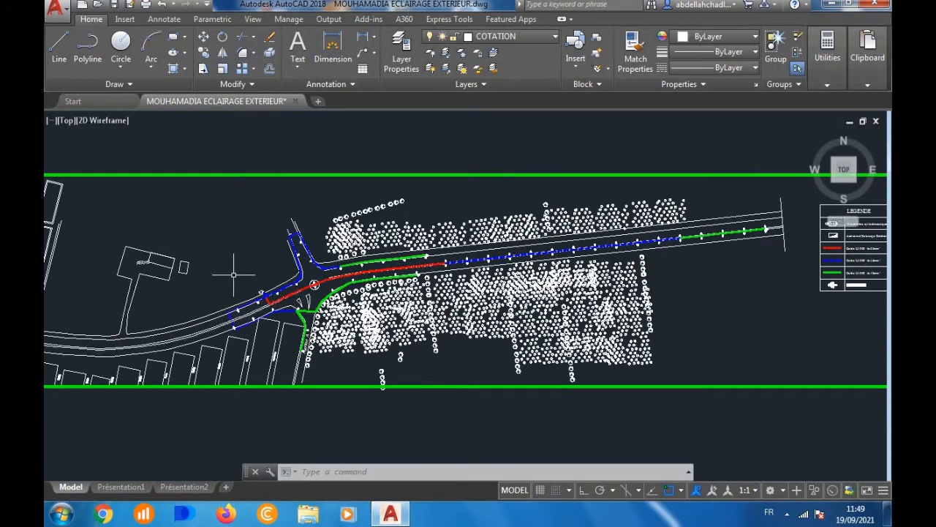
Step: Copy the legend text "Mise a la terre" to just above the blue cable of the median lamppost line
{"action": "scroll", "coordinate": [241, 275], "scroll_direction": "down", "scroll_amount": 4}
{"action": "scroll", "coordinate": [443, 277], "scroll_direction": "up", "scroll_amount": 2}
{"action": "scroll", "coordinate": [486, 260], "scroll_direction": "up", "scroll_amount": 5}
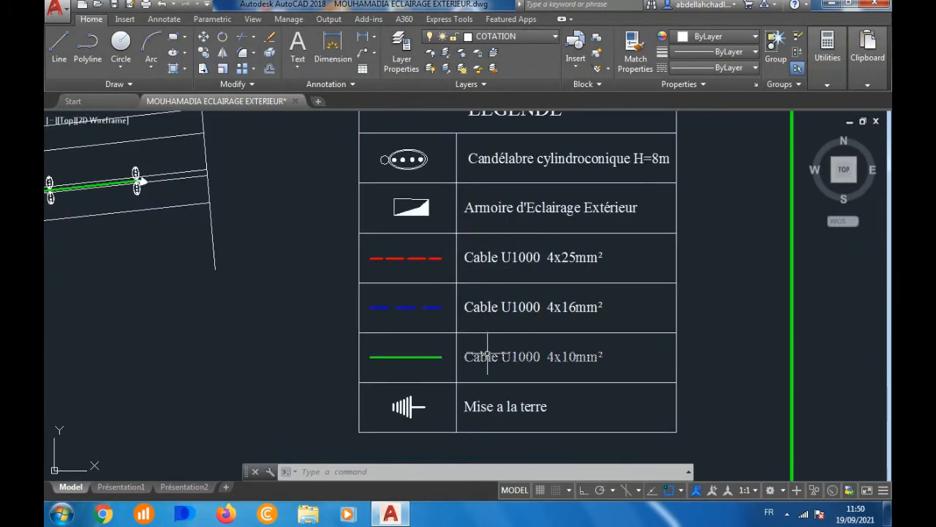
{"action": "left_click", "coordinate": [479, 405]}
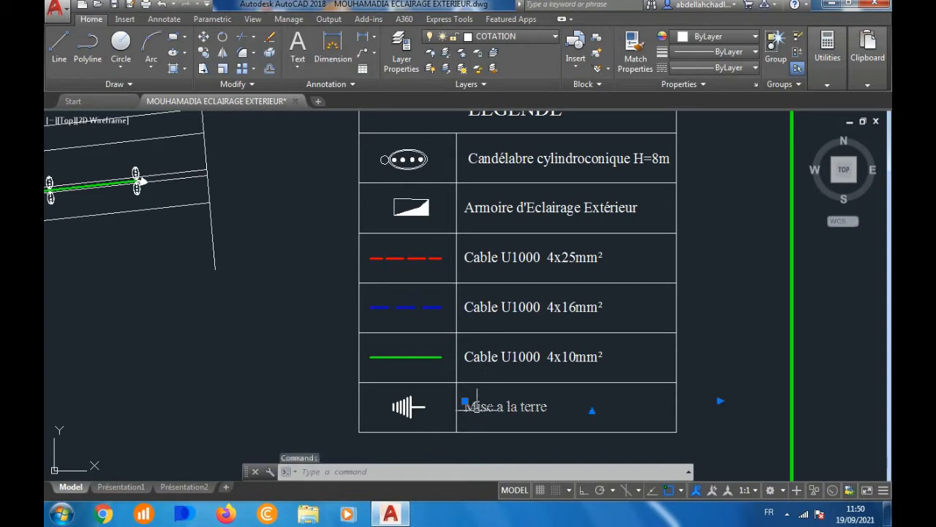
{"action": "left_click", "coordinate": [204, 53]}
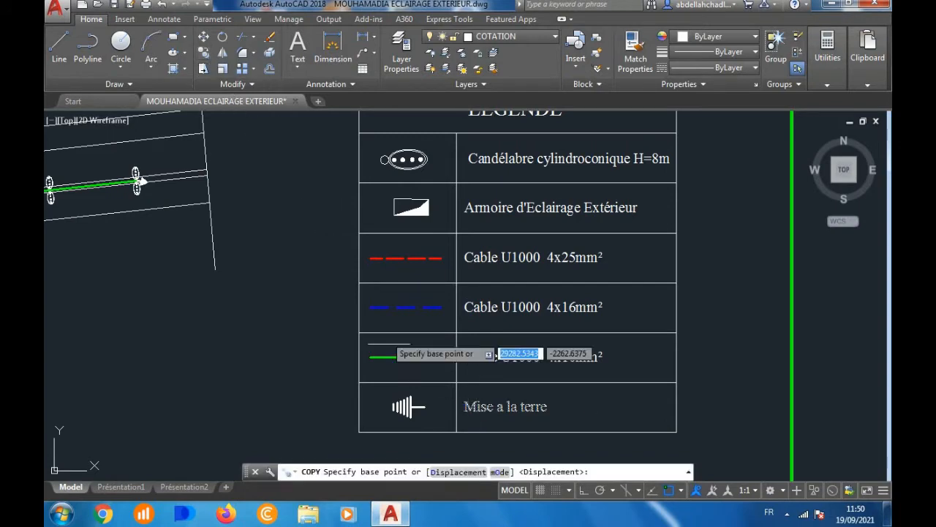
{"action": "left_click", "coordinate": [480, 401]}
{"action": "scroll", "coordinate": [645, 363], "scroll_direction": "down", "scroll_amount": 3}
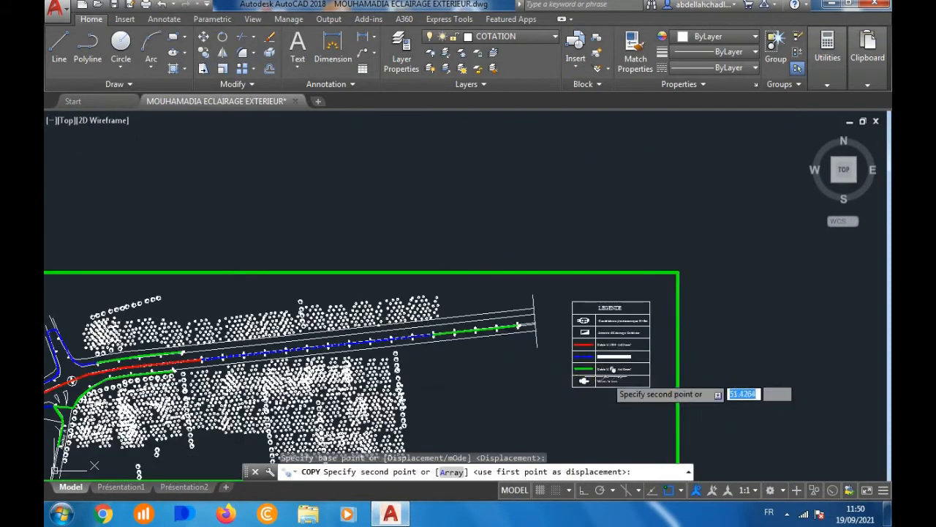
{"action": "scroll", "coordinate": [365, 333], "scroll_direction": "up", "scroll_amount": 6}
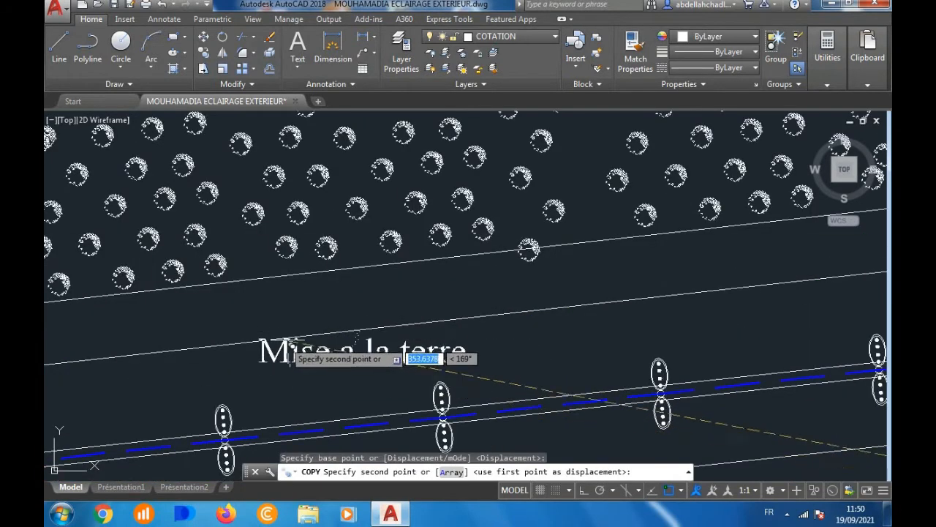
{"action": "left_click", "coordinate": [280, 363]}
{"action": "key", "text": "Escape"}
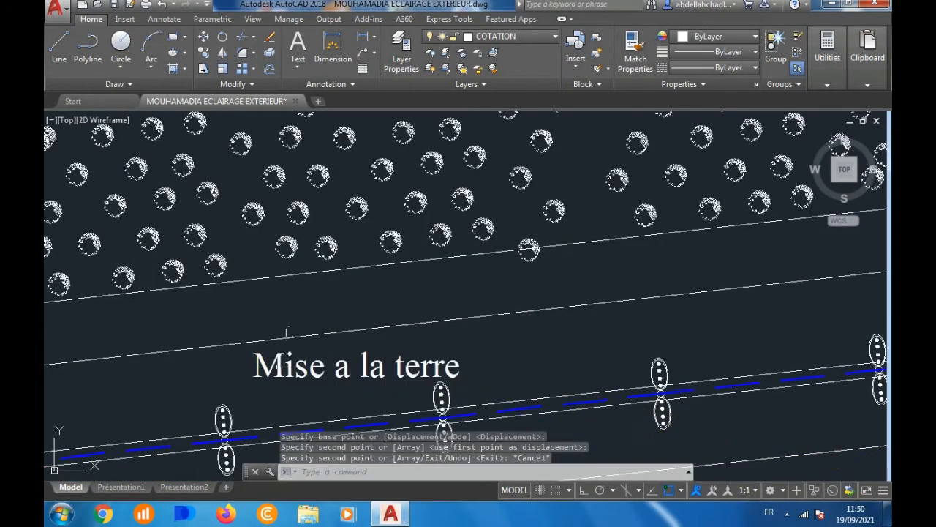
Step: Replace the copied text's content with 4x10mm²
{"action": "double_click", "coordinate": [366, 370]}
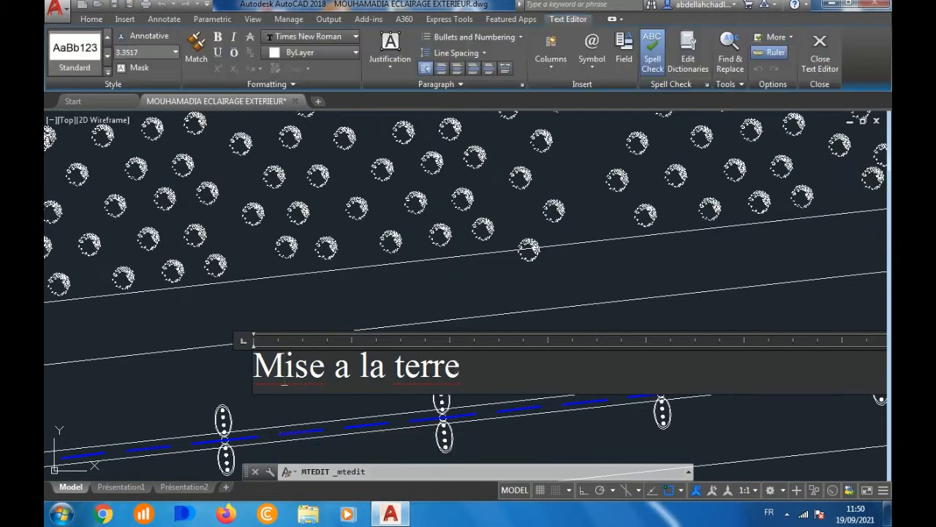
{"action": "left_click_drag", "start_coordinate": [461, 367], "coordinate": [258, 368]}
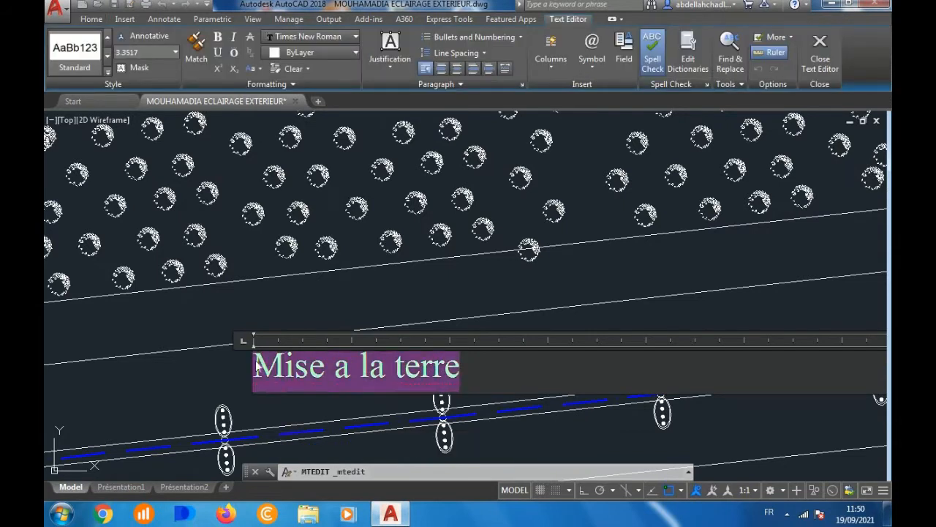
{"action": "type", "text": "4x10mm²"}
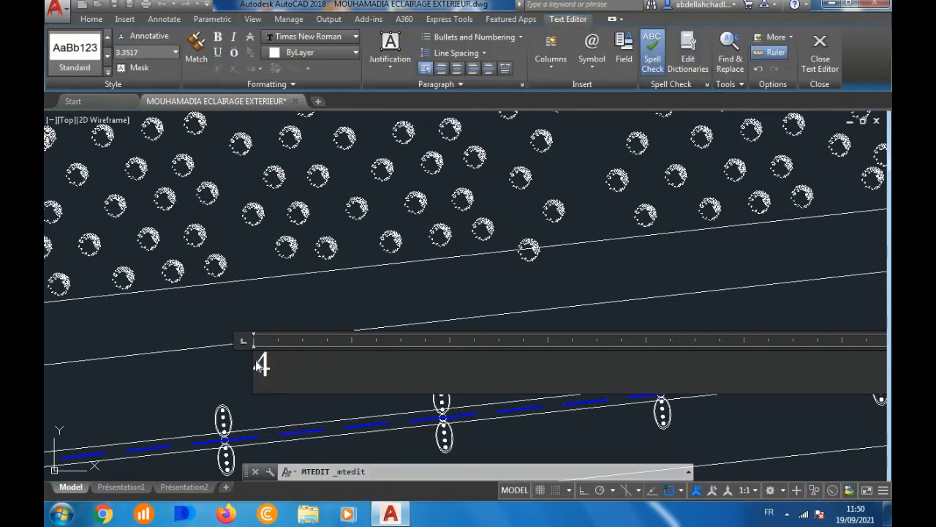
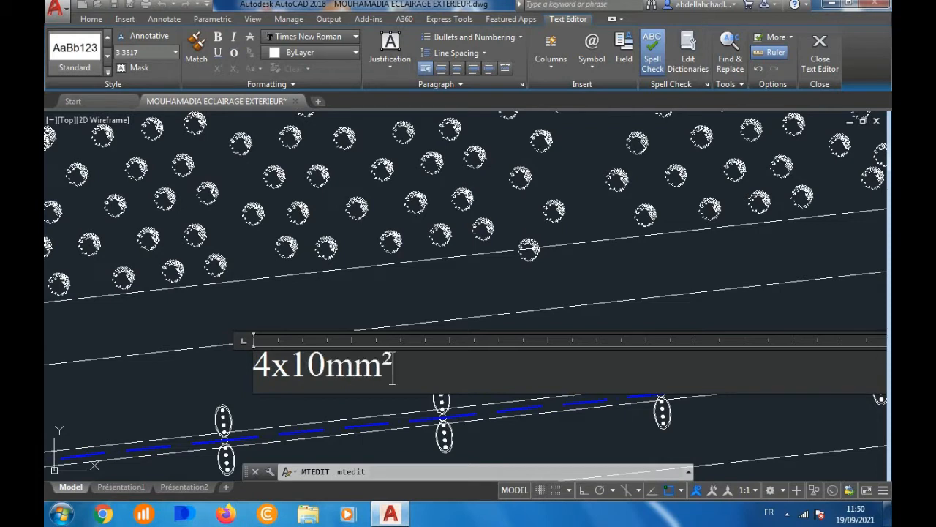
{"action": "left_click", "coordinate": [247, 382]}
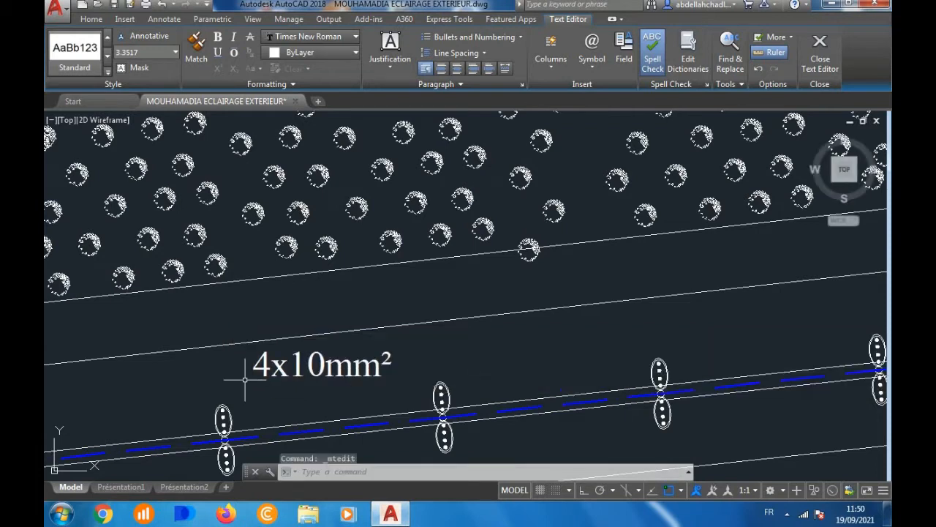
Step: Scale the 4x10mm² label down about its middle to a text height of about 2.08
{"action": "left_click", "coordinate": [267, 380]}
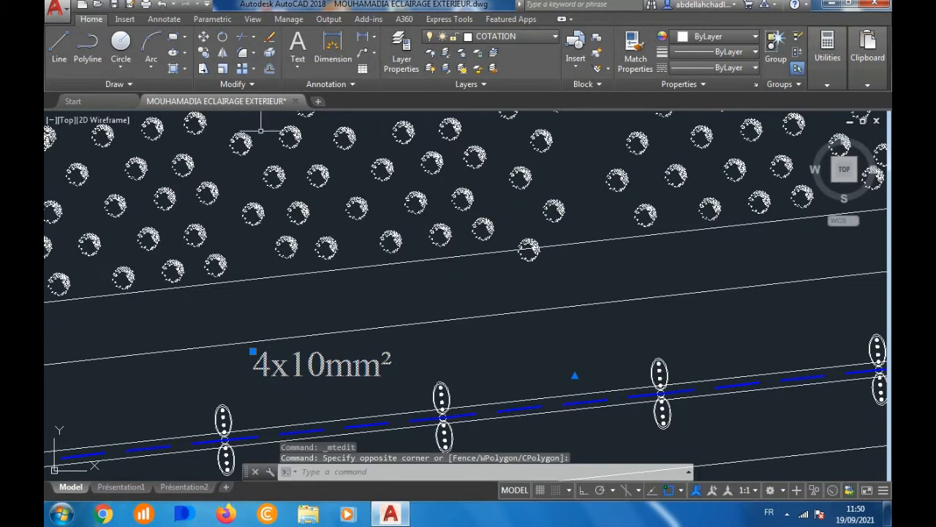
{"action": "left_click", "coordinate": [222, 68]}
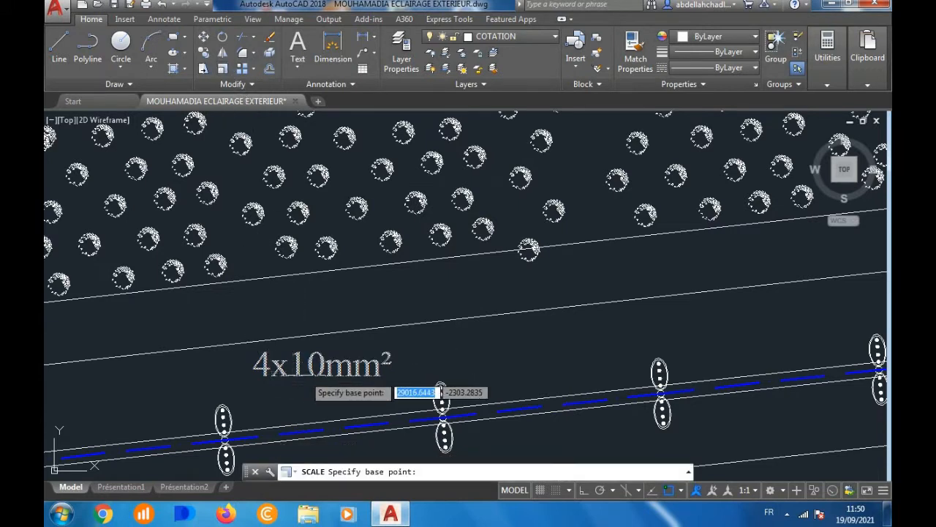
{"action": "left_click", "coordinate": [310, 368]}
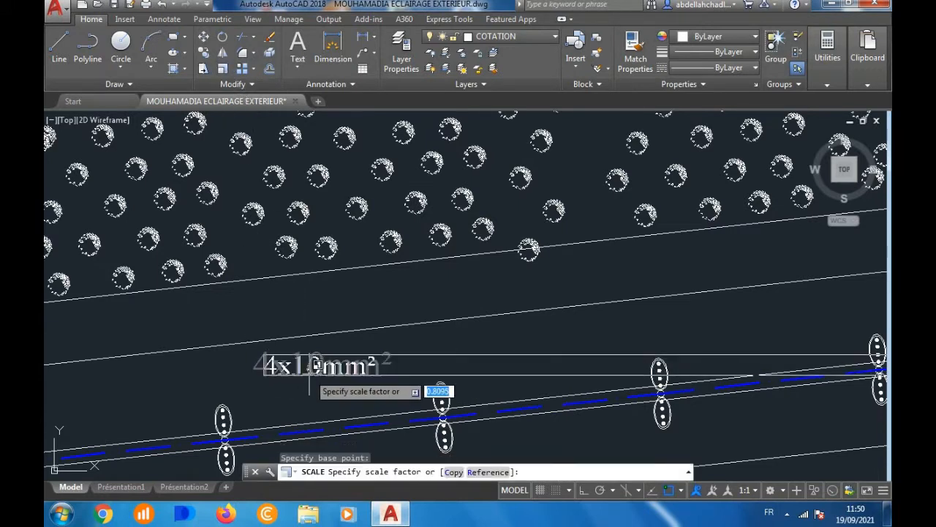
{"action": "scroll", "coordinate": [313, 366], "scroll_direction": "up", "scroll_amount": 4}
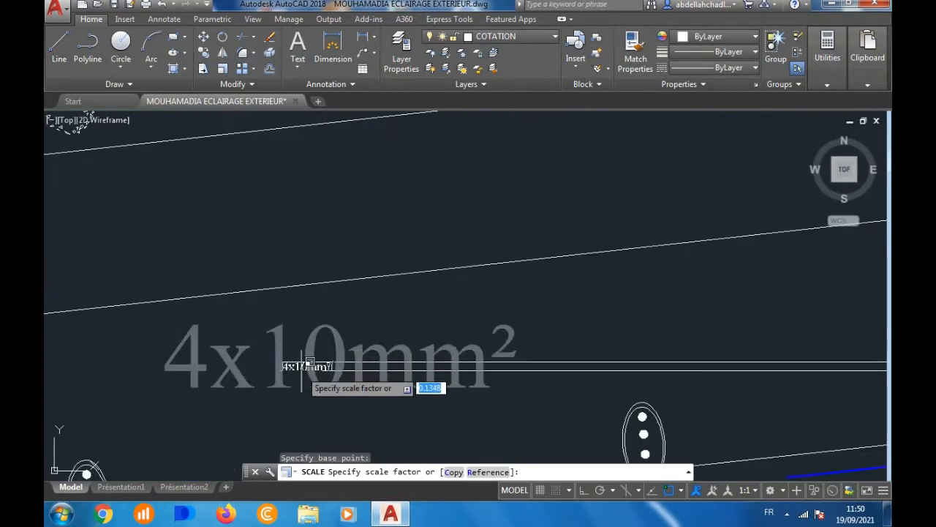
{"action": "left_click", "coordinate": [297, 374]}
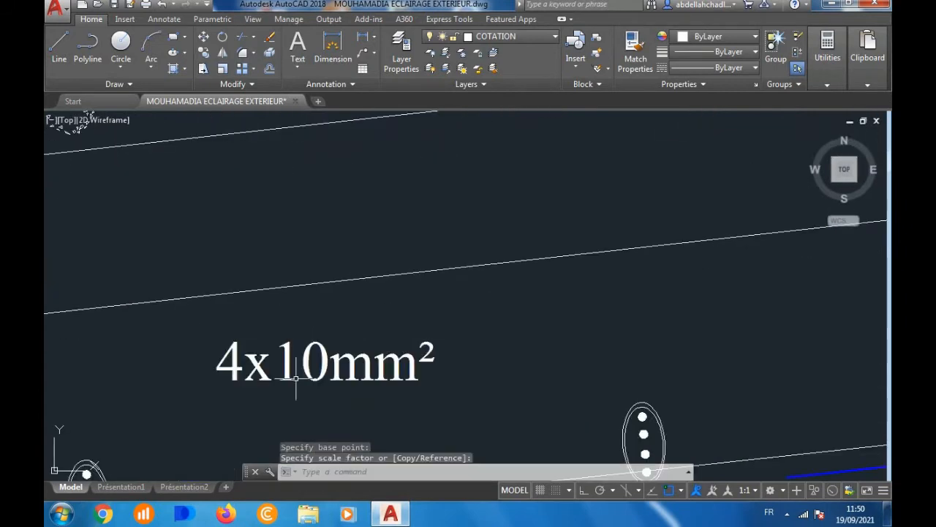
Step: Rotate the 4x10mm² label about its middle so that it runs parallel to the road
{"action": "left_click", "coordinate": [280, 372]}
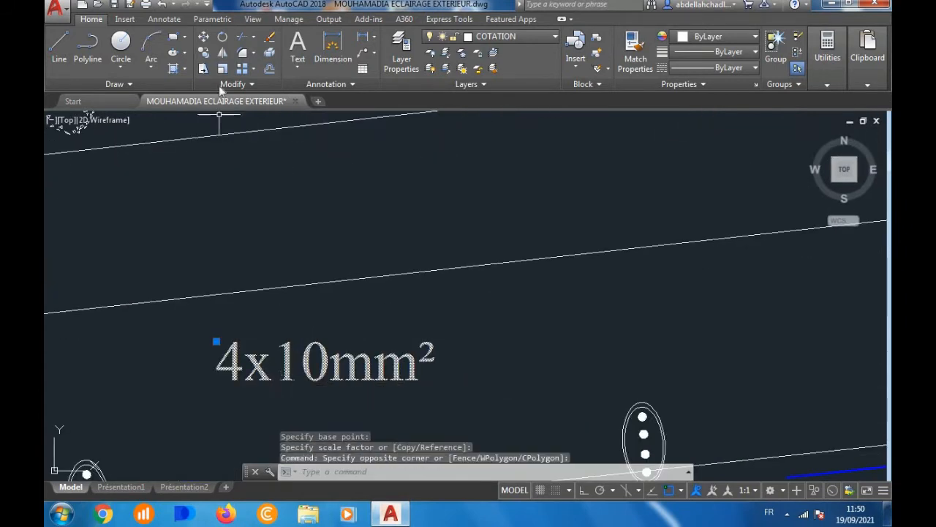
{"action": "left_click", "coordinate": [223, 40]}
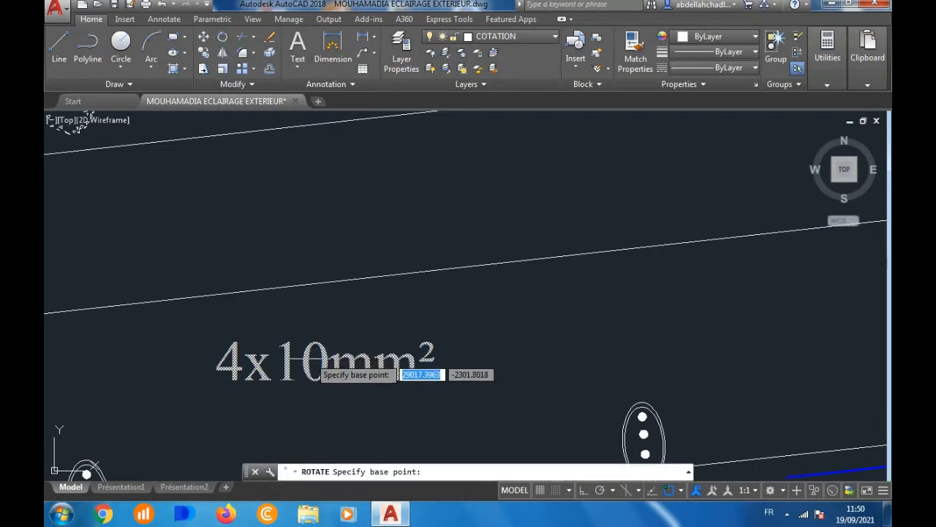
{"action": "left_click", "coordinate": [315, 362]}
{"action": "scroll", "coordinate": [401, 353], "scroll_direction": "down", "scroll_amount": 2}
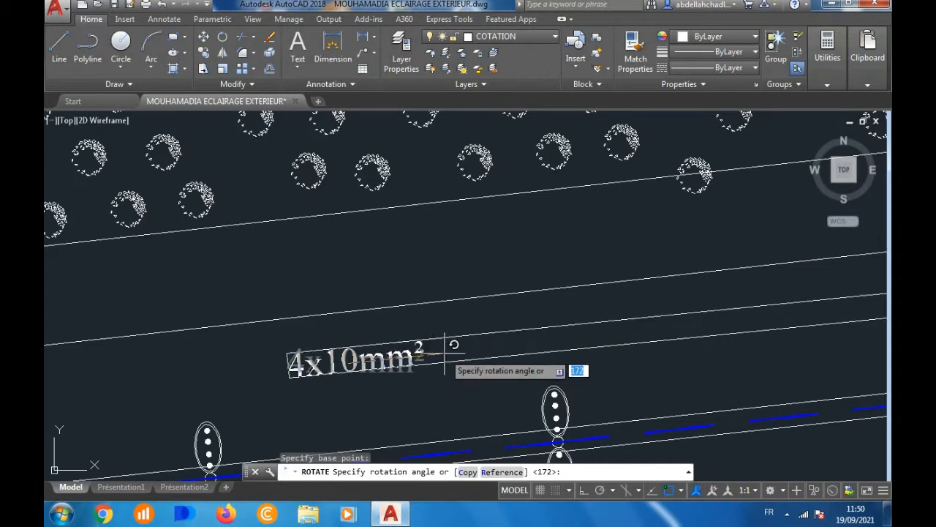
{"action": "left_click", "coordinate": [445, 351]}
Step: Move the 4x10mm² label down to just above the median cable, midway between two lampposts
{"action": "left_click", "coordinate": [395, 339]}
{"action": "left_click", "coordinate": [377, 361]}
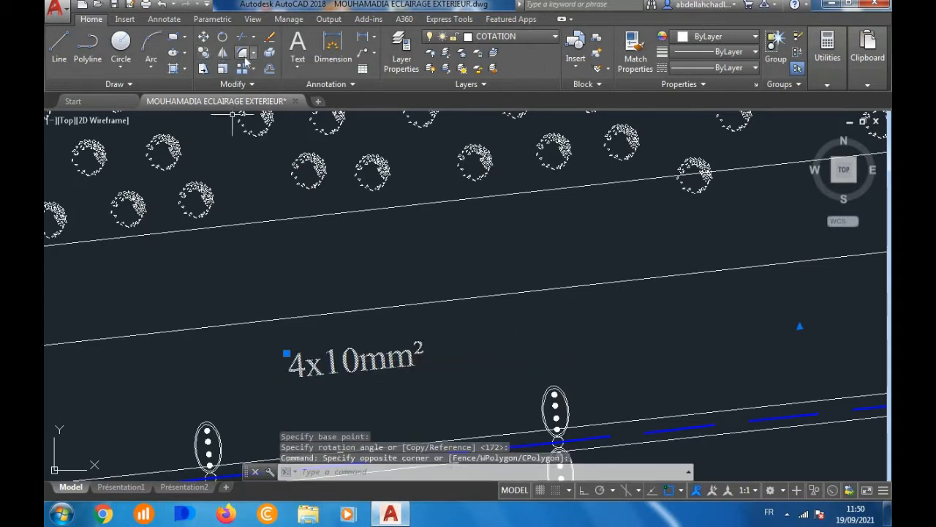
{"action": "left_click", "coordinate": [203, 37]}
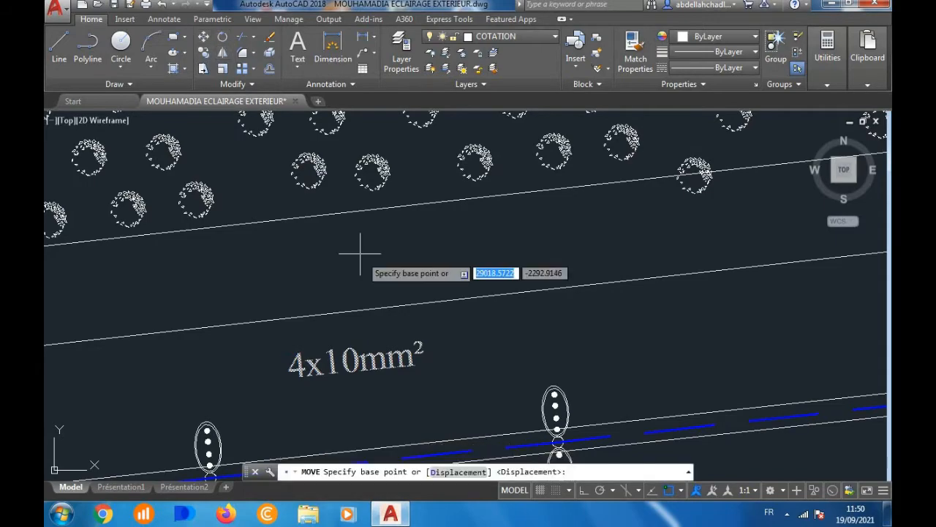
{"action": "scroll", "coordinate": [360, 251], "scroll_direction": "down", "scroll_amount": 3}
{"action": "left_click", "coordinate": [373, 294]}
{"action": "scroll", "coordinate": [372, 299], "scroll_direction": "up", "scroll_amount": 4}
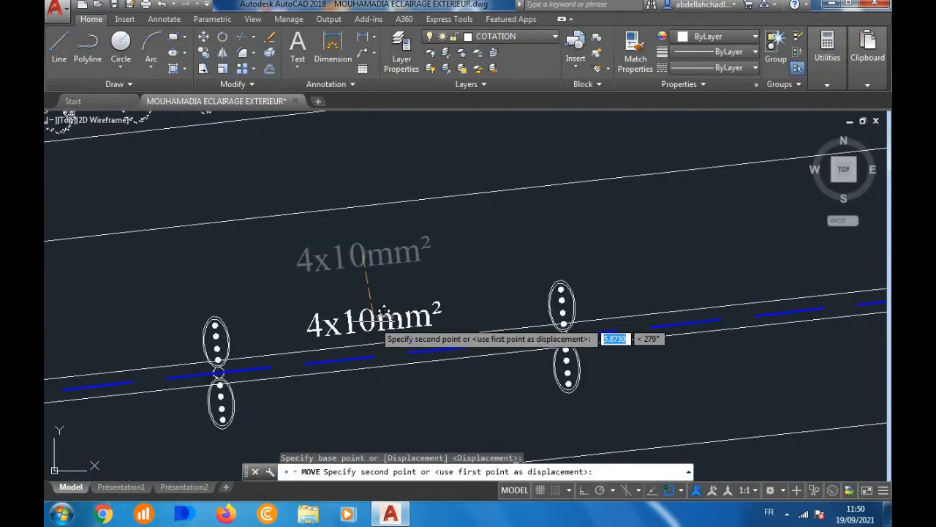
{"action": "left_click", "coordinate": [371, 316]}
Step: Copy the 4x10mm² label above the two easternmost green spans of the median line
{"action": "scroll", "coordinate": [371, 316], "scroll_direction": "down", "scroll_amount": 5}
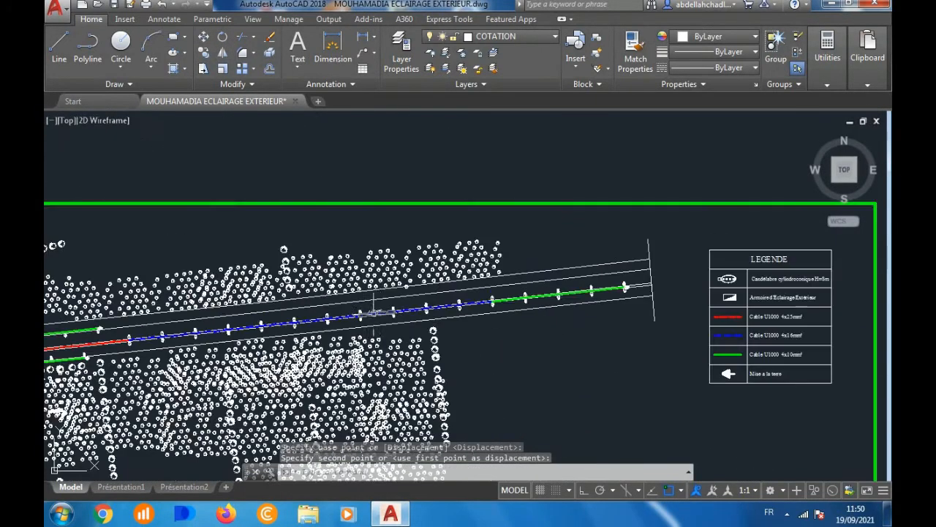
{"action": "scroll", "coordinate": [366, 307], "scroll_direction": "up", "scroll_amount": 5}
{"action": "left_click", "coordinate": [351, 311]}
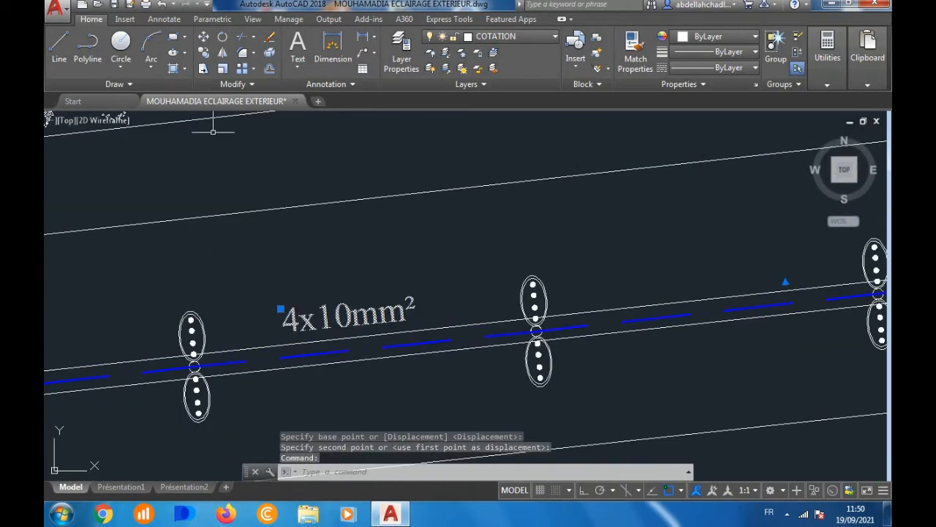
{"action": "left_click", "coordinate": [206, 54]}
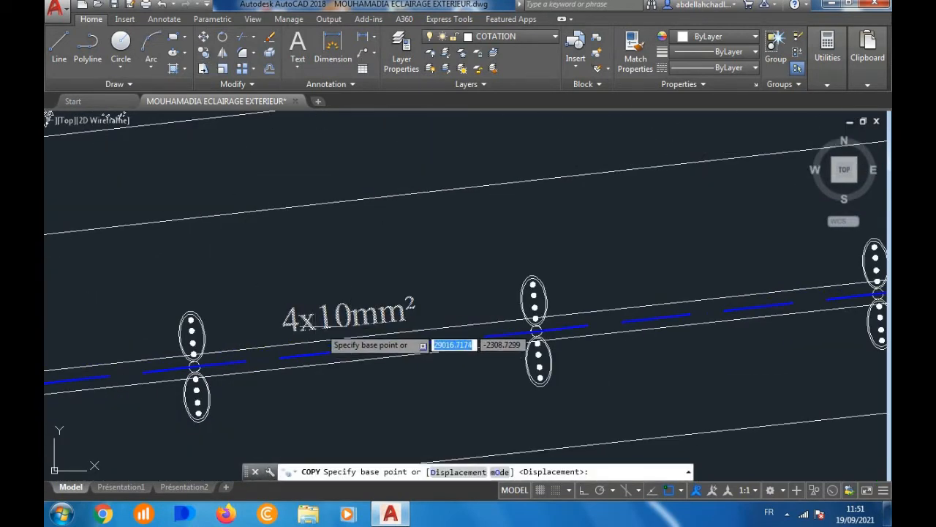
{"action": "left_click", "coordinate": [330, 313]}
{"action": "scroll", "coordinate": [329, 313], "scroll_direction": "down", "scroll_amount": 4}
{"action": "scroll", "coordinate": [249, 345], "scroll_direction": "down", "scroll_amount": 4}
{"action": "scroll", "coordinate": [489, 324], "scroll_direction": "up", "scroll_amount": 8}
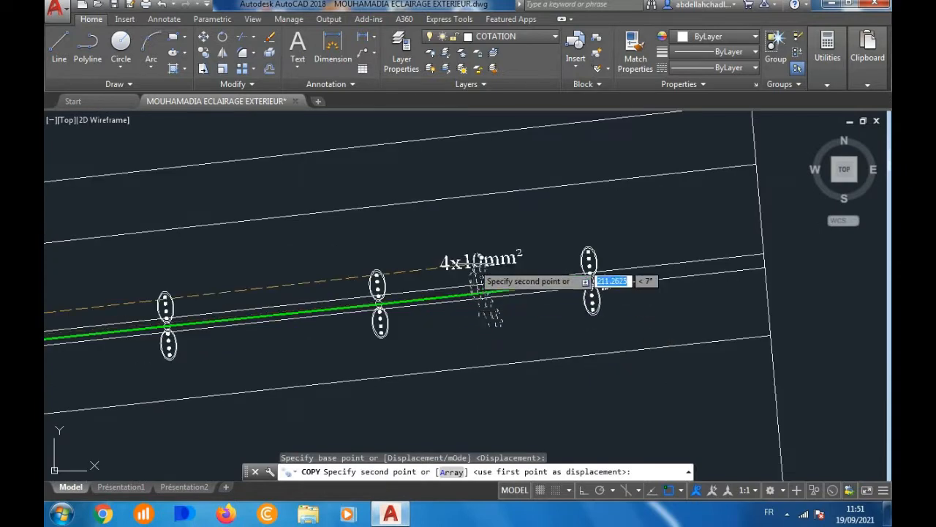
{"action": "left_click", "coordinate": [483, 281]}
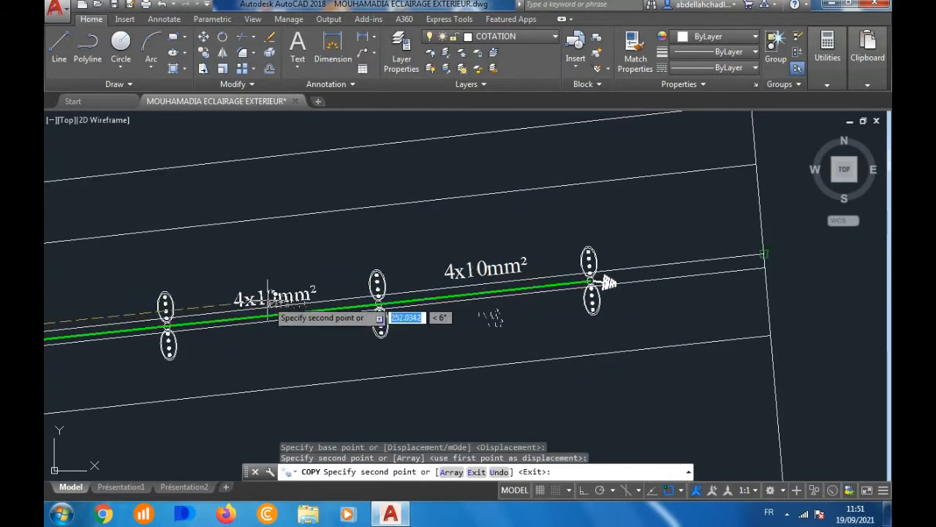
{"action": "left_click", "coordinate": [264, 298]}
Step: Place further copies of the 4x10mm² label above the two remaining green spans of the median line
{"action": "scroll", "coordinate": [604, 322], "scroll_direction": "down", "scroll_amount": 4}
{"action": "scroll", "coordinate": [435, 353], "scroll_direction": "up", "scroll_amount": 4}
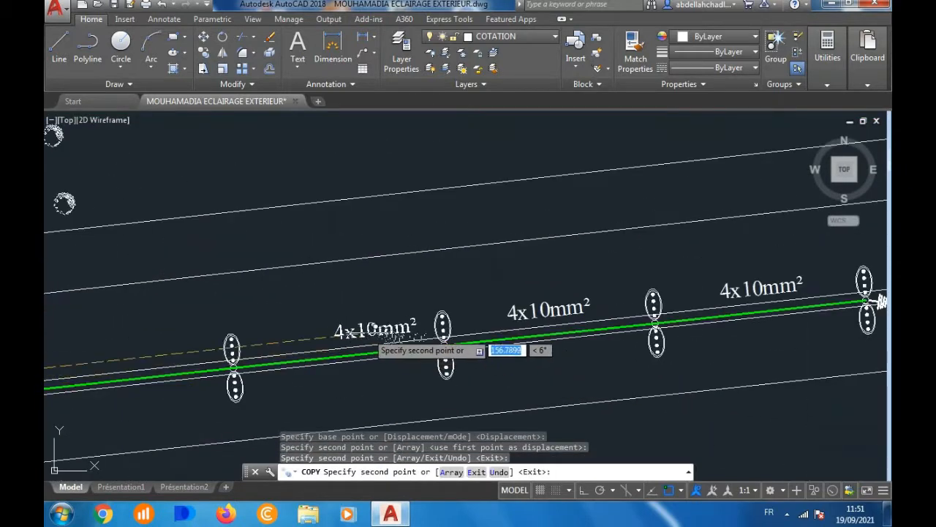
{"action": "left_click", "coordinate": [343, 336]}
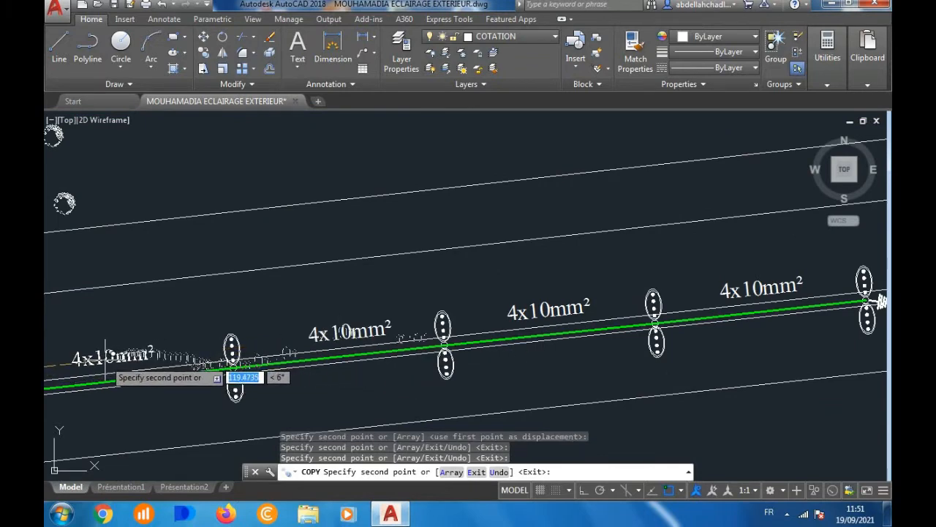
{"action": "left_click", "coordinate": [226, 371]}
{"action": "scroll", "coordinate": [459, 380], "scroll_direction": "down", "scroll_amount": 4}
{"action": "key", "text": "Escape"}
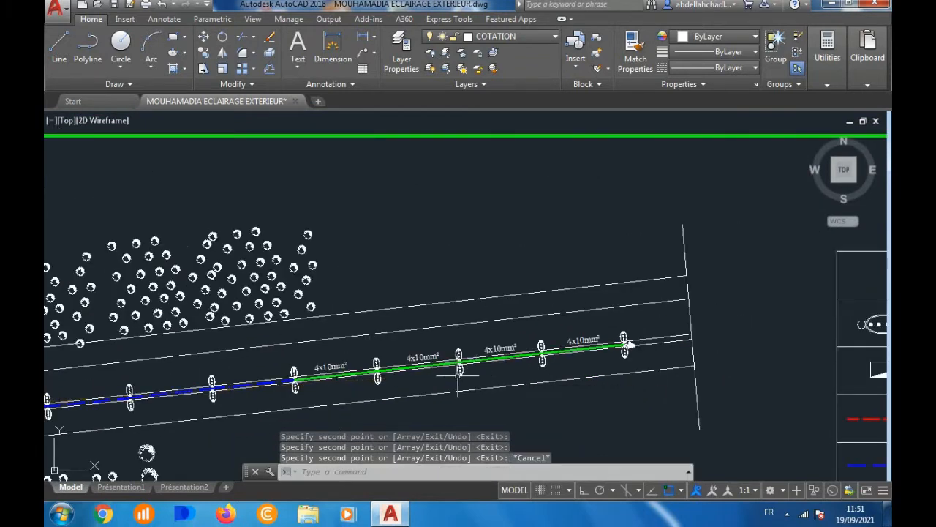
Step: Change the original label above the median's blue cable to 4x16mm²
{"action": "scroll", "coordinate": [569, 356], "scroll_direction": "down", "scroll_amount": 2}
{"action": "scroll", "coordinate": [175, 397], "scroll_direction": "up", "scroll_amount": 8}
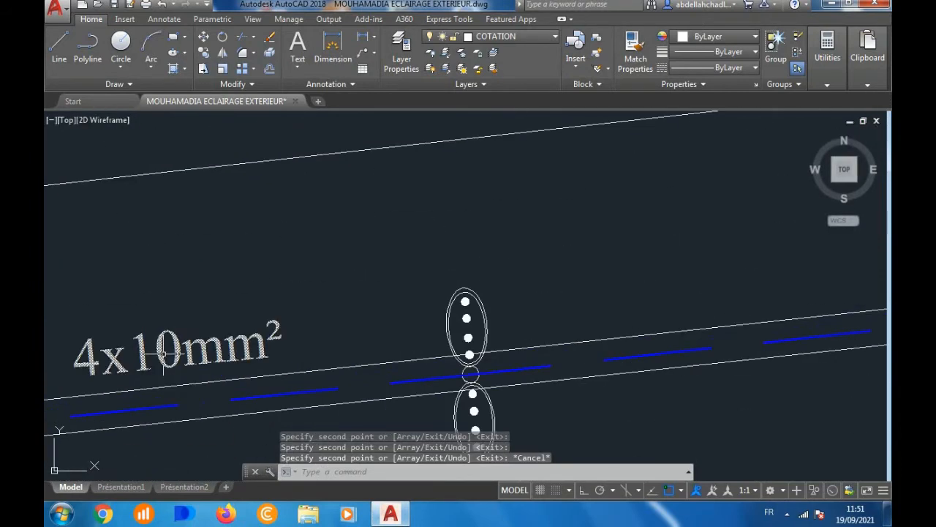
{"action": "left_click", "coordinate": [162, 354]}
{"action": "double_click", "coordinate": [167, 353]}
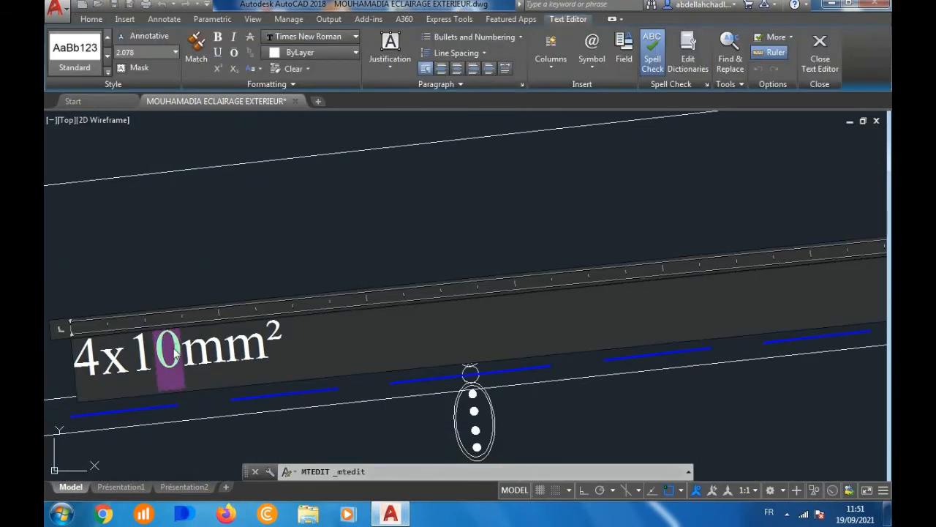
{"action": "type", "text": "-"}
{"action": "key", "text": "BackSpace"}
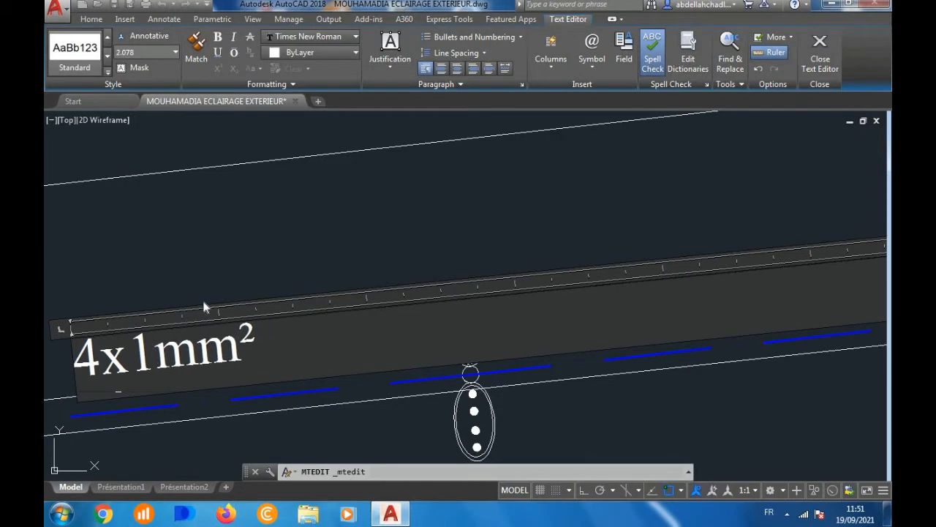
{"action": "type", "text": "6"}
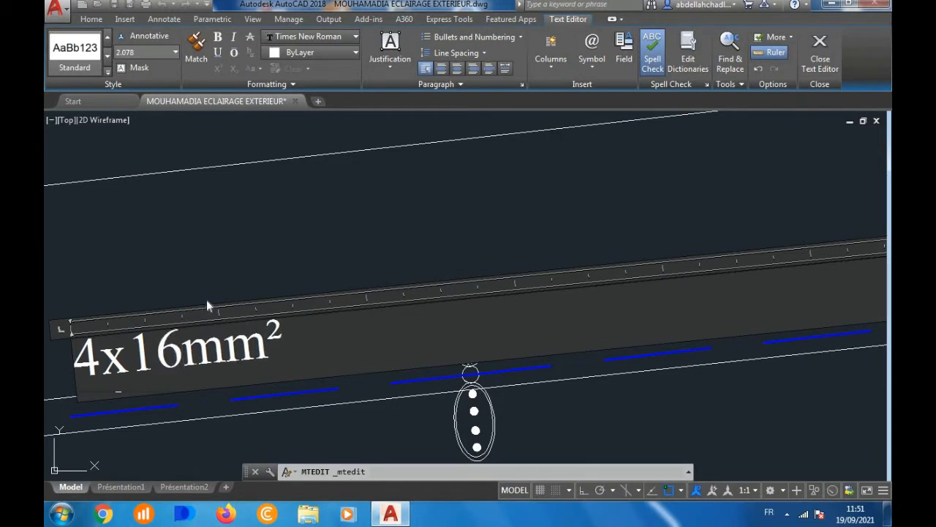
{"action": "left_click", "coordinate": [208, 292]}
Step: Copy the 4x16mm² label above the three blue median spans east of it, up to the start of the green cable
{"action": "left_click", "coordinate": [252, 322]}
{"action": "left_click", "coordinate": [250, 325]}
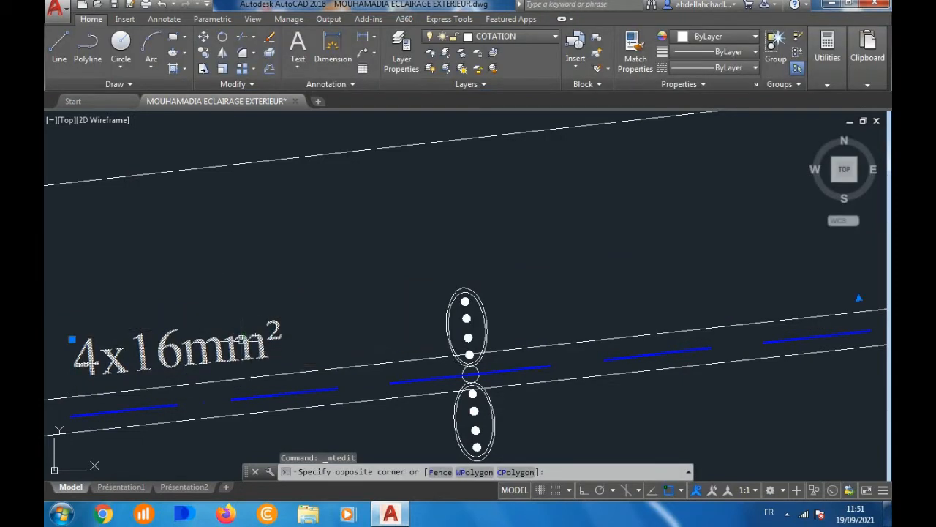
{"action": "left_click", "coordinate": [180, 347]}
{"action": "scroll", "coordinate": [223, 338], "scroll_direction": "down", "scroll_amount": 5}
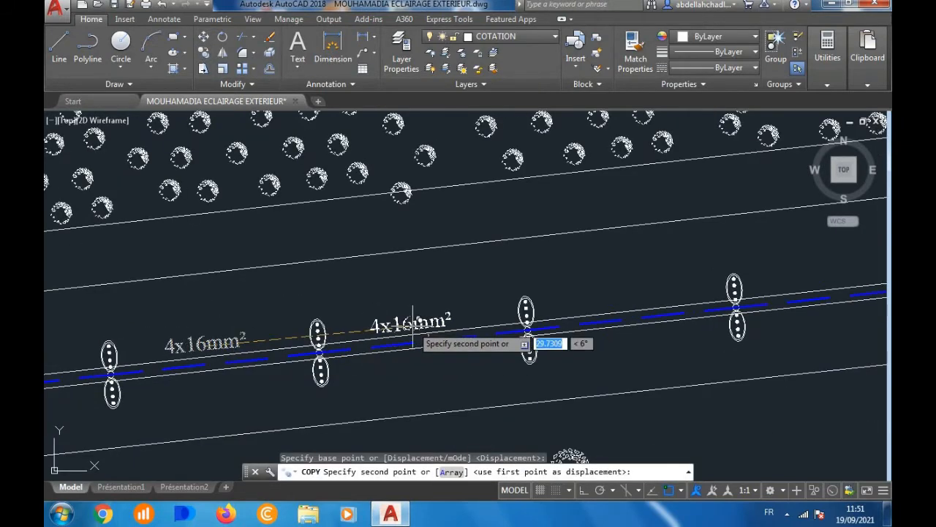
{"action": "left_click", "coordinate": [387, 322]}
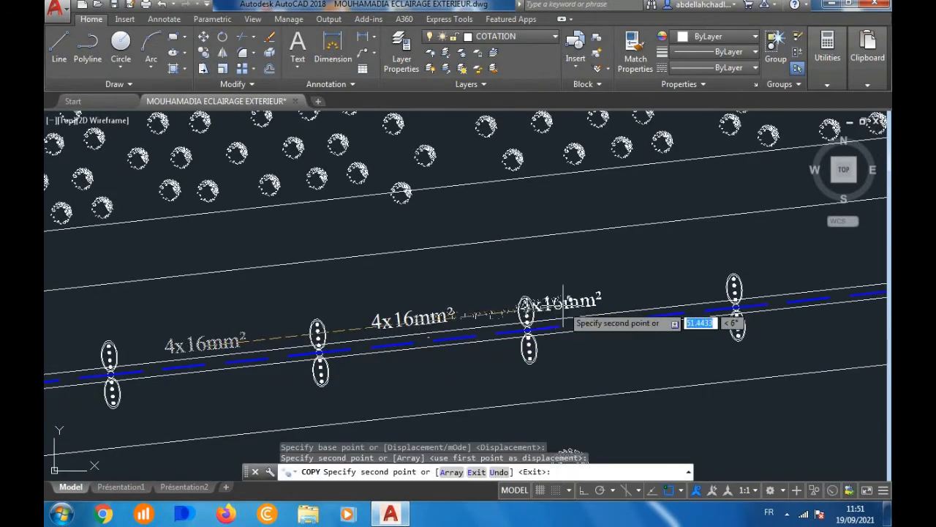
{"action": "left_click", "coordinate": [628, 293]}
{"action": "scroll", "coordinate": [391, 344], "scroll_direction": "down", "scroll_amount": 4}
{"action": "scroll", "coordinate": [562, 317], "scroll_direction": "up", "scroll_amount": 6}
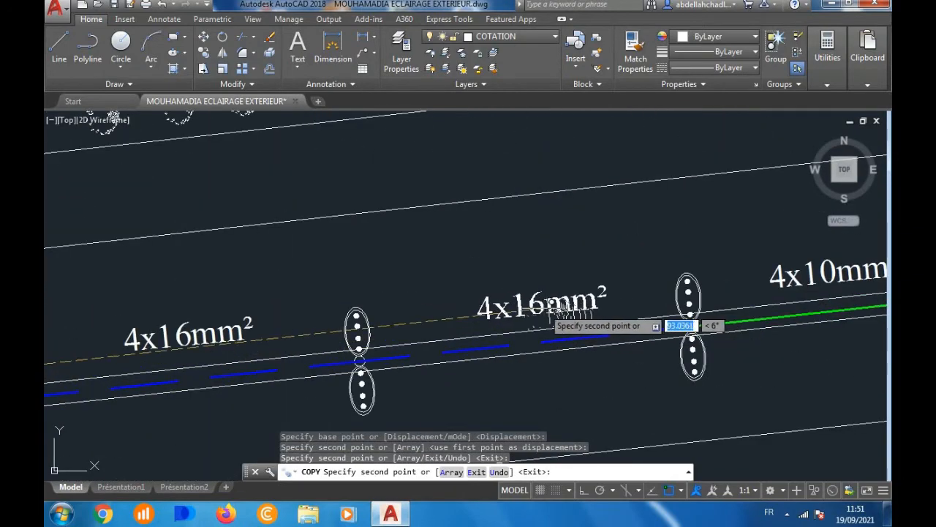
{"action": "left_click", "coordinate": [560, 312]}
Step: Place further copies of the 4x16mm² label above the blue median spans west of the original, one per span
{"action": "scroll", "coordinate": [585, 316], "scroll_direction": "down", "scroll_amount": 6}
{"action": "scroll", "coordinate": [280, 368], "scroll_direction": "up", "scroll_amount": 4}
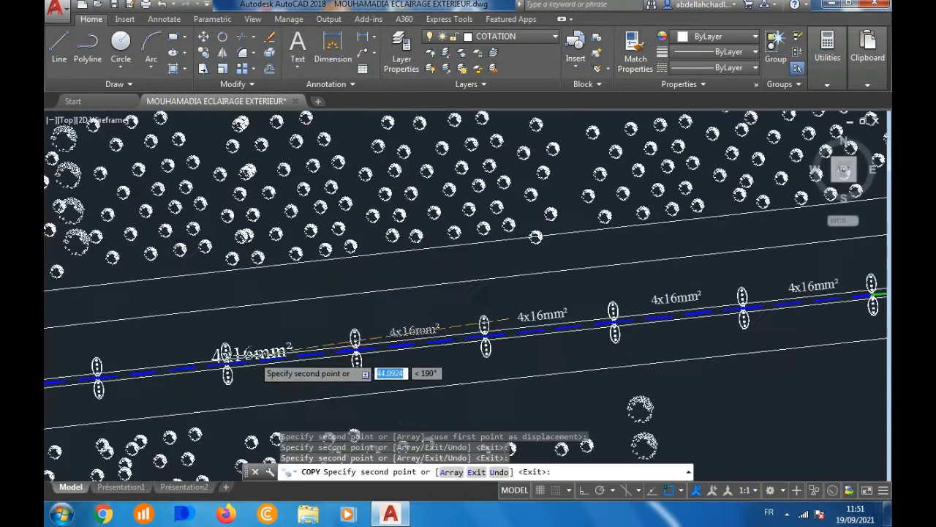
{"action": "left_click", "coordinate": [310, 338]}
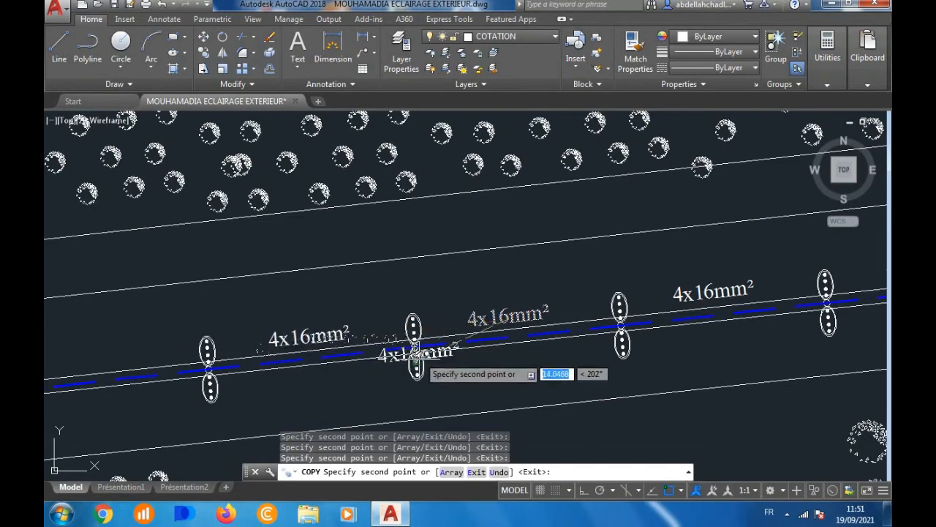
{"action": "scroll", "coordinate": [419, 353], "scroll_direction": "down", "scroll_amount": 3}
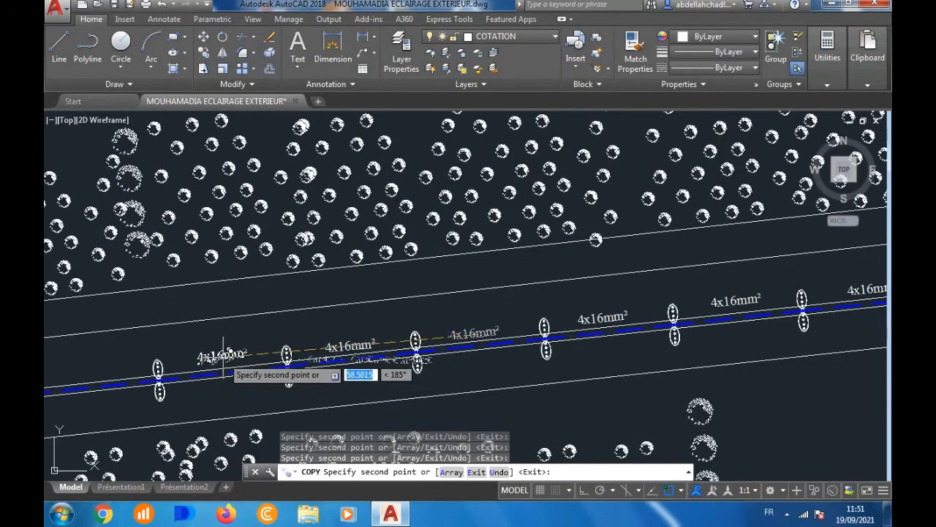
{"action": "scroll", "coordinate": [369, 359], "scroll_direction": "down", "scroll_amount": 3}
{"action": "scroll", "coordinate": [351, 347], "scroll_direction": "up", "scroll_amount": 5}
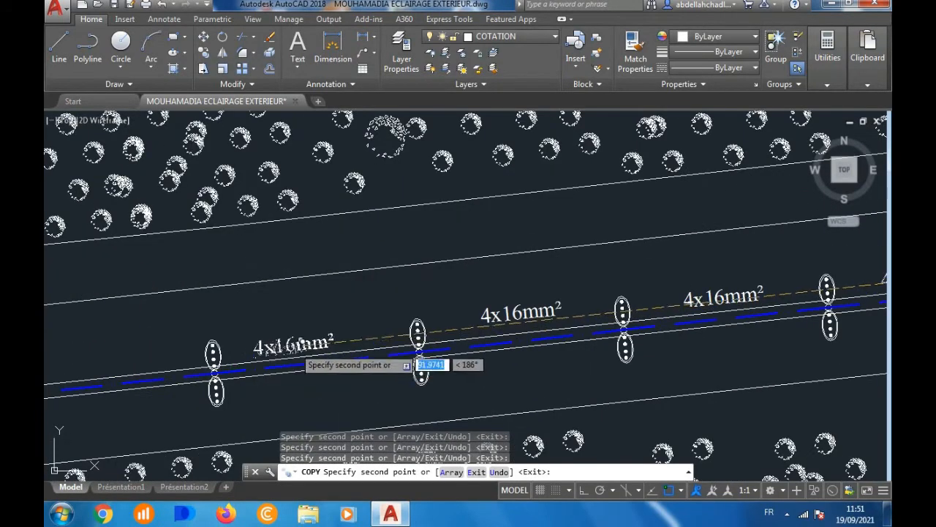
Step: Copy the 4x16mm² label above the remaining spans of the blue dashed cable, up to where the red cable begins
{"action": "scroll", "coordinate": [351, 349], "scroll_direction": "down", "scroll_amount": 3}
{"action": "scroll", "coordinate": [264, 358], "scroll_direction": "up", "scroll_amount": 3}
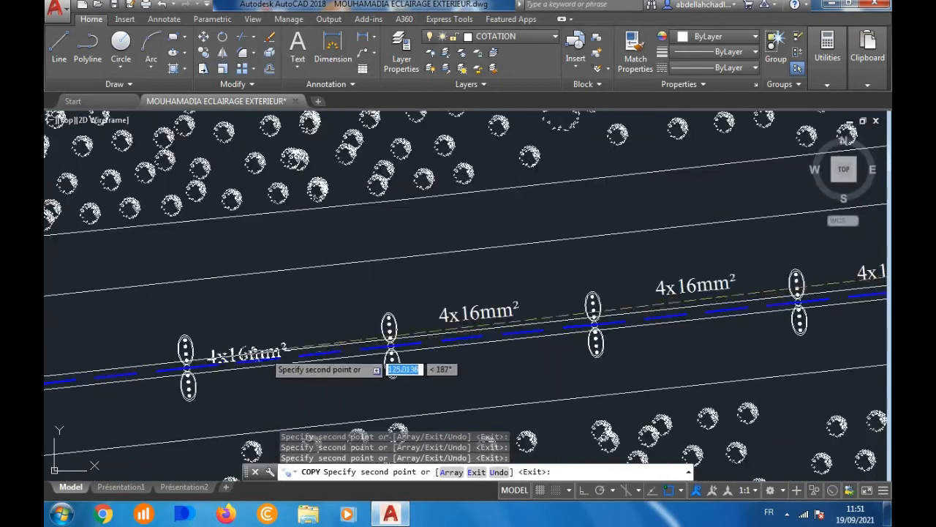
{"action": "left_click", "coordinate": [282, 336]}
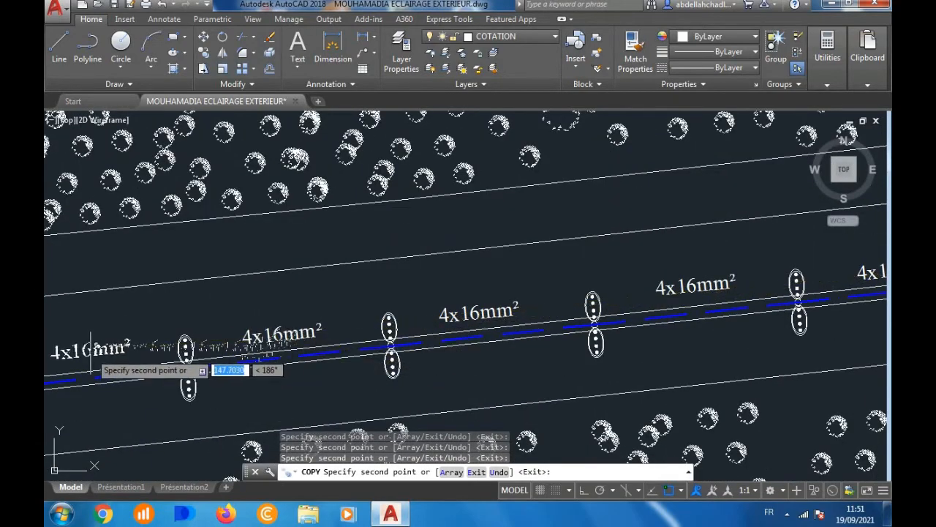
{"action": "scroll", "coordinate": [88, 355], "scroll_direction": "down", "scroll_amount": 3}
{"action": "middle_click_drag", "start_coordinate": [91, 355], "coordinate": [435, 343]}
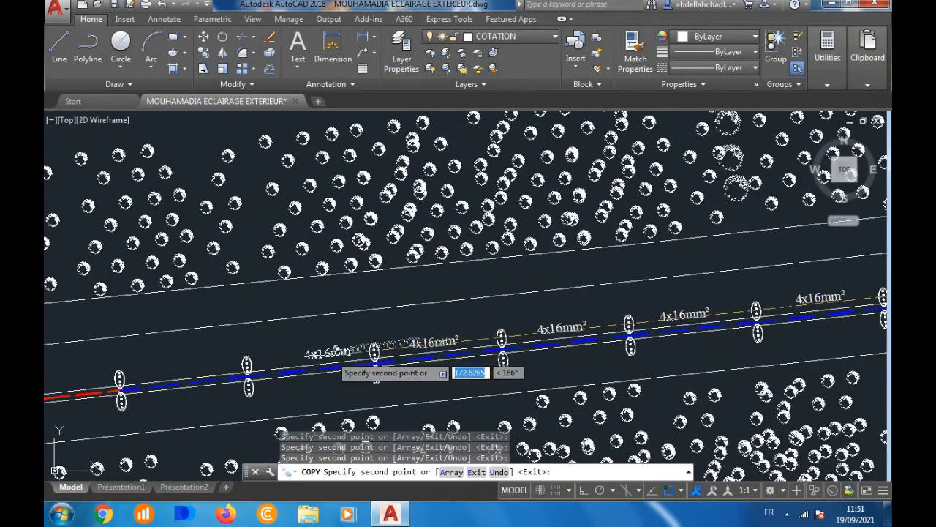
{"action": "left_click", "coordinate": [300, 355]}
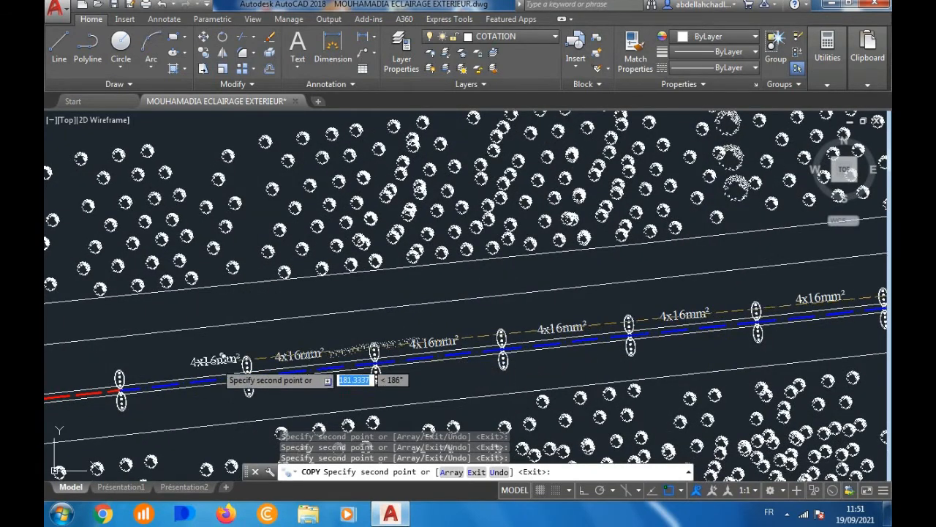
{"action": "left_click", "coordinate": [180, 368]}
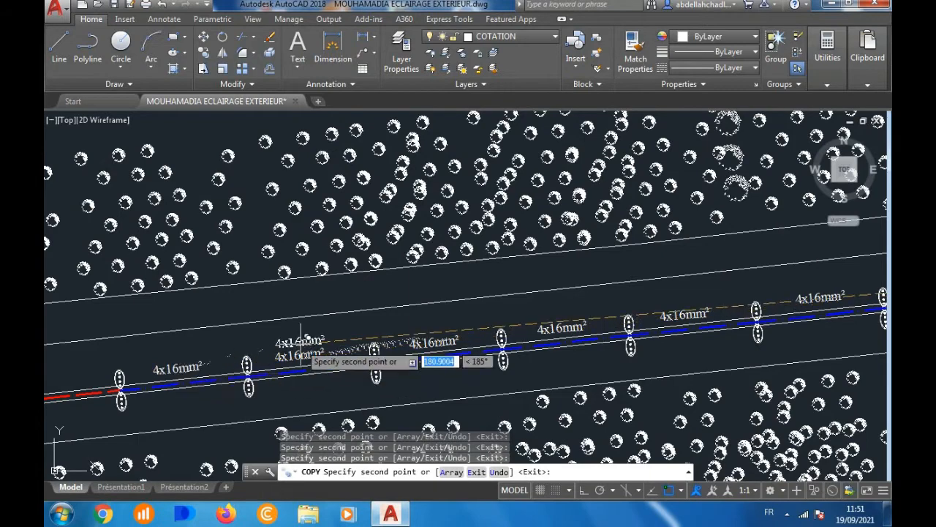
{"action": "key", "text": "Escape"}
Step: Copy the nearest 4x16mm² label above the red dashed cable's last span and change the copy's text to 4x25mm²
{"action": "scroll", "coordinate": [410, 314], "scroll_direction": "down", "scroll_amount": 3}
{"action": "scroll", "coordinate": [474, 298], "scroll_direction": "up", "scroll_amount": 5}
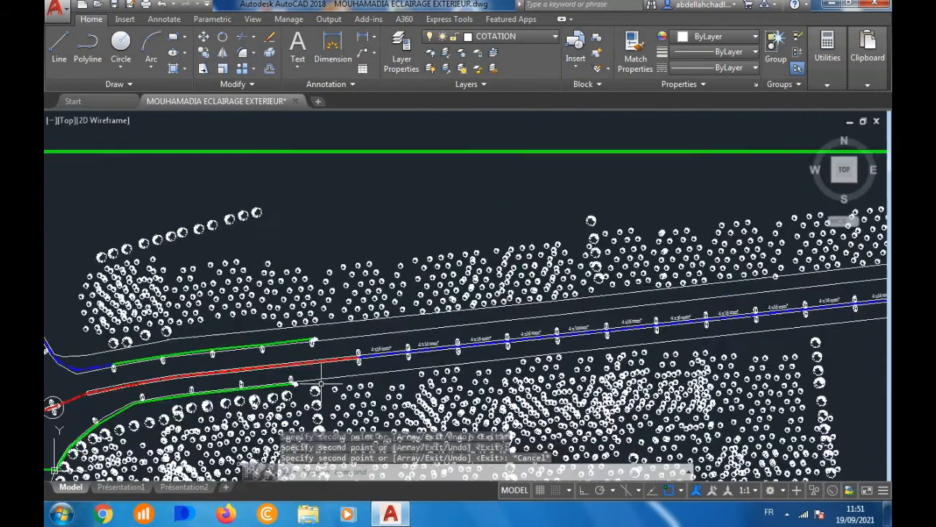
{"action": "left_click", "coordinate": [539, 262]}
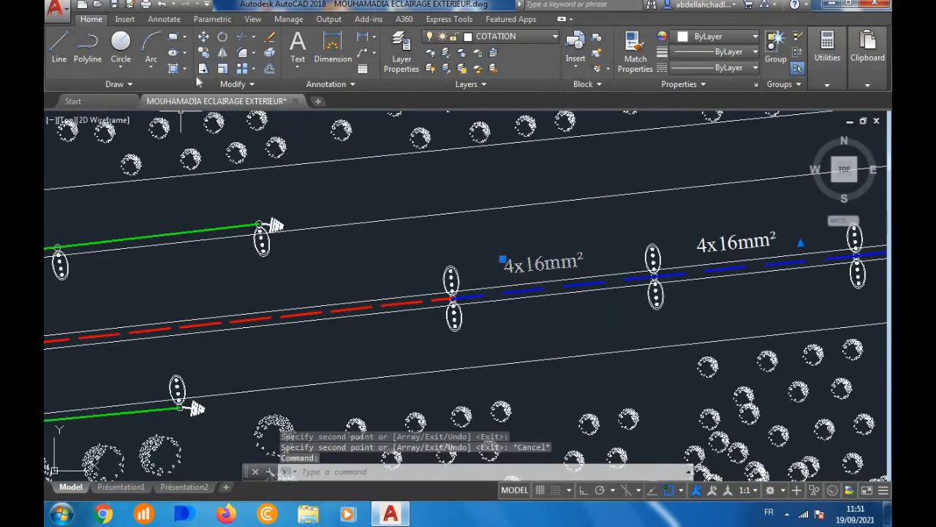
{"action": "left_click", "coordinate": [204, 53]}
{"action": "left_click", "coordinate": [502, 259]}
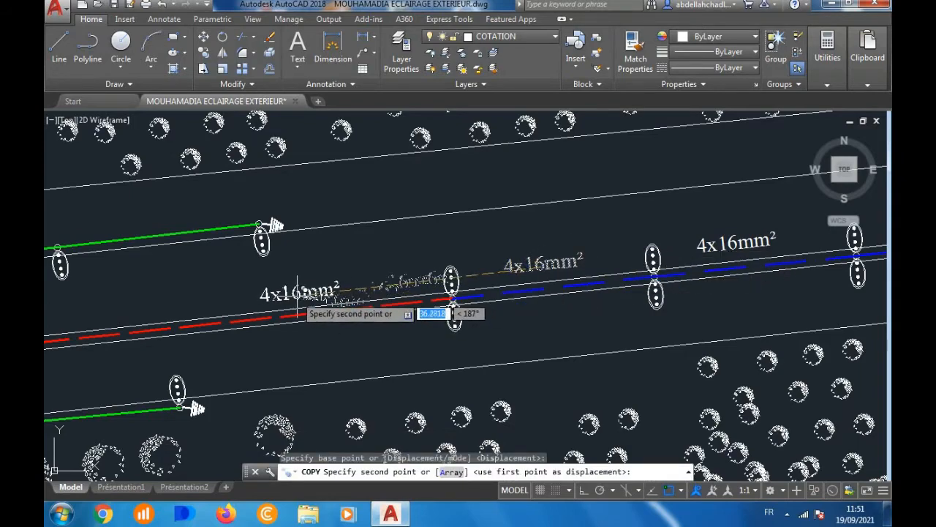
{"action": "scroll", "coordinate": [322, 296], "scroll_direction": "down", "scroll_amount": 4}
{"action": "scroll", "coordinate": [327, 293], "scroll_direction": "up", "scroll_amount": 4}
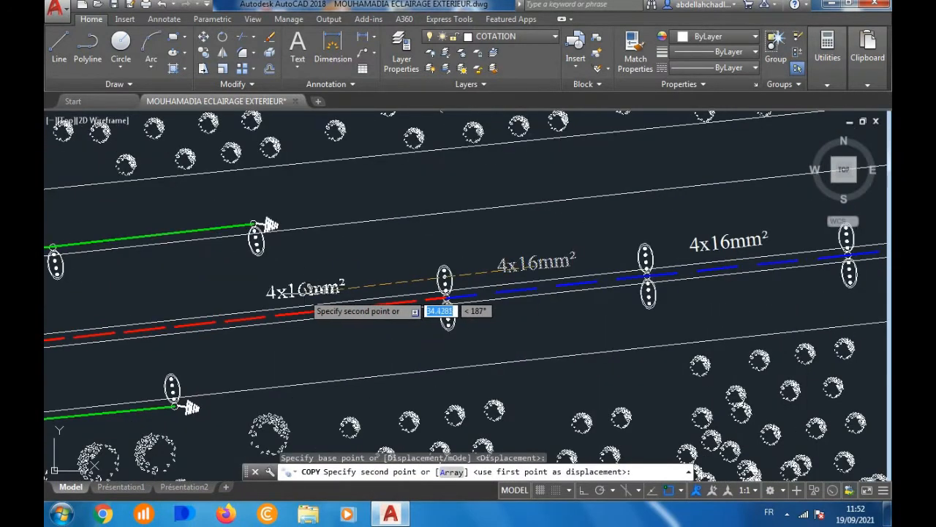
{"action": "left_click", "coordinate": [304, 296]}
{"action": "key", "text": "Escape"}
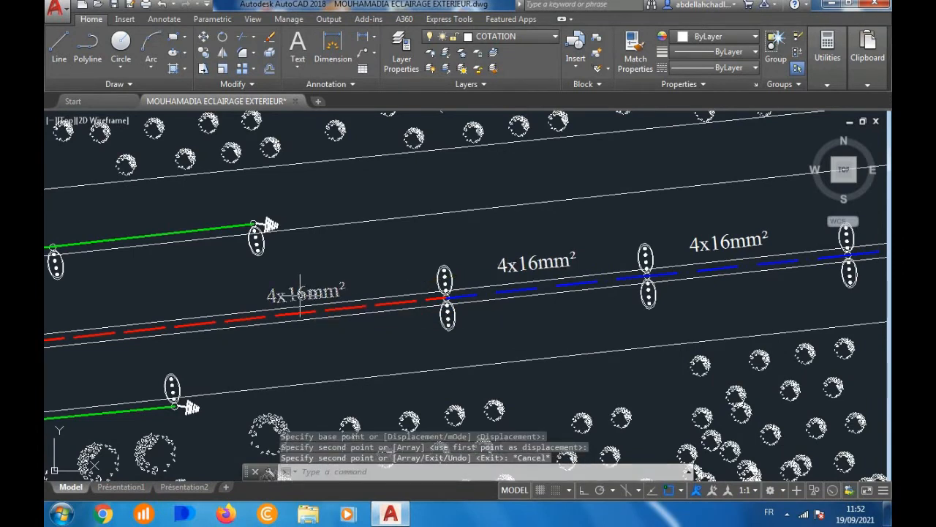
{"action": "double_click", "coordinate": [300, 294]}
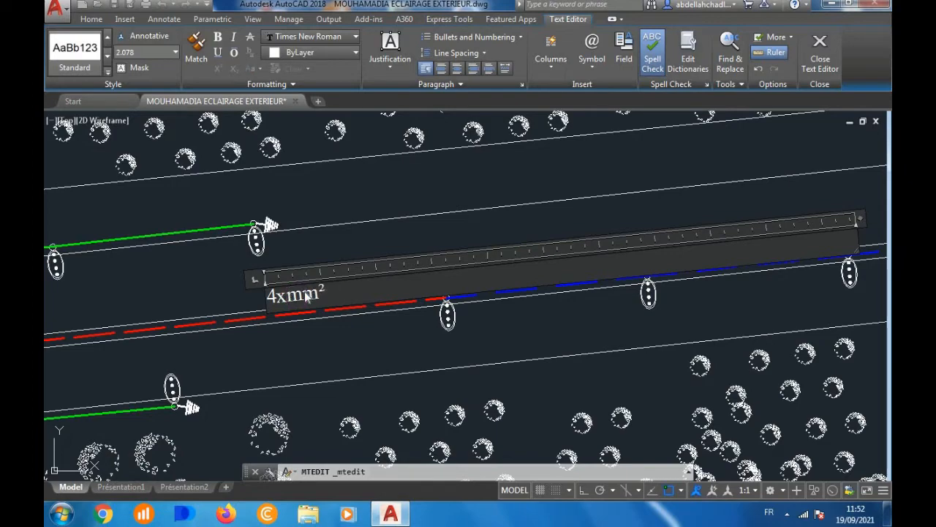
{"action": "left_click", "coordinate": [330, 235]}
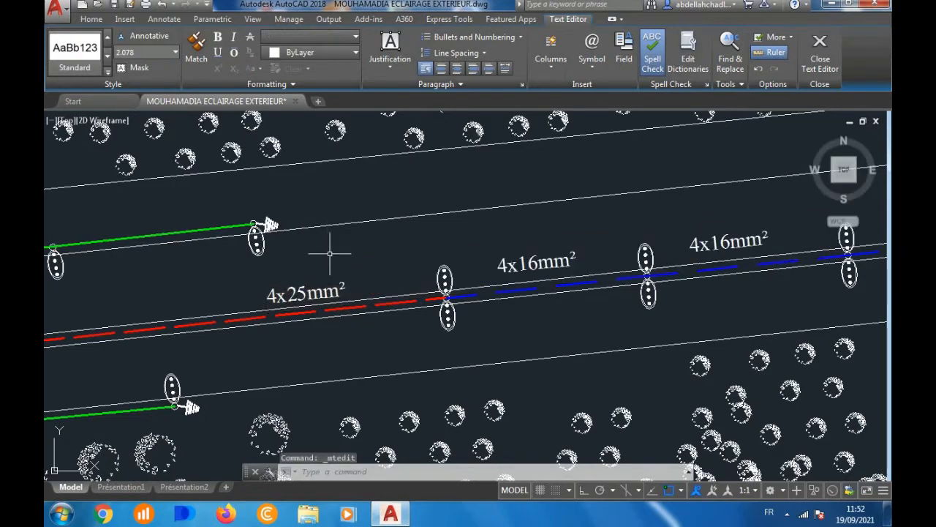
Step: Copy the 4x16mm² label beside the blue cable's bend and twice along the east side of the northern branch road
{"action": "scroll", "coordinate": [349, 314], "scroll_direction": "down", "scroll_amount": 7}
{"action": "scroll", "coordinate": [349, 316], "scroll_direction": "down", "scroll_amount": 2}
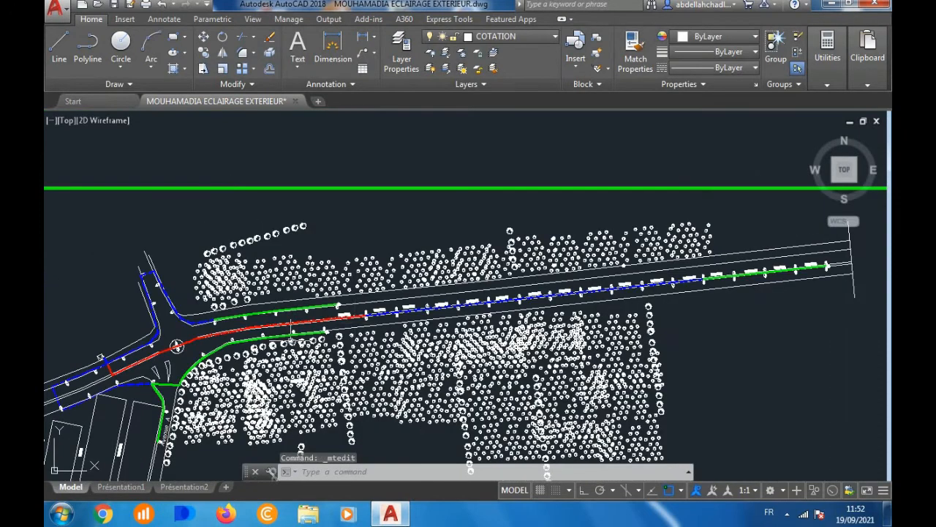
{"action": "scroll", "coordinate": [421, 298], "scroll_direction": "up", "scroll_amount": 5}
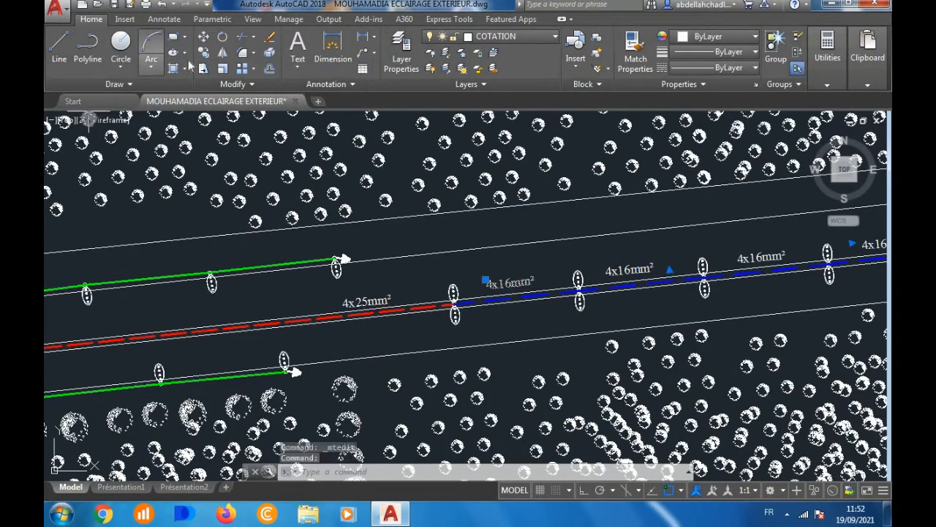
{"action": "left_click", "coordinate": [204, 54]}
{"action": "left_click", "coordinate": [504, 282]}
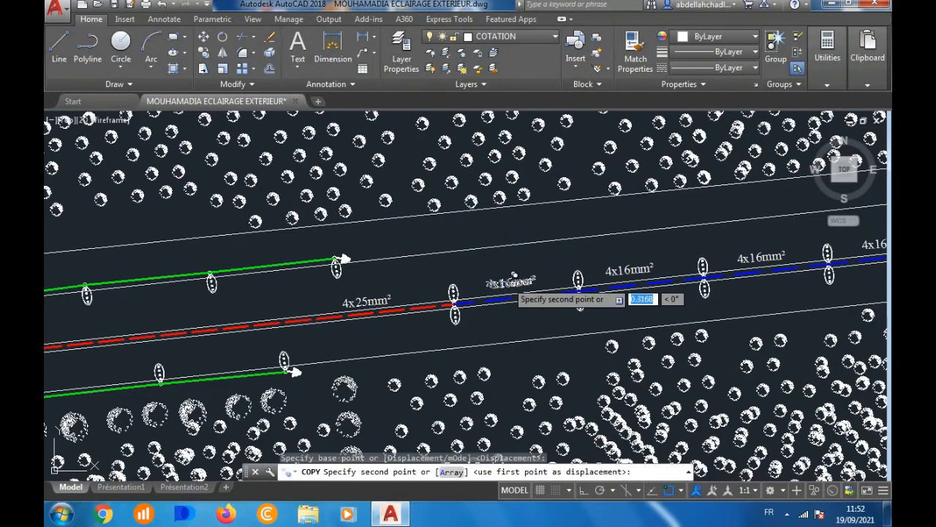
{"action": "scroll", "coordinate": [507, 282], "scroll_direction": "down", "scroll_amount": 2}
{"action": "scroll", "coordinate": [388, 277], "scroll_direction": "down", "scroll_amount": 3}
{"action": "scroll", "coordinate": [322, 289], "scroll_direction": "up", "scroll_amount": 4}
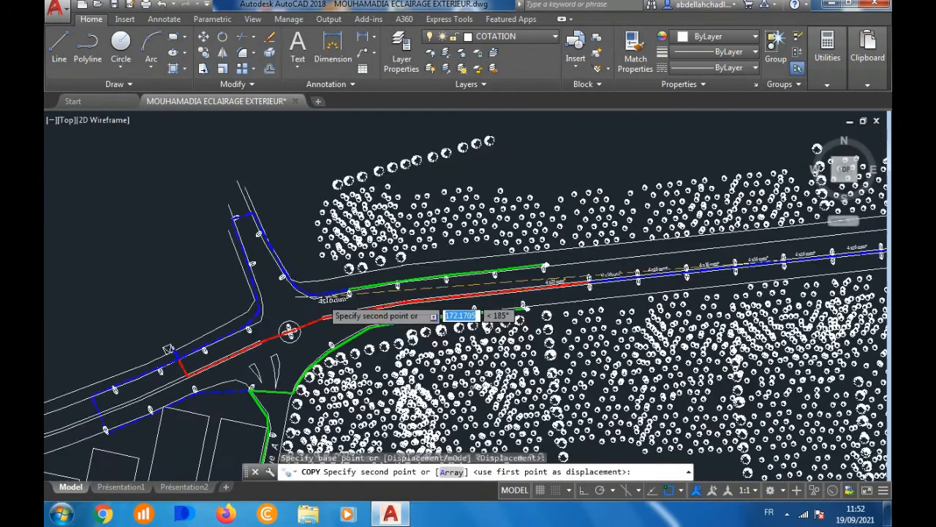
{"action": "left_click", "coordinate": [313, 276]}
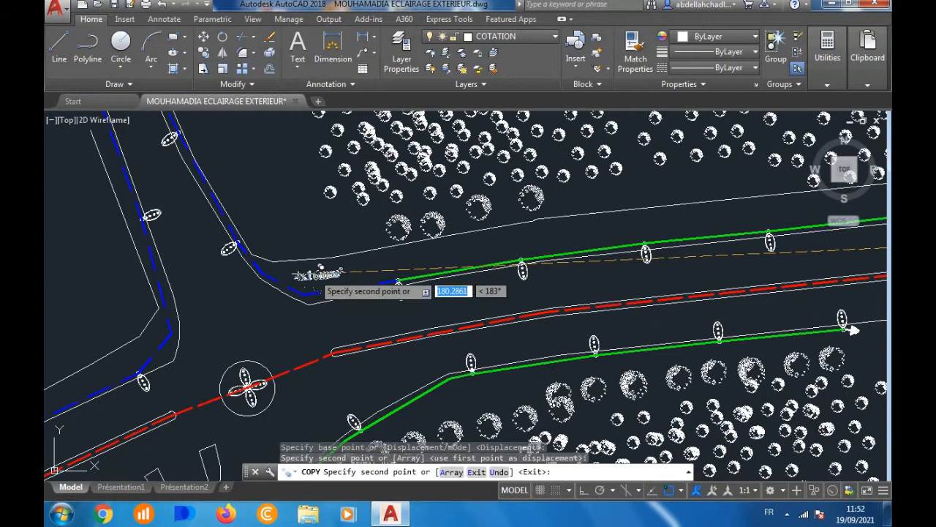
{"action": "left_click", "coordinate": [242, 185]}
{"action": "scroll", "coordinate": [293, 241], "scroll_direction": "down", "scroll_amount": 4}
{"action": "scroll", "coordinate": [251, 167], "scroll_direction": "up", "scroll_amount": 4}
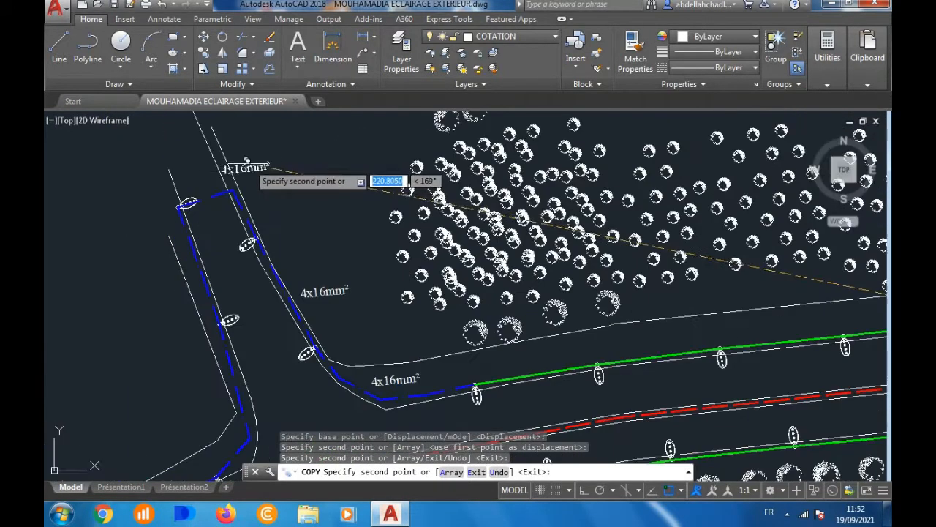
{"action": "left_click", "coordinate": [265, 178]}
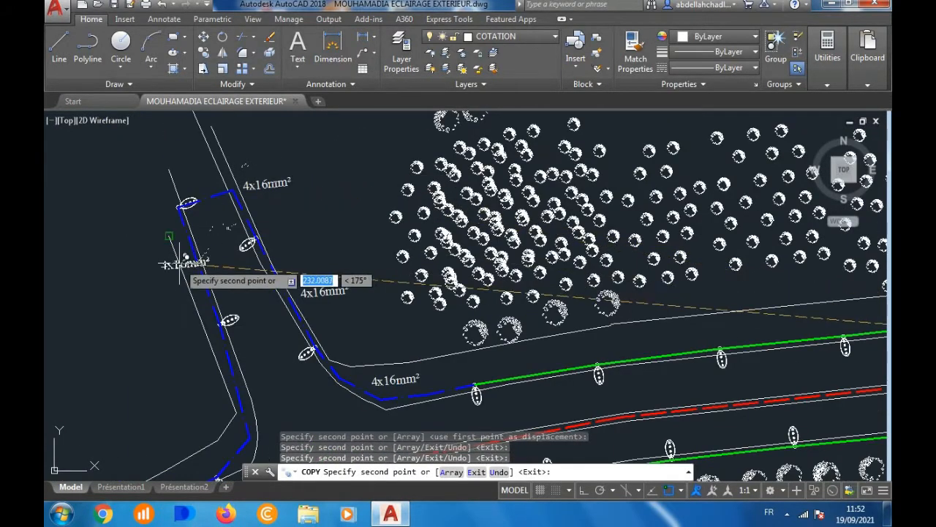
Step: Place more 4x16mm² label copies along the branch road's west side and the blue cable running southwest
{"action": "left_click", "coordinate": [163, 272]}
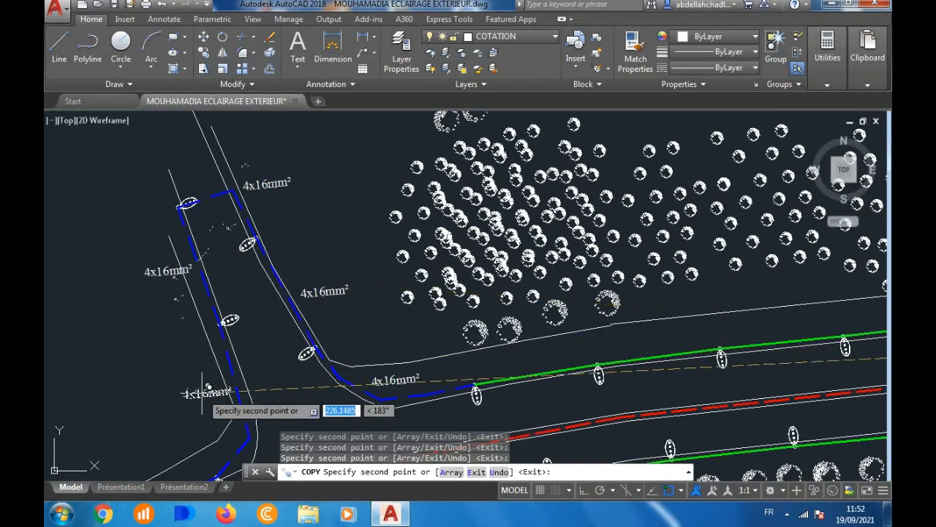
{"action": "left_click", "coordinate": [203, 394]}
{"action": "scroll", "coordinate": [285, 303], "scroll_direction": "down", "scroll_amount": 2}
{"action": "scroll", "coordinate": [196, 421], "scroll_direction": "up", "scroll_amount": 2}
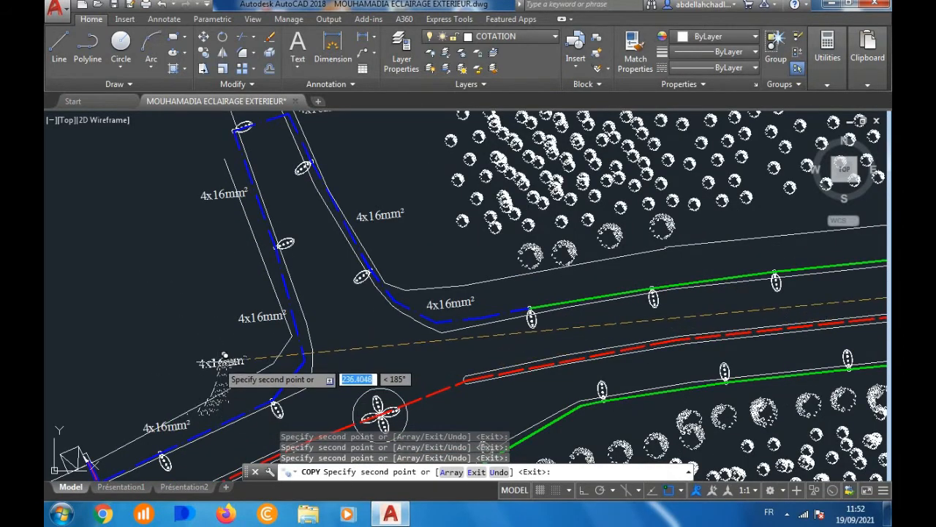
Step: Place a label copy above the first span of the upper green cable and change its text to 4x10mm²
{"action": "scroll", "coordinate": [322, 373], "scroll_direction": "down", "scroll_amount": 3}
{"action": "scroll", "coordinate": [338, 344], "scroll_direction": "up", "scroll_amount": 5}
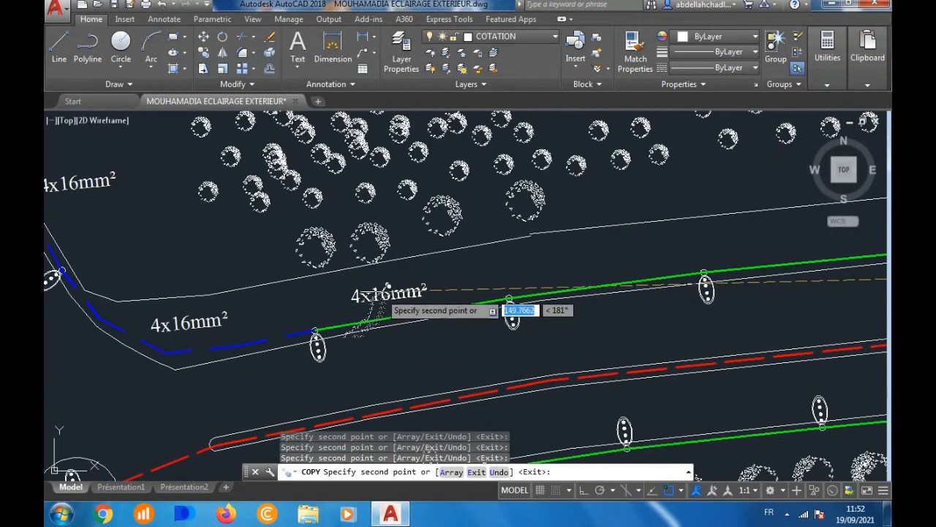
{"action": "left_click", "coordinate": [394, 291]}
{"action": "key", "text": "Escape"}
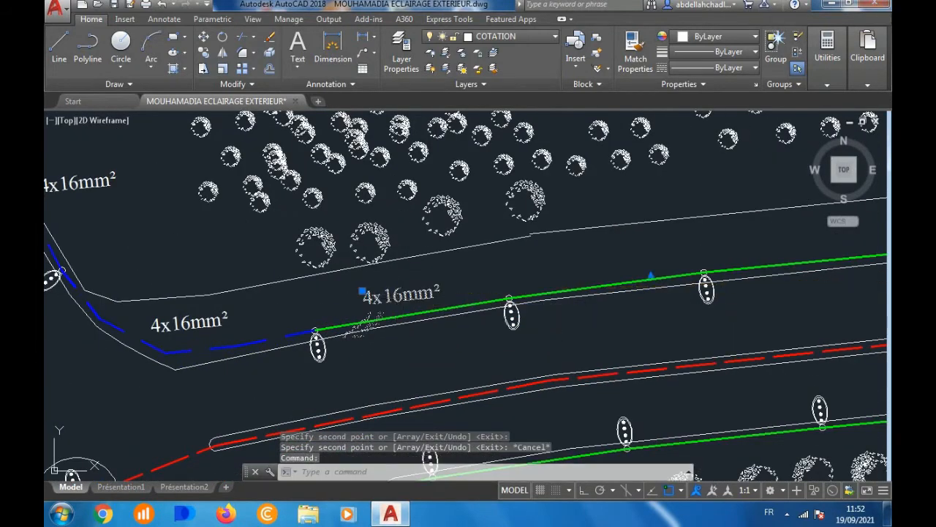
{"action": "double_click", "coordinate": [394, 296]}
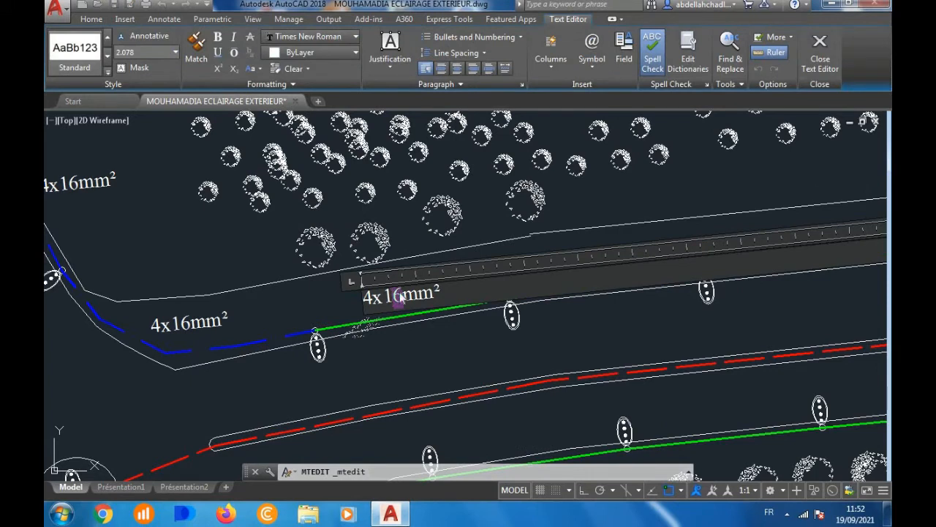
{"action": "left_click", "coordinate": [339, 295]}
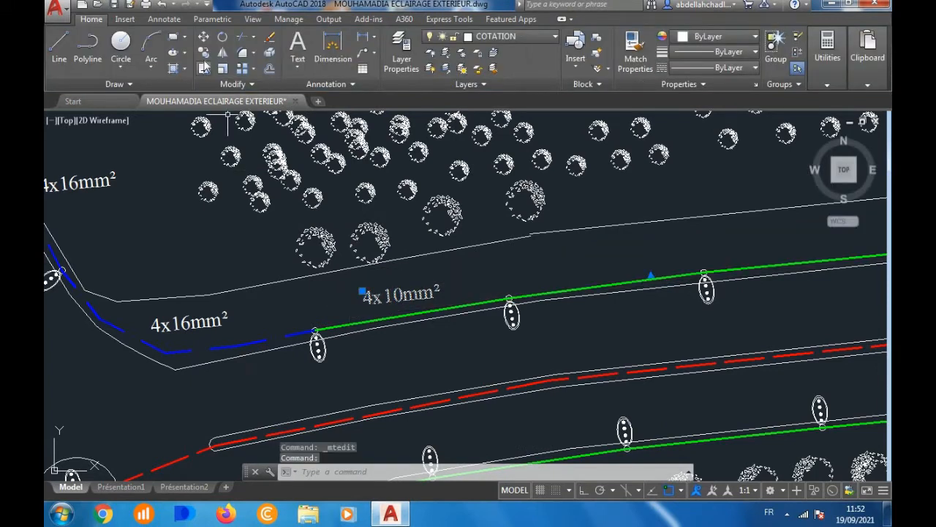
Step: Copy the 4x10mm² label above the other three spans of the upper green cable
{"action": "left_click", "coordinate": [386, 295]}
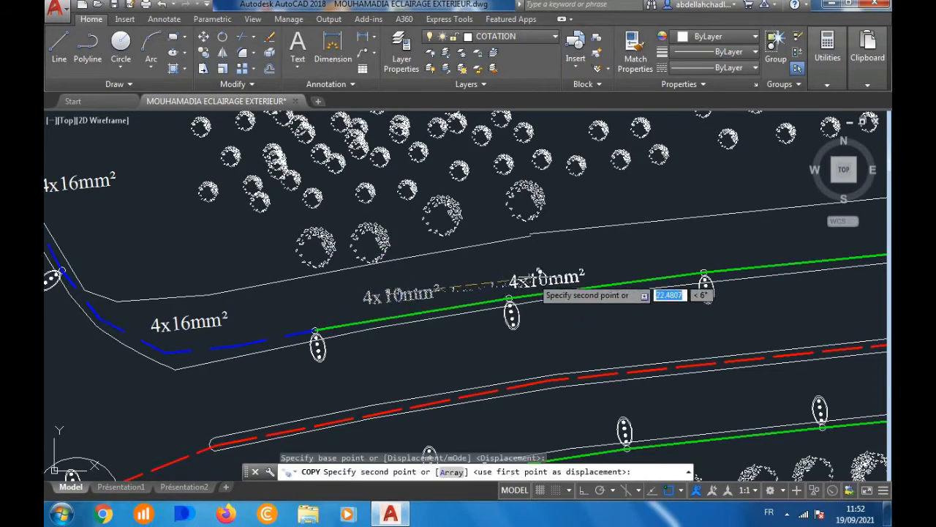
{"action": "left_click", "coordinate": [594, 265]}
{"action": "scroll", "coordinate": [597, 272], "scroll_direction": "down", "scroll_amount": 4}
{"action": "scroll", "coordinate": [484, 315], "scroll_direction": "up", "scroll_amount": 2}
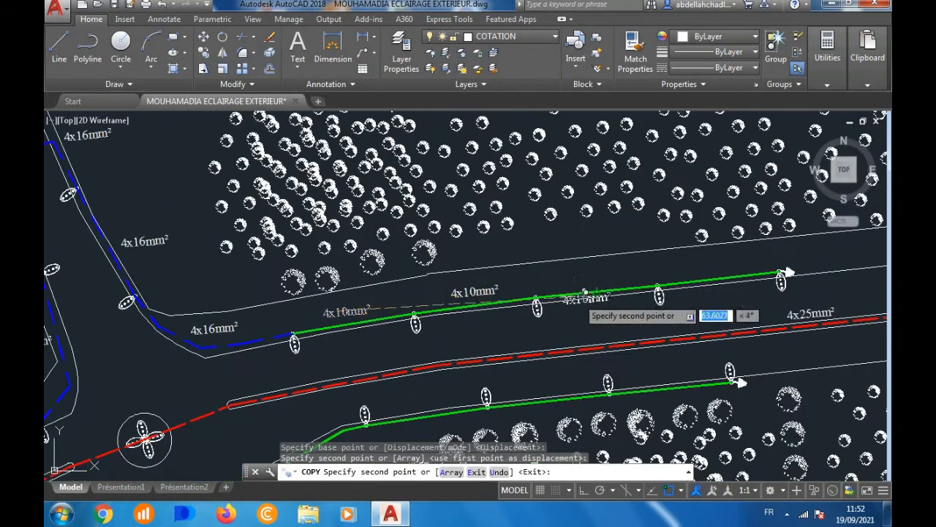
{"action": "left_click", "coordinate": [593, 280]}
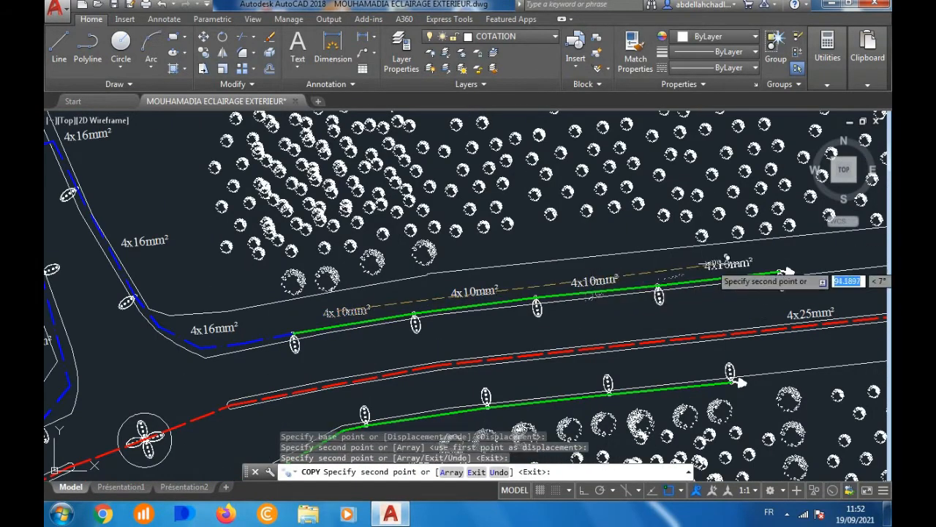
{"action": "left_click", "coordinate": [713, 264]}
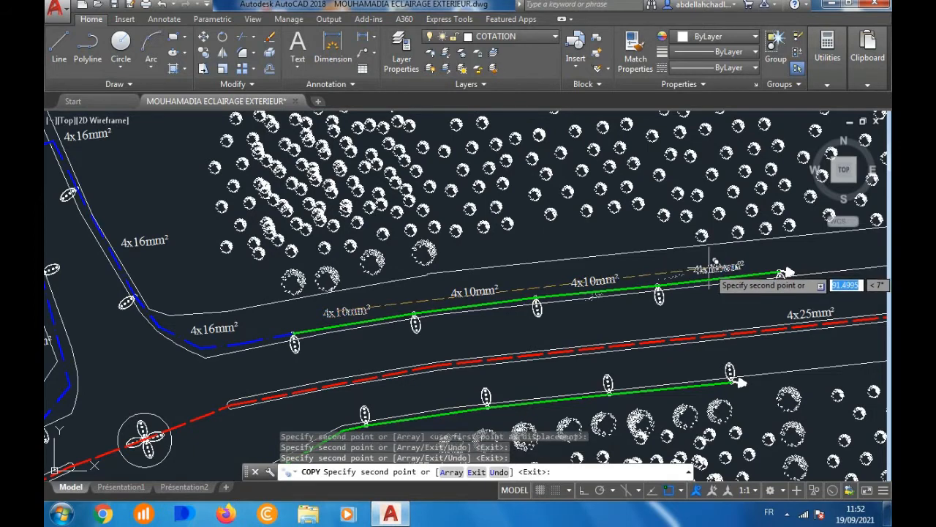
{"action": "key", "text": "Escape"}
Step: Copy the 4x10mm² label from the upper green cable's first span to below the four eastern spans of the lower green cable
{"action": "scroll", "coordinate": [702, 277], "scroll_direction": "down", "scroll_amount": 2}
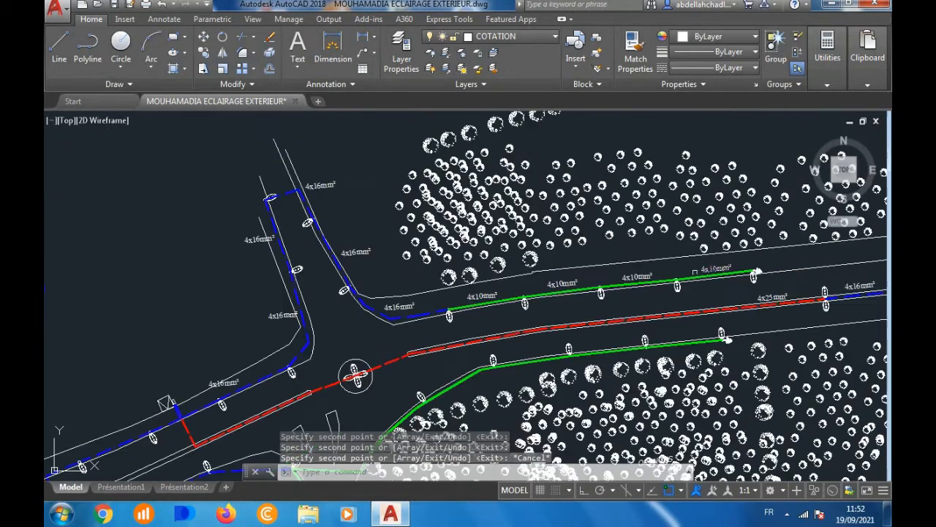
{"action": "left_click", "coordinate": [485, 295]}
{"action": "left_click", "coordinate": [203, 52]}
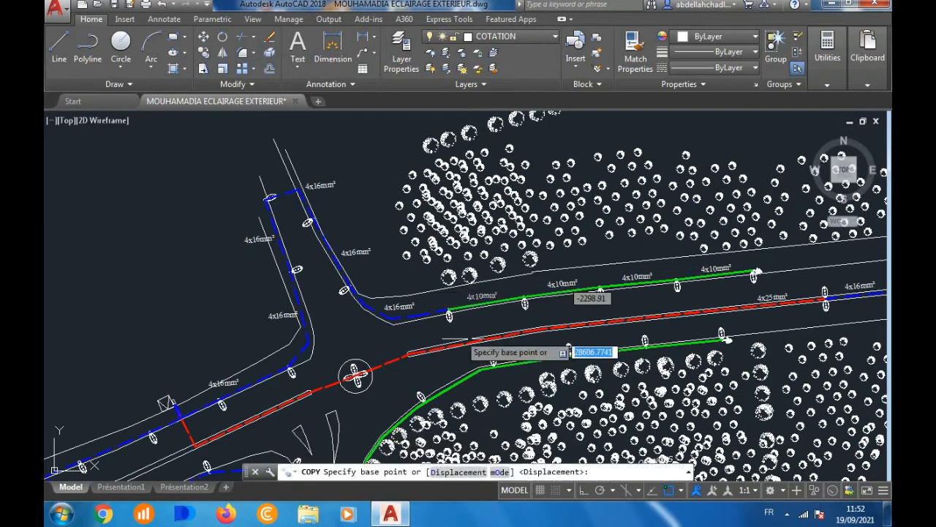
{"action": "scroll", "coordinate": [486, 330], "scroll_direction": "up", "scroll_amount": 2}
{"action": "left_click", "coordinate": [483, 299]}
{"action": "scroll", "coordinate": [526, 299], "scroll_direction": "down", "scroll_amount": 2}
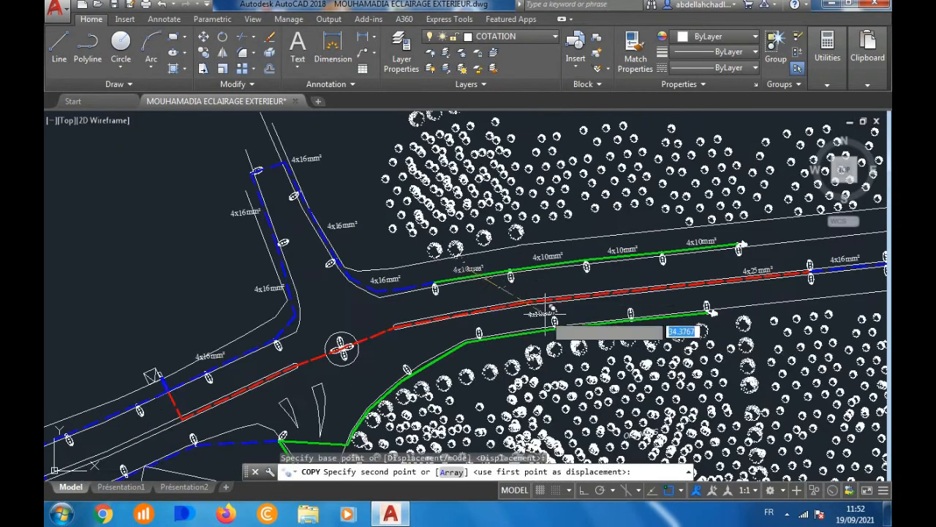
{"action": "scroll", "coordinate": [681, 315], "scroll_direction": "up", "scroll_amount": 4}
{"action": "left_click", "coordinate": [667, 296]}
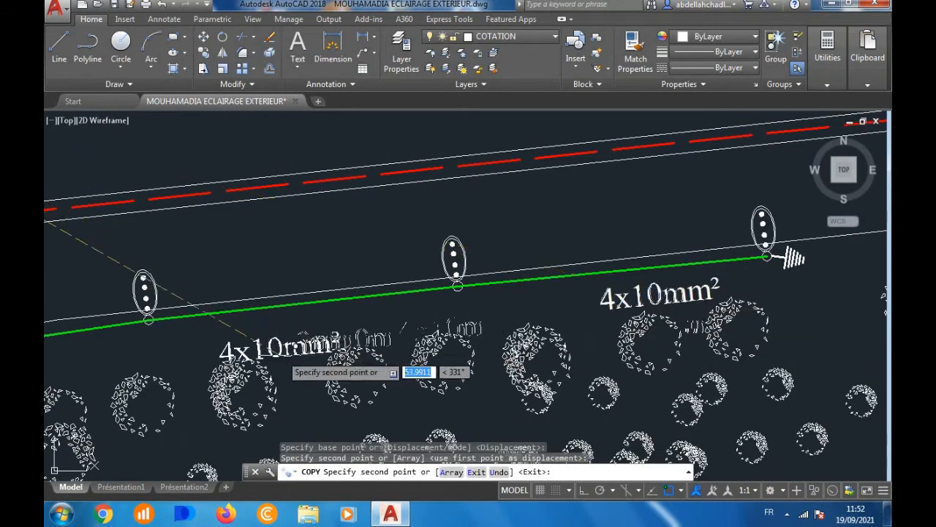
{"action": "scroll", "coordinate": [512, 362], "scroll_direction": "down", "scroll_amount": 4}
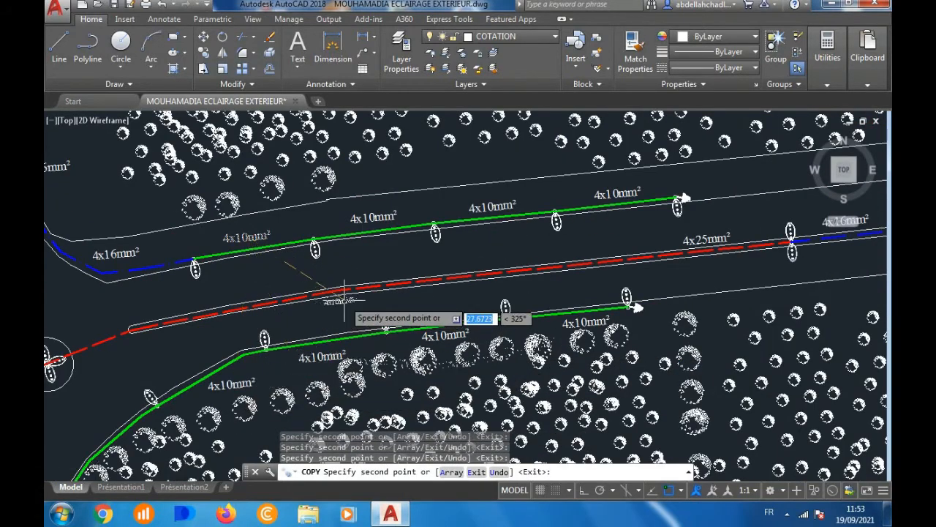
Step: Place further 4x10mm² label copies beside the lower green cable's curve and beside its two spans along Avenue A
{"action": "scroll", "coordinate": [278, 388], "scroll_direction": "down", "scroll_amount": 3}
{"action": "scroll", "coordinate": [248, 402], "scroll_direction": "up", "scroll_amount": 3}
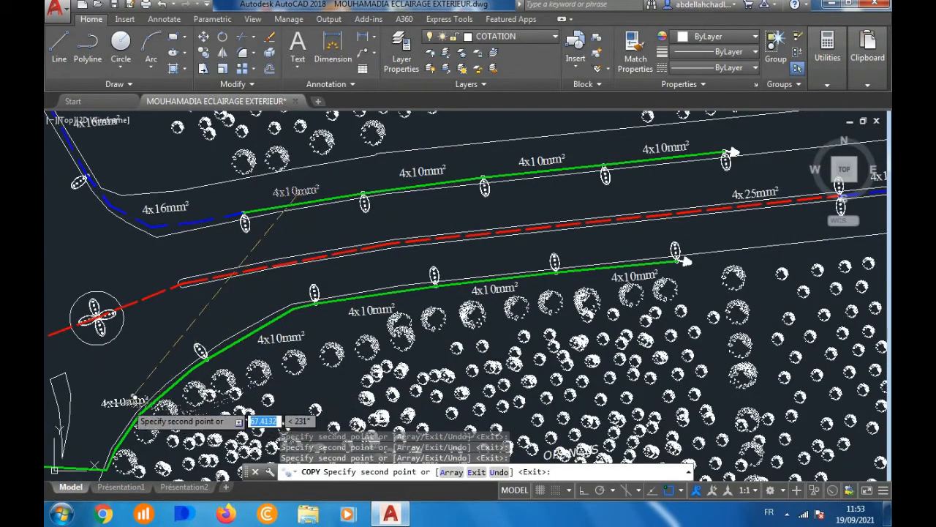
{"action": "scroll", "coordinate": [450, 303], "scroll_direction": "down", "scroll_amount": 2}
{"action": "scroll", "coordinate": [439, 307], "scroll_direction": "down", "scroll_amount": 1}
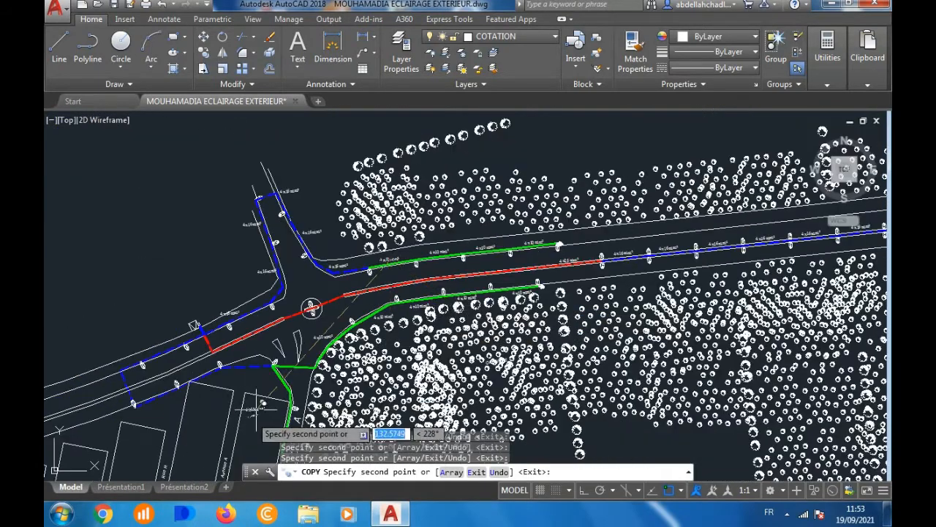
{"action": "scroll", "coordinate": [344, 344], "scroll_direction": "up", "scroll_amount": 5}
{"action": "scroll", "coordinate": [424, 322], "scroll_direction": "down", "scroll_amount": 2}
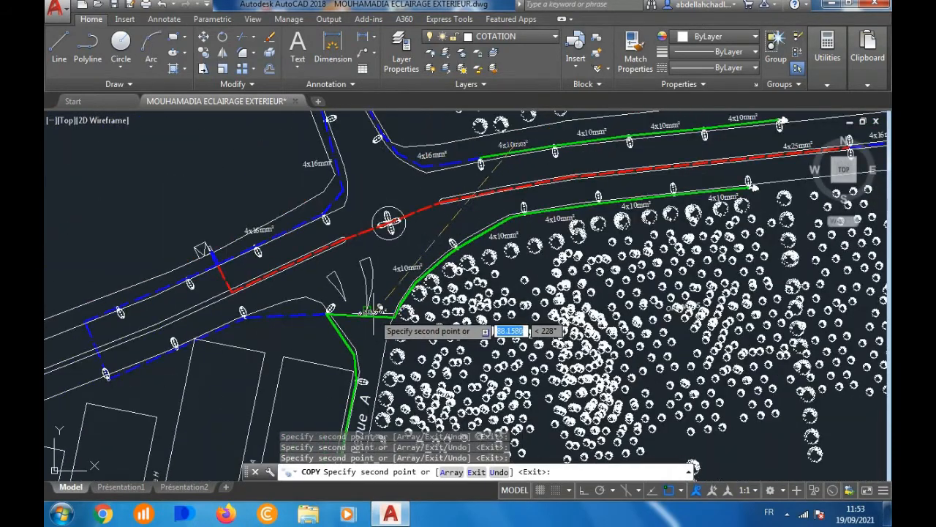
{"action": "scroll", "coordinate": [343, 307], "scroll_direction": "up", "scroll_amount": 2}
{"action": "scroll", "coordinate": [329, 344], "scroll_direction": "down", "scroll_amount": 2}
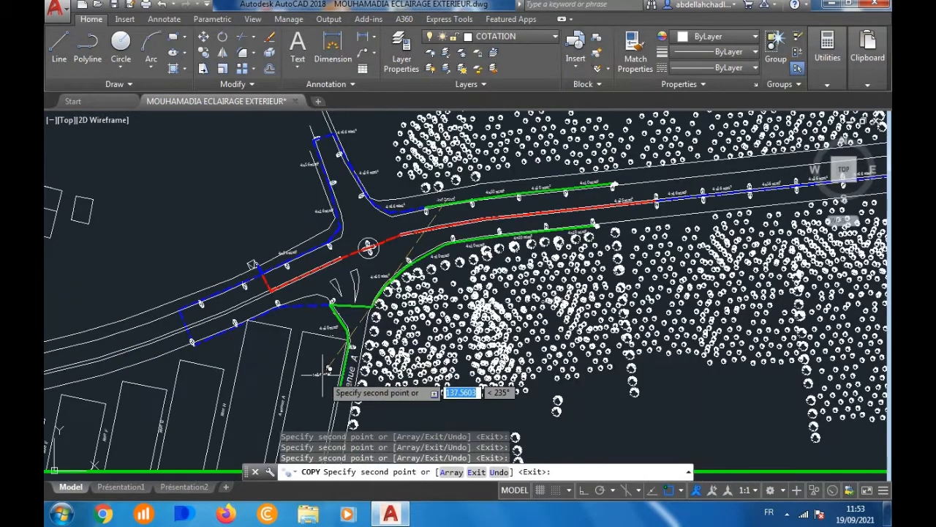
{"action": "scroll", "coordinate": [331, 362], "scroll_direction": "up", "scroll_amount": 3}
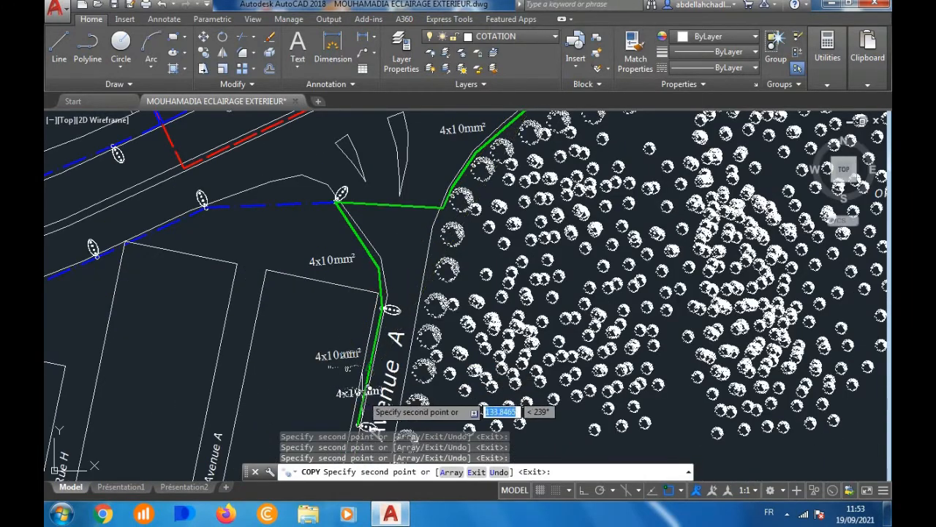
{"action": "scroll", "coordinate": [362, 417], "scroll_direction": "down", "scroll_amount": 2}
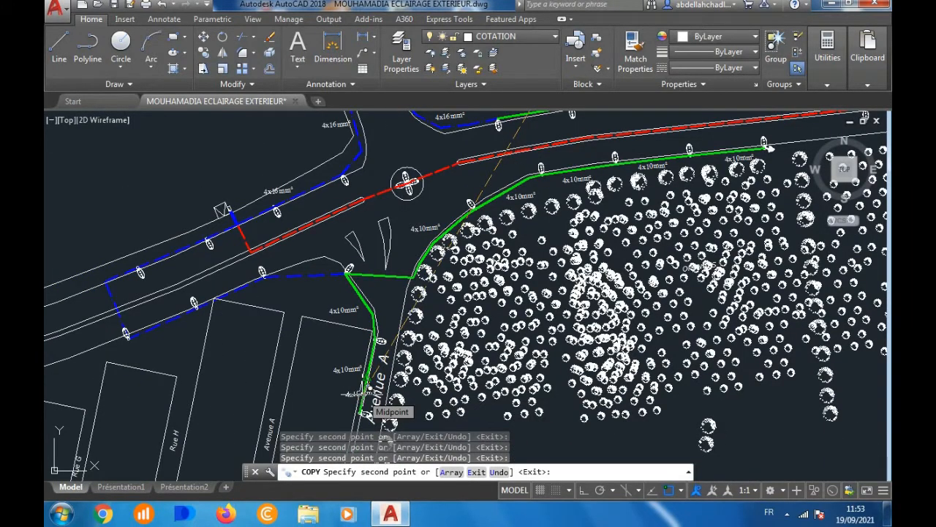
{"action": "key", "text": "Escape"}
Step: Copy the 4x16mm² label around the western blue loop: once above the north side, once at the west crossing and three times below the south side
{"action": "left_click", "coordinate": [278, 214]}
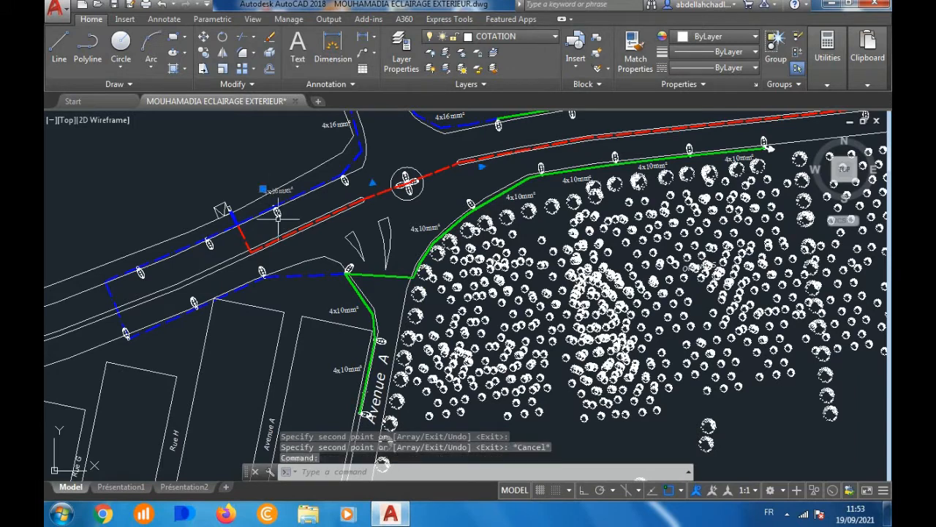
{"action": "left_click", "coordinate": [203, 53]}
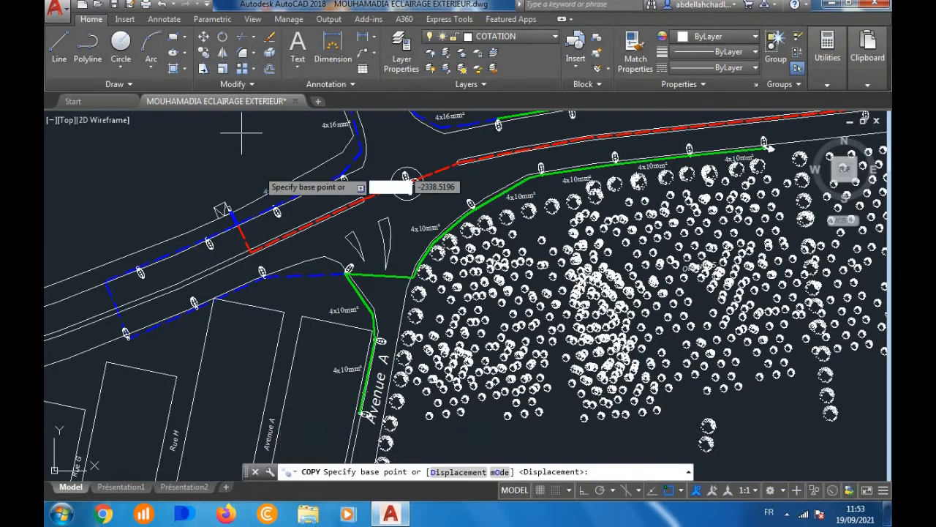
{"action": "left_click", "coordinate": [264, 189]}
{"action": "scroll", "coordinate": [162, 248], "scroll_direction": "up", "scroll_amount": 3}
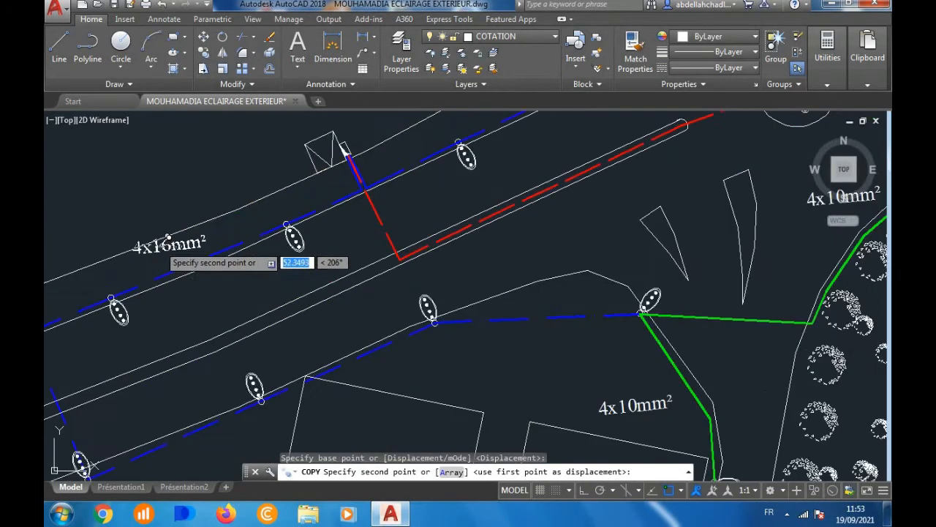
{"action": "scroll", "coordinate": [170, 247], "scroll_direction": "up", "scroll_amount": 3}
{"action": "left_click", "coordinate": [170, 247]}
{"action": "scroll", "coordinate": [307, 175], "scroll_direction": "down", "scroll_amount": 4}
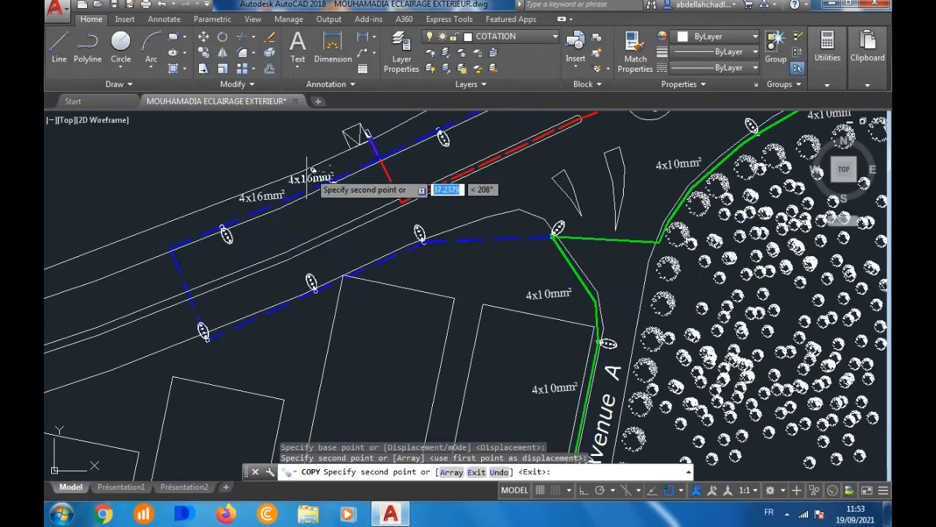
{"action": "left_click", "coordinate": [156, 278]}
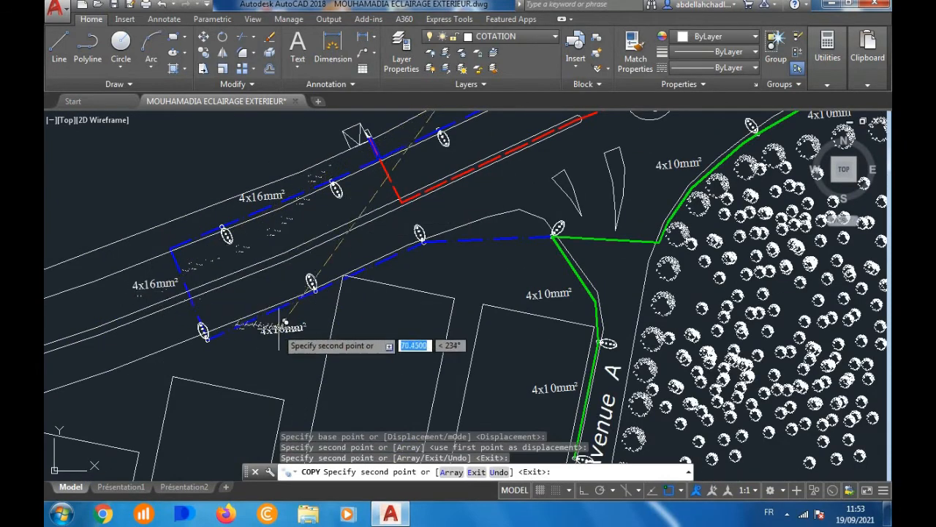
{"action": "left_click", "coordinate": [288, 322]}
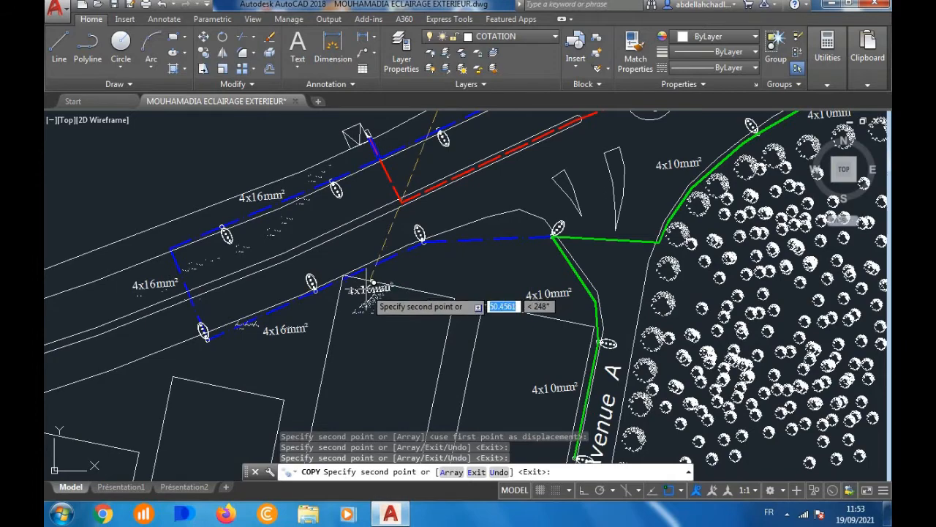
{"action": "left_click", "coordinate": [372, 283]}
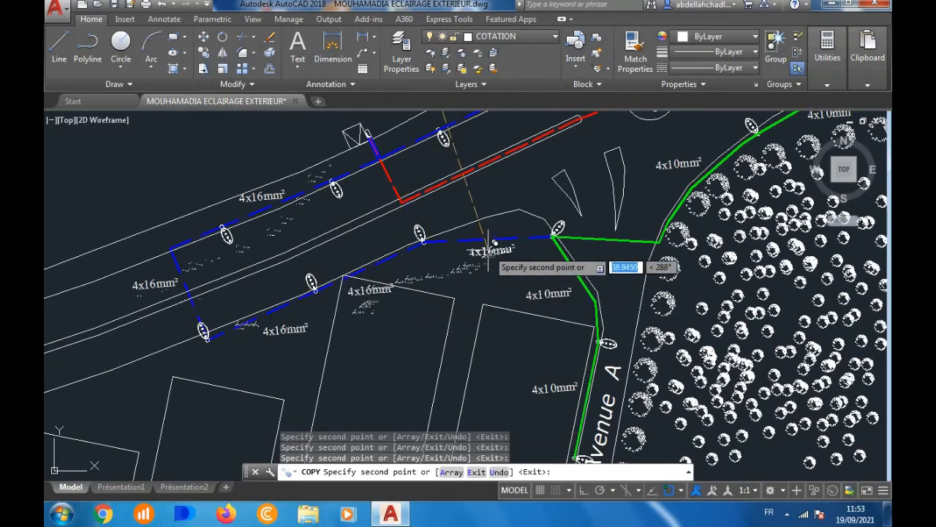
{"action": "key", "text": "Escape"}
Step: Copy the 4x25mm² label above the red cable on the east and west sides of the roundabout
{"action": "scroll", "coordinate": [439, 278], "scroll_direction": "down", "scroll_amount": 3}
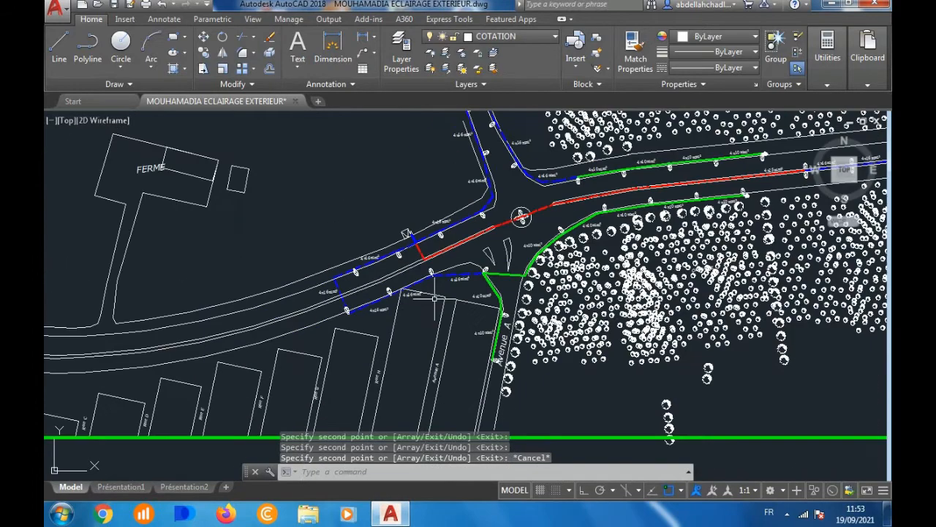
{"action": "scroll", "coordinate": [434, 279], "scroll_direction": "up", "scroll_amount": 3}
{"action": "scroll", "coordinate": [365, 293], "scroll_direction": "down", "scroll_amount": 4}
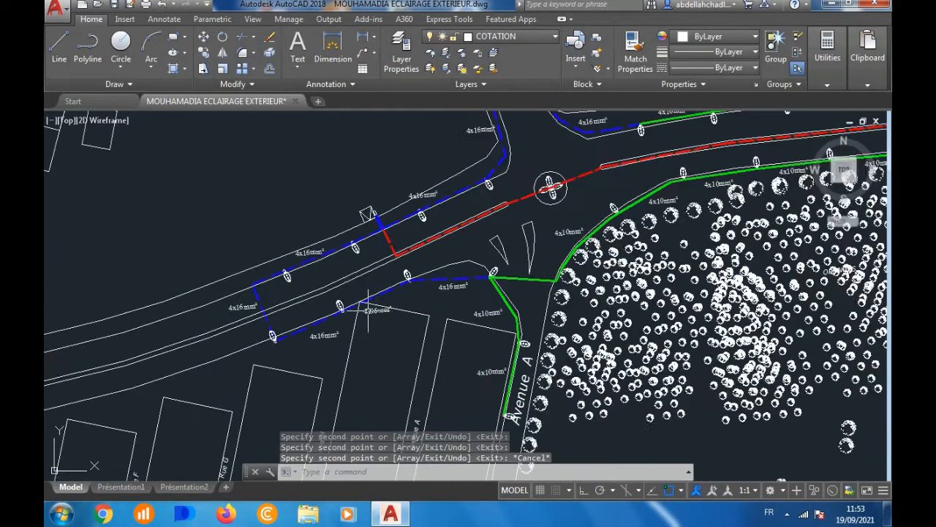
{"action": "scroll", "coordinate": [618, 223], "scroll_direction": "up", "scroll_amount": 4}
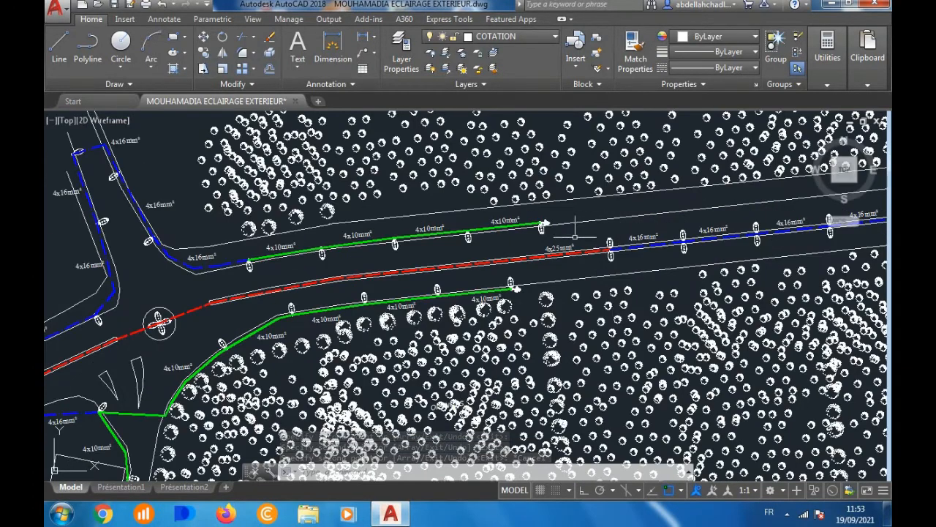
{"action": "scroll", "coordinate": [519, 253], "scroll_direction": "up", "scroll_amount": 5}
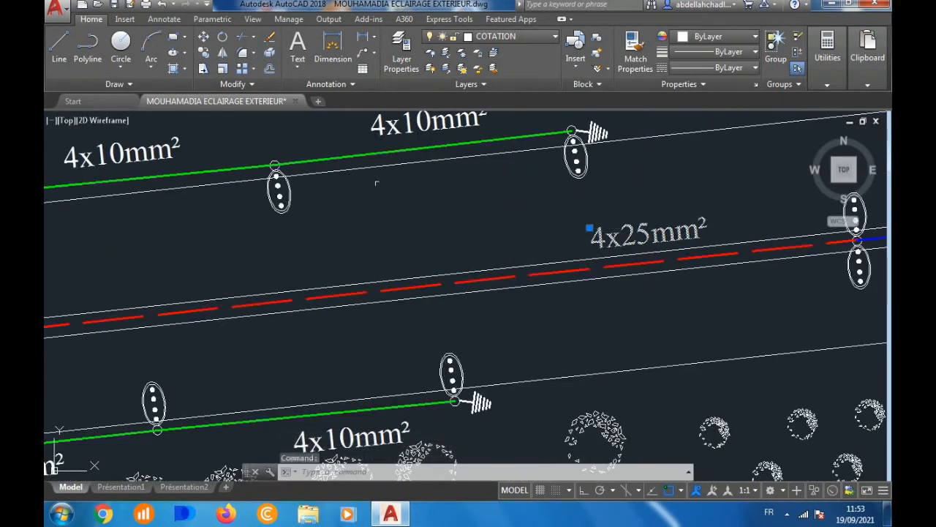
{"action": "left_click", "coordinate": [204, 53]}
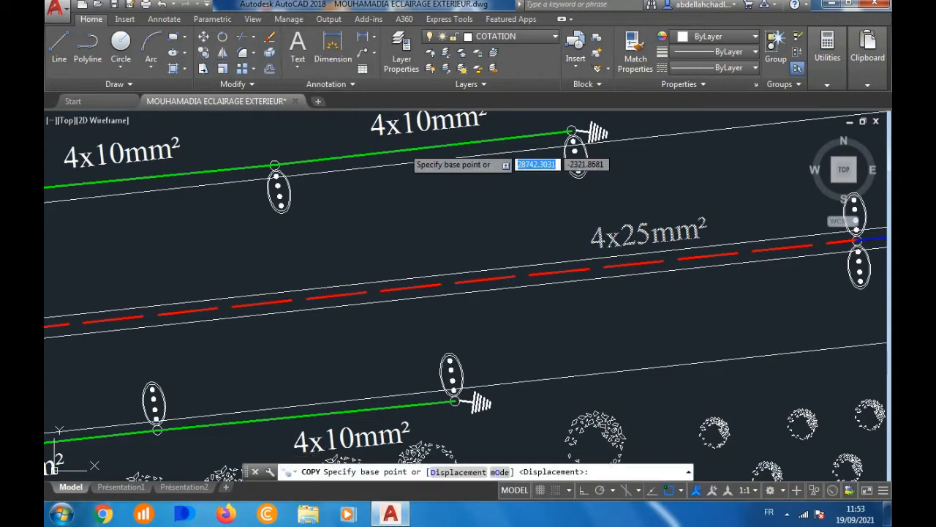
{"action": "left_click", "coordinate": [651, 233]}
{"action": "scroll", "coordinate": [653, 250], "scroll_direction": "down", "scroll_amount": 5}
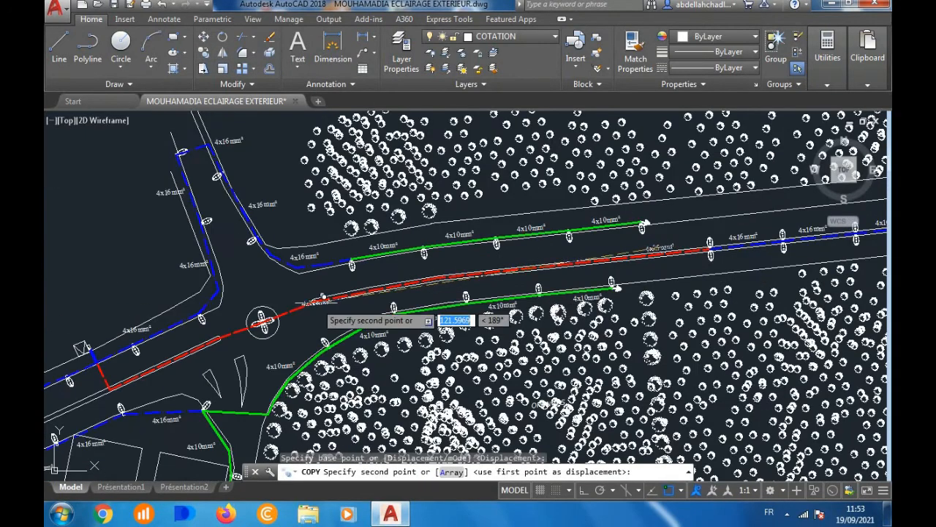
{"action": "scroll", "coordinate": [333, 307], "scroll_direction": "up", "scroll_amount": 5}
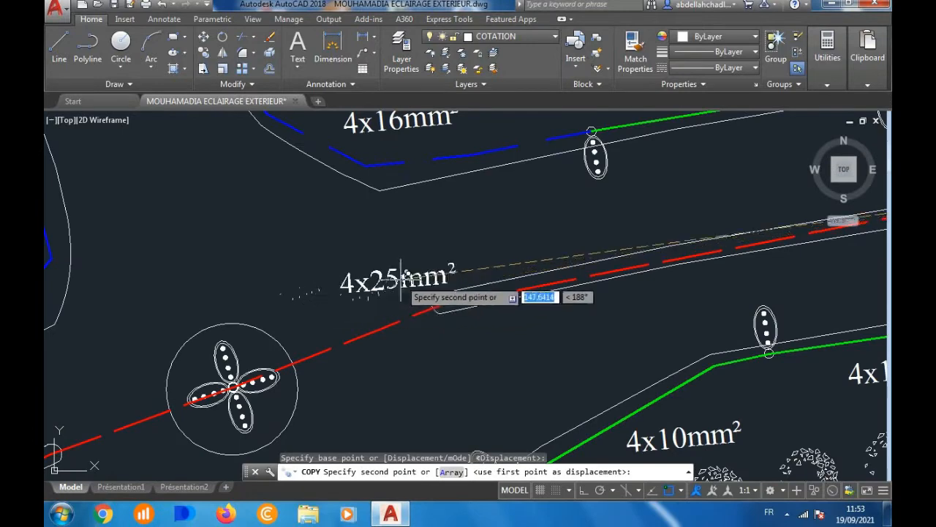
{"action": "left_click", "coordinate": [571, 256]}
{"action": "scroll", "coordinate": [571, 256], "scroll_direction": "down", "scroll_amount": 5}
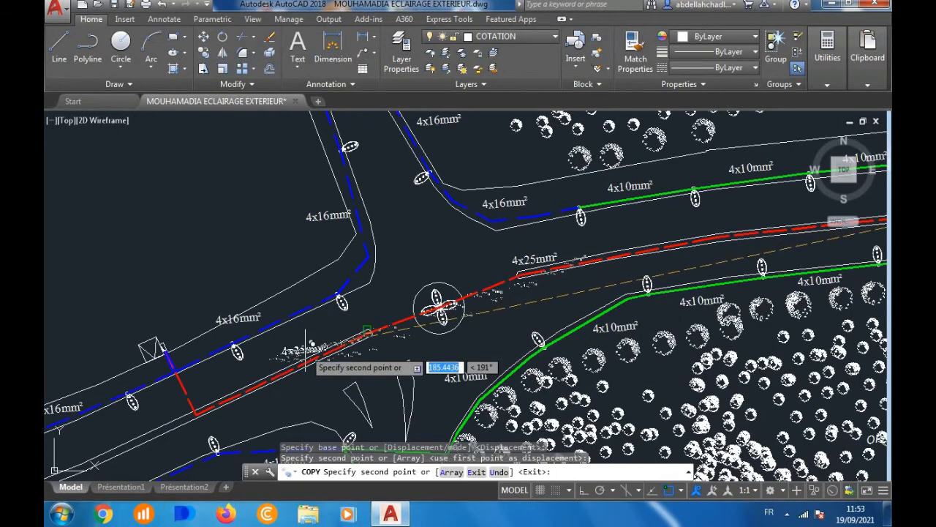
{"action": "scroll", "coordinate": [300, 346], "scroll_direction": "up", "scroll_amount": 3}
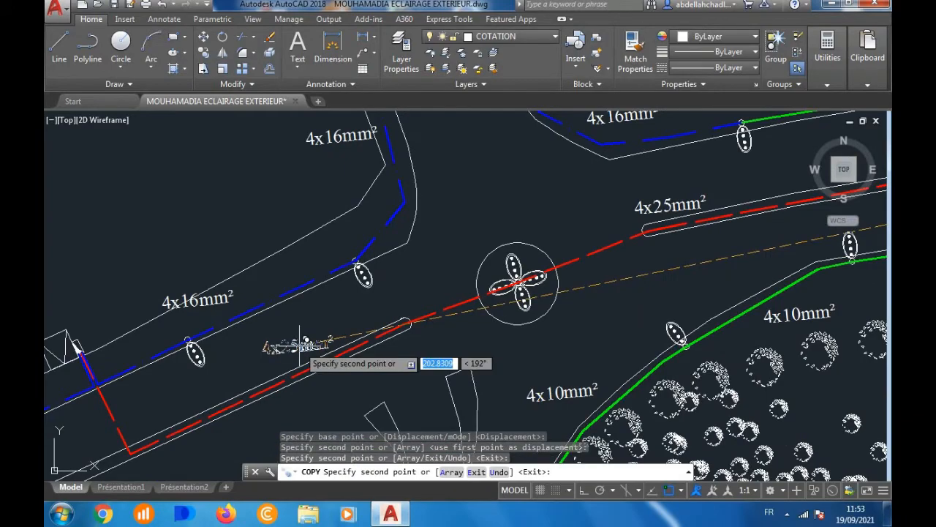
{"action": "key", "text": "Escape"}
{"action": "scroll", "coordinate": [439, 300], "scroll_direction": "down", "scroll_amount": 4}
{"action": "scroll", "coordinate": [465, 290], "scroll_direction": "up", "scroll_amount": 2}
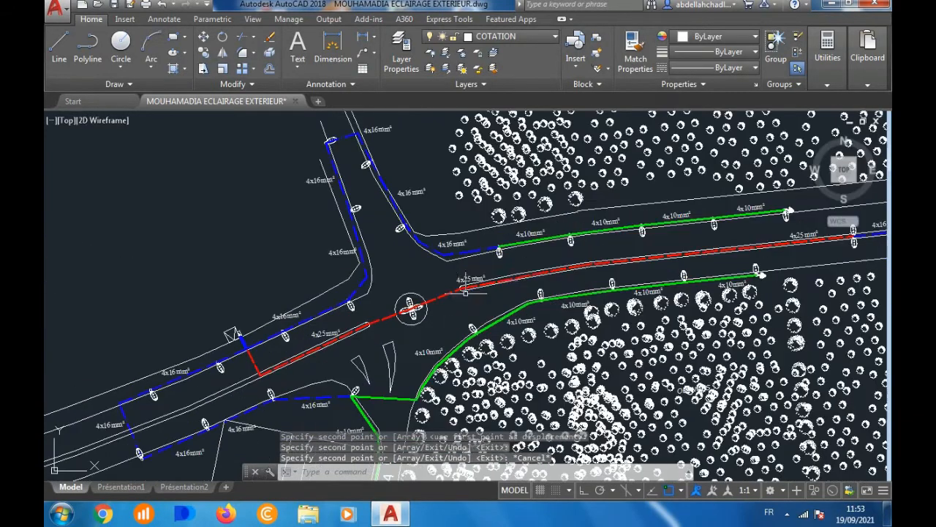
Step: Add an aligned dimension below the first blue cable span, between the two double lamp posts east of the red cable's end
{"action": "scroll", "coordinate": [466, 291], "scroll_direction": "down", "scroll_amount": 3}
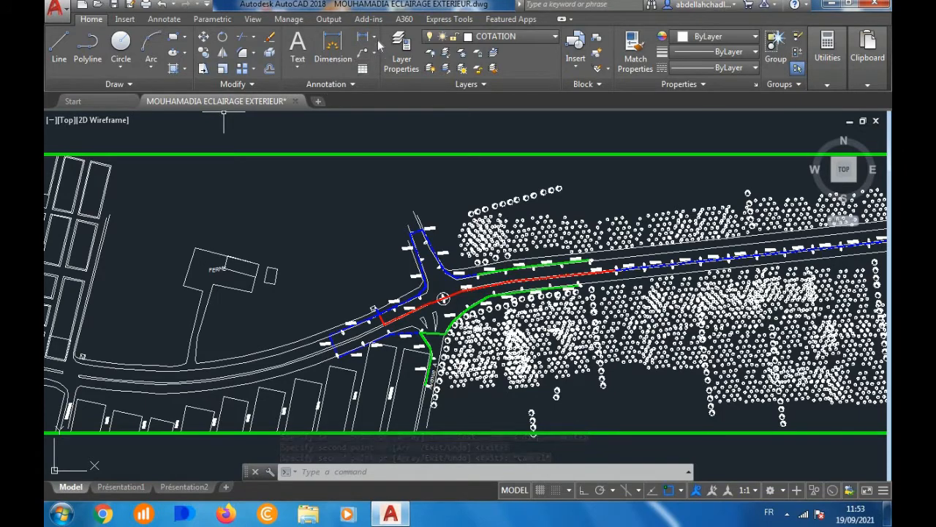
{"action": "left_click", "coordinate": [375, 38]}
{"action": "left_click", "coordinate": [387, 80]}
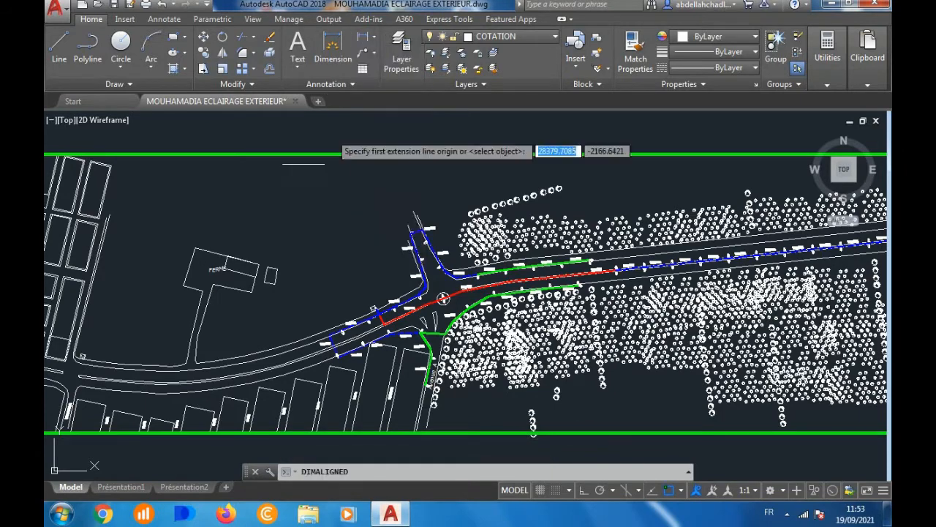
{"action": "scroll", "coordinate": [797, 219], "scroll_direction": "down", "scroll_amount": 2}
{"action": "scroll", "coordinate": [541, 238], "scroll_direction": "up", "scroll_amount": 6}
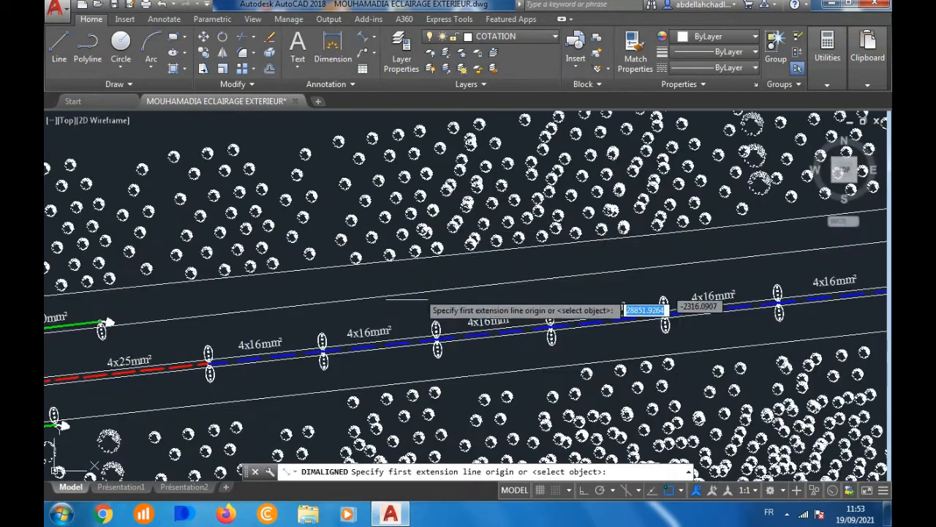
{"action": "scroll", "coordinate": [209, 361], "scroll_direction": "up", "scroll_amount": 8}
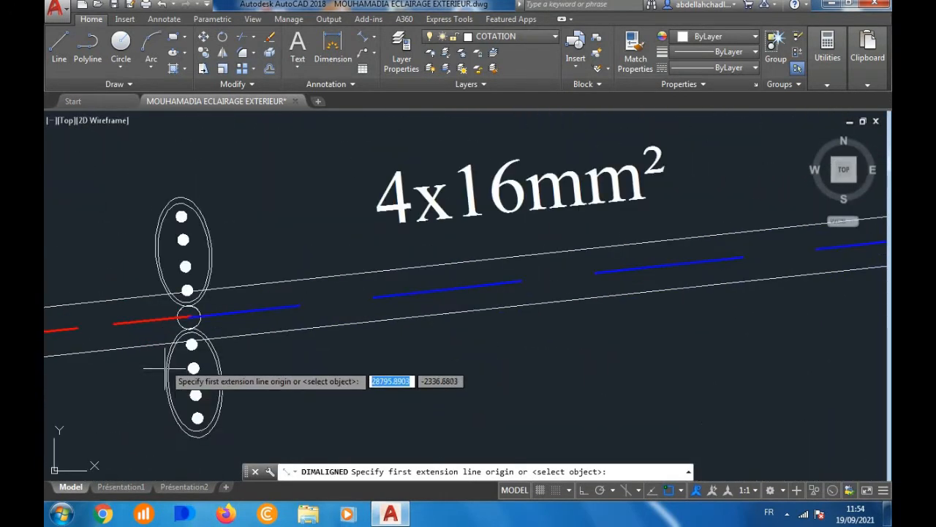
{"action": "left_click", "coordinate": [187, 316]}
{"action": "scroll", "coordinate": [187, 316], "scroll_direction": "down", "scroll_amount": 4}
{"action": "scroll", "coordinate": [474, 291], "scroll_direction": "up", "scroll_amount": 6}
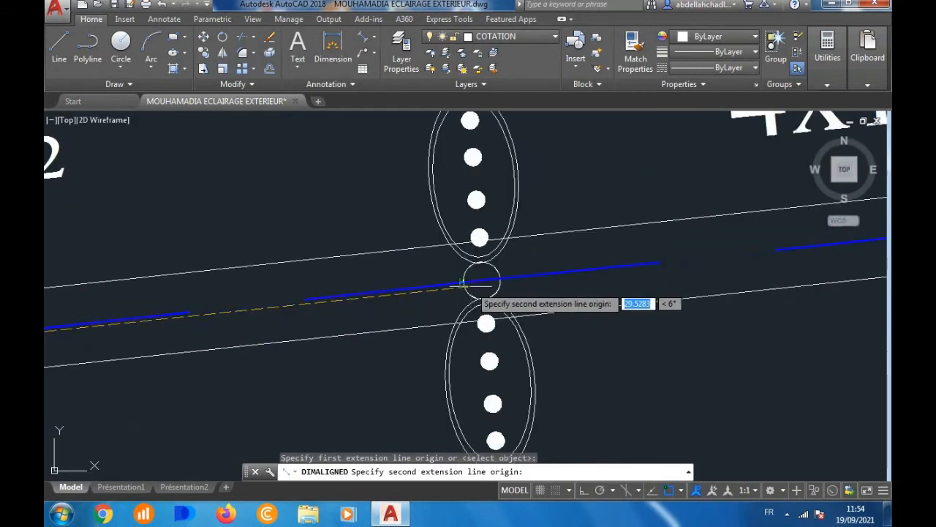
{"action": "left_click", "coordinate": [480, 281]}
{"action": "scroll", "coordinate": [481, 288], "scroll_direction": "down", "scroll_amount": 3}
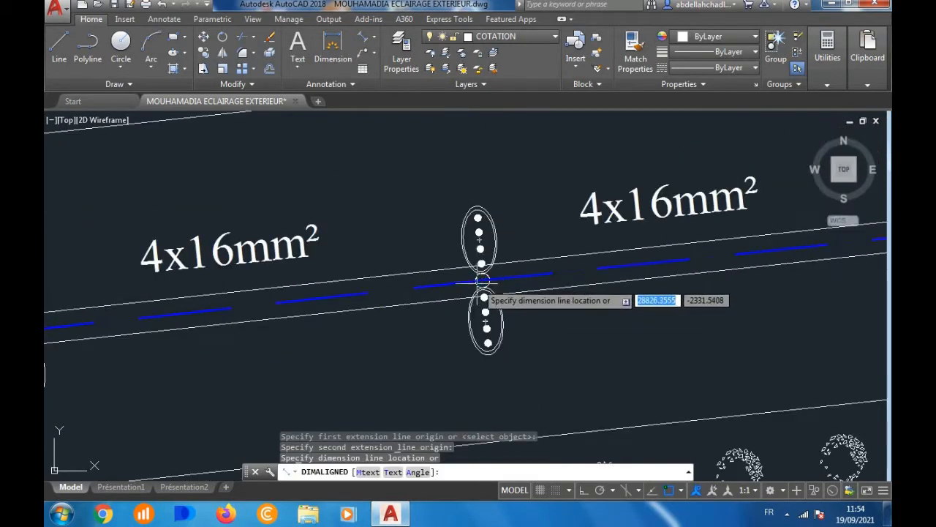
{"action": "left_click", "coordinate": [400, 345]}
{"action": "scroll", "coordinate": [421, 367], "scroll_direction": "down", "scroll_amount": 4}
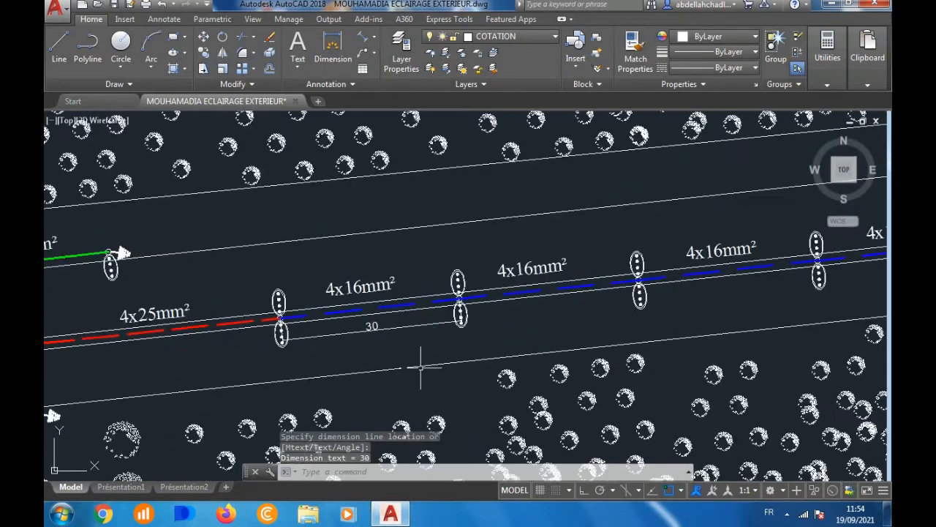
Step: Add an aligned dimension below the middle 4x16mm² span of the eastern blue cable, between the circle centres of two double lamp posts
{"action": "left_click", "coordinate": [383, 329]}
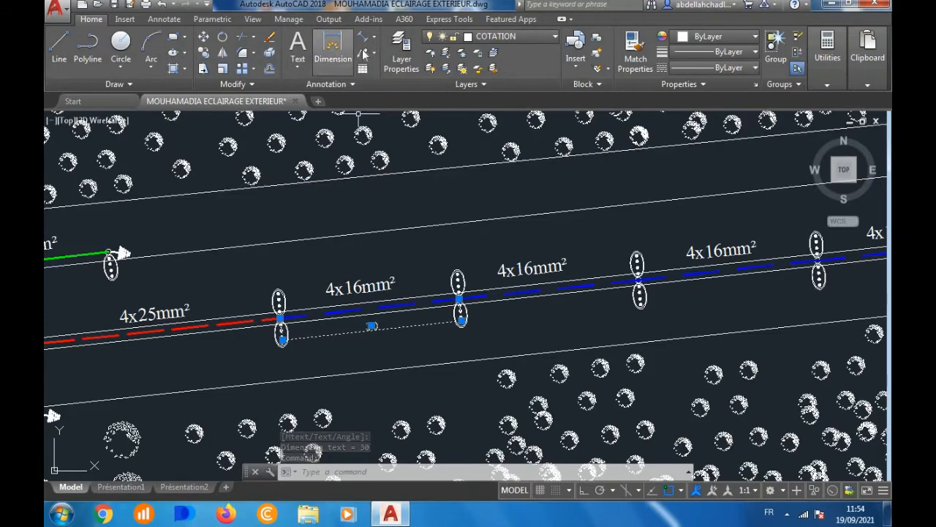
{"action": "left_click", "coordinate": [364, 39]}
{"action": "scroll", "coordinate": [446, 201], "scroll_direction": "down", "scroll_amount": 3}
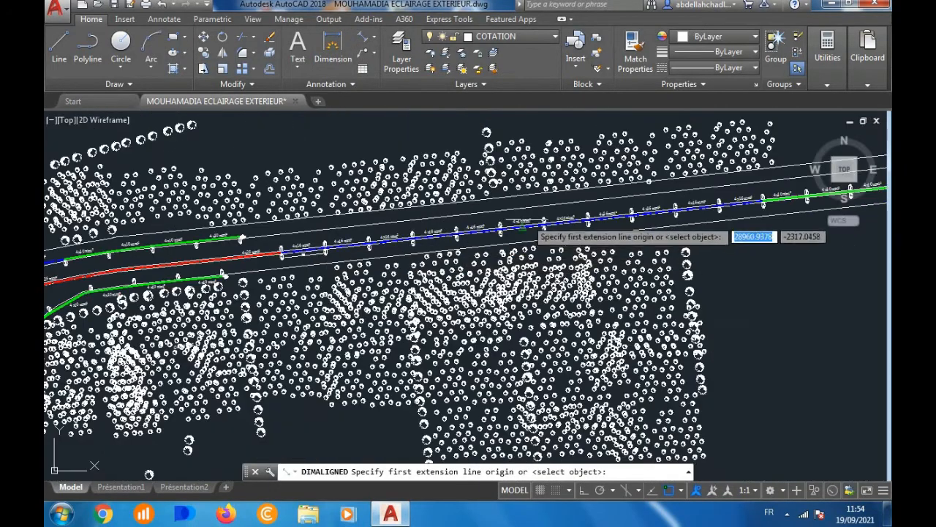
{"action": "scroll", "coordinate": [522, 234], "scroll_direction": "up", "scroll_amount": 5}
{"action": "scroll", "coordinate": [468, 248], "scroll_direction": "up", "scroll_amount": 3}
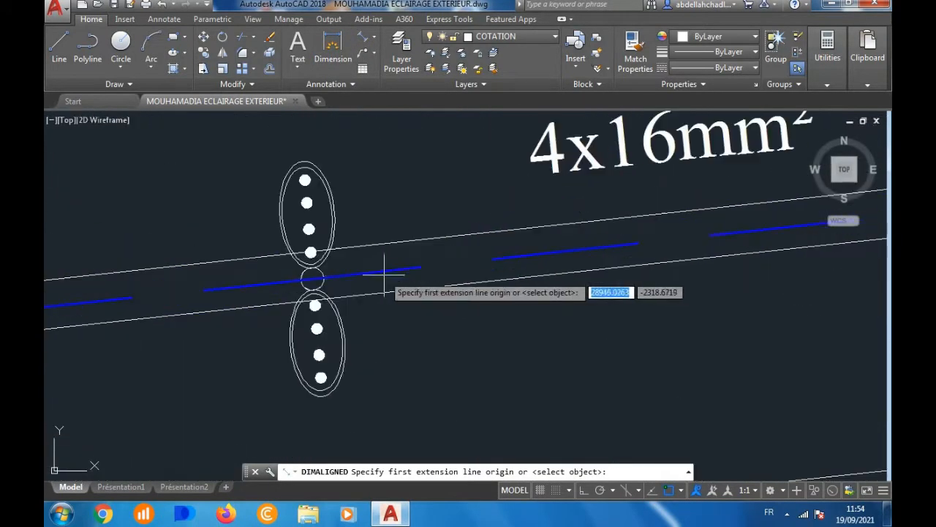
{"action": "left_click", "coordinate": [311, 279]}
{"action": "scroll", "coordinate": [309, 282], "scroll_direction": "down", "scroll_amount": 3}
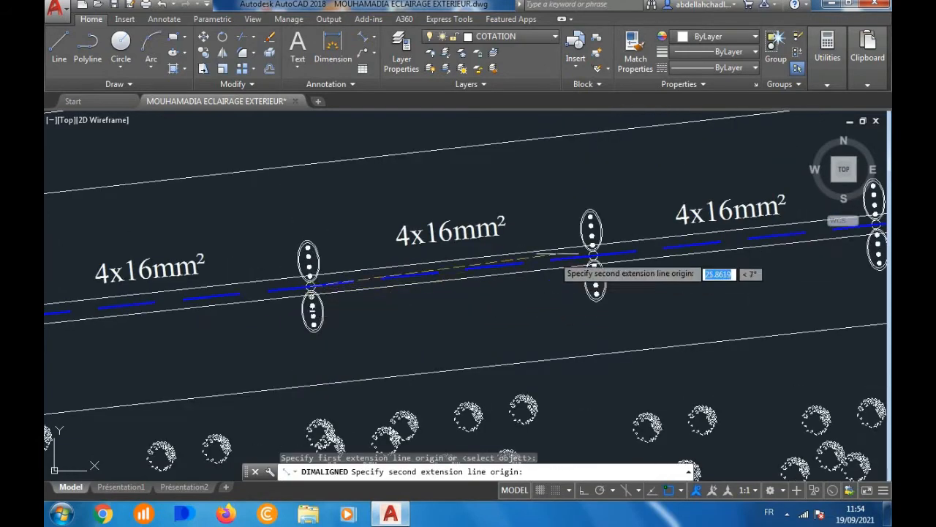
{"action": "scroll", "coordinate": [578, 256], "scroll_direction": "up", "scroll_amount": 3}
{"action": "left_click", "coordinate": [660, 266]}
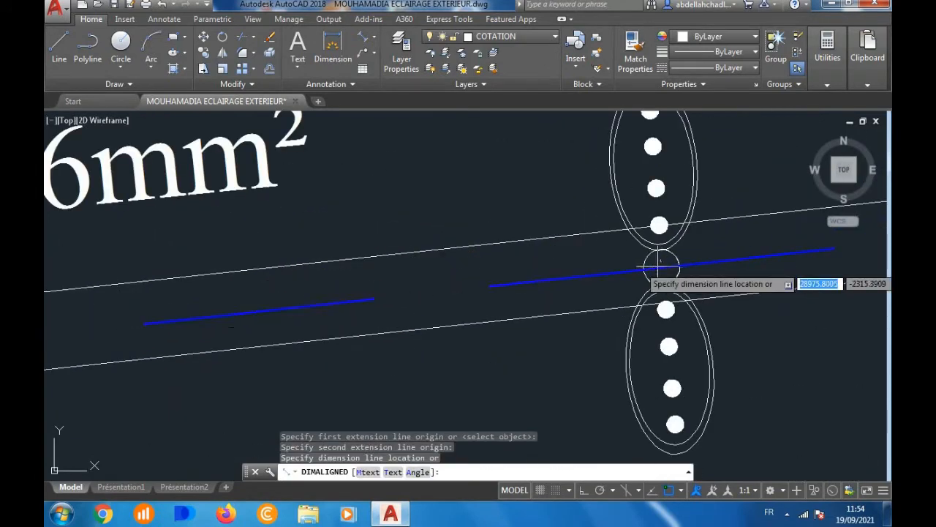
{"action": "scroll", "coordinate": [658, 271], "scroll_direction": "down", "scroll_amount": 3}
{"action": "left_click", "coordinate": [556, 323]}
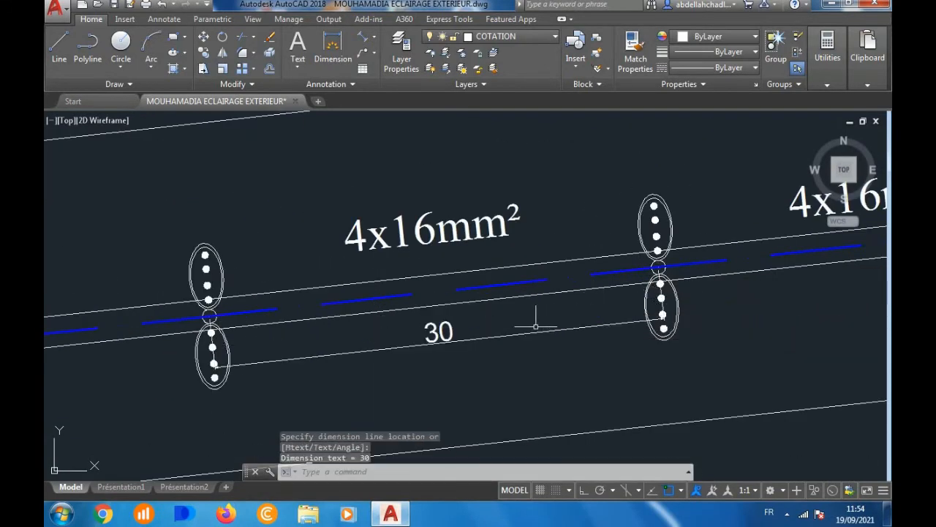
Step: Add an aligned dimension below the second-to-last blue span before the eastern green cable, between the circle centres of its two double lamp posts
{"action": "scroll", "coordinate": [316, 188], "scroll_direction": "down", "scroll_amount": 3}
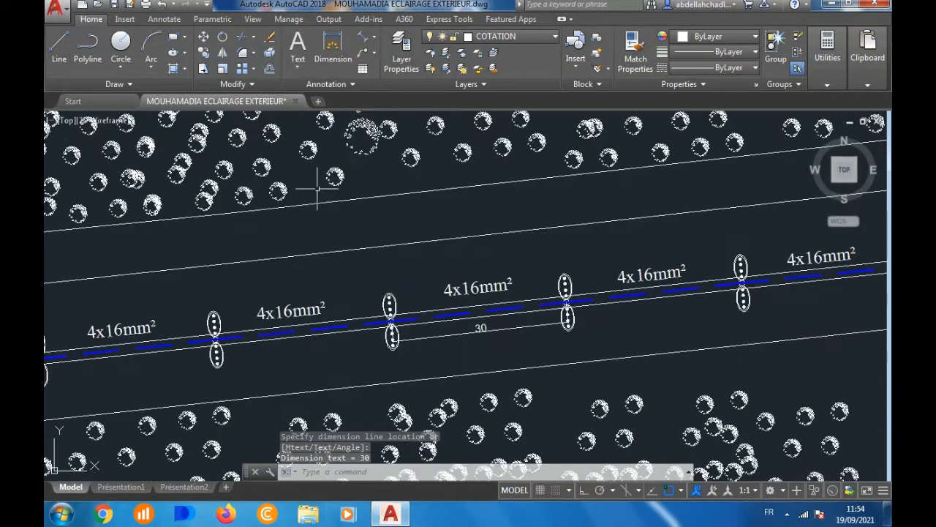
{"action": "left_click", "coordinate": [203, 53]}
{"action": "scroll", "coordinate": [163, 212], "scroll_direction": "down", "scroll_amount": 3}
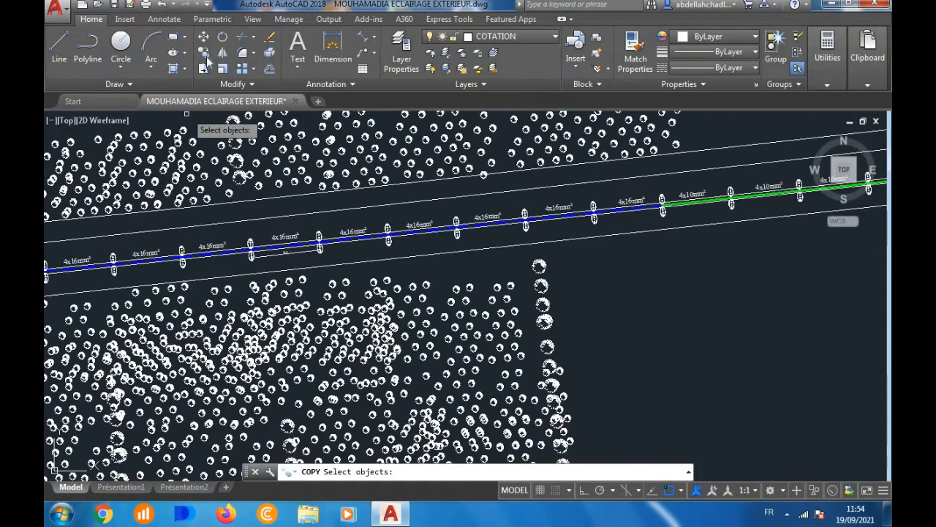
{"action": "left_click", "coordinate": [362, 38]}
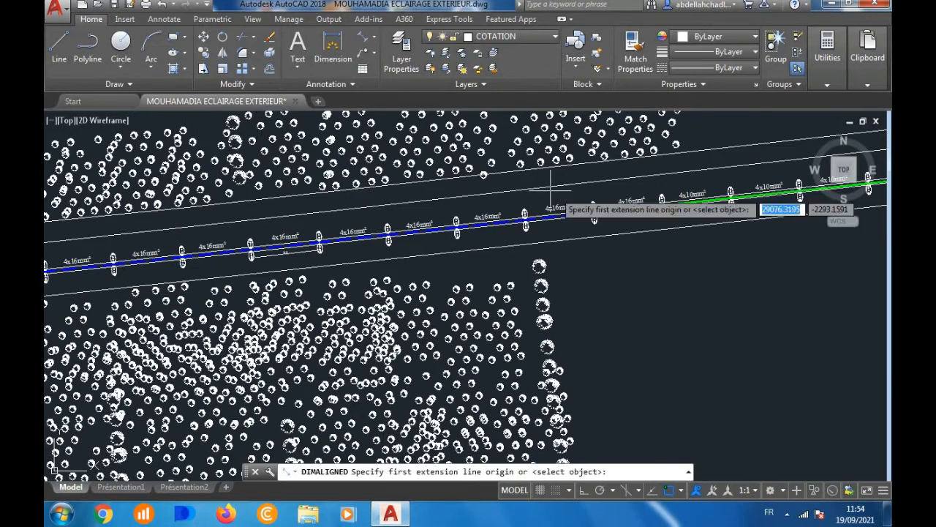
{"action": "scroll", "coordinate": [553, 193], "scroll_direction": "up", "scroll_amount": 3}
{"action": "scroll", "coordinate": [512, 263], "scroll_direction": "up", "scroll_amount": 3}
{"action": "scroll", "coordinate": [413, 271], "scroll_direction": "up", "scroll_amount": 3}
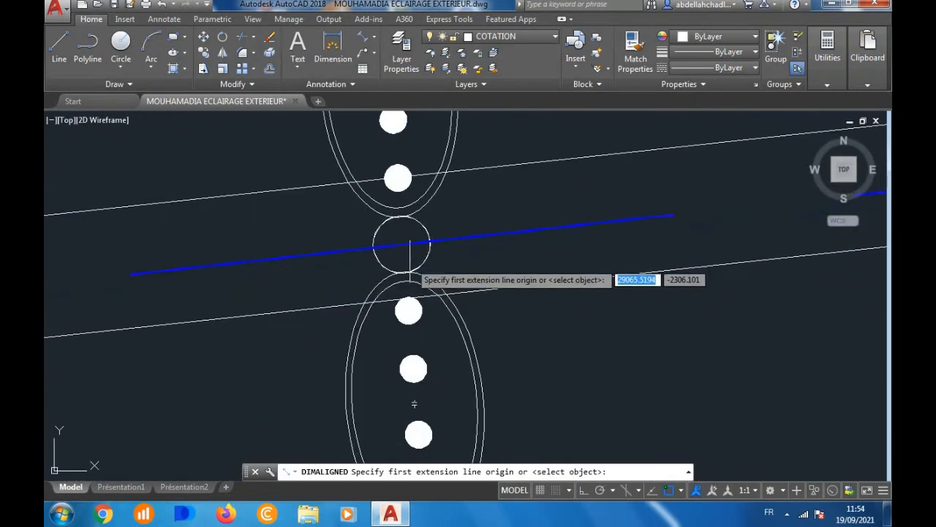
{"action": "left_click", "coordinate": [402, 244]}
{"action": "scroll", "coordinate": [402, 244], "scroll_direction": "down", "scroll_amount": 2}
{"action": "scroll", "coordinate": [377, 267], "scroll_direction": "down", "scroll_amount": 3}
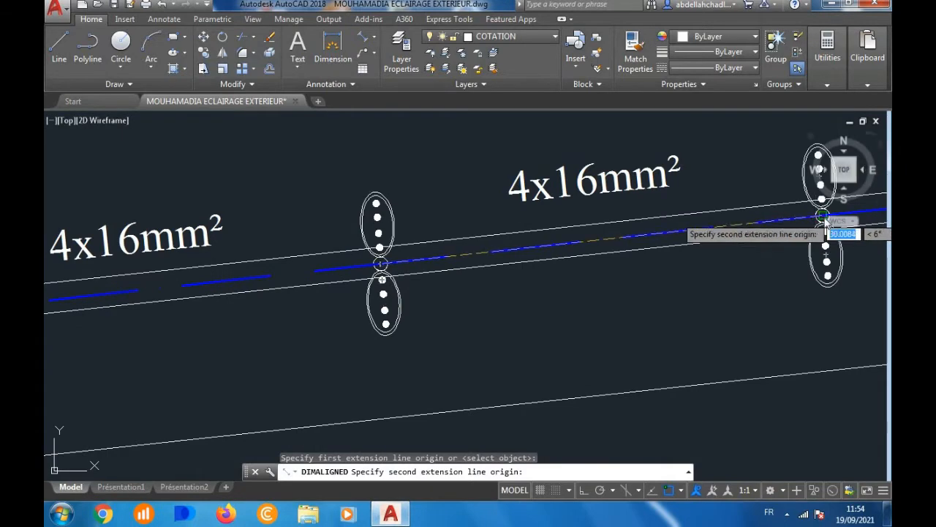
{"action": "scroll", "coordinate": [505, 337], "scroll_direction": "down", "scroll_amount": 5}
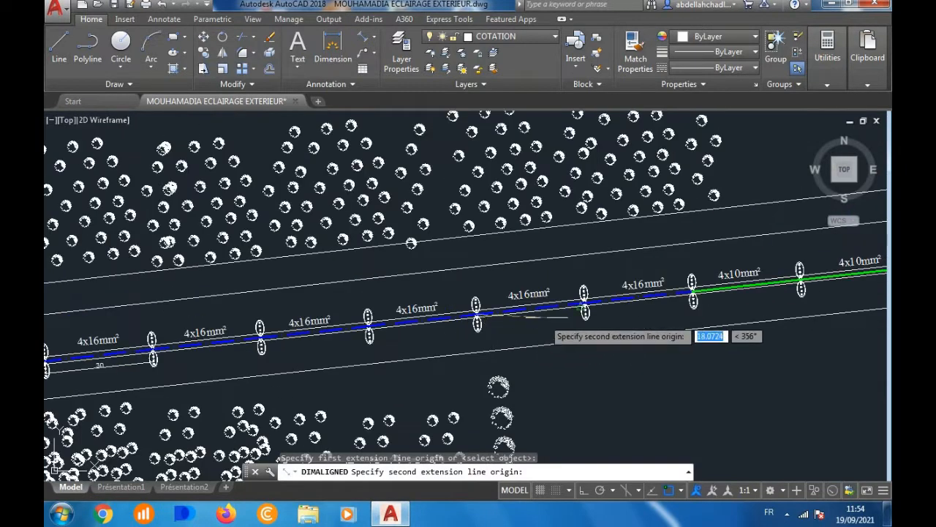
{"action": "scroll", "coordinate": [569, 316], "scroll_direction": "up", "scroll_amount": 6}
{"action": "scroll", "coordinate": [570, 317], "scroll_direction": "up", "scroll_amount": 4}
{"action": "left_click", "coordinate": [572, 367]}
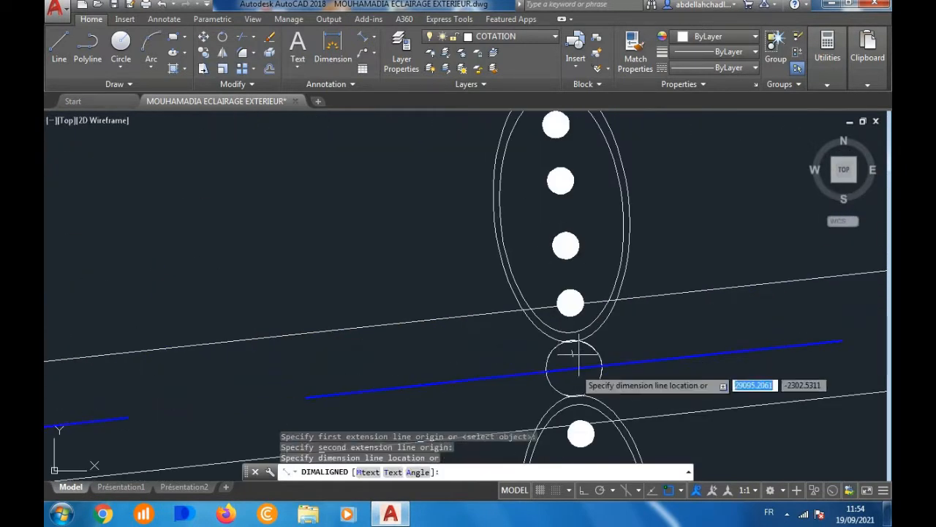
{"action": "scroll", "coordinate": [578, 344], "scroll_direction": "down", "scroll_amount": 5}
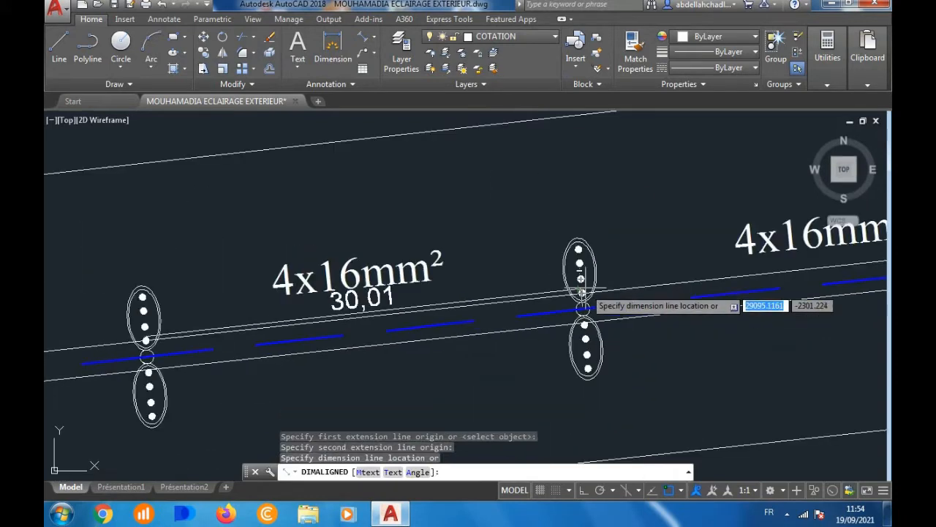
{"action": "left_click", "coordinate": [520, 360]}
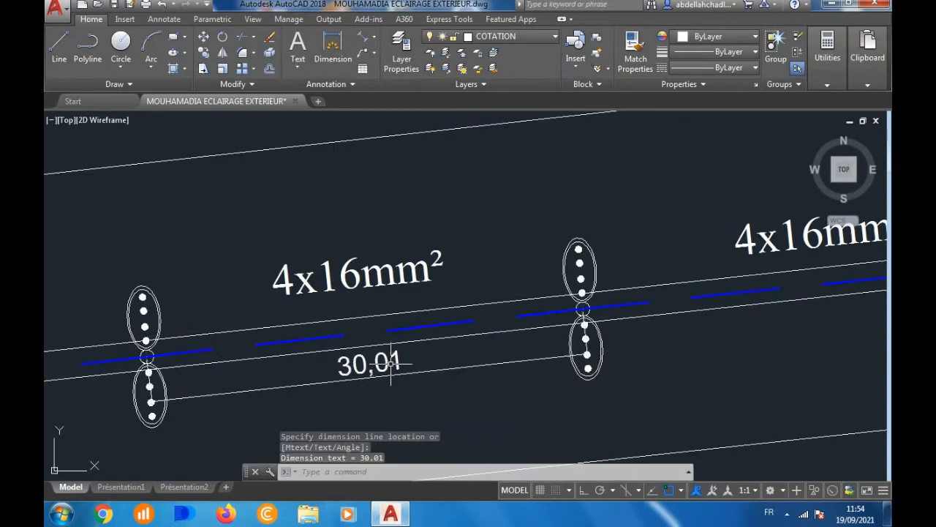
Step: Override the text of the aligned dimension on the second-to-last blue span with 30
{"action": "scroll", "coordinate": [384, 369], "scroll_direction": "up", "scroll_amount": 5}
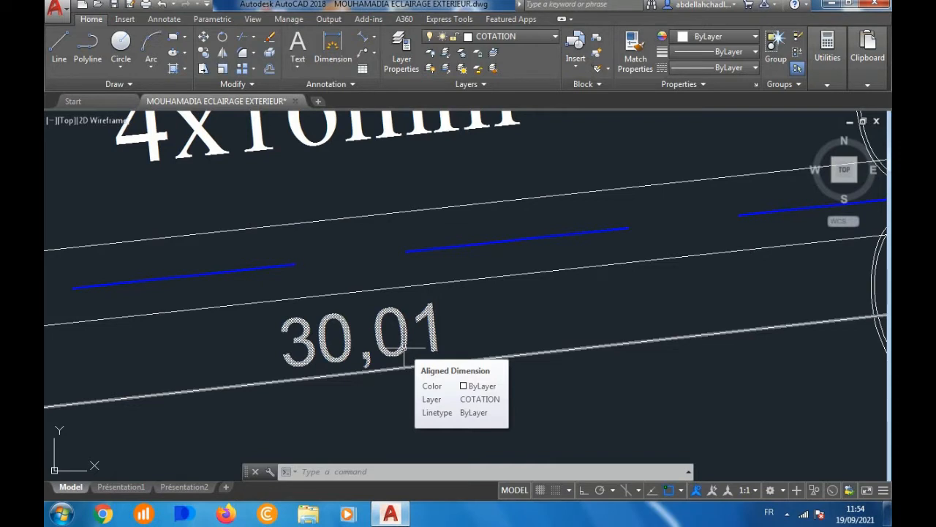
{"action": "left_click", "coordinate": [405, 359]}
{"action": "right_click", "coordinate": [405, 358]}
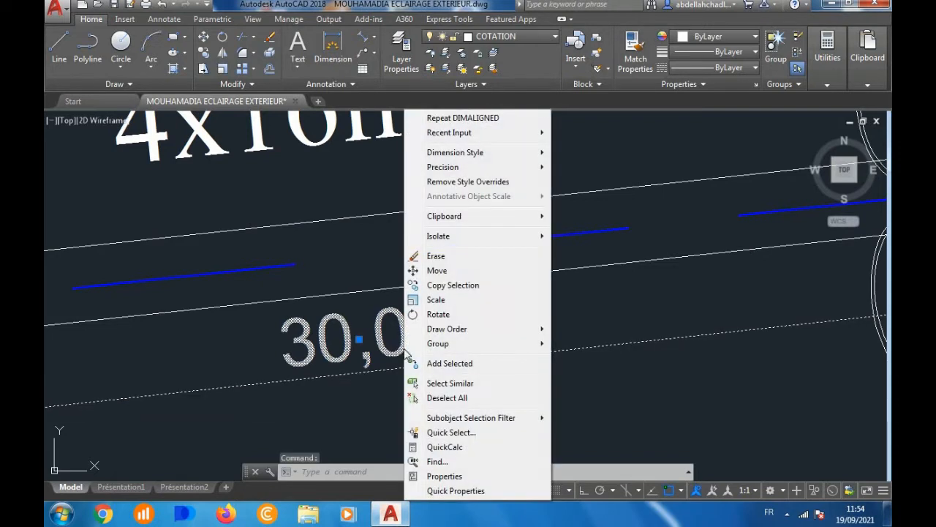
{"action": "left_click", "coordinate": [422, 475]}
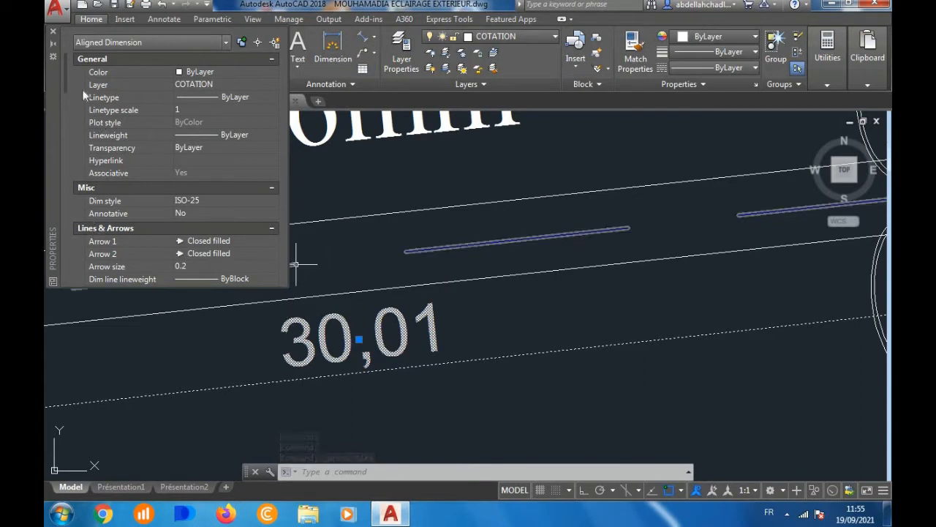
{"action": "left_click_drag", "start_coordinate": [64, 75], "coordinate": [62, 96]}
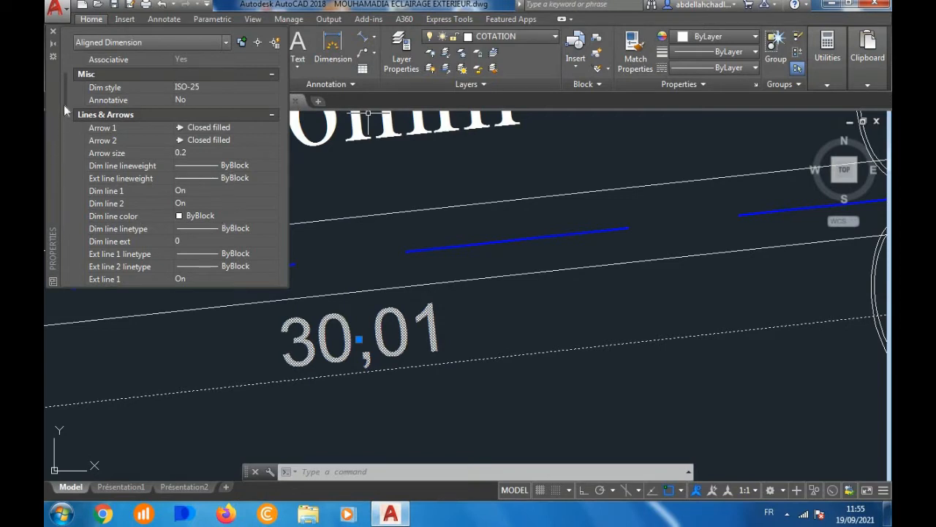
{"action": "left_click_drag", "start_coordinate": [66, 102], "coordinate": [51, 176]}
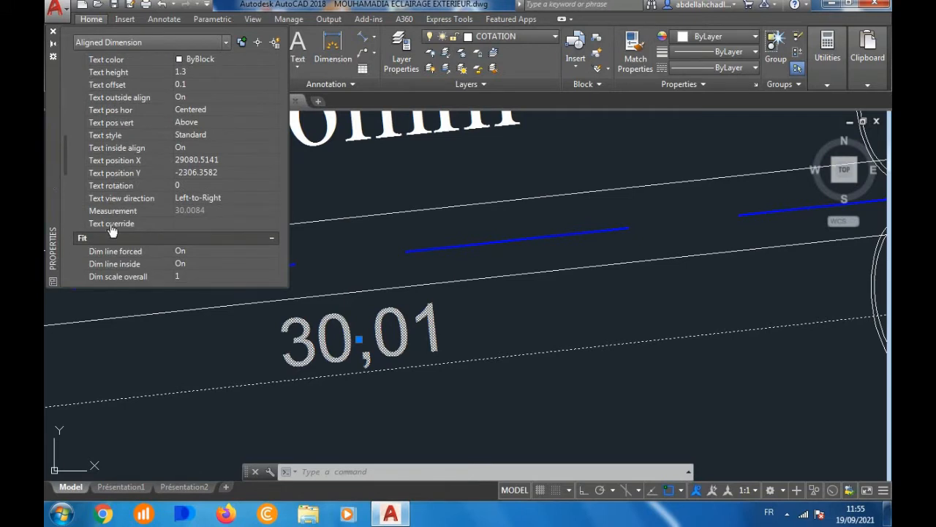
{"action": "left_click", "coordinate": [189, 223]}
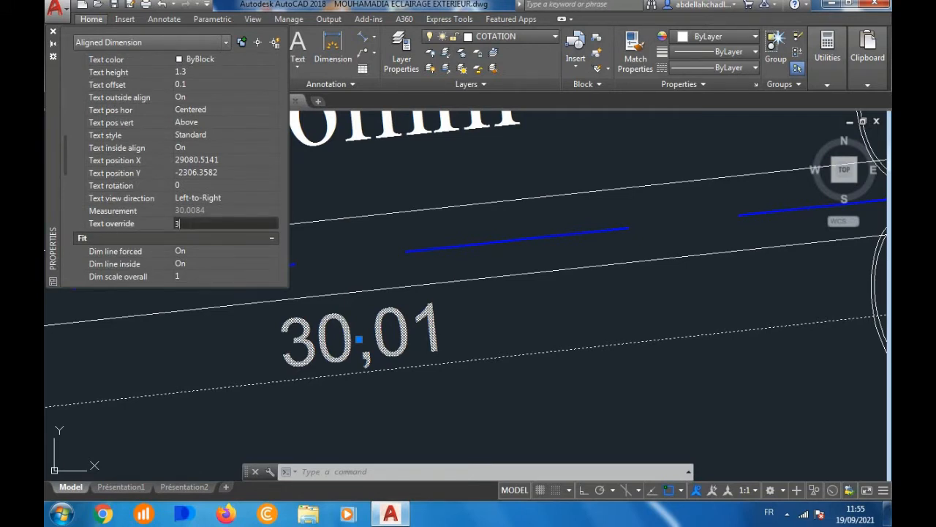
{"action": "type", "text": "30"}
{"action": "key", "text": "Return"}
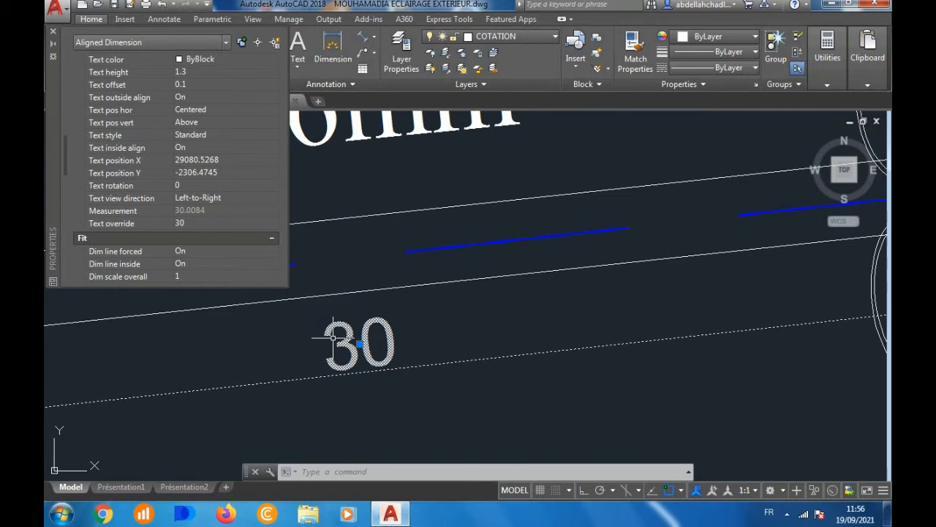
{"action": "left_click", "coordinate": [54, 35]}
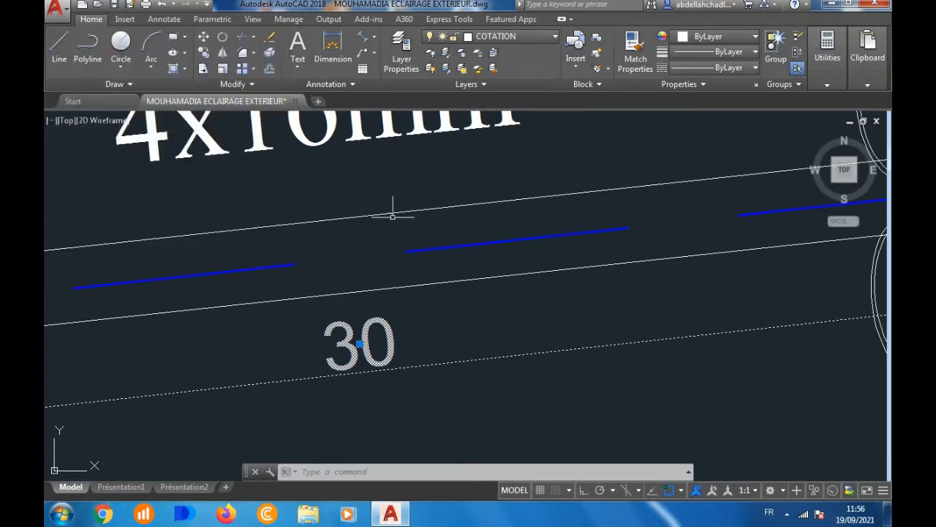
Step: Examine the dimensioned spans towards the east end, the Avenue A cable junction, and the labels and lamp posts around the roundabout
{"action": "scroll", "coordinate": [450, 289], "scroll_direction": "down", "scroll_amount": 5}
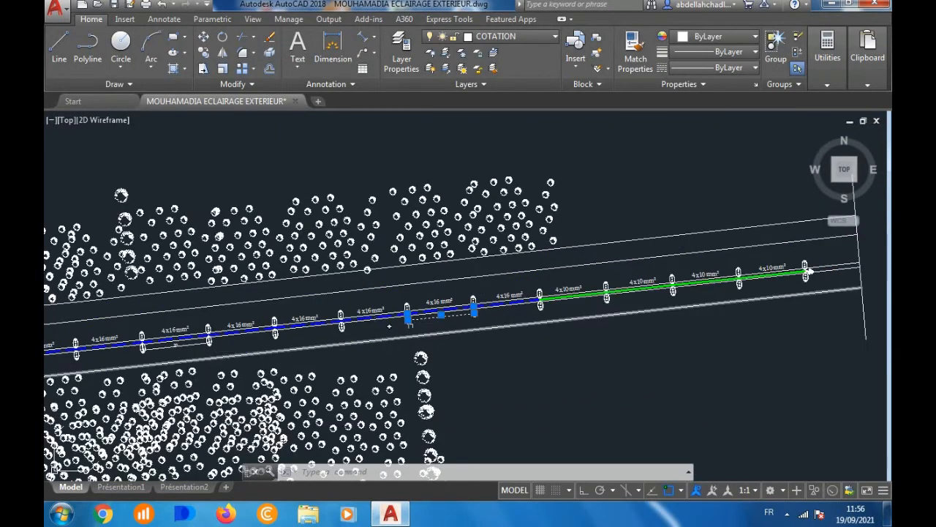
{"action": "scroll", "coordinate": [442, 325], "scroll_direction": "up", "scroll_amount": 5}
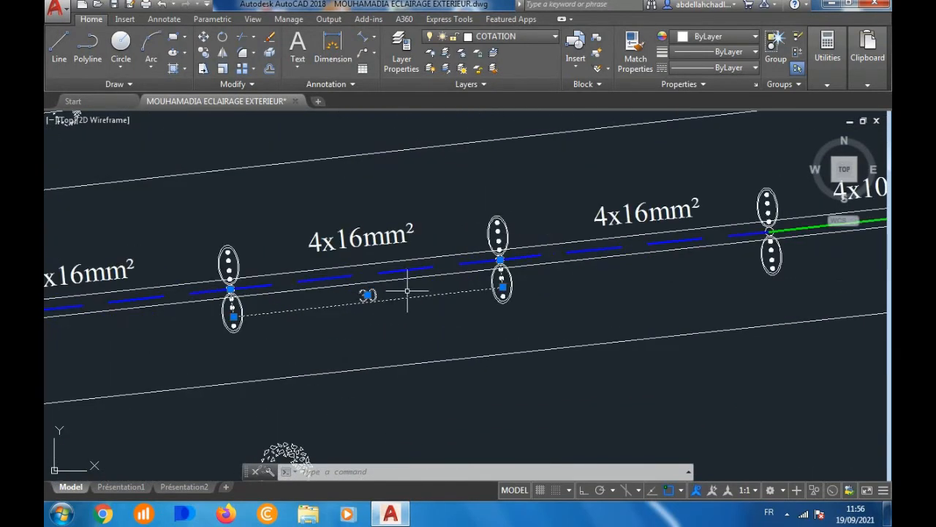
{"action": "scroll", "coordinate": [406, 290], "scroll_direction": "down", "scroll_amount": 5}
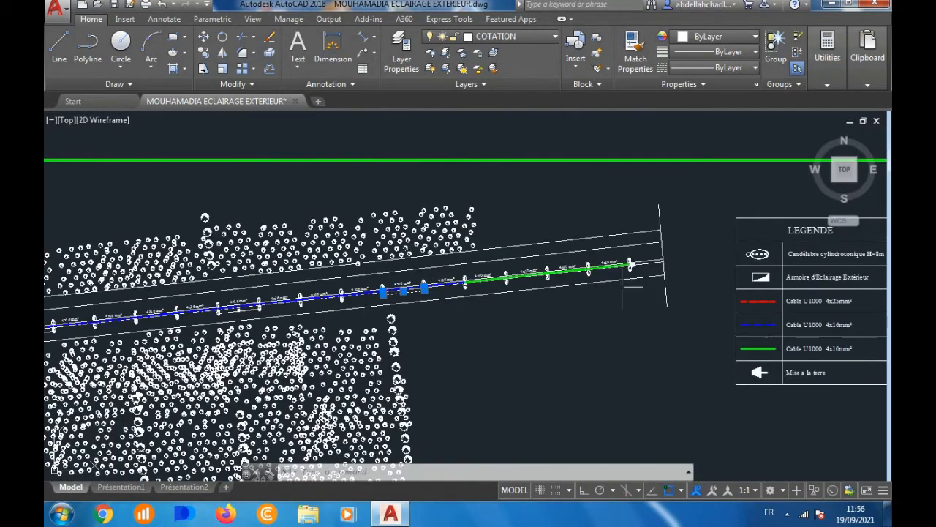
{"action": "scroll", "coordinate": [629, 276], "scroll_direction": "down", "scroll_amount": 4}
{"action": "scroll", "coordinate": [259, 302], "scroll_direction": "up", "scroll_amount": 6}
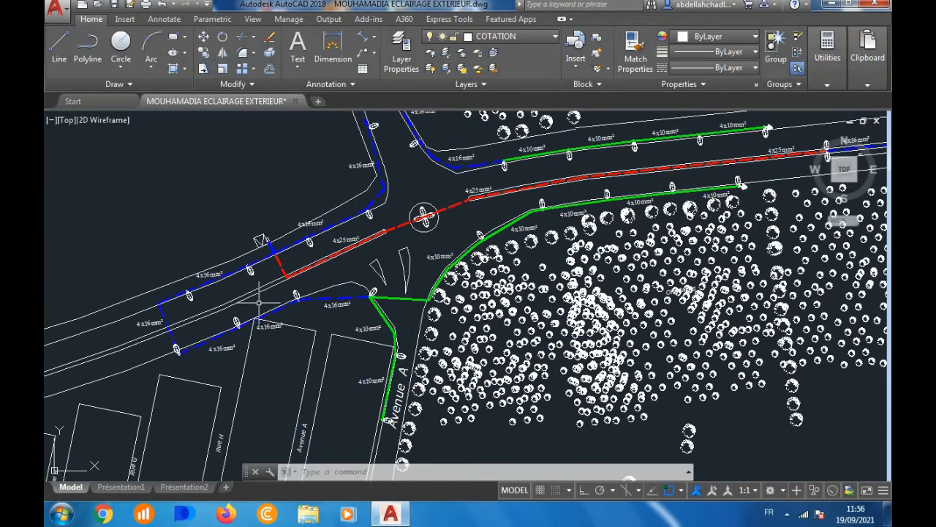
{"action": "scroll", "coordinate": [373, 296], "scroll_direction": "up", "scroll_amount": 10}
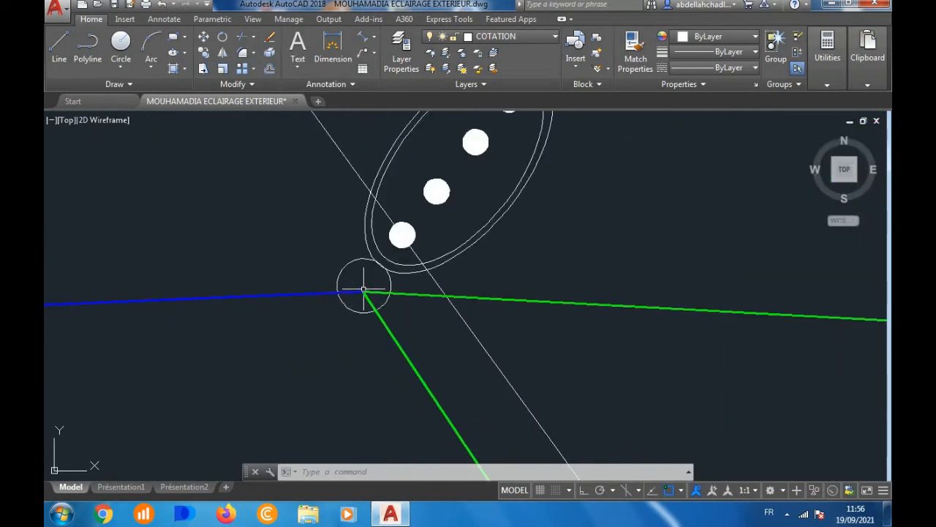
{"action": "scroll", "coordinate": [361, 295], "scroll_direction": "down", "scroll_amount": 5}
{"action": "scroll", "coordinate": [364, 289], "scroll_direction": "down", "scroll_amount": 6}
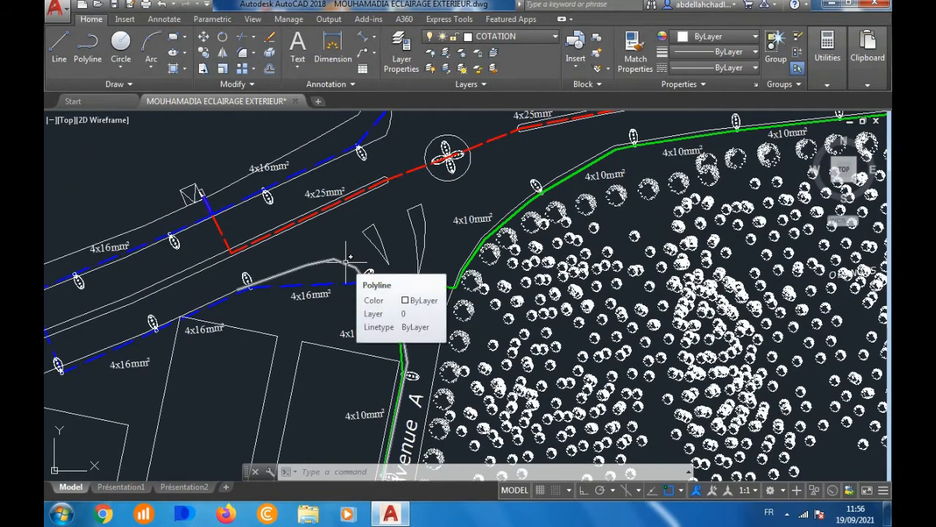
{"action": "scroll", "coordinate": [346, 260], "scroll_direction": "up", "scroll_amount": 3}
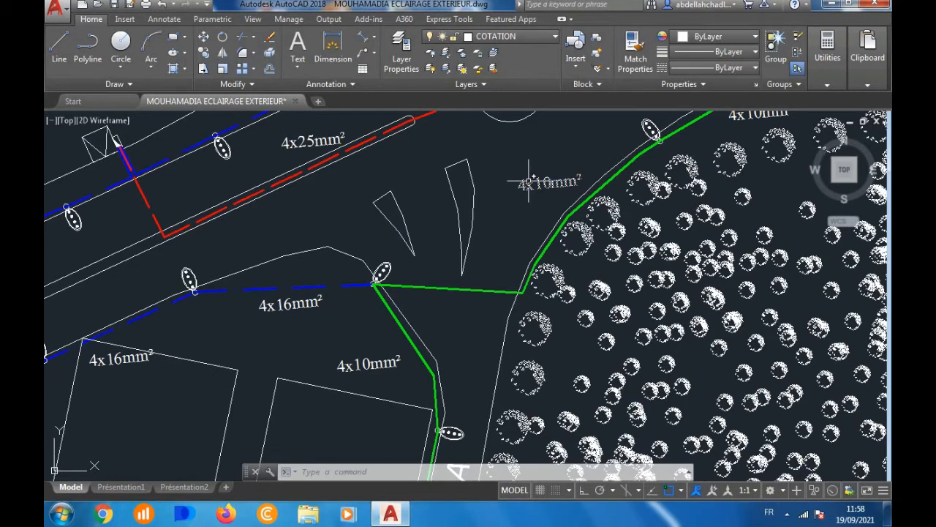
{"action": "mouse_move", "coordinate": [528, 181]}
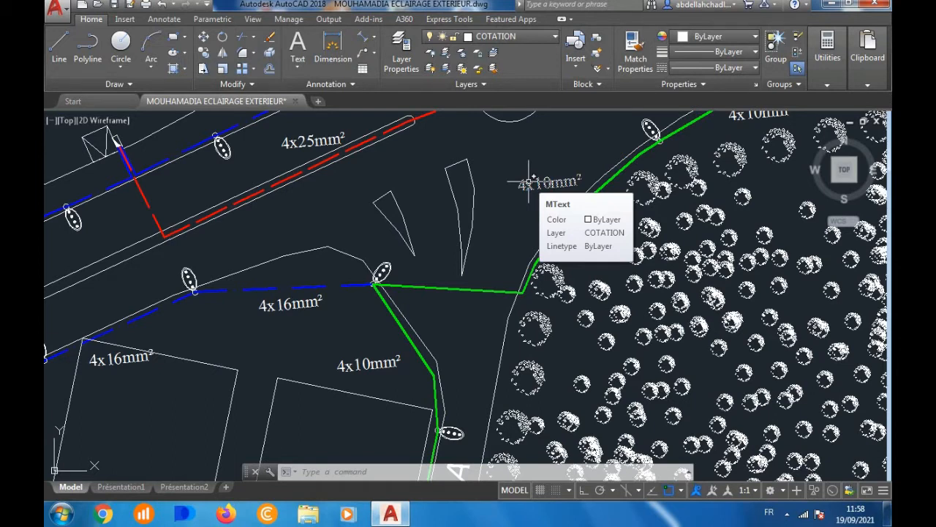
{"action": "scroll", "coordinate": [379, 282], "scroll_direction": "up", "scroll_amount": 2}
{"action": "scroll", "coordinate": [388, 274], "scroll_direction": "down", "scroll_amount": 6}
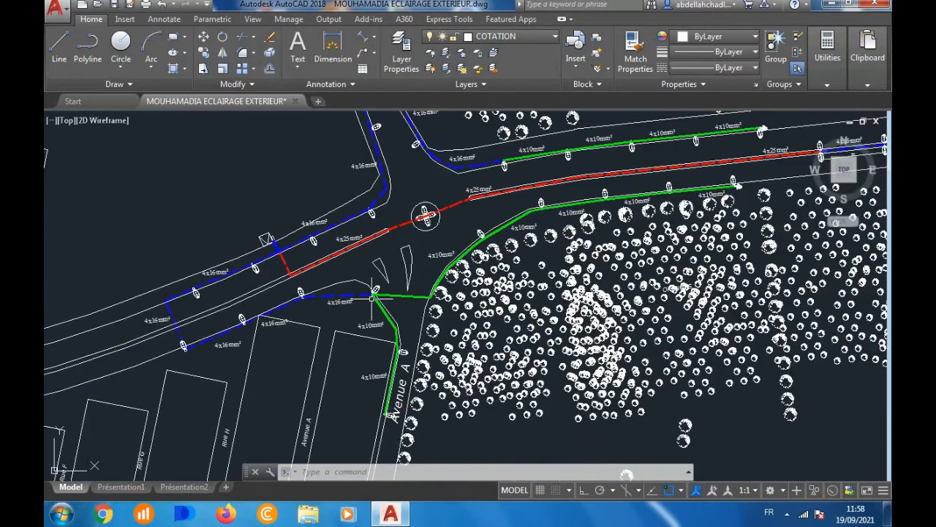
{"action": "scroll", "coordinate": [392, 269], "scroll_direction": "up", "scroll_amount": 8}
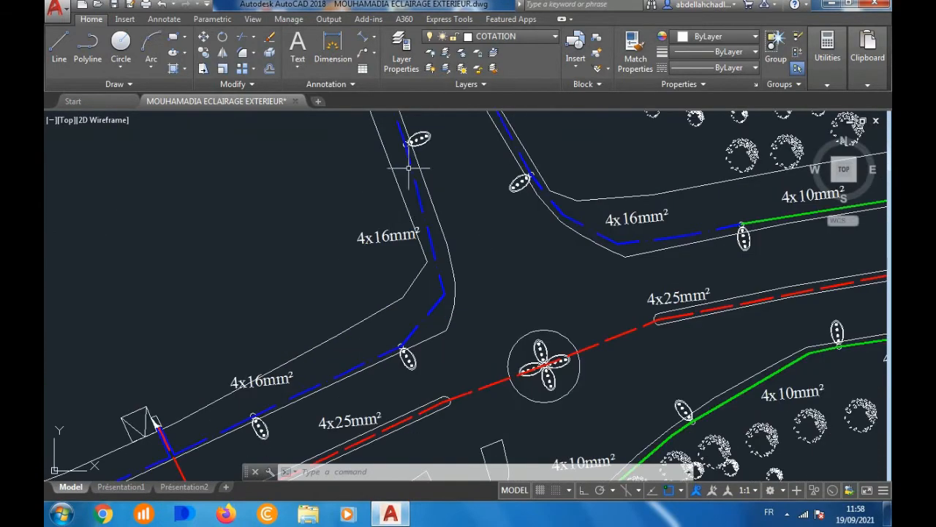
{"action": "left_click", "coordinate": [432, 127]}
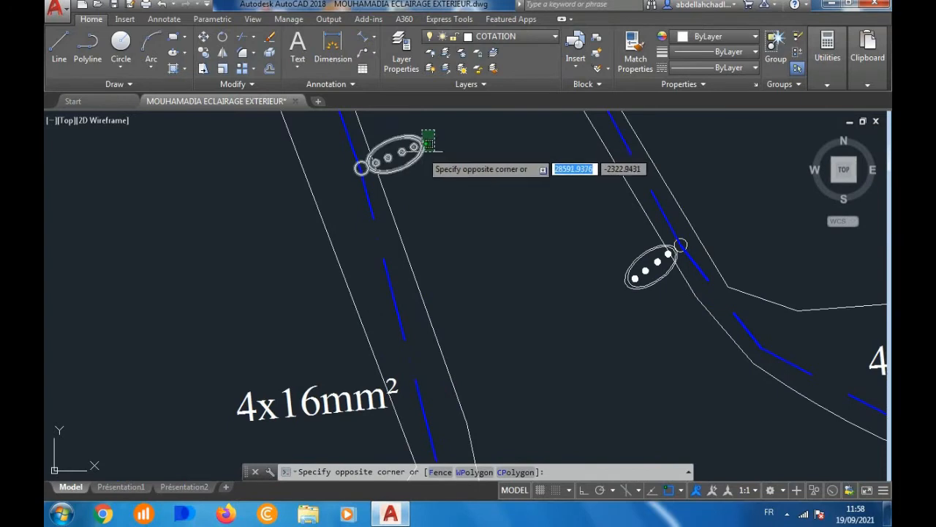
{"action": "left_click", "coordinate": [439, 157]}
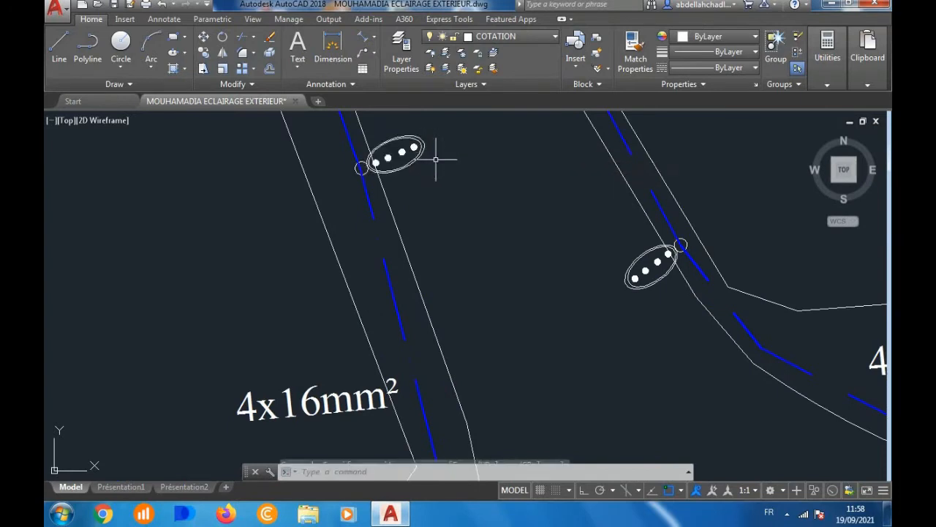
Step: Copy the lamp post midway along the northern side road's western blue cable into the empty area to its west, using its circle centre as base point
{"action": "left_click", "coordinate": [432, 146]}
{"action": "left_click", "coordinate": [422, 142]}
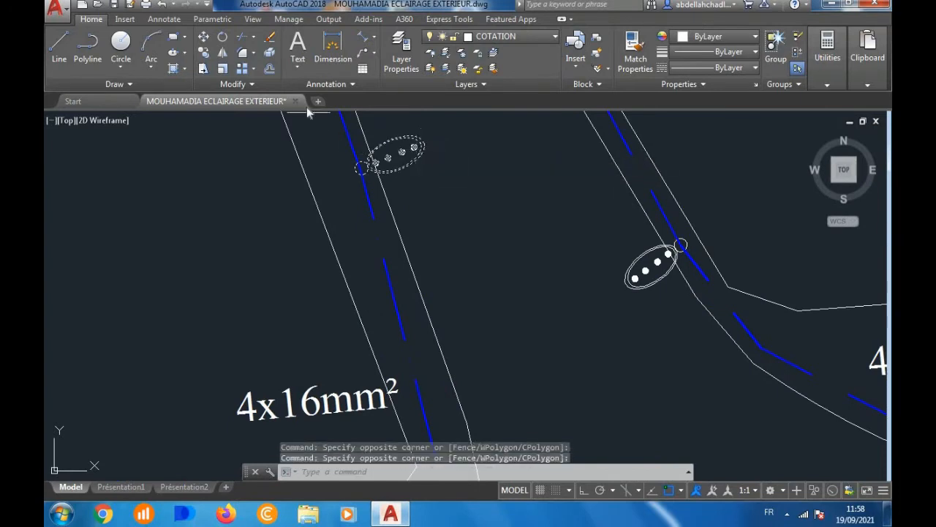
{"action": "left_click", "coordinate": [203, 52]}
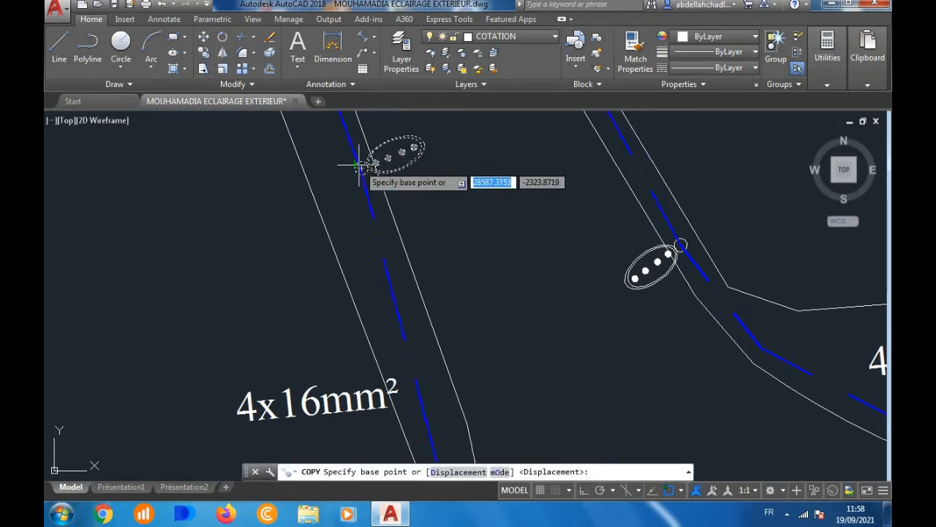
{"action": "left_click", "coordinate": [363, 168]}
{"action": "scroll", "coordinate": [490, 263], "scroll_direction": "down", "scroll_amount": 5}
{"action": "left_click", "coordinate": [397, 279]}
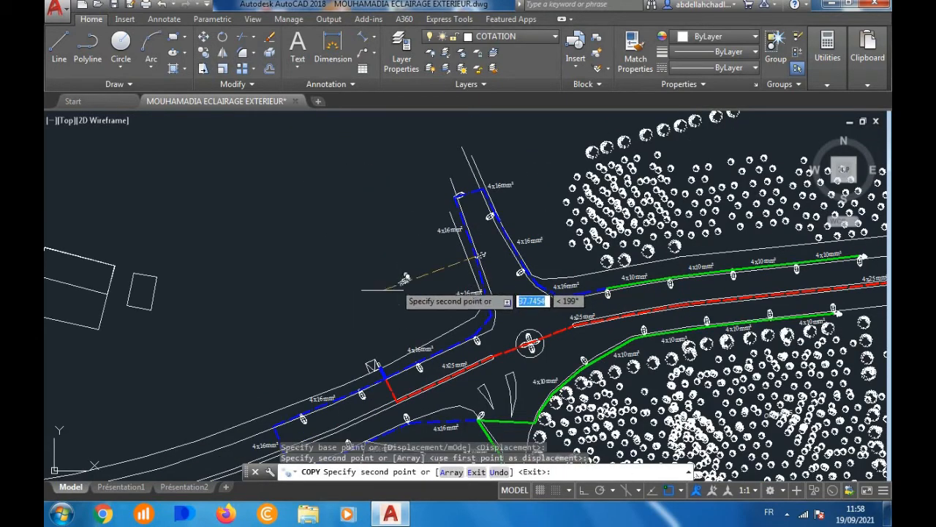
{"action": "scroll", "coordinate": [381, 289], "scroll_direction": "up", "scroll_amount": 6}
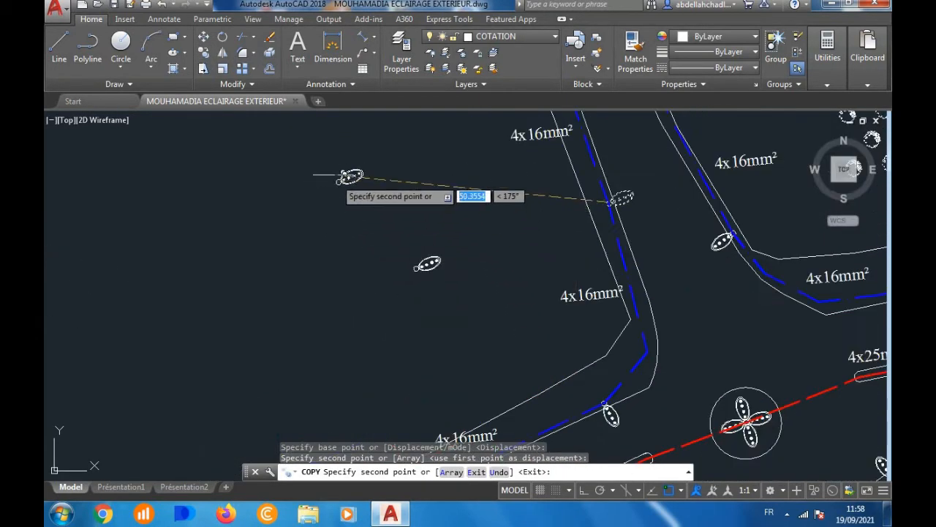
{"action": "key", "text": "Escape"}
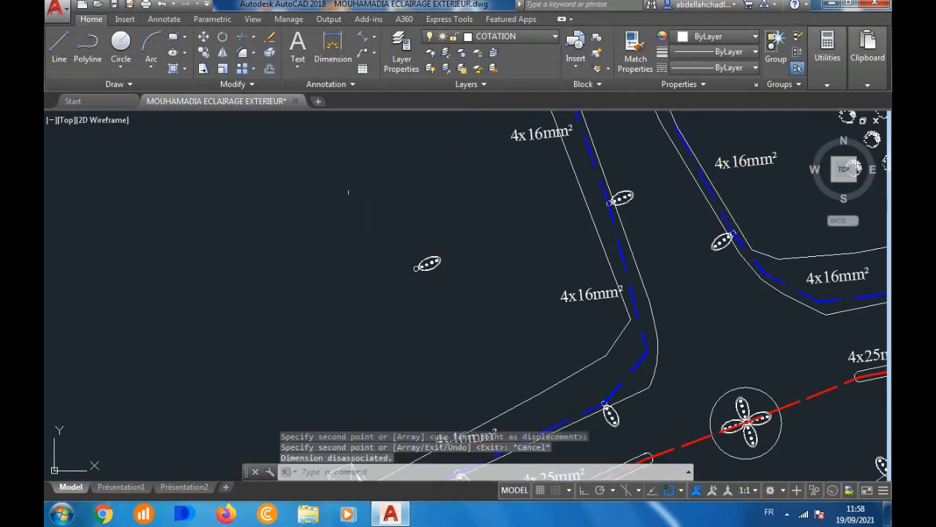
Step: Copy the stand-alone lamp post 30 units to the northwest at about 121°, starting from its circle centre
{"action": "scroll", "coordinate": [375, 232], "scroll_direction": "up", "scroll_amount": 2}
{"action": "left_click", "coordinate": [472, 256]}
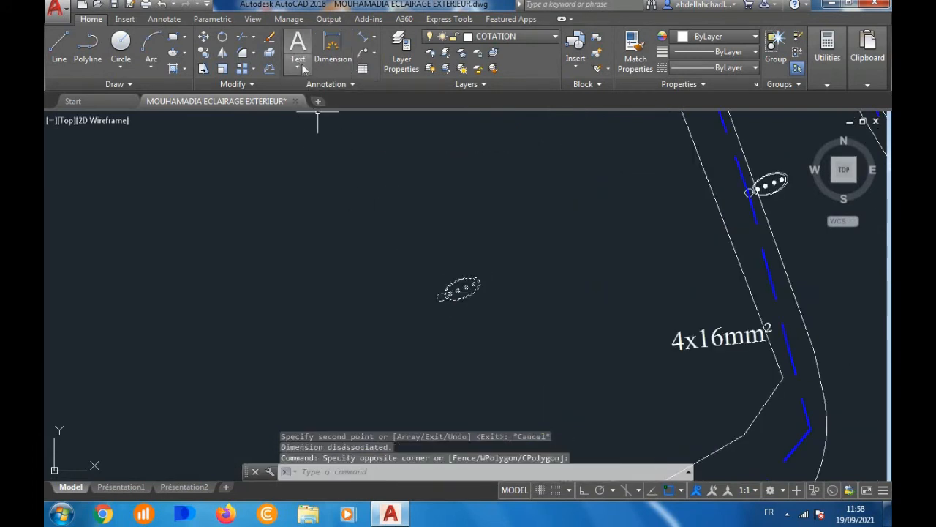
{"action": "left_click", "coordinate": [205, 54]}
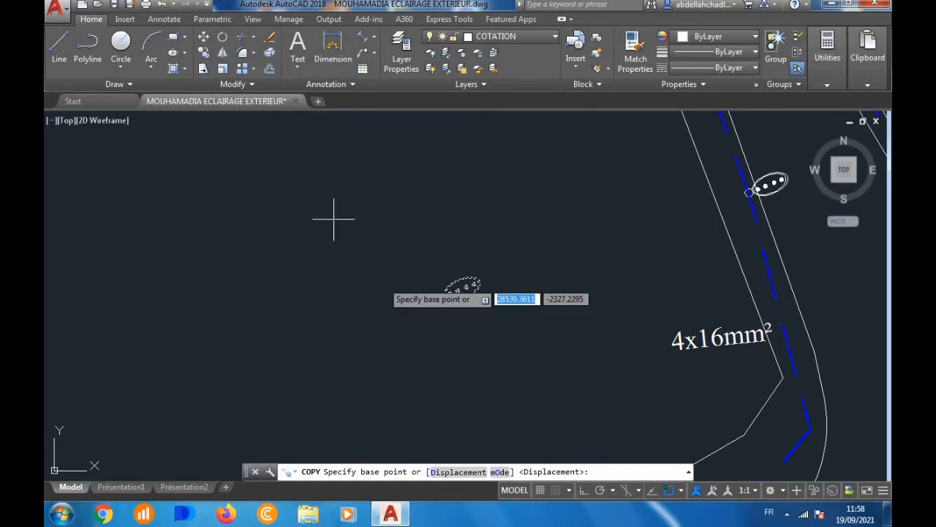
{"action": "left_click", "coordinate": [441, 294]}
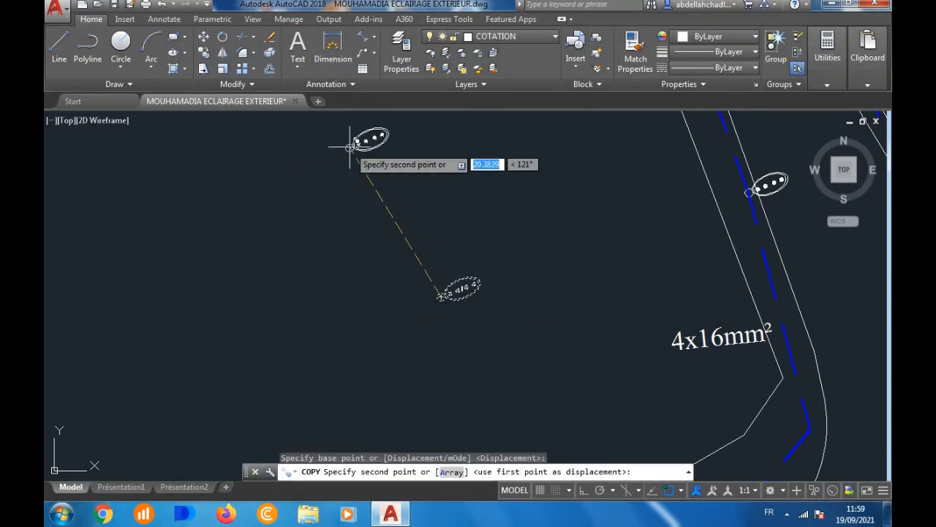
{"action": "type", "text": "30"}
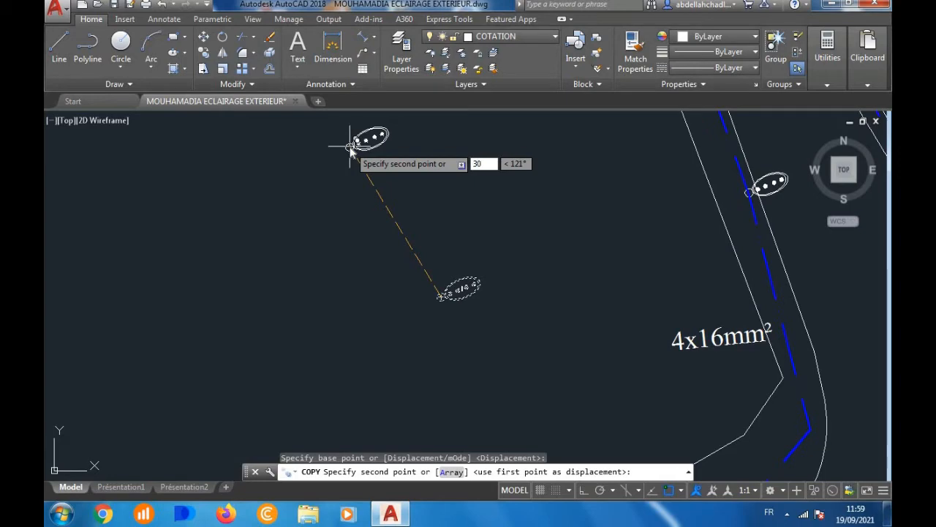
{"action": "key", "text": "Return"}
{"action": "scroll", "coordinate": [431, 295], "scroll_direction": "down", "scroll_amount": 5}
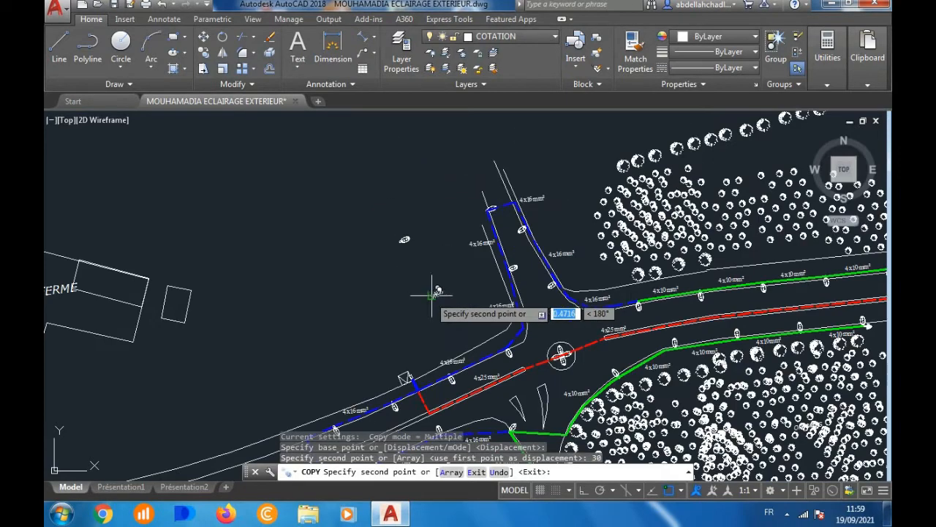
{"action": "key", "text": "Escape"}
Step: Add an aligned dimension between the circle centres of the two stand-alone lamp posts, placed on their southwest side
{"action": "scroll", "coordinate": [422, 295], "scroll_direction": "up", "scroll_amount": 2}
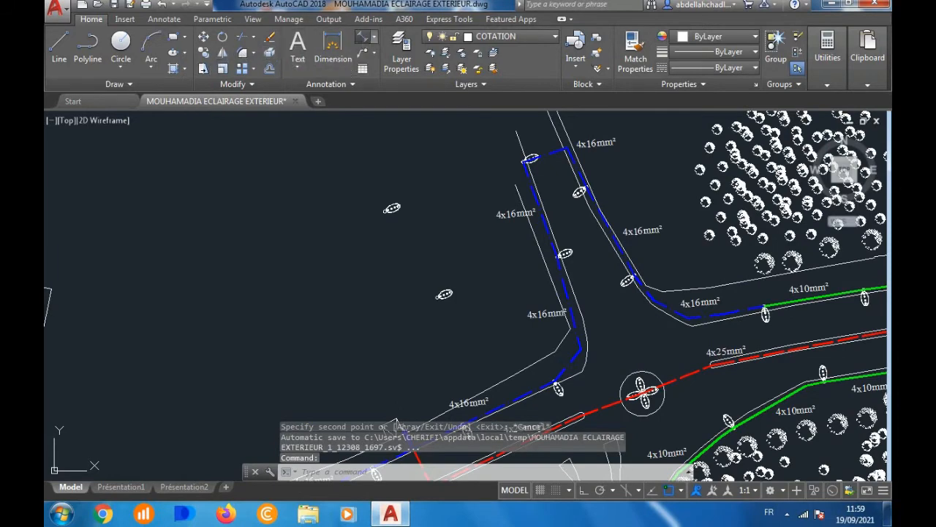
{"action": "left_click", "coordinate": [361, 38]}
{"action": "scroll", "coordinate": [380, 232], "scroll_direction": "up", "scroll_amount": 5}
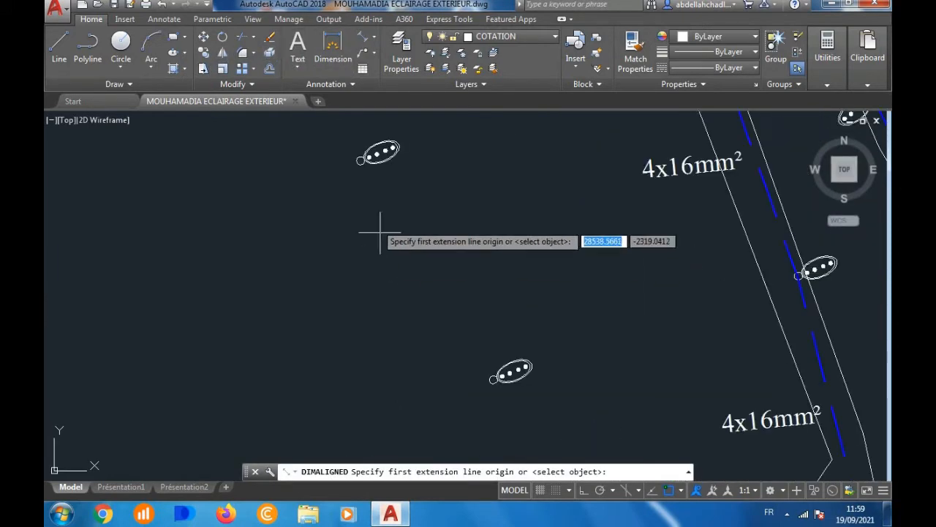
{"action": "left_click", "coordinate": [360, 159]}
{"action": "scroll", "coordinate": [492, 379], "scroll_direction": "up", "scroll_amount": 3}
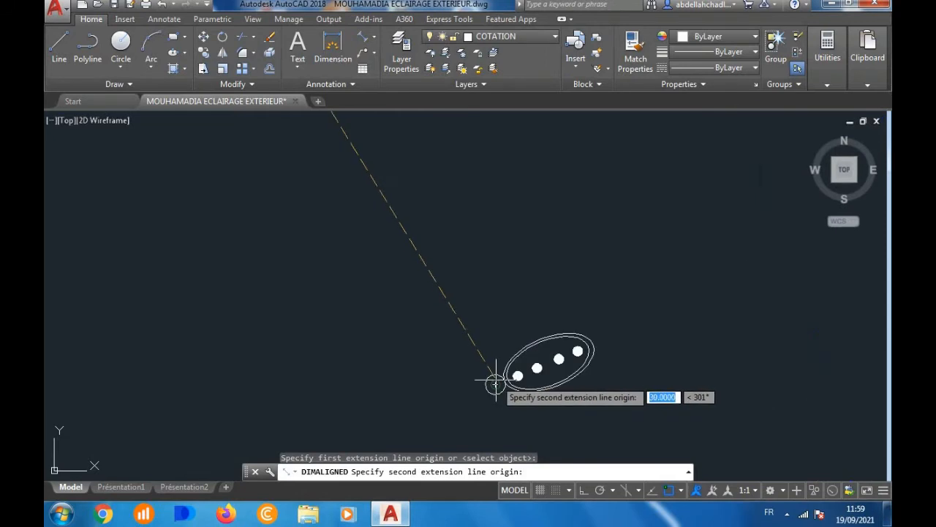
{"action": "left_click", "coordinate": [495, 383]}
{"action": "left_click", "coordinate": [455, 411]}
{"action": "scroll", "coordinate": [455, 412], "scroll_direction": "down", "scroll_amount": 5}
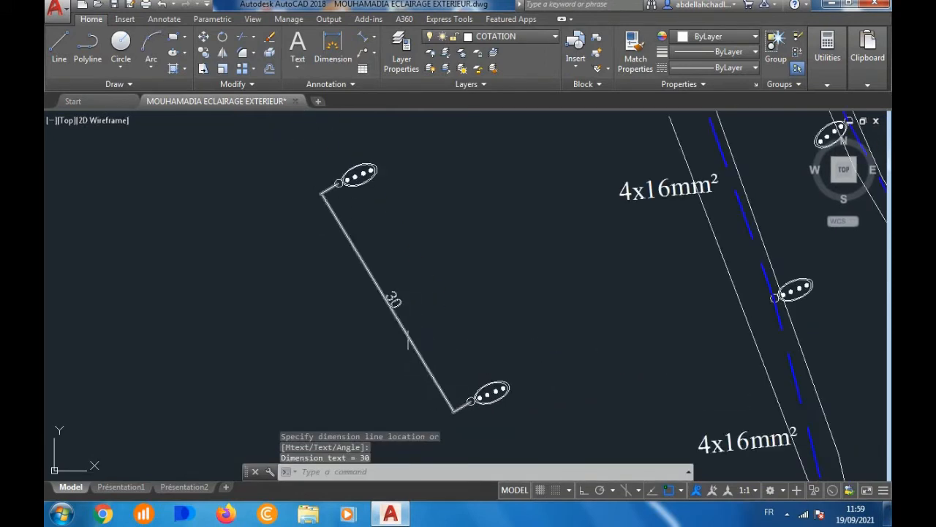
{"action": "scroll", "coordinate": [392, 302], "scroll_direction": "up", "scroll_amount": 3}
{"action": "scroll", "coordinate": [392, 301], "scroll_direction": "down", "scroll_amount": 3}
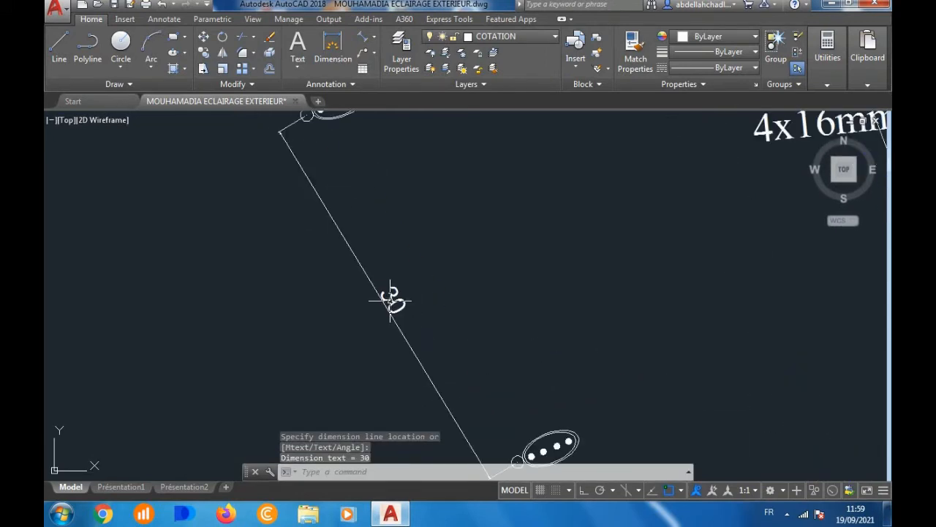
Step: Draw a line between the circle centres of the two stand-alone lamp posts and turn object snap off
{"action": "left_click", "coordinate": [59, 45]}
{"action": "scroll", "coordinate": [309, 171], "scroll_direction": "up", "scroll_amount": 3}
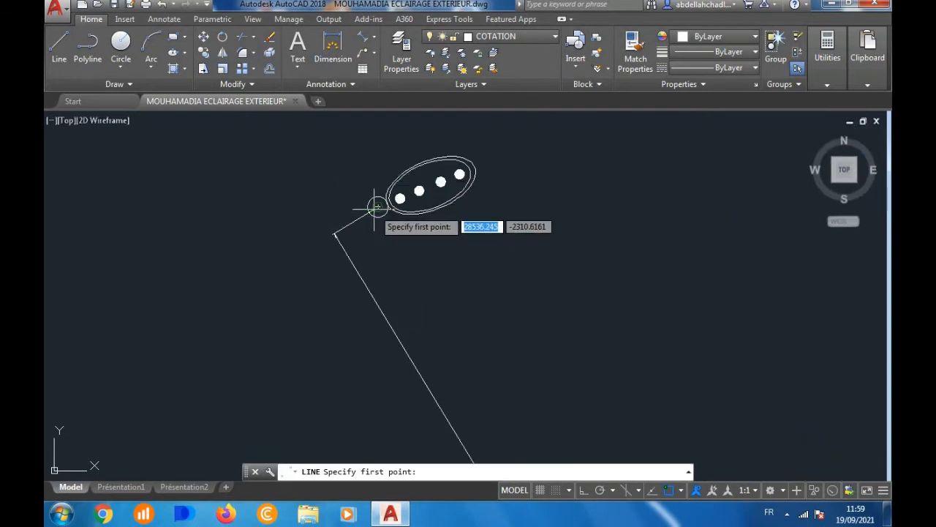
{"action": "left_click", "coordinate": [375, 204]}
{"action": "scroll", "coordinate": [377, 205], "scroll_direction": "down", "scroll_amount": 3}
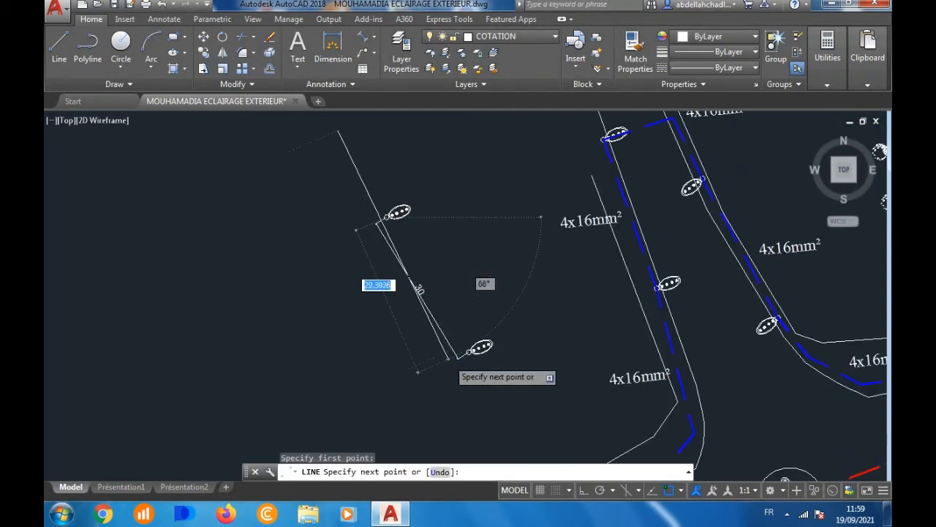
{"action": "scroll", "coordinate": [447, 357], "scroll_direction": "up", "scroll_amount": 4}
{"action": "scroll", "coordinate": [496, 363], "scroll_direction": "up", "scroll_amount": 4}
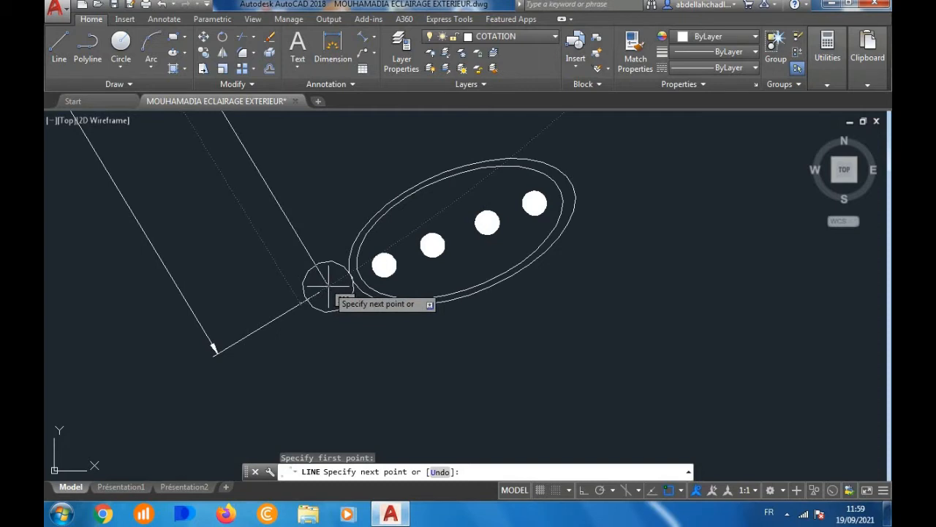
{"action": "key", "text": "F3"}
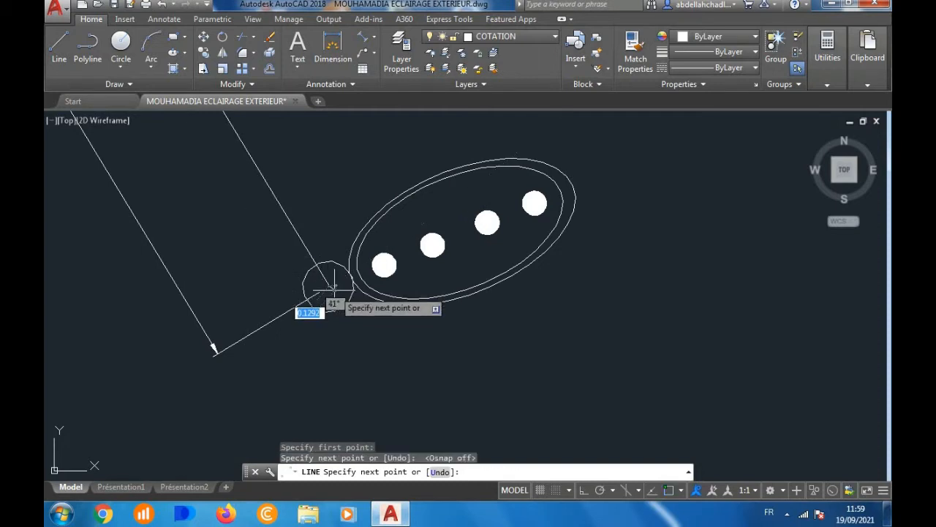
{"action": "key", "text": "Return"}
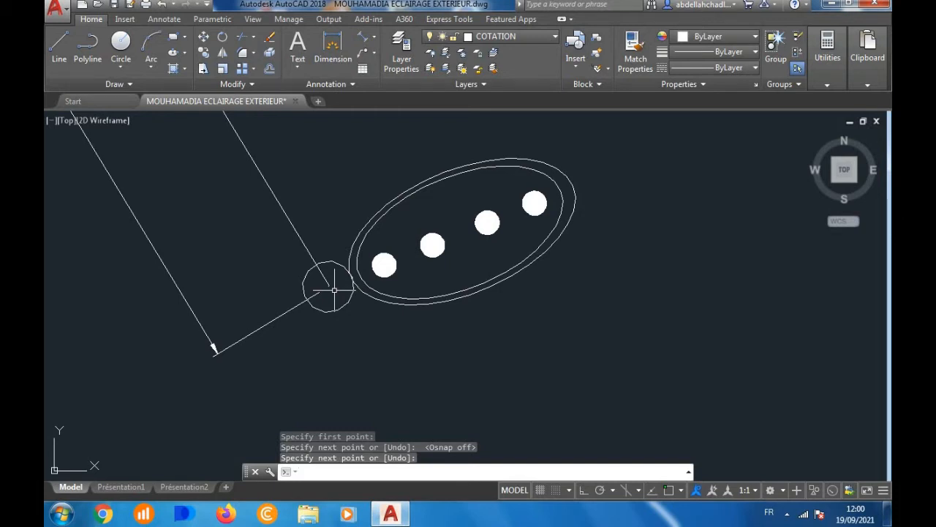
{"action": "scroll", "coordinate": [334, 289], "scroll_direction": "down", "scroll_amount": 6}
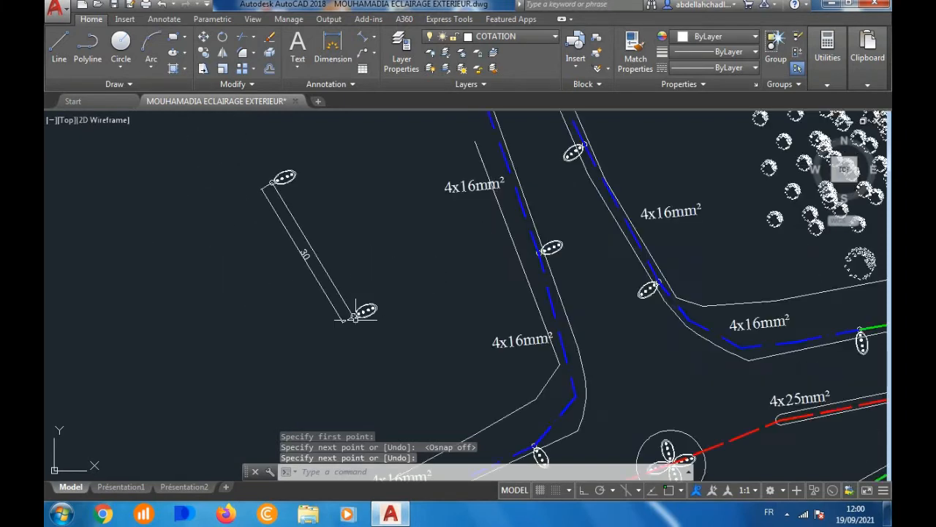
Step: Erase the two stand-alone lamp posts together with their connecting line and aligned dimension
{"action": "left_click", "coordinate": [386, 284]}
{"action": "left_click", "coordinate": [315, 325]}
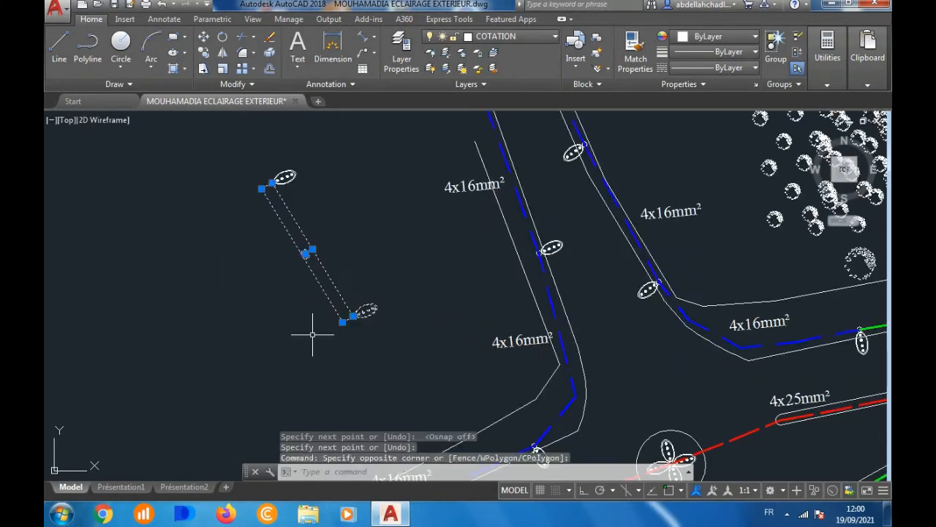
{"action": "left_click", "coordinate": [303, 147]}
{"action": "left_click", "coordinate": [269, 190]}
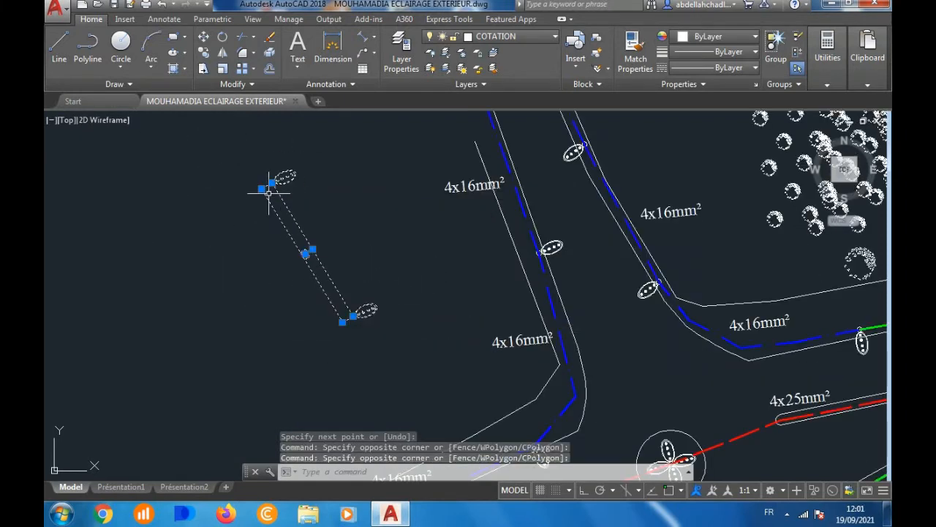
{"action": "key", "text": "Delete"}
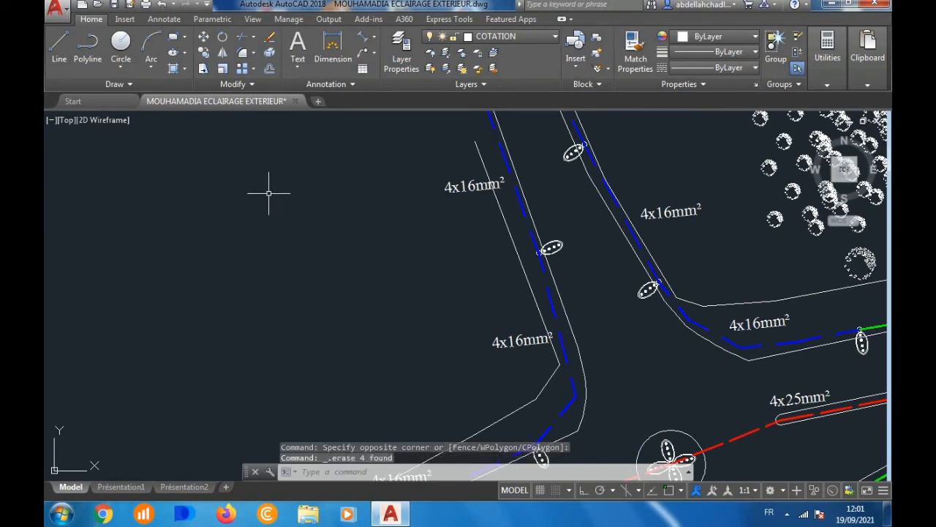
Step: Examine the labelled blue spans of the northern side road and the junction where the blue and red cables leave the supply box
{"action": "scroll", "coordinate": [269, 193], "scroll_direction": "down", "scroll_amount": 3}
{"action": "scroll", "coordinate": [349, 176], "scroll_direction": "up", "scroll_amount": 3}
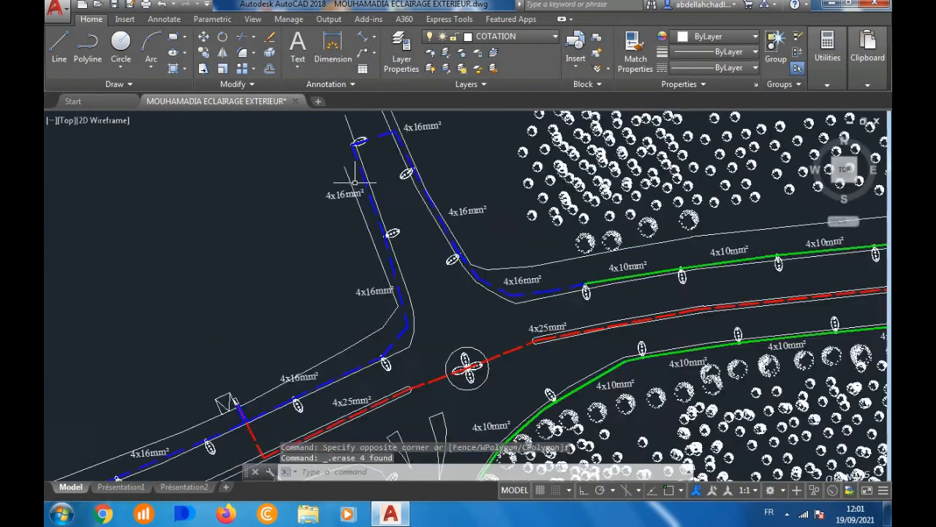
{"action": "scroll", "coordinate": [340, 241], "scroll_direction": "up", "scroll_amount": 2}
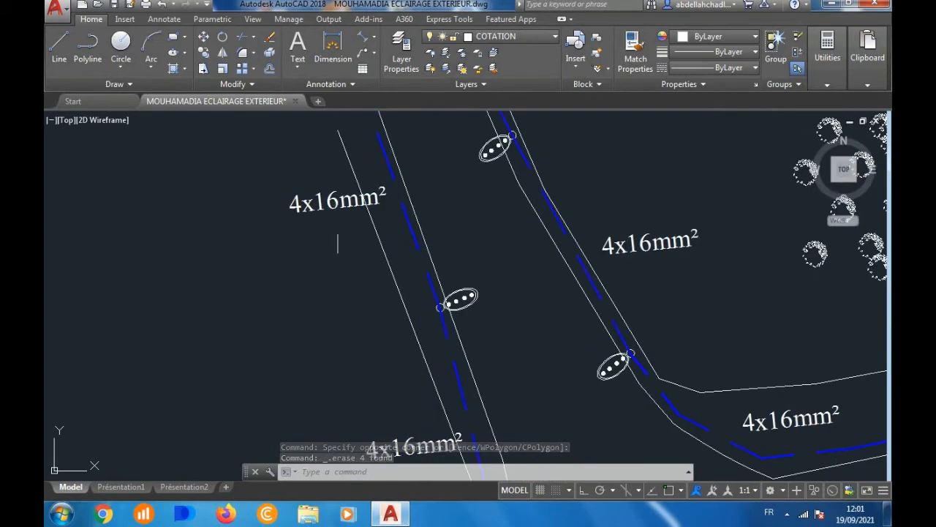
{"action": "scroll", "coordinate": [334, 245], "scroll_direction": "down", "scroll_amount": 4}
{"action": "scroll", "coordinate": [334, 245], "scroll_direction": "down", "scroll_amount": 2}
{"action": "scroll", "coordinate": [324, 294], "scroll_direction": "up", "scroll_amount": 3}
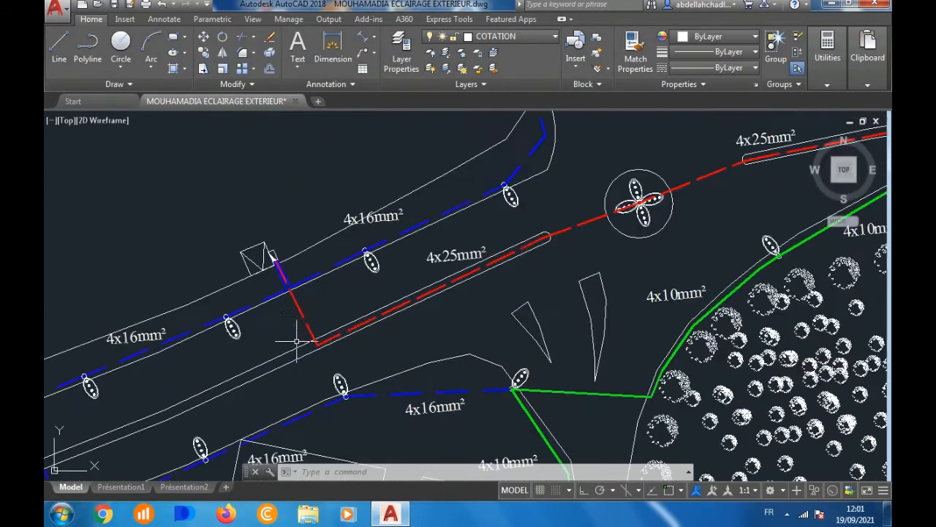
{"action": "scroll", "coordinate": [261, 306], "scroll_direction": "up", "scroll_amount": 2}
{"action": "scroll", "coordinate": [261, 306], "scroll_direction": "up", "scroll_amount": 2}
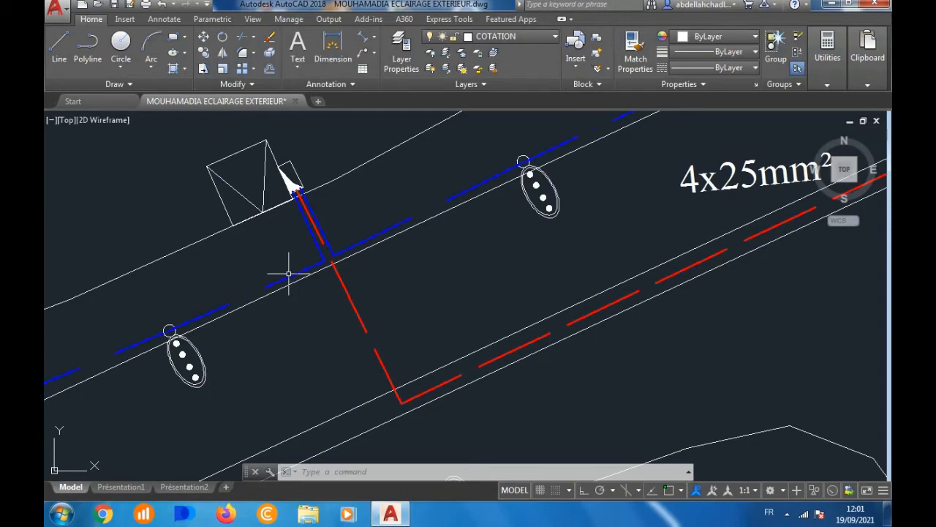
Step: Examine the labelled green, red and blue cable spans along the avenue, the overall plan, and the north end of the side road
{"action": "scroll", "coordinate": [288, 273], "scroll_direction": "down", "scroll_amount": 8}
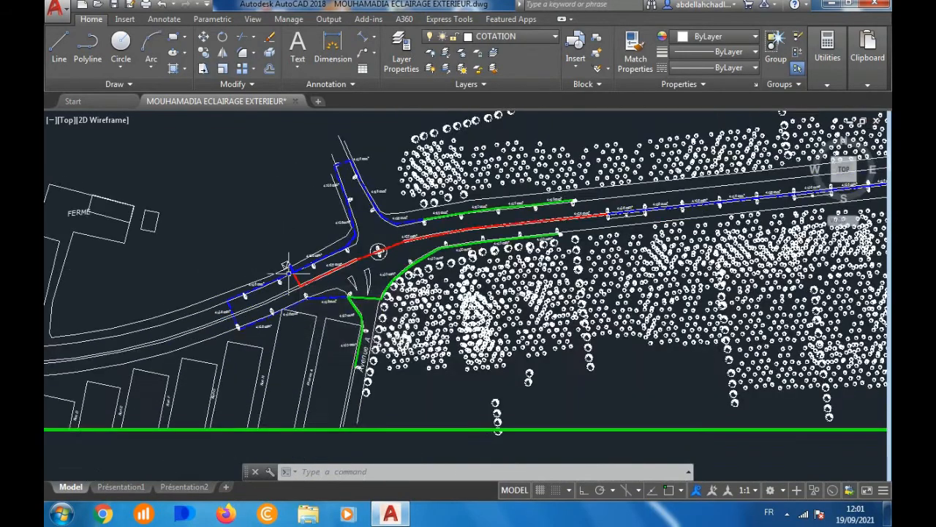
{"action": "scroll", "coordinate": [450, 234], "scroll_direction": "up", "scroll_amount": 6}
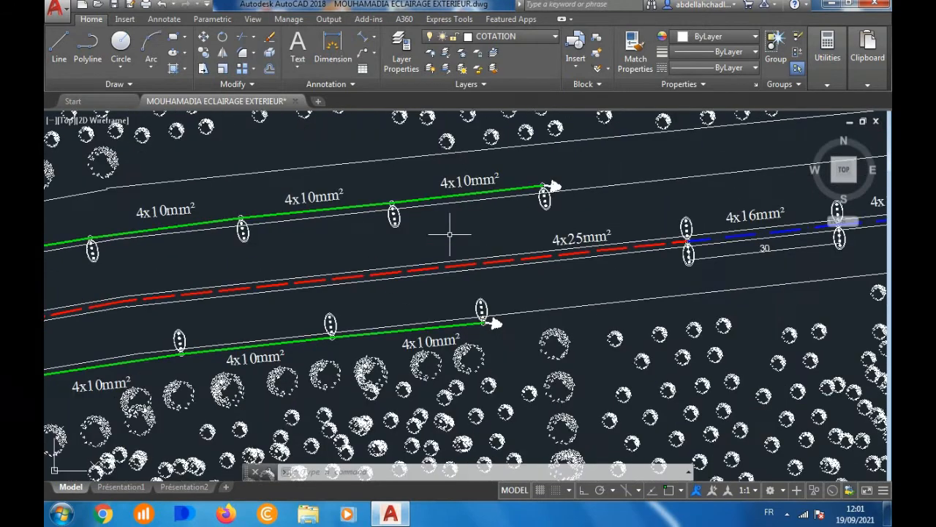
{"action": "scroll", "coordinate": [450, 234], "scroll_direction": "down", "scroll_amount": 3}
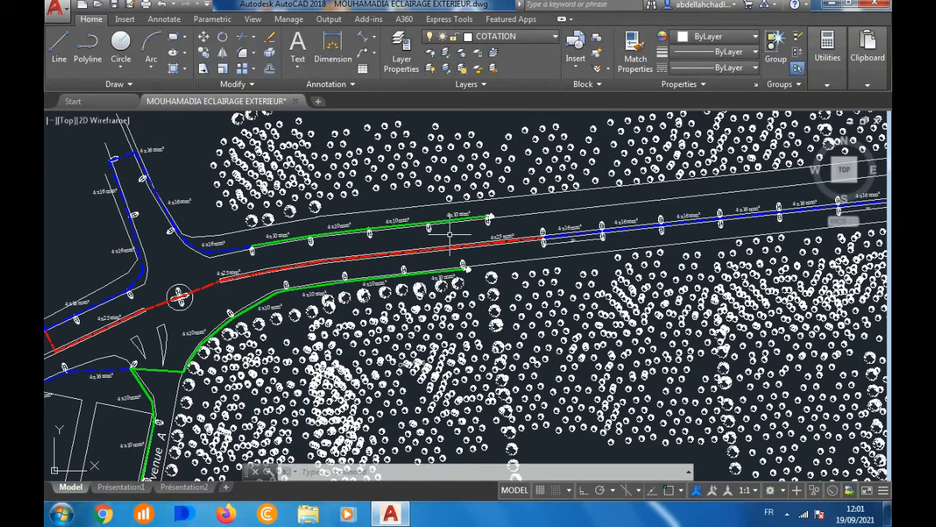
{"action": "scroll", "coordinate": [450, 234], "scroll_direction": "up", "scroll_amount": 5}
{"action": "scroll", "coordinate": [469, 201], "scroll_direction": "down", "scroll_amount": 3}
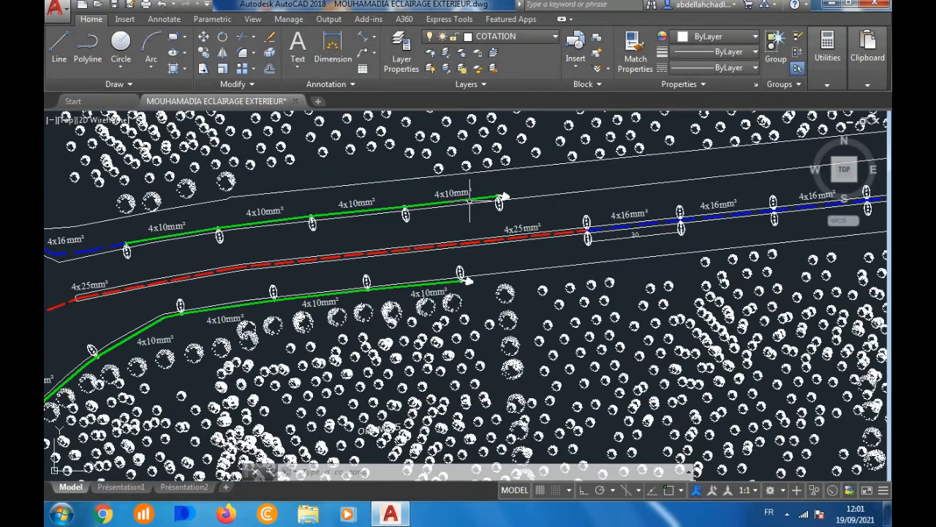
{"action": "scroll", "coordinate": [470, 201], "scroll_direction": "down", "scroll_amount": 4}
{"action": "scroll", "coordinate": [466, 235], "scroll_direction": "up", "scroll_amount": 4}
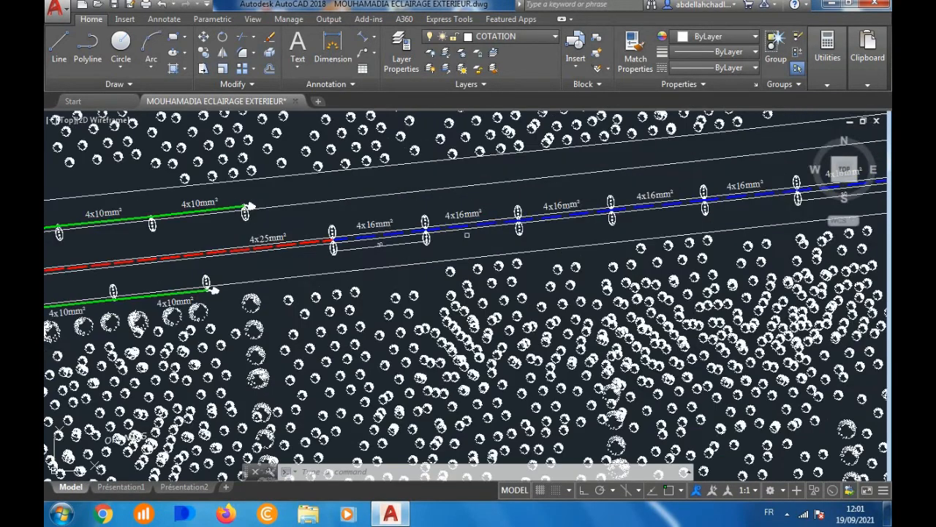
{"action": "scroll", "coordinate": [467, 235], "scroll_direction": "up", "scroll_amount": 3}
{"action": "scroll", "coordinate": [398, 234], "scroll_direction": "down", "scroll_amount": 6}
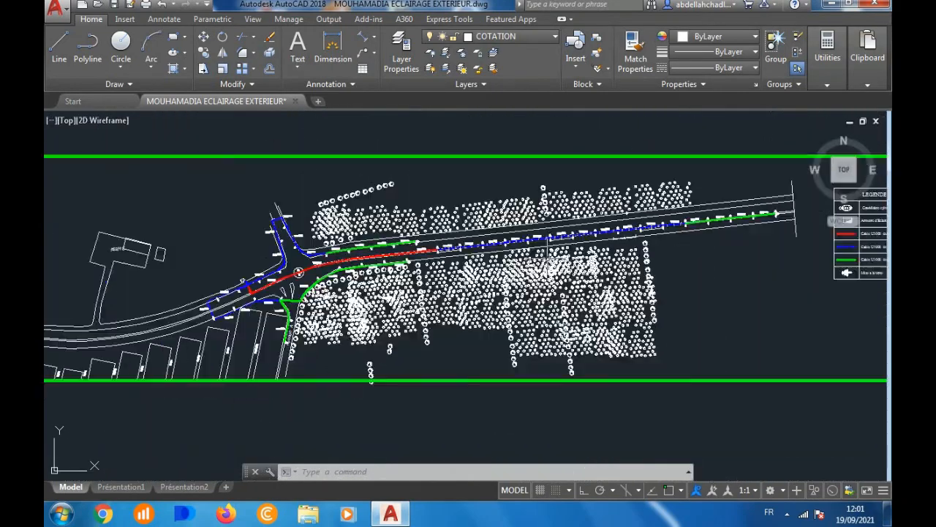
{"action": "scroll", "coordinate": [291, 204], "scroll_direction": "up", "scroll_amount": 7}
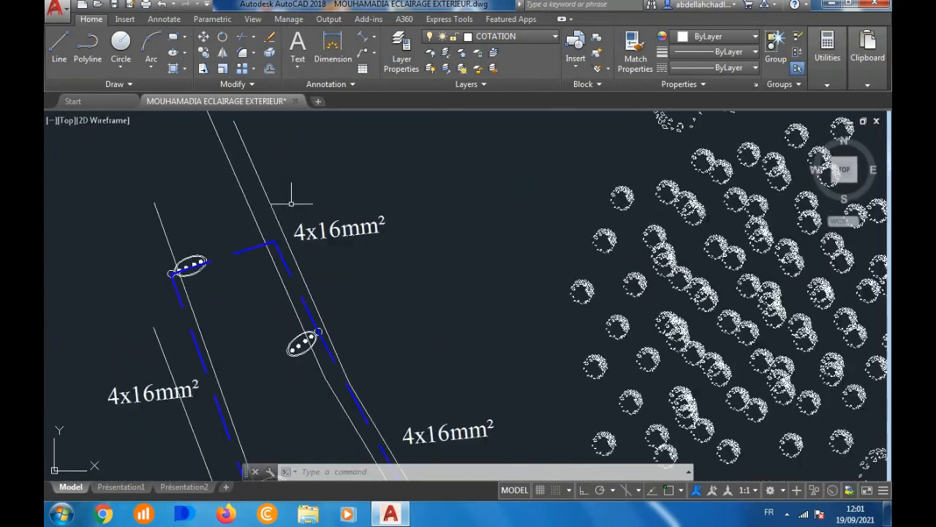
Step: Draw an ellipse with semi-axes of about 0.61 and 0.86 over the green cable crossing, just east of the junction lamp post
{"action": "scroll", "coordinate": [300, 344], "scroll_direction": "down", "scroll_amount": 5}
{"action": "scroll", "coordinate": [241, 347], "scroll_direction": "up", "scroll_amount": 3}
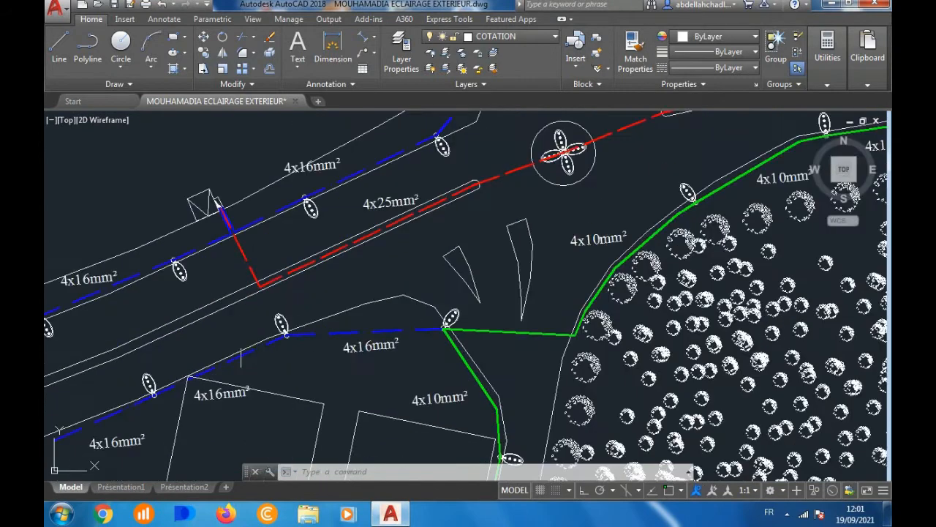
{"action": "scroll", "coordinate": [376, 324], "scroll_direction": "up", "scroll_amount": 2}
{"action": "scroll", "coordinate": [388, 322], "scroll_direction": "down", "scroll_amount": 5}
{"action": "scroll", "coordinate": [487, 328], "scroll_direction": "up", "scroll_amount": 5}
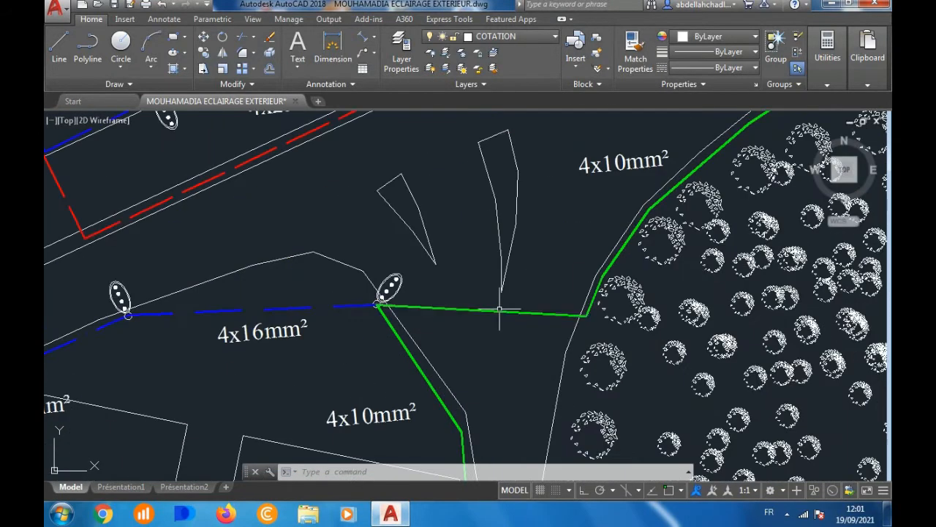
{"action": "scroll", "coordinate": [499, 309], "scroll_direction": "up", "scroll_amount": 2}
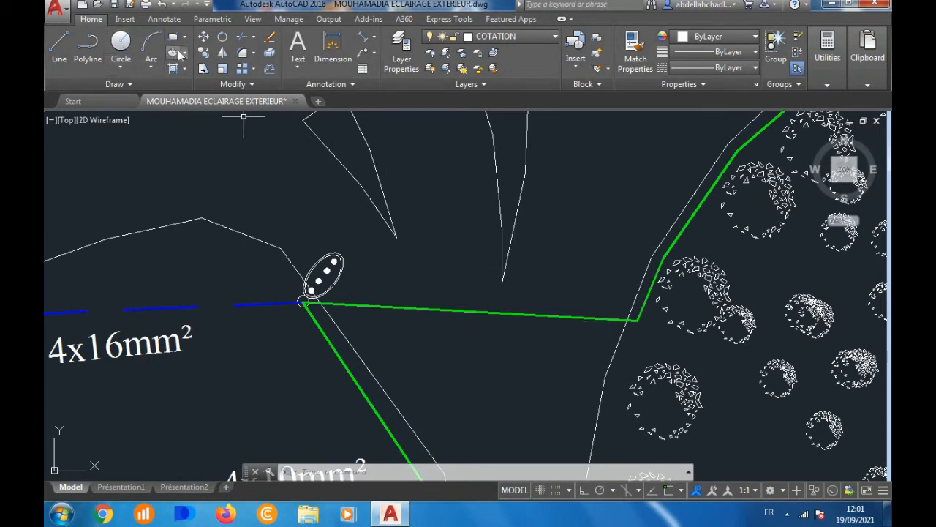
{"action": "left_click", "coordinate": [175, 53]}
{"action": "scroll", "coordinate": [282, 271], "scroll_direction": "up", "scroll_amount": 5}
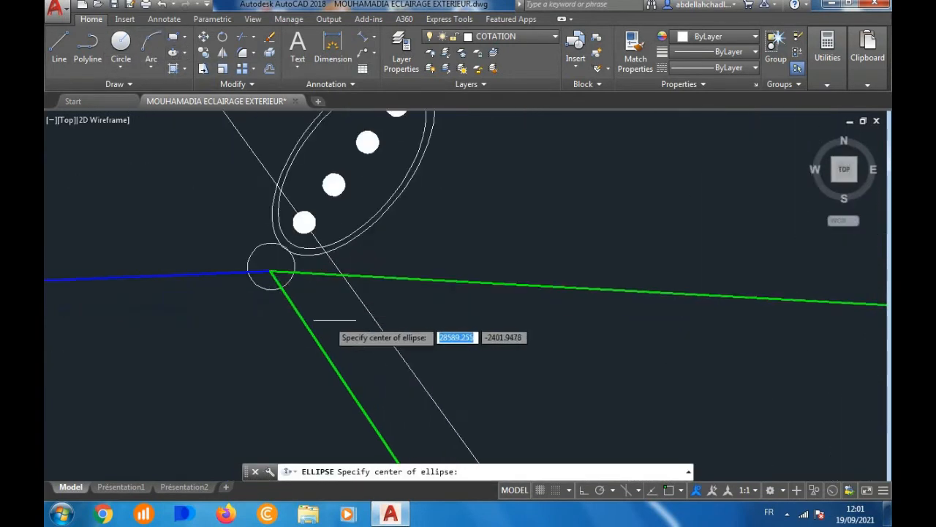
{"action": "left_click", "coordinate": [436, 236]}
{"action": "left_click", "coordinate": [490, 236]}
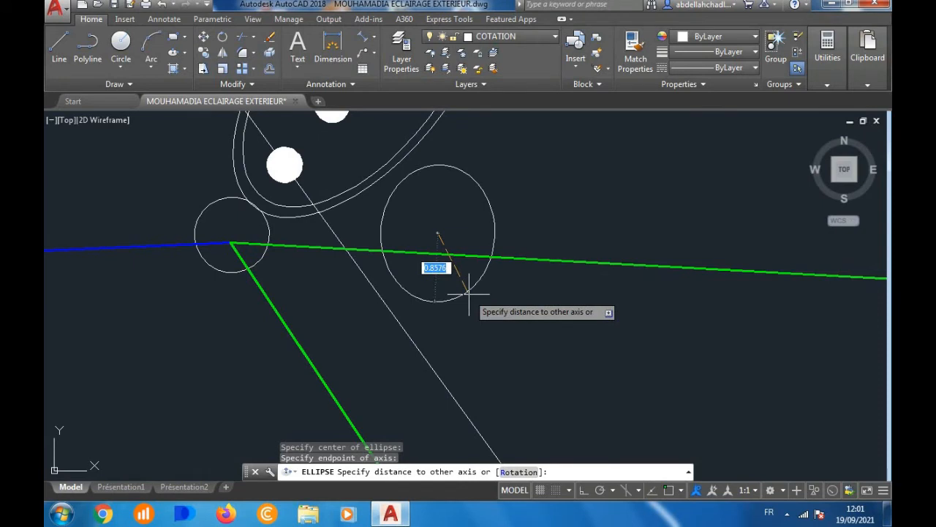
{"action": "left_click", "coordinate": [468, 293]}
Step: Move the ellipse about 0.6 down and to the west so it is centred near the green cable at the kerb line
{"action": "left_click", "coordinate": [508, 203]}
{"action": "left_click", "coordinate": [483, 211]}
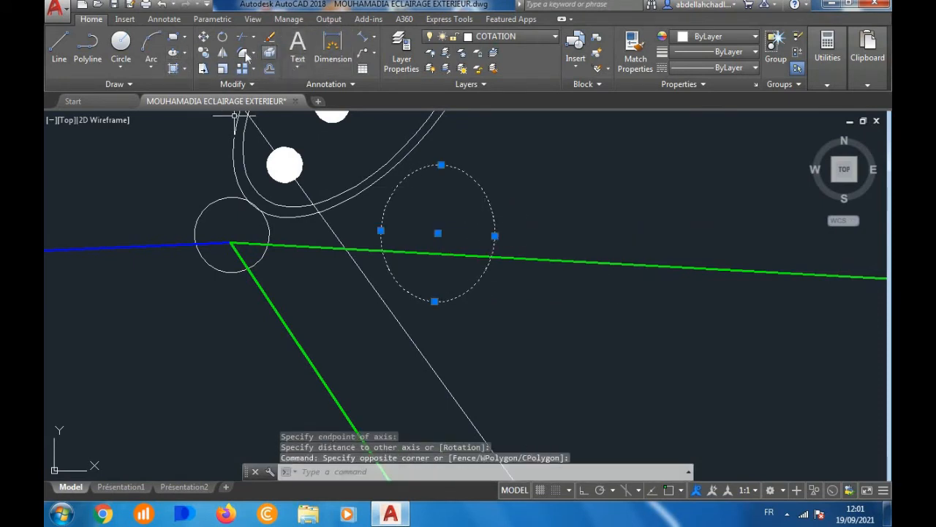
{"action": "left_click", "coordinate": [203, 37]}
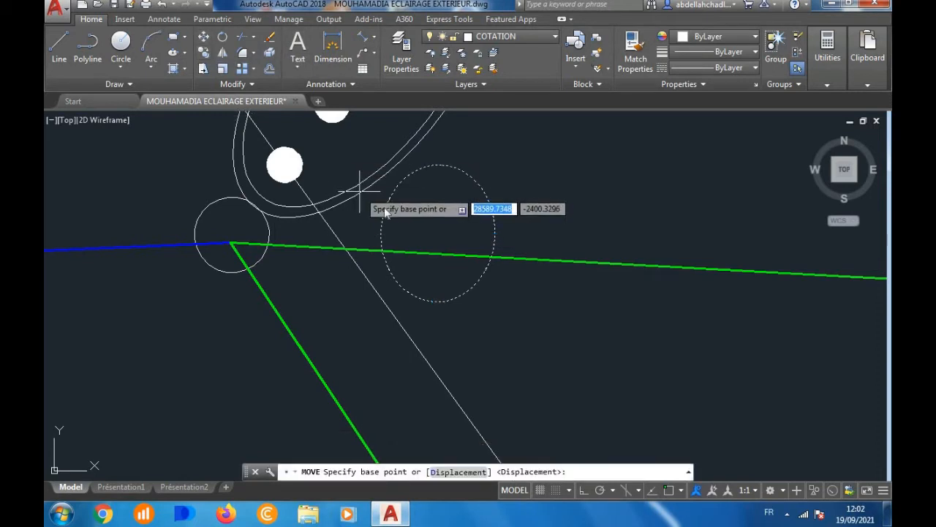
{"action": "left_click", "coordinate": [432, 231]}
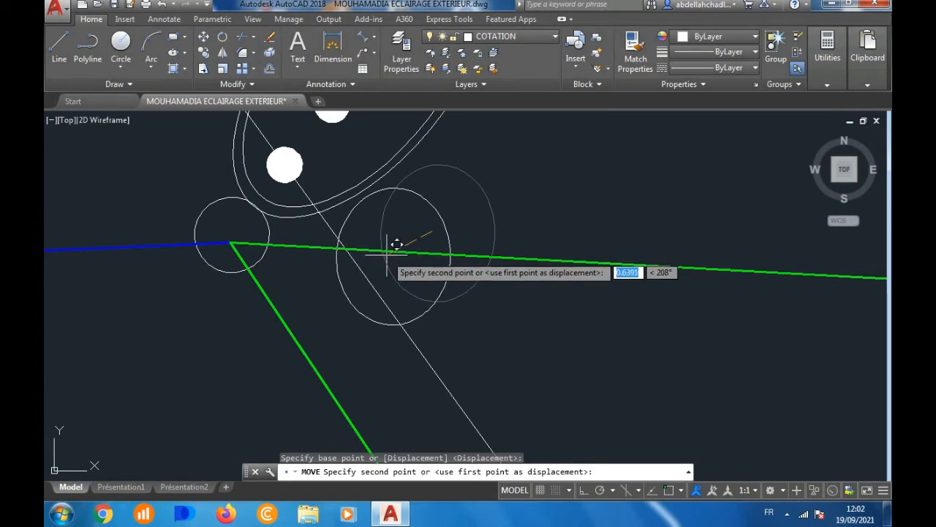
{"action": "left_click", "coordinate": [395, 244]}
Step: Narrow the ellipse by stretching its east quadrant inward towards the centre
{"action": "left_click", "coordinate": [445, 188]}
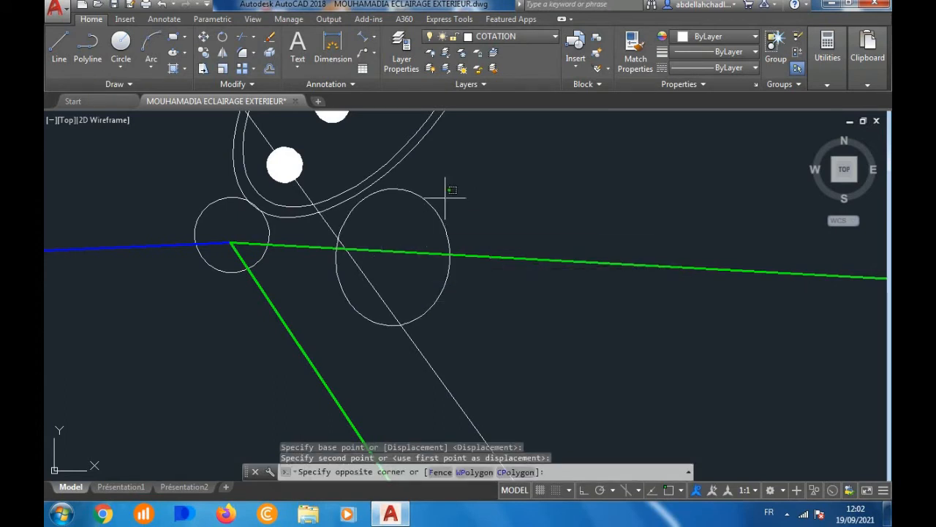
{"action": "left_click", "coordinate": [424, 215]}
{"action": "scroll", "coordinate": [394, 244], "scroll_direction": "up", "scroll_amount": 4}
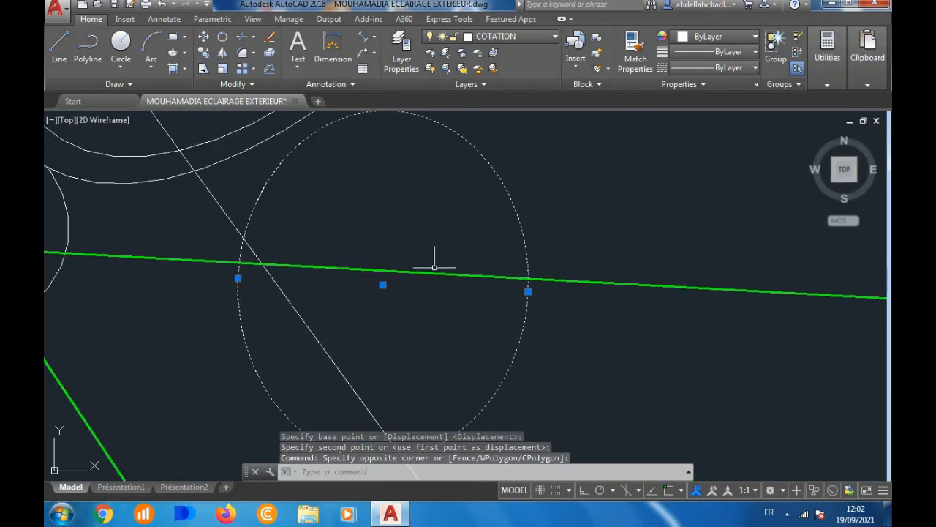
{"action": "left_click", "coordinate": [527, 291]}
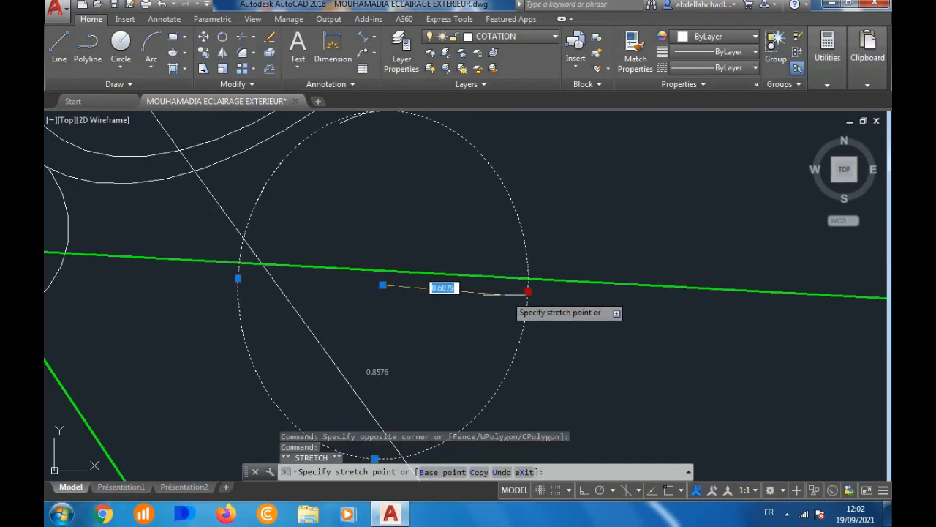
{"action": "left_click", "coordinate": [500, 289]}
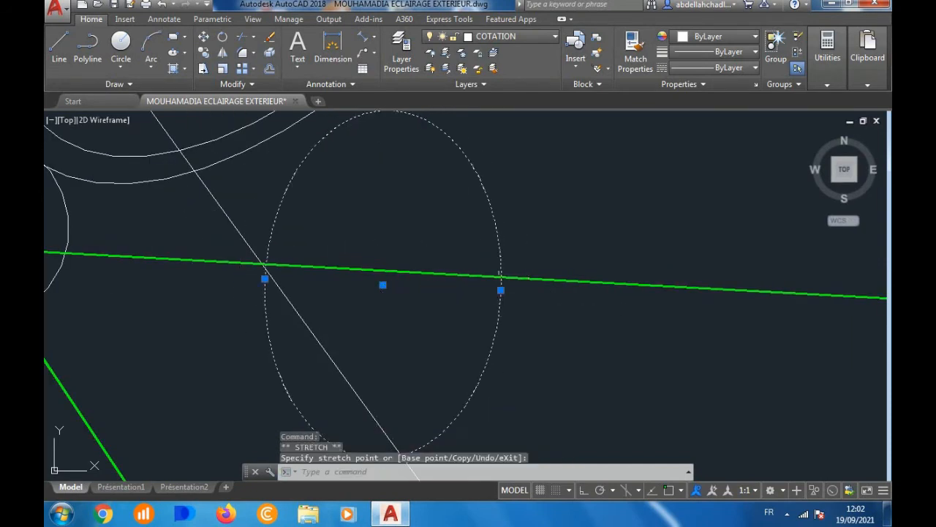
Step: Copy the ellipse about 24.35 along the green cable to the opposite kerb at the east end of the crossing
{"action": "left_click", "coordinate": [204, 52]}
{"action": "scroll", "coordinate": [387, 241], "scroll_direction": "down", "scroll_amount": 3}
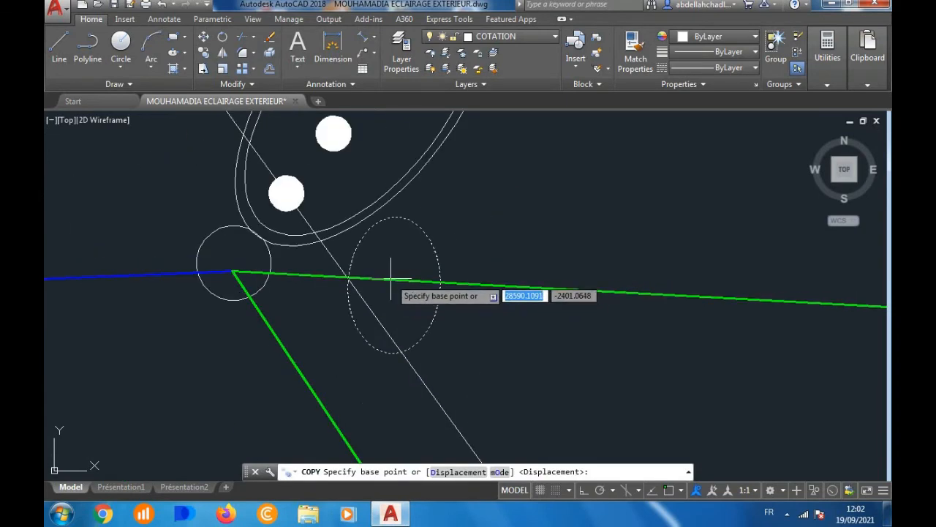
{"action": "left_click", "coordinate": [397, 282]}
{"action": "scroll", "coordinate": [391, 278], "scroll_direction": "down", "scroll_amount": 2}
{"action": "scroll", "coordinate": [561, 285], "scroll_direction": "up", "scroll_amount": 3}
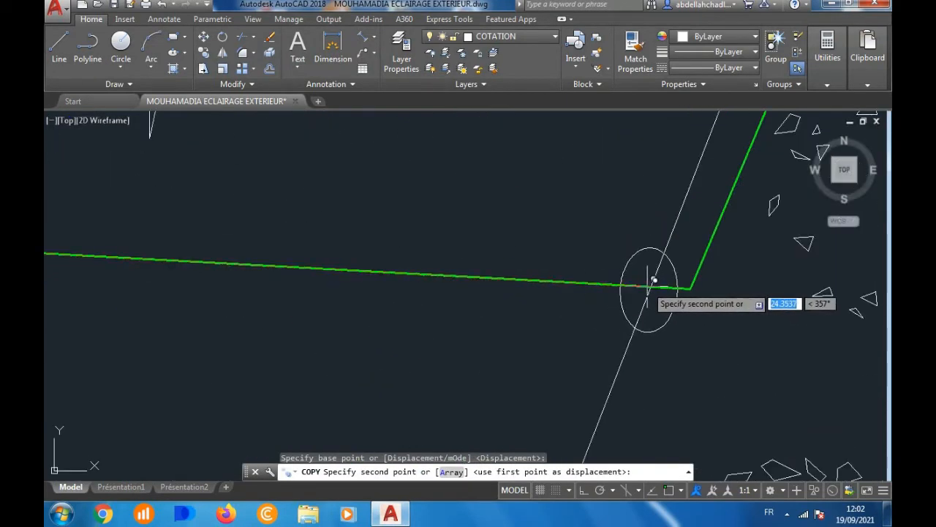
{"action": "left_click", "coordinate": [653, 280]}
{"action": "key", "text": "Return"}
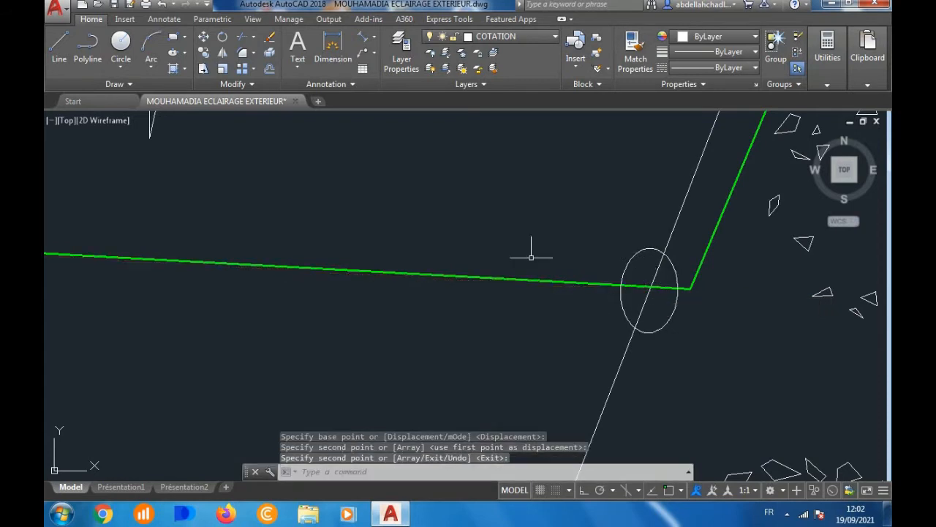
Step: Draw a line joining the tops of the two ellipses as the upper edge of the crossing sleeve
{"action": "left_click", "coordinate": [59, 44]}
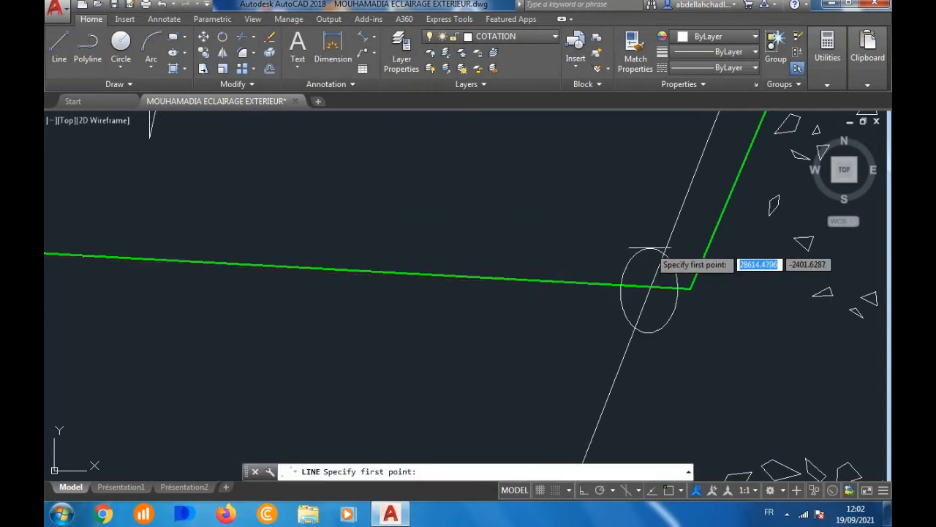
{"action": "left_click", "coordinate": [676, 284]}
{"action": "scroll", "coordinate": [698, 278], "scroll_direction": "down", "scroll_amount": 3}
{"action": "scroll", "coordinate": [534, 268], "scroll_direction": "down", "scroll_amount": 3}
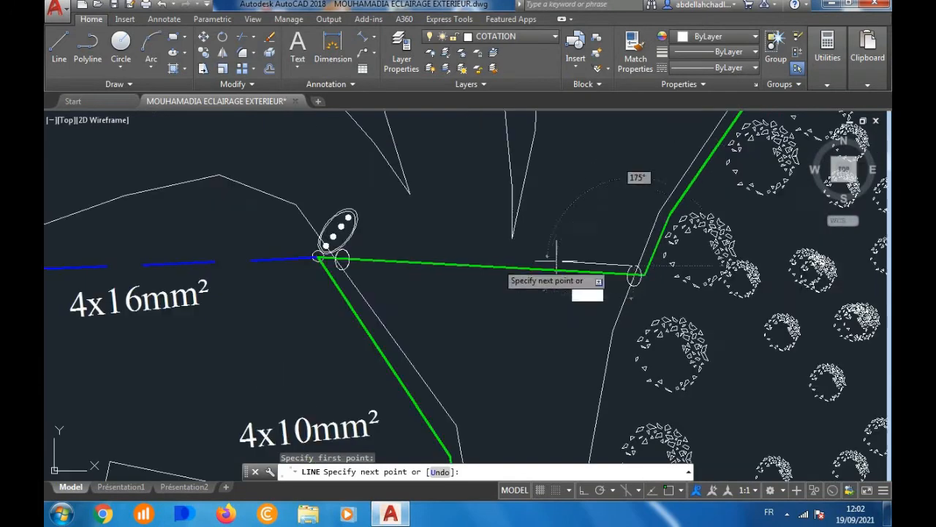
{"action": "scroll", "coordinate": [331, 269], "scroll_direction": "up", "scroll_amount": 3}
{"action": "scroll", "coordinate": [373, 241], "scroll_direction": "up", "scroll_amount": 4}
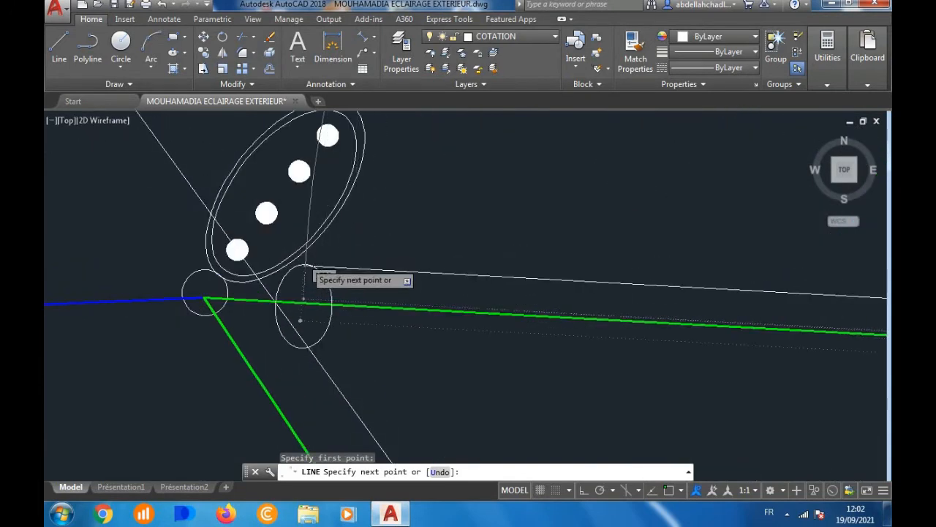
{"action": "scroll", "coordinate": [305, 266], "scroll_direction": "up", "scroll_amount": 5}
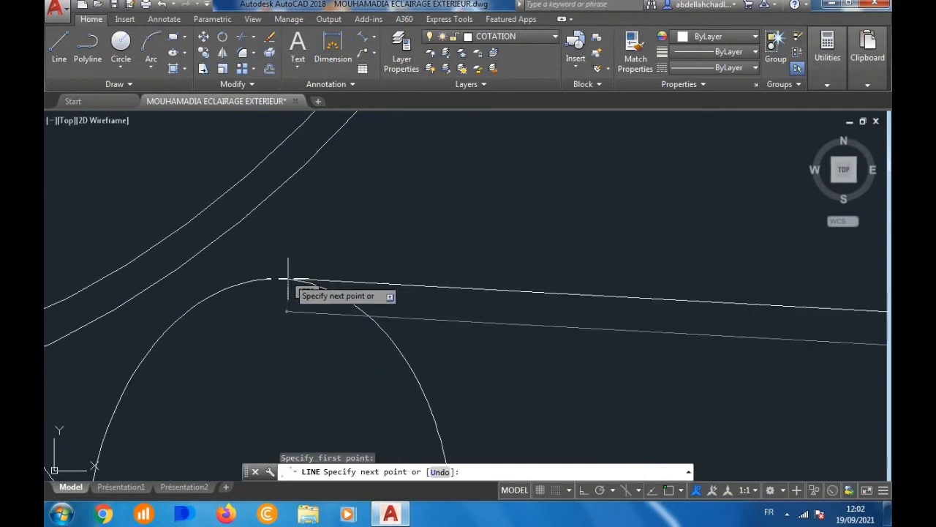
{"action": "left_click", "coordinate": [287, 273]}
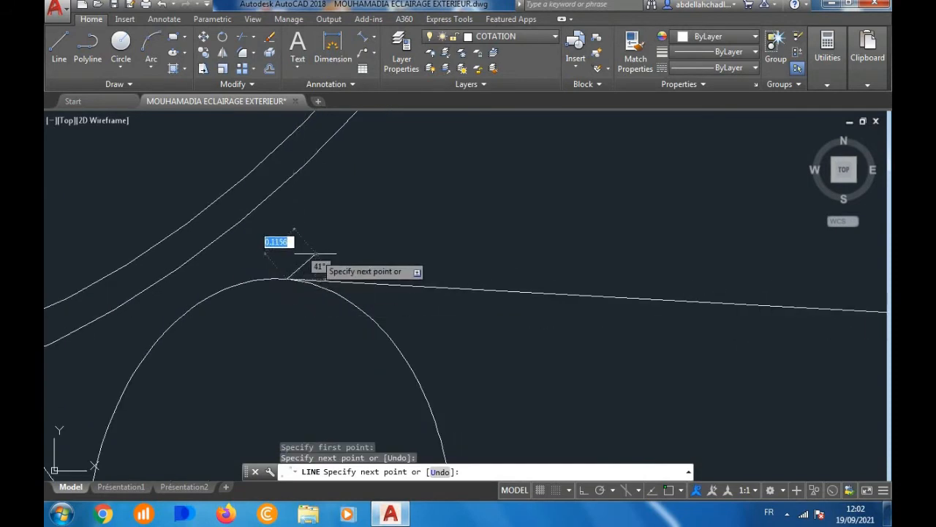
{"action": "key", "text": "Return"}
Step: Copy the upper sleeve line about 1.71 down to the bottoms of the ellipses to form the lower edge
{"action": "scroll", "coordinate": [361, 266], "scroll_direction": "down", "scroll_amount": 2}
{"action": "left_click", "coordinate": [360, 266]}
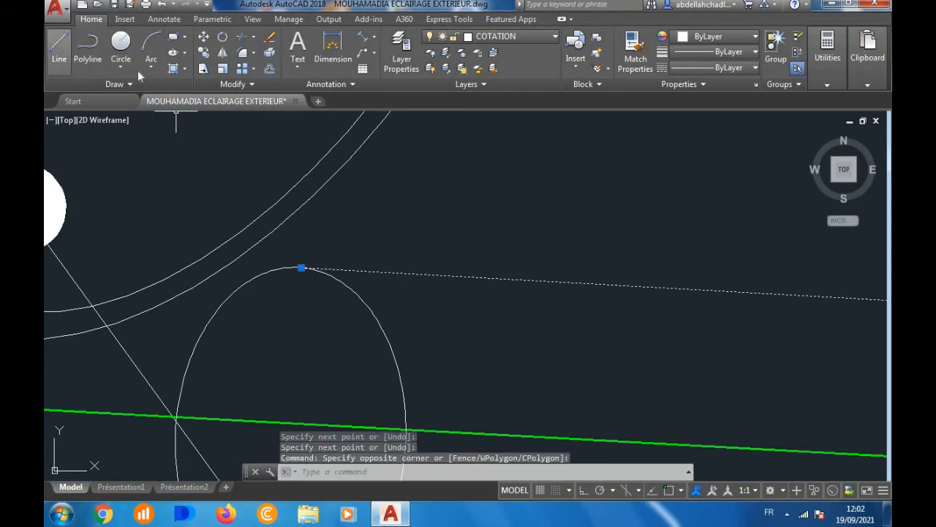
{"action": "left_click", "coordinate": [205, 54]}
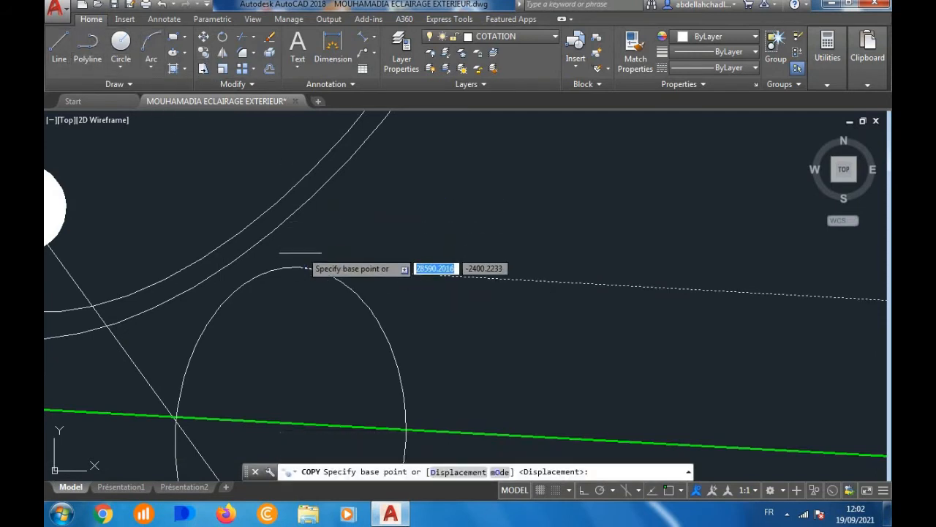
{"action": "left_click", "coordinate": [299, 268]}
{"action": "scroll", "coordinate": [328, 249], "scroll_direction": "down", "scroll_amount": 3}
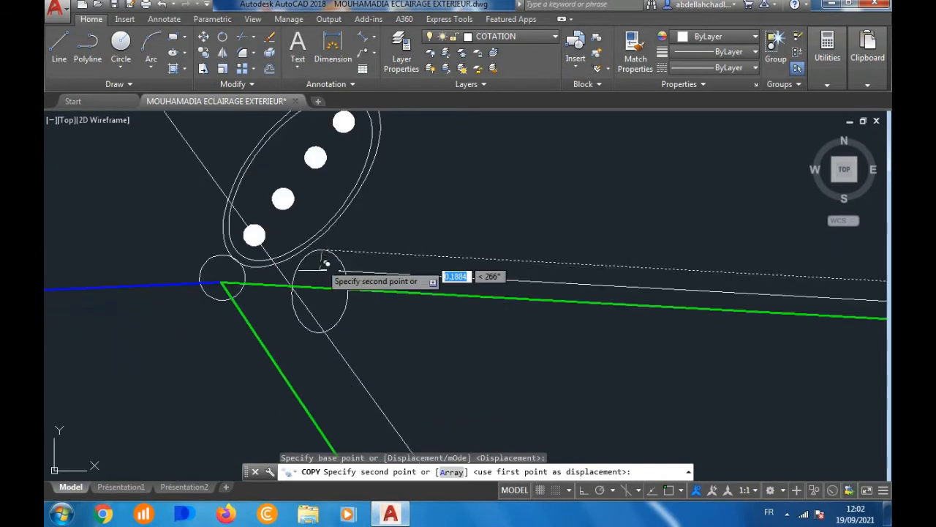
{"action": "scroll", "coordinate": [314, 326], "scroll_direction": "up", "scroll_amount": 6}
{"action": "scroll", "coordinate": [343, 325], "scroll_direction": "up", "scroll_amount": 2}
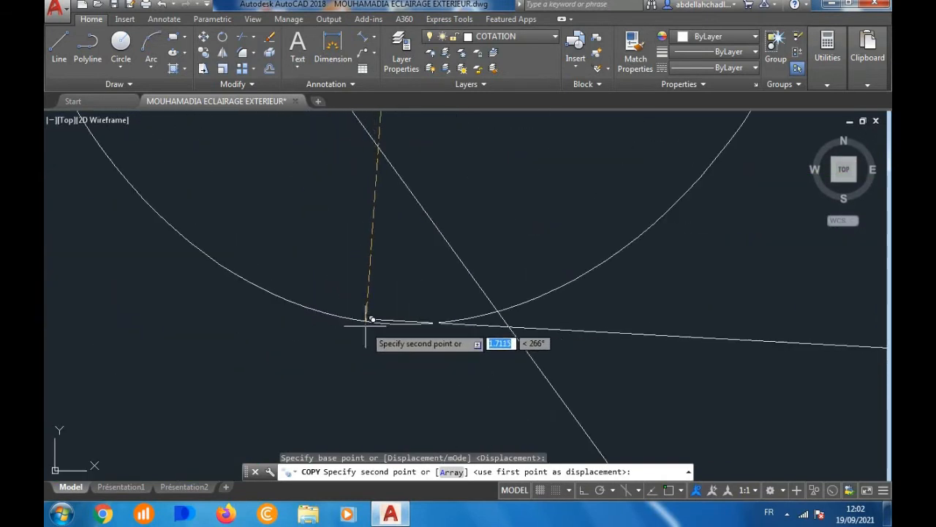
{"action": "left_click", "coordinate": [359, 322]}
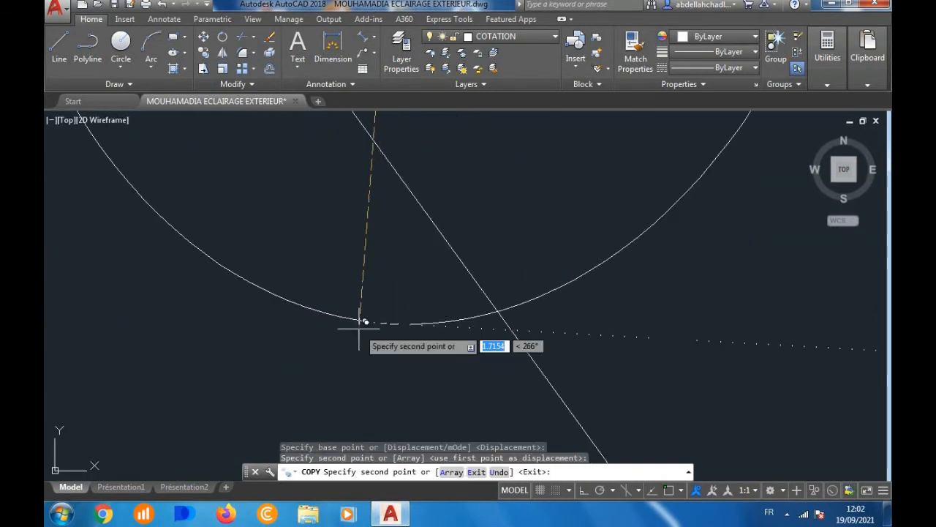
{"action": "key", "text": "Escape"}
Step: Examine the sleeve around the green cable crossing at both ends and within the surrounding cable network
{"action": "scroll", "coordinate": [299, 303], "scroll_direction": "down", "scroll_amount": 6}
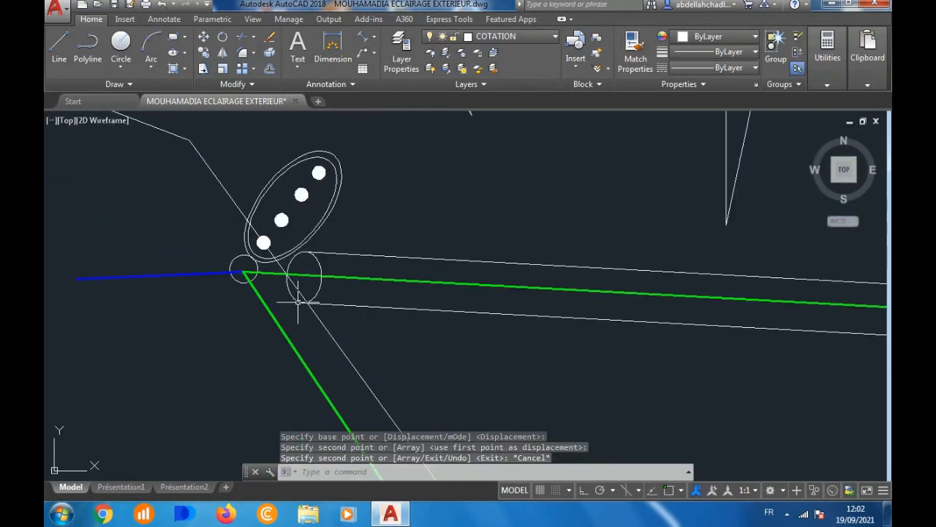
{"action": "scroll", "coordinate": [579, 299], "scroll_direction": "up", "scroll_amount": 6}
{"action": "scroll", "coordinate": [580, 300], "scroll_direction": "down", "scroll_amount": 4}
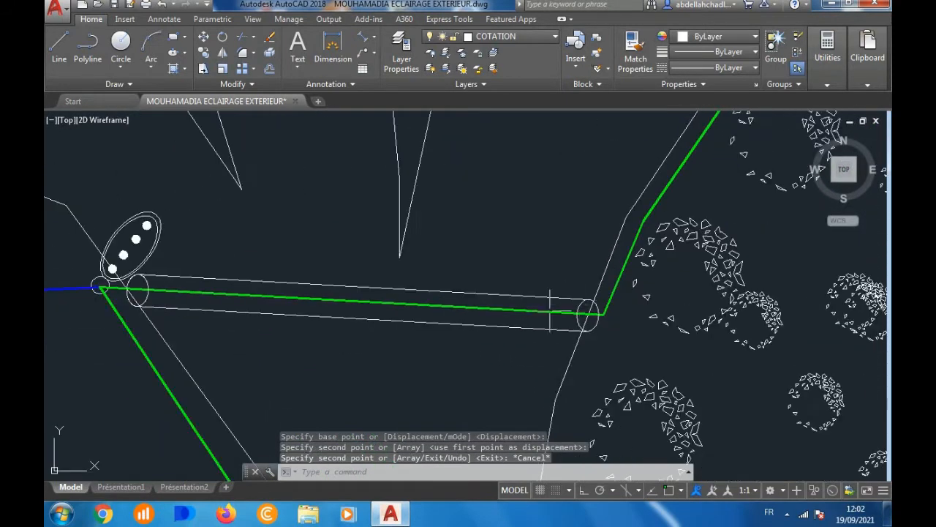
{"action": "scroll", "coordinate": [588, 313], "scroll_direction": "up", "scroll_amount": 3}
{"action": "scroll", "coordinate": [589, 313], "scroll_direction": "down", "scroll_amount": 5}
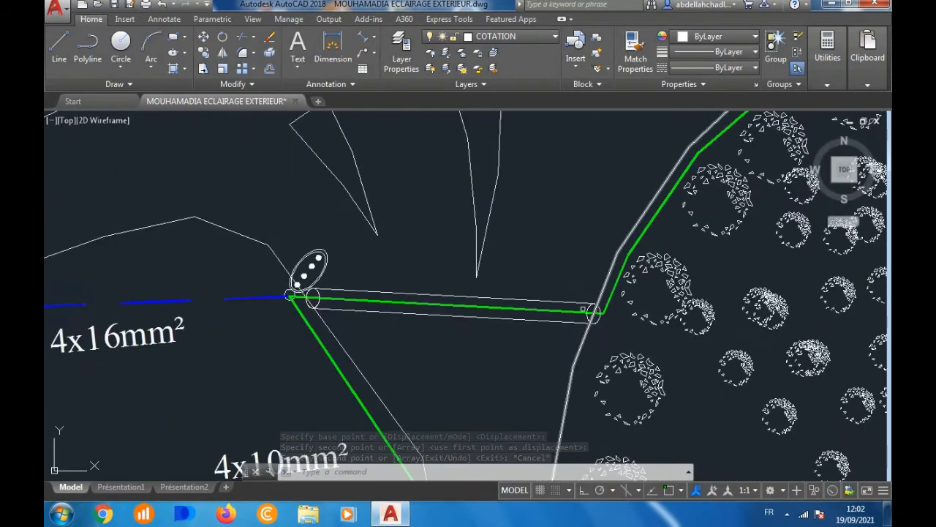
{"action": "scroll", "coordinate": [405, 296], "scroll_direction": "up", "scroll_amount": 4}
{"action": "scroll", "coordinate": [406, 299], "scroll_direction": "down", "scroll_amount": 8}
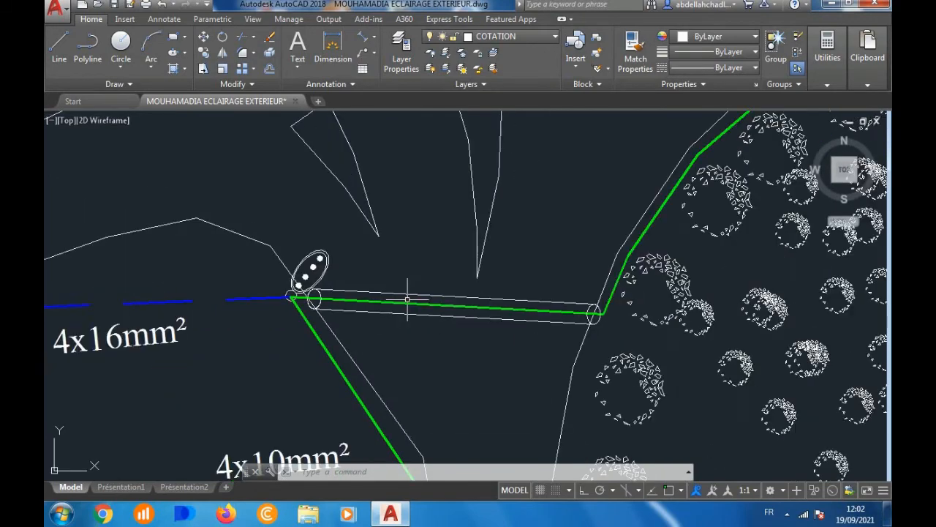
{"action": "scroll", "coordinate": [410, 300], "scroll_direction": "up", "scroll_amount": 2}
{"action": "scroll", "coordinate": [524, 303], "scroll_direction": "up", "scroll_amount": 4}
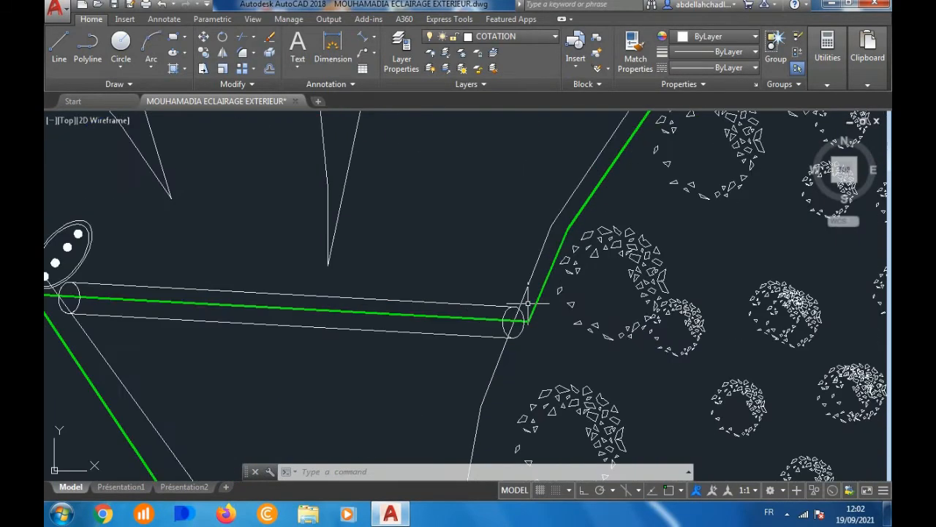
{"action": "scroll", "coordinate": [578, 304], "scroll_direction": "down", "scroll_amount": 5}
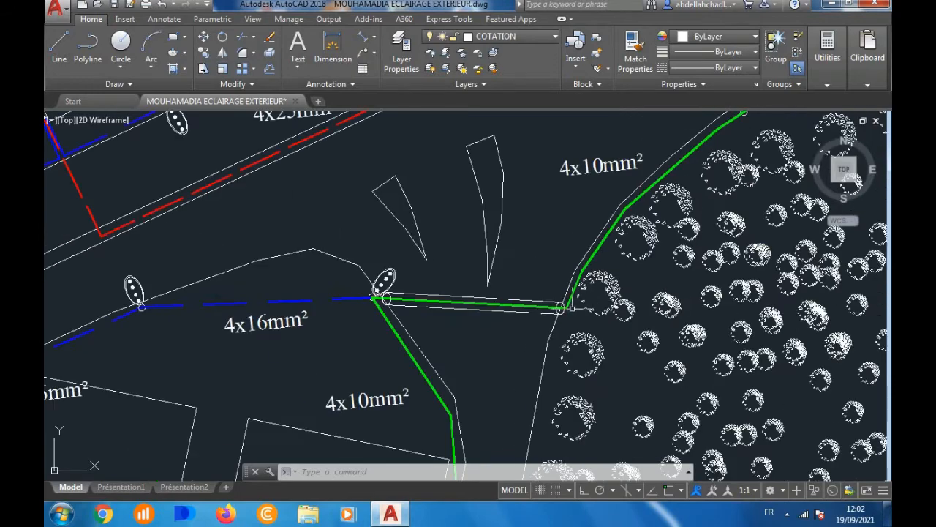
{"action": "scroll", "coordinate": [564, 305], "scroll_direction": "down", "scroll_amount": 4}
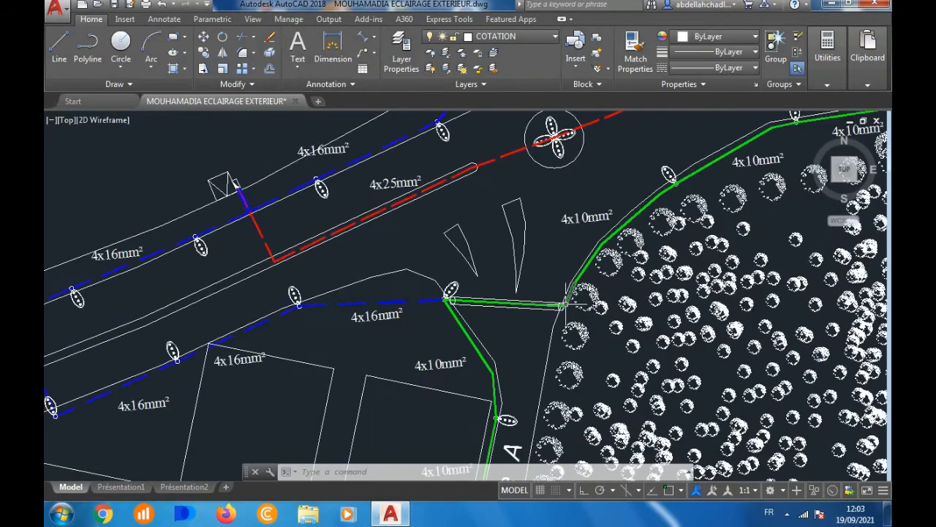
Step: Examine the red cable through the roundabout and the blue cable crossing at the north end of the side road
{"action": "scroll", "coordinate": [521, 213], "scroll_direction": "up", "scroll_amount": 5}
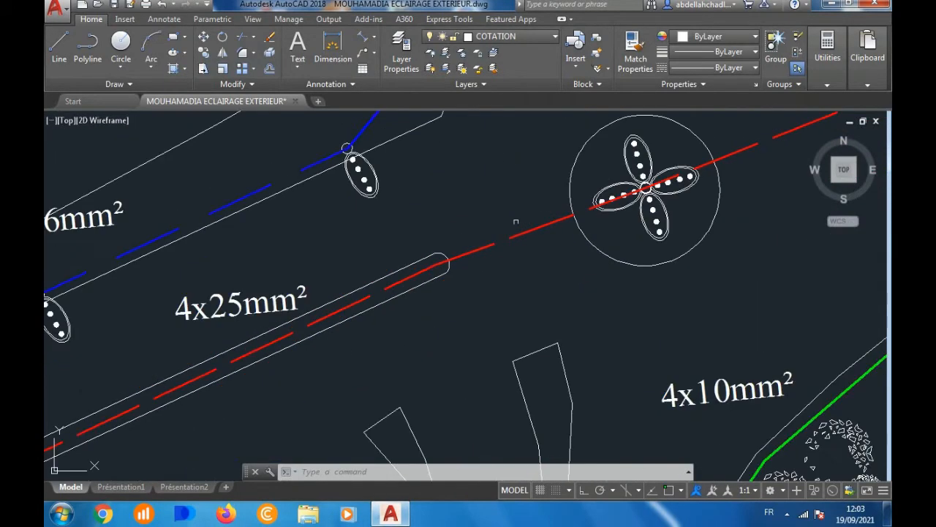
{"action": "scroll", "coordinate": [498, 275], "scroll_direction": "down", "scroll_amount": 3}
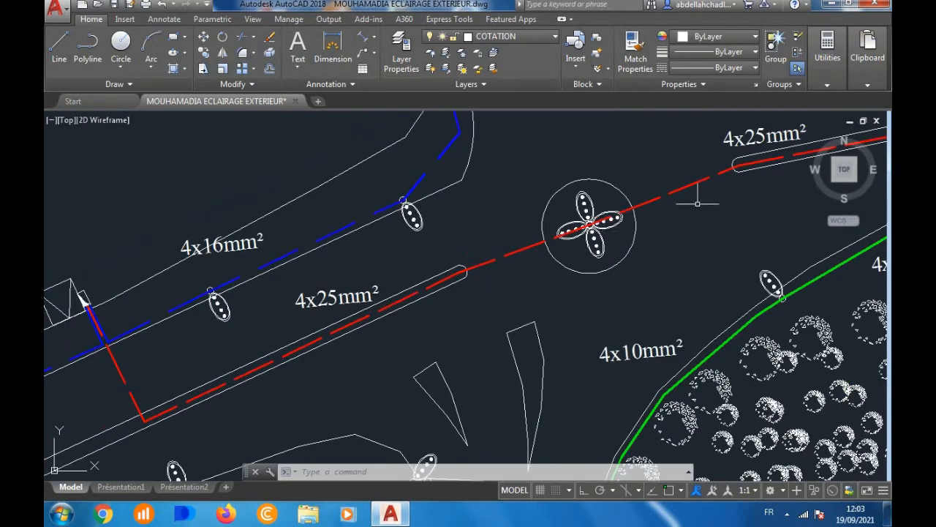
{"action": "scroll", "coordinate": [635, 316], "scroll_direction": "down", "scroll_amount": 4}
{"action": "scroll", "coordinate": [585, 190], "scroll_direction": "up", "scroll_amount": 6}
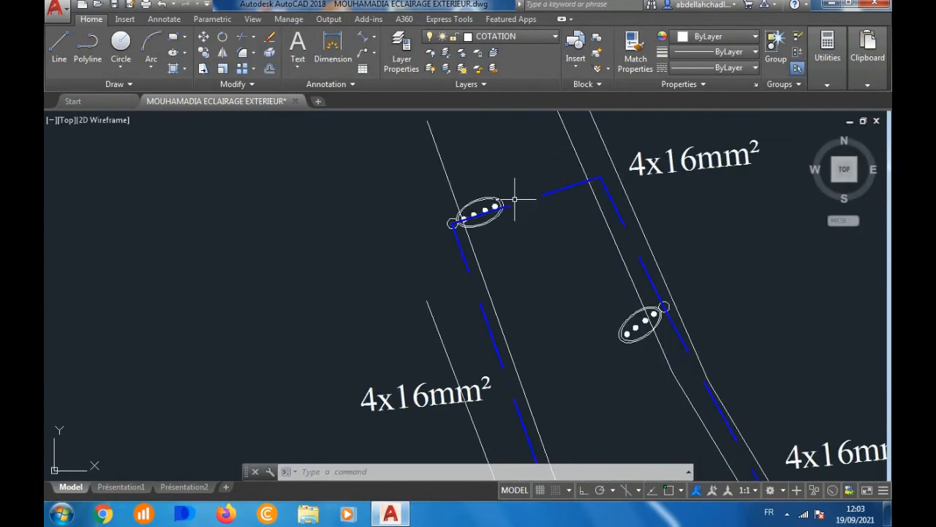
Step: Examine the red cable from the lighting cabinet through the roundabout, together with the neighbouring cable runs and the sleeve crossing
{"action": "scroll", "coordinate": [514, 198], "scroll_direction": "down", "scroll_amount": 6}
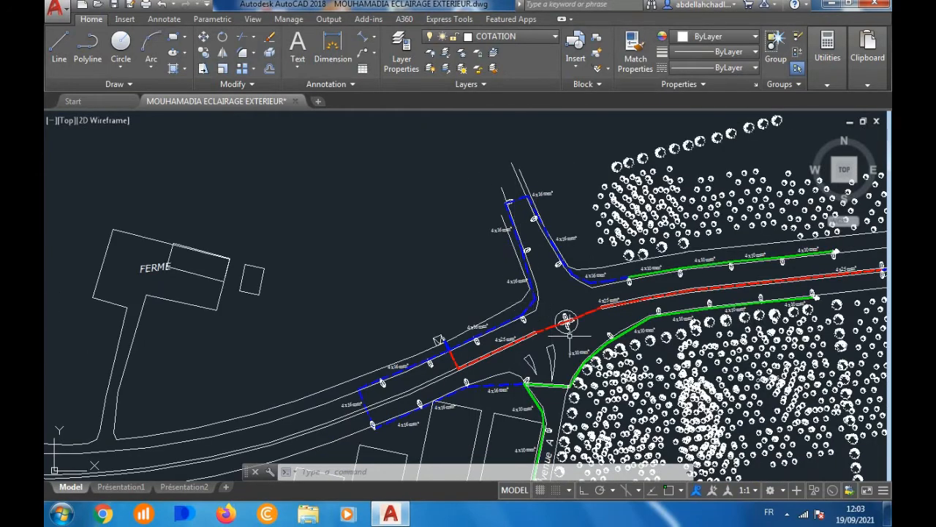
{"action": "scroll", "coordinate": [560, 382], "scroll_direction": "up", "scroll_amount": 7}
{"action": "scroll", "coordinate": [554, 389], "scroll_direction": "down", "scroll_amount": 3}
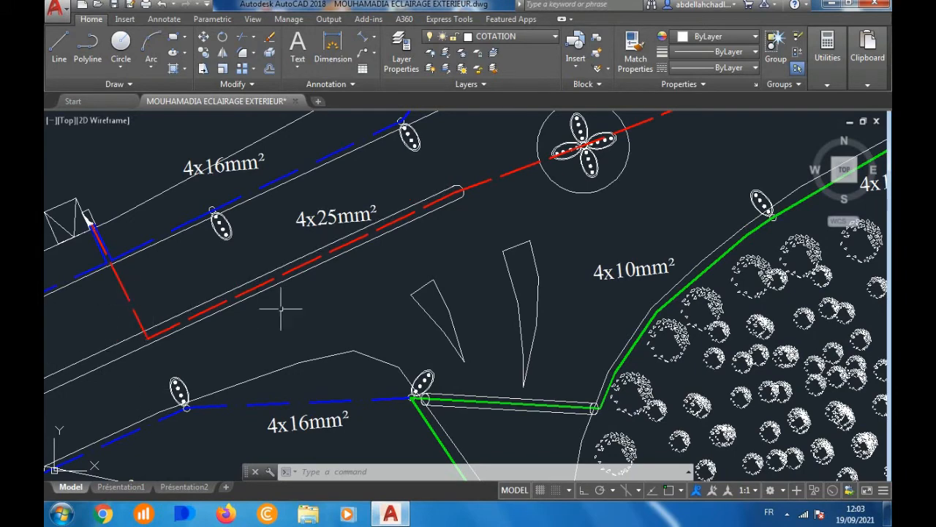
{"action": "scroll", "coordinate": [315, 307], "scroll_direction": "down", "scroll_amount": 2}
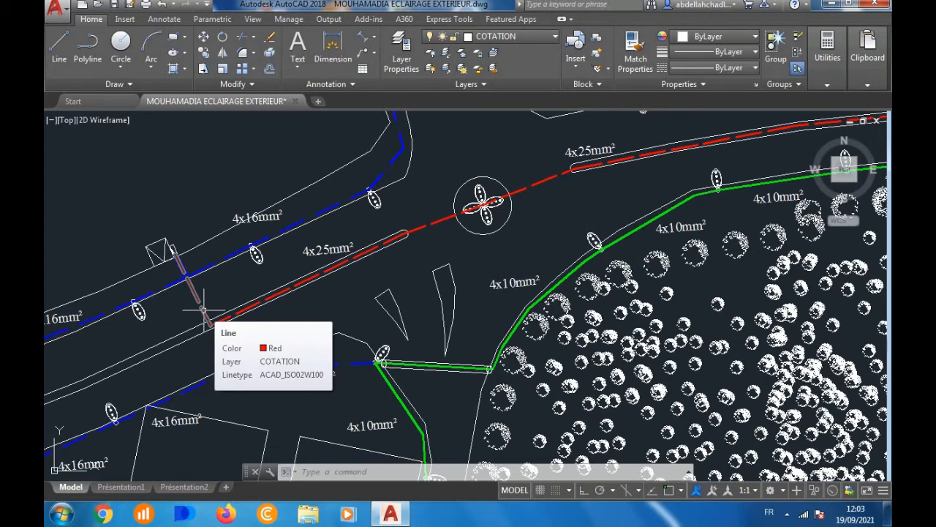
{"action": "scroll", "coordinate": [421, 216], "scroll_direction": "up", "scroll_amount": 5}
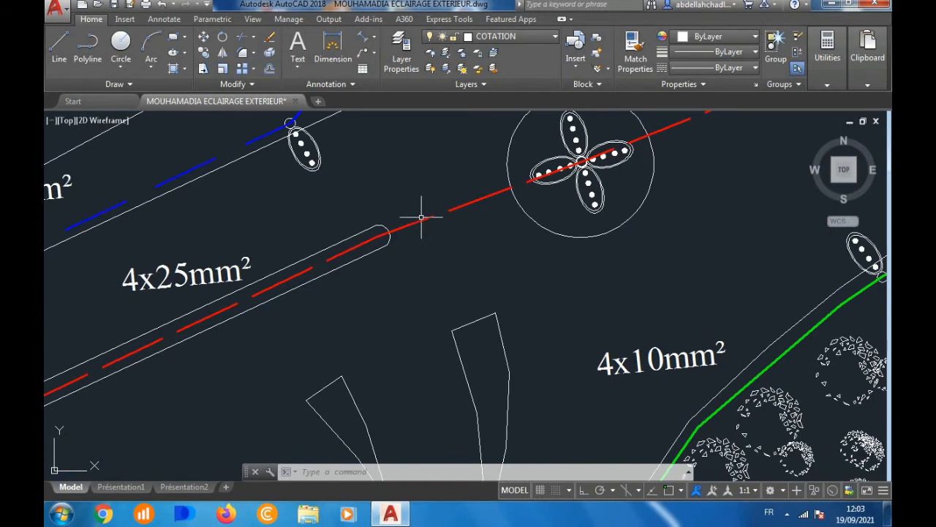
{"action": "mouse_move", "coordinate": [421, 218]}
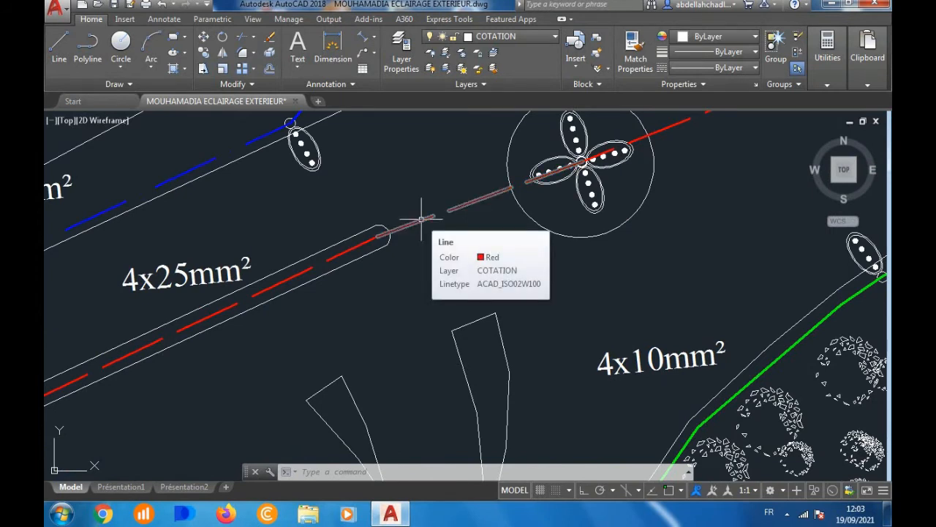
{"action": "scroll", "coordinate": [421, 218], "scroll_direction": "down", "scroll_amount": 5}
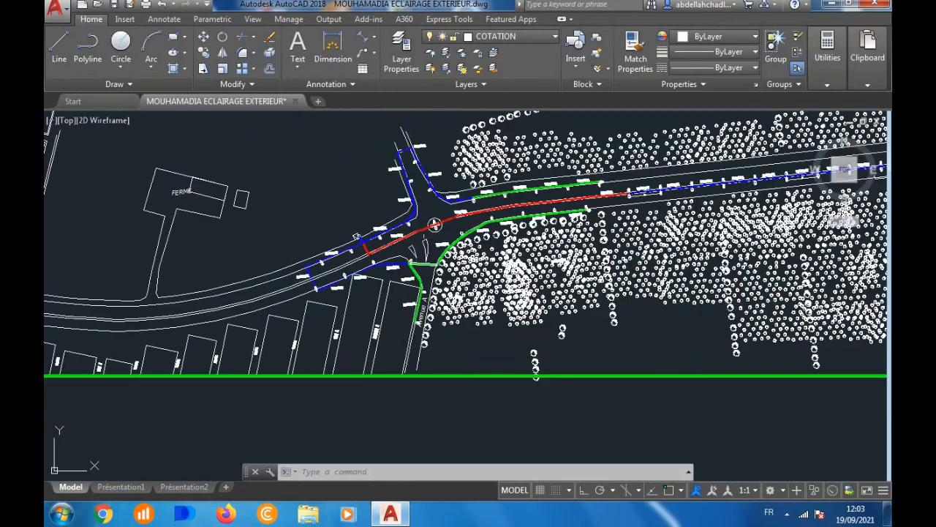
{"action": "scroll", "coordinate": [421, 220], "scroll_direction": "up", "scroll_amount": 3}
{"action": "scroll", "coordinate": [439, 212], "scroll_direction": "up", "scroll_amount": 2}
{"action": "scroll", "coordinate": [424, 215], "scroll_direction": "down", "scroll_amount": 5}
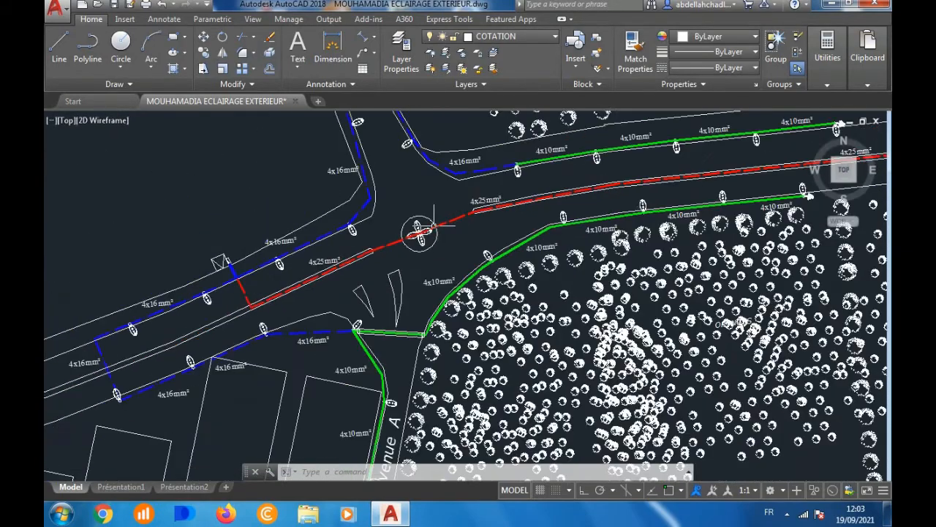
{"action": "scroll", "coordinate": [410, 234], "scroll_direction": "up", "scroll_amount": 5}
{"action": "mouse_move", "coordinate": [377, 246]}
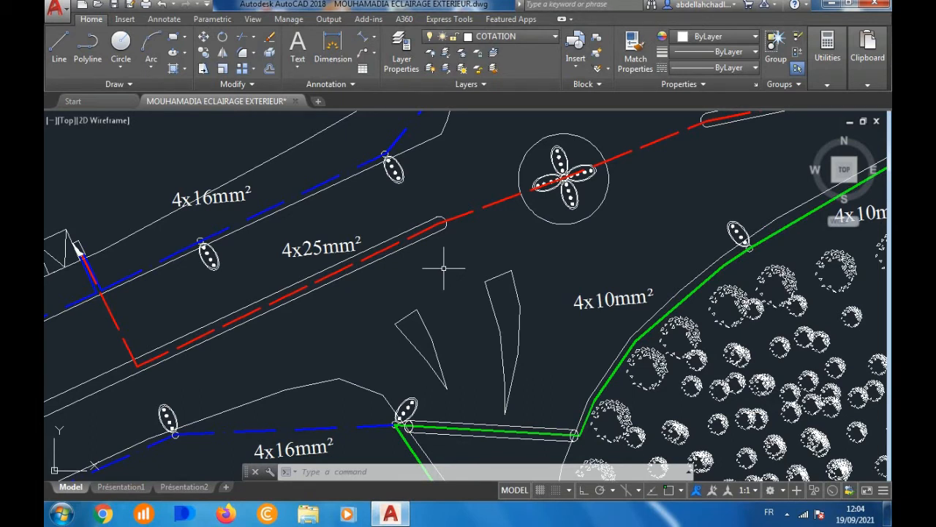
Step: Examine the legend beside the plan, especially the lamp post and exterior lighting cabinet symbols and their descriptions
{"action": "scroll", "coordinate": [443, 268], "scroll_direction": "down", "scroll_amount": 6}
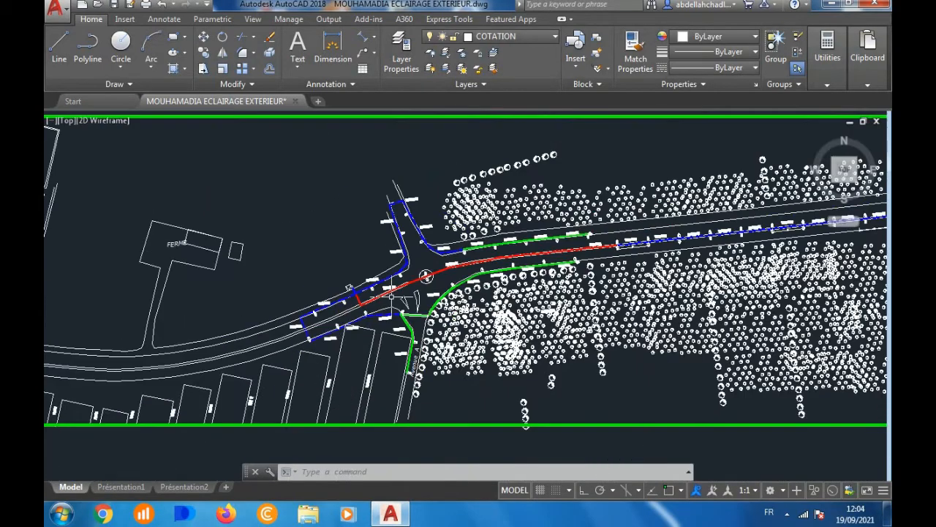
{"action": "scroll", "coordinate": [374, 253], "scroll_direction": "up", "scroll_amount": 2}
{"action": "scroll", "coordinate": [350, 308], "scroll_direction": "down", "scroll_amount": 2}
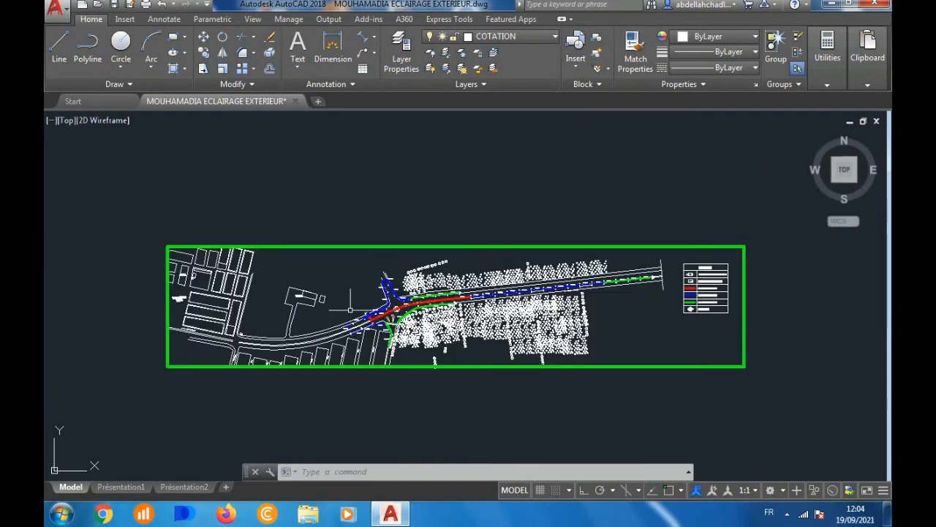
{"action": "scroll", "coordinate": [674, 303], "scroll_direction": "up", "scroll_amount": 4}
{"action": "scroll", "coordinate": [504, 305], "scroll_direction": "down", "scroll_amount": 3}
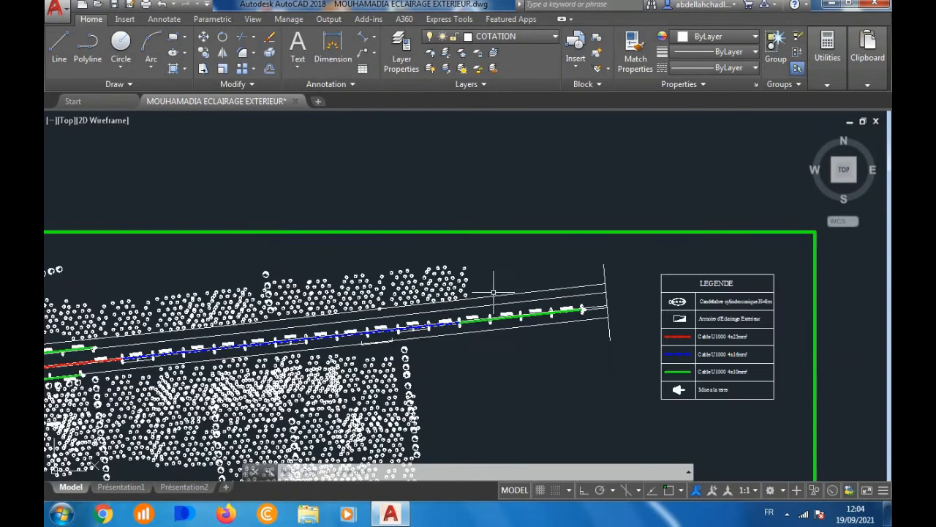
{"action": "scroll", "coordinate": [669, 341], "scroll_direction": "up", "scroll_amount": 4}
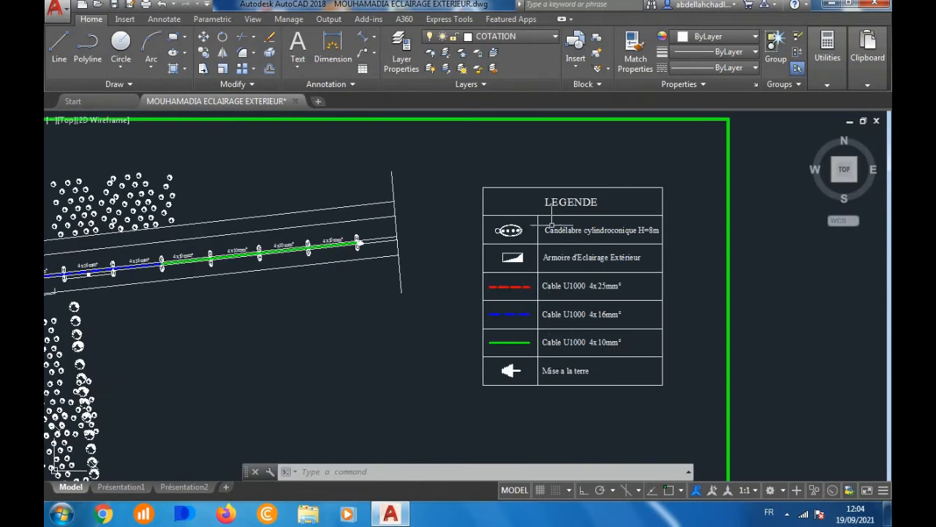
{"action": "scroll", "coordinate": [552, 225], "scroll_direction": "up", "scroll_amount": 3}
{"action": "scroll", "coordinate": [628, 255], "scroll_direction": "up", "scroll_amount": 1}
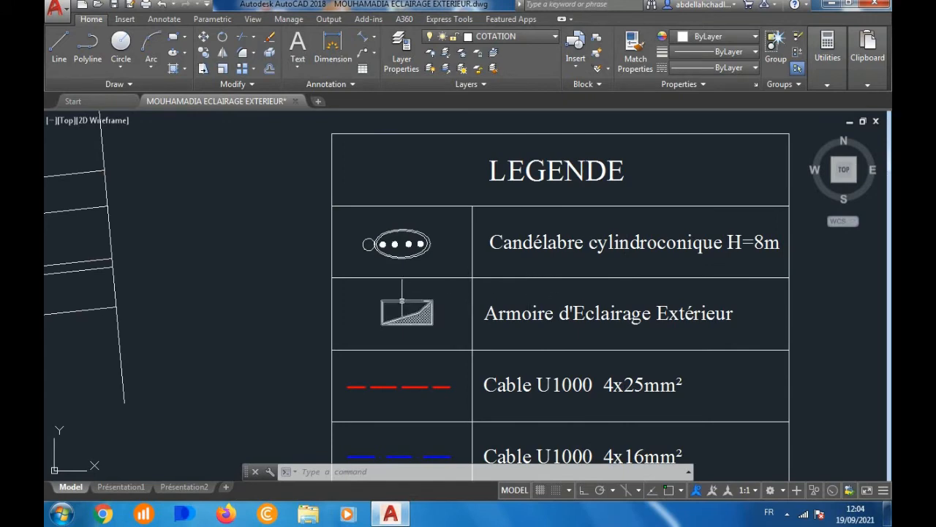
{"action": "scroll", "coordinate": [410, 300], "scroll_direction": "down", "scroll_amount": 4}
{"action": "scroll", "coordinate": [443, 296], "scroll_direction": "up", "scroll_amount": 4}
{"action": "scroll", "coordinate": [443, 296], "scroll_direction": "down", "scroll_amount": 4}
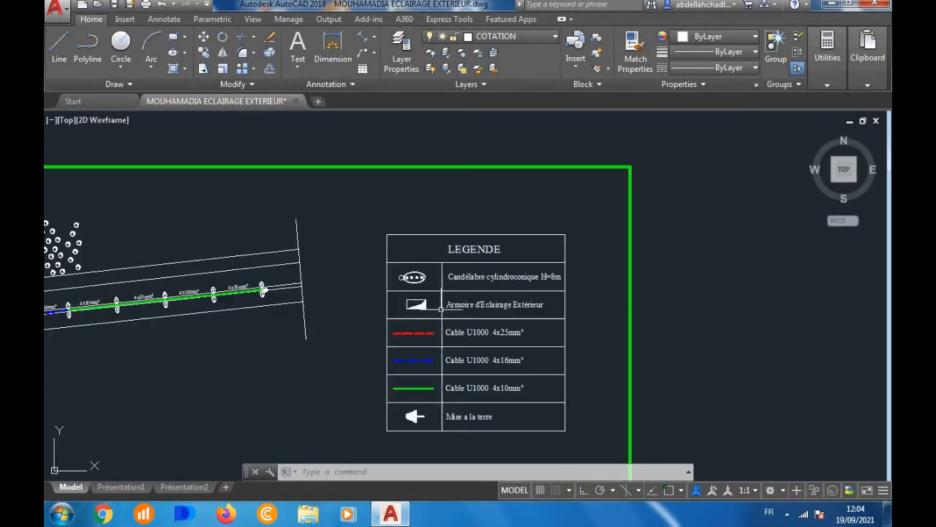
{"action": "left_click", "coordinate": [485, 224]}
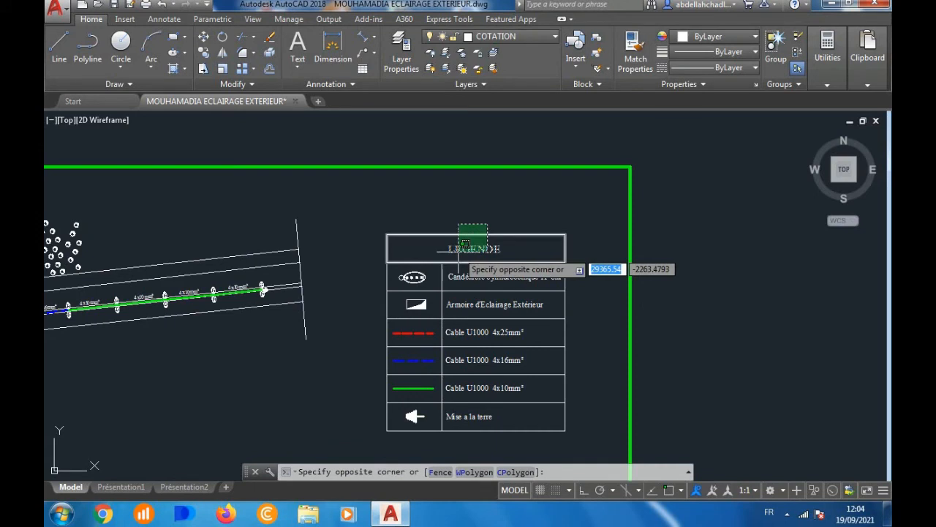
{"action": "left_click", "coordinate": [476, 215]}
{"action": "scroll", "coordinate": [439, 272], "scroll_direction": "up", "scroll_amount": 5}
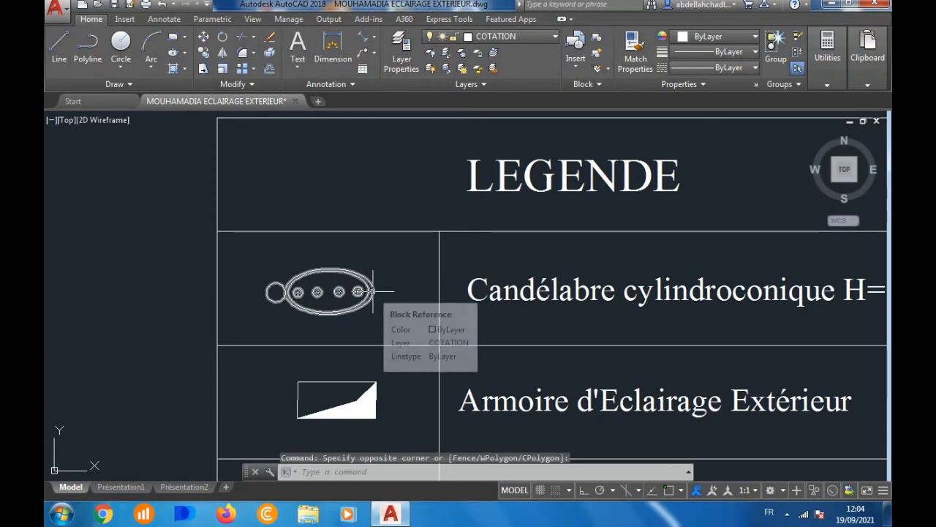
{"action": "scroll", "coordinate": [464, 303], "scroll_direction": "down", "scroll_amount": 3}
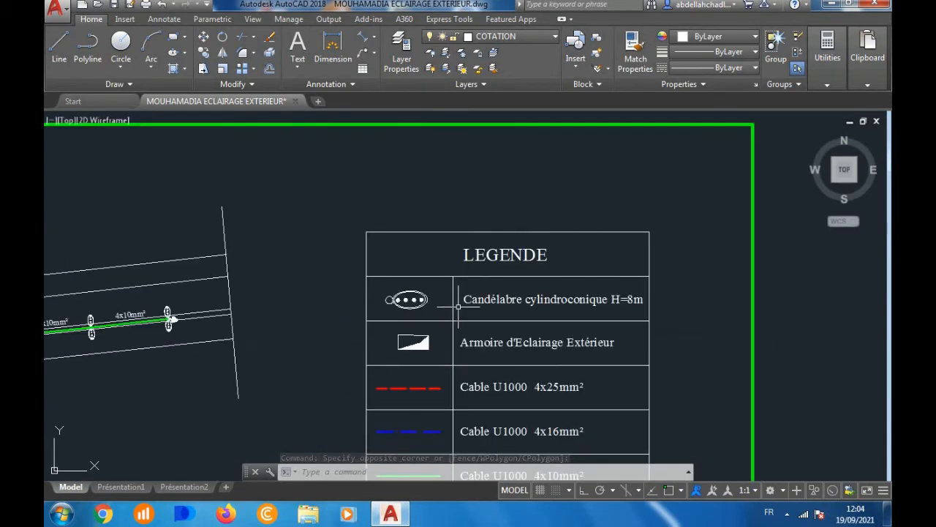
Step: Move the "Candélabre cylindroconique H=8m" legend text to the upper part of its cell, roughly left-aligned with the cabinet description
{"action": "scroll", "coordinate": [592, 289], "scroll_direction": "up", "scroll_amount": 6}
{"action": "left_click", "coordinate": [592, 288]}
{"action": "left_click", "coordinate": [567, 252]}
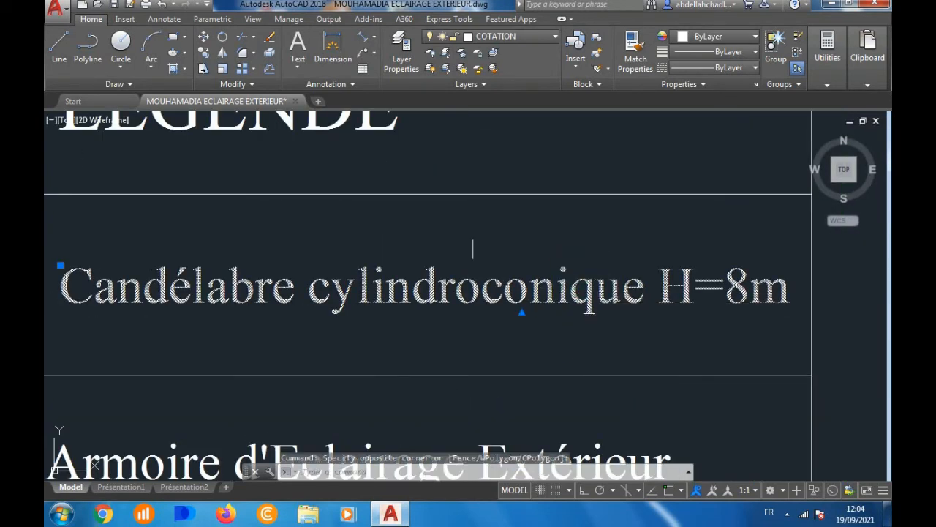
{"action": "left_click", "coordinate": [203, 38]}
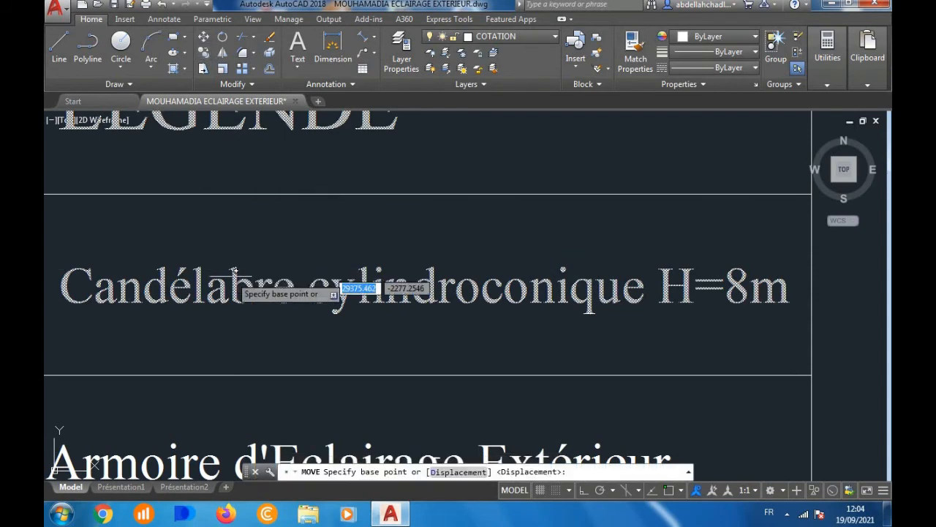
{"action": "scroll", "coordinate": [388, 335], "scroll_direction": "down", "scroll_amount": 4}
{"action": "scroll", "coordinate": [280, 322], "scroll_direction": "up", "scroll_amount": 2}
{"action": "left_click", "coordinate": [256, 315]}
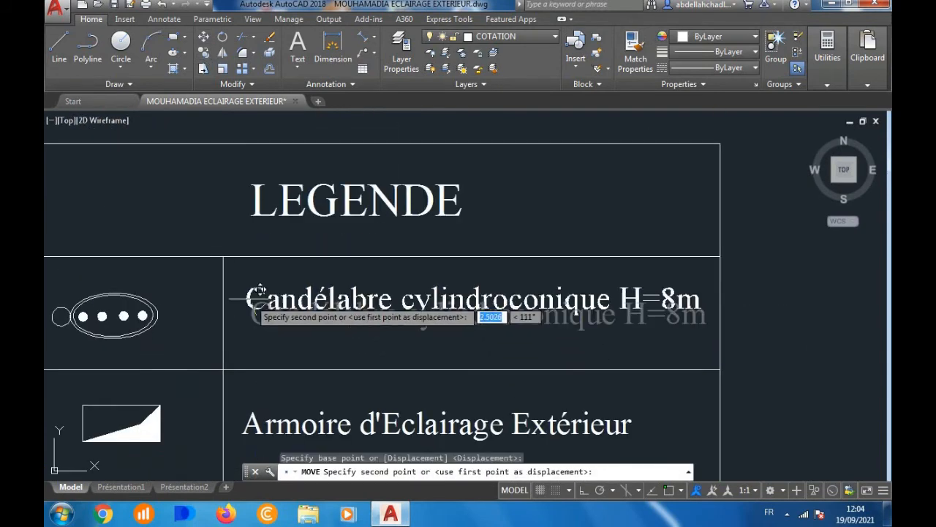
{"action": "left_click", "coordinate": [248, 288]}
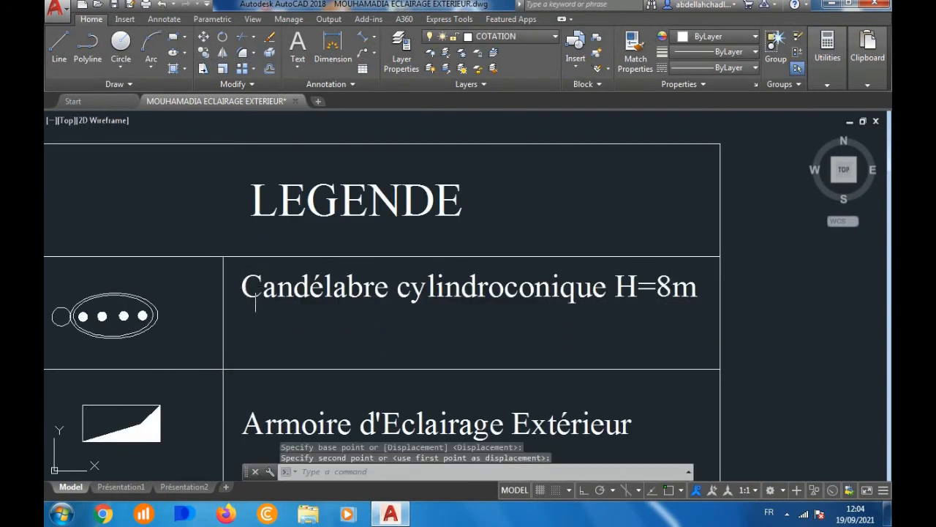
Step: Split the lamp post description before "H=8m" and make its second line read "Simle cross H=8m"
{"action": "double_click", "coordinate": [602, 292]}
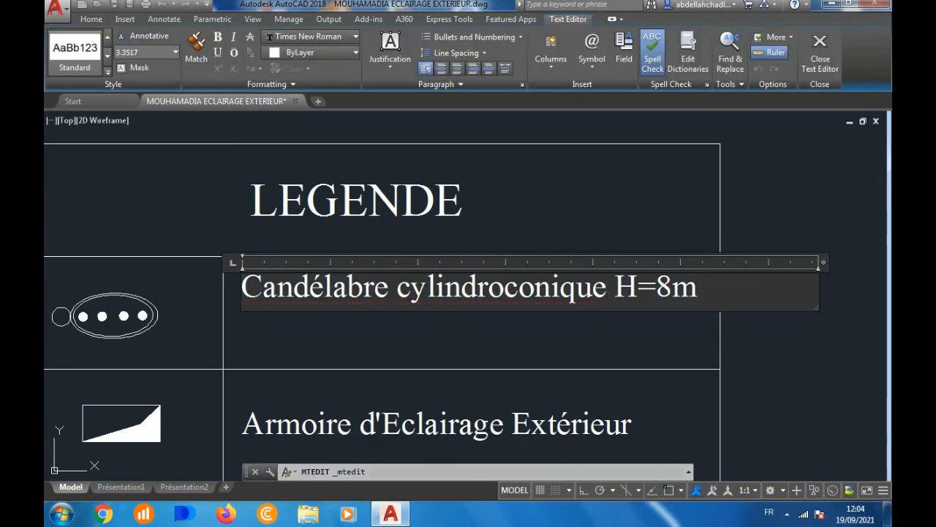
{"action": "key", "text": "Return"}
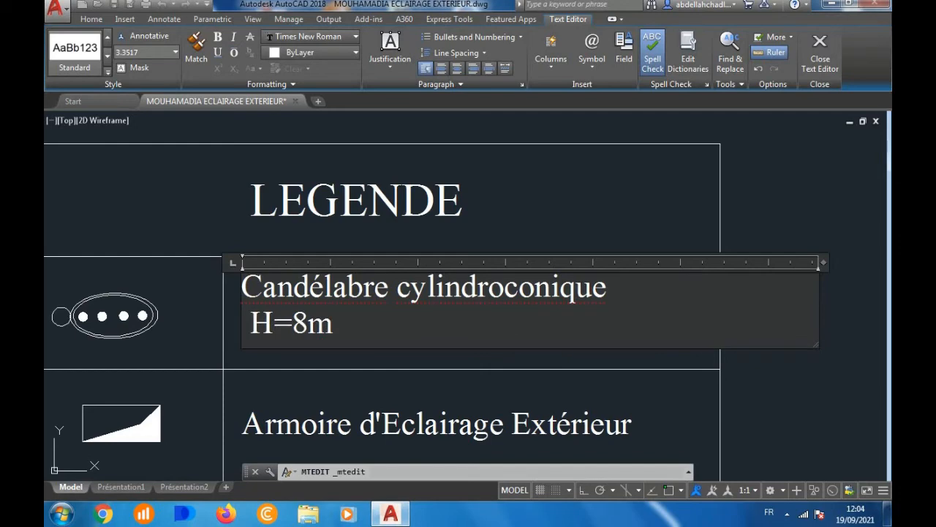
{"action": "type", "text": "SIL"}
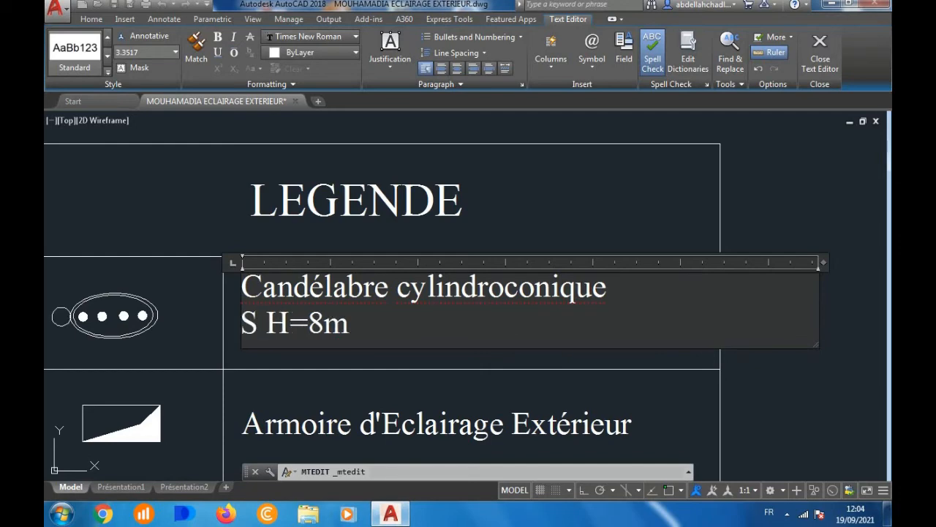
{"action": "key", "text": "BackSpace"}
{"action": "key", "text": "BackSpace"}
{"action": "type", "text": "imle cr"}
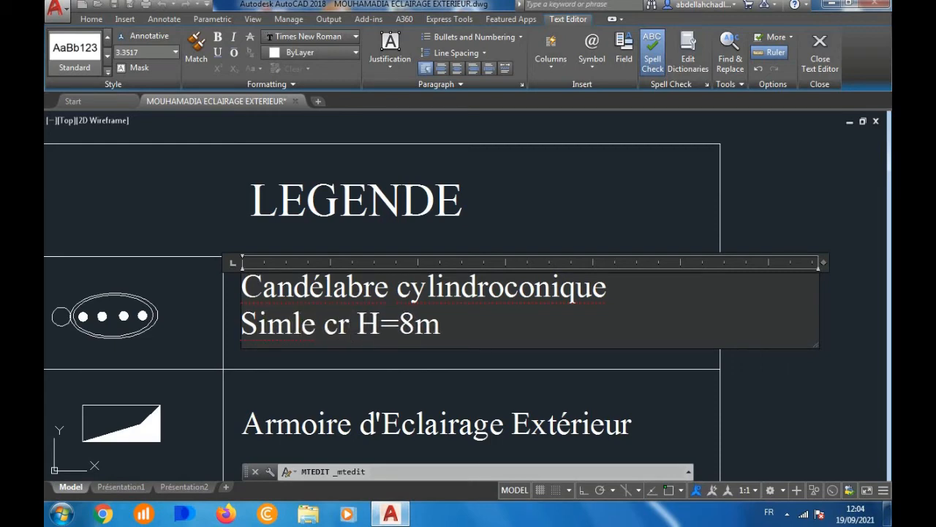
{"action": "type", "text": "oss"}
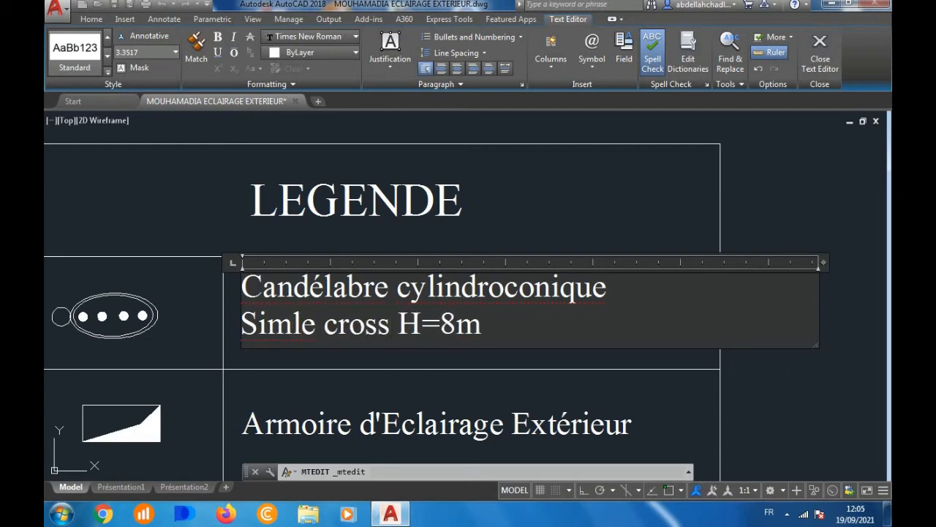
{"action": "left_click", "coordinate": [648, 366]}
{"action": "scroll", "coordinate": [648, 362], "scroll_direction": "down", "scroll_amount": 5}
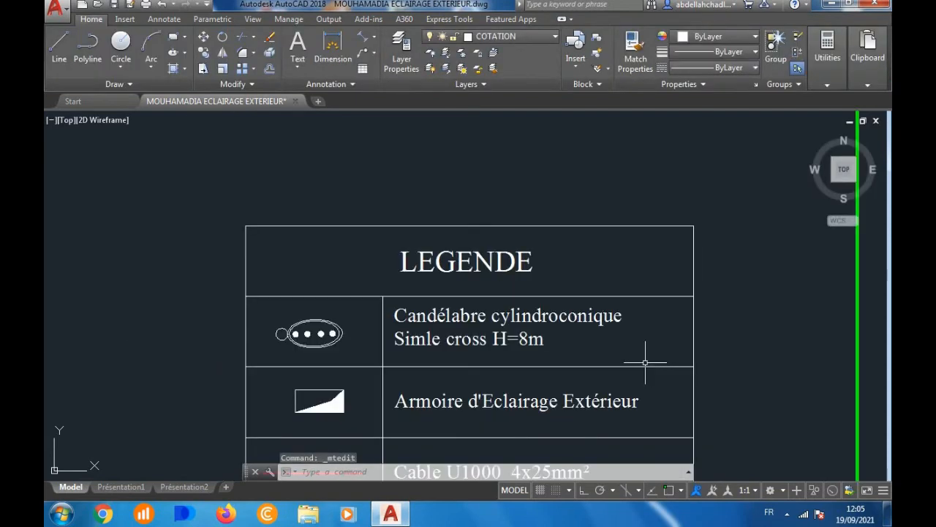
Step: Move all legend rows from "Armoire d'Eclairage Extérieur" down to "Mise a la terre" down by one row height
{"action": "scroll", "coordinate": [605, 345], "scroll_direction": "up", "scroll_amount": 3}
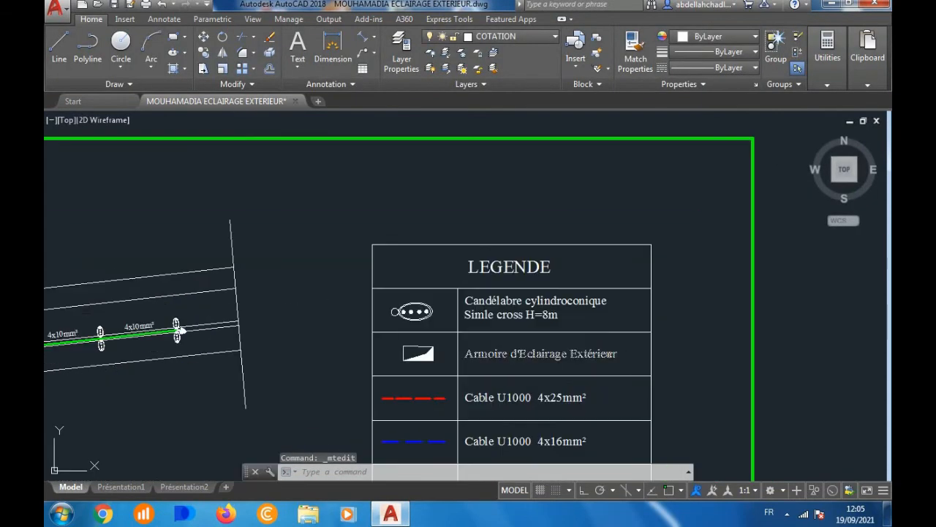
{"action": "scroll", "coordinate": [606, 329], "scroll_direction": "down", "scroll_amount": 3}
{"action": "left_click", "coordinate": [616, 337]}
{"action": "left_click", "coordinate": [521, 429]}
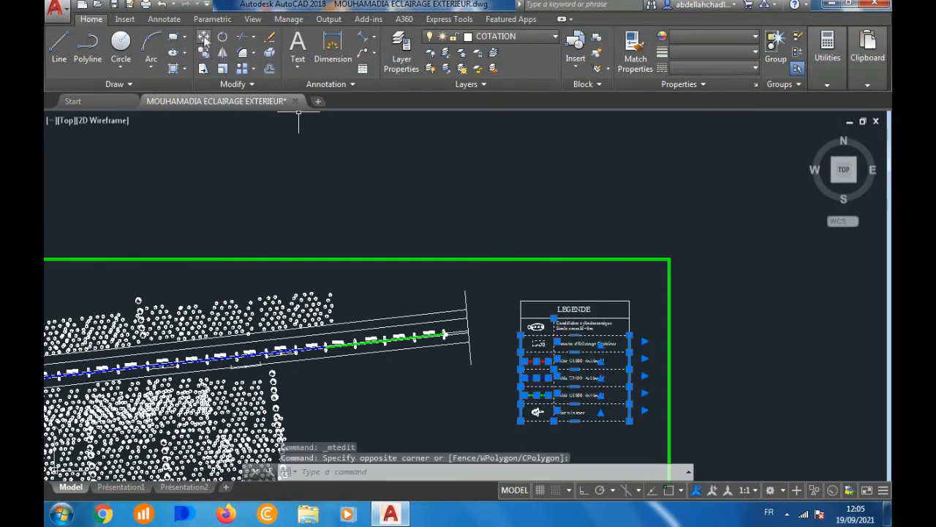
{"action": "left_click", "coordinate": [204, 38]}
{"action": "scroll", "coordinate": [512, 311], "scroll_direction": "up", "scroll_amount": 4}
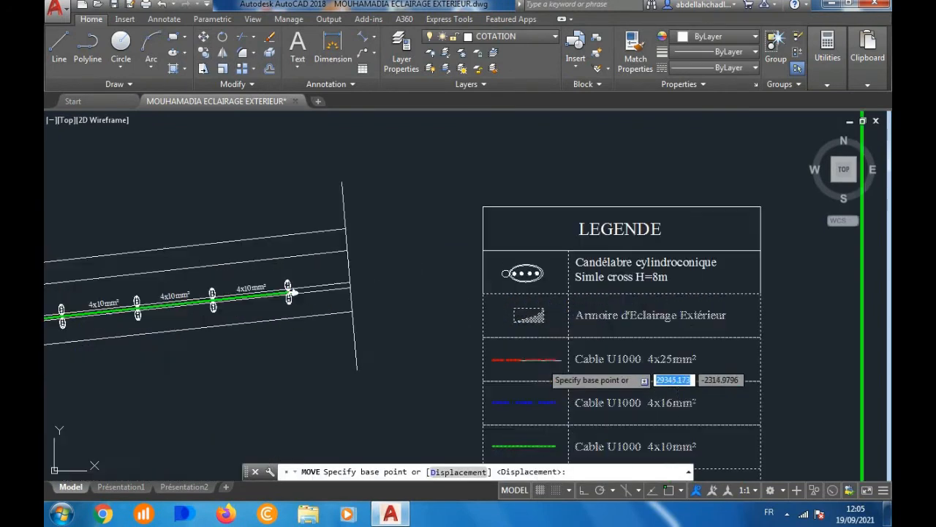
{"action": "left_click", "coordinate": [483, 295]}
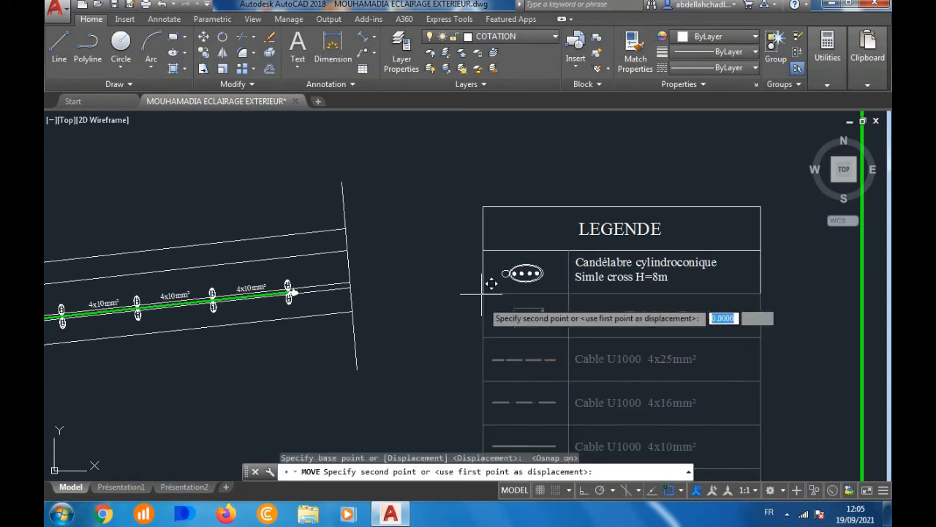
{"action": "left_click", "coordinate": [484, 337]}
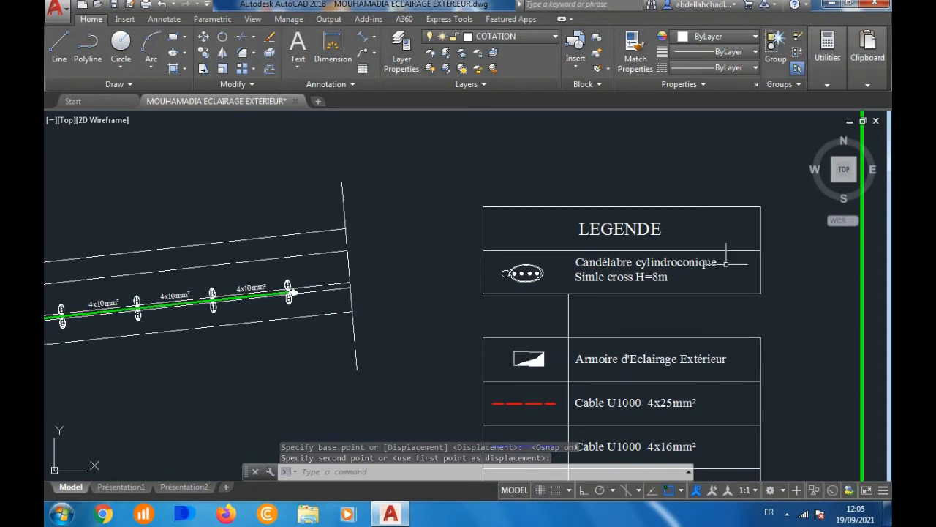
Step: Stretch the upper end of the legend's vertical column divider up to the line beneath the LEGENDE title
{"action": "left_click", "coordinate": [605, 316]}
{"action": "left_click", "coordinate": [567, 305]}
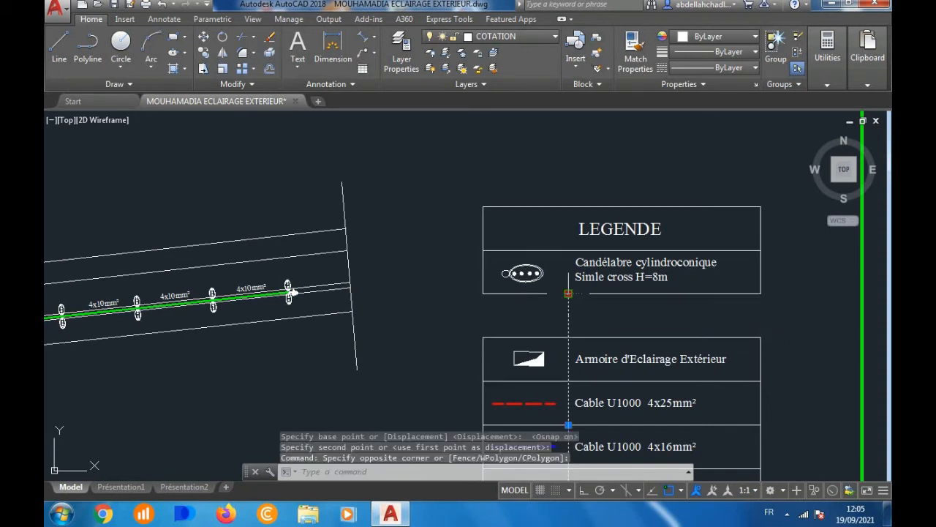
{"action": "left_click", "coordinate": [568, 293]}
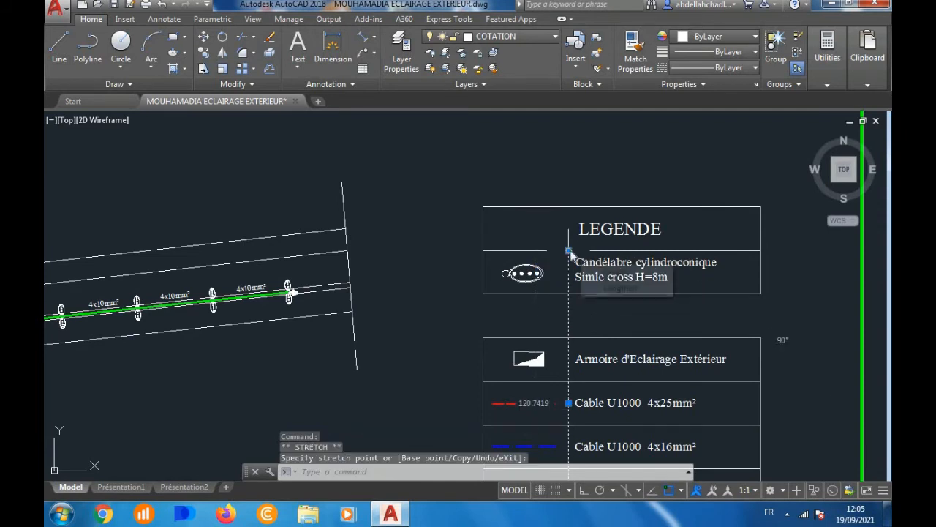
{"action": "left_click", "coordinate": [568, 251]}
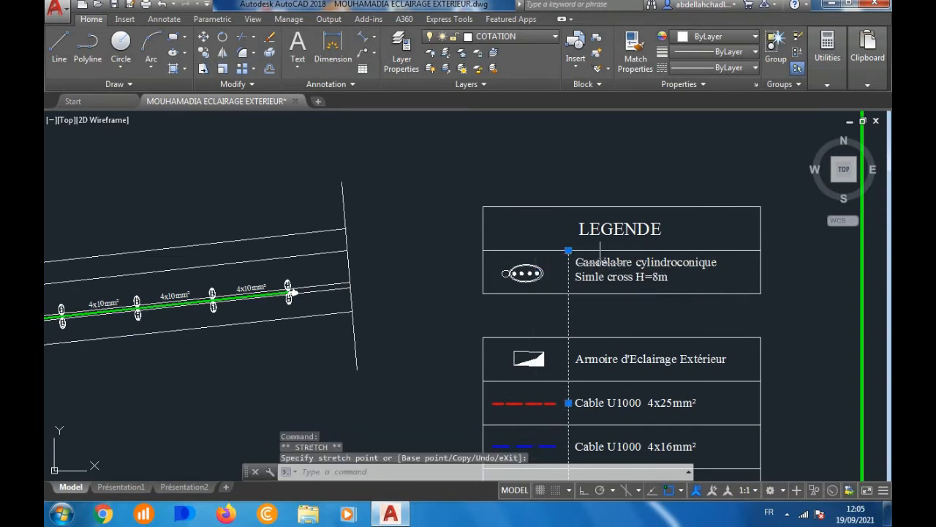
Step: Copy the legend's lamp post row, with its symbol, text and frame, one row height down into the empty gap
{"action": "left_click", "coordinate": [599, 262]}
{"action": "left_click", "coordinate": [614, 294]}
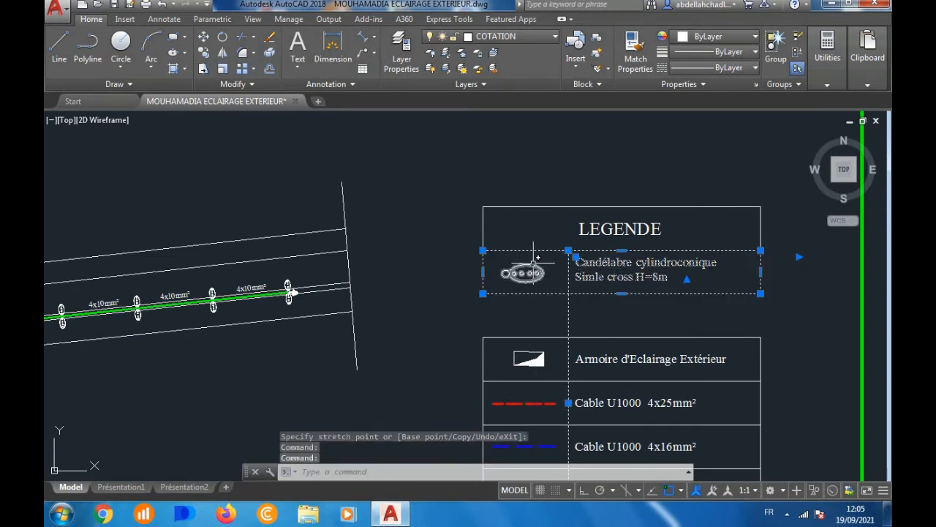
{"action": "left_click", "coordinate": [535, 283]}
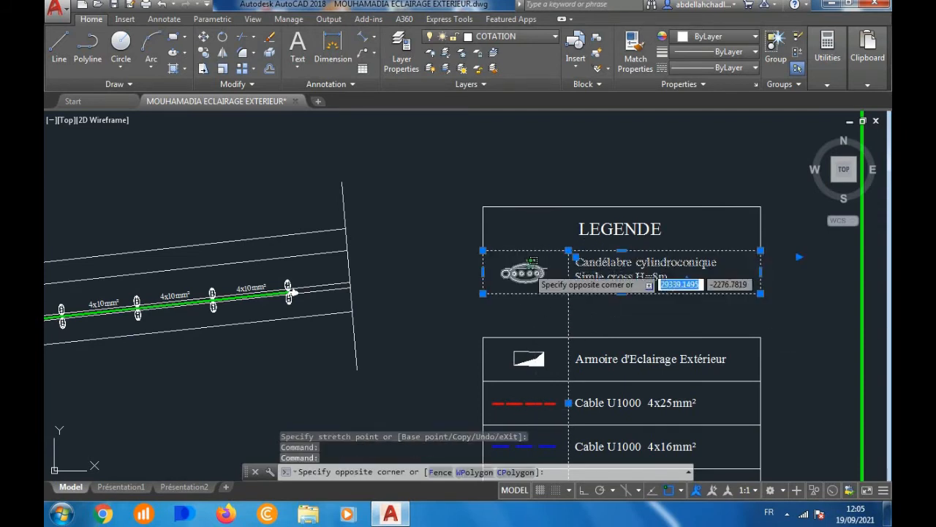
{"action": "left_click", "coordinate": [205, 53]}
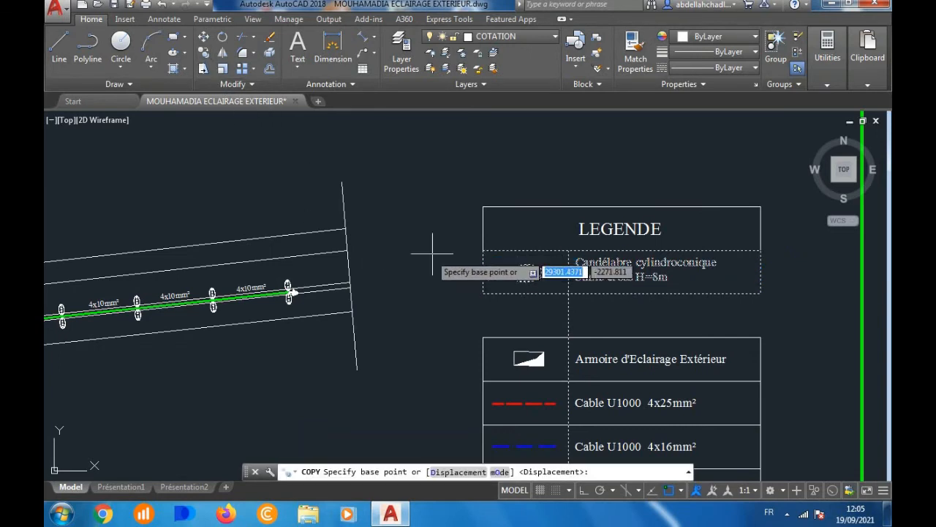
{"action": "left_click", "coordinate": [482, 250]}
{"action": "left_click", "coordinate": [483, 294]}
{"action": "key", "text": "Escape"}
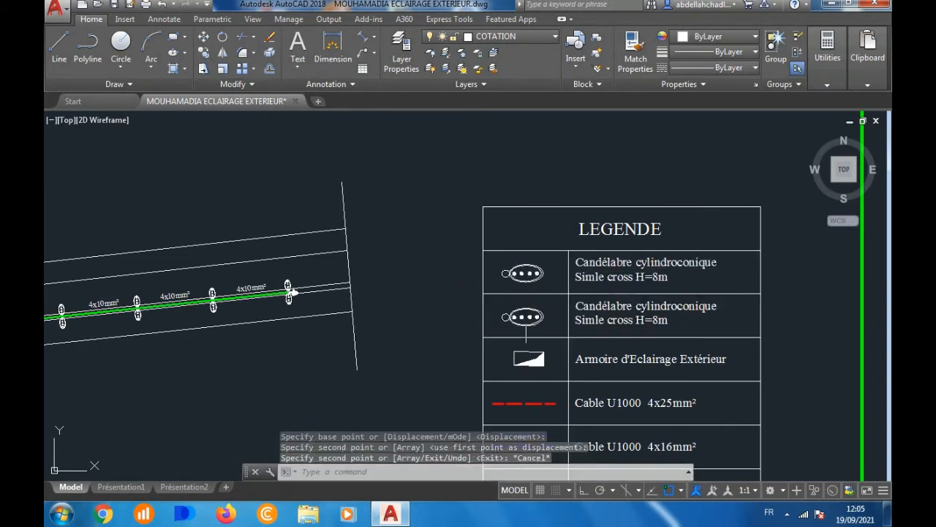
Step: Move the copied lamp post symbol to the right inside its legend cell, leaving room for a second lamp head
{"action": "scroll", "coordinate": [540, 307], "scroll_direction": "up", "scroll_amount": 5}
{"action": "left_click", "coordinate": [539, 303]}
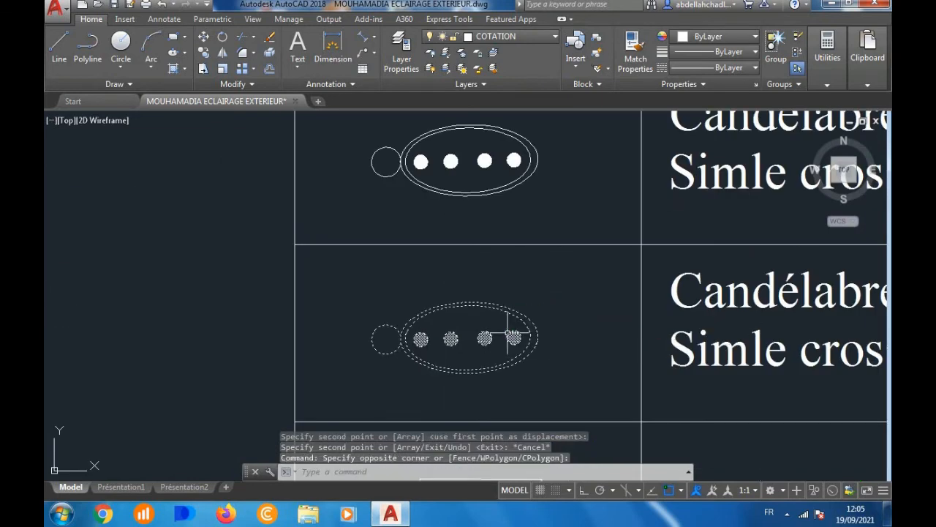
{"action": "left_click", "coordinate": [204, 37]}
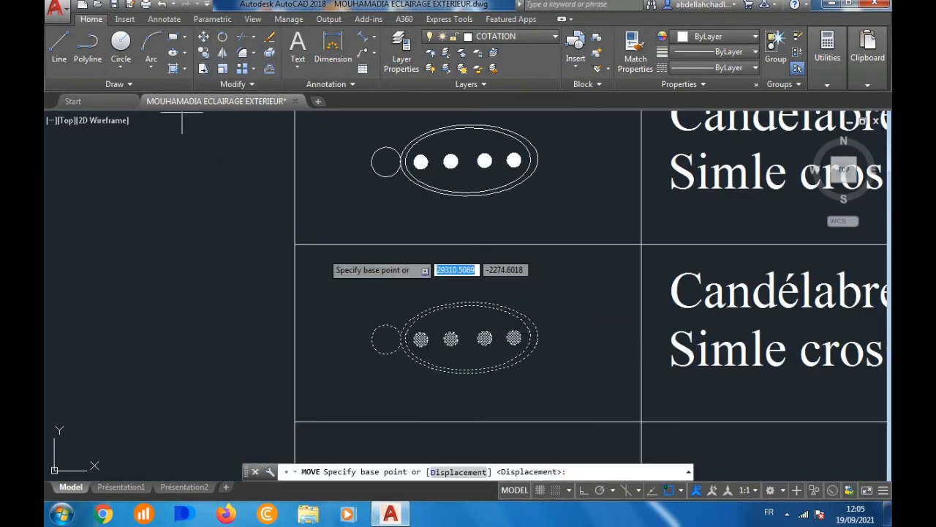
{"action": "left_click", "coordinate": [476, 330]}
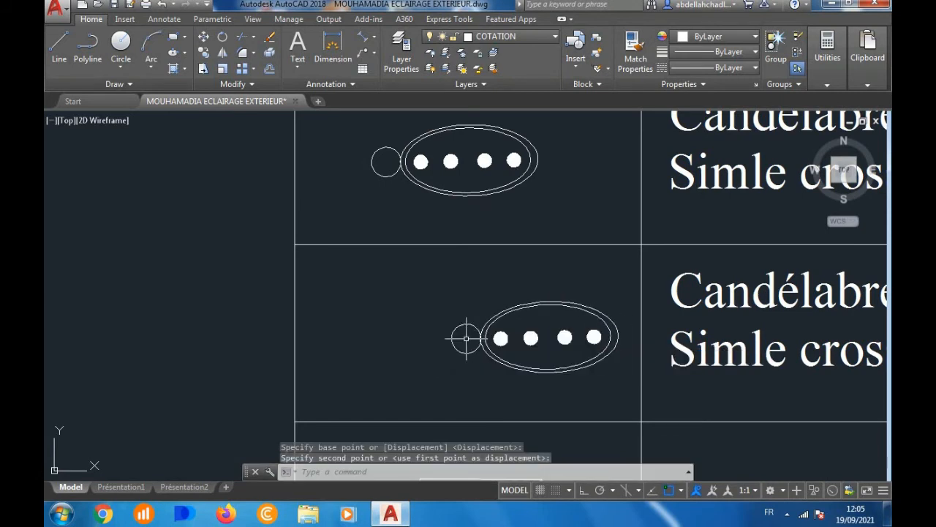
Step: Mirror the copied lamp symbol about a vertical line through its pole circle's centre, keeping the original, to form a double lamp
{"action": "left_click", "coordinate": [470, 303]}
{"action": "left_click", "coordinate": [447, 328]}
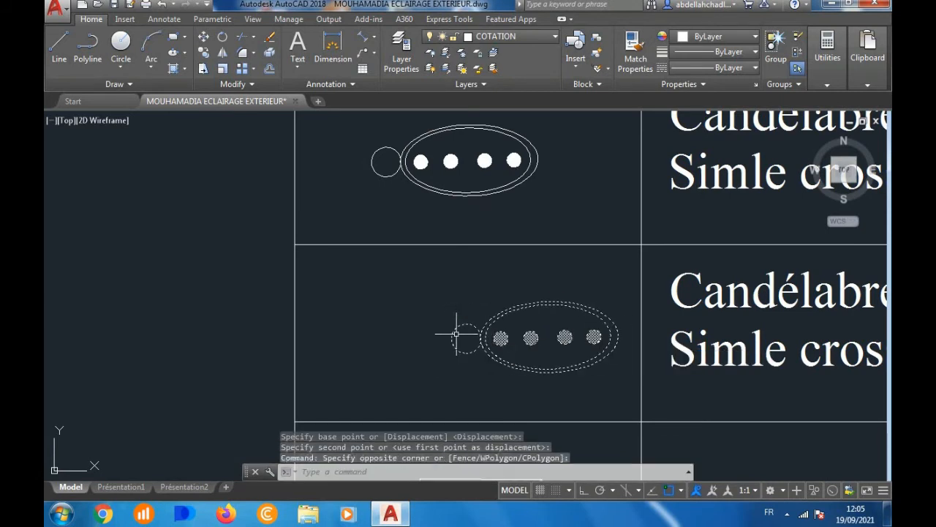
{"action": "left_click", "coordinate": [223, 54]}
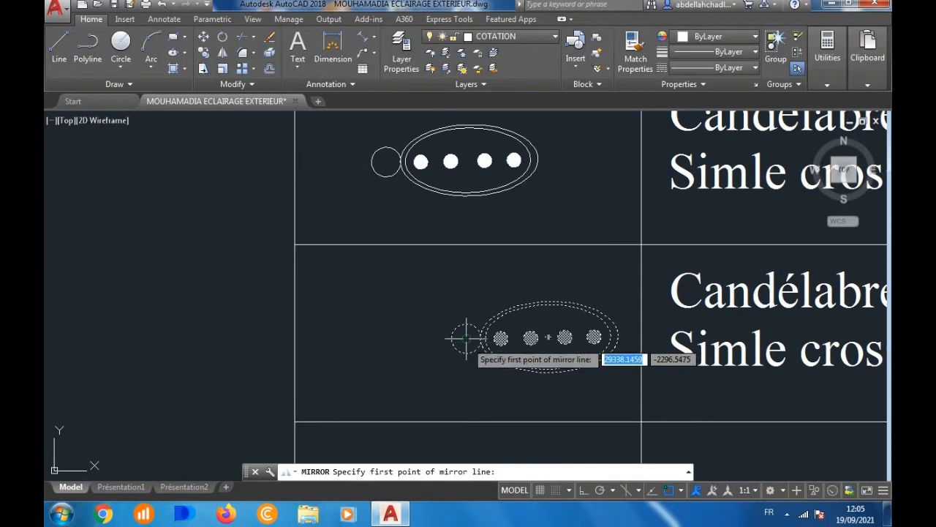
{"action": "left_click", "coordinate": [465, 337]}
{"action": "key", "text": "F8"}
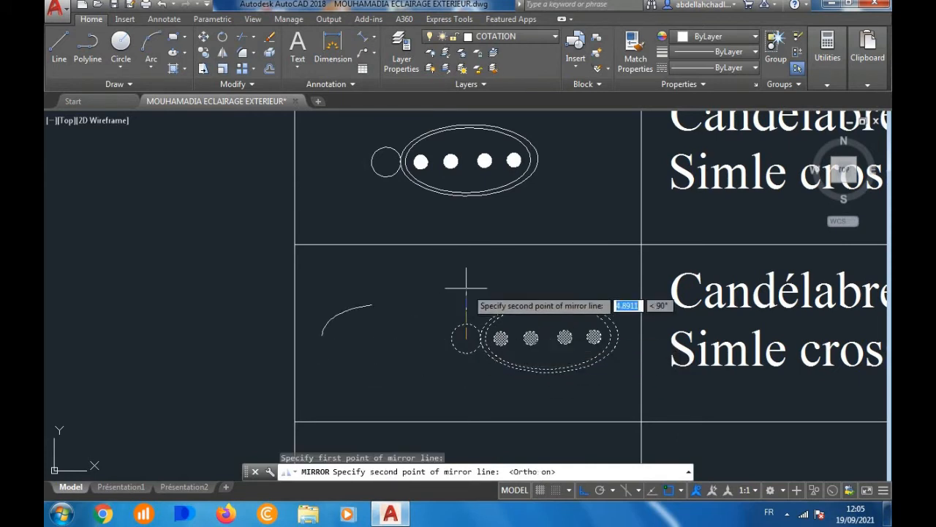
{"action": "left_click", "coordinate": [470, 285]}
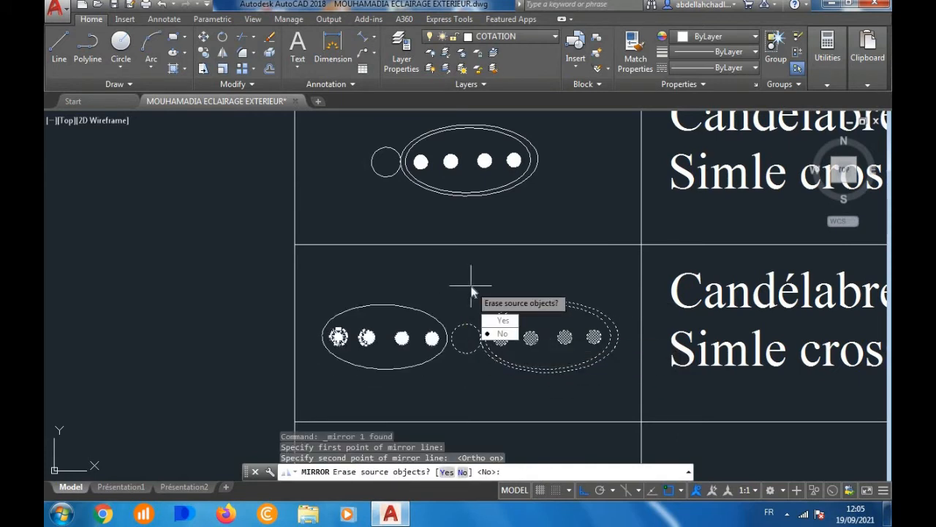
{"action": "key", "text": "Return"}
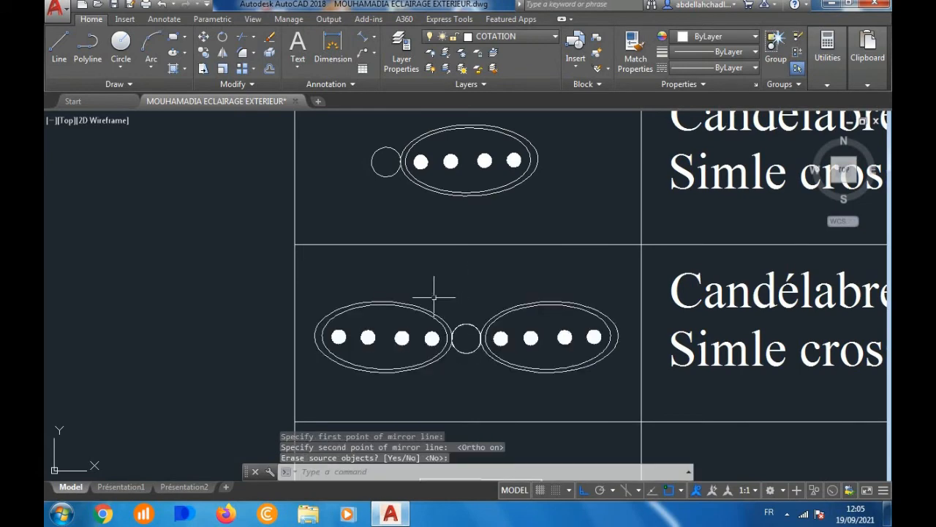
{"action": "scroll", "coordinate": [432, 293], "scroll_direction": "down", "scroll_amount": 5}
{"action": "scroll", "coordinate": [407, 274], "scroll_direction": "up", "scroll_amount": 3}
{"action": "scroll", "coordinate": [378, 261], "scroll_direction": "down", "scroll_amount": 3}
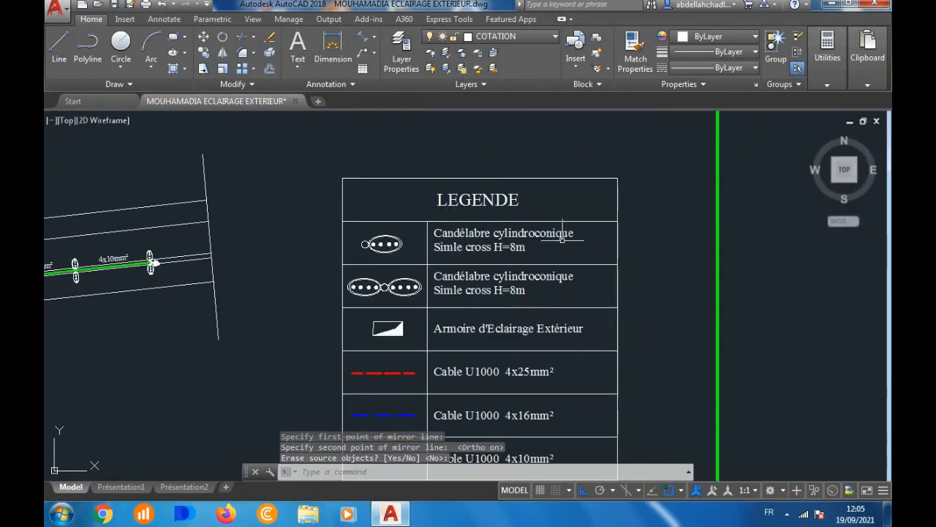
Step: Replace "Simle" with "Double" in the second lamp post description so its second line reads "Double cross H=8m"
{"action": "scroll", "coordinate": [570, 239], "scroll_direction": "up", "scroll_amount": 4}
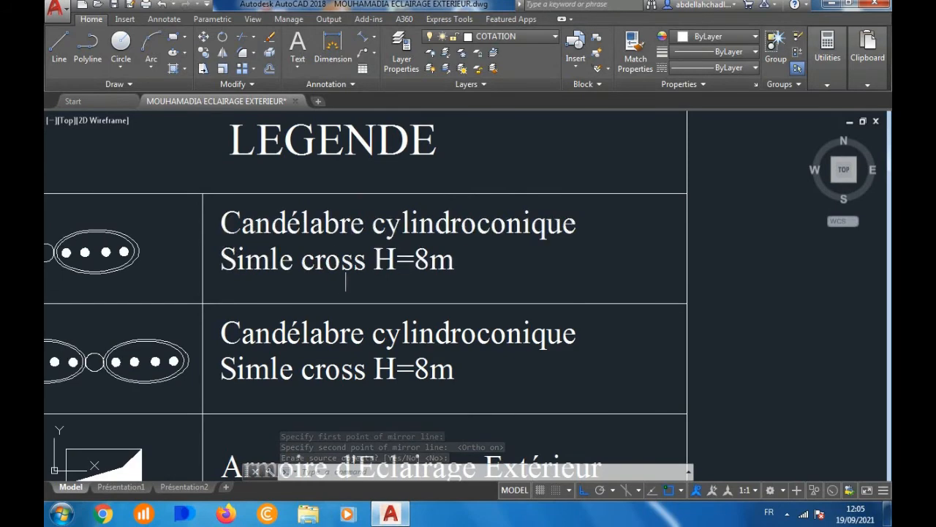
{"action": "scroll", "coordinate": [366, 315], "scroll_direction": "down", "scroll_amount": 2}
{"action": "scroll", "coordinate": [359, 333], "scroll_direction": "up", "scroll_amount": 4}
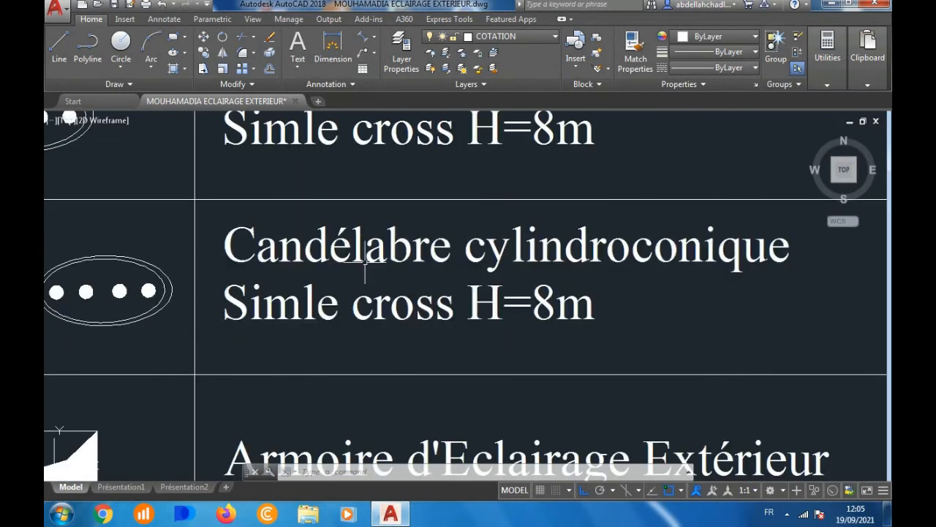
{"action": "scroll", "coordinate": [365, 261], "scroll_direction": "down", "scroll_amount": 2}
{"action": "scroll", "coordinate": [384, 278], "scroll_direction": "up", "scroll_amount": 2}
{"action": "double_click", "coordinate": [401, 290]}
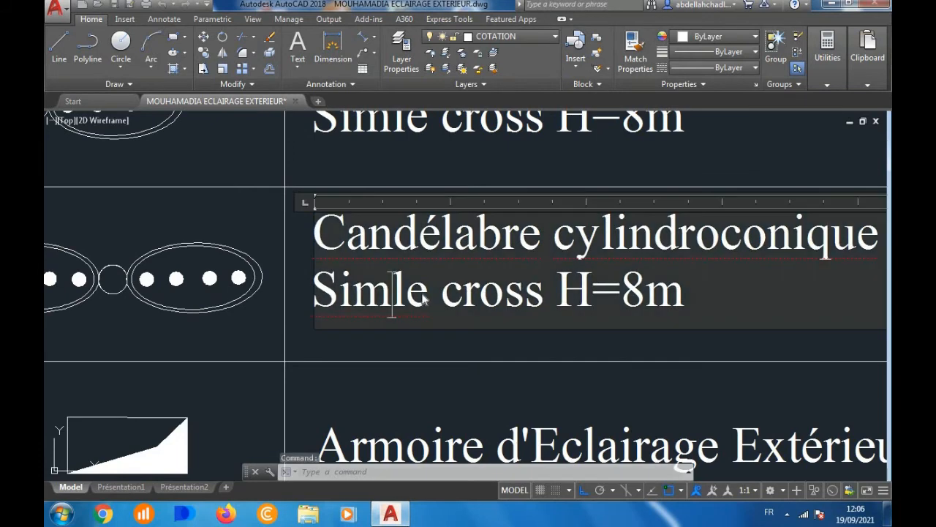
{"action": "left_click_drag", "start_coordinate": [428, 293], "coordinate": [323, 295]}
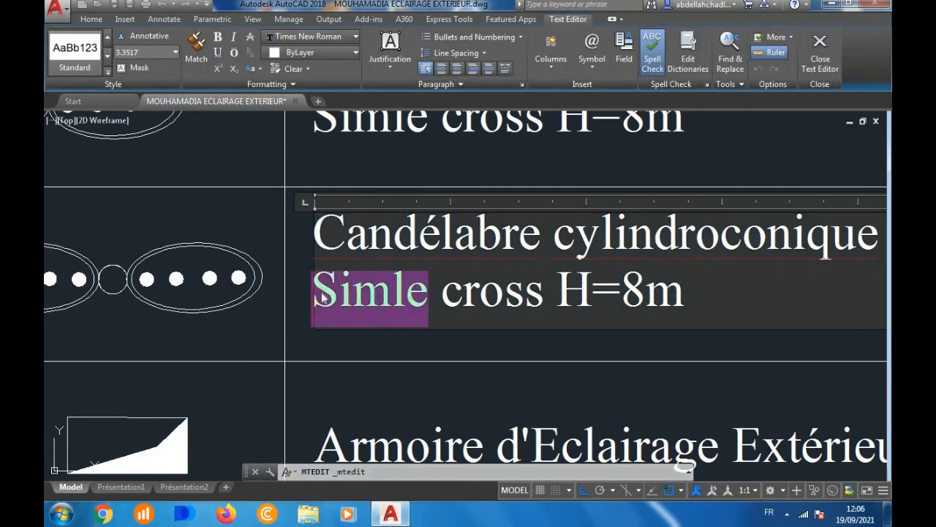
{"action": "type", "text": "Doub"}
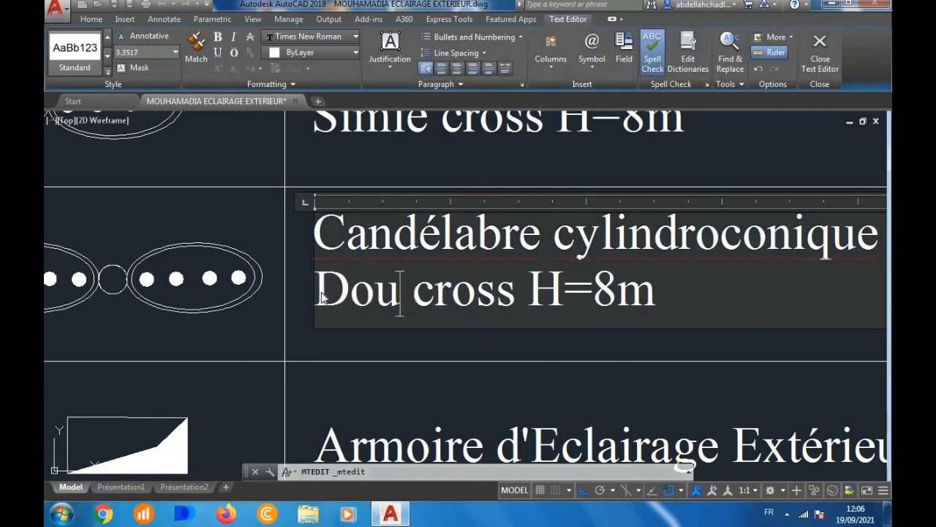
{"action": "type", "text": "le"}
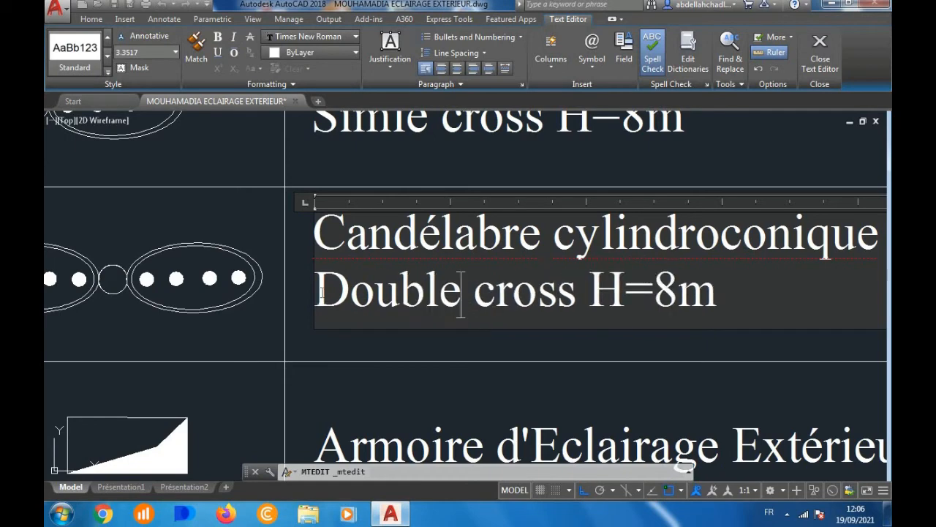
{"action": "left_click", "coordinate": [317, 345]}
{"action": "scroll", "coordinate": [439, 325], "scroll_direction": "down", "scroll_amount": 3}
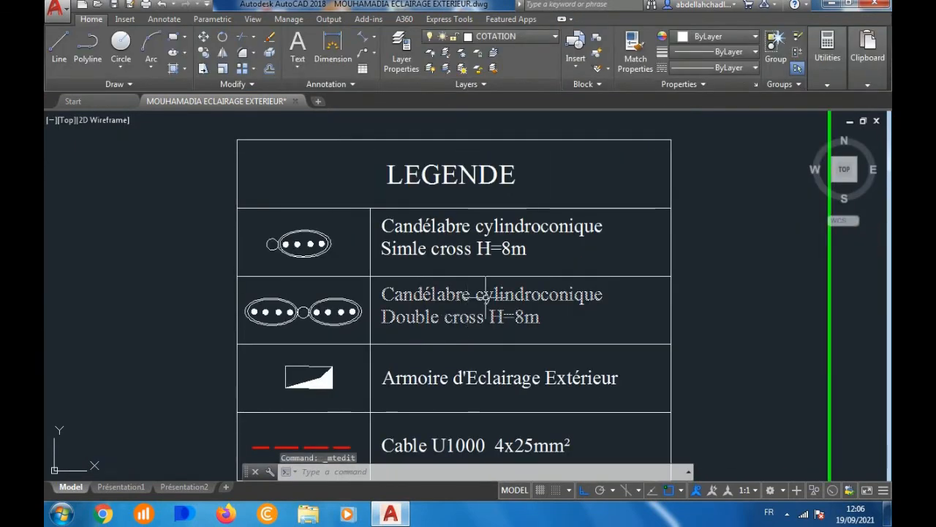
Step: Append "avec luminaire 200W" after "H=8m" in the double-cross lamp post description
{"action": "scroll", "coordinate": [488, 316], "scroll_direction": "up", "scroll_amount": 3}
{"action": "double_click", "coordinate": [638, 322]}
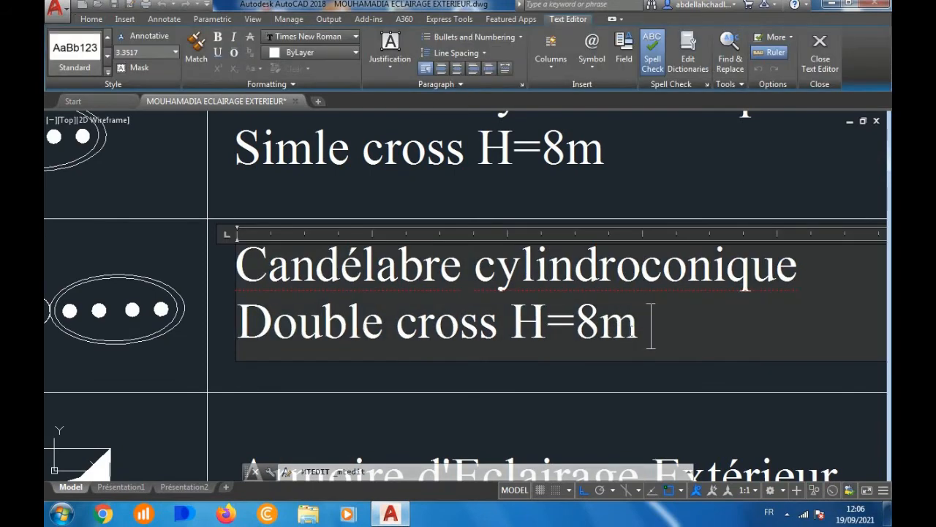
{"action": "type", "text": "avec "}
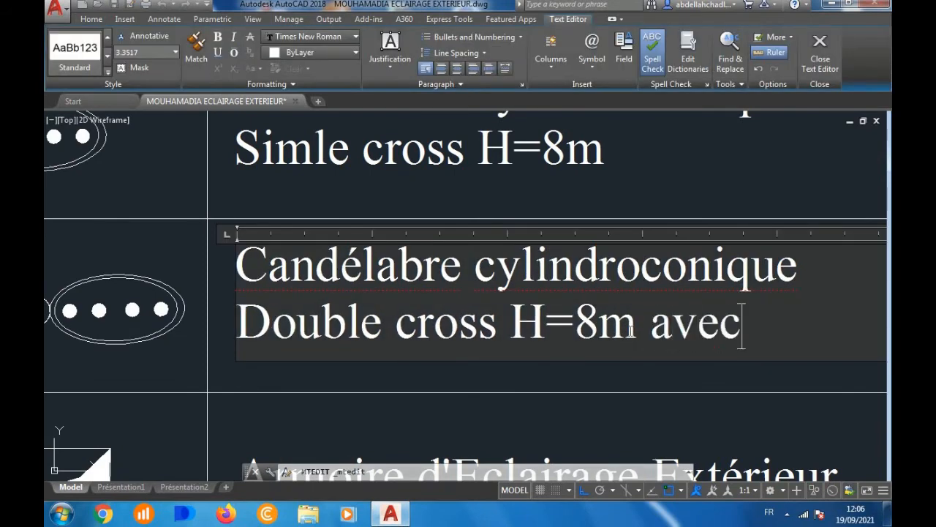
{"action": "type", "text": "m"}
{"action": "key", "text": "BackSpace"}
{"action": "type", "text": "luminaire"}
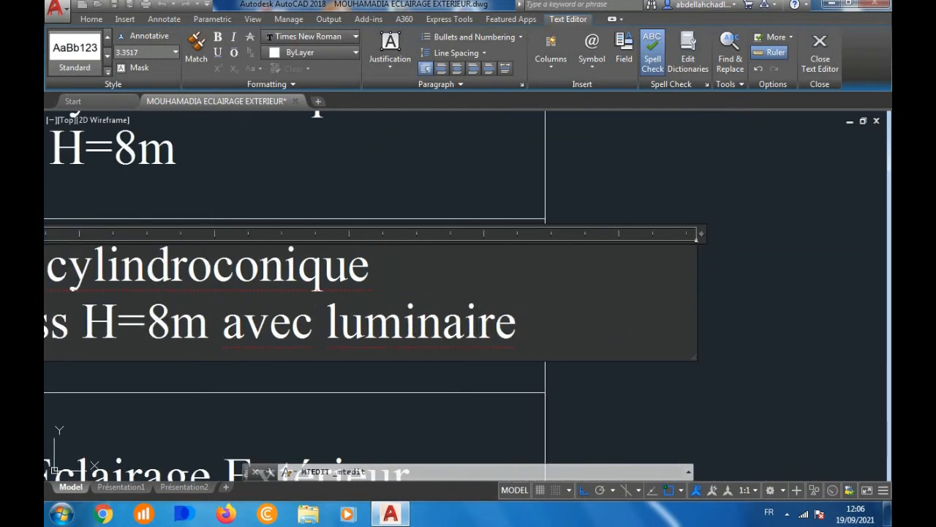
{"action": "type", "text": " éà"}
{"action": "key", "text": "BackSpace"}
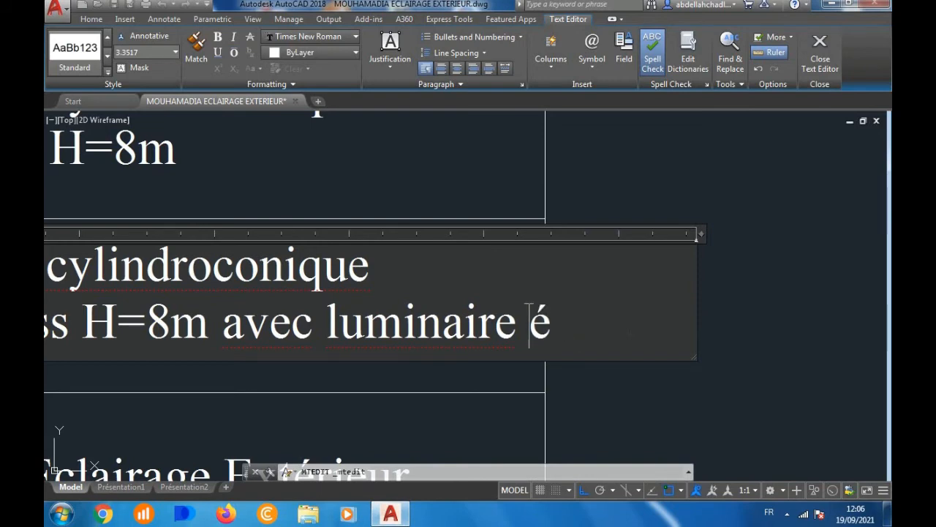
{"action": "key", "text": "BackSpace"}
{"action": "type", "text": "200"}
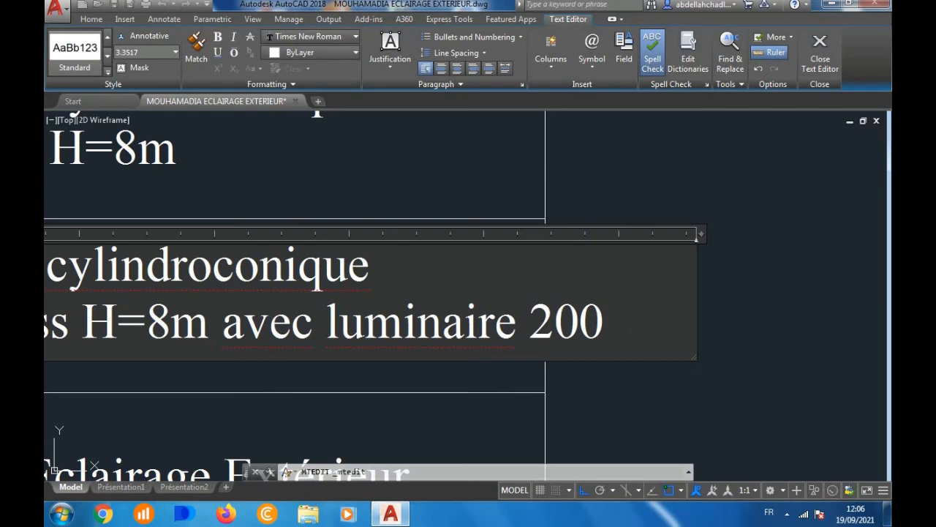
{"action": "type", "text": "W"}
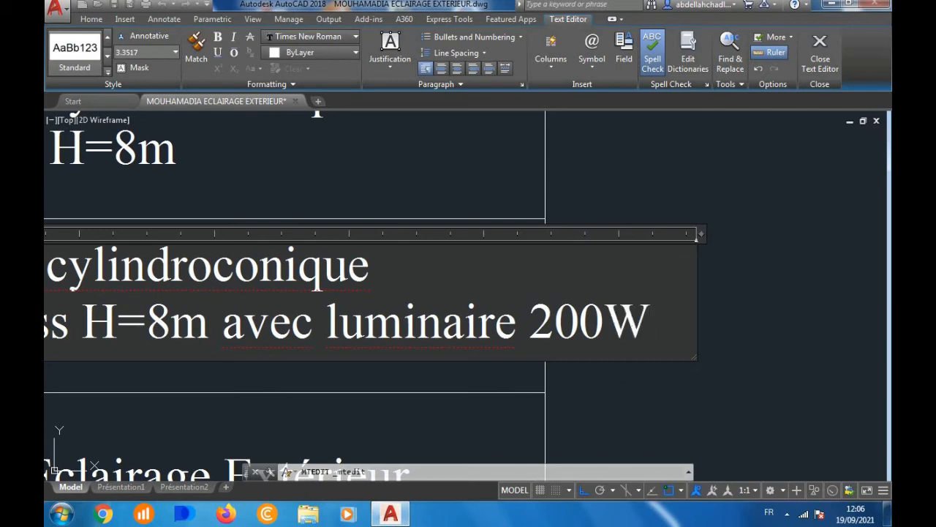
{"action": "left_click", "coordinate": [620, 387]}
{"action": "scroll", "coordinate": [634, 297], "scroll_direction": "down", "scroll_amount": 4}
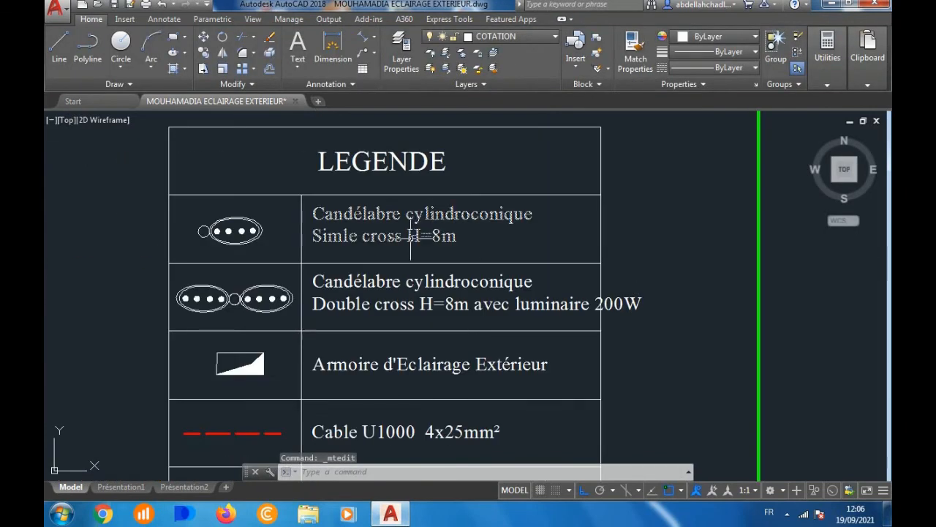
Step: Make the second line of the first lamp post description read "Simle cross Avec luminaire LED 200W", without "H=8m"
{"action": "double_click", "coordinate": [408, 236]}
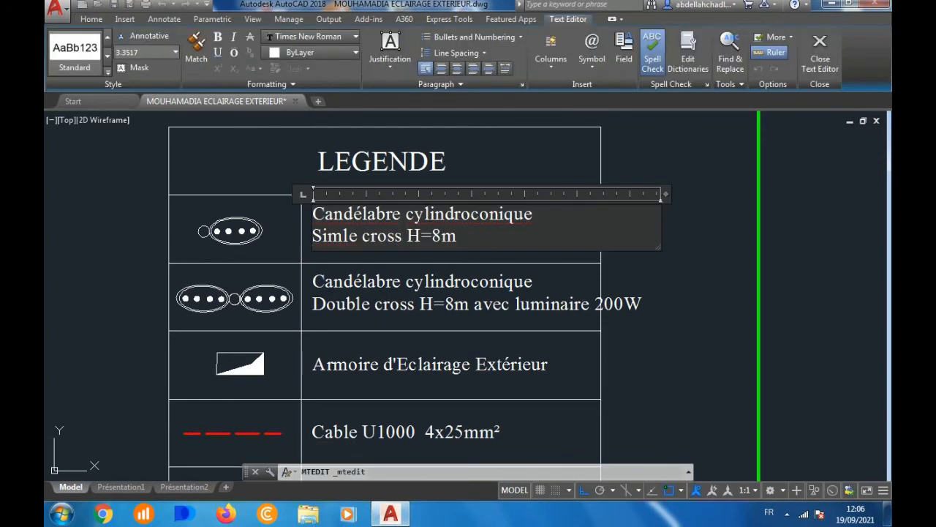
{"action": "type", "text": "A"}
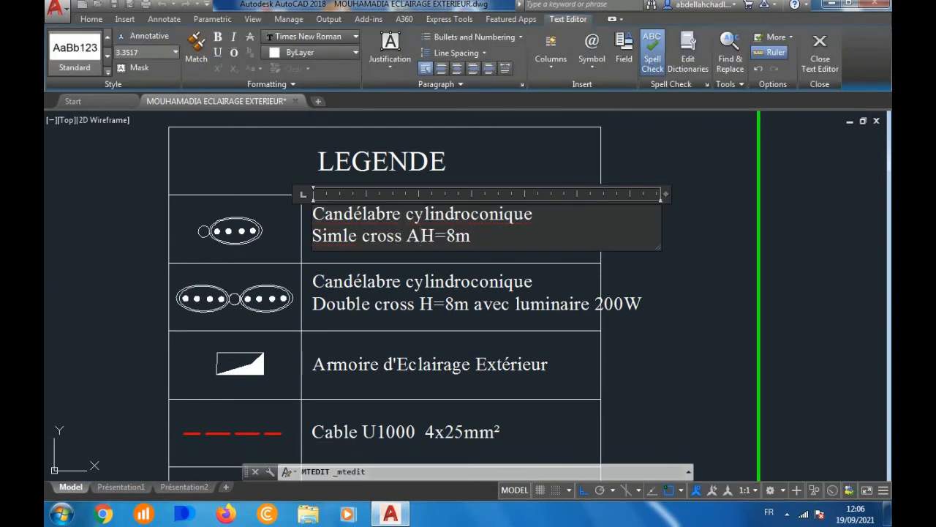
{"action": "type", "text": "vec lu"}
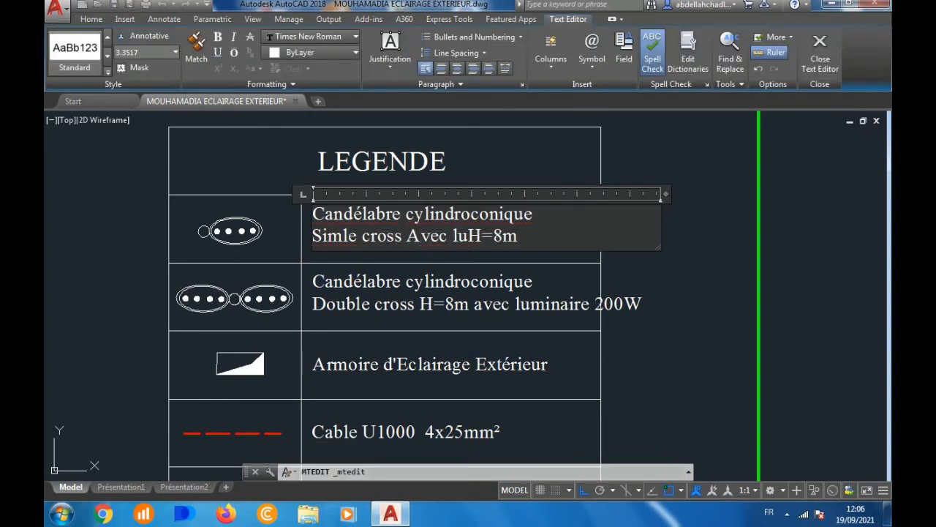
{"action": "type", "text": "minaire "}
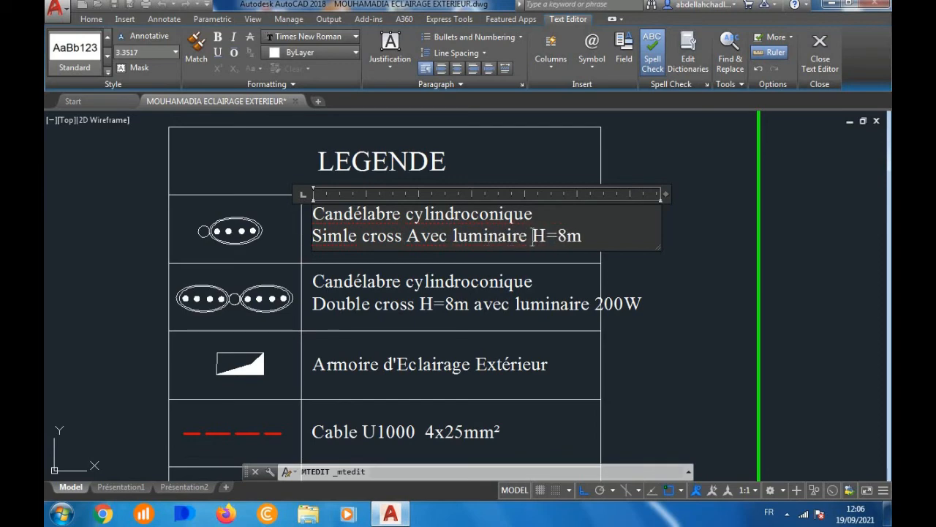
{"action": "type", "text": "LED "}
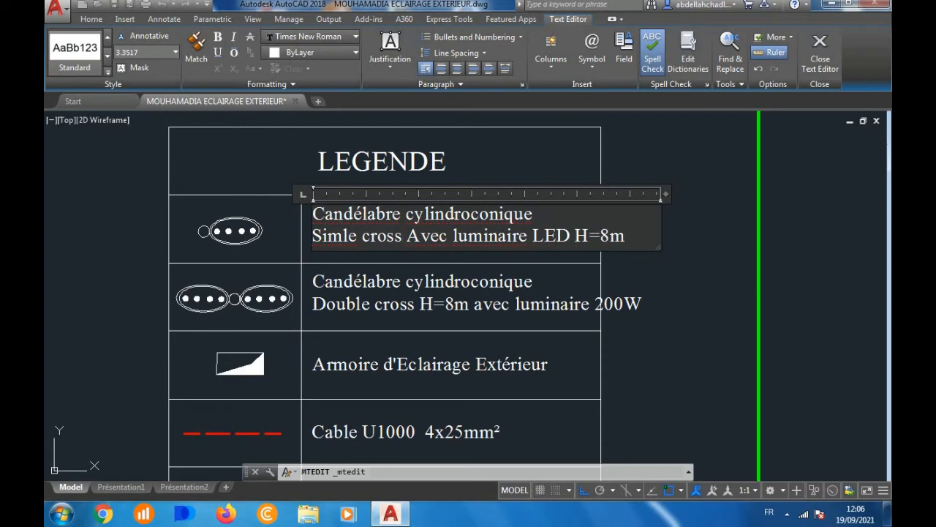
{"action": "type", "text": "200W"}
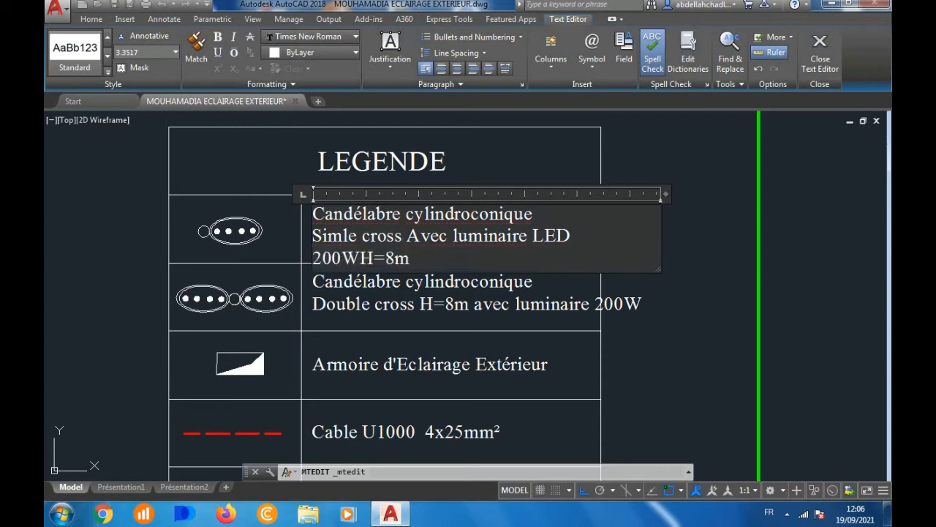
{"action": "left_click", "coordinate": [521, 308]}
{"action": "left_click", "coordinate": [520, 308]}
Step: Insert "LED" before "200W" in the double-cross lamp post description
{"action": "double_click", "coordinate": [594, 303]}
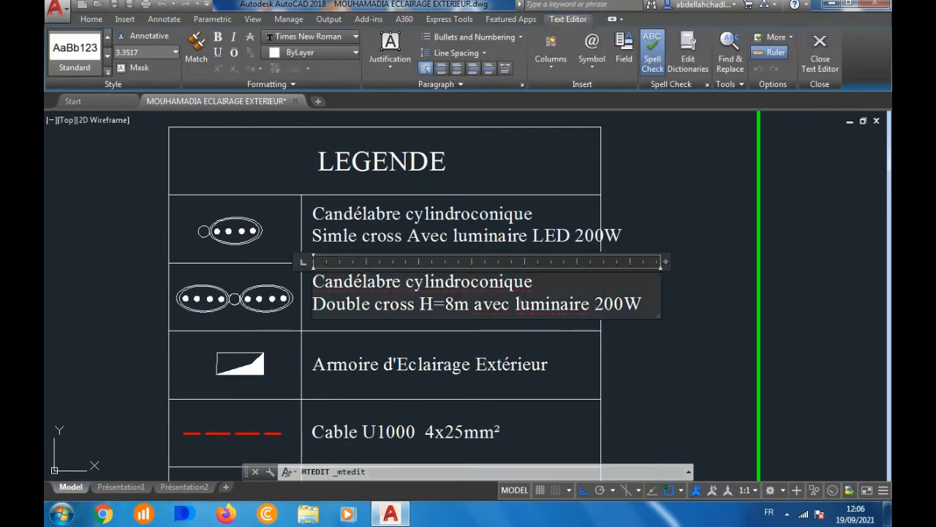
{"action": "type", "text": "L"}
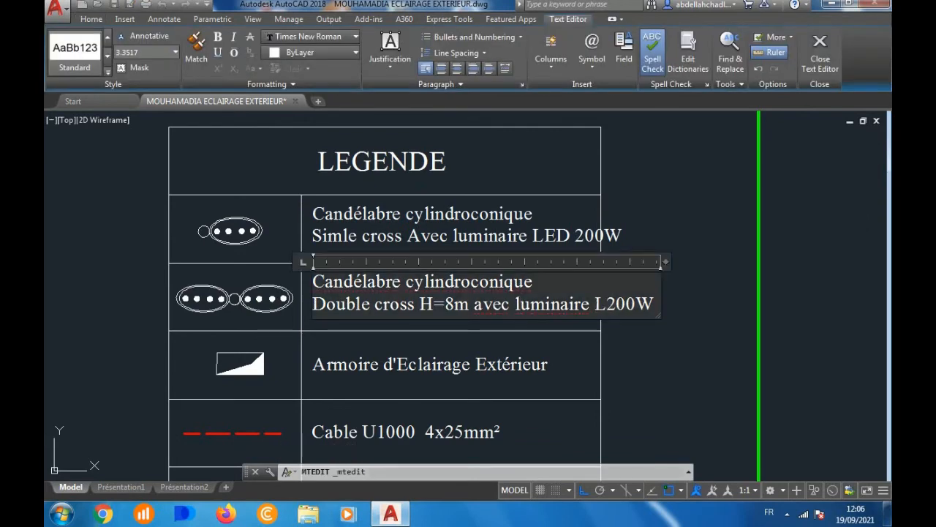
{"action": "type", "text": "ED"}
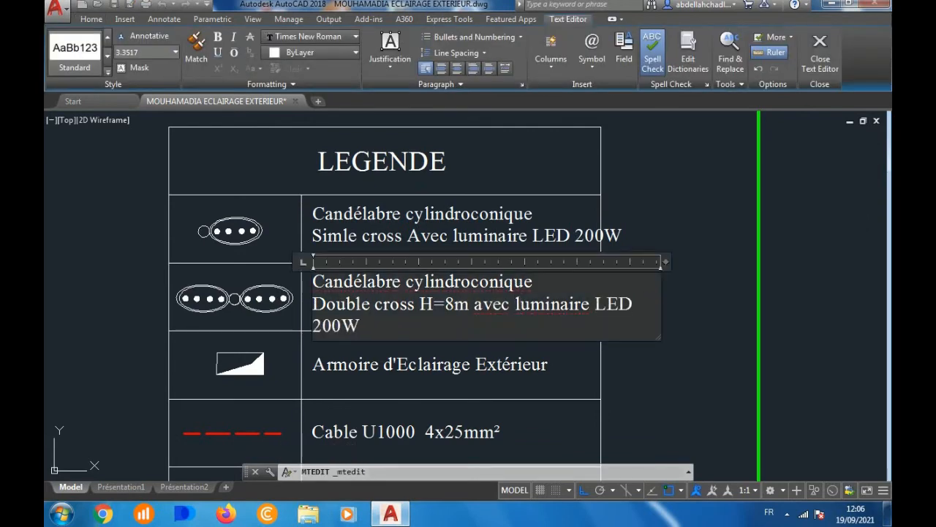
{"action": "left_click", "coordinate": [656, 363]}
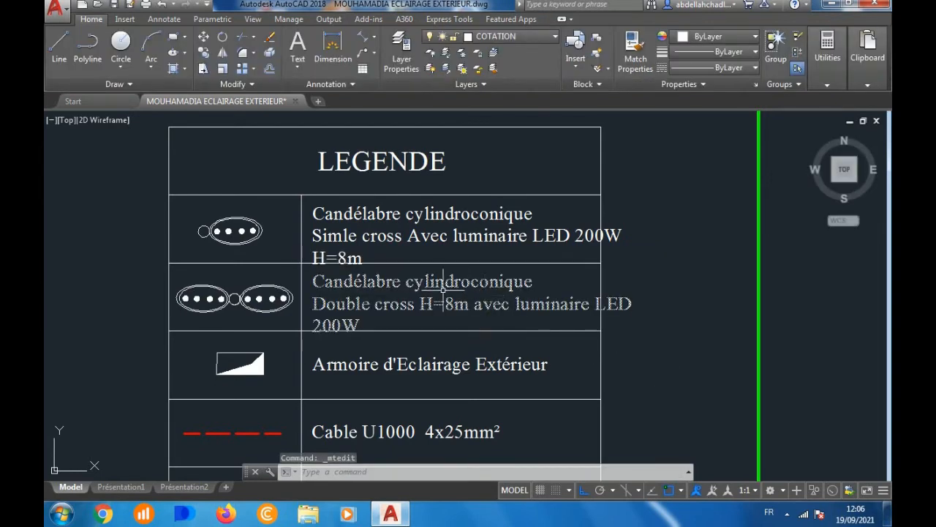
Step: Scale the double-cross lamp post description by a factor of 0.9 from the start of its first line
{"action": "left_click", "coordinate": [432, 281]}
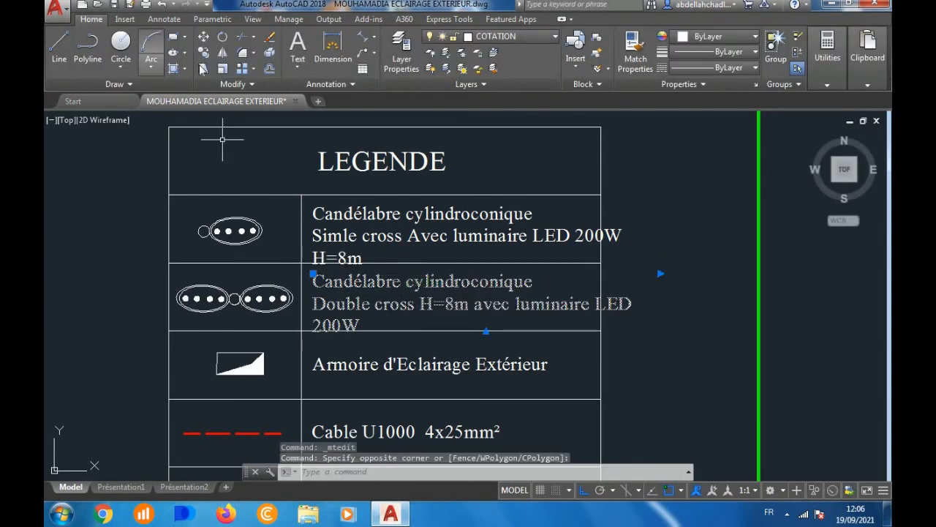
{"action": "left_click", "coordinate": [222, 68]}
{"action": "scroll", "coordinate": [326, 295], "scroll_direction": "up", "scroll_amount": 4}
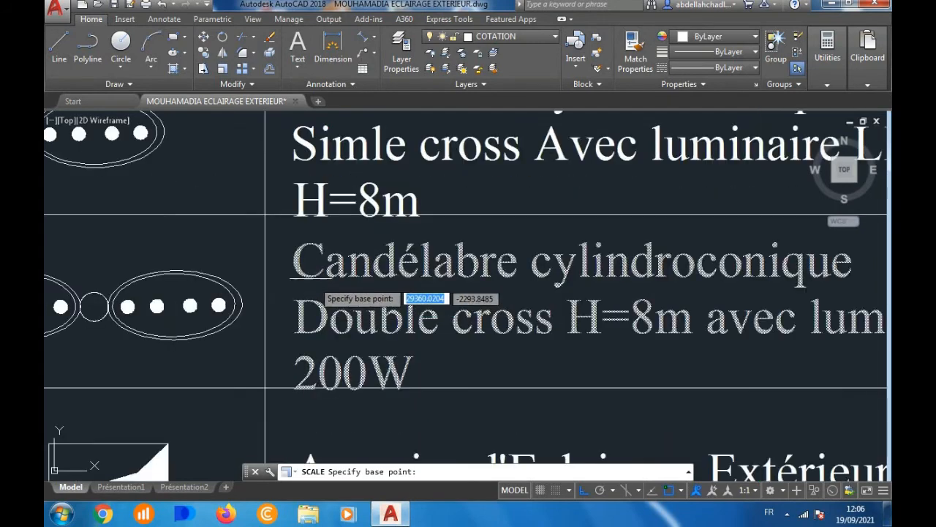
{"action": "left_click", "coordinate": [298, 258]}
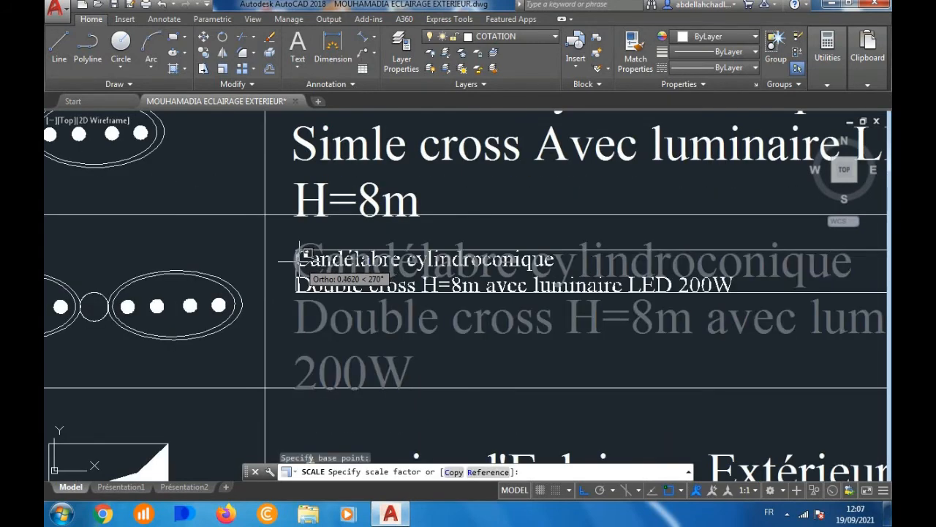
{"action": "type", "text": ";c"}
{"action": "key", "text": "Return"}
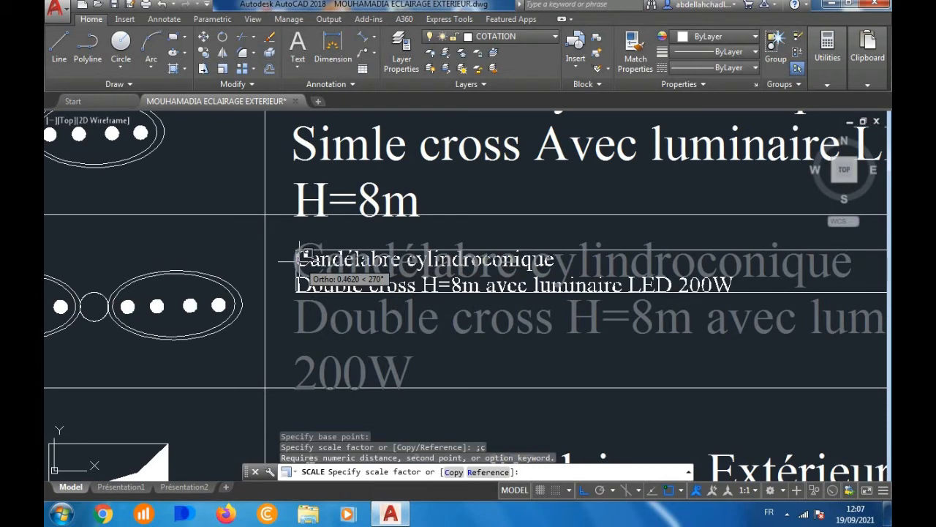
{"action": "type", "text": ".9"}
{"action": "key", "text": "Return"}
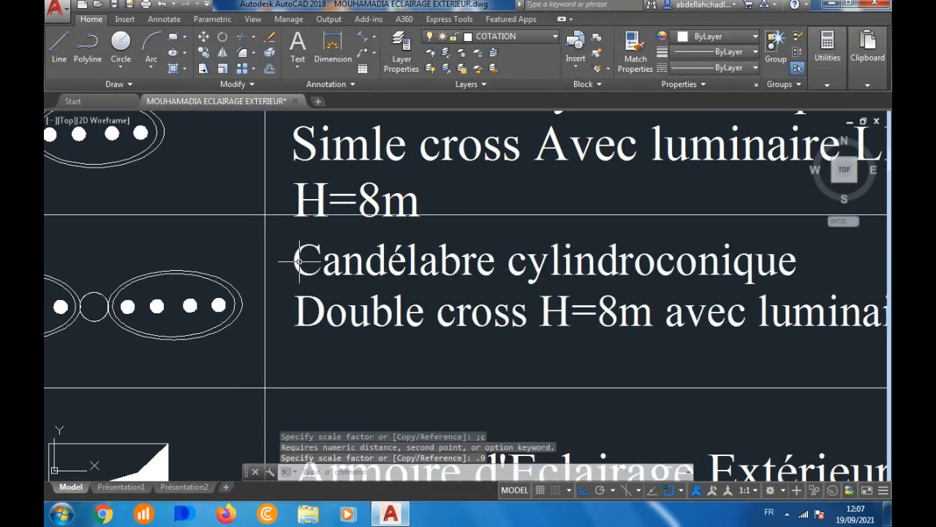
Step: Break the double-cross description after "luminaire" so that "LED 200W" sits on a third line
{"action": "scroll", "coordinate": [296, 277], "scroll_direction": "down", "scroll_amount": 2}
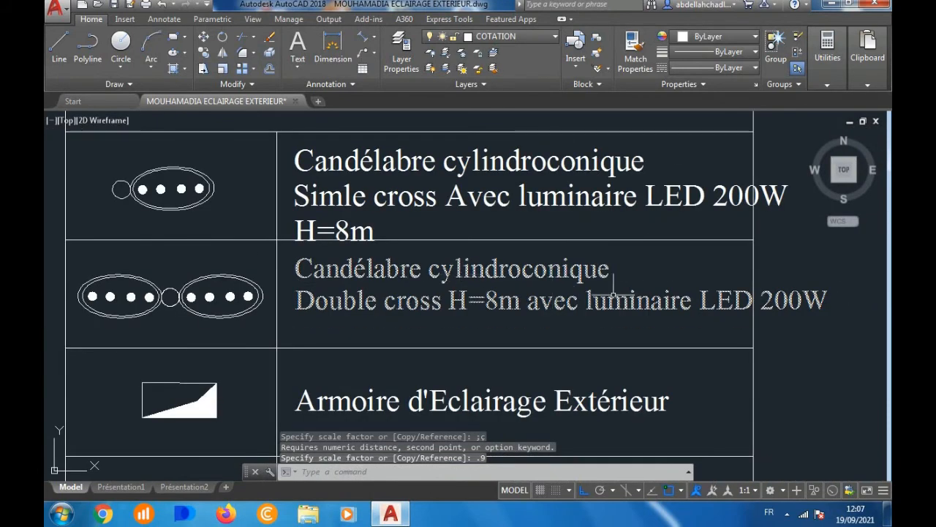
{"action": "double_click", "coordinate": [691, 304]}
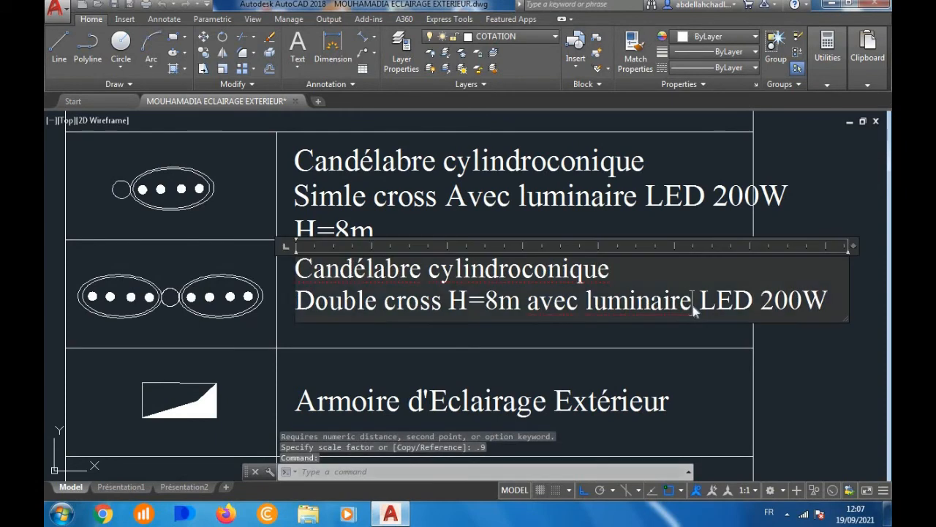
{"action": "key", "text": "Return"}
{"action": "left_click", "coordinate": [623, 364]}
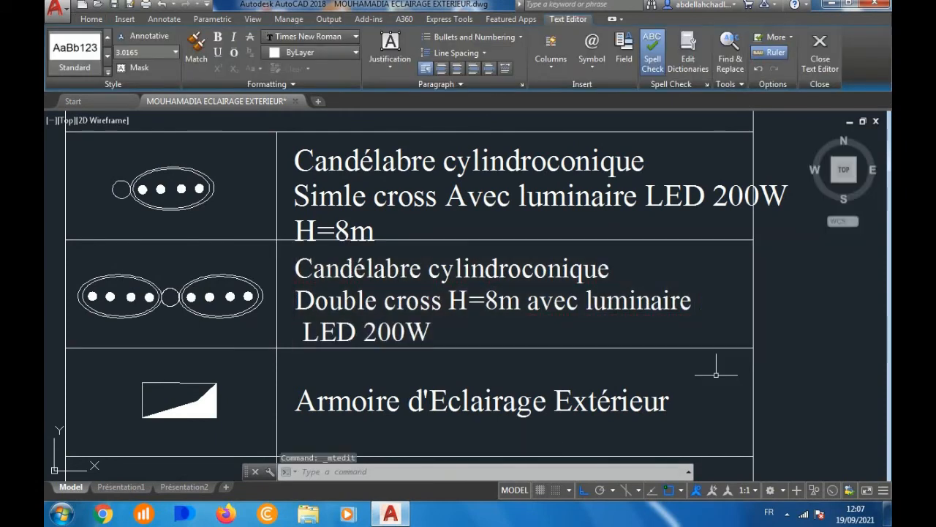
Step: Scale the single-cross lamp post description by a factor of 0.9 from its upper-left corner
{"action": "left_click", "coordinate": [456, 198]}
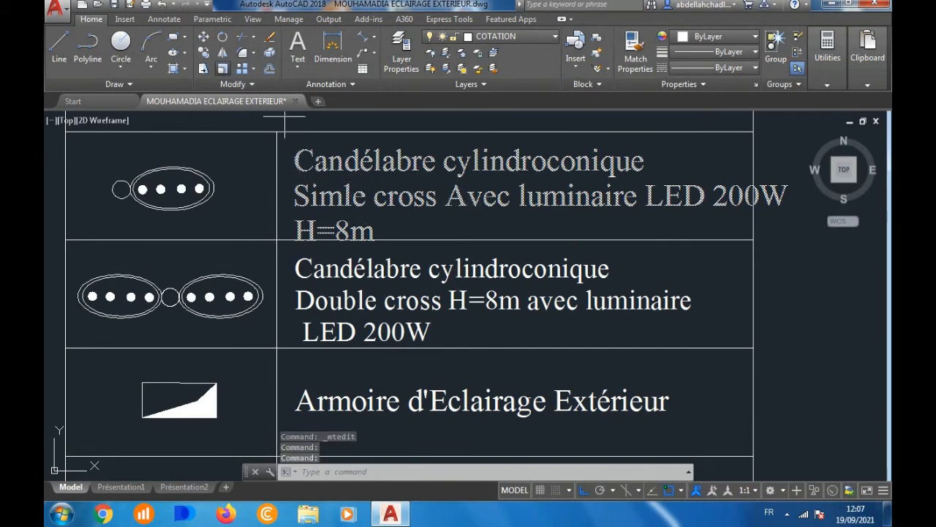
{"action": "left_click", "coordinate": [223, 68]}
{"action": "left_click", "coordinate": [295, 152]}
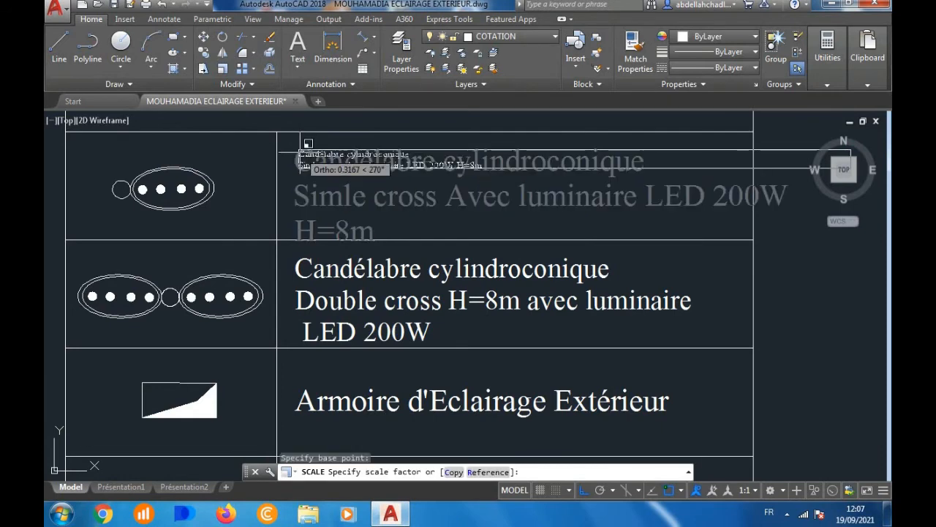
{"action": "type", "text": ".9"}
{"action": "key", "text": "Return"}
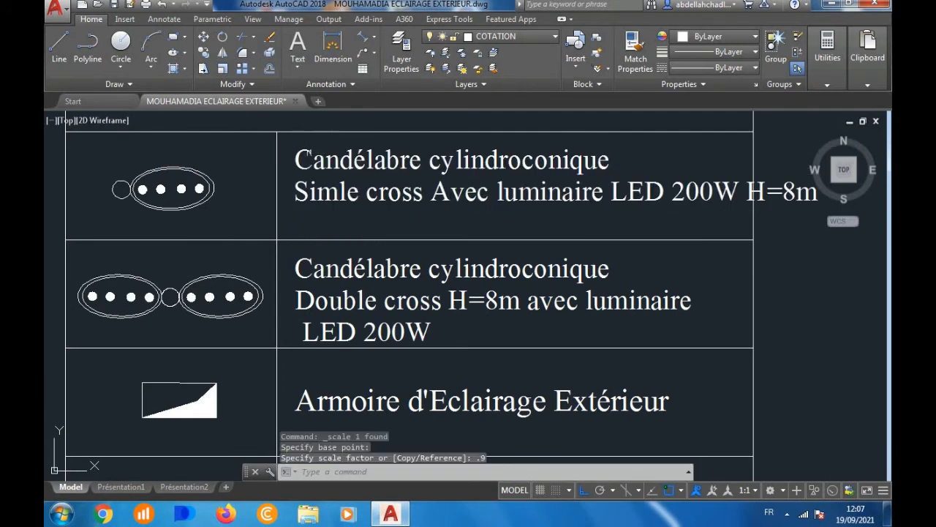
Step: Break the single-cross description after "LED" so that "200W H=8m" sits on a third line
{"action": "double_click", "coordinate": [665, 191]}
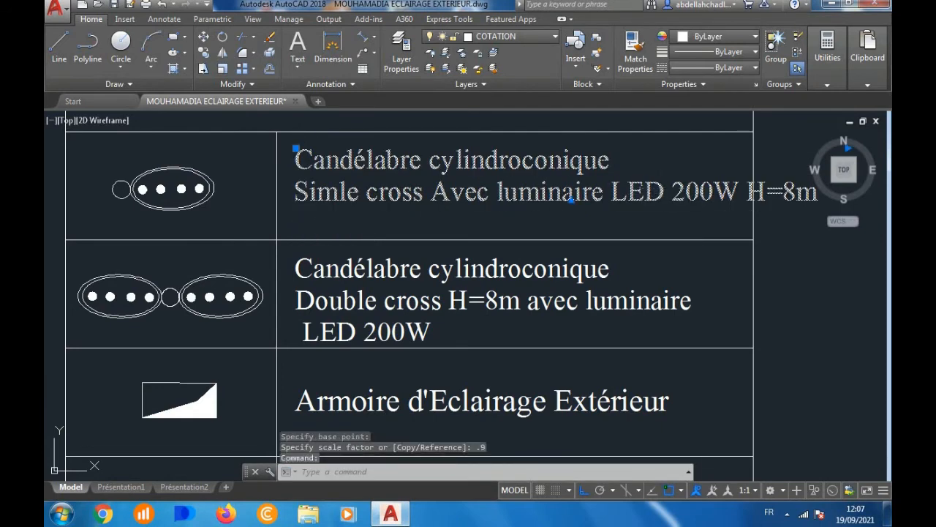
{"action": "key", "text": "Return"}
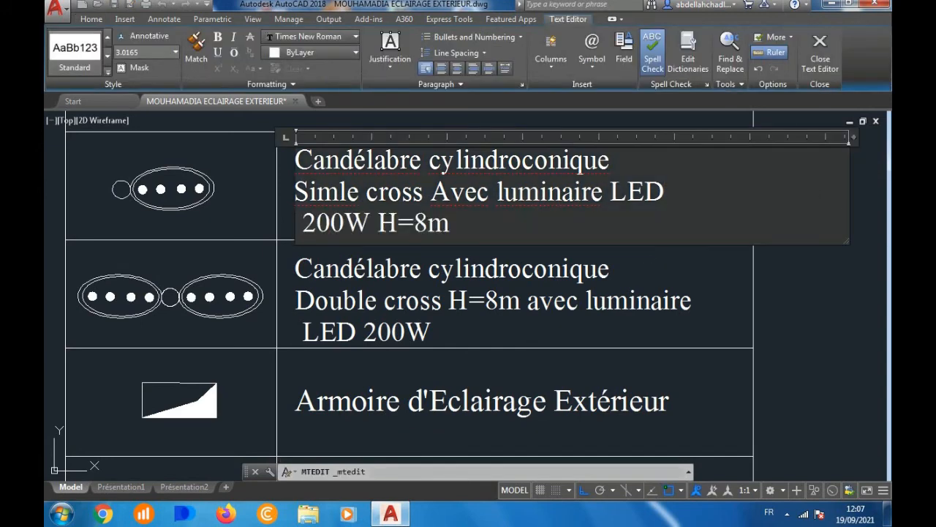
{"action": "left_click", "coordinate": [655, 258]}
Step: Review the legend's symbols and descriptions row by row, from the lamp posts down to the earthing entry
{"action": "scroll", "coordinate": [644, 253], "scroll_direction": "down", "scroll_amount": 2}
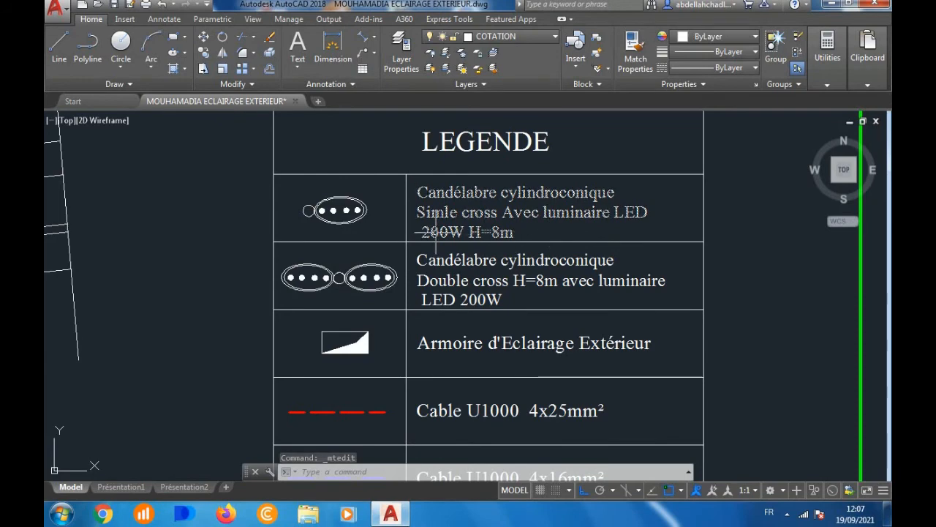
{"action": "scroll", "coordinate": [436, 232], "scroll_direction": "up", "scroll_amount": 2}
{"action": "scroll", "coordinate": [436, 231], "scroll_direction": "down", "scroll_amount": 2}
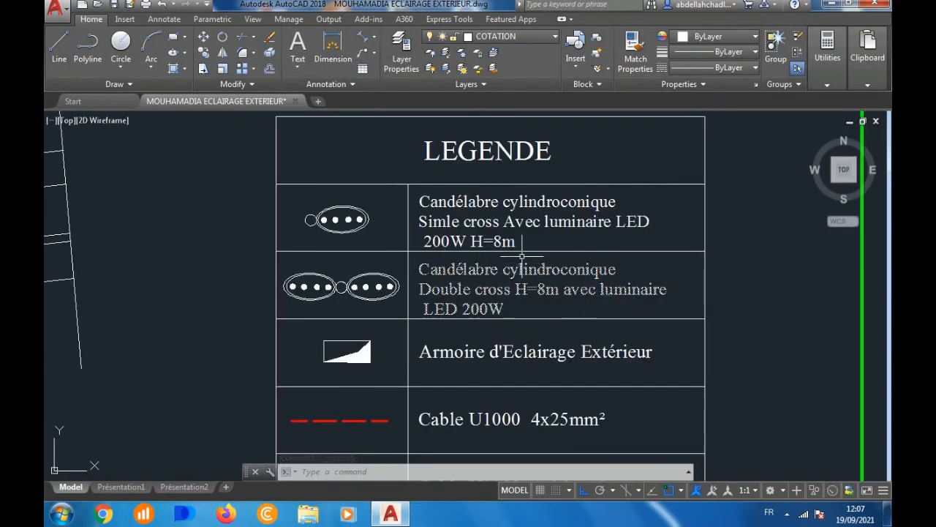
{"action": "scroll", "coordinate": [502, 238], "scroll_direction": "down", "scroll_amount": 3}
{"action": "scroll", "coordinate": [492, 301], "scroll_direction": "up", "scroll_amount": 4}
{"action": "scroll", "coordinate": [505, 310], "scroll_direction": "down", "scroll_amount": 2}
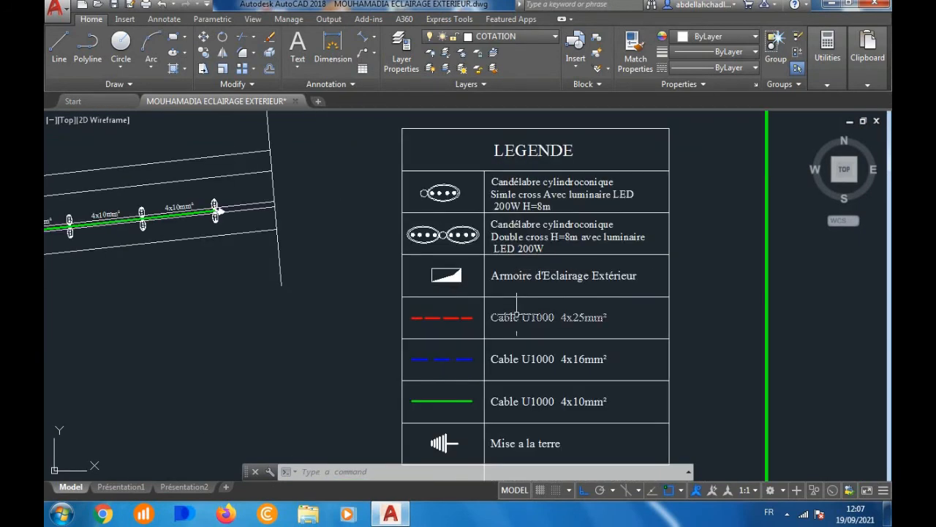
{"action": "scroll", "coordinate": [512, 318], "scroll_direction": "up", "scroll_amount": 4}
{"action": "scroll", "coordinate": [376, 317], "scroll_direction": "down", "scroll_amount": 4}
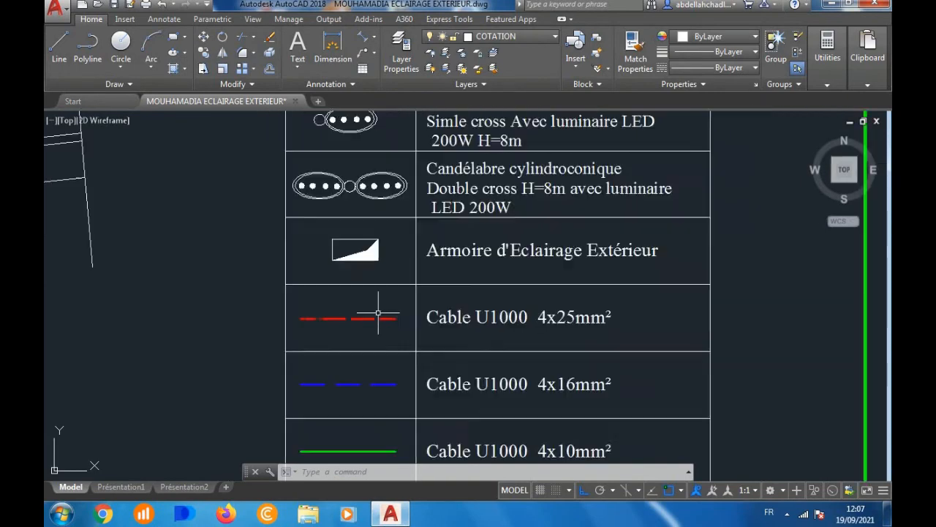
{"action": "scroll", "coordinate": [397, 358], "scroll_direction": "up", "scroll_amount": 5}
{"action": "scroll", "coordinate": [431, 336], "scroll_direction": "down", "scroll_amount": 5}
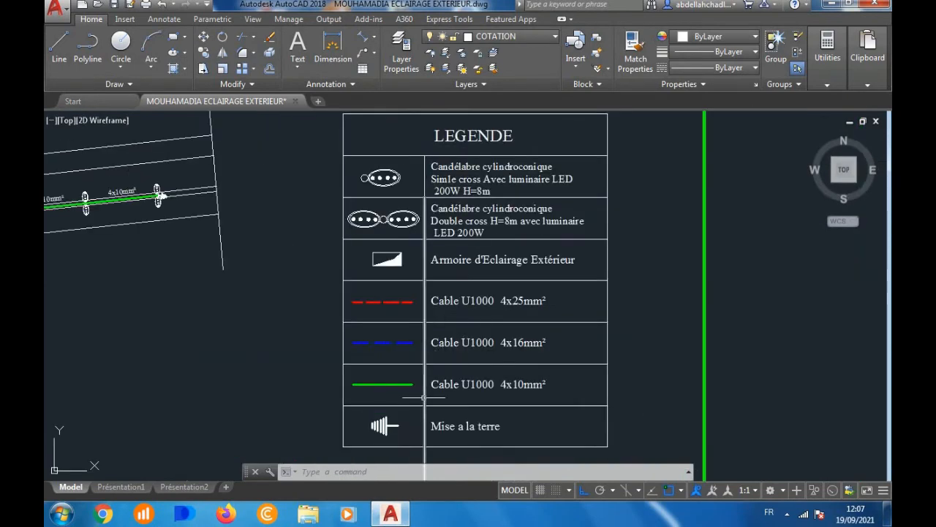
{"action": "scroll", "coordinate": [453, 413], "scroll_direction": "down", "scroll_amount": 4}
{"action": "scroll", "coordinate": [457, 437], "scroll_direction": "down", "scroll_amount": 2}
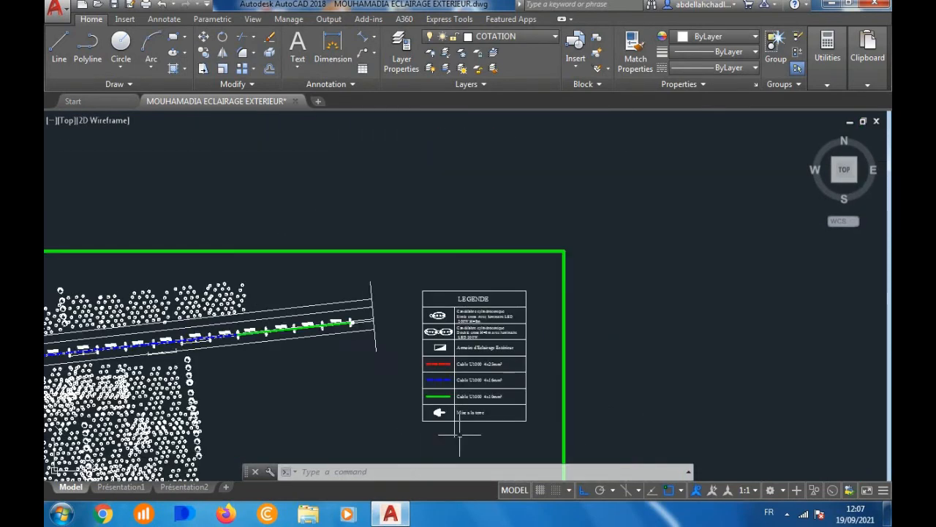
Step: Shorten the legend's vertical column divider so its lower end meets the table's bottom border
{"action": "scroll", "coordinate": [457, 437], "scroll_direction": "up", "scroll_amount": 6}
{"action": "left_click", "coordinate": [457, 437]}
{"action": "left_click", "coordinate": [442, 422]}
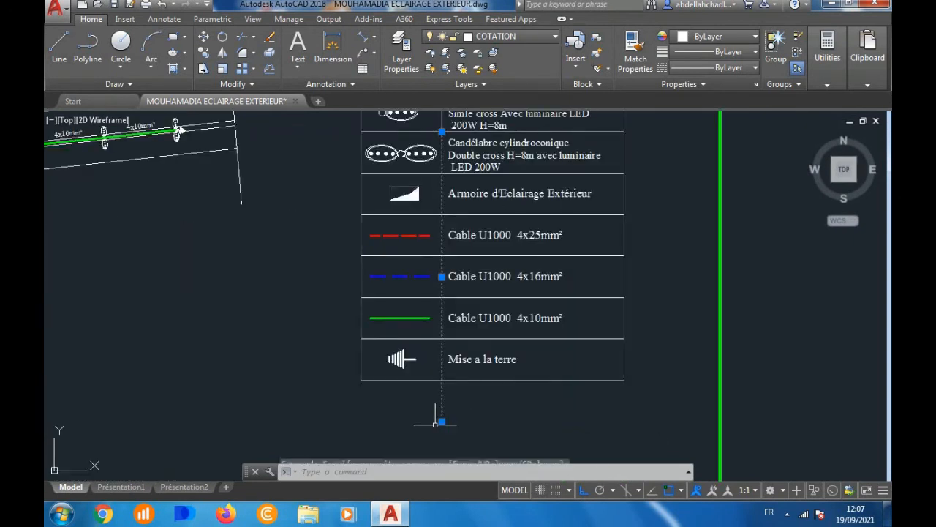
{"action": "left_click", "coordinate": [442, 421]}
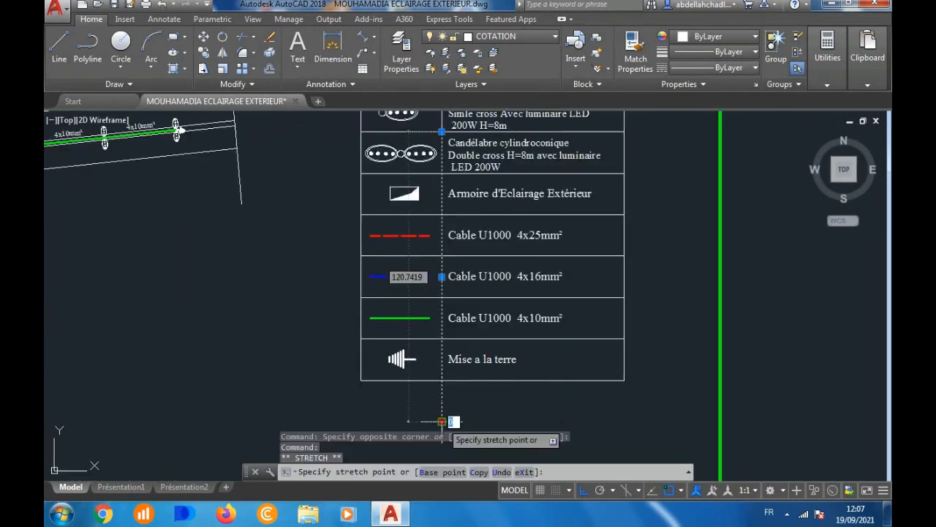
{"action": "left_click", "coordinate": [440, 381]}
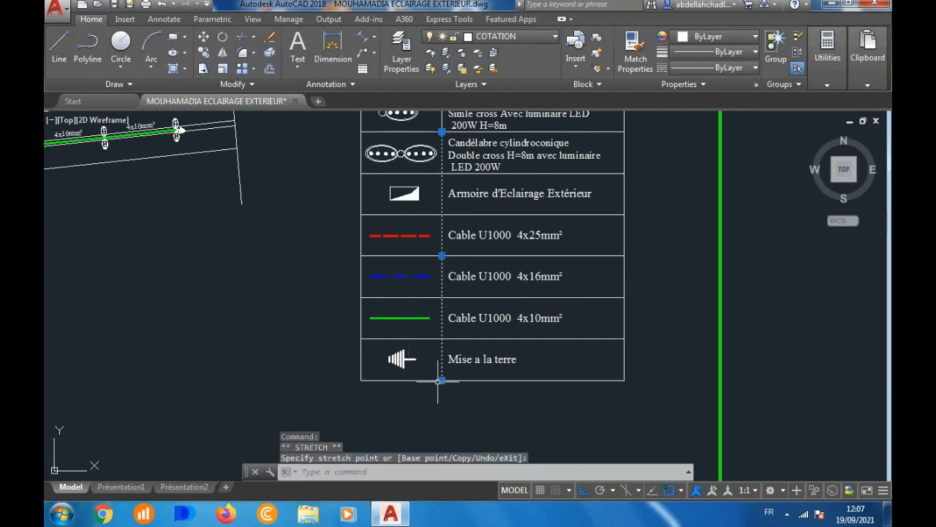
{"action": "scroll", "coordinate": [438, 393], "scroll_direction": "down", "scroll_amount": 2}
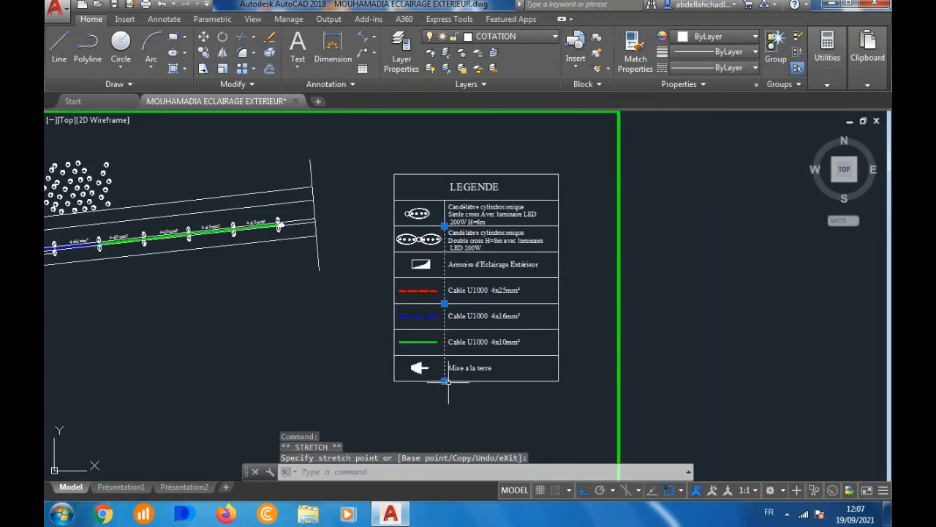
{"action": "key", "text": "Escape"}
{"action": "key", "text": "Escape"}
{"action": "scroll", "coordinate": [423, 246], "scroll_direction": "up", "scroll_amount": 6}
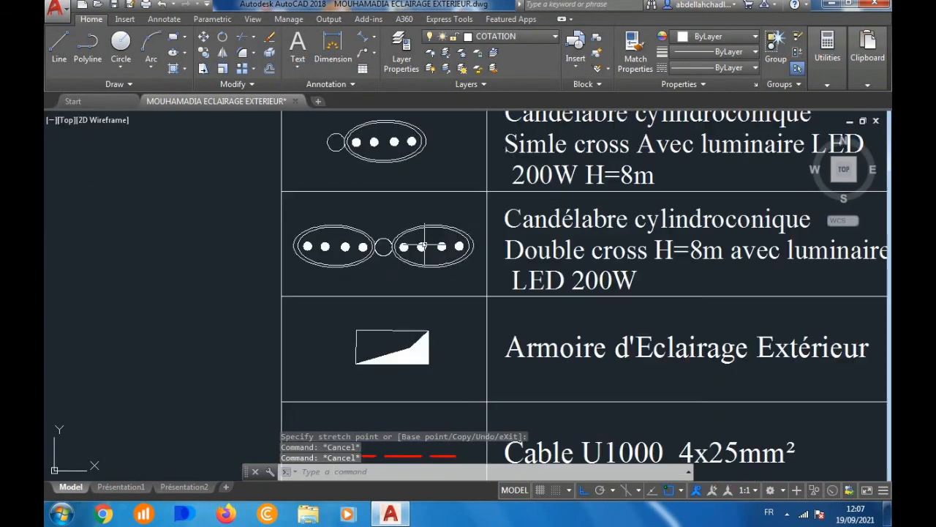
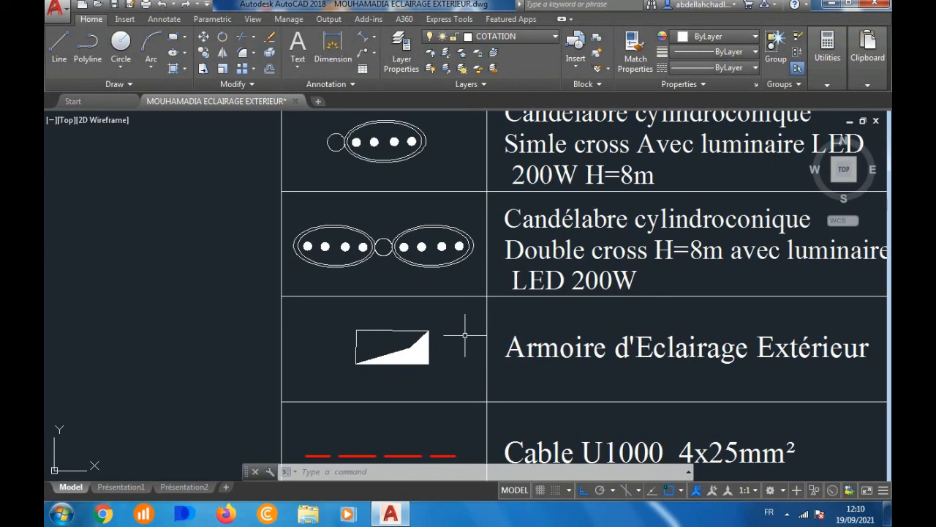
{"action": "scroll", "coordinate": [465, 335], "scroll_direction": "down", "scroll_amount": 10}
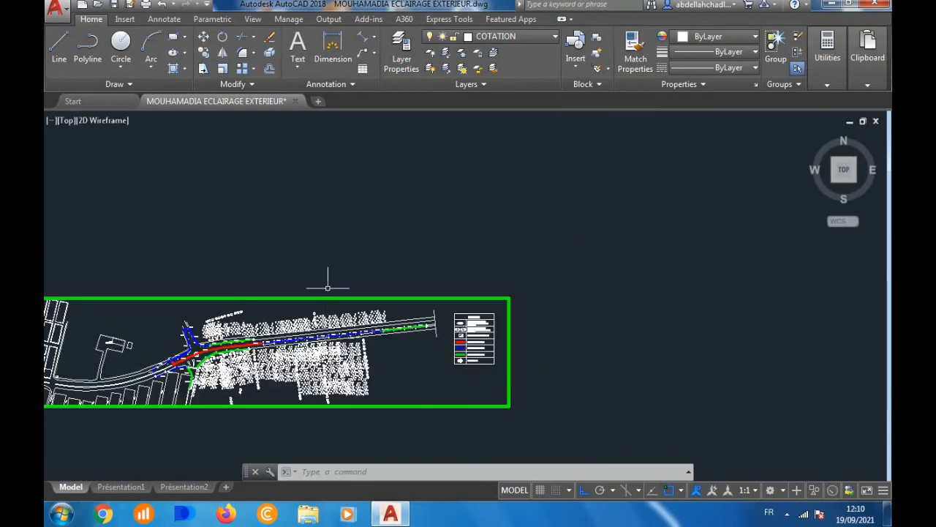
{"action": "scroll", "coordinate": [313, 271], "scroll_direction": "down", "scroll_amount": 2}
{"action": "scroll", "coordinate": [176, 362], "scroll_direction": "up", "scroll_amount": 5}
{"action": "scroll", "coordinate": [238, 324], "scroll_direction": "up", "scroll_amount": 8}
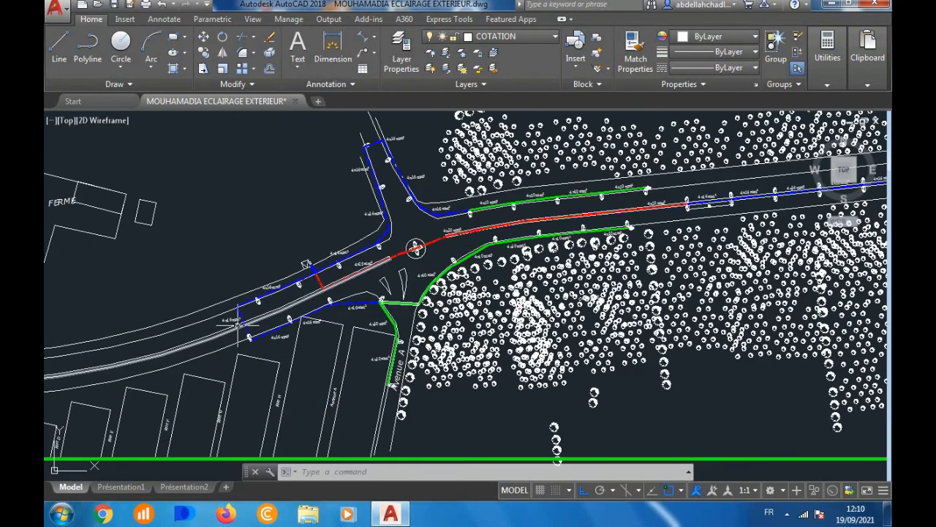